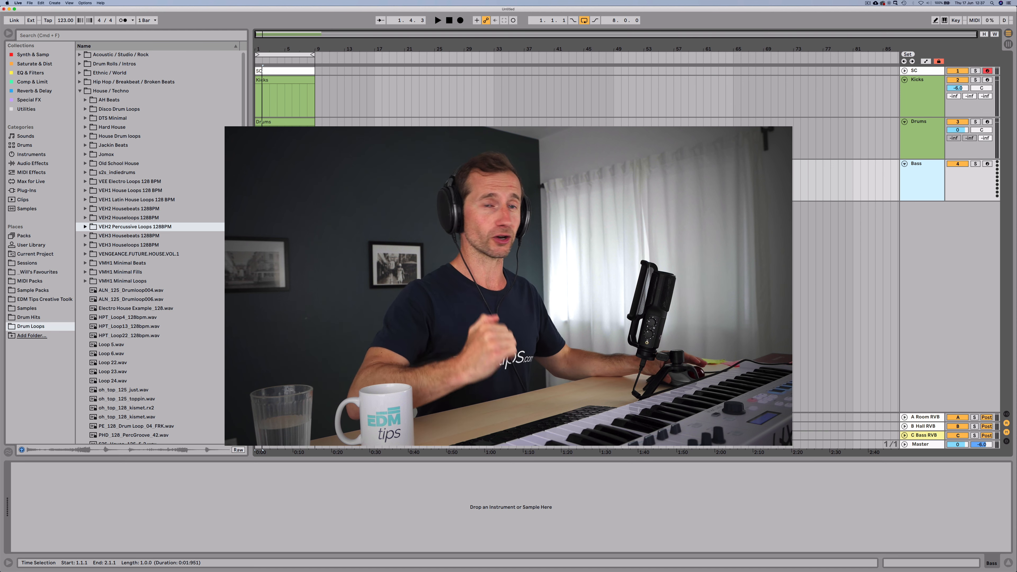
Select the Kicks track and set the project tempo to 124 BPM
{"action": "left_click", "coordinate": [913, 100]}
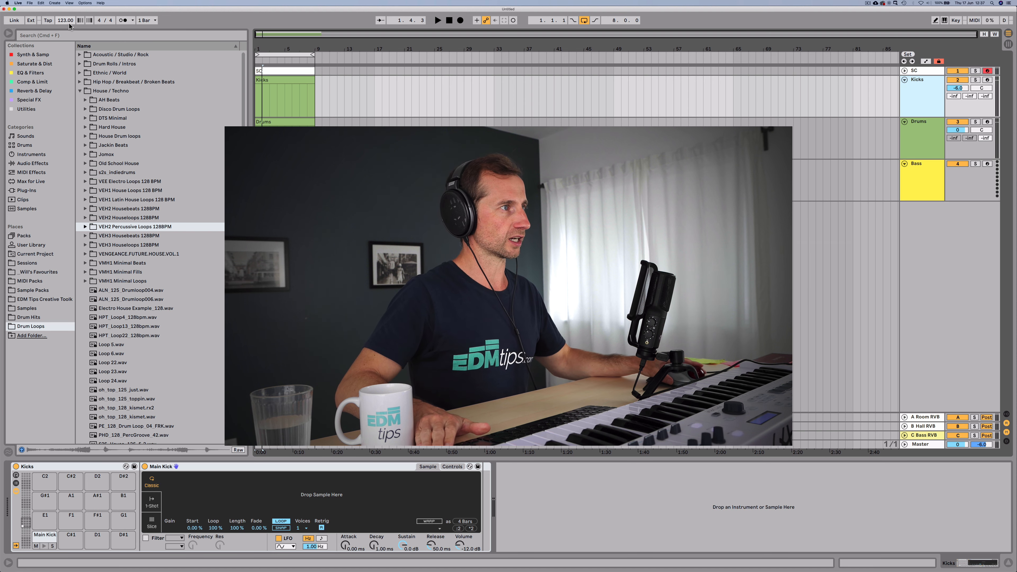
{"action": "type", "text": "124"}
{"action": "key", "text": "Return"}
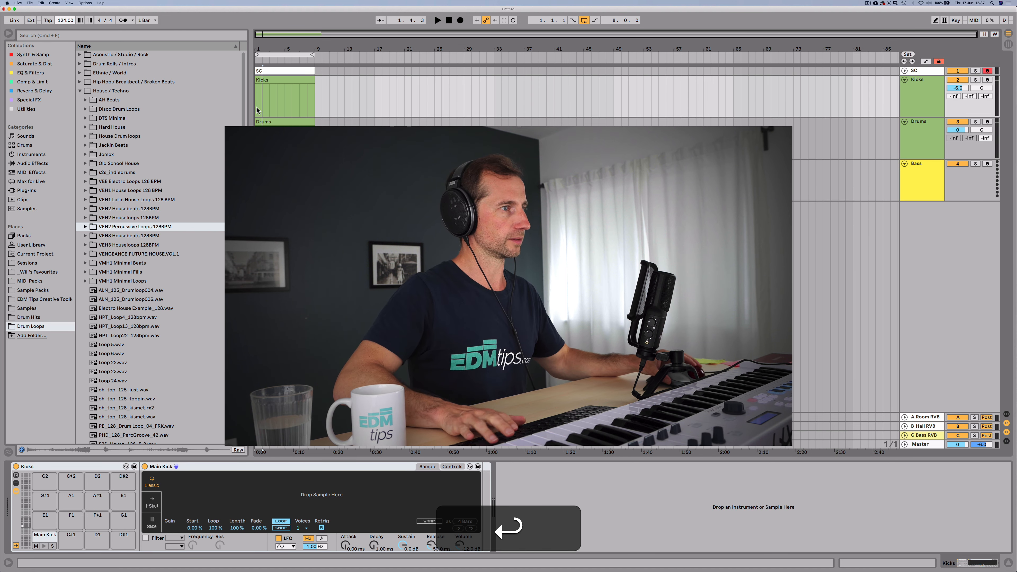
Save the set as "Breaking Bad" in the Sessions folder
{"action": "key", "text": "super+s"}
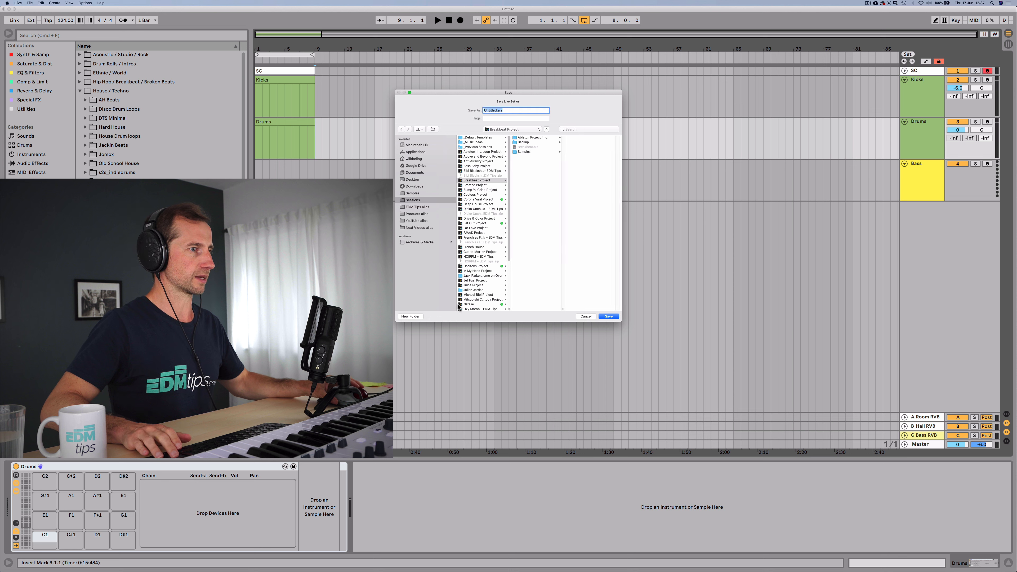
{"action": "left_click", "coordinate": [416, 199]}
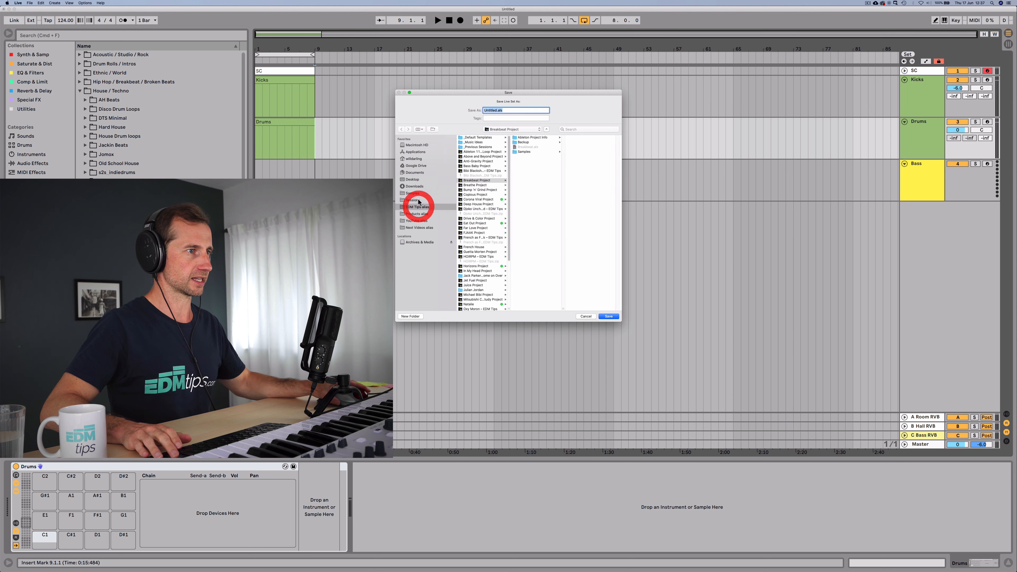
{"action": "type", "text": "Bre"}
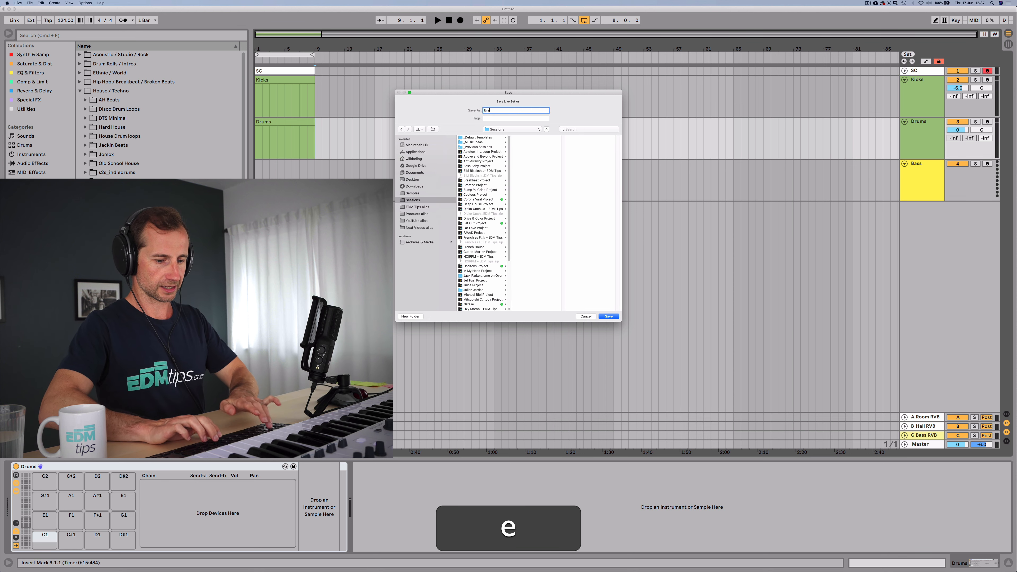
{"action": "type", "text": "aking Bad"}
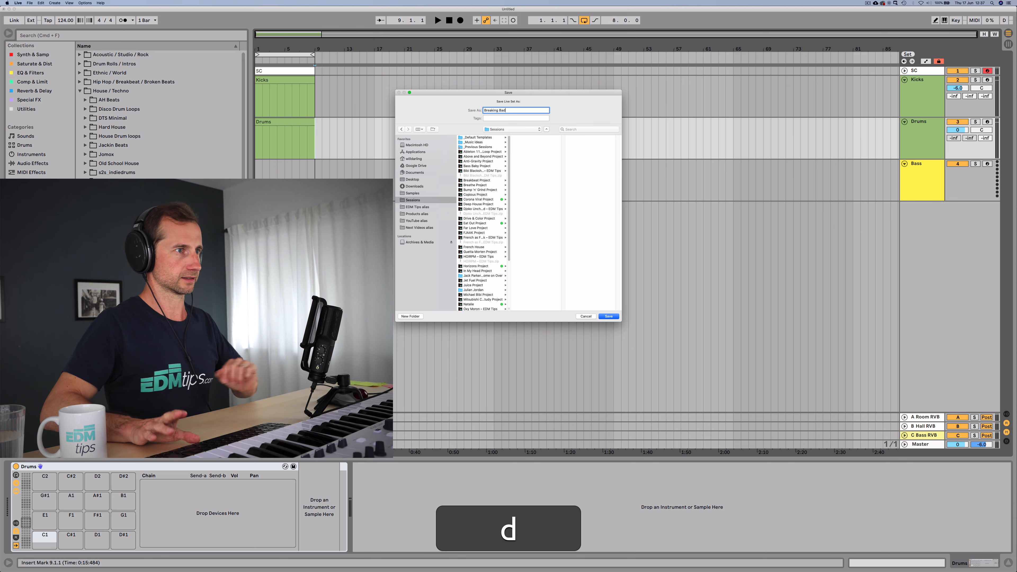
{"action": "key", "text": "Return"}
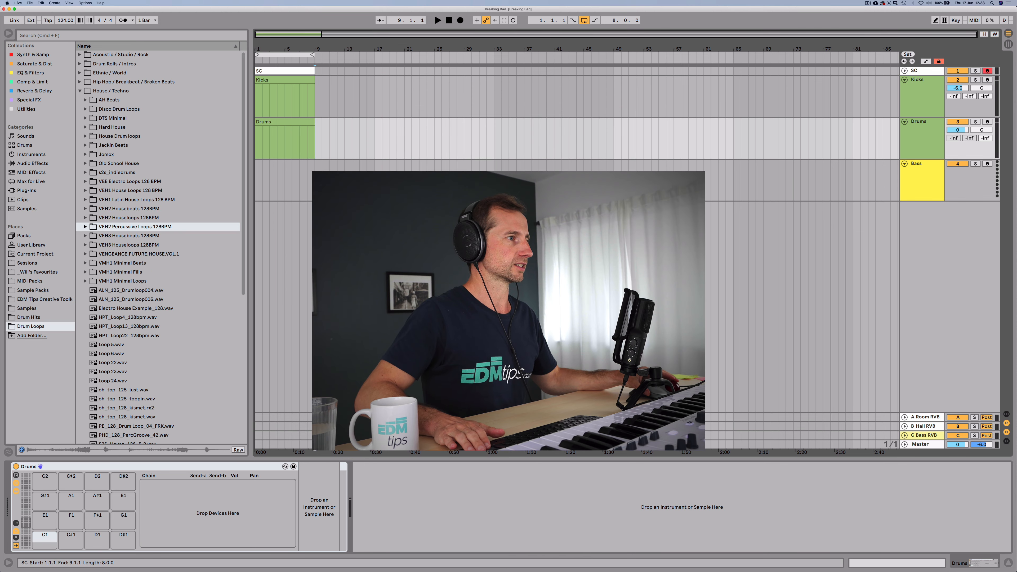
Select the Kicks track and open the Kicks folder inside Drums in the EDM Tips Creative Toolkit samples
{"action": "left_click", "coordinate": [922, 89]}
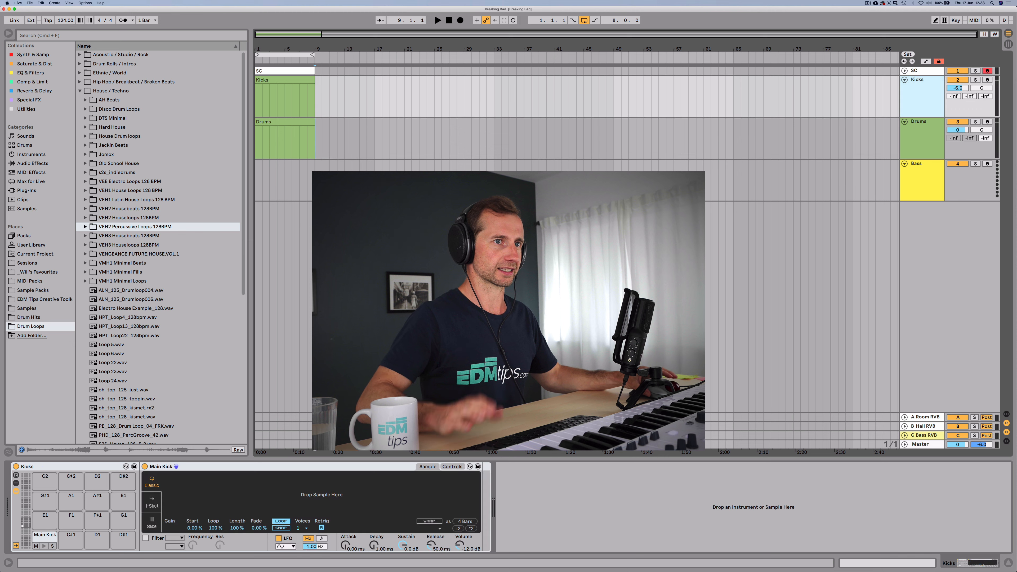
{"action": "left_click", "coordinate": [29, 317]}
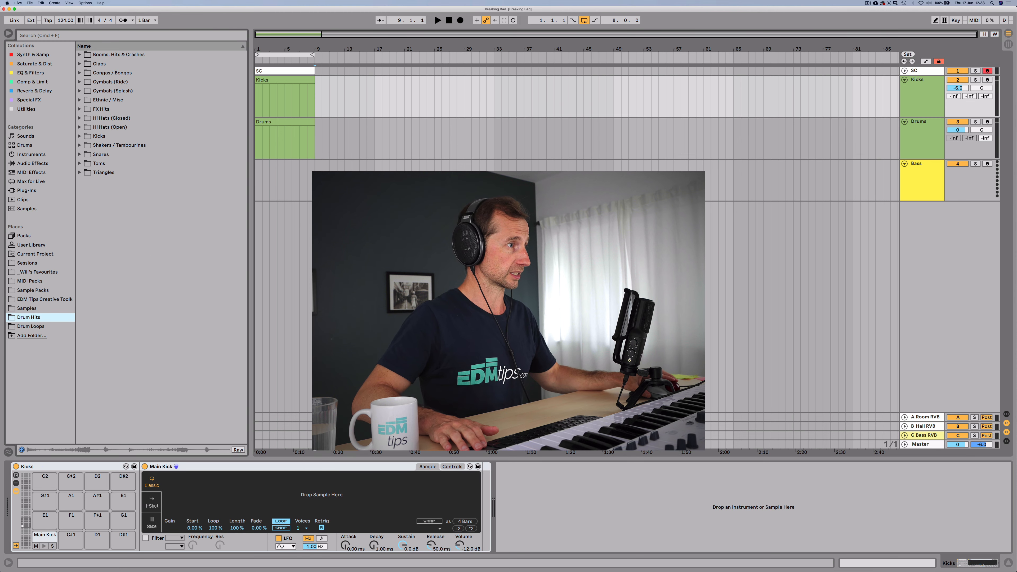
{"action": "left_click", "coordinate": [45, 299]}
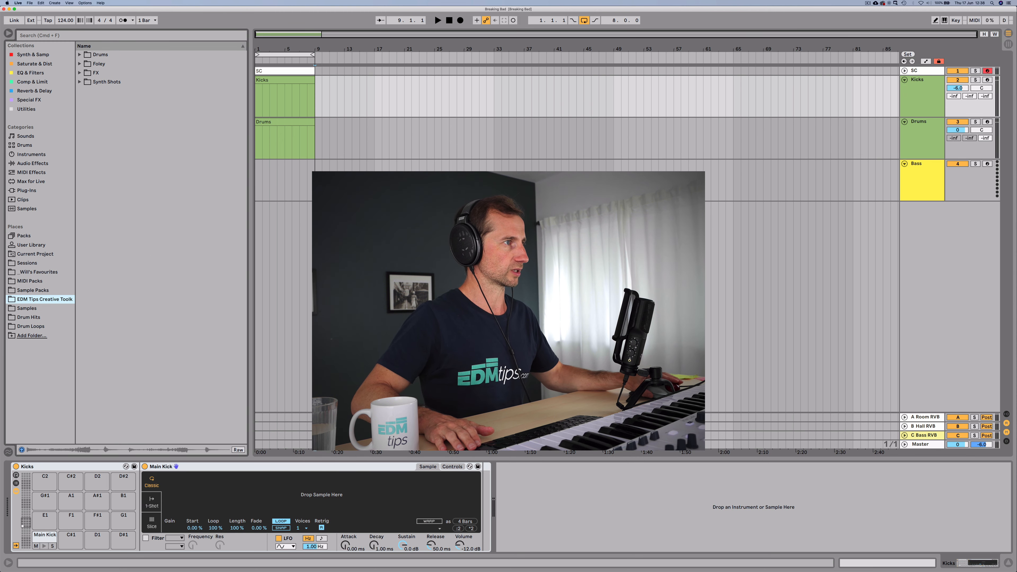
{"action": "key", "text": "Right"}
{"action": "key", "text": "Right"}
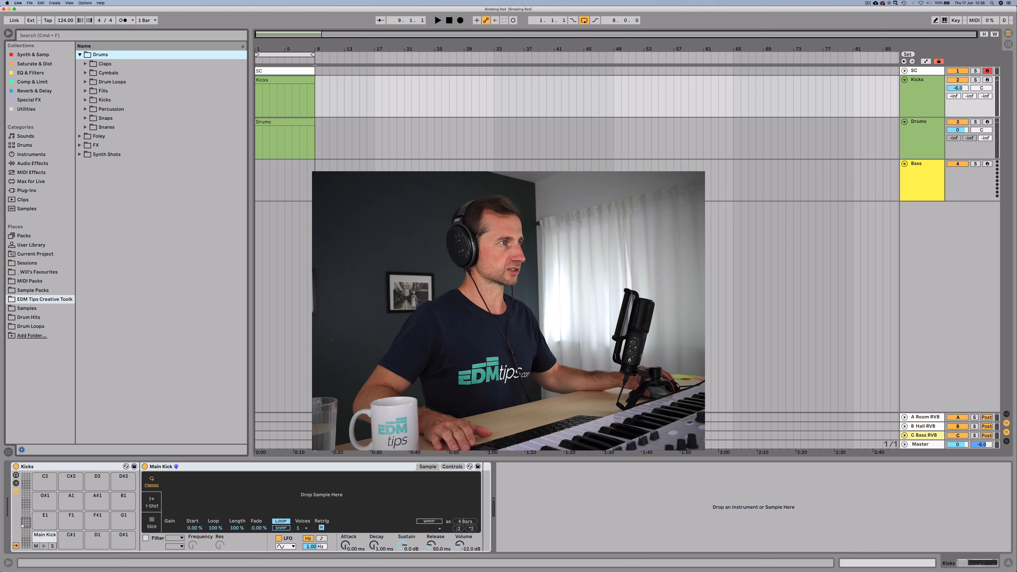
{"action": "key", "text": "Down"}
{"action": "key", "text": "Down"}
{"action": "key", "text": "Down"}
{"action": "key", "text": "Down"}
{"action": "key", "text": "Down"}
{"action": "key", "text": "Right"}
Audition the analog, dubstep, future rave and house kick samples, comparing House 3 to House 7
{"action": "key", "text": "Down"}
{"action": "key", "text": "Down"}
{"action": "key", "text": "Down"}
{"action": "key", "text": "Down"}
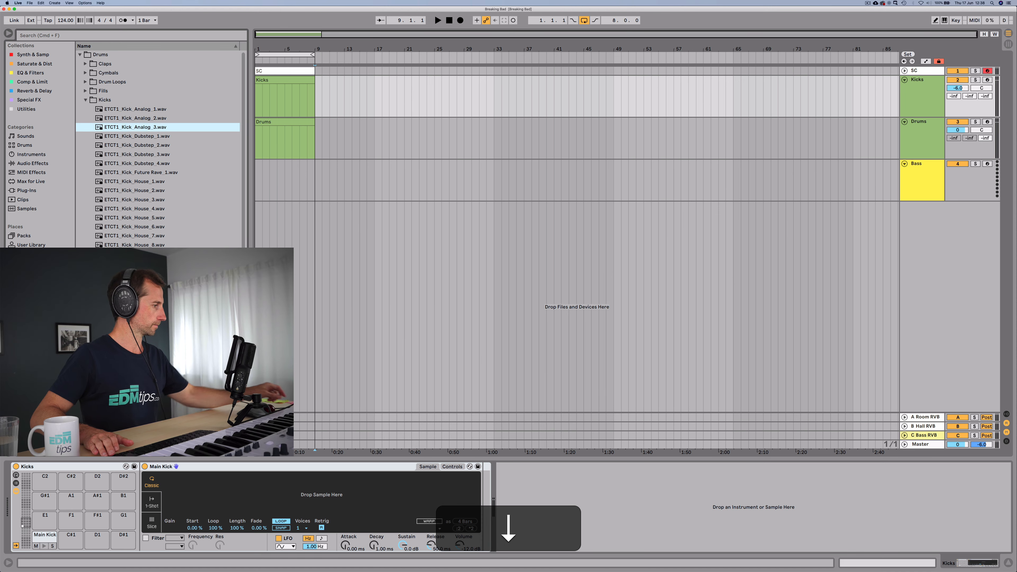
{"action": "key", "text": "Down"}
{"action": "key", "text": "Down"}
{"action": "key", "text": "Down"}
{"action": "key", "text": "Down"}
{"action": "key", "text": "Down"}
{"action": "key", "text": "Down"}
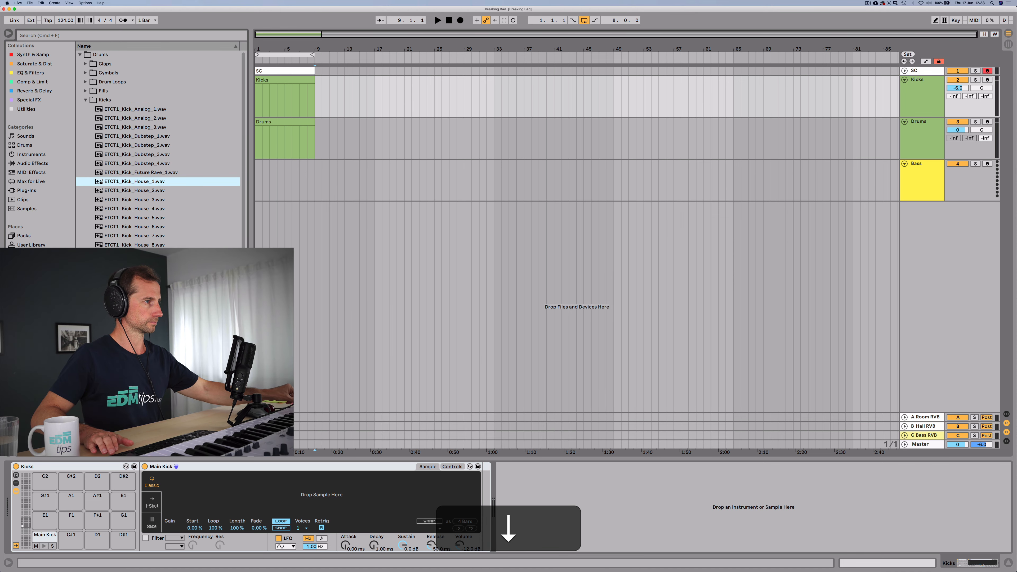
{"action": "key", "text": "Down"}
{"action": "key", "text": "Down"}
{"action": "key", "text": "Down"}
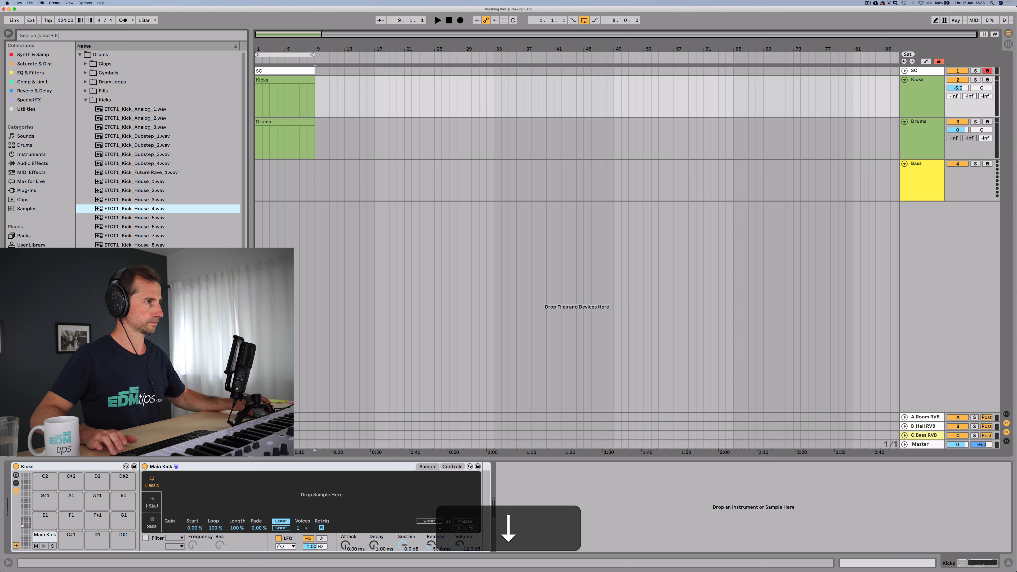
{"action": "key", "text": "Up"}
{"action": "key", "text": "Down"}
{"action": "key", "text": "Down"}
{"action": "key", "text": "Down"}
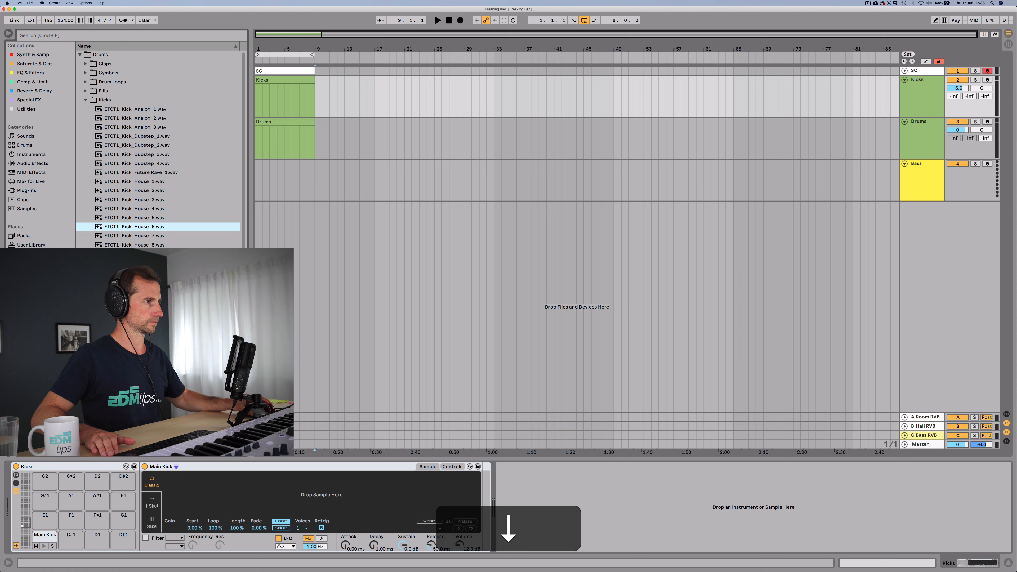
{"action": "key", "text": "Down"}
{"action": "key", "text": "Up"}
{"action": "key", "text": "Up"}
{"action": "key", "text": "Up"}
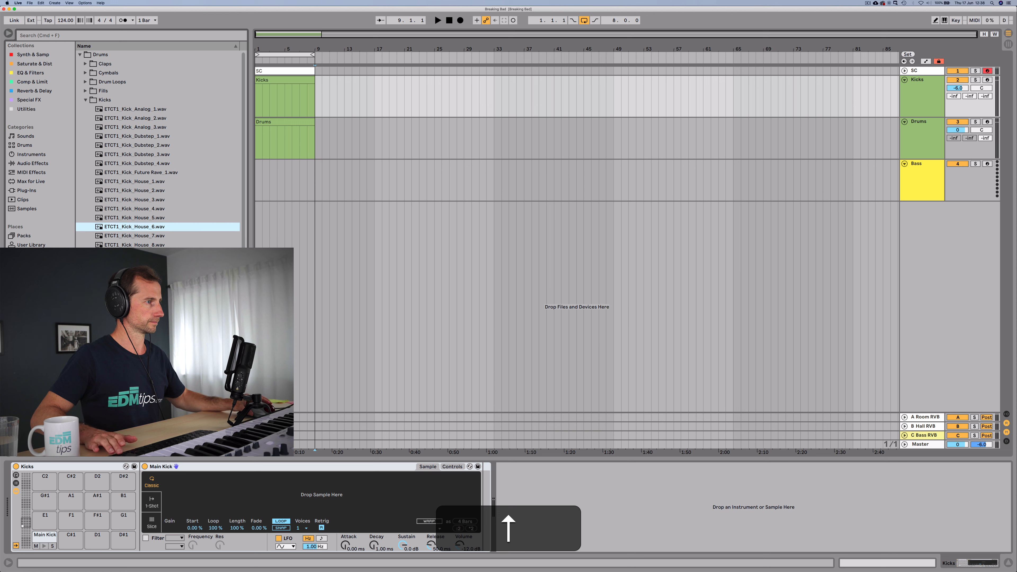
{"action": "key", "text": "Up"}
{"action": "key", "text": "Down"}
Load ETCT1_Kick_House_1.wav onto the Main Kick pad at C1 and ETCT1_Kick_House_5.wav onto the C#1 pad
{"action": "left_click", "coordinate": [135, 181]}
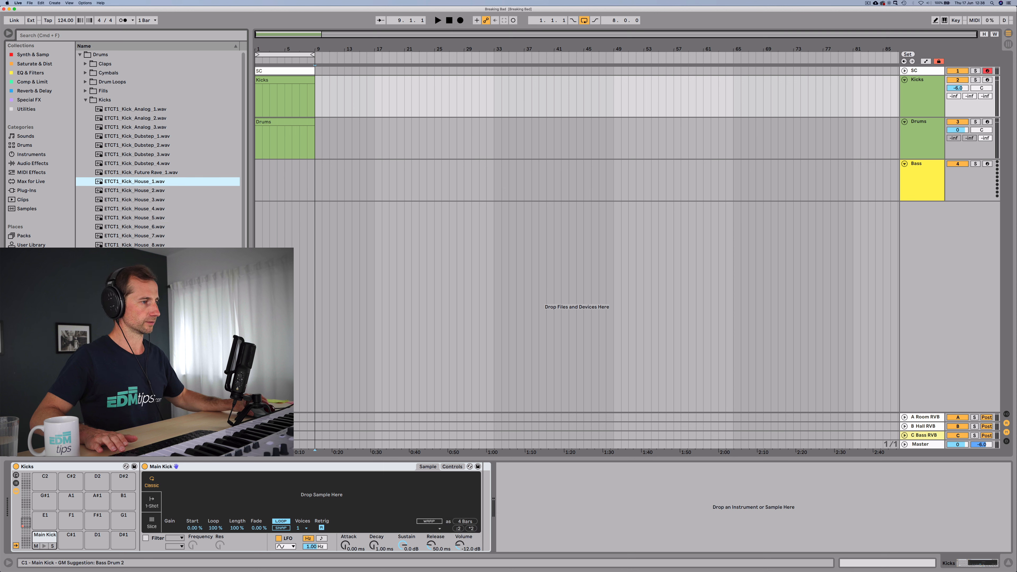
{"action": "key", "text": "Return"}
{"action": "key", "text": "Down"}
{"action": "key", "text": "Down"}
{"action": "key", "text": "Down"}
{"action": "key", "text": "Down"}
{"action": "key", "text": "Down"}
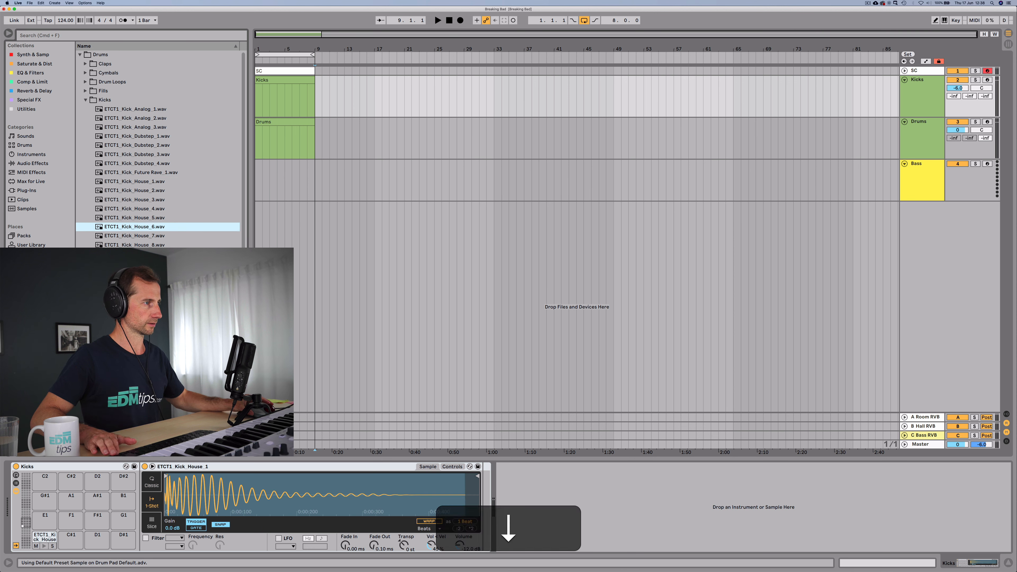
{"action": "key", "text": "Up"}
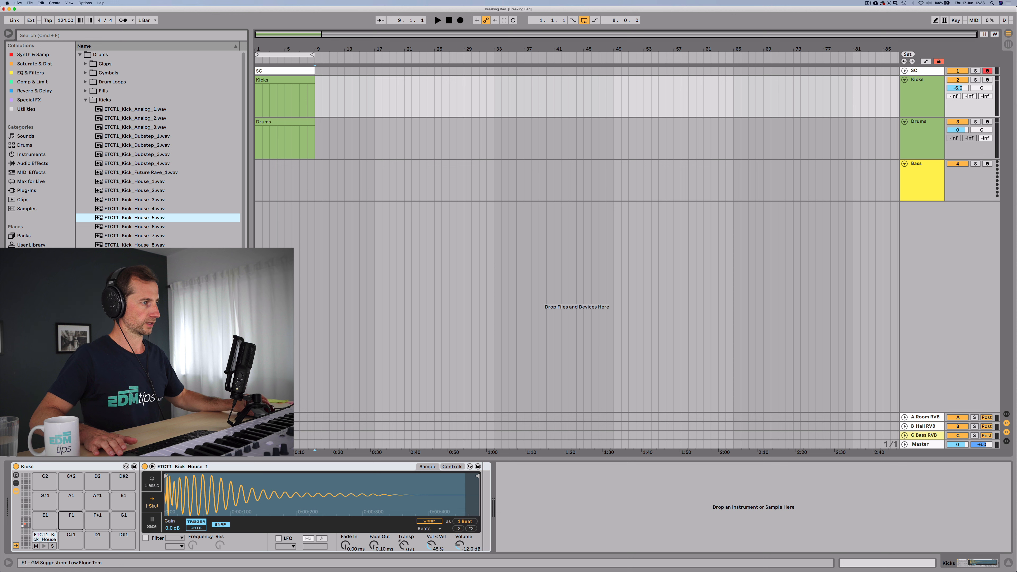
{"action": "key", "text": "Return"}
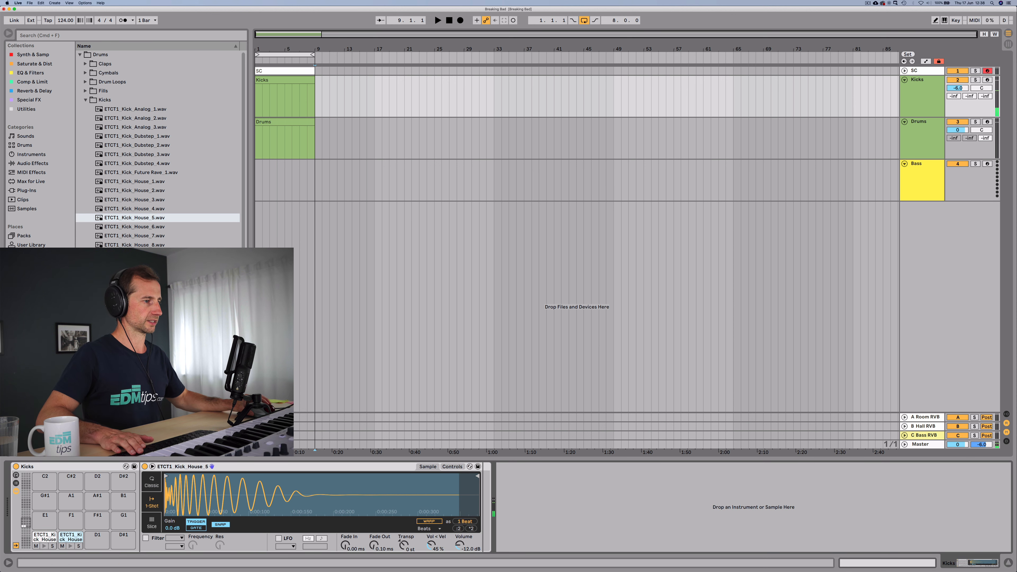
Open the Kicks clip, place one-beat notes at 1.1.1 for both ETCT1_Kick_House_5 and ETCT1_Kick_House_1, and play it back
{"action": "left_click", "coordinate": [283, 91]}
{"action": "double_click", "coordinate": [284, 80]}
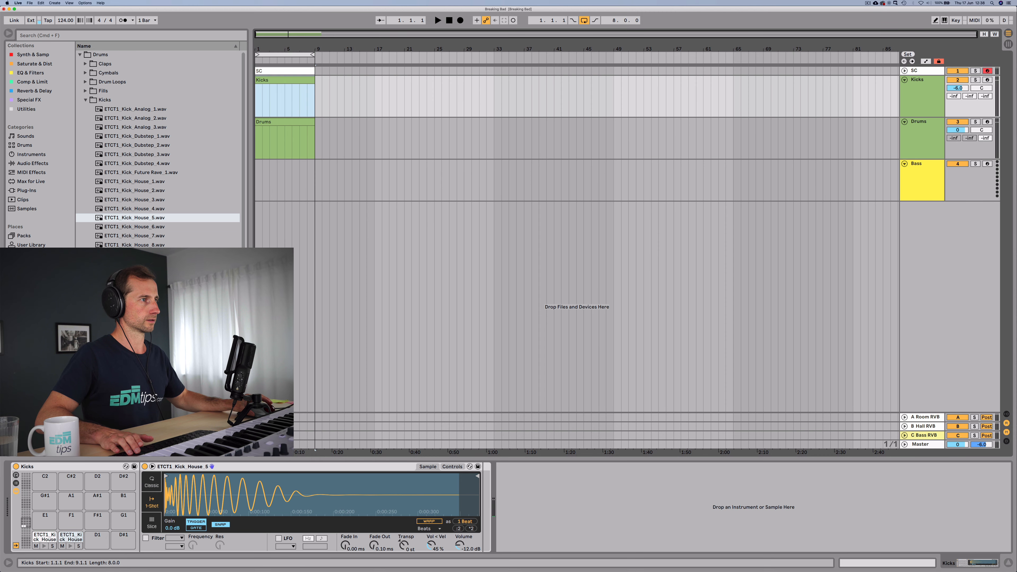
{"action": "double_click", "coordinate": [185, 194]}
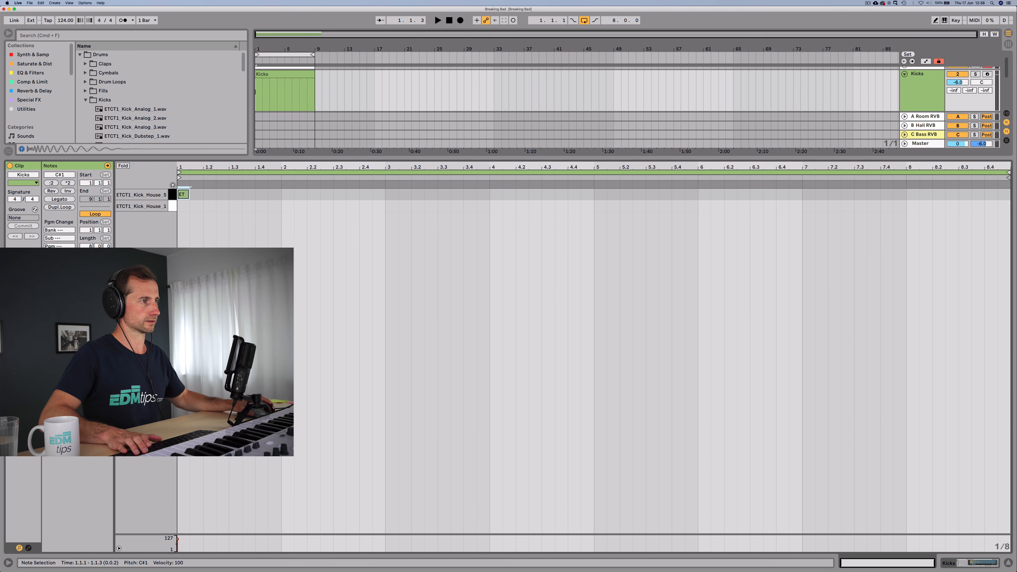
{"action": "mouse_move", "coordinate": [190, 194]}
{"action": "left_mouse_down"}
{"action": "mouse_move", "coordinate": [203, 195]}
{"action": "mouse_move", "coordinate": [202, 206]}
{"action": "left_mouse_up"}
{"action": "double_click", "coordinate": [183, 206]}
{"action": "key", "text": "space"}
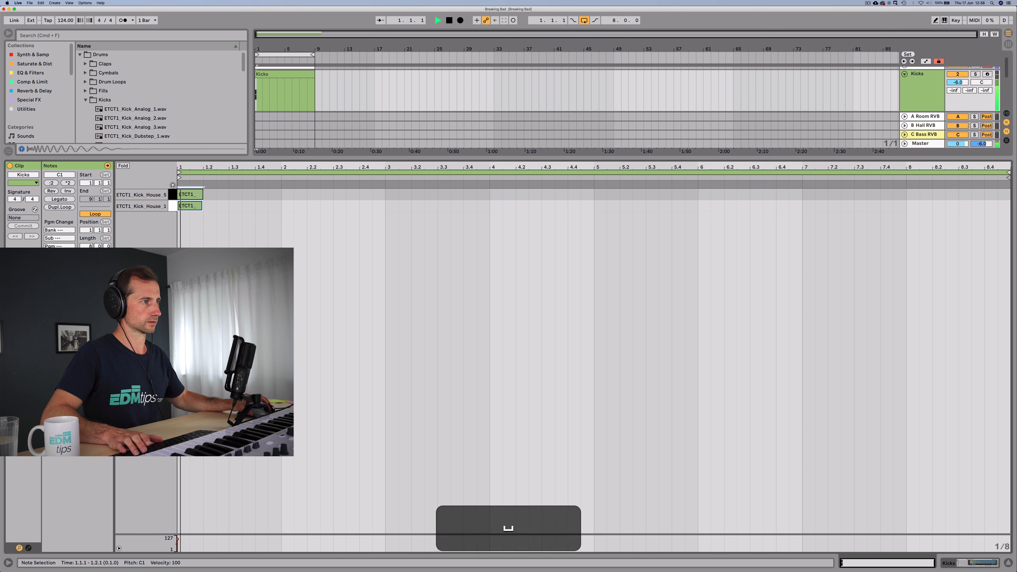
Add eighth-note ETCT1_Kick_House_5 hits at 1.2.3 and 1.3.3, checking the pattern with playback
{"action": "double_click", "coordinate": [221, 195]}
{"action": "key", "text": "space"}
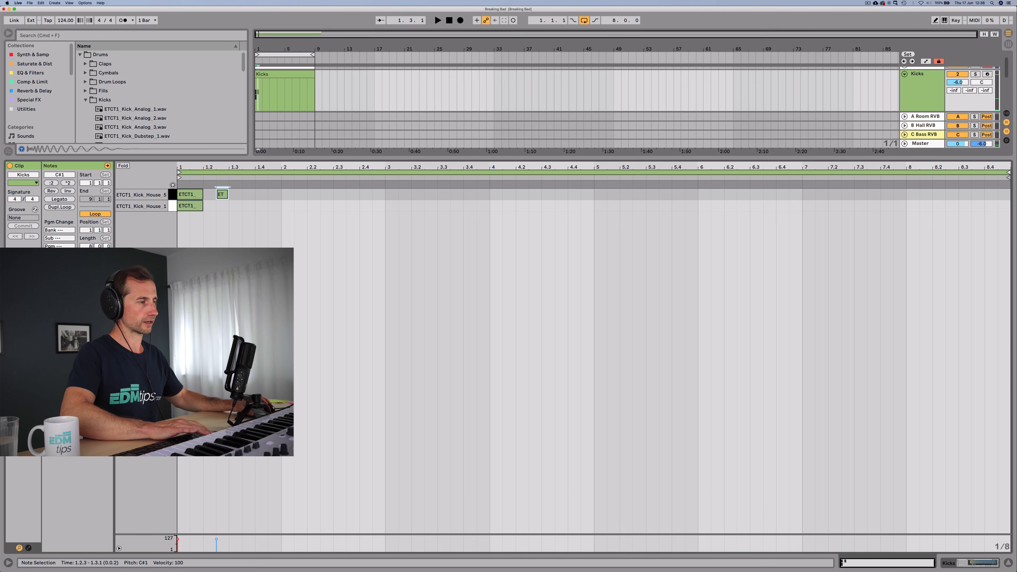
{"action": "key", "text": "space"}
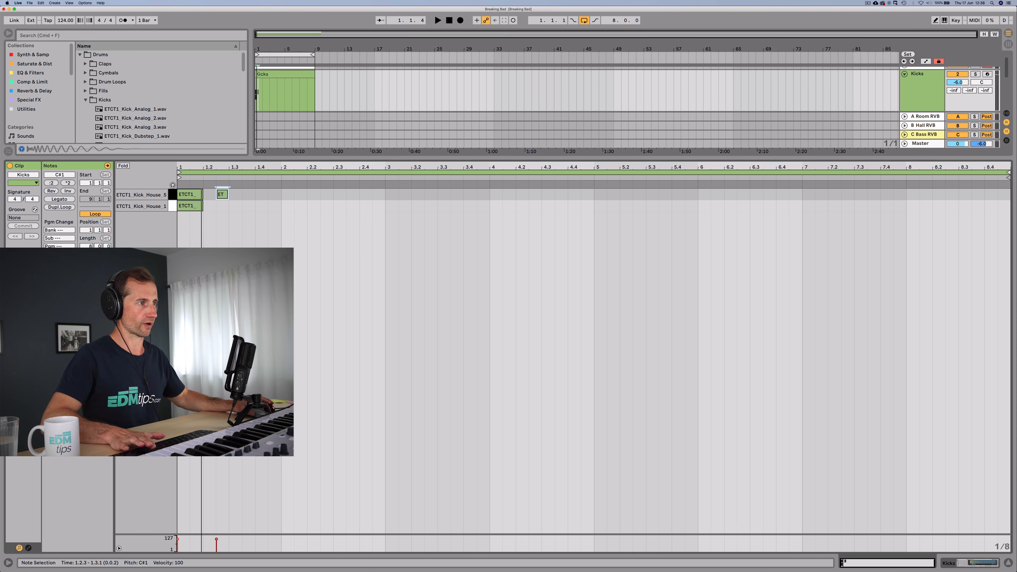
{"action": "key", "text": "space"}
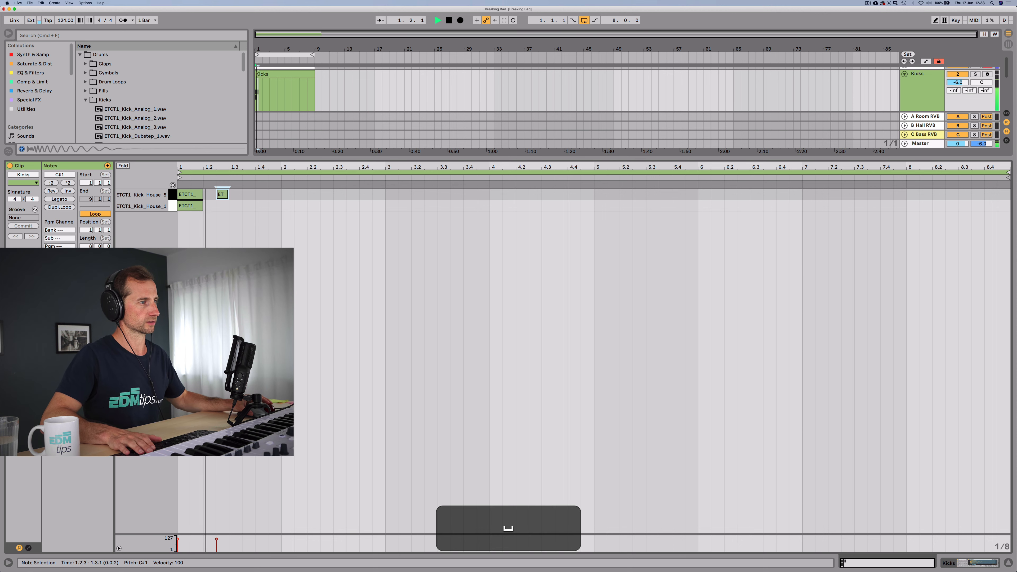
{"action": "key", "text": "space"}
{"action": "left_click", "coordinate": [243, 206]}
{"action": "double_click", "coordinate": [248, 194]}
{"action": "key", "text": "space"}
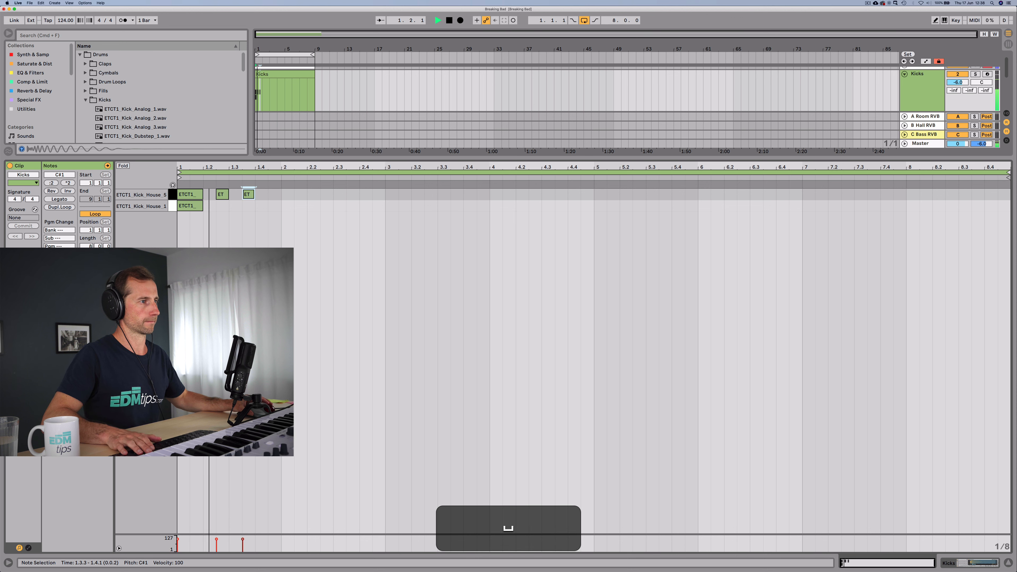
Add a one-beat ETCT1_Kick_House_5 note at 2.1.1 and eighth-note hits at 2.2.3 and 2.3.3
{"action": "key", "text": "space"}
{"action": "double_click", "coordinate": [286, 195]}
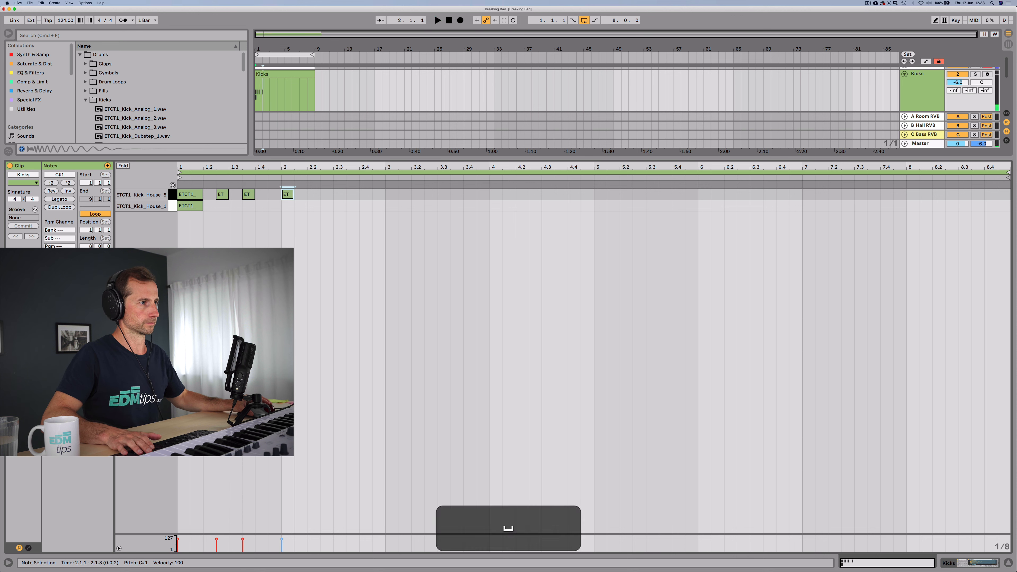
{"action": "key", "text": "shift+Right"}
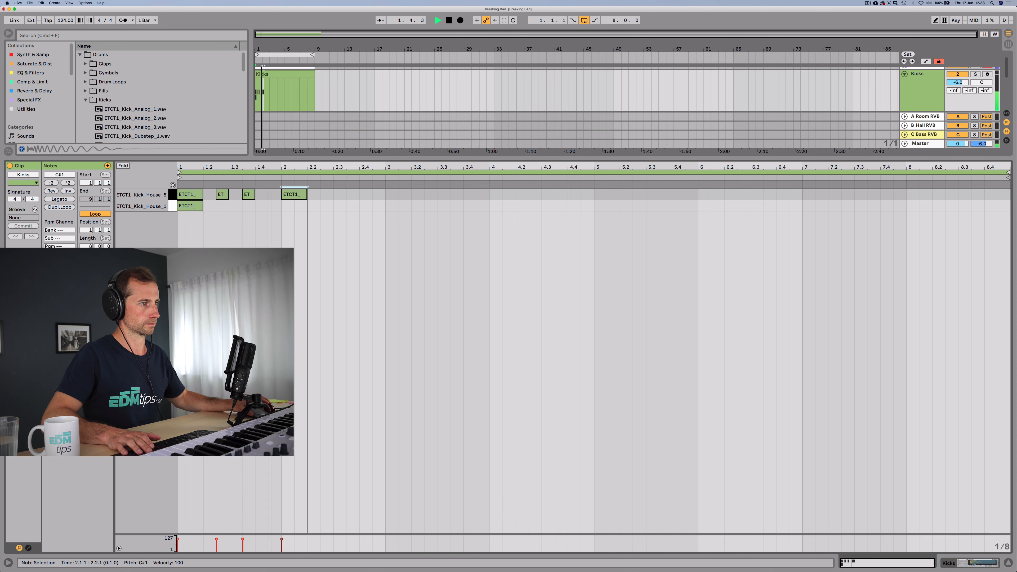
{"action": "key", "text": "space"}
{"action": "left_click", "coordinate": [335, 195]}
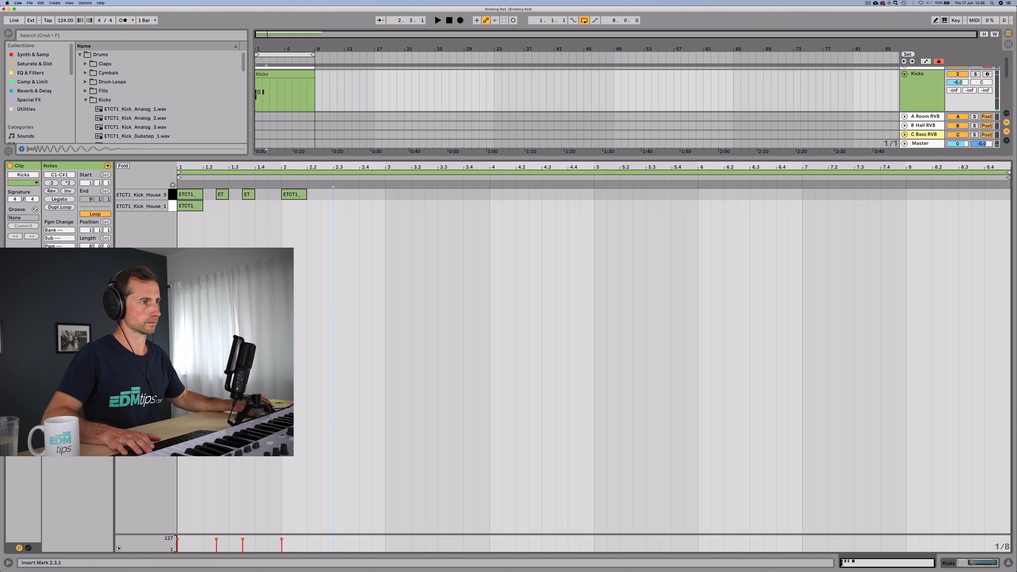
{"action": "double_click", "coordinate": [329, 195]}
{"action": "double_click", "coordinate": [354, 195]}
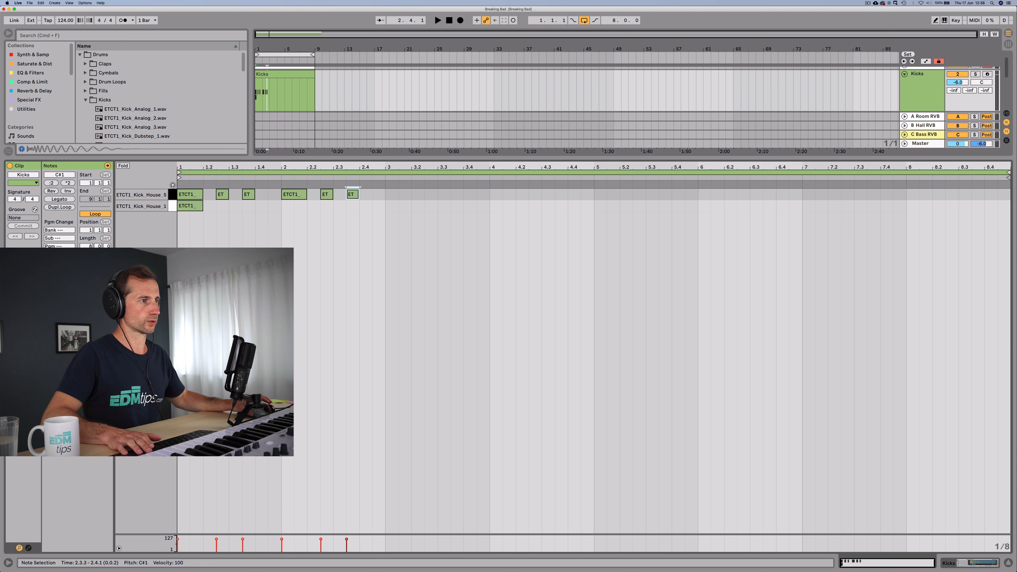
Narrow the grid to 1/16, add a sixteenth-note ETCT1_Kick_House_5 hit near the end of bar 2, and move it to 2.4.2
{"action": "key", "text": "super+2"}
{"action": "key", "text": "super+1"}
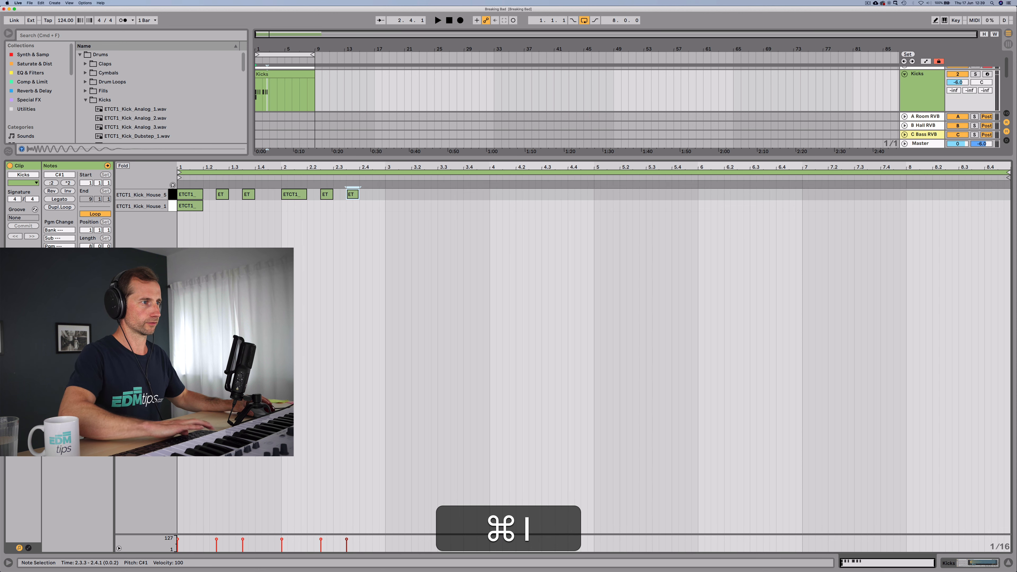
{"action": "double_click", "coordinate": [375, 195]}
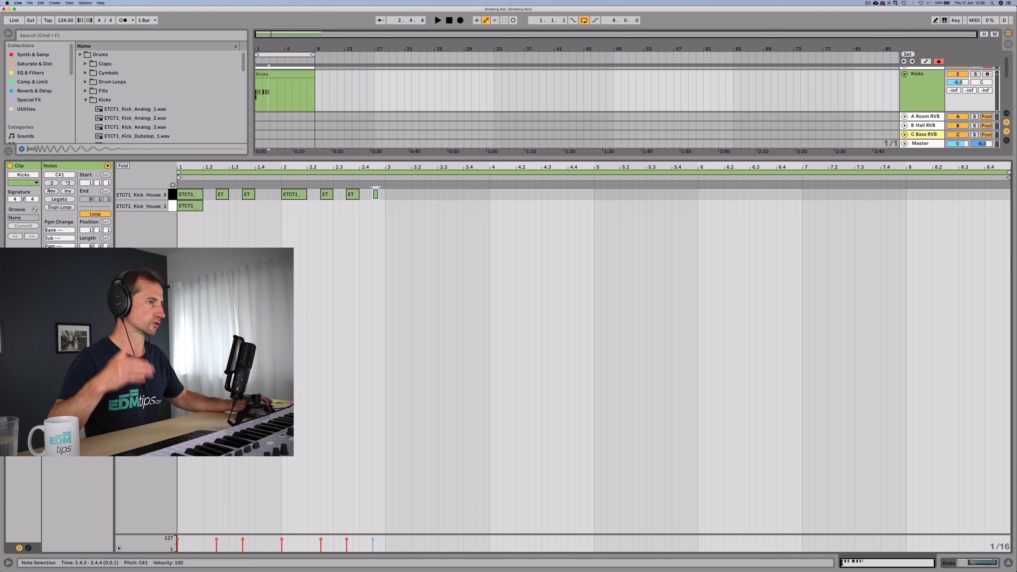
{"action": "key", "text": "space"}
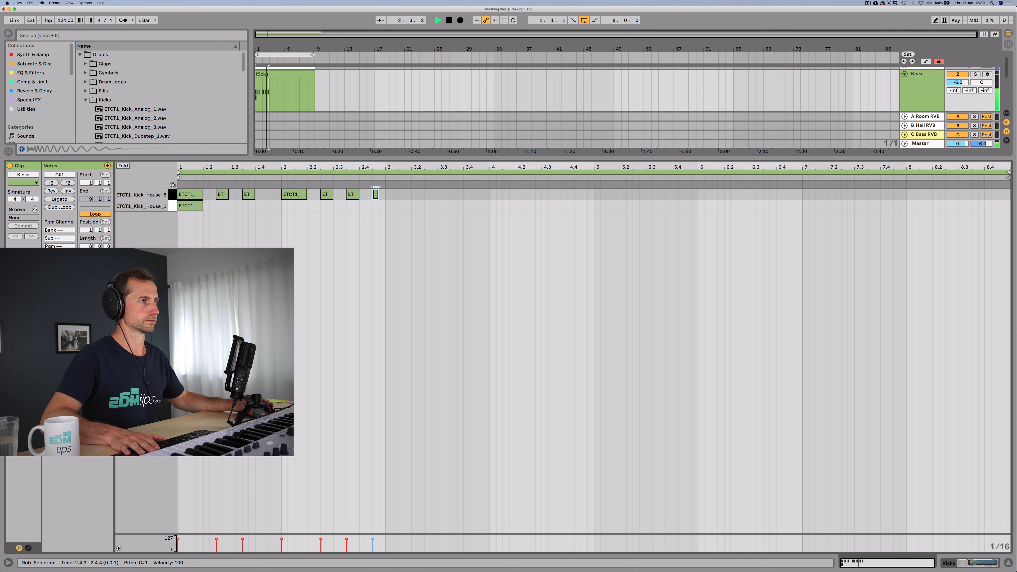
{"action": "key", "text": "space"}
{"action": "key", "text": "Left"}
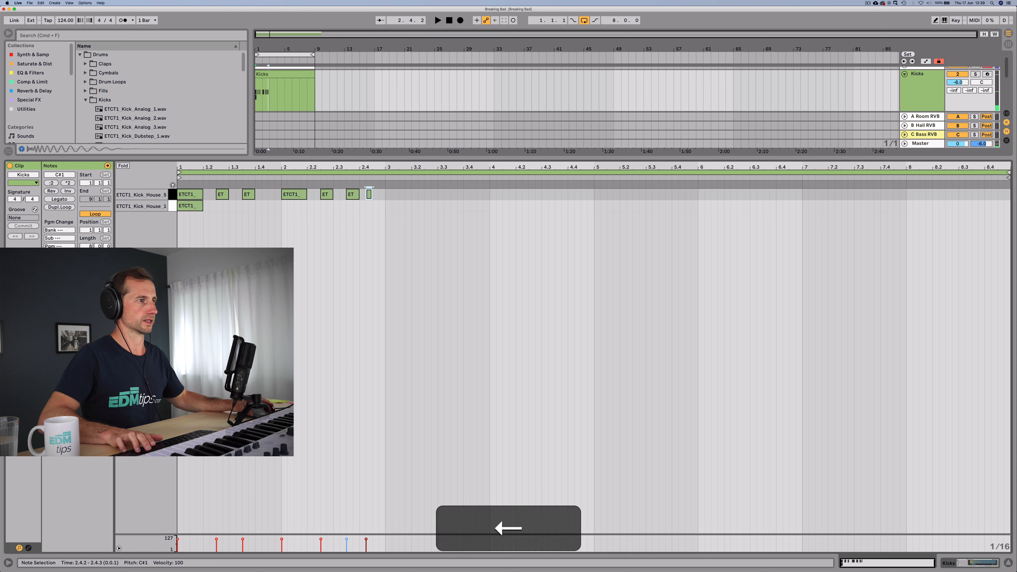
Repeat the two-bar ETCT1_Kick_House_5 pattern three times to fill all eight bars of the clip, and play it back
{"action": "key", "text": "space"}
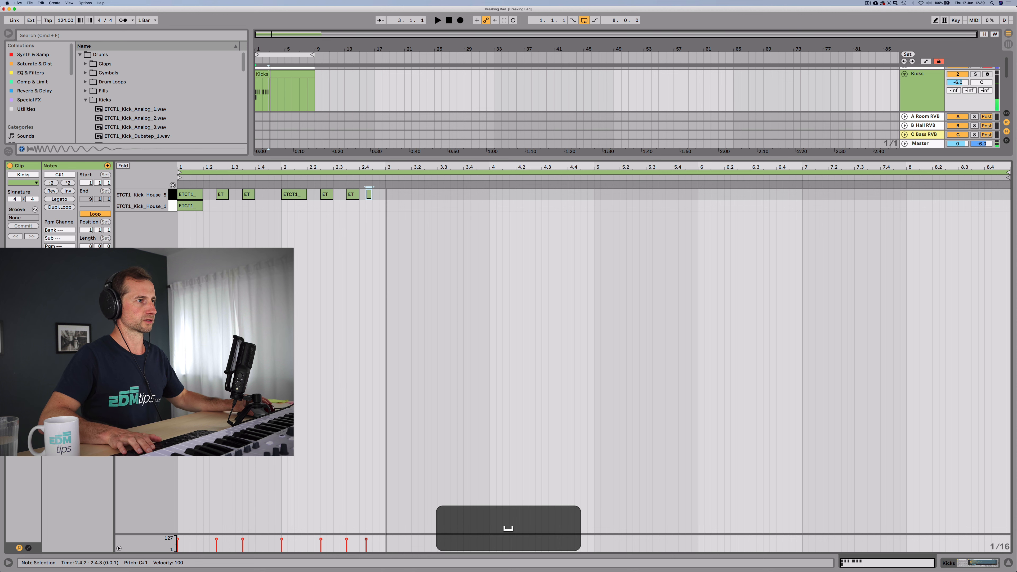
{"action": "left_click_drag", "start_coordinate": [386, 196], "coordinate": [178, 191]}
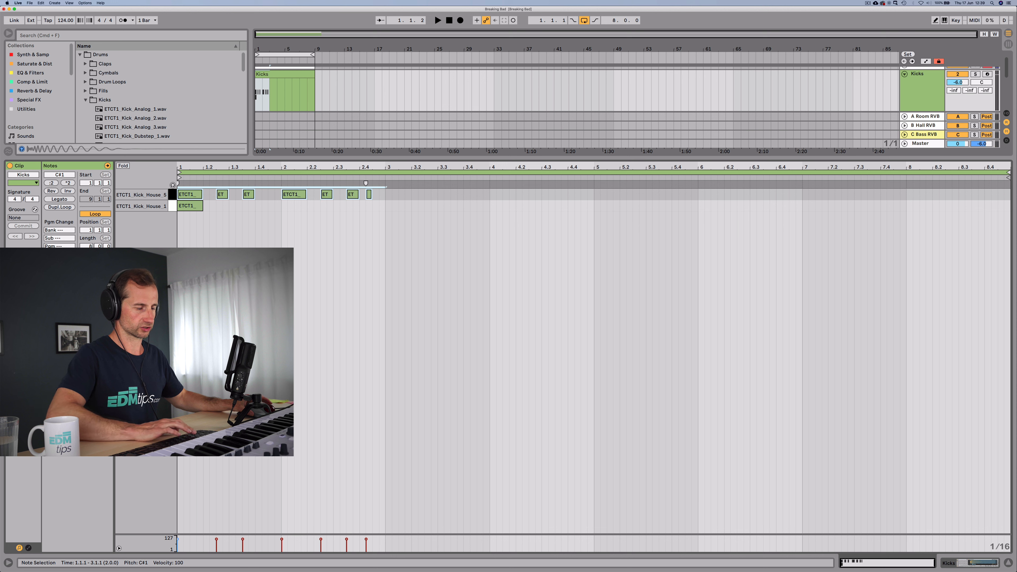
{"action": "key", "text": "super+d"}
{"action": "key", "text": "super+d"}
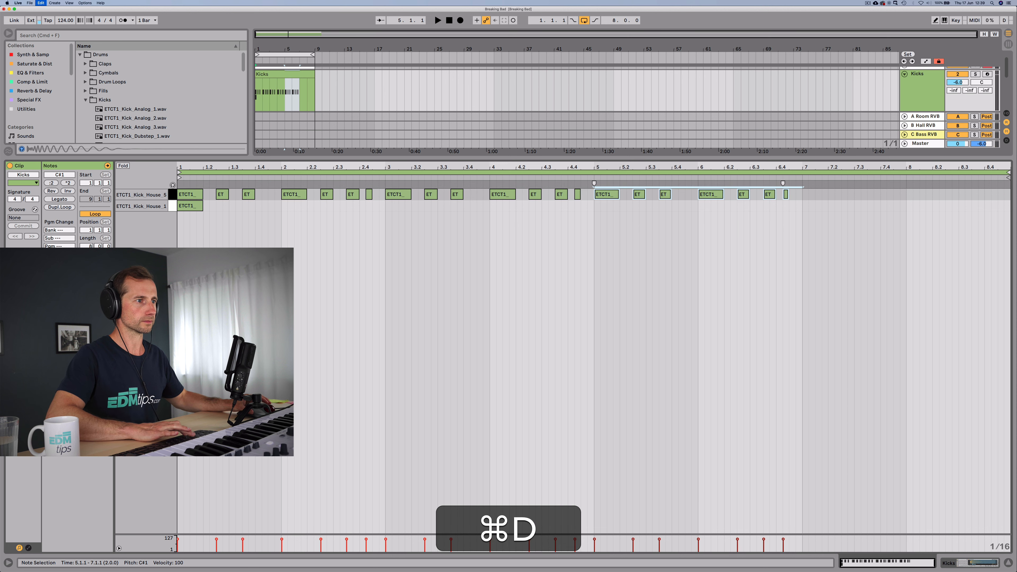
{"action": "key", "text": "super+d"}
{"action": "key", "text": "super+space"}
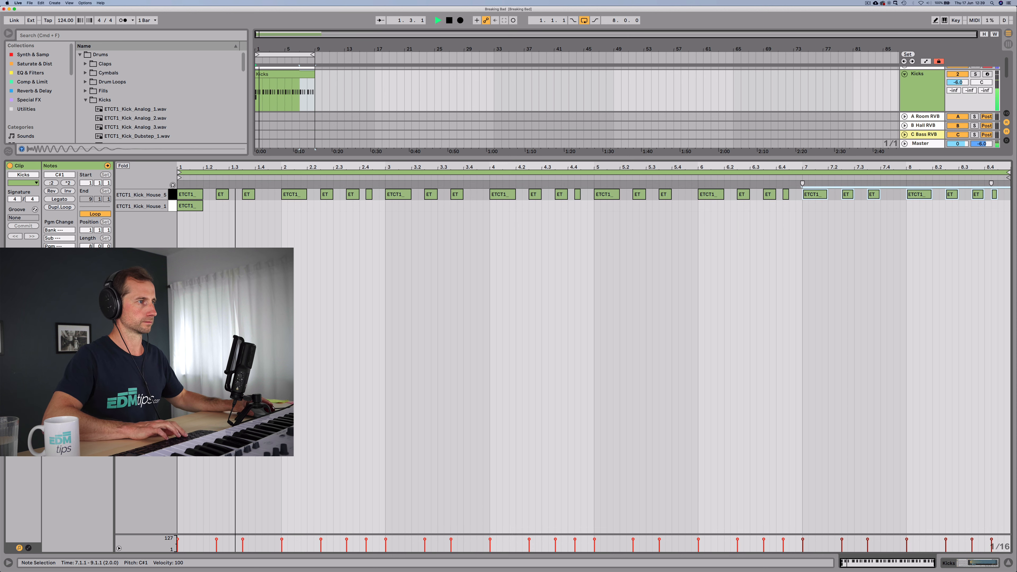
{"action": "key", "text": "space"}
Copy the entire eight-bar ETCT1_Kick_House_5 pattern onto the ETCT1_Kick_House_1 row so both kicks play together
{"action": "left_click", "coordinate": [190, 206]}
{"action": "key", "text": "o"}
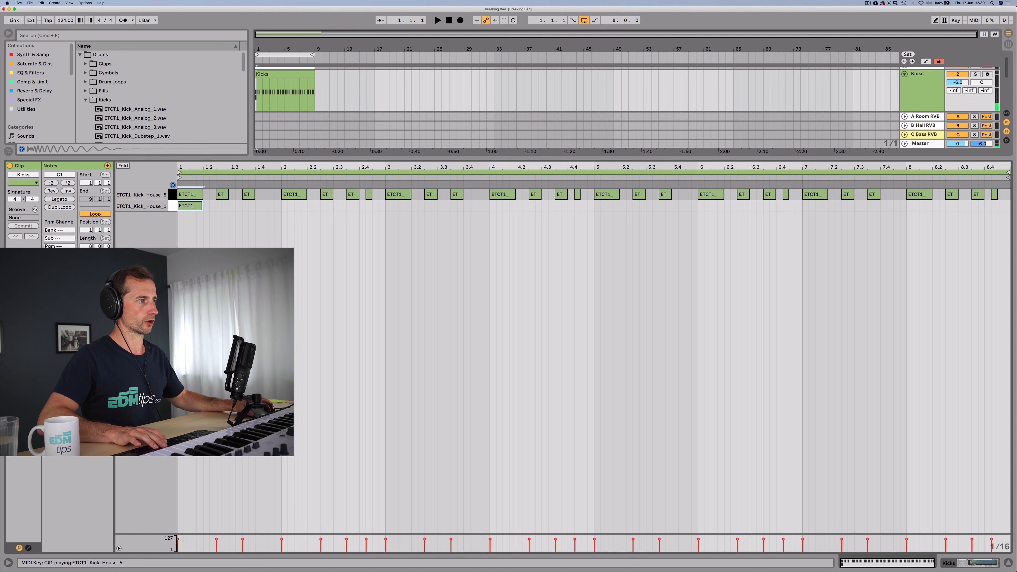
{"action": "left_click", "coordinate": [173, 194]}
{"action": "left_click_drag", "start_coordinate": [190, 194], "coordinate": [190, 206], "text": "alt"}
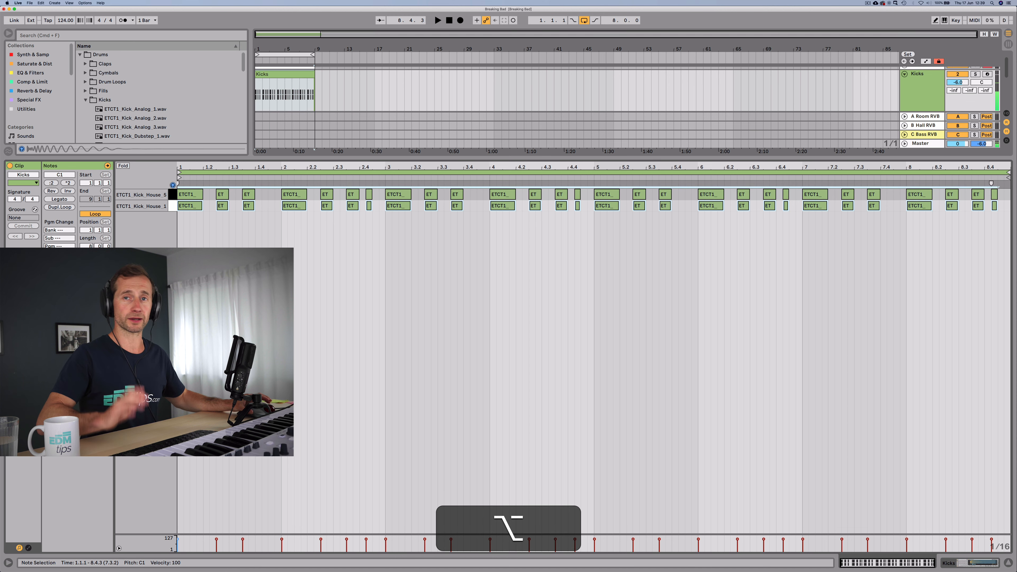
Show the Kicks rack's chain list and lower the ETCT1_Kick_House_5 chain volume to -8.4 dB while listening to playback
{"action": "key", "text": "shift+Tab"}
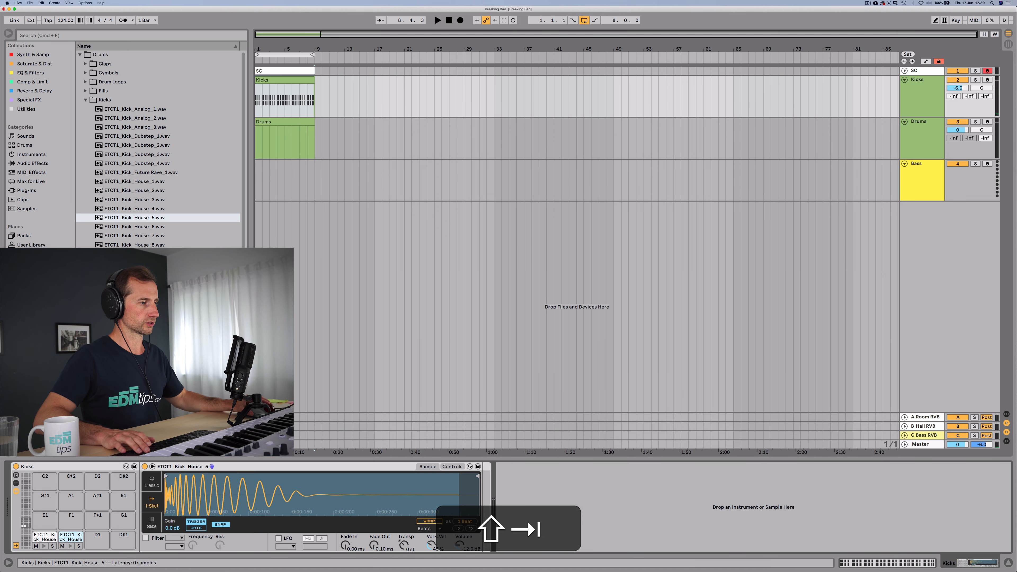
{"action": "left_click", "coordinate": [76, 519]}
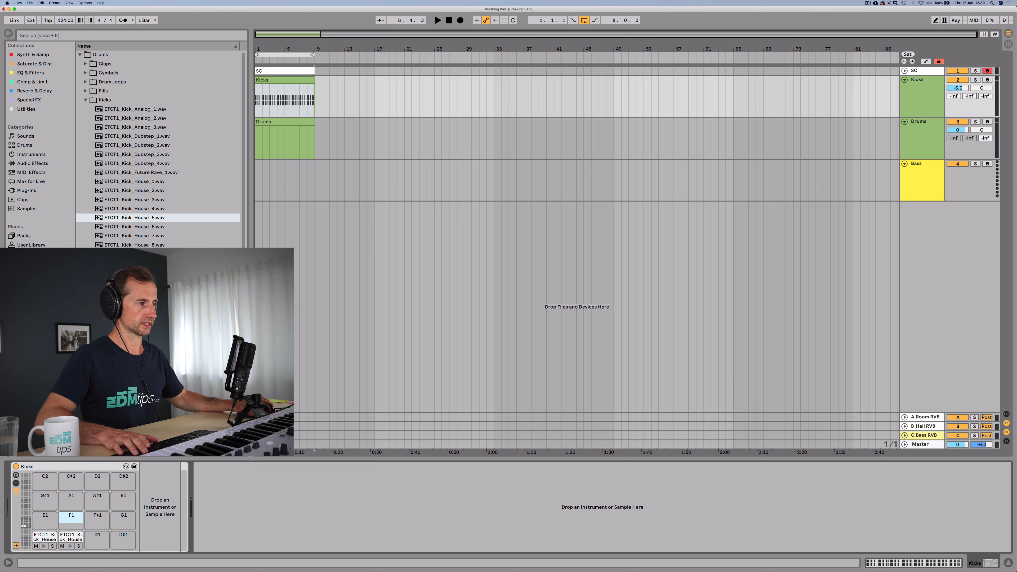
{"action": "left_click", "coordinate": [16, 483]}
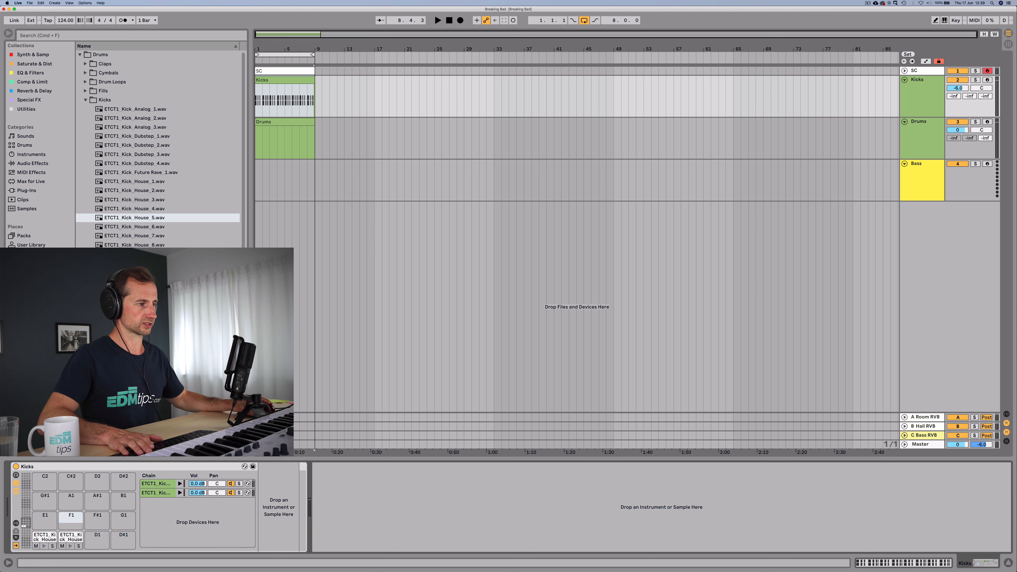
{"action": "left_click_drag", "start_coordinate": [198, 493], "coordinate": [198, 520]}
{"action": "key", "text": "space"}
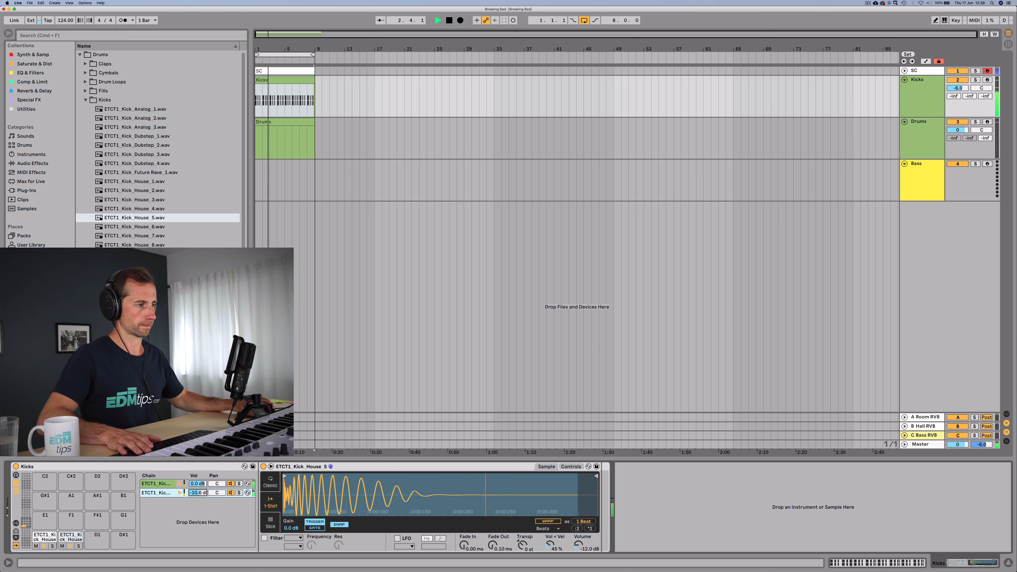
{"action": "left_click_drag", "start_coordinate": [197, 493], "coordinate": [198, 480]}
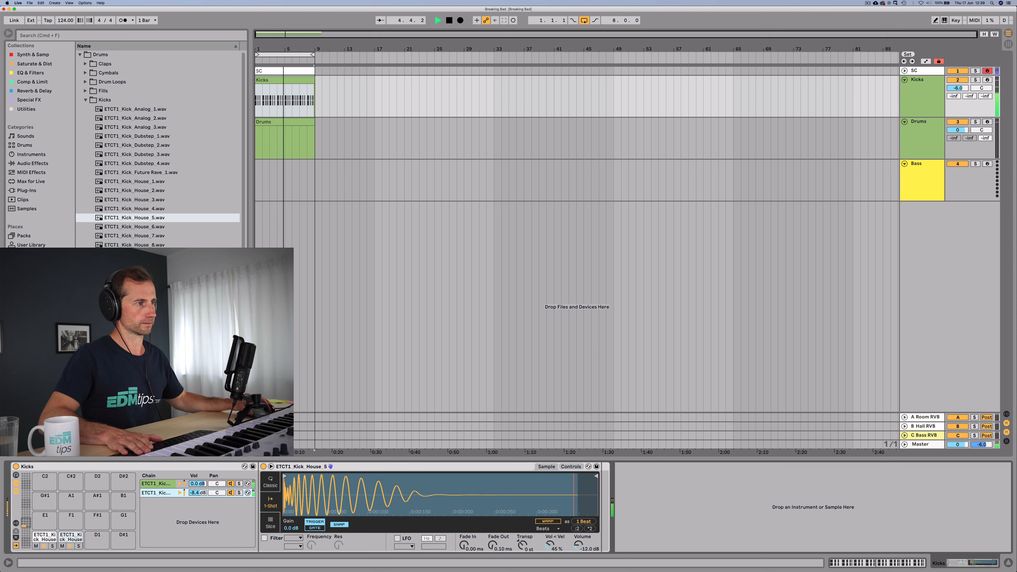
{"action": "key", "text": "space"}
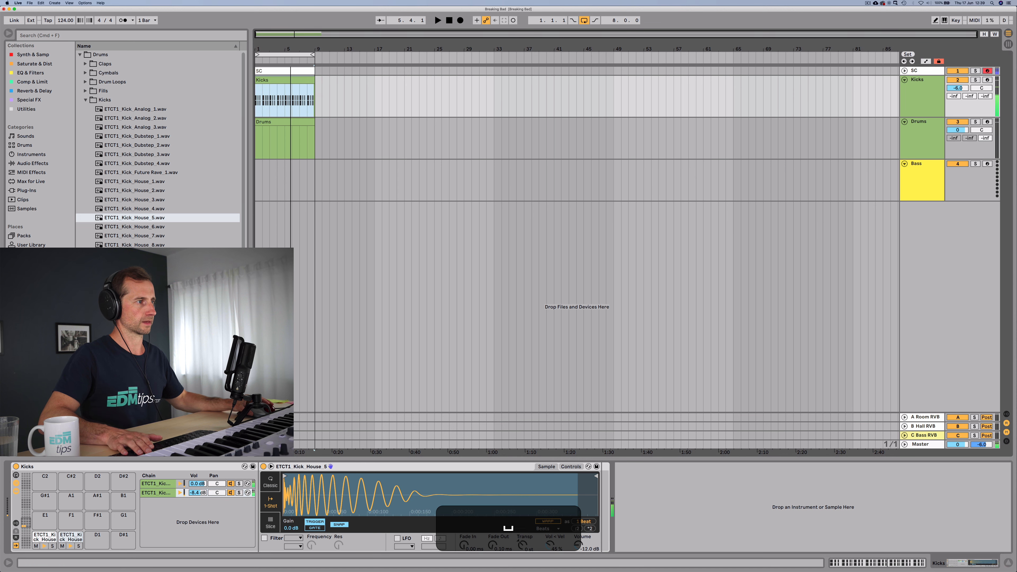
Add a second instance of ETCT1_Kick_House_1.wav as a third chain in the Kicks rack and open its device
{"action": "left_click", "coordinate": [134, 181]}
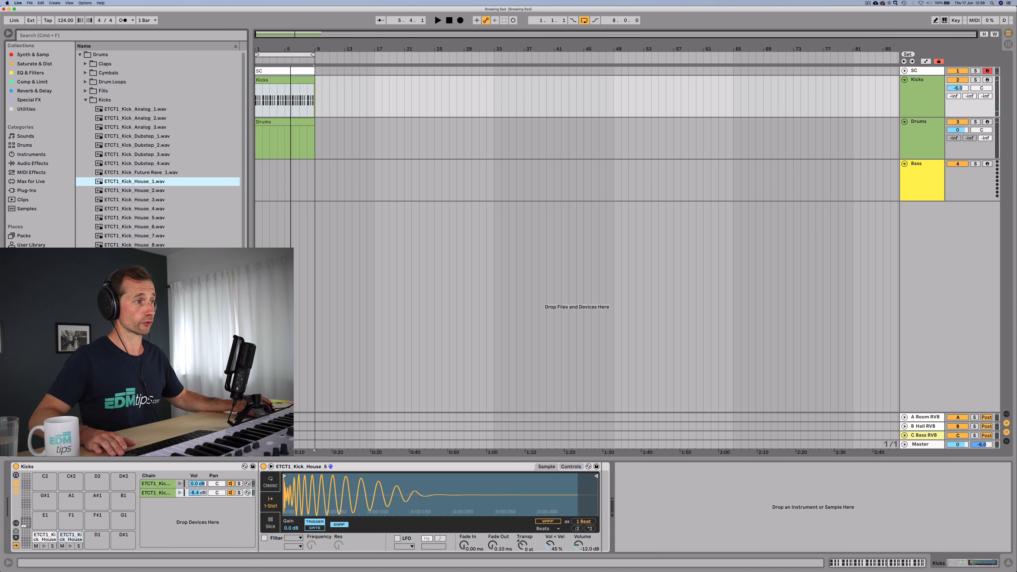
{"action": "left_click_drag", "start_coordinate": [134, 181], "coordinate": [197, 522]}
{"action": "double_click", "coordinate": [156, 502]}
{"action": "double_click", "coordinate": [156, 502]}
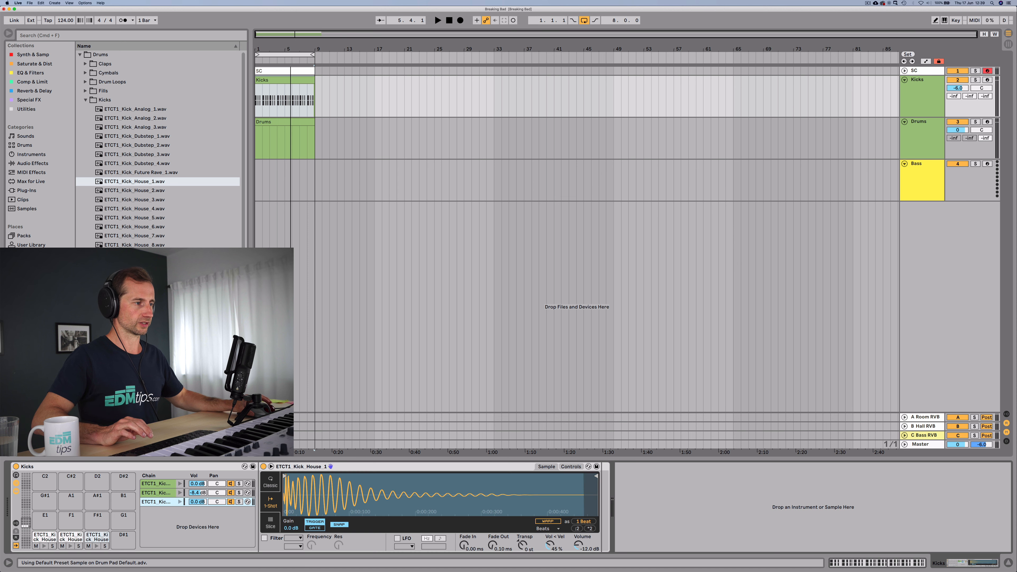
Convert the new ETCT1_Kick_House_1 device from Simpler to Sampler and turn on Reverse
{"action": "right_click", "coordinate": [361, 467]}
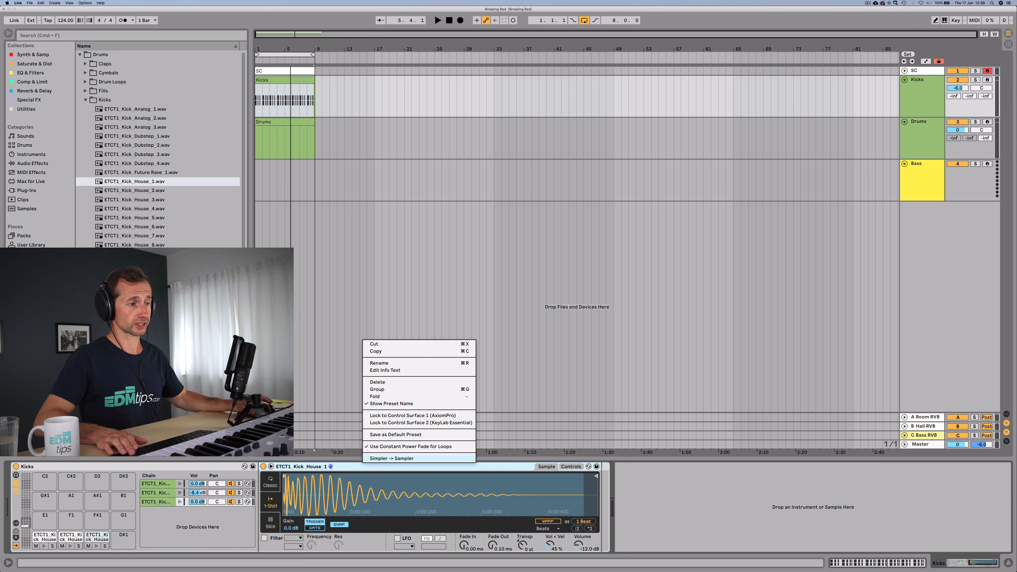
{"action": "left_click", "coordinate": [397, 454]}
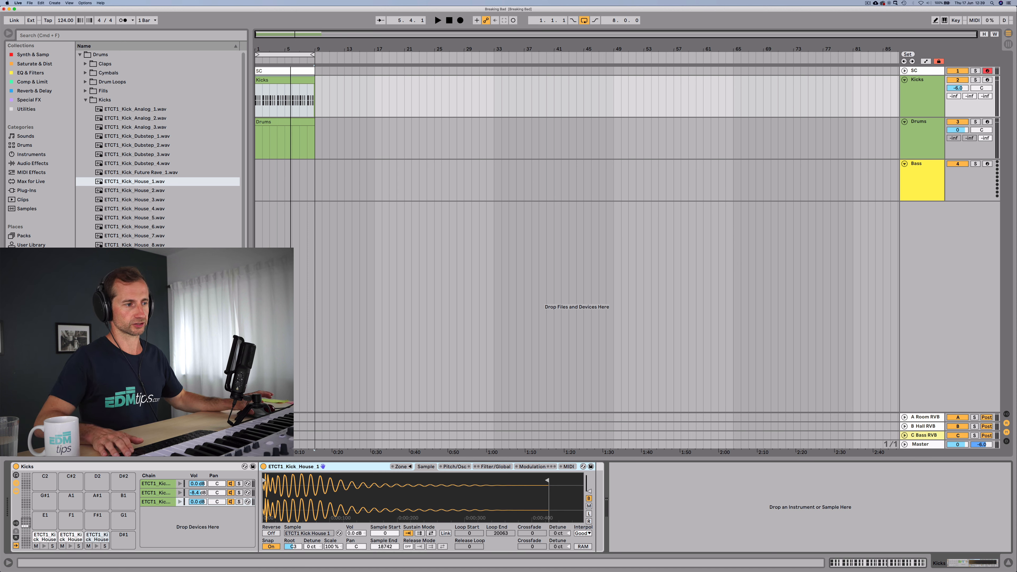
{"action": "left_click", "coordinate": [270, 533]}
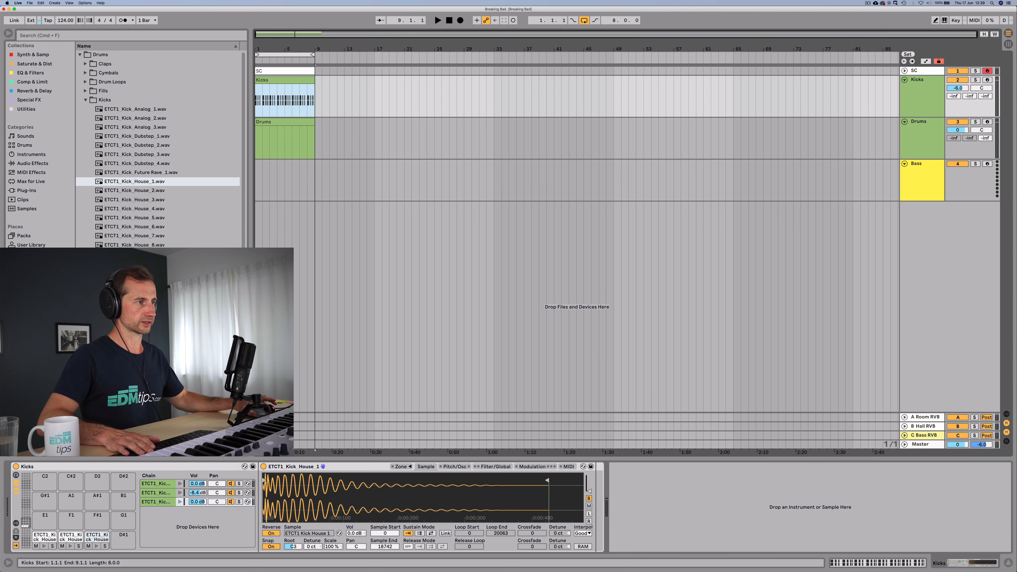
Replace the sixteenth-note kick hits ending bar 4 with a one-beat reversed-kick note from 4.4.1 to 5.1.1, and play it back
{"action": "key", "text": "shift+Tab"}
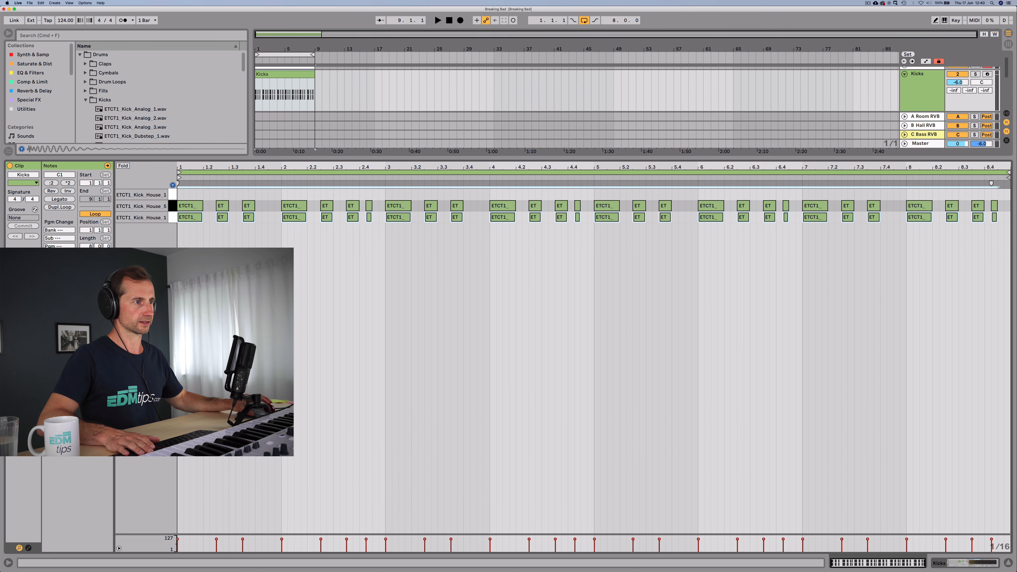
{"action": "left_click", "coordinate": [496, 245]}
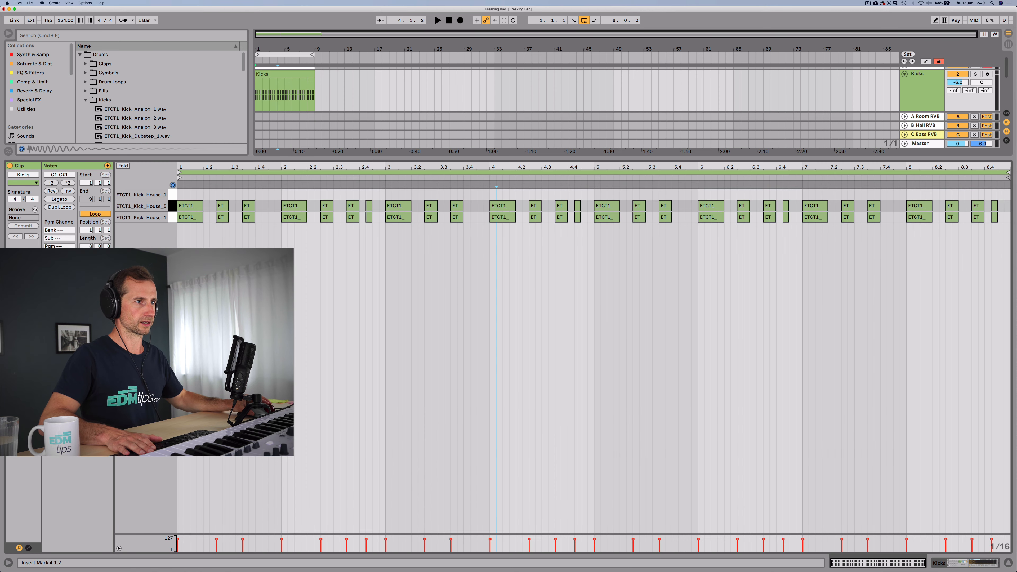
{"action": "key", "text": "Up"}
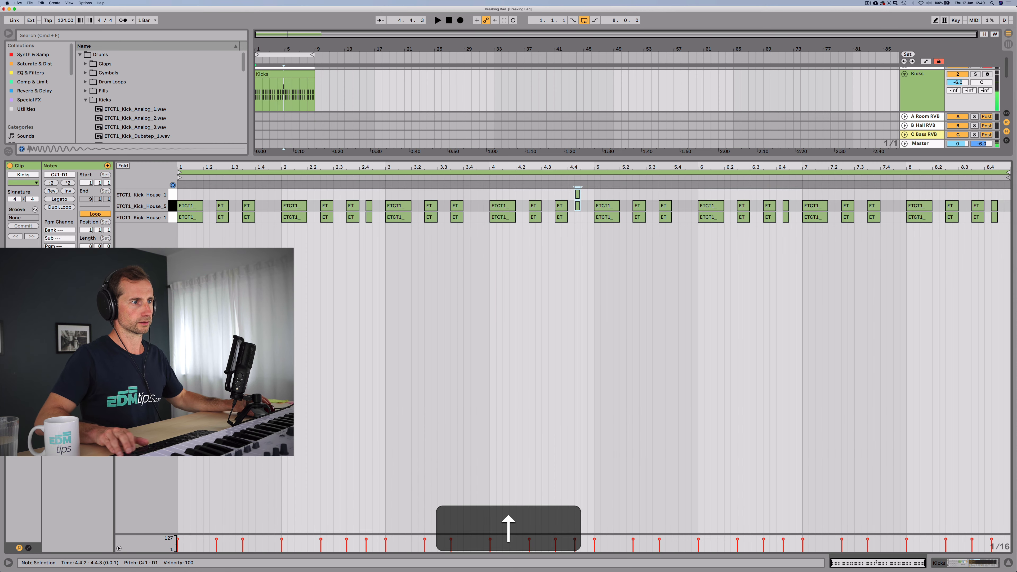
{"action": "left_click", "coordinate": [581, 240]}
{"action": "left_click", "coordinate": [571, 205]}
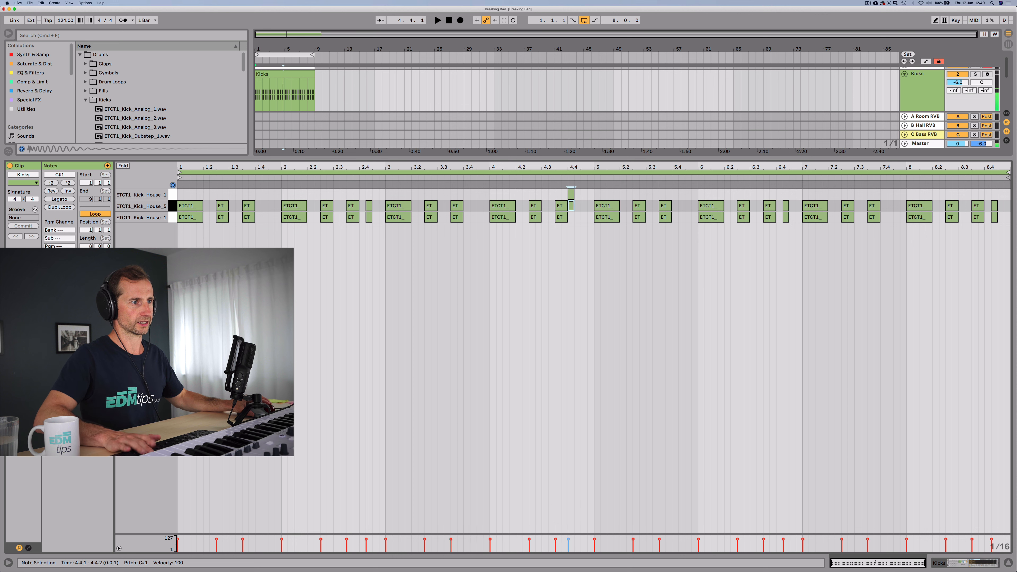
{"action": "key", "text": "BackSpace"}
{"action": "left_click_drag", "start_coordinate": [573, 194], "coordinate": [594, 194]}
{"action": "key", "text": "space"}
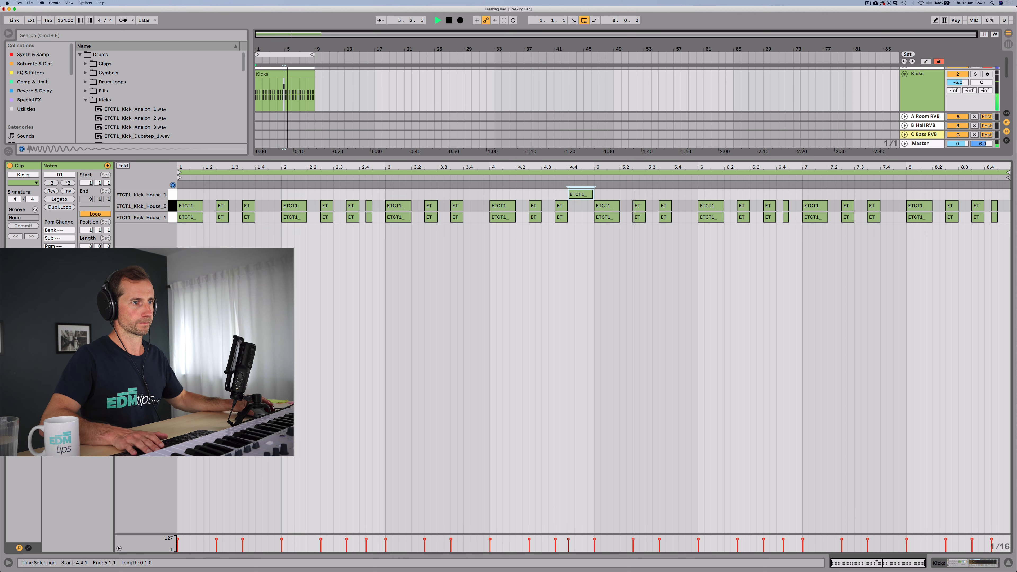
{"action": "key", "text": "space"}
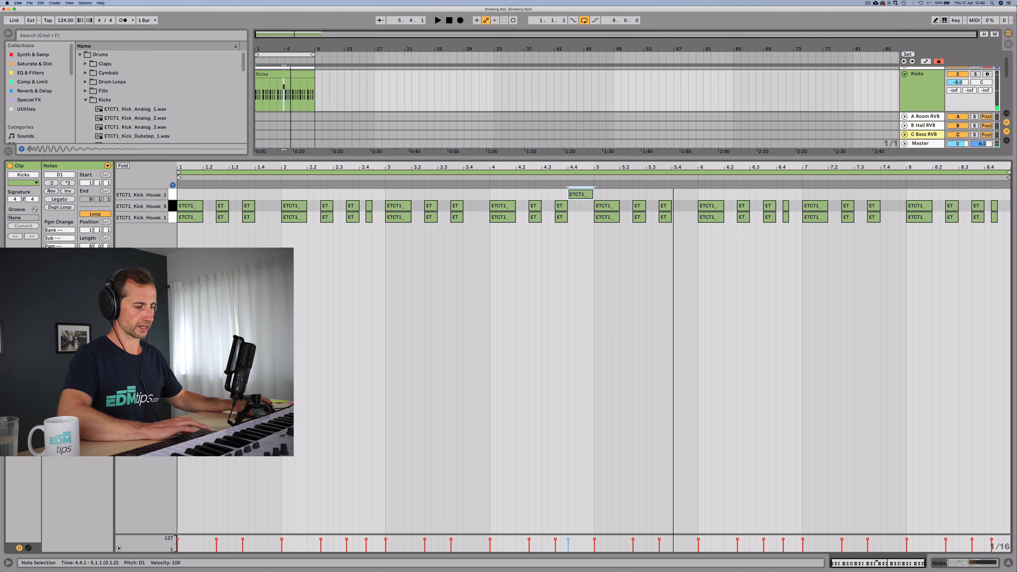
Trim the beginning of the reversed-kick note at 4.4.1 slightly, keeping its end at 5.1.1, and check it with playback
{"action": "left_click_drag", "start_coordinate": [580, 195], "coordinate": [593, 195]}
{"action": "left_click", "coordinate": [556, 185]}
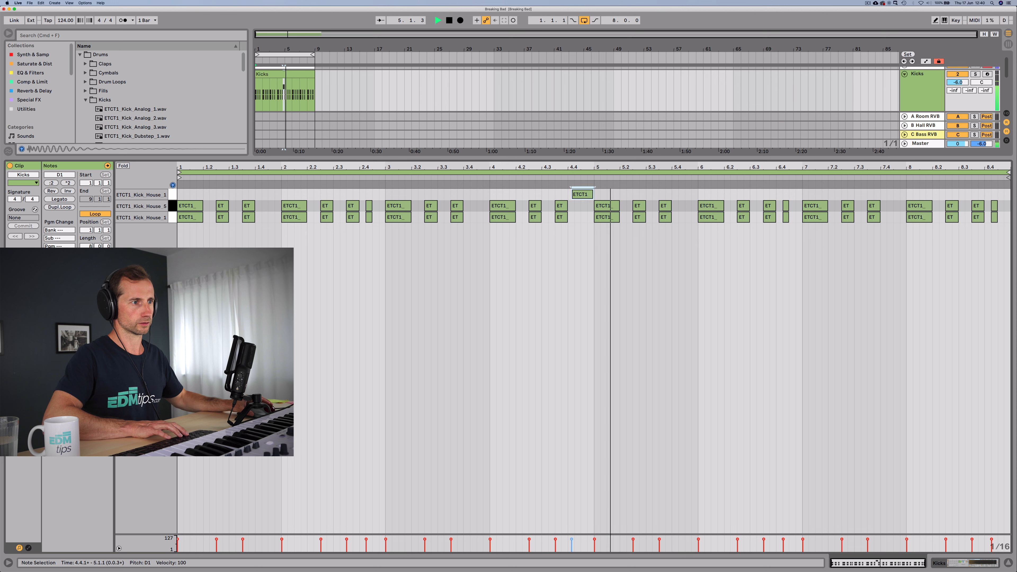
{"action": "left_click", "coordinate": [600, 194]}
{"action": "key", "text": "space"}
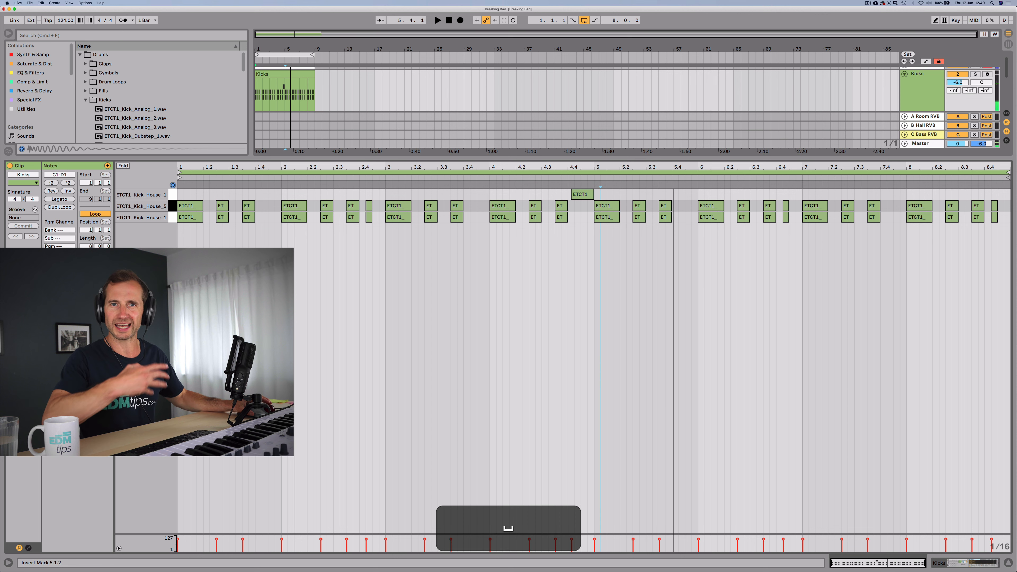
Copy the reversed-kick note from the end of bar 4 to 8.4.1 and delete the overlapping sixteenth-note kick hits
{"action": "left_click", "coordinate": [571, 195]}
{"action": "key", "text": "super+c"}
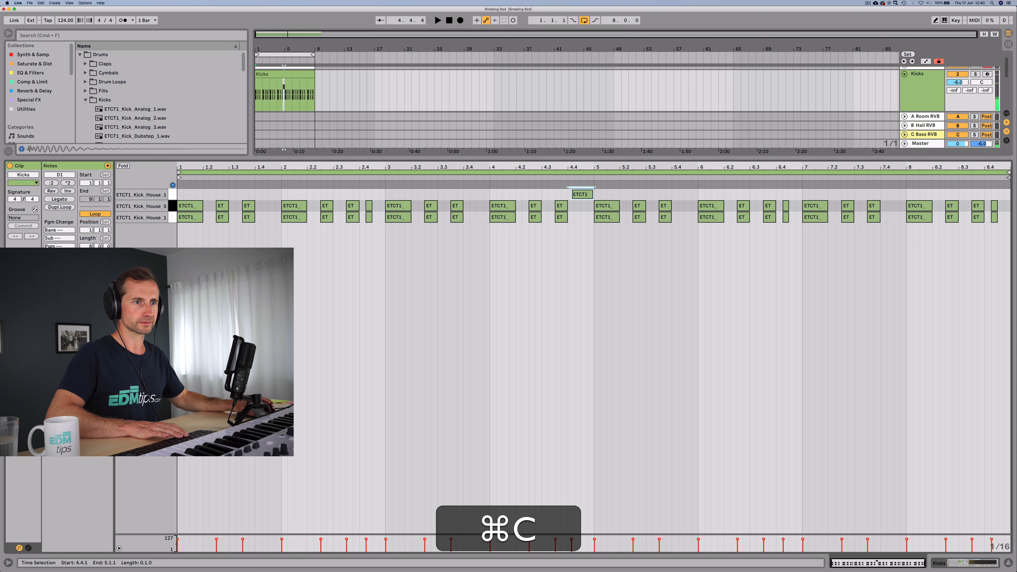
{"action": "key", "text": "super+v"}
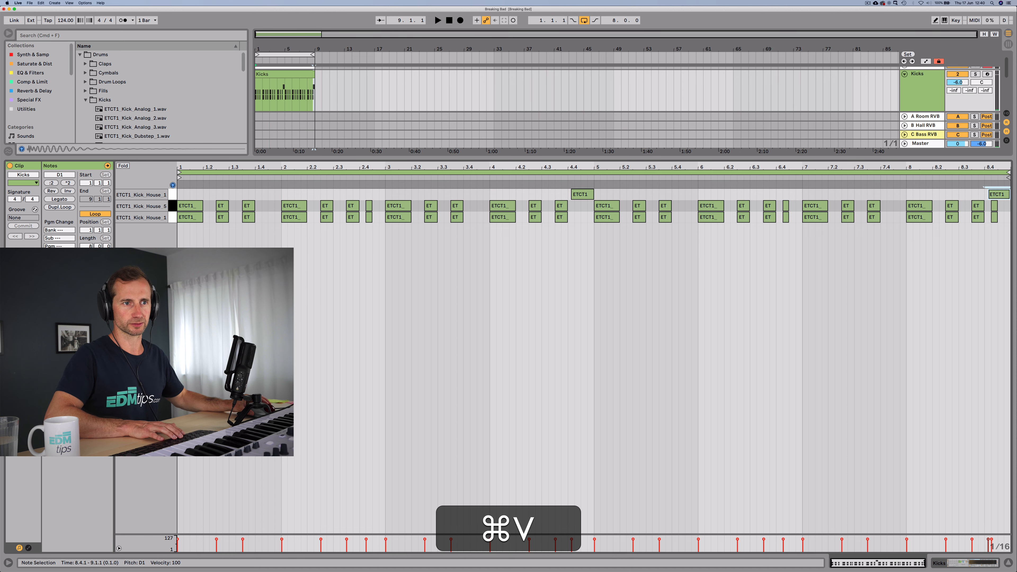
{"action": "key", "text": "BackSpace"}
Switch to the Drums track's clip and rack, collapse the Kicks sample folder, and expand the Snares folder
{"action": "key", "text": "shift+Tab"}
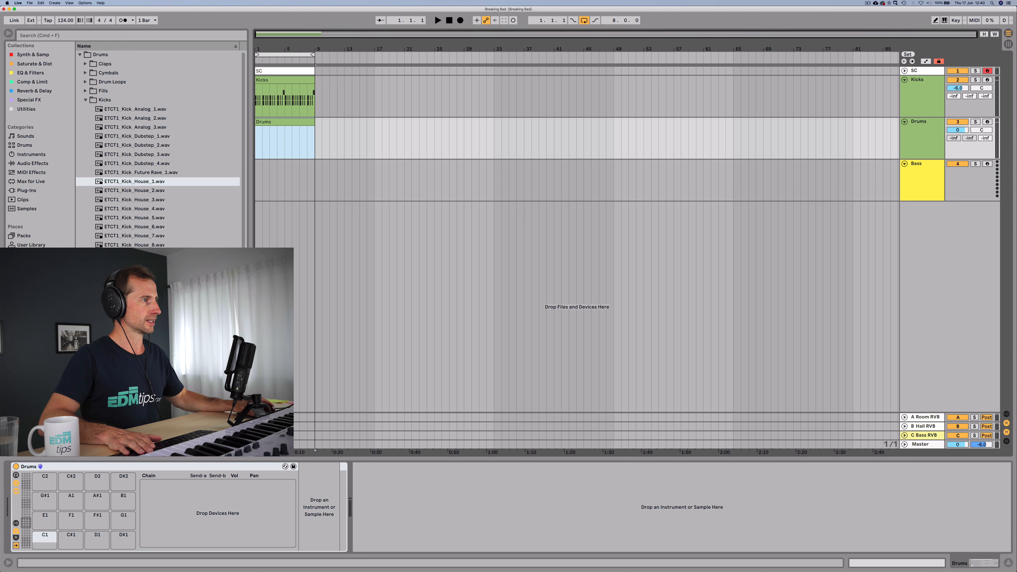
{"action": "left_click", "coordinate": [86, 100]}
{"action": "key", "text": "Down"}
{"action": "key", "text": "Down"}
{"action": "key", "text": "Down"}
{"action": "key", "text": "Right"}
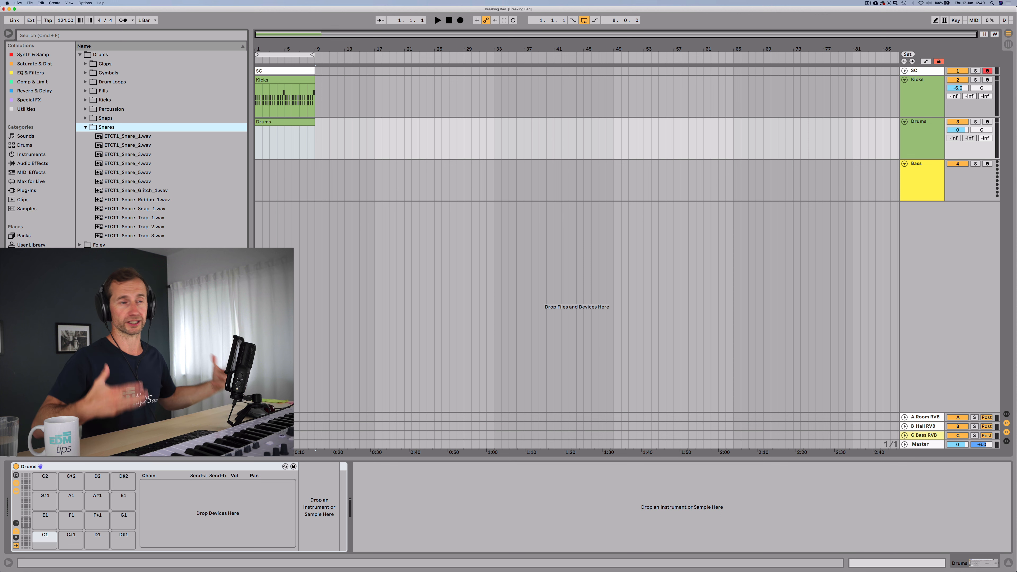
Audition the ETCT1 snare samples and load ETCT1_Snare_5.wav onto the C1 pad of the Drums rack
{"action": "key", "text": "Down"}
{"action": "key", "text": "Down"}
{"action": "key", "text": "Down"}
{"action": "key", "text": "Up"}
{"action": "key", "text": "Up"}
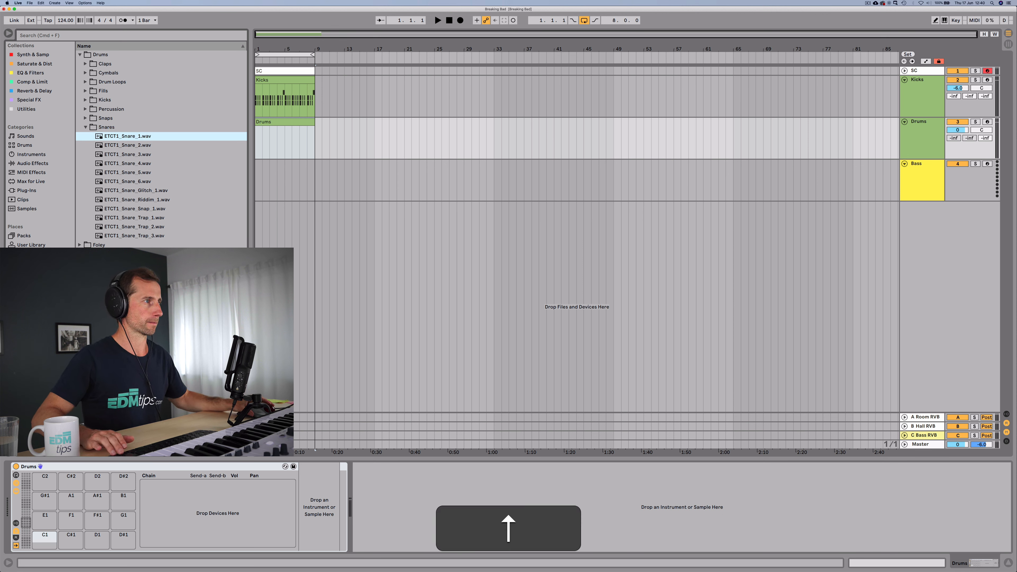
{"action": "key", "text": "Down"}
{"action": "key", "text": "Up"}
{"action": "key", "text": "Down"}
{"action": "key", "text": "Down"}
{"action": "key", "text": "Down"}
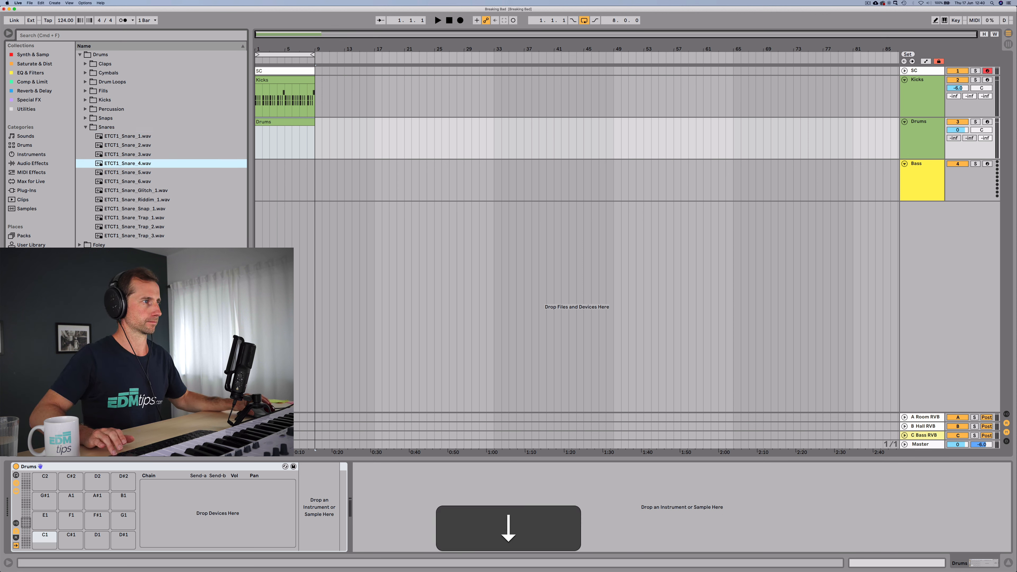
{"action": "key", "text": "Down"}
{"action": "key", "text": "Down"}
{"action": "key", "text": "Up"}
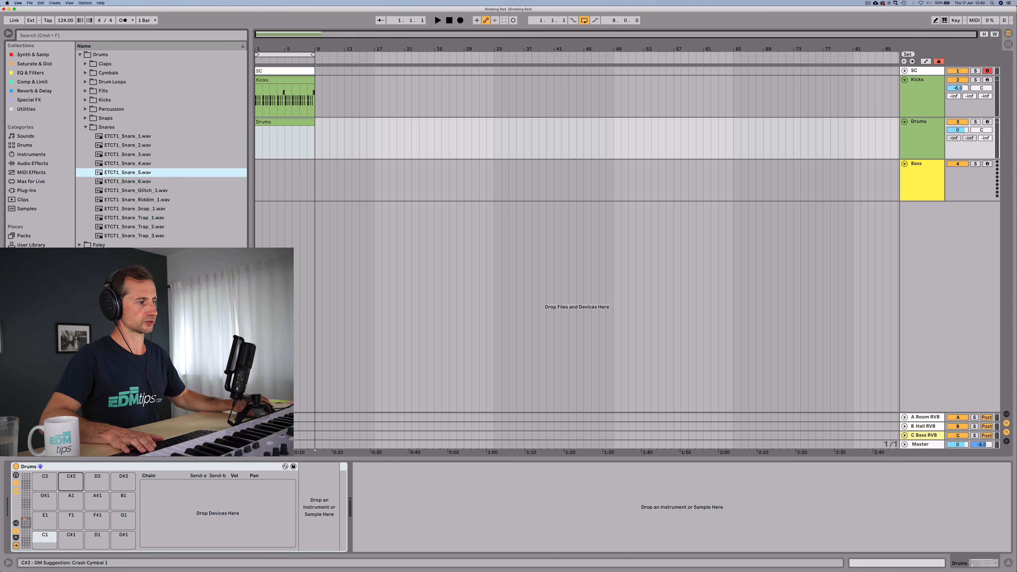
{"action": "key", "text": "Return"}
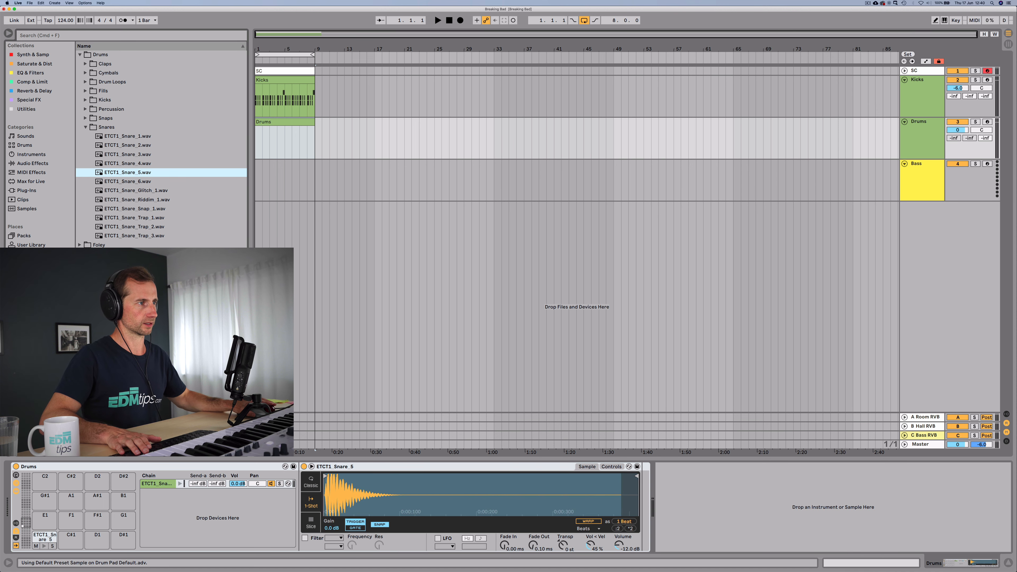
Open the Drums clip, place an eighth-note ETCT1_Snare_5 hit at 1.2.1, and play it back
{"action": "key", "text": "shift+Tab"}
{"action": "left_click", "coordinate": [191, 195]}
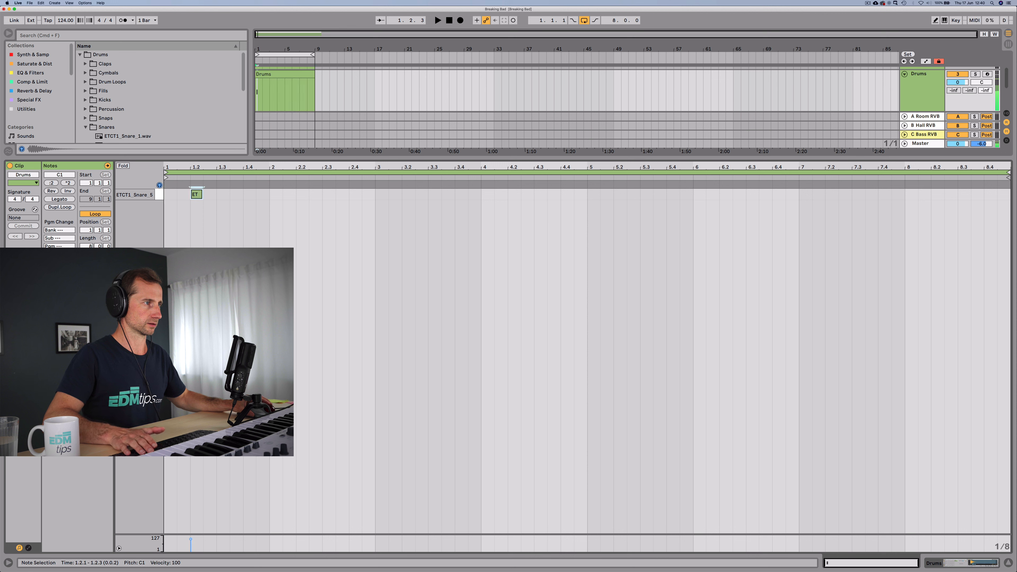
{"action": "key", "text": "space"}
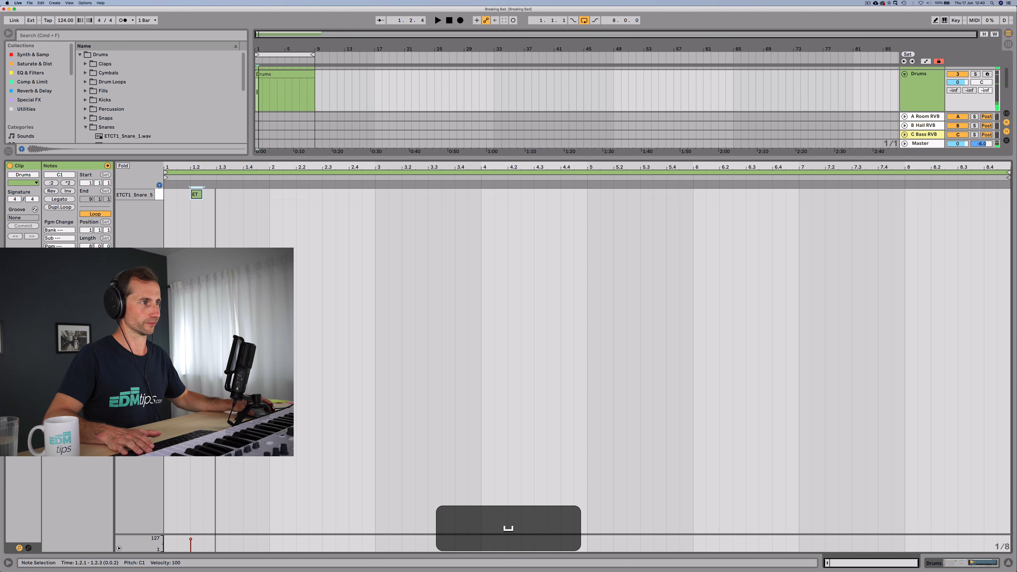
Duplicate the ETCT1_Snare_5 hit every two beats through bar 8 of the Drums clip, on beats 2 and 4
{"action": "key", "text": "space"}
{"action": "key", "text": "space"}
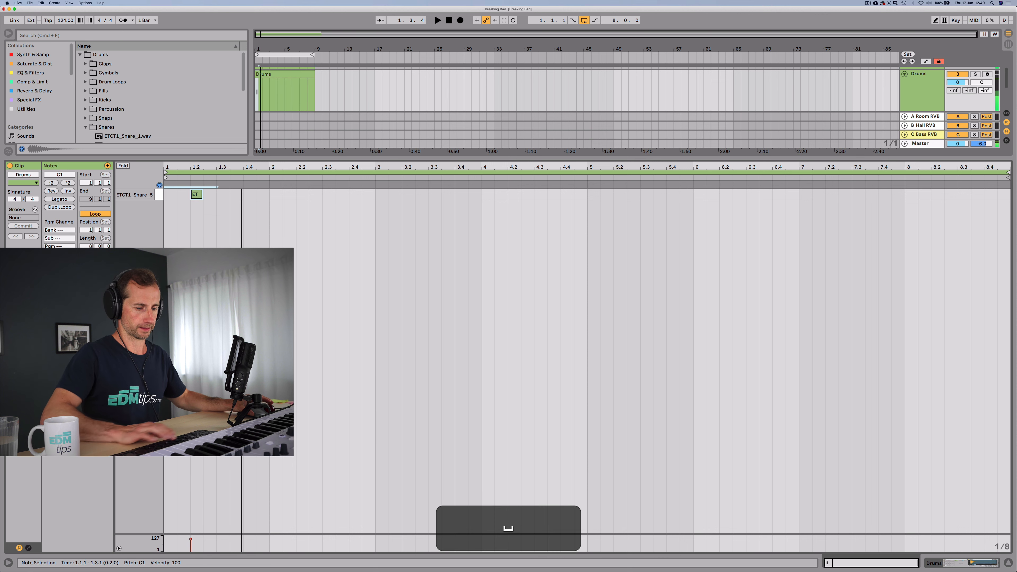
{"action": "key", "text": "cmd+d"}
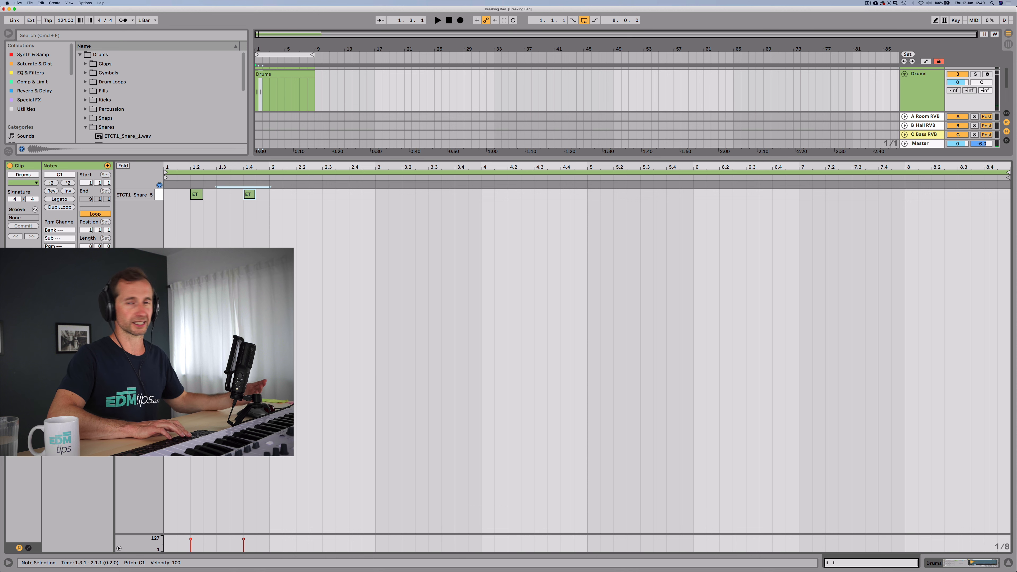
{"action": "key", "text": "space"}
{"action": "key", "text": "cmd+d"}
{"action": "key", "text": "cmd+d"}
{"action": "key", "text": "cmd+d"}
{"action": "key", "text": "cmd+d"}
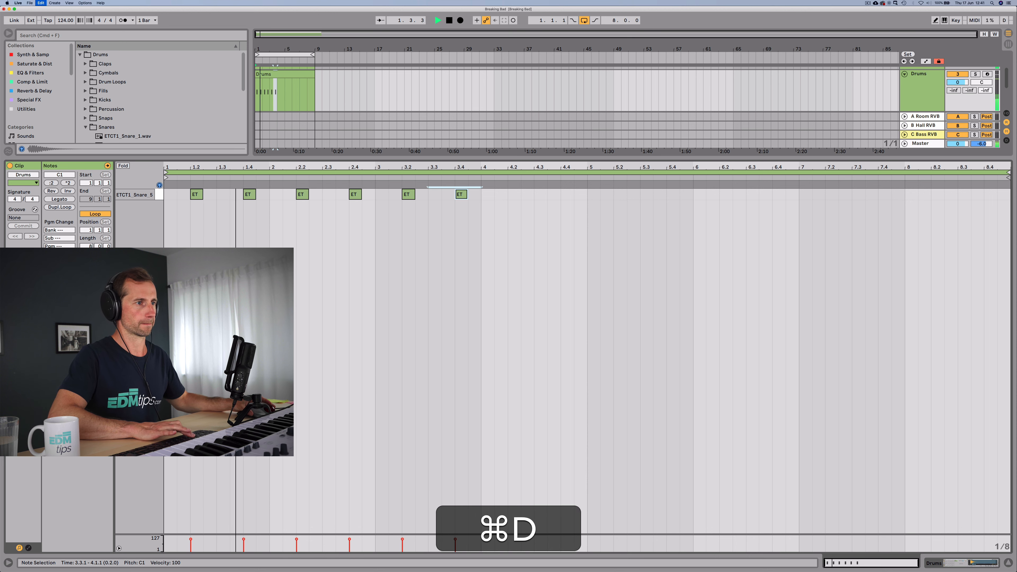
{"action": "key", "text": "cmd+d"}
{"action": "key", "text": "cmd+d"}
{"action": "key", "text": "cmd+d"}
{"action": "key", "text": "cmd+d"}
{"action": "key", "text": "cmd+d"}
{"action": "key", "text": "cmd+d"}
{"action": "key", "text": "cmd+d"}
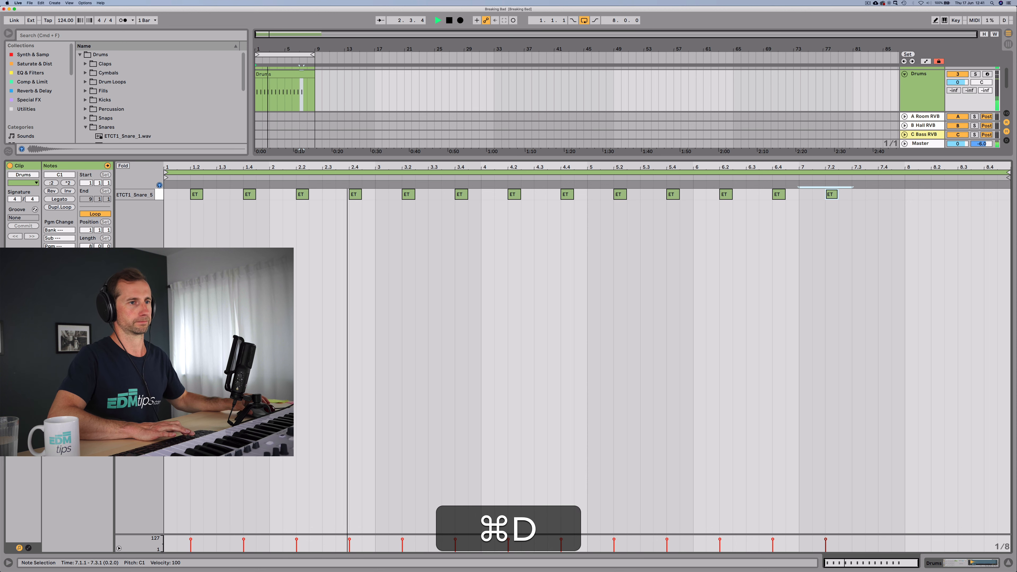
{"action": "key", "text": "cmd+d"}
{"action": "key", "text": "cmd+d"}
{"action": "key", "text": "cmd+d"}
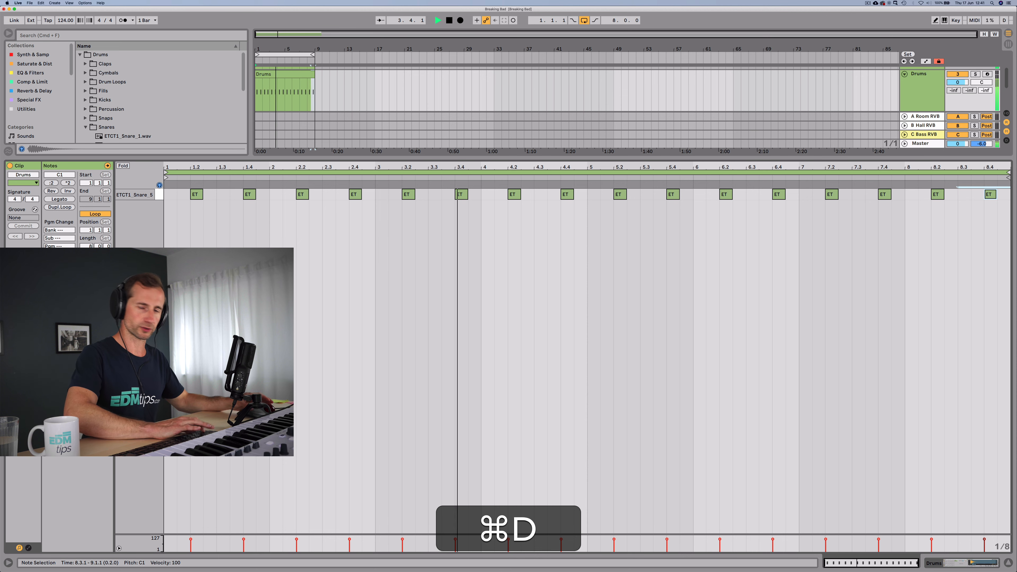
Set the ETCT1_Snare_5 chain volume in the Drums rack to -1.0 dB during playback, then stop
{"action": "key", "text": "shift+Tab"}
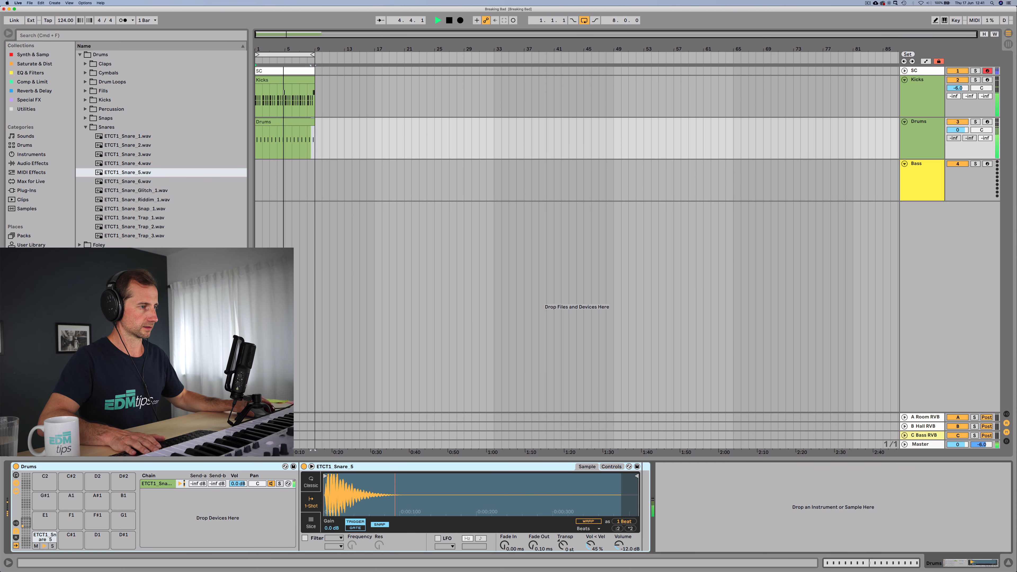
{"action": "left_click_drag", "start_coordinate": [238, 483], "coordinate": [237, 485]}
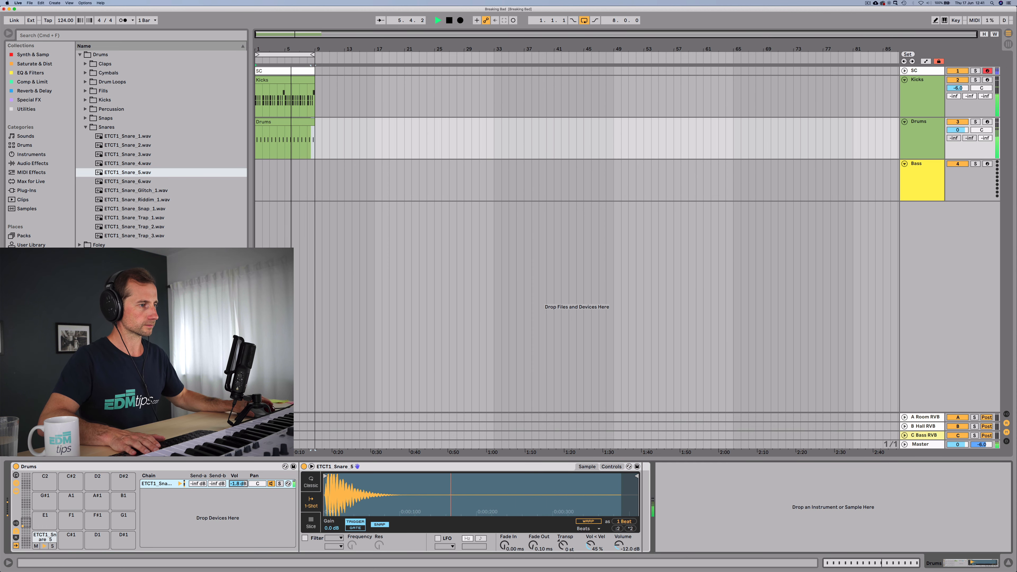
{"action": "key", "text": "space"}
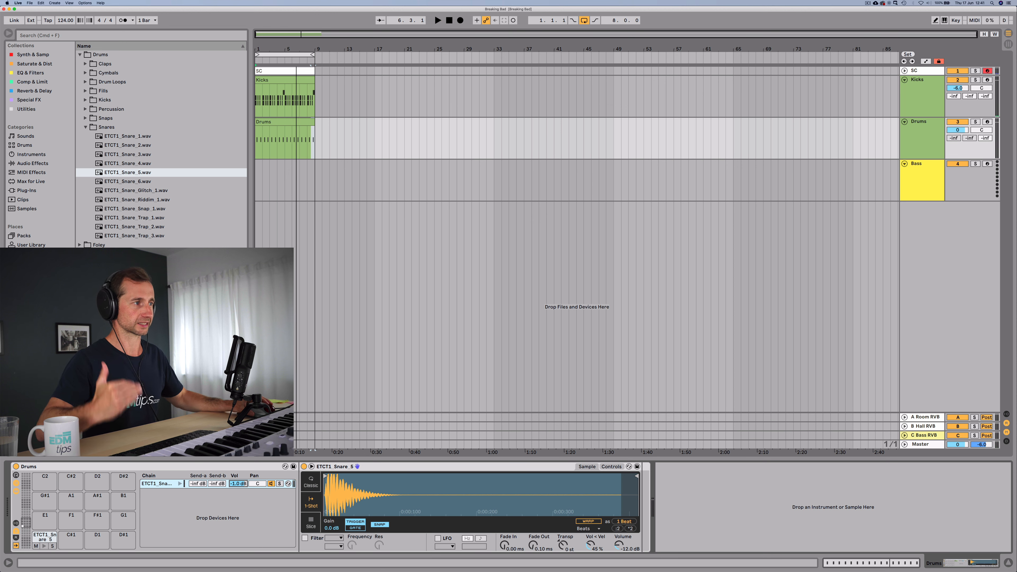
Audition the snare samples and load ETCT1_Snare_1.wav onto the C#1 pad of the Drums rack at a chain volume of -9.3 dB
{"action": "left_click", "coordinate": [128, 137]}
{"action": "key", "text": "Down"}
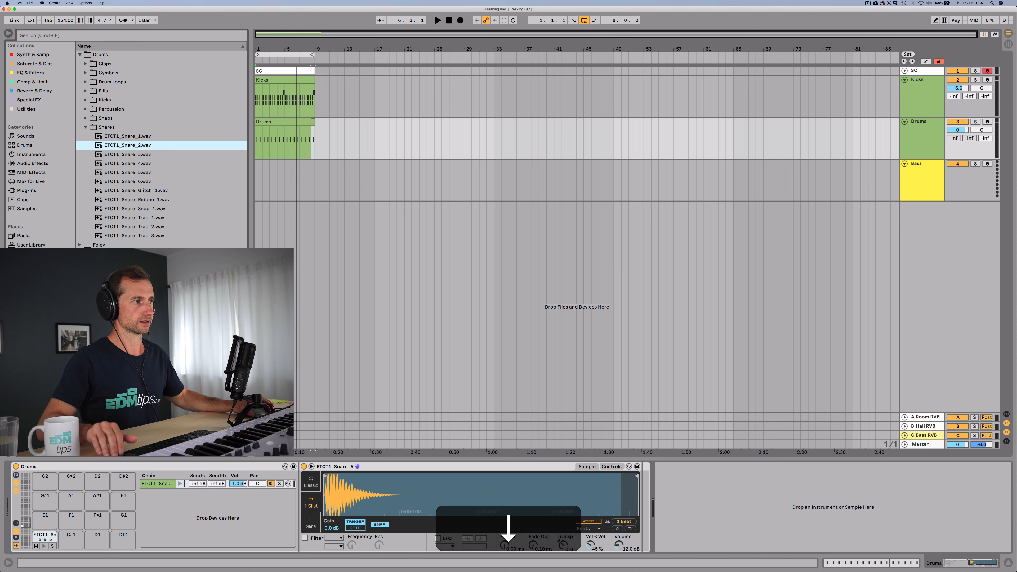
{"action": "key", "text": "Down"}
{"action": "key", "text": "Down"}
{"action": "key", "text": "Down"}
{"action": "key", "text": "Down"}
{"action": "key", "text": "Down"}
{"action": "key", "text": "Down"}
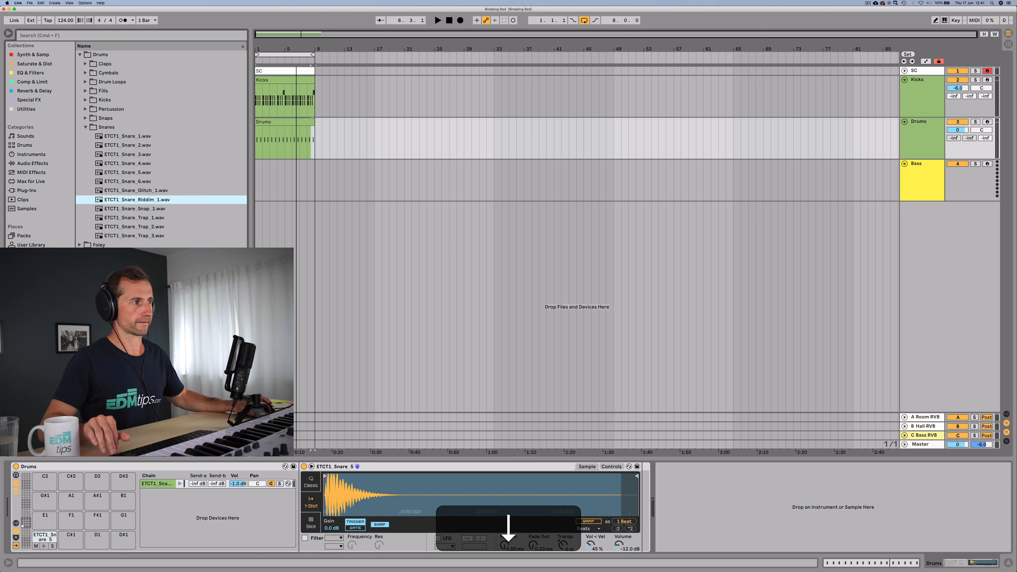
{"action": "key", "text": "Down"}
{"action": "key", "text": "Down"}
{"action": "key", "text": "Down"}
{"action": "key", "text": "Down"}
{"action": "key", "text": "Up"}
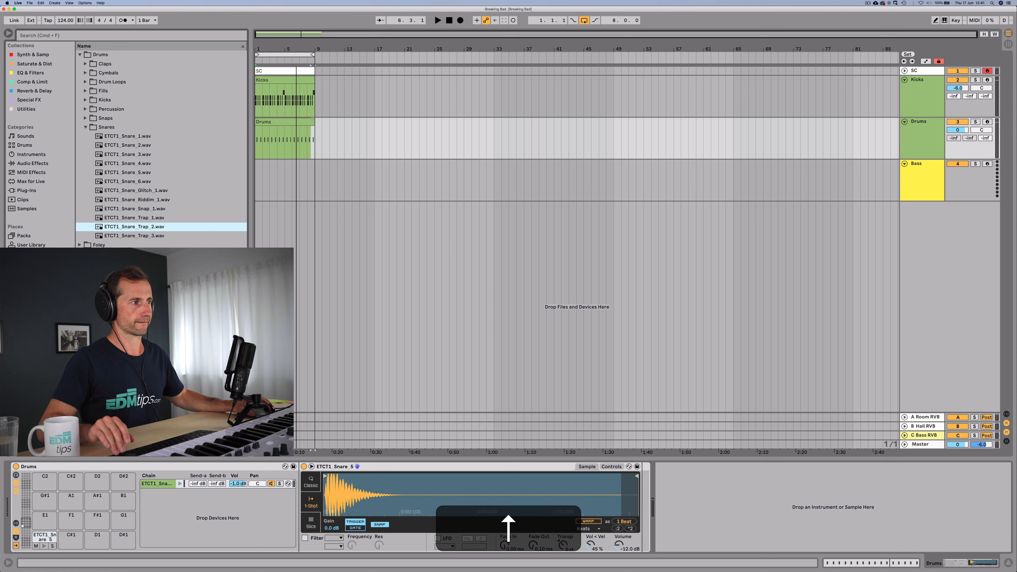
{"action": "key", "text": "Down"}
{"action": "key", "text": "Up"}
{"action": "left_click", "coordinate": [127, 137]}
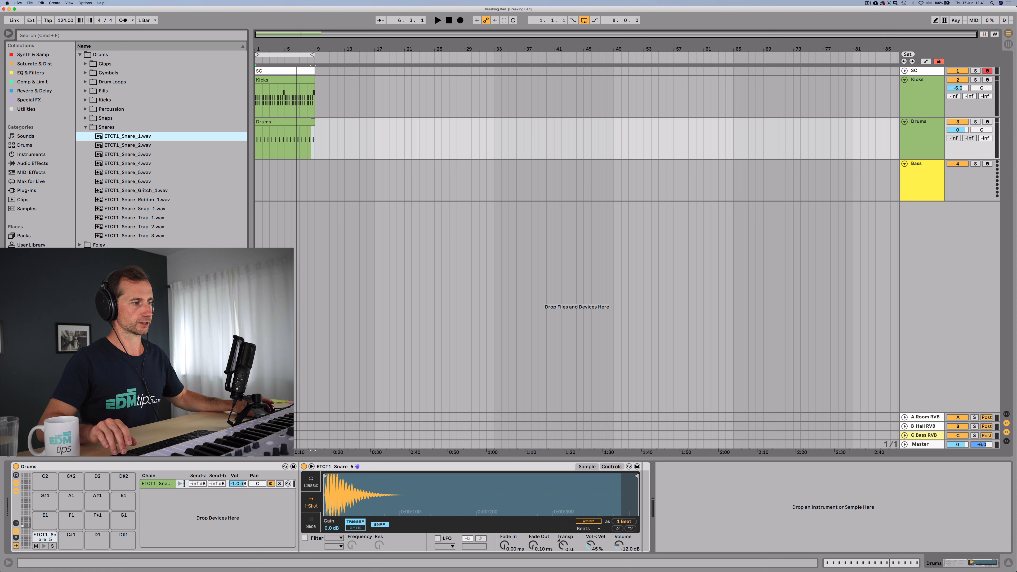
{"action": "key", "text": "Return"}
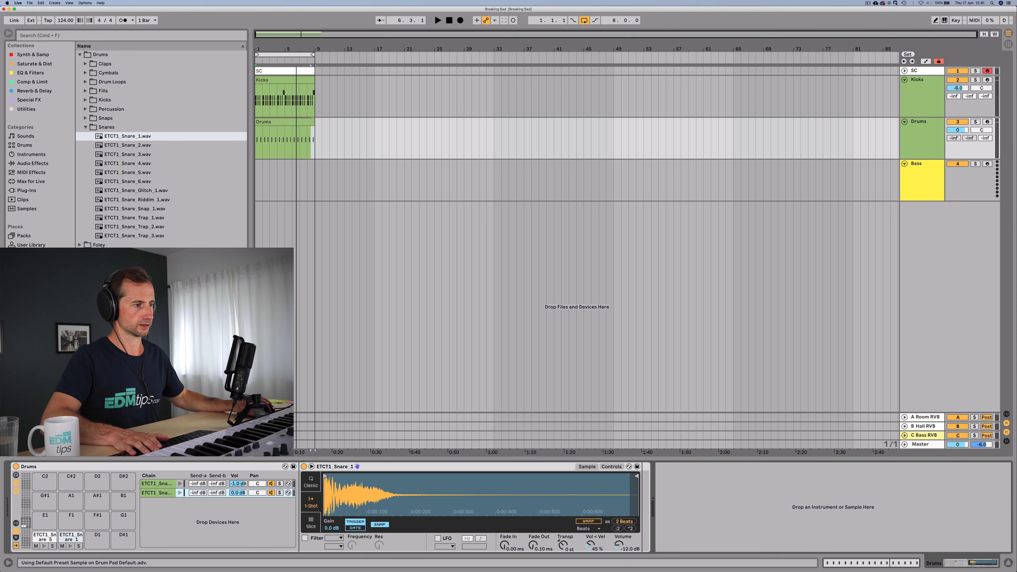
Copy all the ETCT1_Snare_5 hits in the Drums clip to the ETCT1_Snare_1 row and play back the layered snares
{"action": "double_click", "coordinate": [280, 122]}
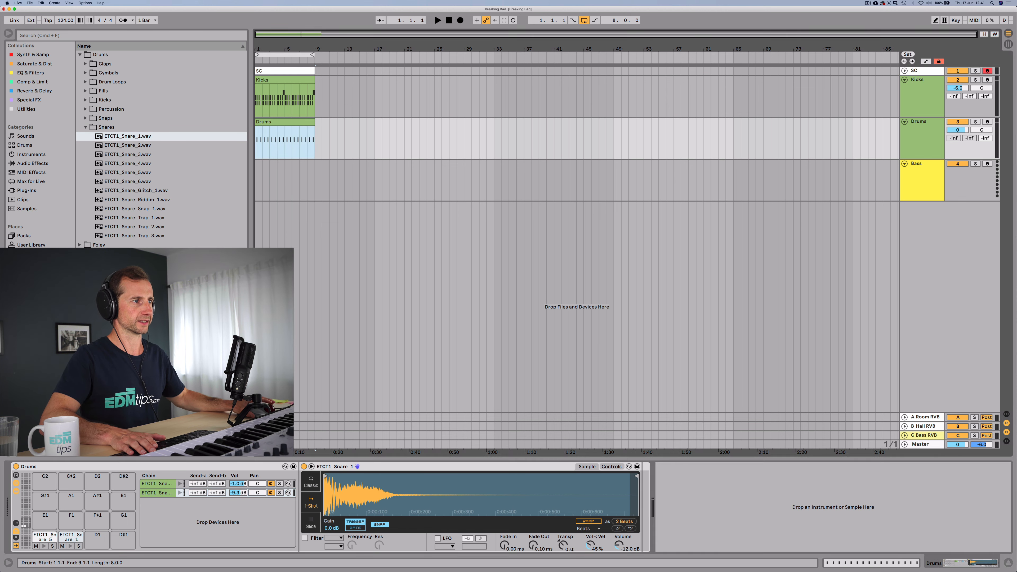
{"action": "left_click", "coordinate": [159, 206]}
{"action": "key", "text": "alt"}
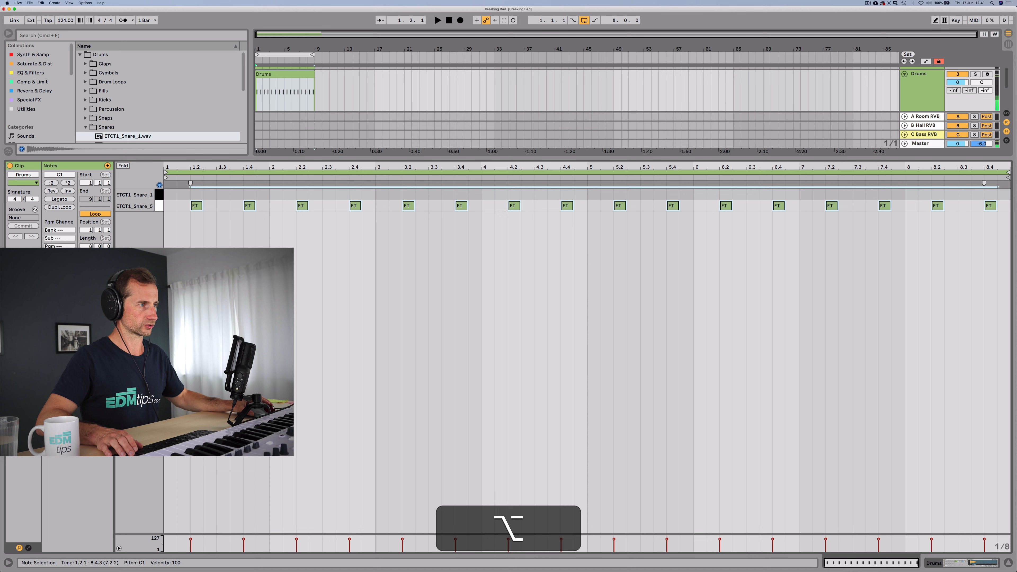
{"action": "left_click_drag", "start_coordinate": [196, 206], "coordinate": [196, 194]}
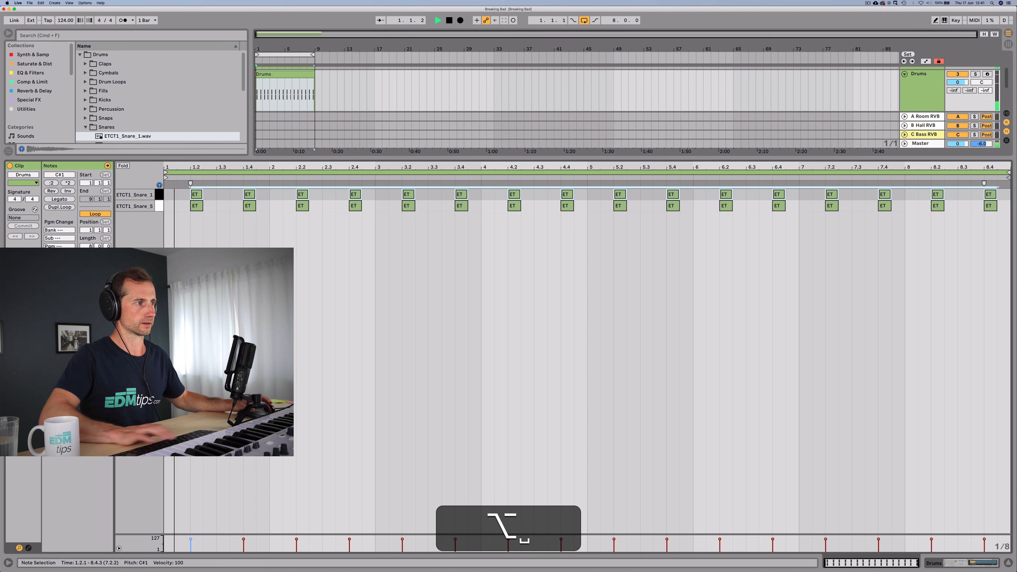
{"action": "key", "text": "shift+Tab"}
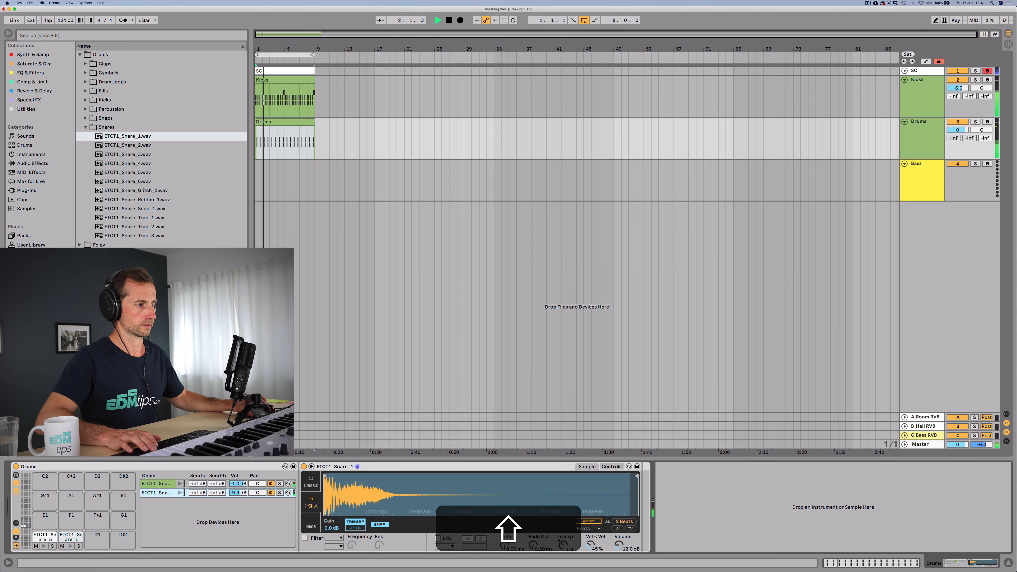
{"action": "key", "text": "space"}
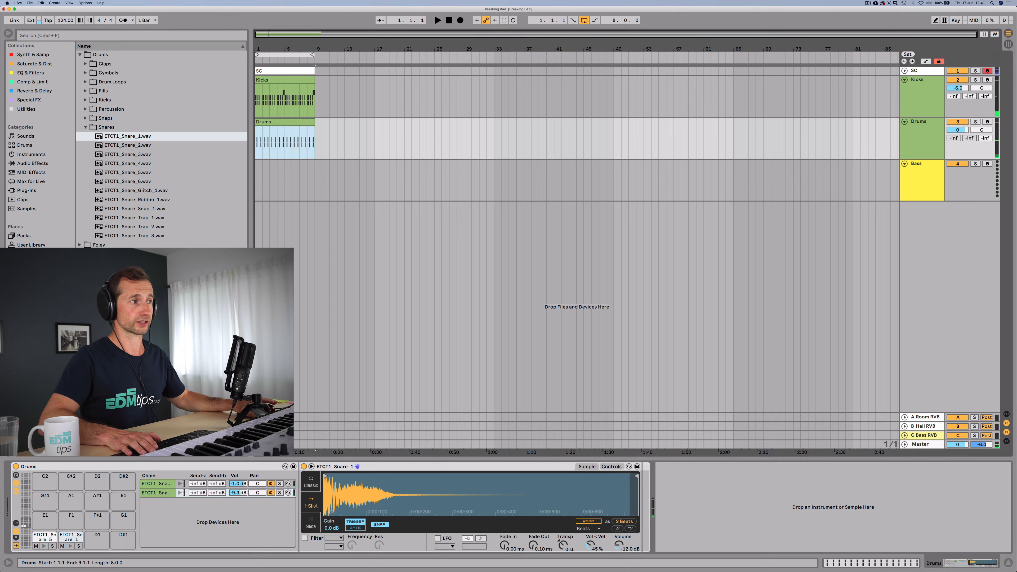
Delete the ETCT1_Snare_1 hit on beat 4 of every bar in the Drums clip, listening to the loop
{"action": "key", "text": "shift+Tab"}
{"action": "left_click_drag", "start_coordinate": [230, 193], "coordinate": [256, 199]}
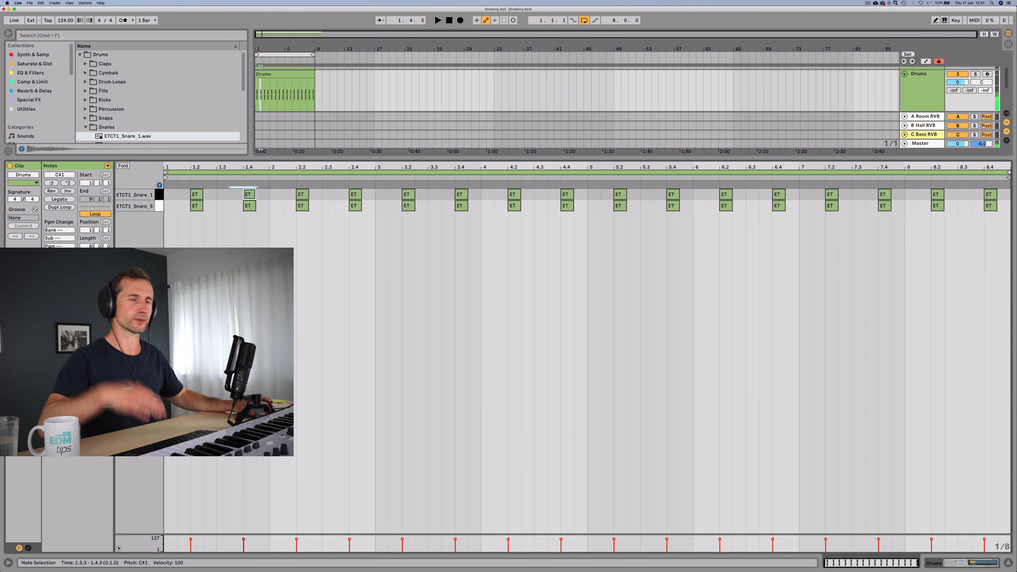
{"action": "key", "text": "BackSpace"}
{"action": "left_click_drag", "start_coordinate": [325, 193], "coordinate": [358, 198]}
{"action": "key", "text": "BackSpace"}
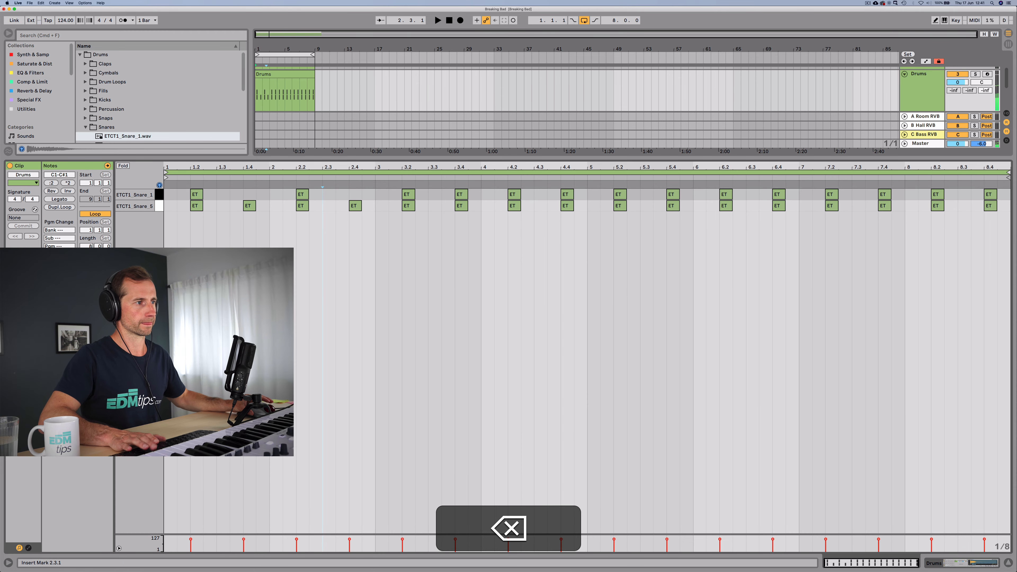
{"action": "key", "text": "space"}
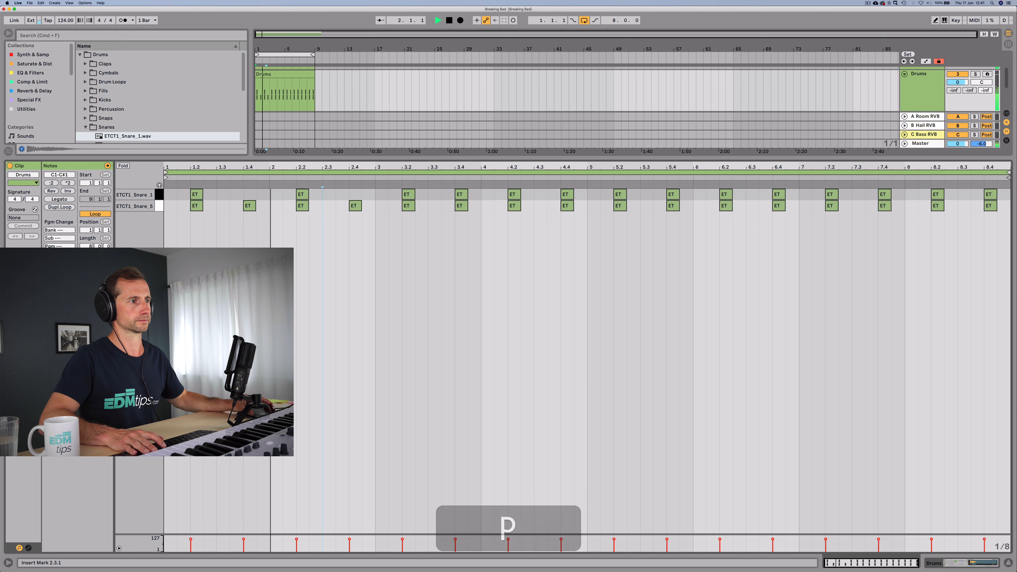
{"action": "left_click_drag", "start_coordinate": [439, 191], "coordinate": [464, 197]}
{"action": "key", "text": "BackSpace"}
{"action": "left_click_drag", "start_coordinate": [535, 193], "coordinate": [577, 196]}
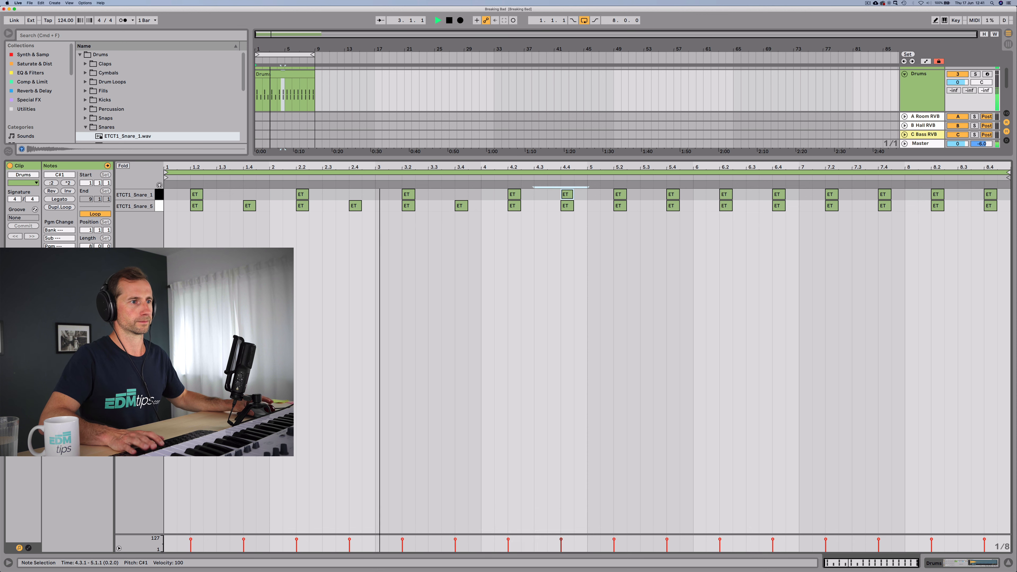
{"action": "key", "text": "BackSpace"}
{"action": "left_click_drag", "start_coordinate": [653, 191], "coordinate": [677, 197]}
{"action": "key", "text": "BackSpace"}
{"action": "left_click_drag", "start_coordinate": [759, 190], "coordinate": [787, 196]}
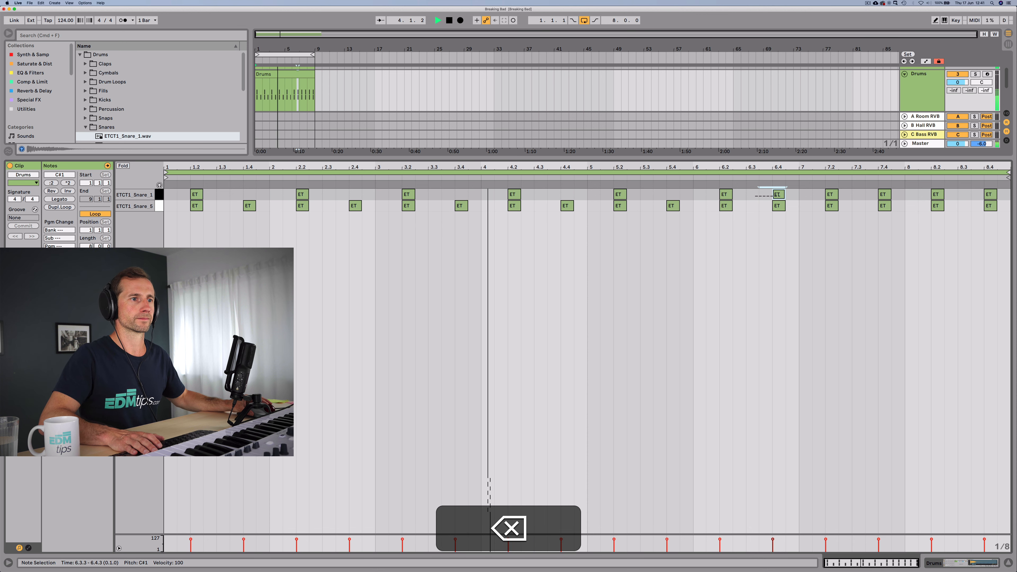
{"action": "key", "text": "BackSpace"}
{"action": "left_click_drag", "start_coordinate": [865, 191], "coordinate": [898, 196]}
{"action": "key", "text": "BackSpace"}
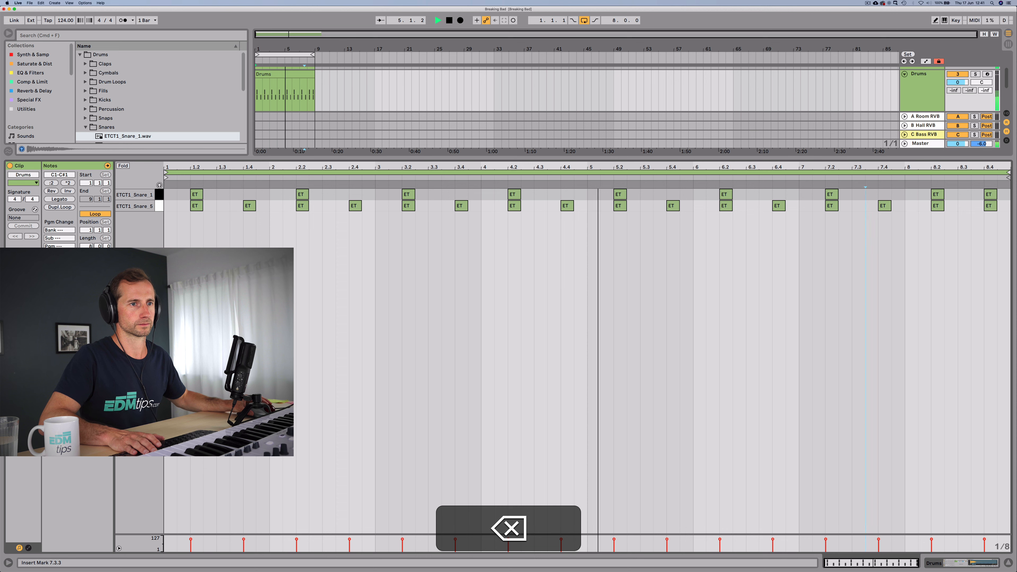
{"action": "left_click_drag", "start_coordinate": [971, 192], "coordinate": [1001, 196]}
{"action": "key", "text": "BackSpace"}
{"action": "key", "text": "space"}
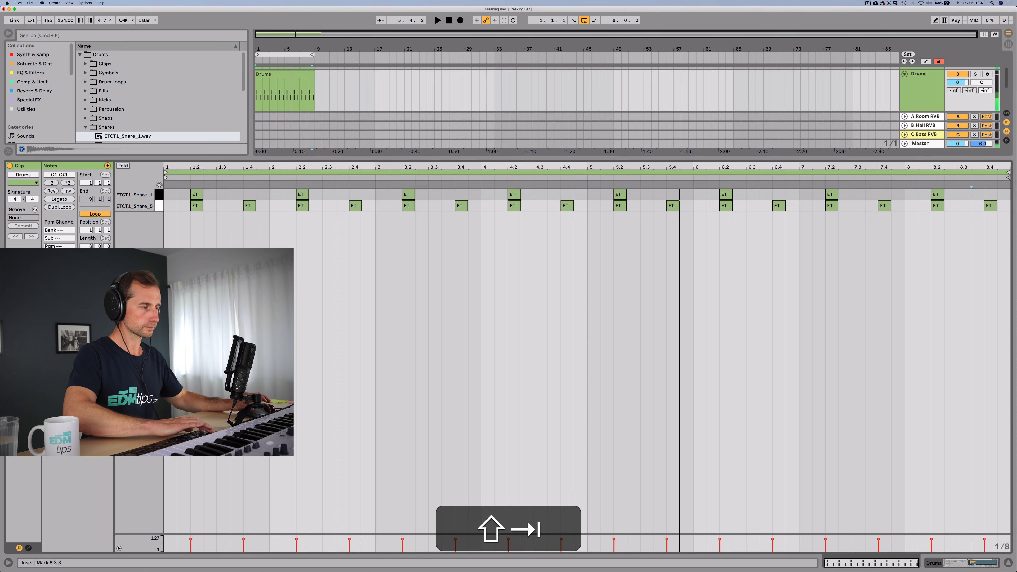
Save the project and insert an empty 8-bar MIDI clip on the Bass track
{"action": "key", "text": "shift+Tab"}
{"action": "key", "text": "super+s"}
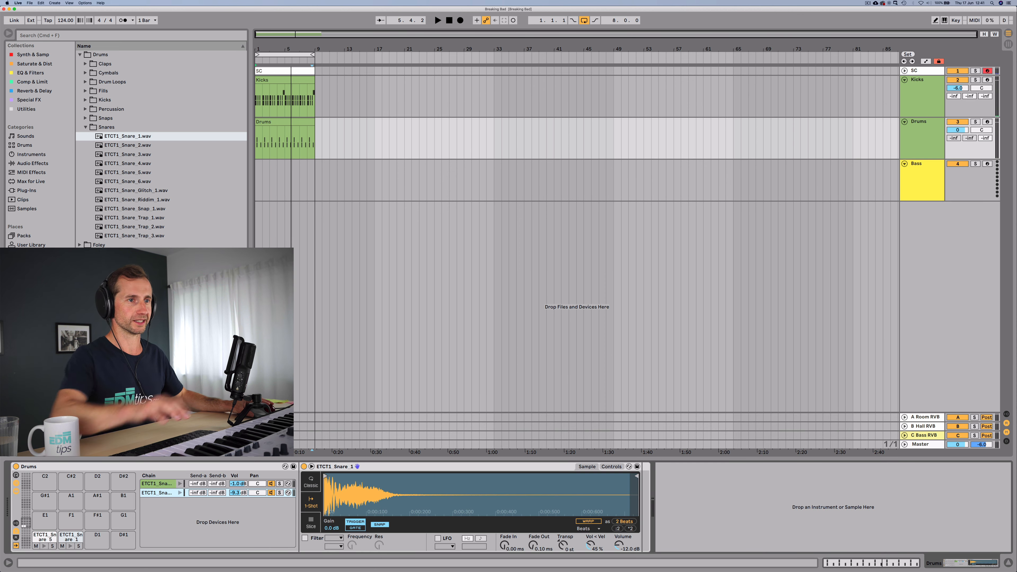
{"action": "left_click", "coordinate": [921, 164]}
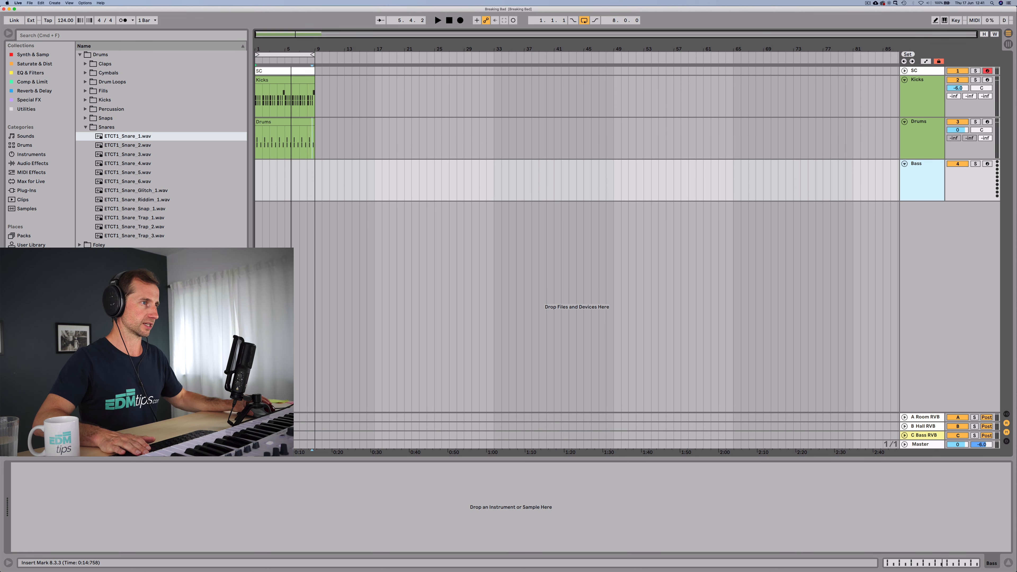
{"action": "key", "text": "shift+super+m"}
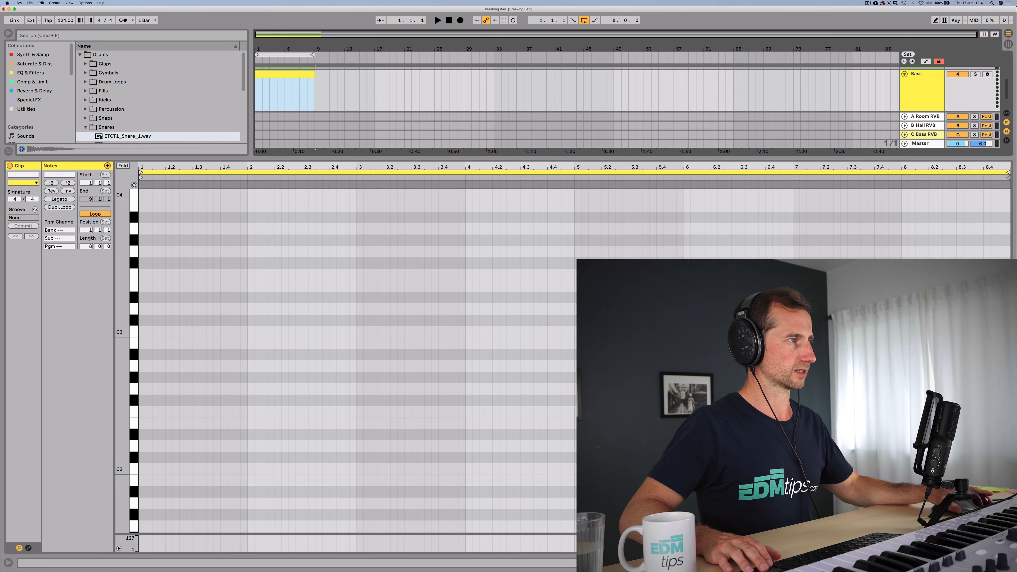
Load the Analog instrument from the Synth & Samp collection onto the Bass track
{"action": "left_click", "coordinate": [35, 64]}
{"action": "left_click", "coordinate": [33, 54]}
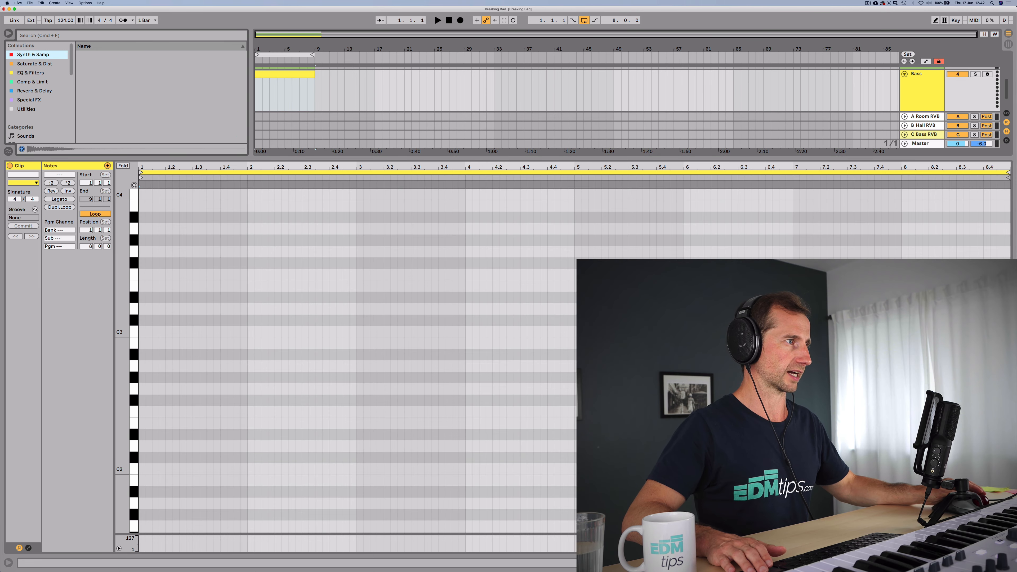
{"action": "left_click", "coordinate": [101, 55]}
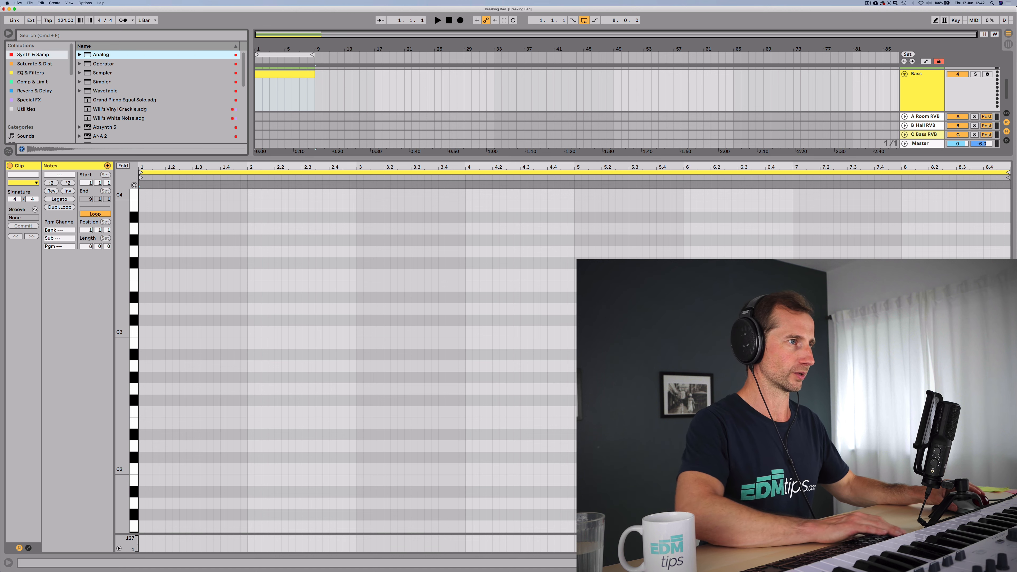
{"action": "key", "text": "Return"}
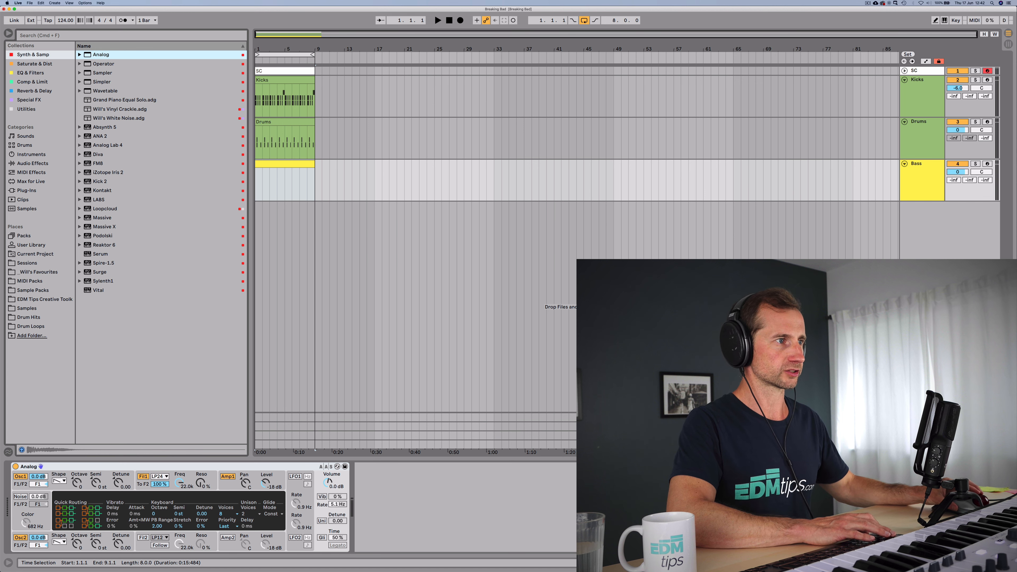
In the Bass clip, add a short note at the start on each of A2, B2, C3, D3, E3, F3 and G3
{"action": "double_click", "coordinate": [285, 164]}
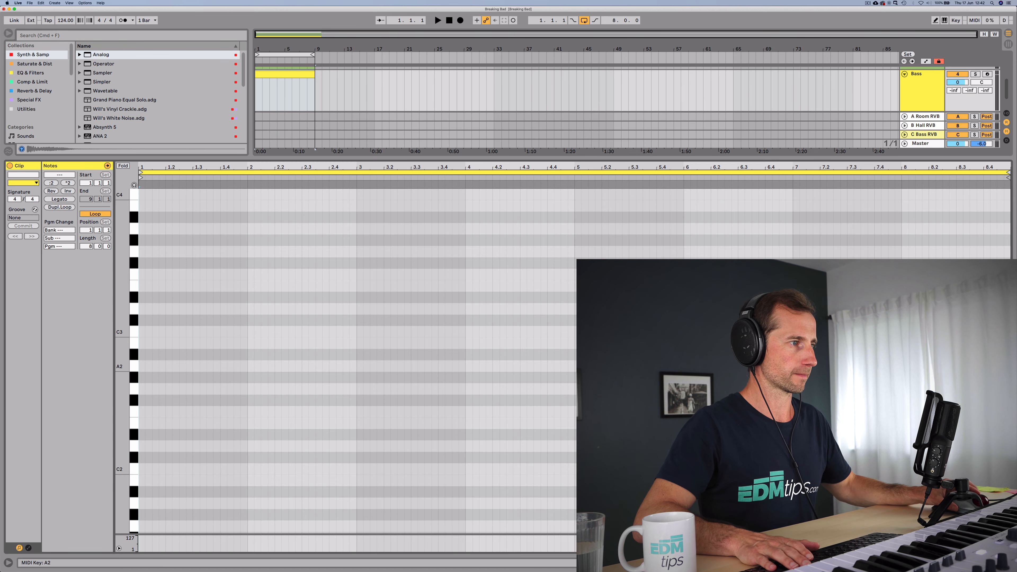
{"action": "key", "text": "p"}
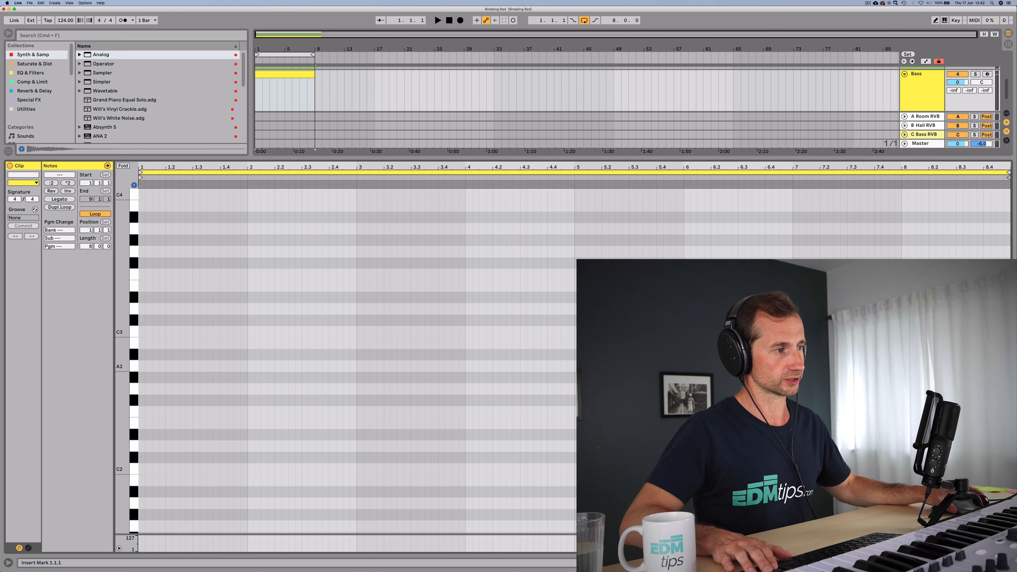
{"action": "double_click", "coordinate": [142, 366]}
{"action": "double_click", "coordinate": [143, 343]}
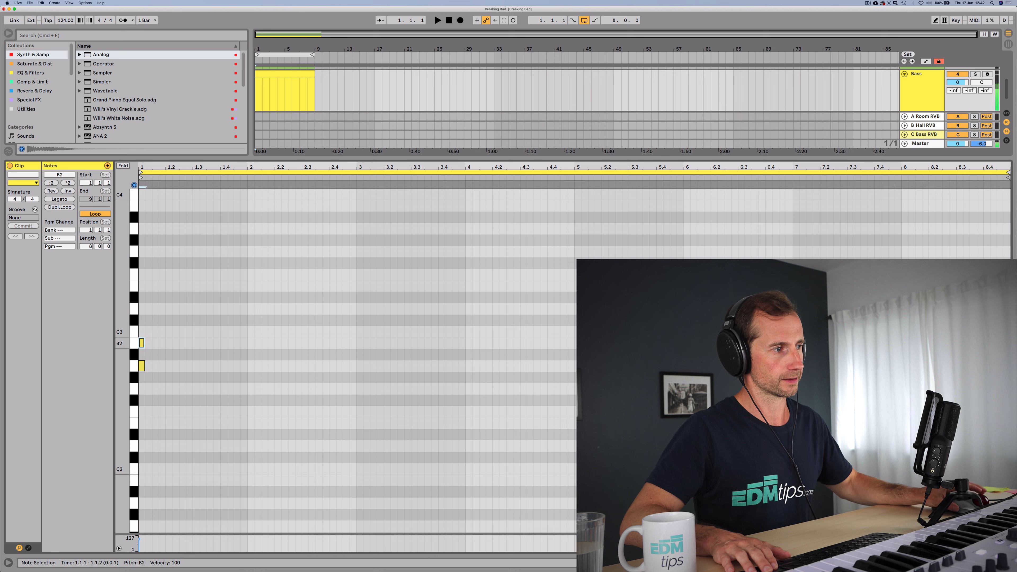
{"action": "left_click", "coordinate": [143, 332]}
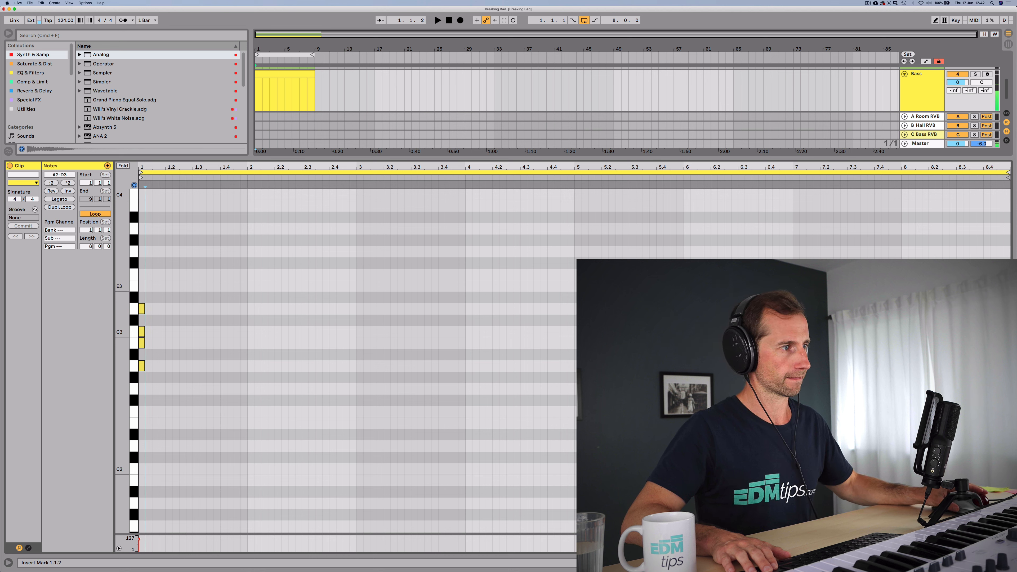
{"action": "key", "text": "Left"}
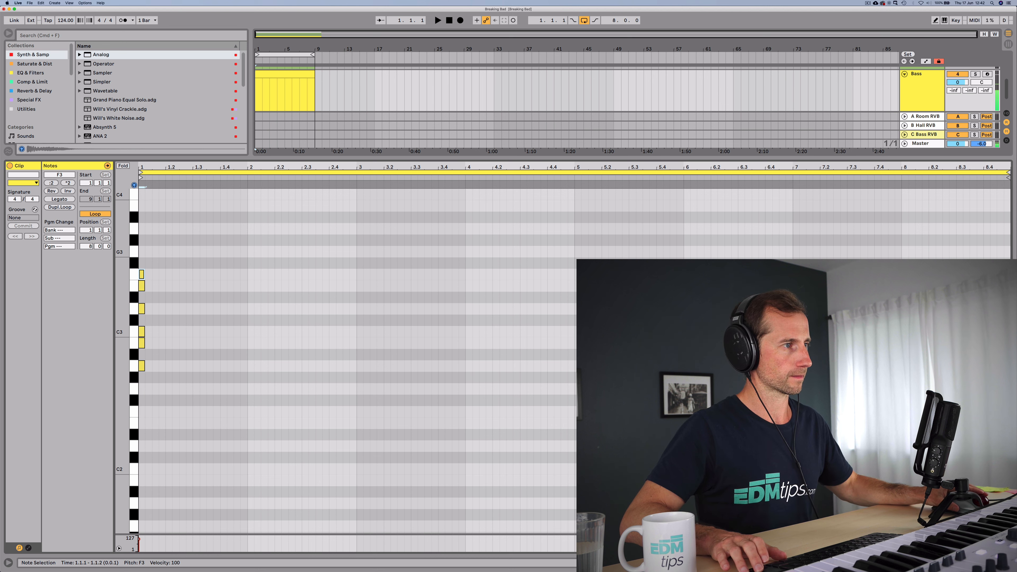
{"action": "double_click", "coordinate": [142, 251]}
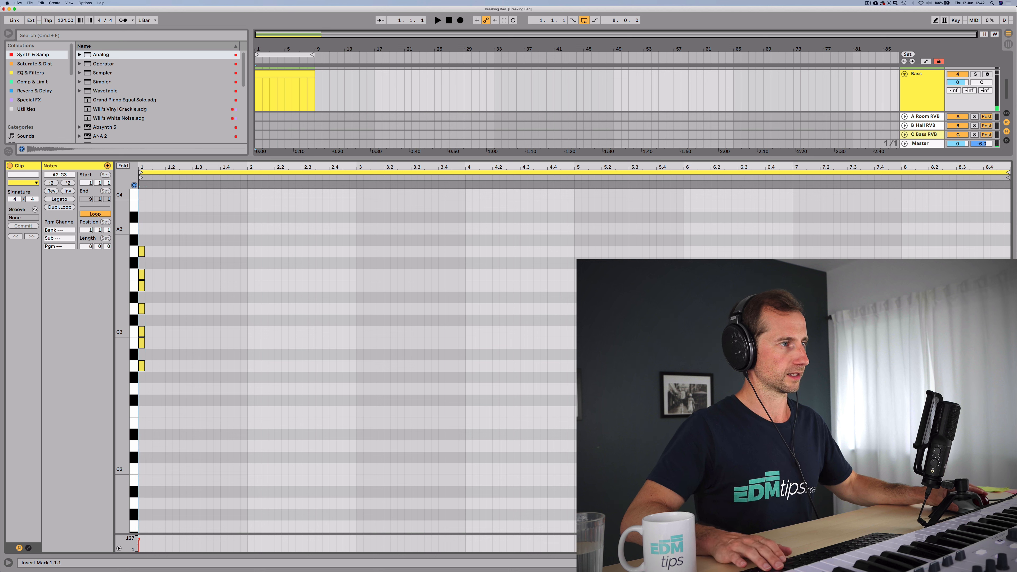
Add A3 to the stacked scale notes and duplicate the stack into the octaves below and above, spanning A1 to A4
{"action": "key", "text": "p"}
{"action": "left_click_drag", "start_coordinate": [163, 377], "coordinate": [140, 230]}
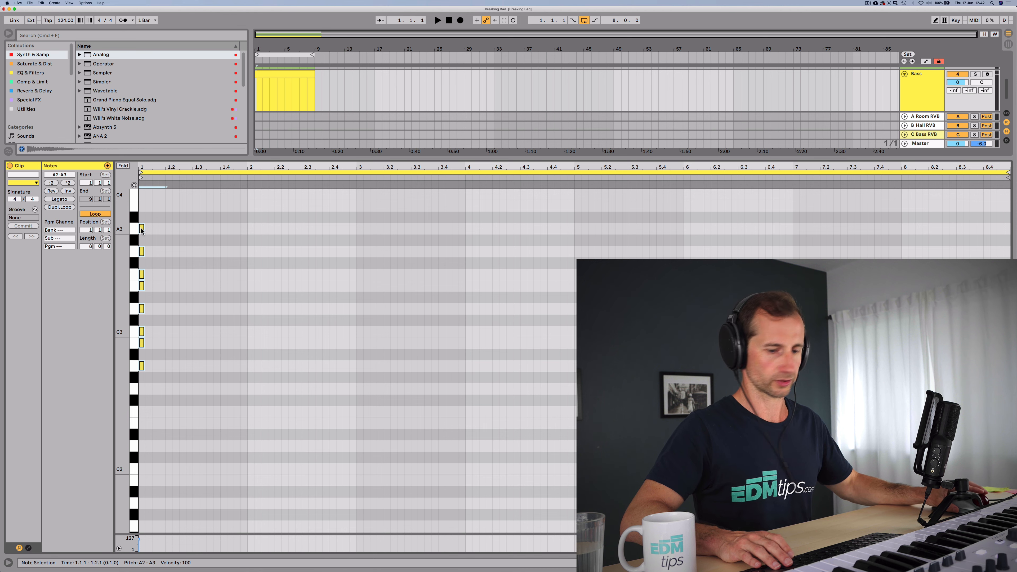
{"action": "left_click_drag", "start_coordinate": [141, 230], "coordinate": [147, 366]}
{"action": "left_click_drag", "start_coordinate": [145, 506], "coordinate": [163, 229]}
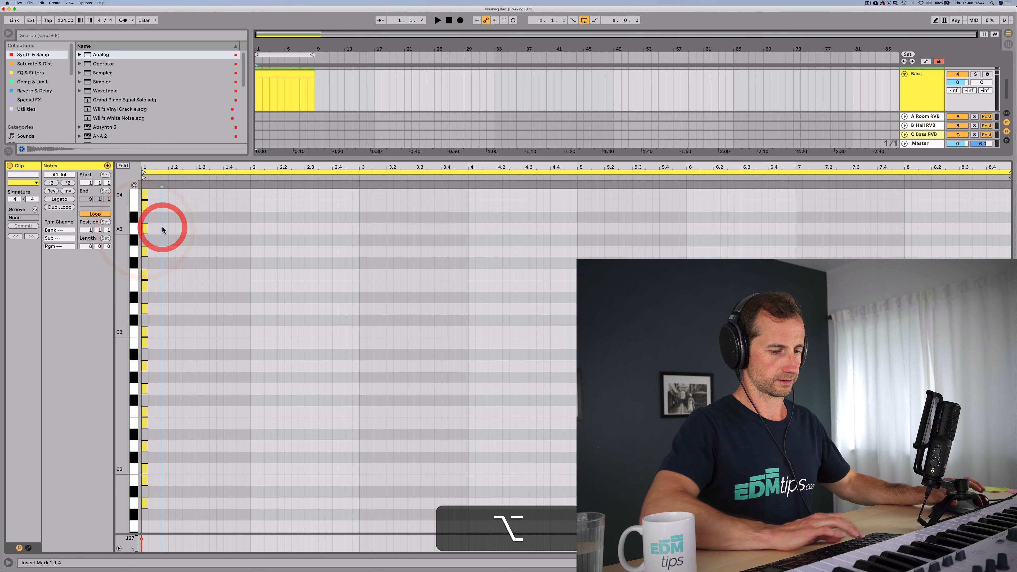
Move all the scale notes to just before bar 1, fold the piano roll to the used pitches and audition several rows
{"action": "key", "text": "super+a"}
{"action": "key", "text": "Left"}
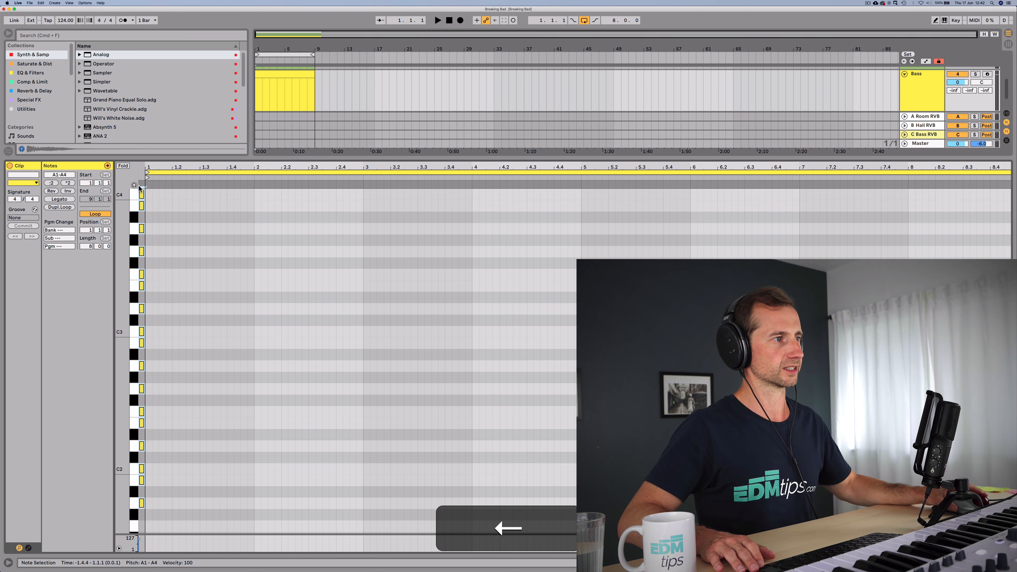
{"action": "left_click", "coordinate": [123, 166]}
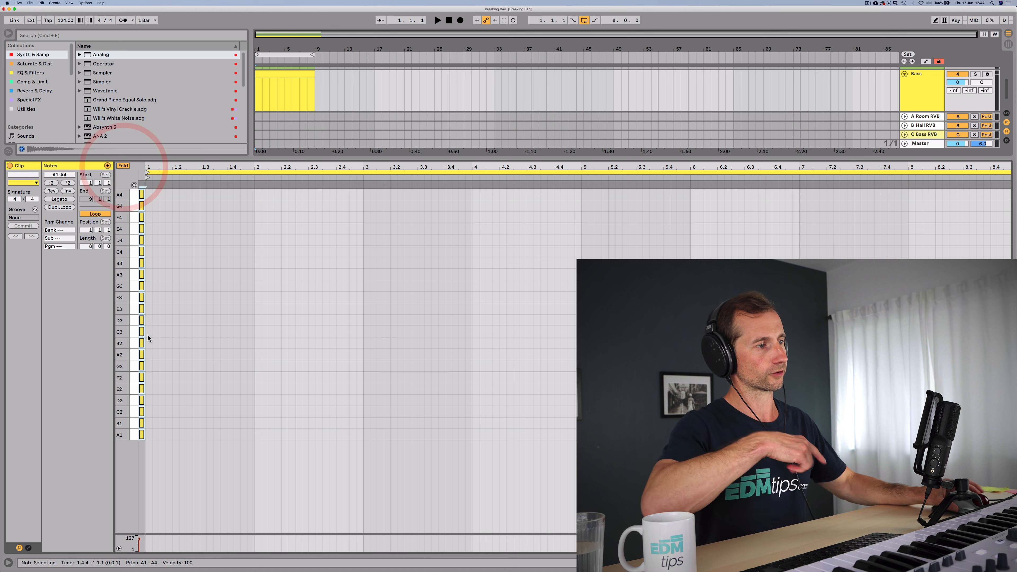
{"action": "left_click", "coordinate": [133, 388]}
{"action": "key", "text": "p"}
{"action": "left_click_drag", "start_coordinate": [132, 331], "coordinate": [131, 292]}
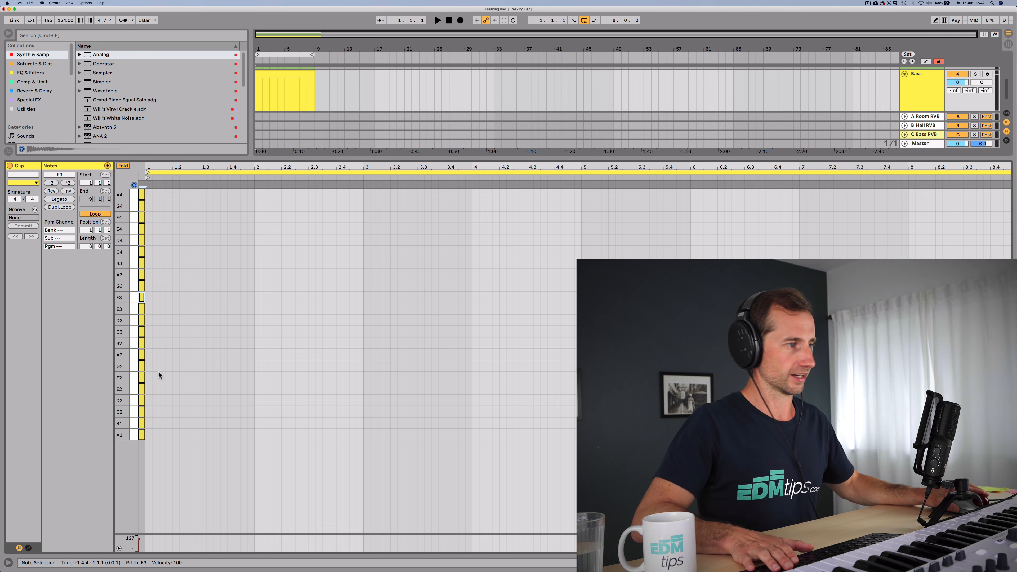
Write one-bar bass notes A2 in bar 1, C3 in bar 2 and D3 in bar 3, playing back the line
{"action": "double_click", "coordinate": [151, 354]}
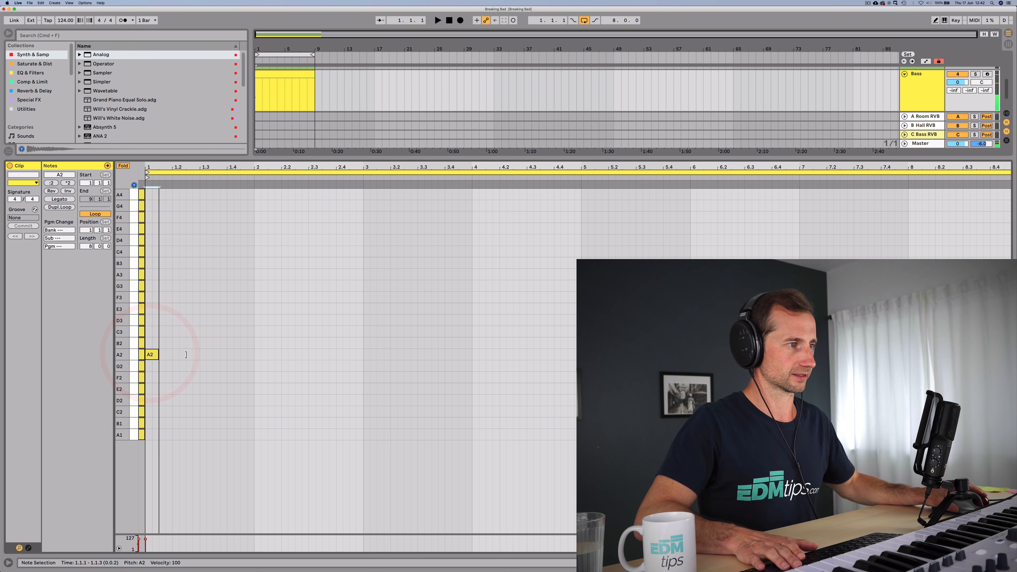
{"action": "left_click_drag", "start_coordinate": [155, 354], "coordinate": [327, 333]}
{"action": "key", "text": "space"}
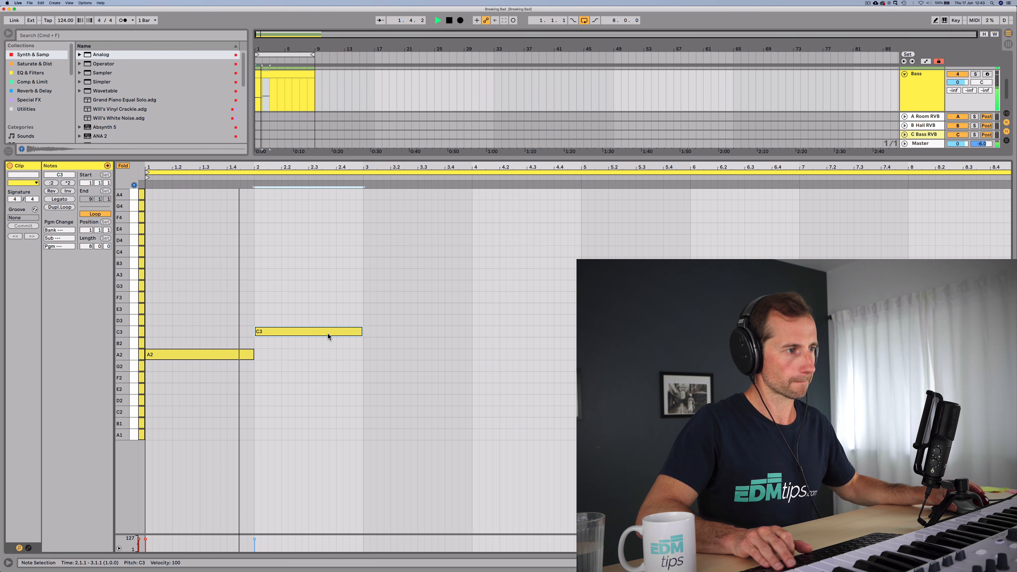
{"action": "key", "text": "alt+space"}
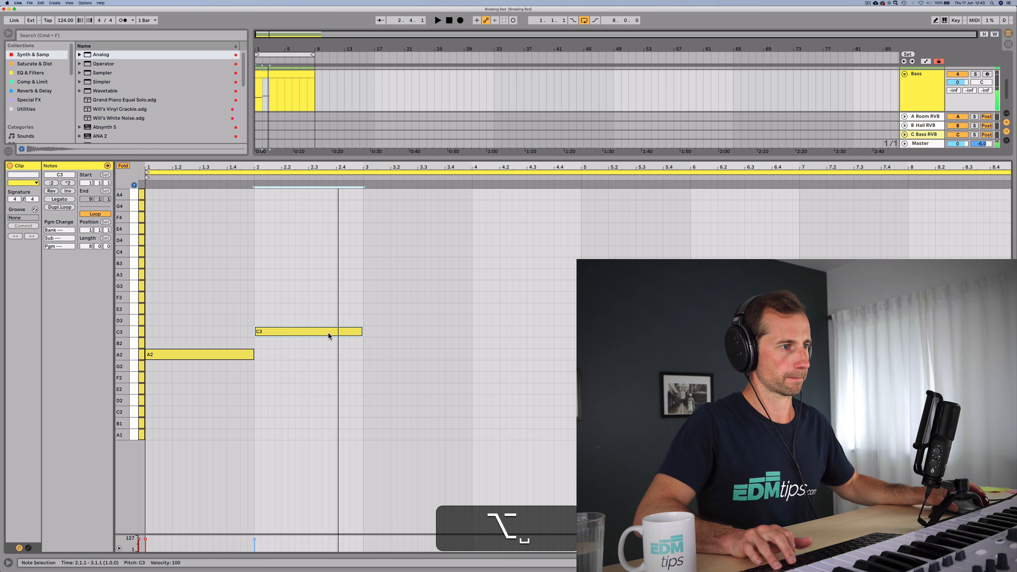
{"action": "left_click_drag", "start_coordinate": [328, 333], "coordinate": [438, 317]}
{"action": "key", "text": "alt+space"}
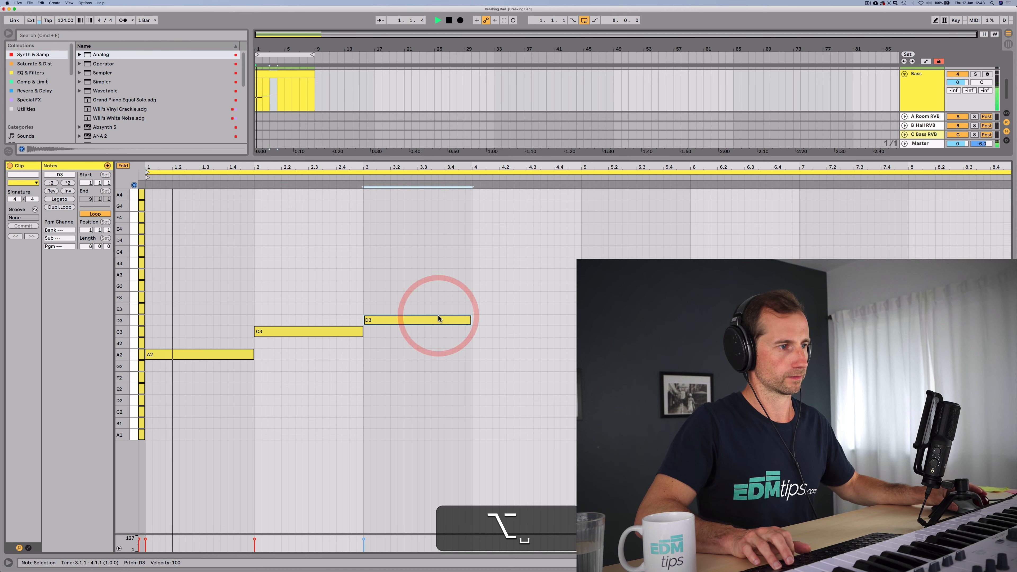
Extend the D3 note through bar 4, and add F2 in bar 5, G2 in bar 6 and D2 across bars 7 and 8
{"action": "key", "text": "p"}
{"action": "key", "text": "p"}
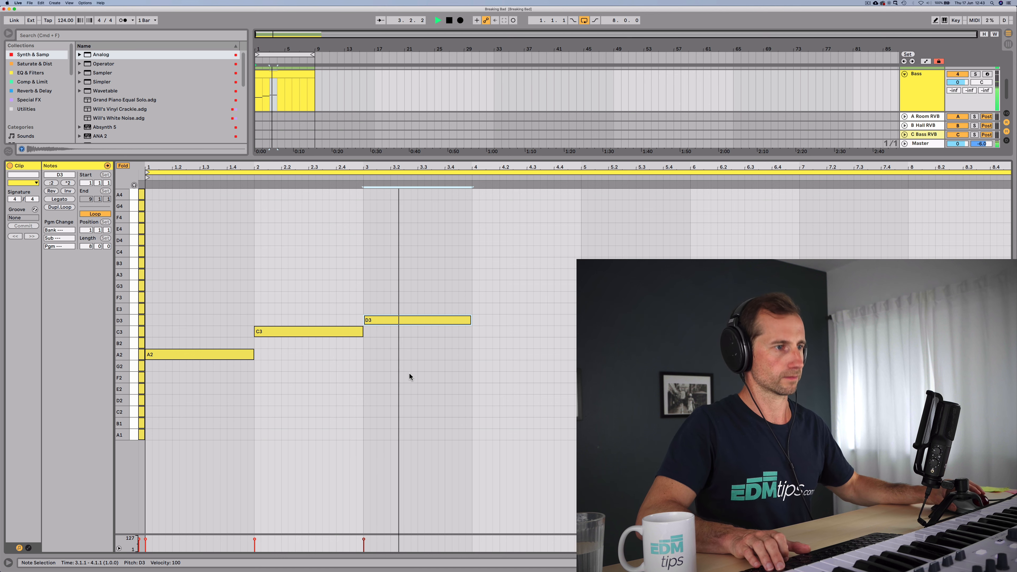
{"action": "left_click_drag", "start_coordinate": [469, 323], "coordinate": [581, 323]}
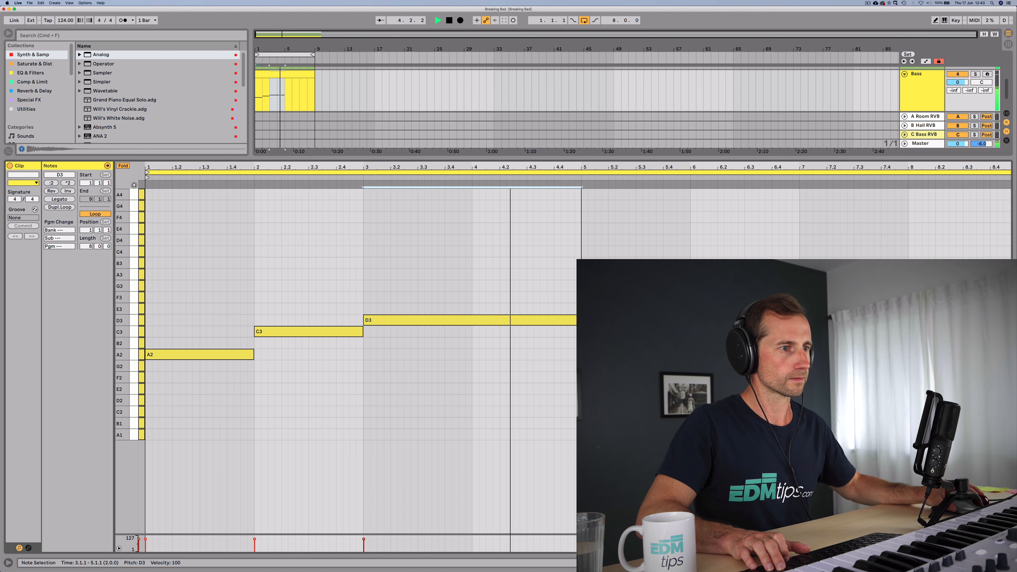
{"action": "key", "text": "space"}
{"action": "left_click_drag", "start_coordinate": [189, 355], "coordinate": [976, 398]}
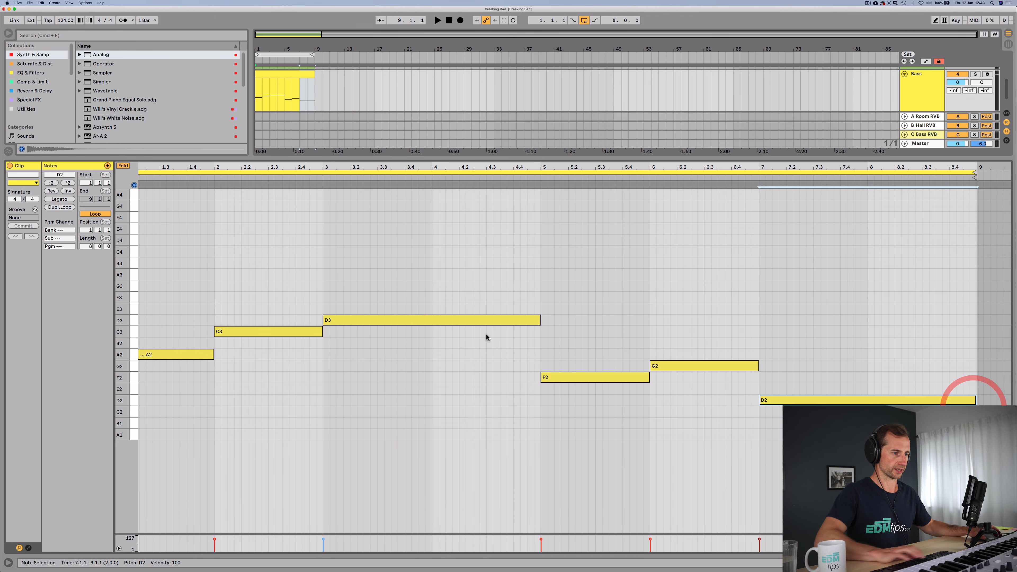
Play the bass with the drums and lower the Bass track volume to -9.4 dB
{"action": "key", "text": "shift+Tab"}
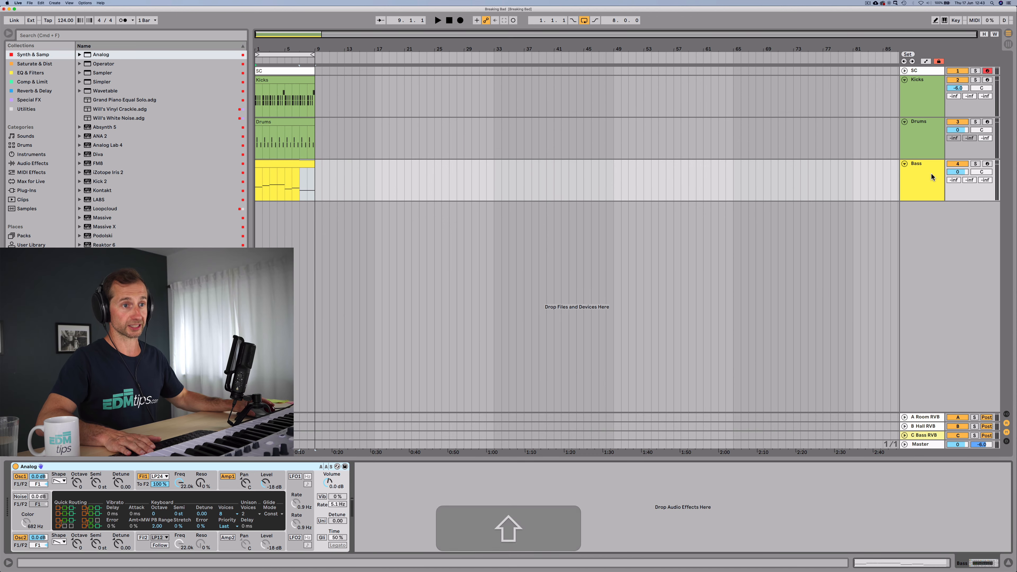
{"action": "key", "text": "space"}
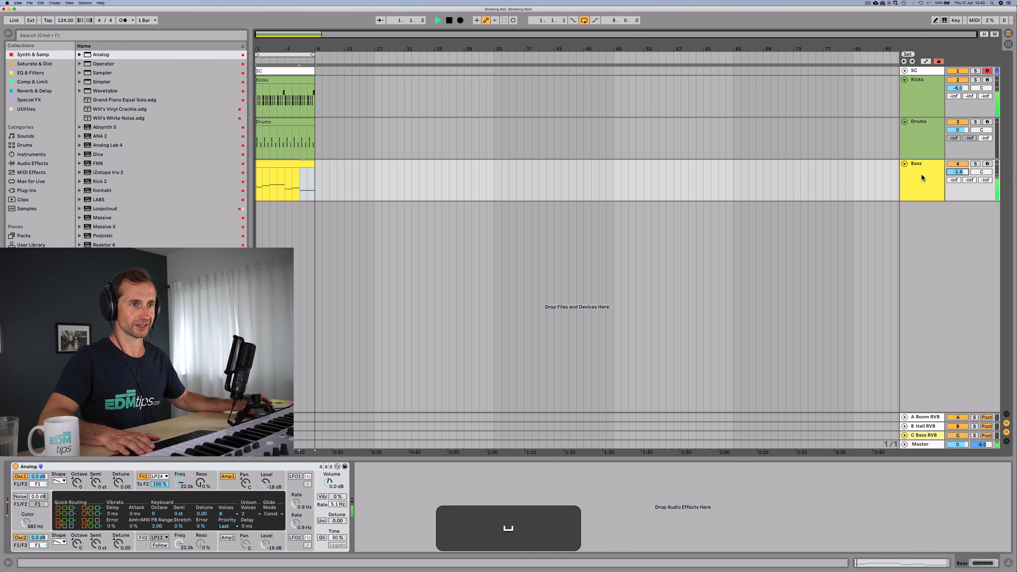
{"action": "left_click_drag", "start_coordinate": [955, 172], "coordinate": [955, 177]}
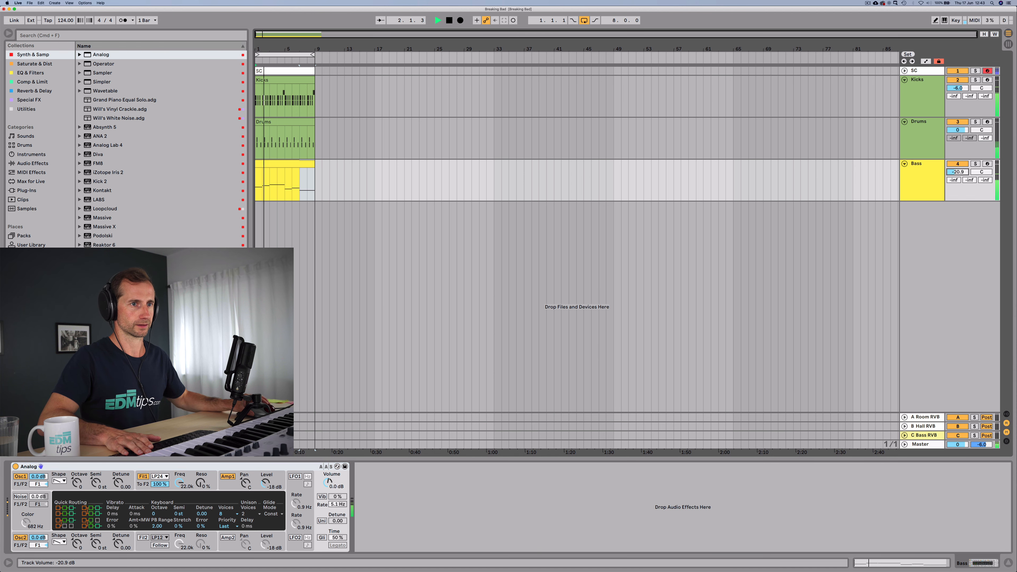
{"action": "key", "text": "space"}
{"action": "left_click", "coordinate": [931, 178]}
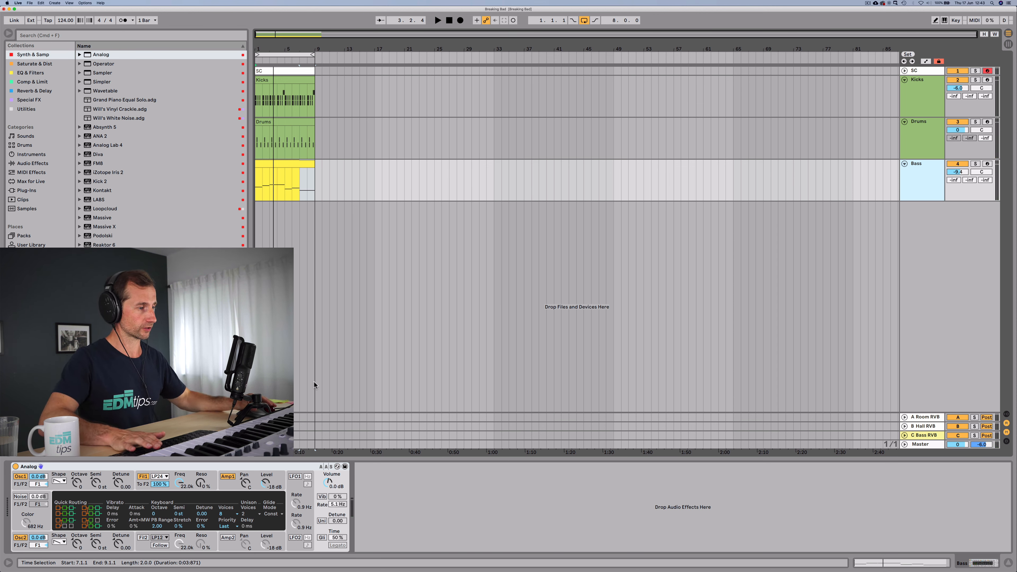
Switch Analog's quick routing to parallel, sending oscillator 1 through Fil1 and Amp1 and oscillator 2 through Fil2 and Amp2
{"action": "left_click", "coordinate": [60, 469]}
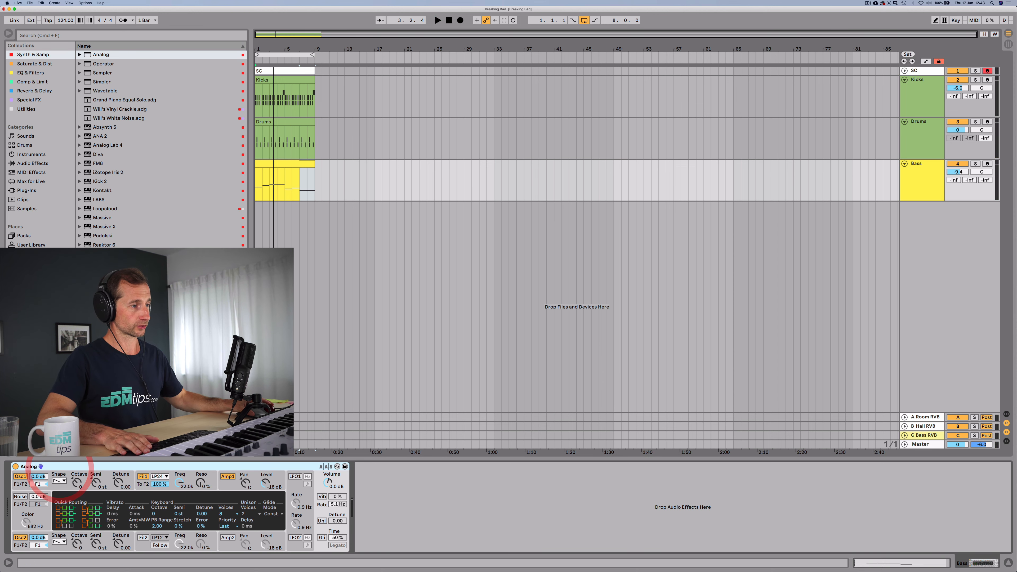
{"action": "key", "text": "space"}
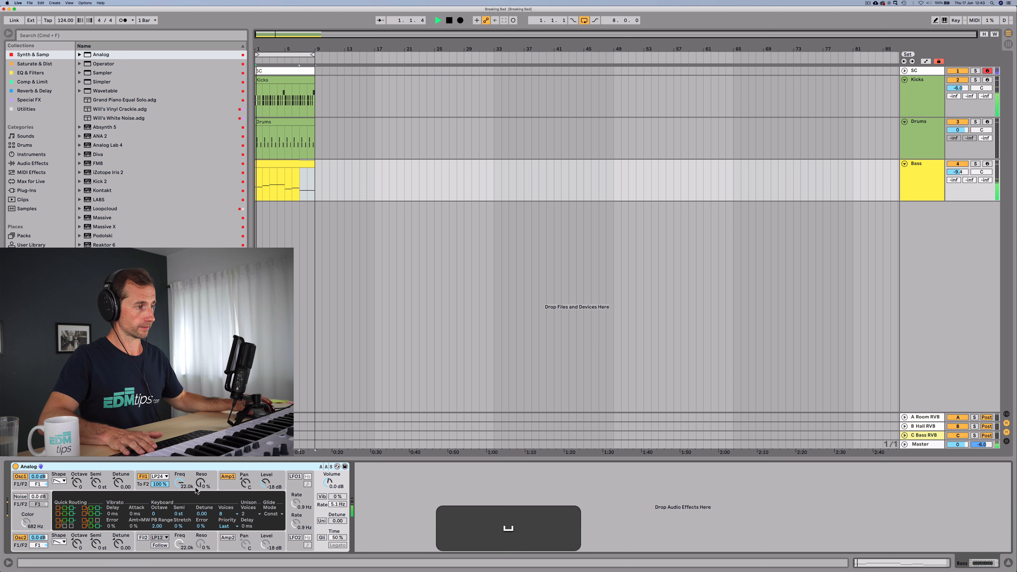
{"action": "key", "text": "space"}
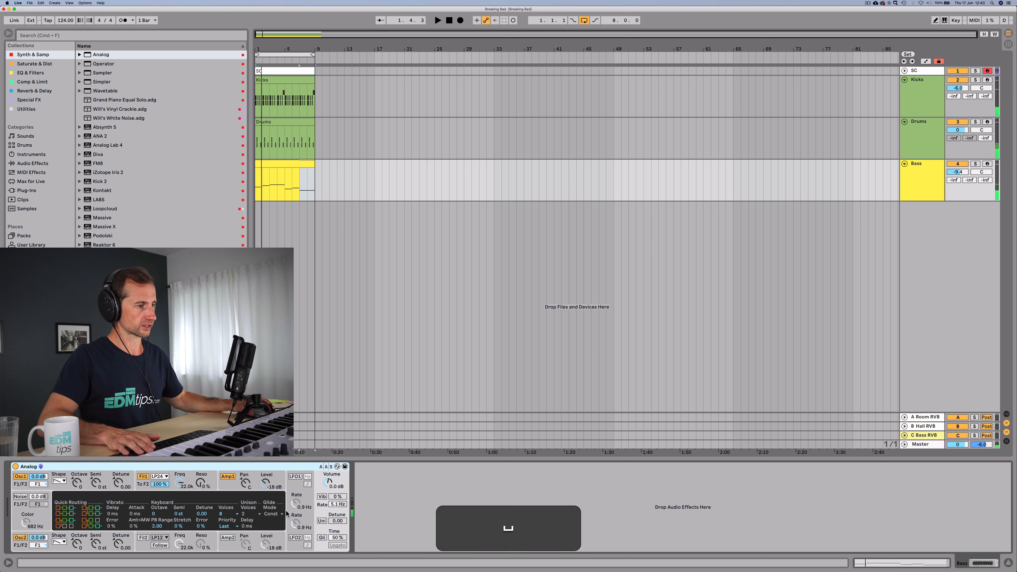
{"action": "left_click", "coordinate": [290, 485]}
{"action": "left_click", "coordinate": [317, 475]}
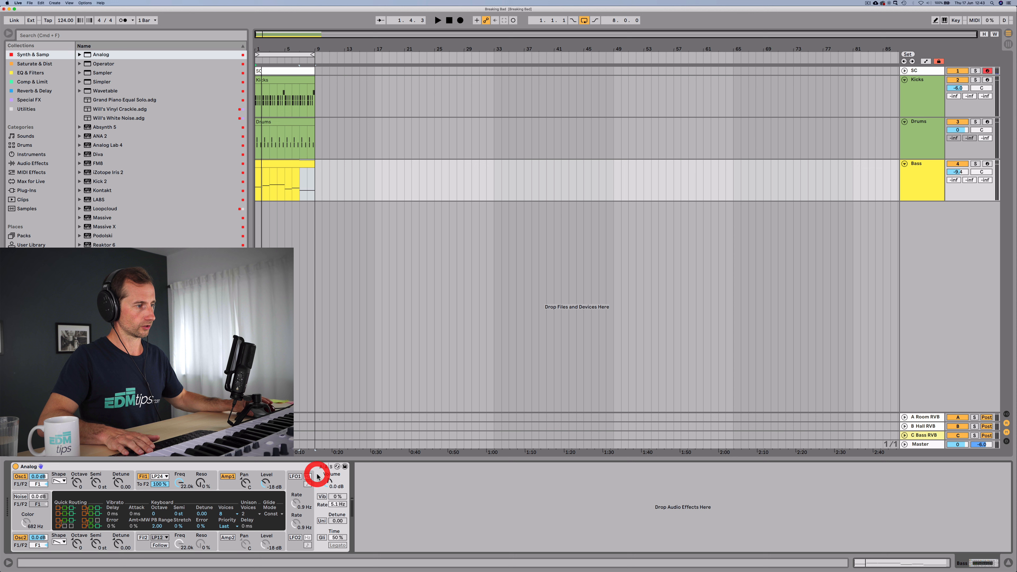
{"action": "left_click", "coordinate": [57, 510]}
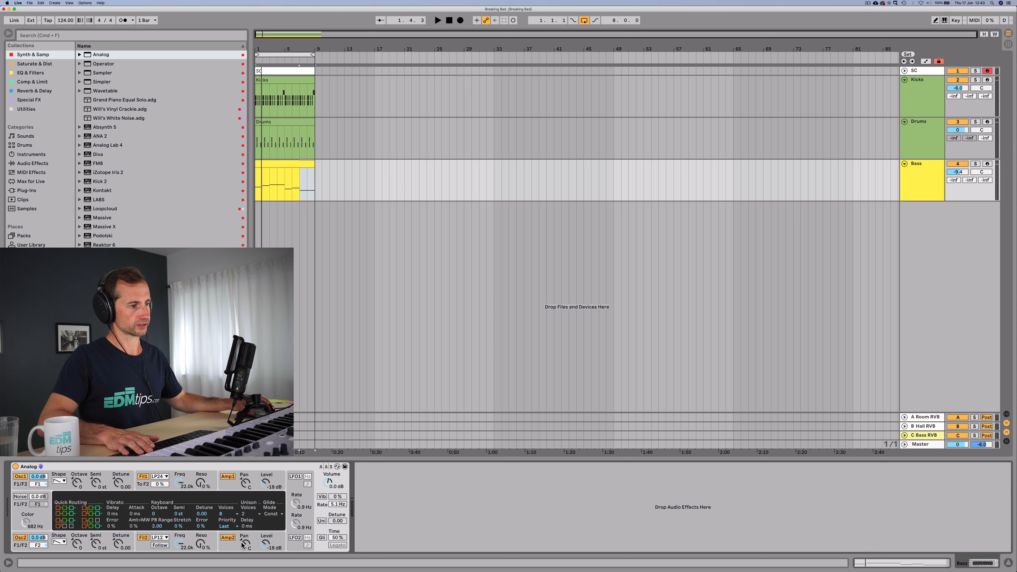
Pan Amp1 to 43R and Amp2 to 27L, and detune oscillator 2 to -0.05 while listening to the loop
{"action": "left_click", "coordinate": [245, 483]}
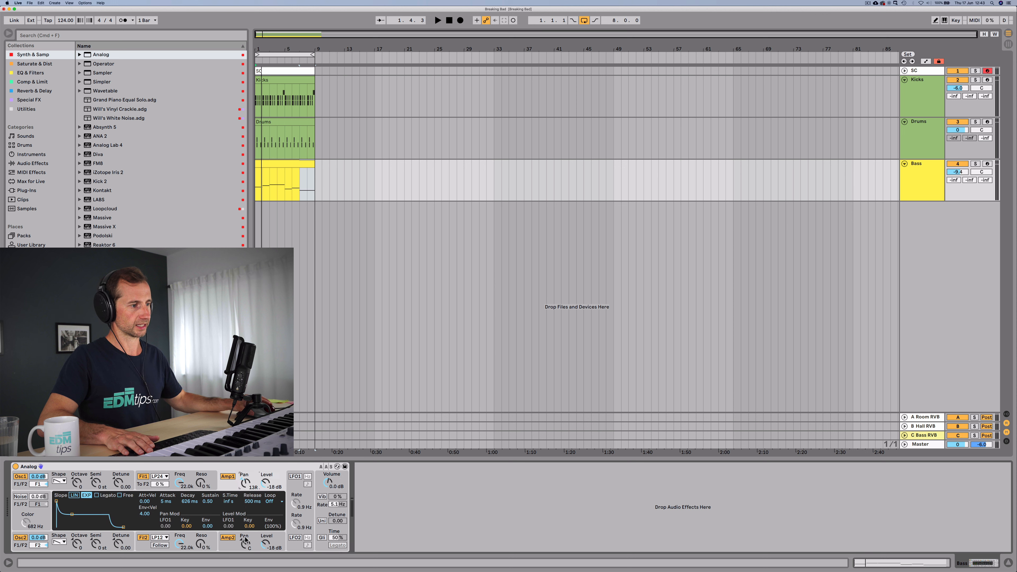
{"action": "left_click_drag", "start_coordinate": [245, 539], "coordinate": [245, 542]}
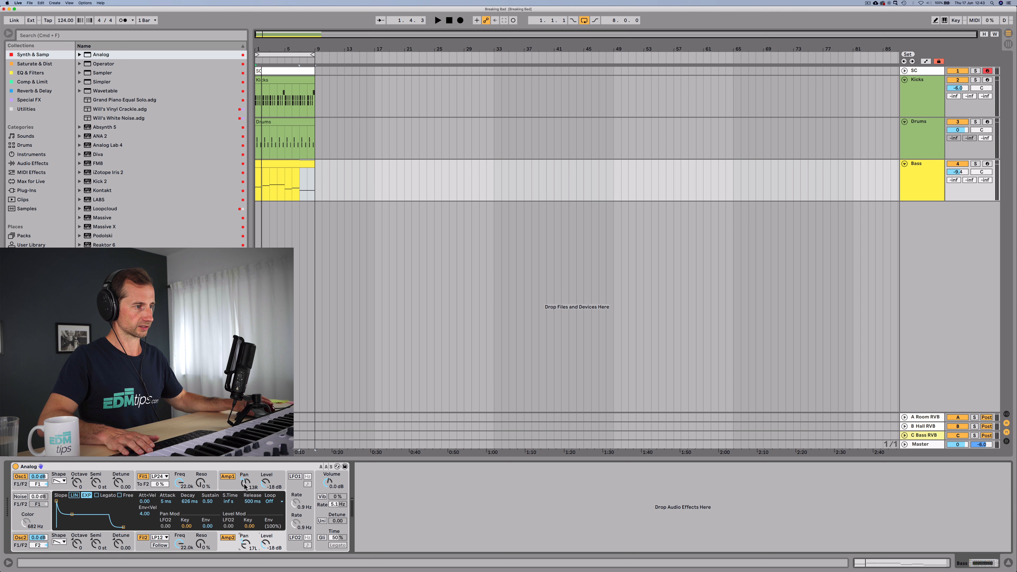
{"action": "left_click_drag", "start_coordinate": [244, 486], "coordinate": [245, 485]}
{"action": "left_click", "coordinate": [119, 544]}
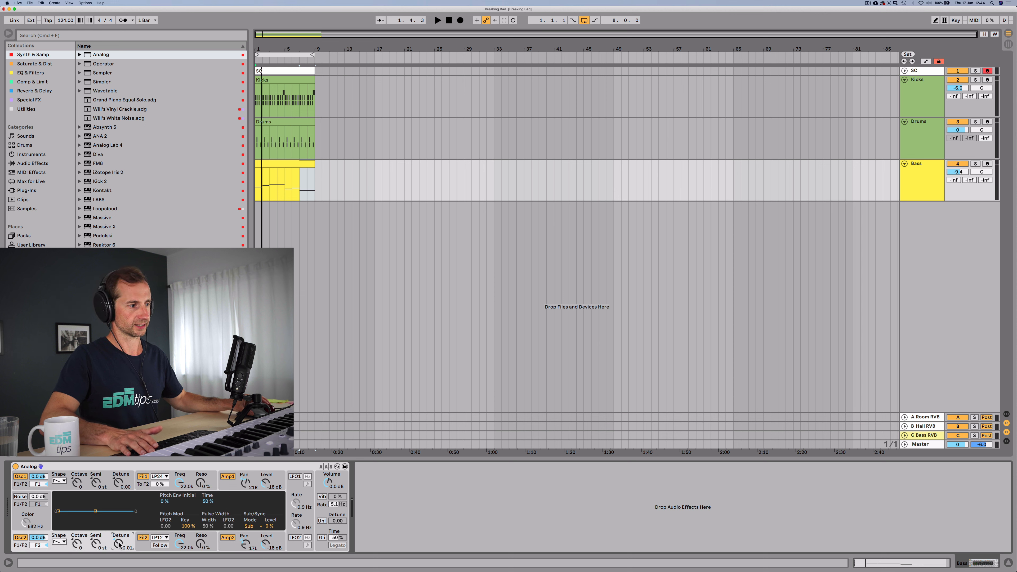
{"action": "key", "text": "space"}
{"action": "left_click_drag", "start_coordinate": [118, 544], "coordinate": [119, 545]}
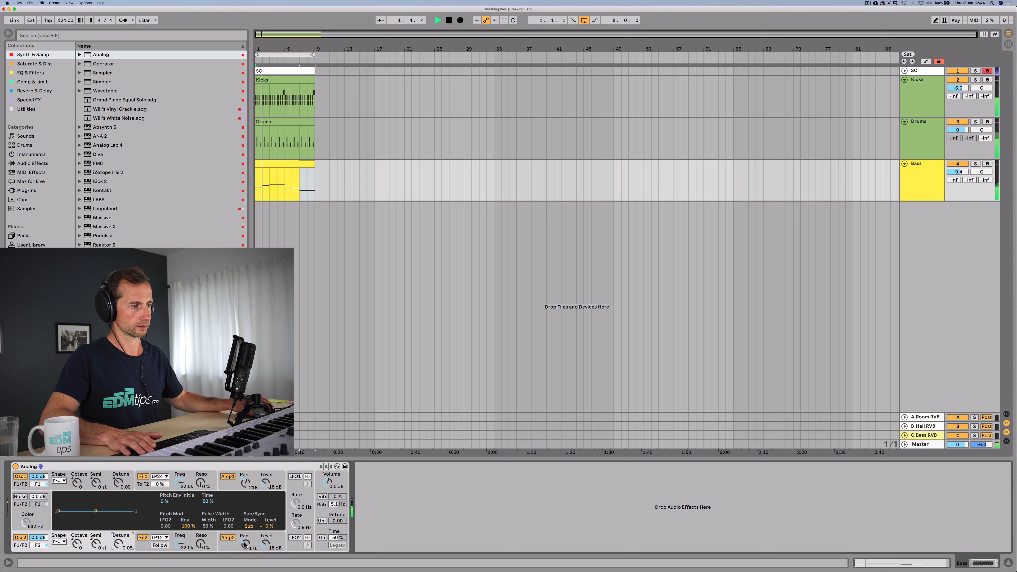
{"action": "left_click_drag", "start_coordinate": [244, 545], "coordinate": [244, 548]}
{"action": "left_click_drag", "start_coordinate": [247, 483], "coordinate": [247, 480]}
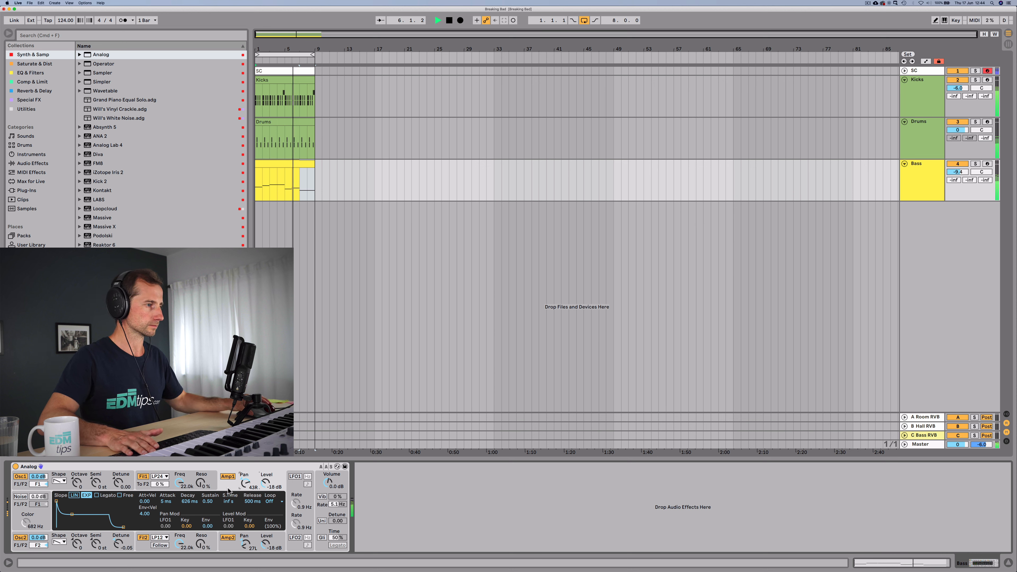
{"action": "key", "text": "space"}
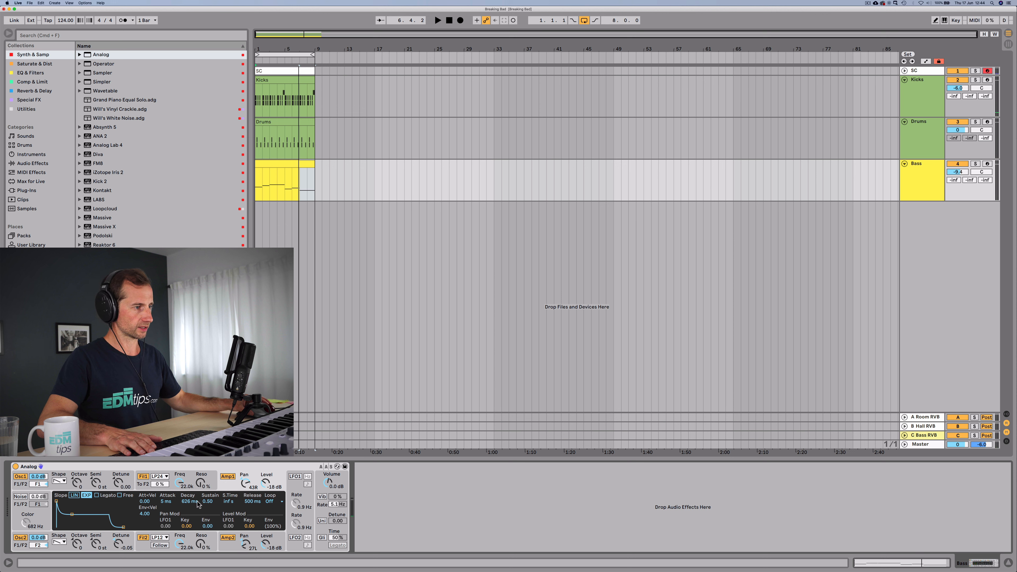
Raise the Amp2 envelope's sustain to 1.00 and play the loop
{"action": "left_click", "coordinate": [227, 537]}
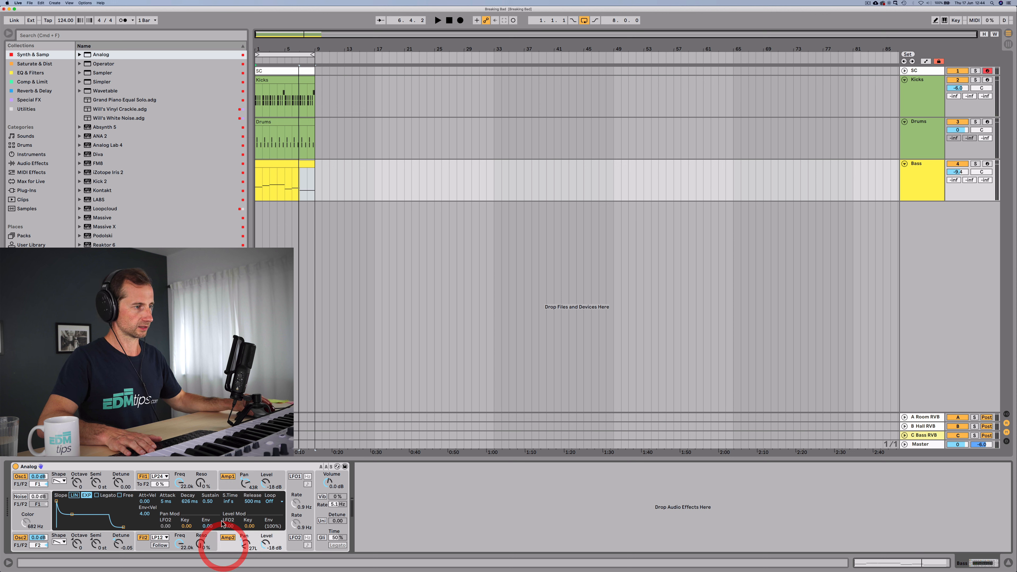
{"action": "key", "text": "space"}
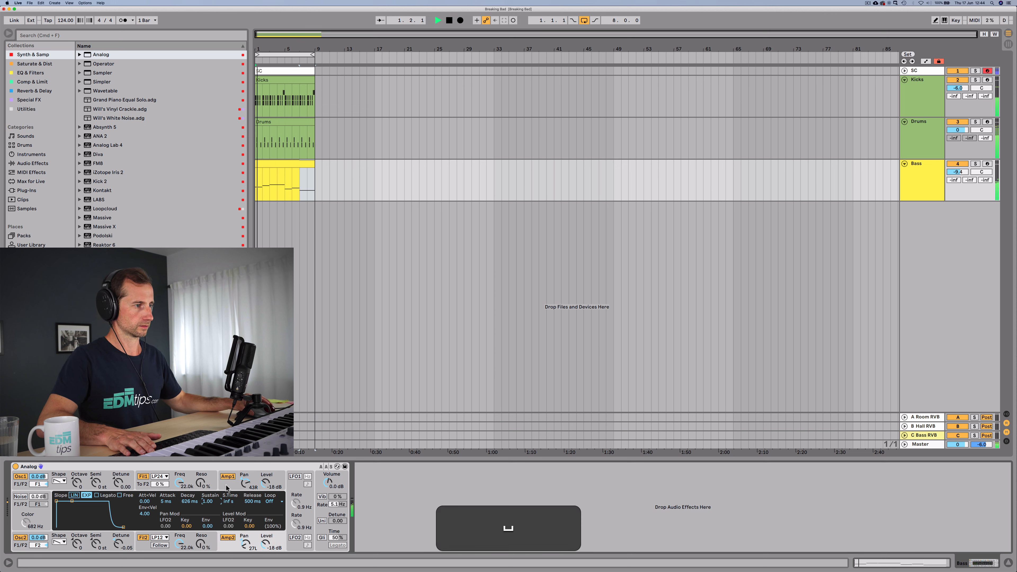
Lower the Fil1 cutoff frequency to 323 and the Fil2 cutoff frequency to 378 while listening to the loop
{"action": "key", "text": "space"}
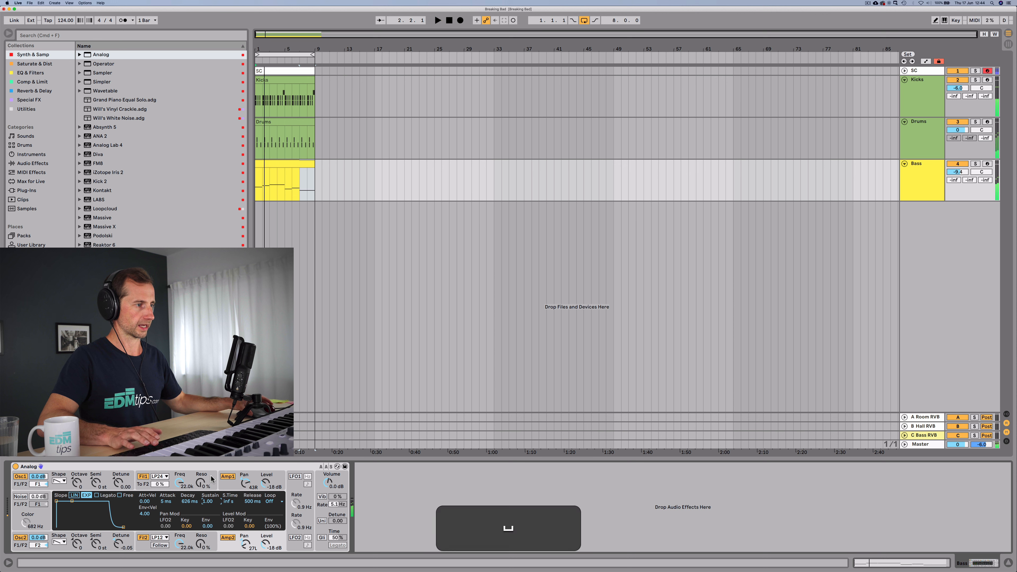
{"action": "left_click", "coordinate": [211, 478]}
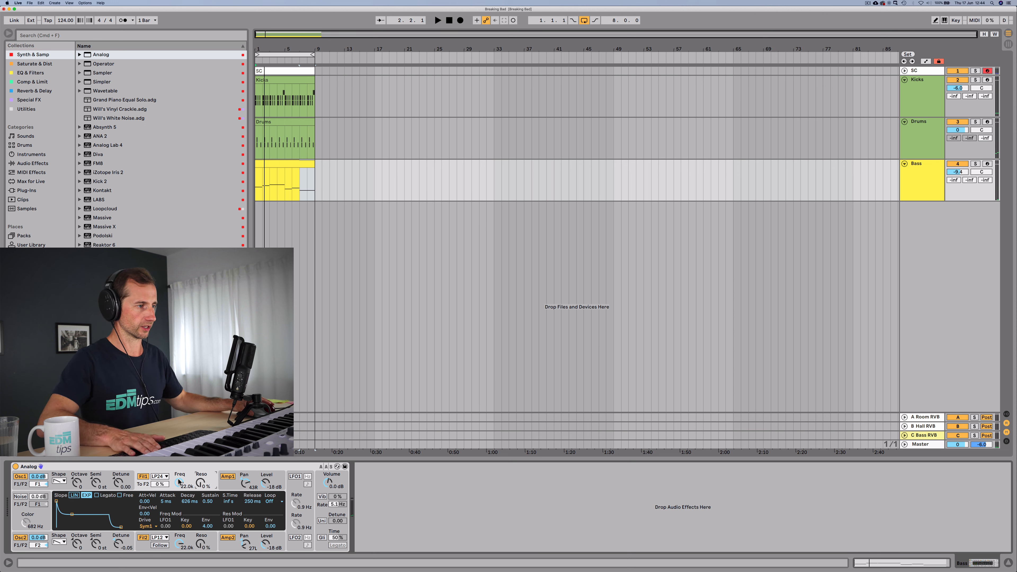
{"action": "left_click_drag", "start_coordinate": [174, 536], "coordinate": [174, 551]}
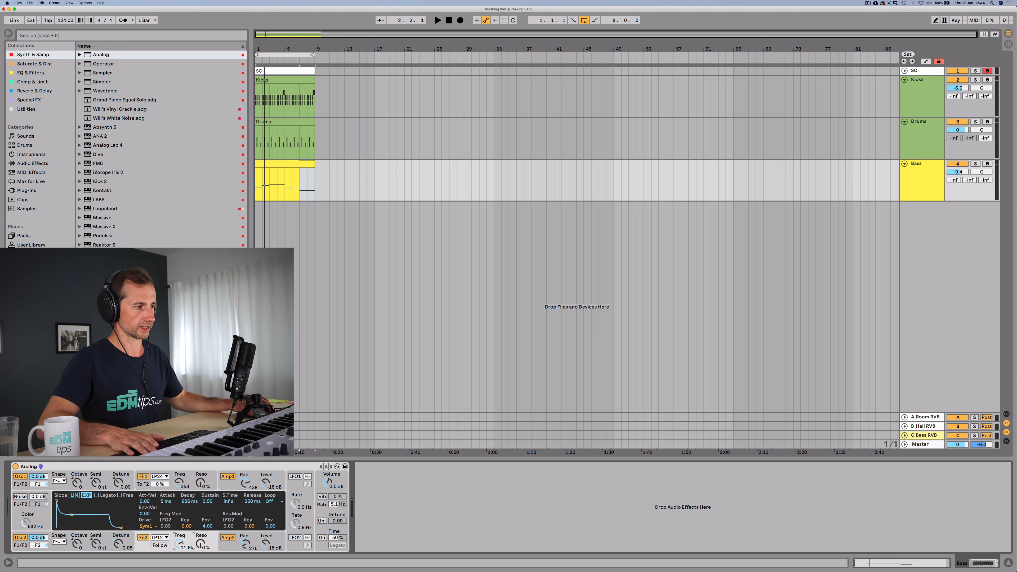
{"action": "key", "text": "space"}
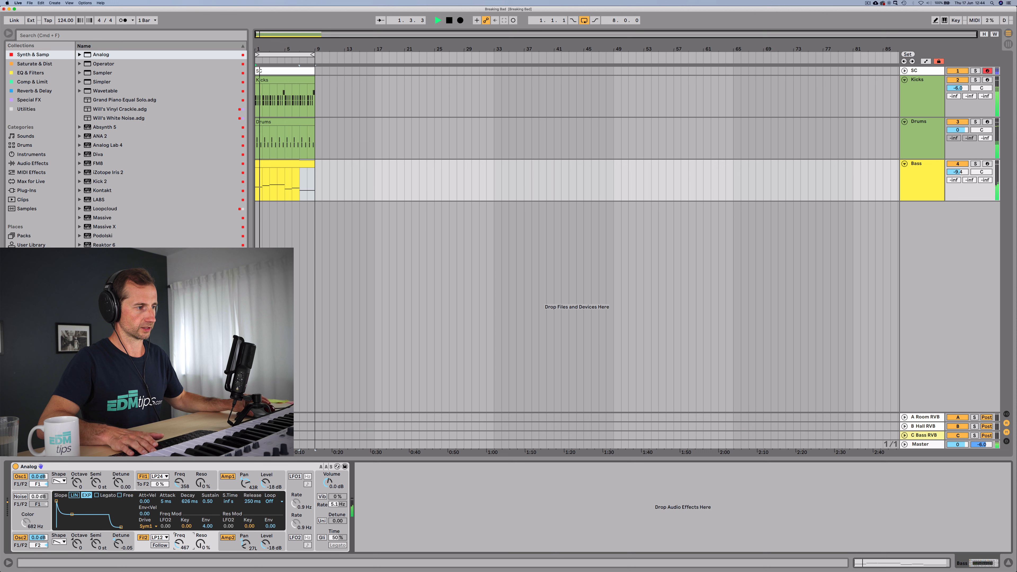
{"action": "left_click", "coordinate": [179, 483]}
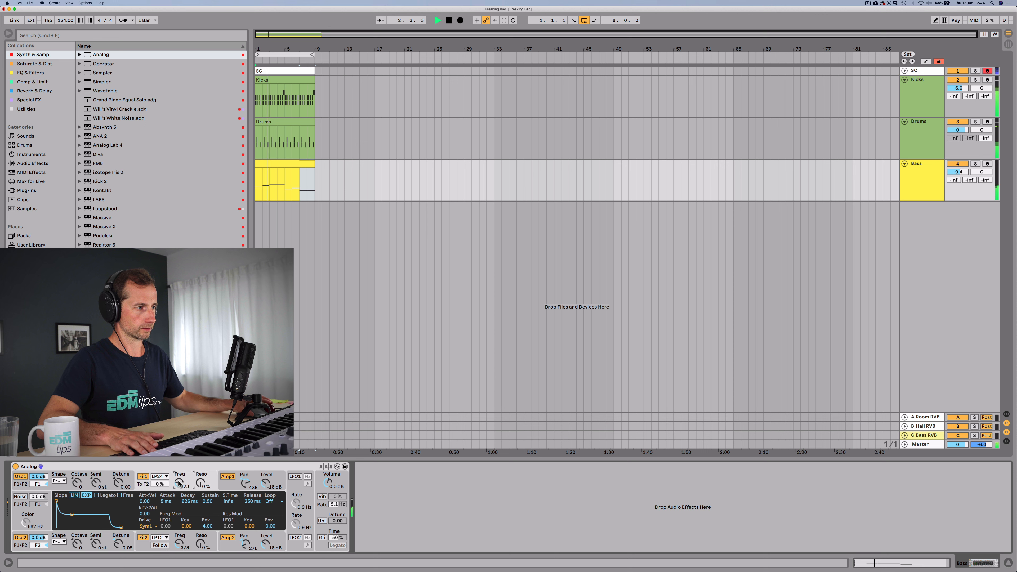
{"action": "key", "text": "space"}
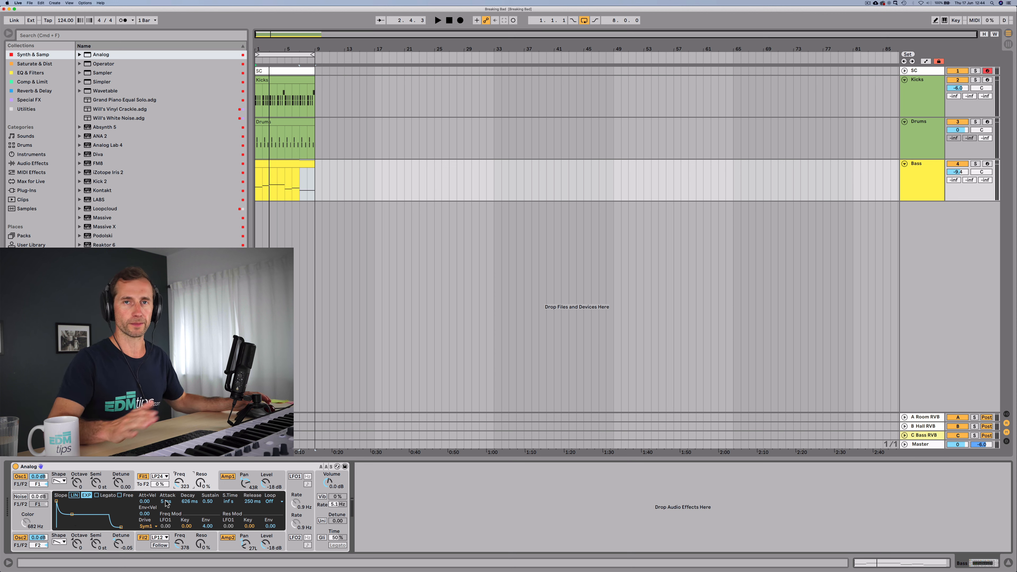
Set both filter envelopes to zero sustain, with attack 3.83 s and decay 5.23 s on Fil1, and 4.08 s and 4.91 s on Fil2
{"action": "key", "text": "space"}
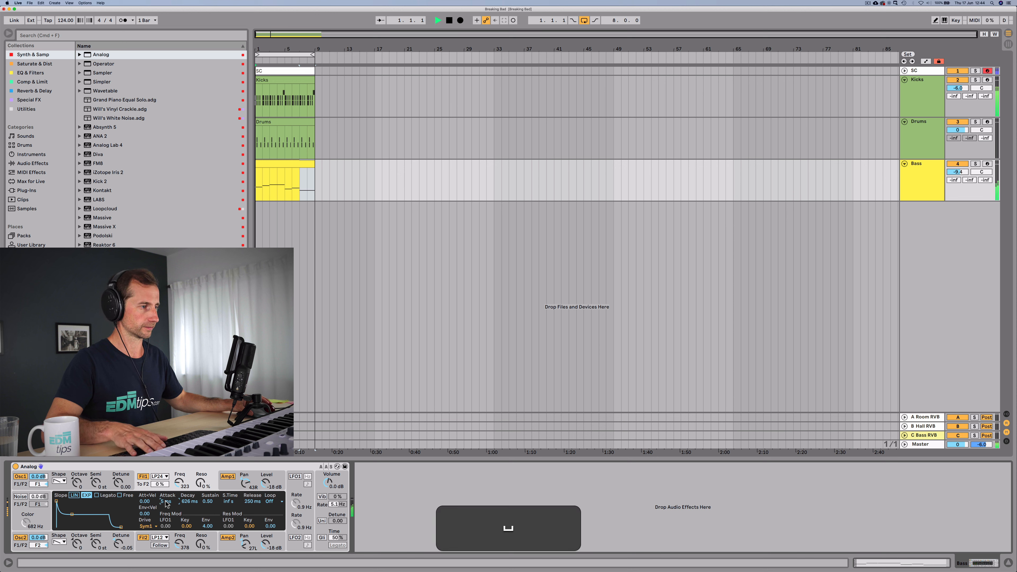
{"action": "key", "text": "space"}
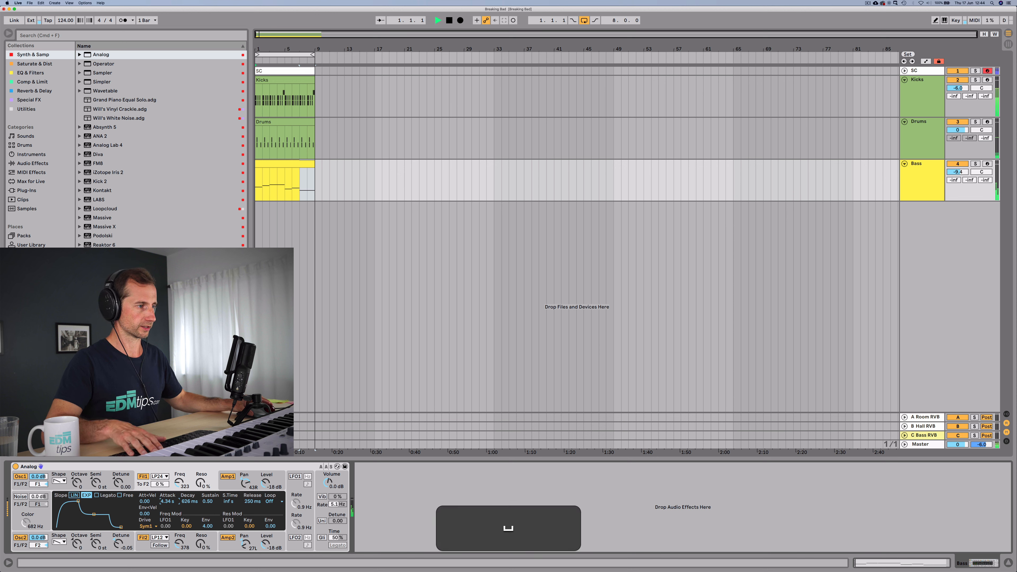
{"action": "left_click_drag", "start_coordinate": [167, 503], "coordinate": [167, 532]}
{"action": "key", "text": "space"}
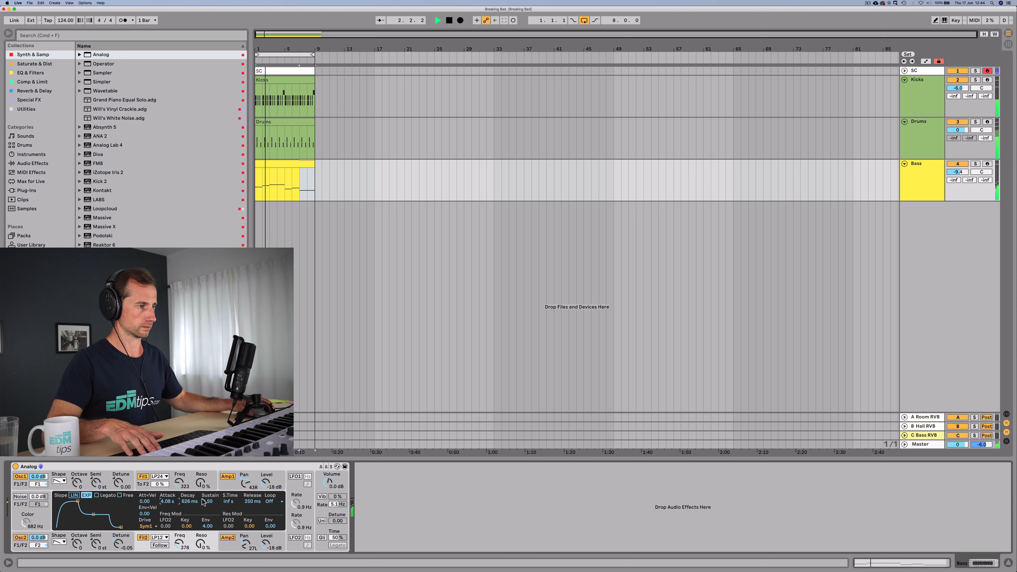
{"action": "left_click", "coordinate": [191, 538]}
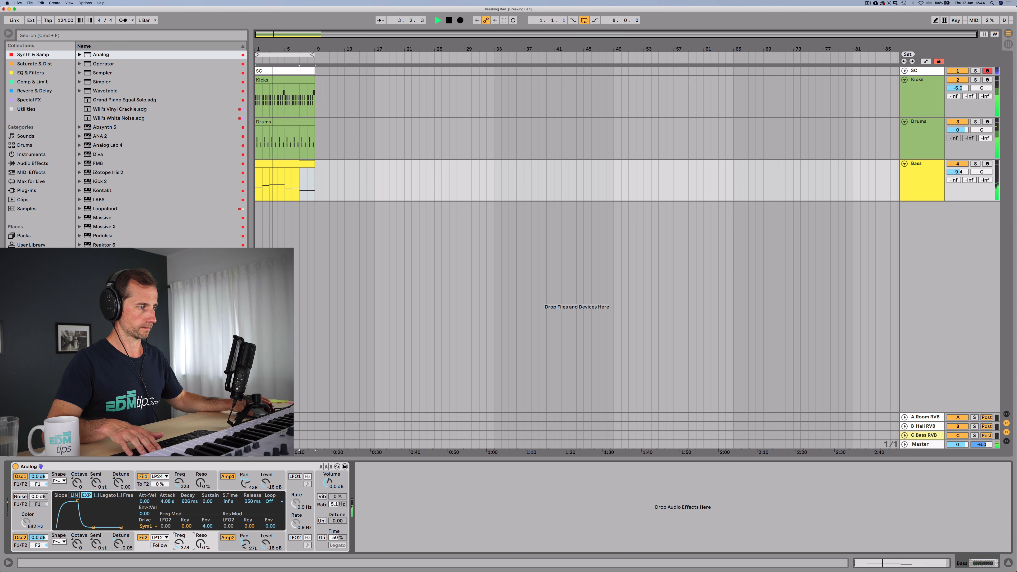
{"action": "left_click", "coordinate": [205, 485]}
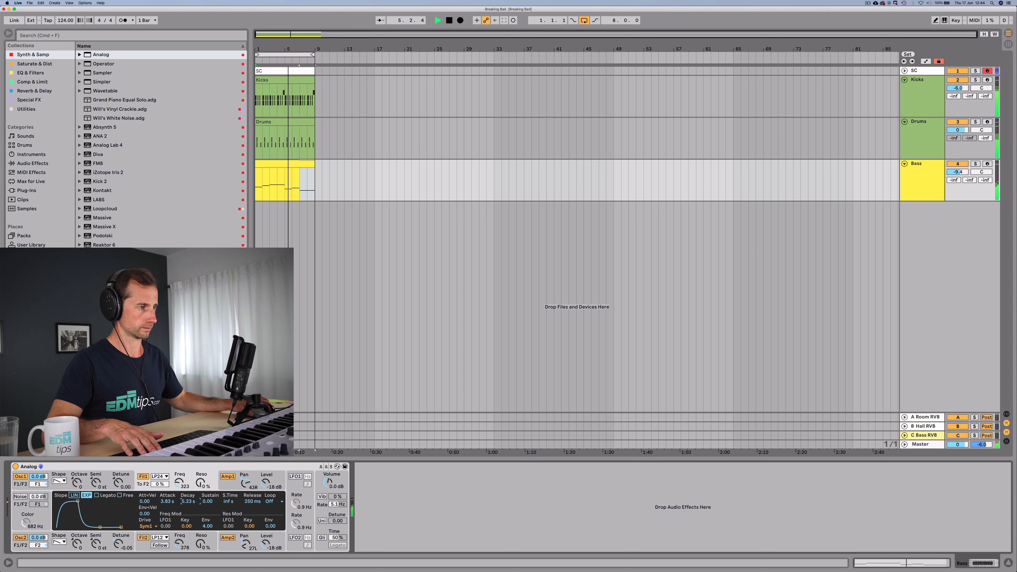
{"action": "left_click", "coordinate": [187, 540]}
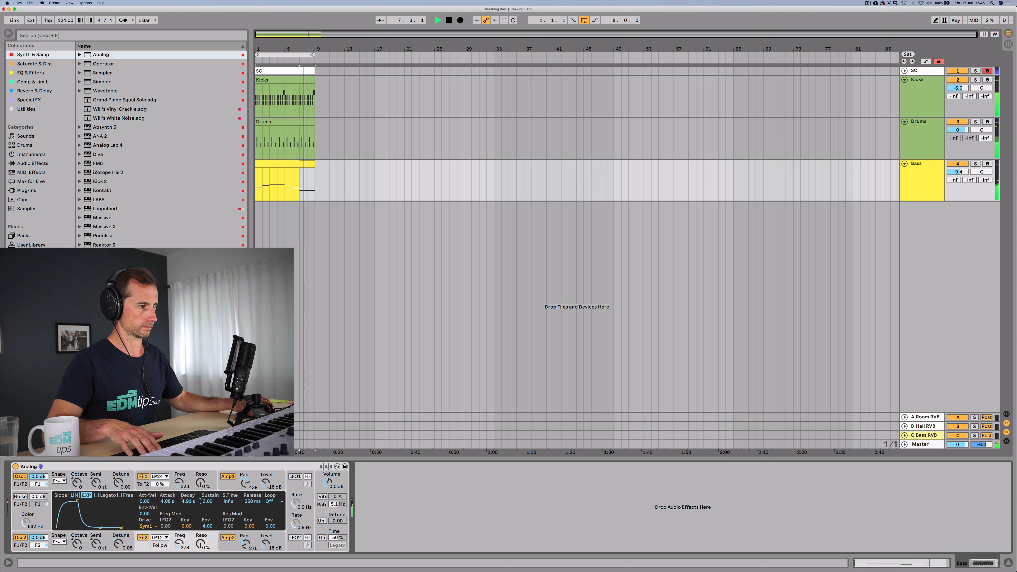
Shorten the filter envelopes to attack 3.18 s and decay 2.64 s on Fil1, and attack 2.64 s and decay 2.33 s on Fil2
{"action": "left_click_drag", "start_coordinate": [188, 501], "coordinate": [188, 494]}
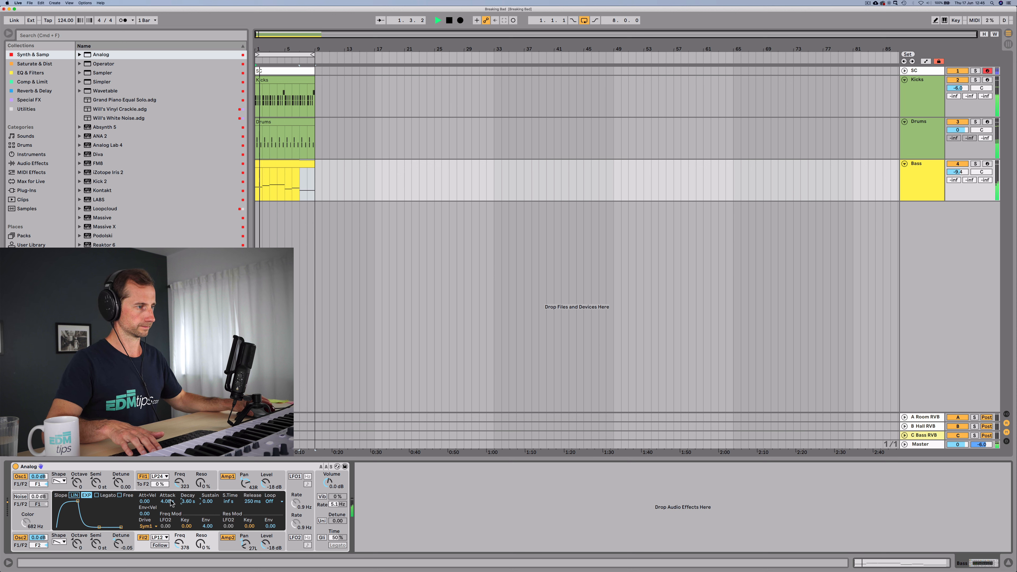
{"action": "left_click", "coordinate": [189, 481]}
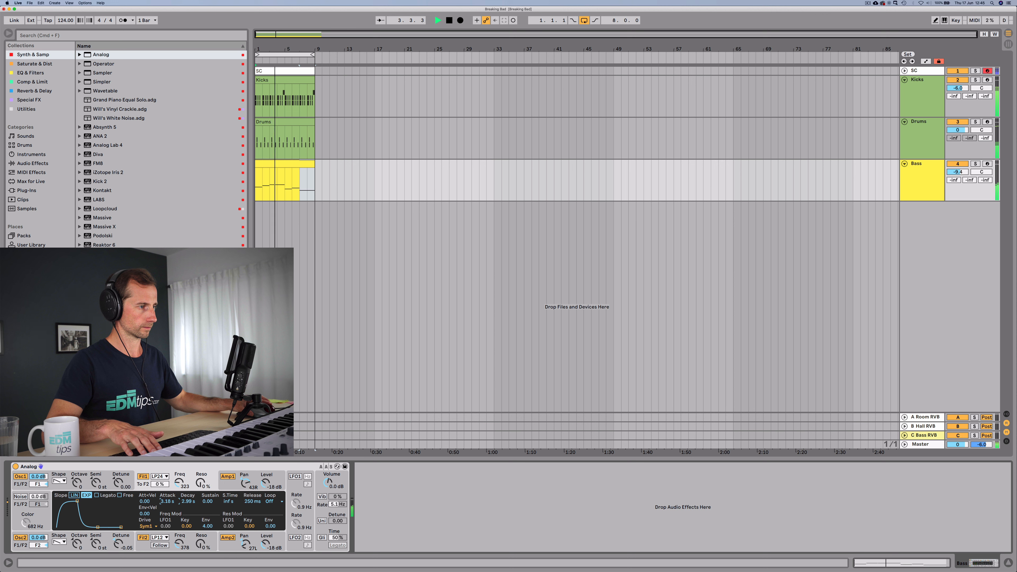
{"action": "left_click_drag", "start_coordinate": [191, 503], "coordinate": [191, 505]}
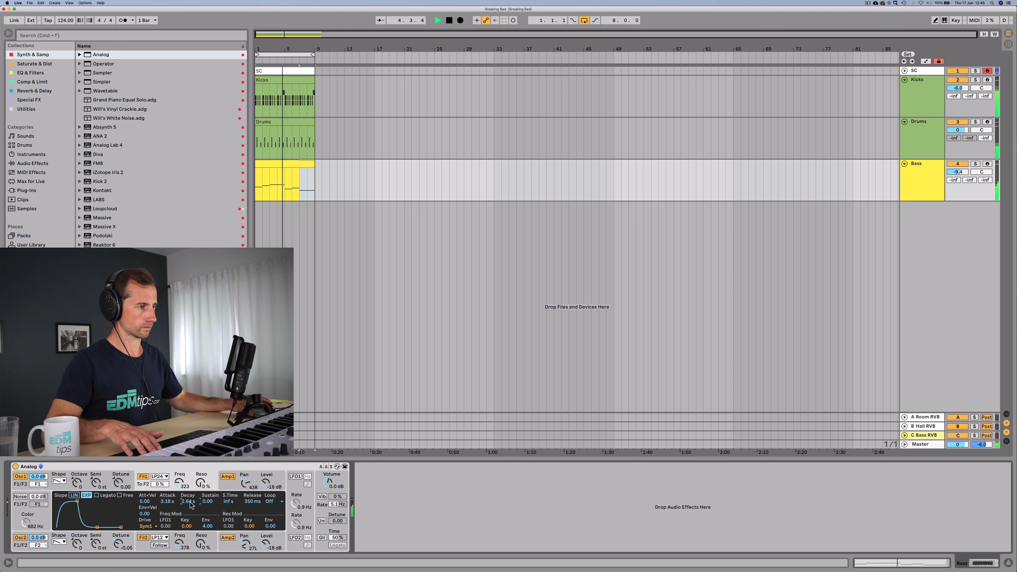
{"action": "left_click", "coordinate": [189, 530]}
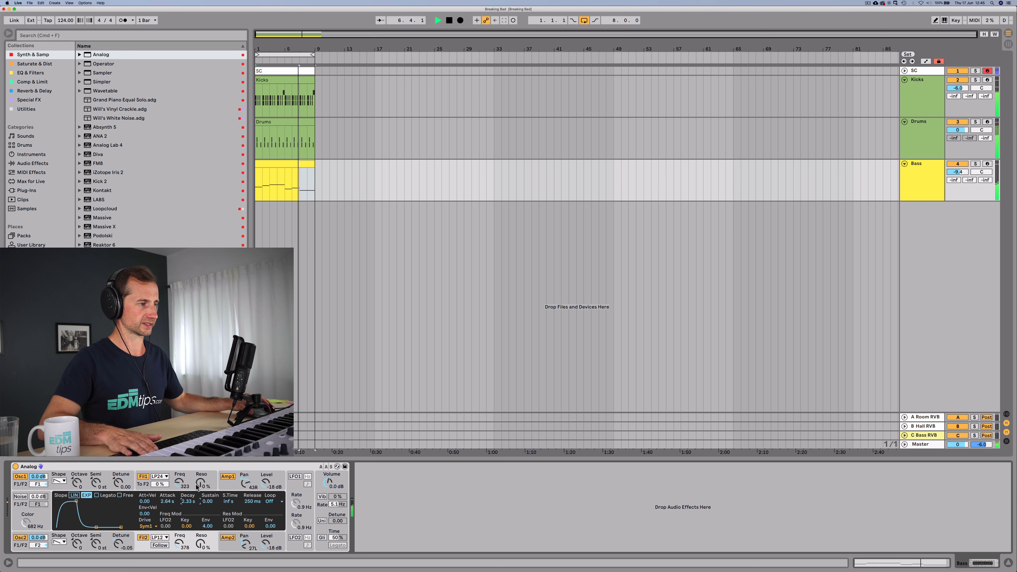
Transpose all notes in the Bass clip down two octaves and play the loop
{"action": "left_click", "coordinate": [295, 172]}
{"action": "key", "text": "space"}
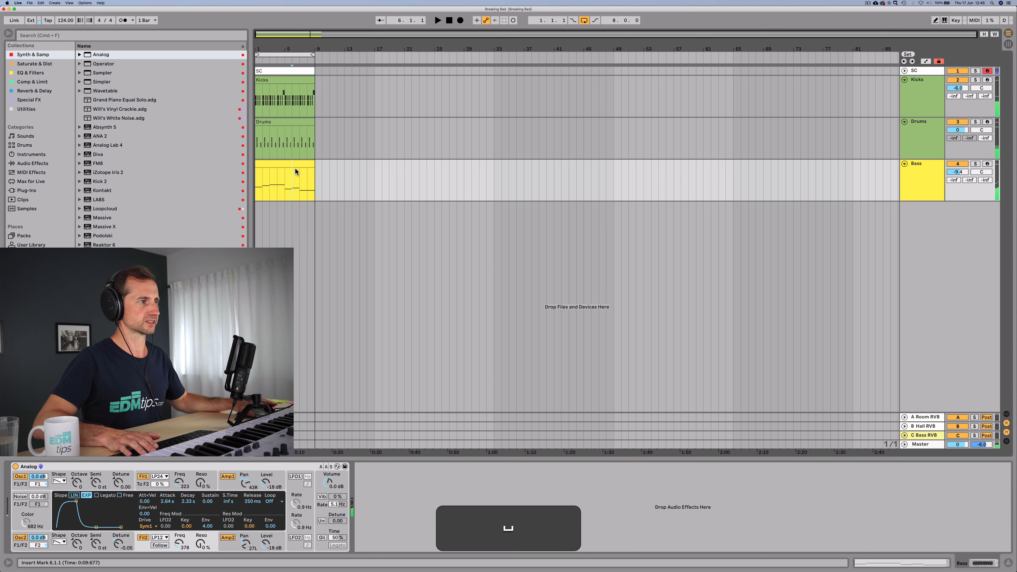
{"action": "double_click", "coordinate": [295, 171]}
{"action": "left_click", "coordinate": [296, 285]}
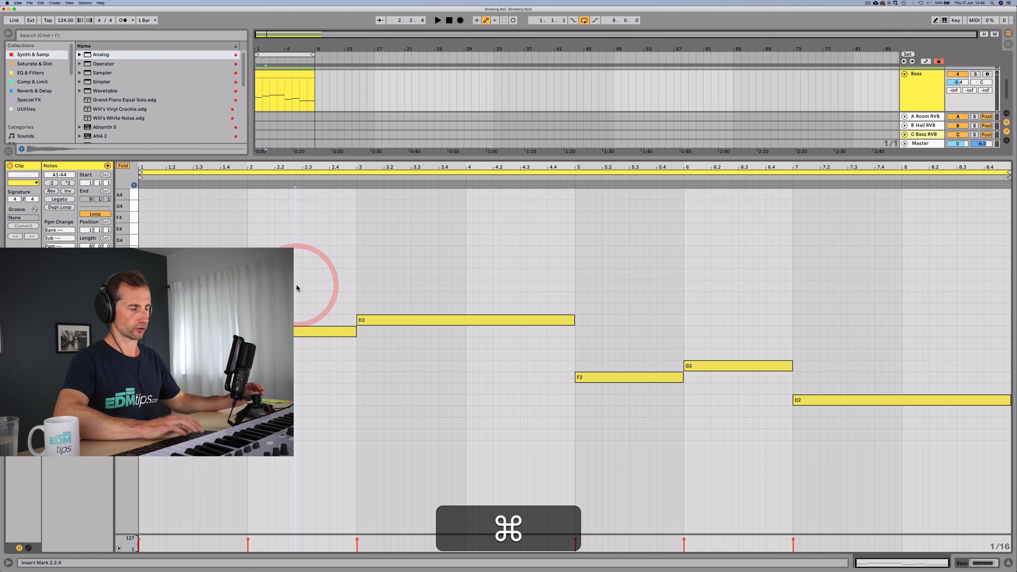
{"action": "key", "text": "cmd+a"}
{"action": "key", "text": "shift+Down"}
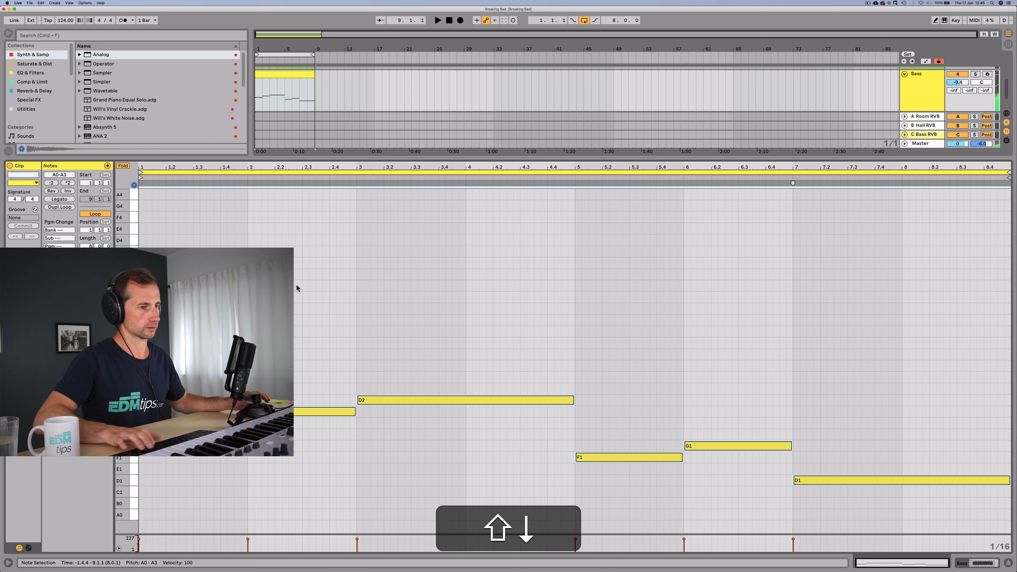
{"action": "key", "text": "shift+space"}
{"action": "key", "text": "shift+space"}
{"action": "key", "text": "shift+Down"}
{"action": "key", "text": "shift+space"}
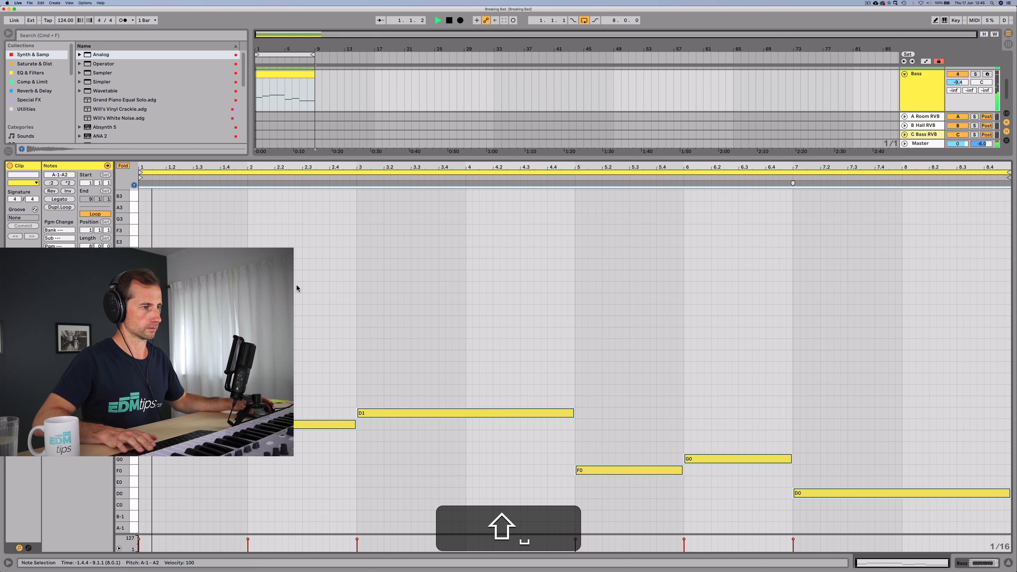
Raise the Bass synth's Fil1 cutoff to 492 and Fil2 cutoff to 547 while the loop plays, and save the set
{"action": "left_click", "coordinate": [307, 322]}
{"action": "key", "text": "shift+Tab"}
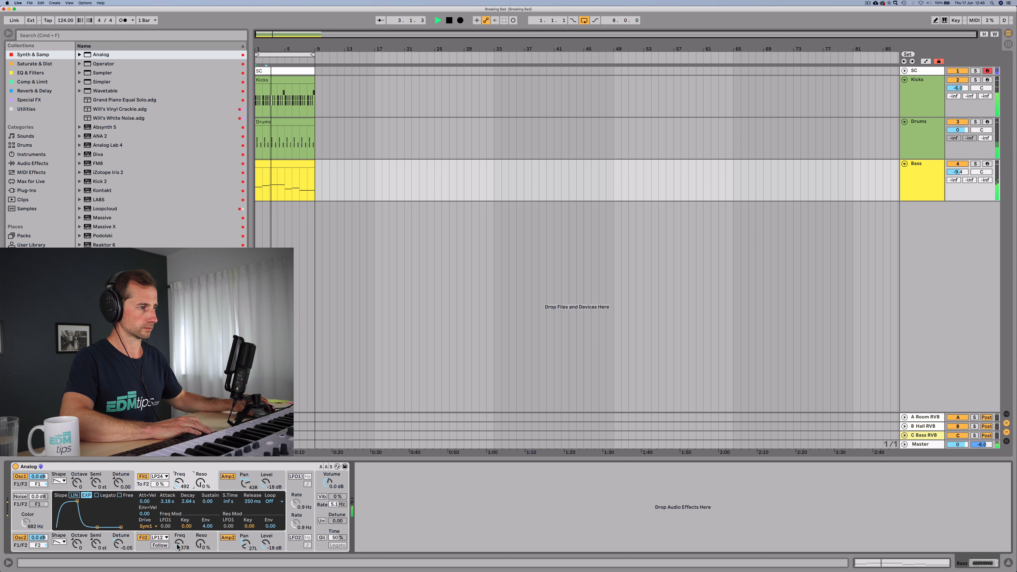
{"action": "left_click_drag", "start_coordinate": [178, 547], "coordinate": [178, 537]}
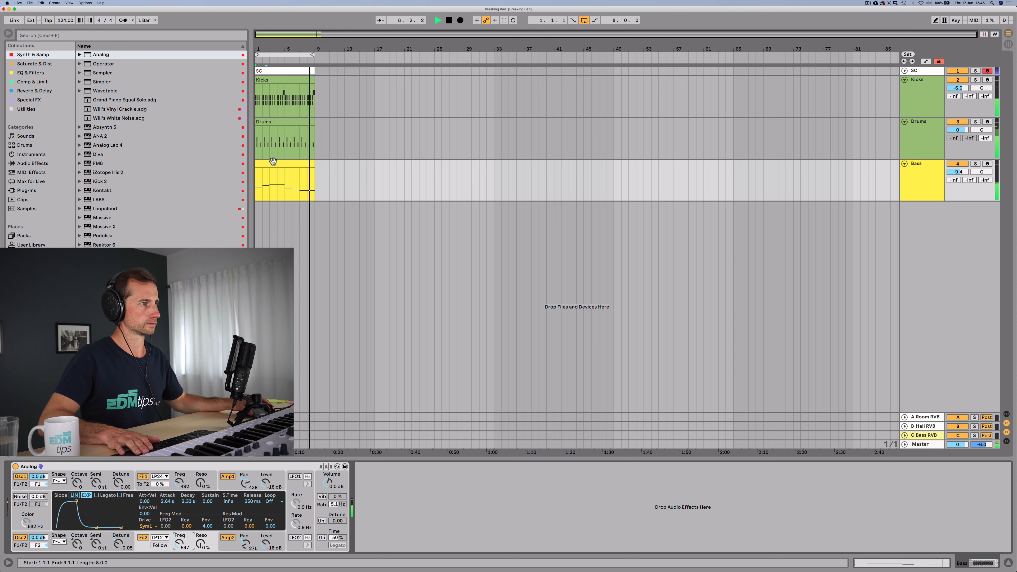
{"action": "double_click", "coordinate": [273, 161]}
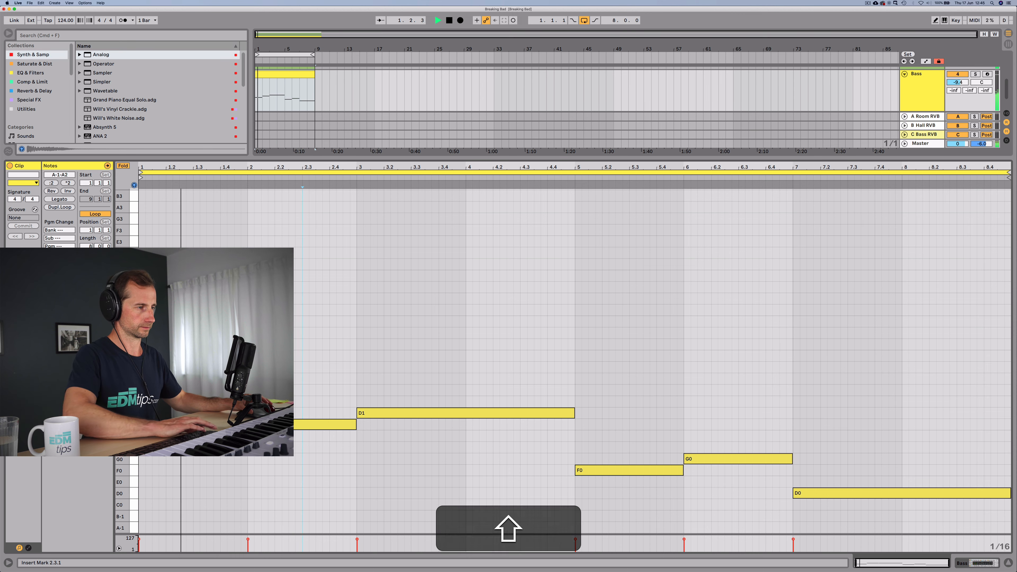
{"action": "key", "text": "shift+Tab"}
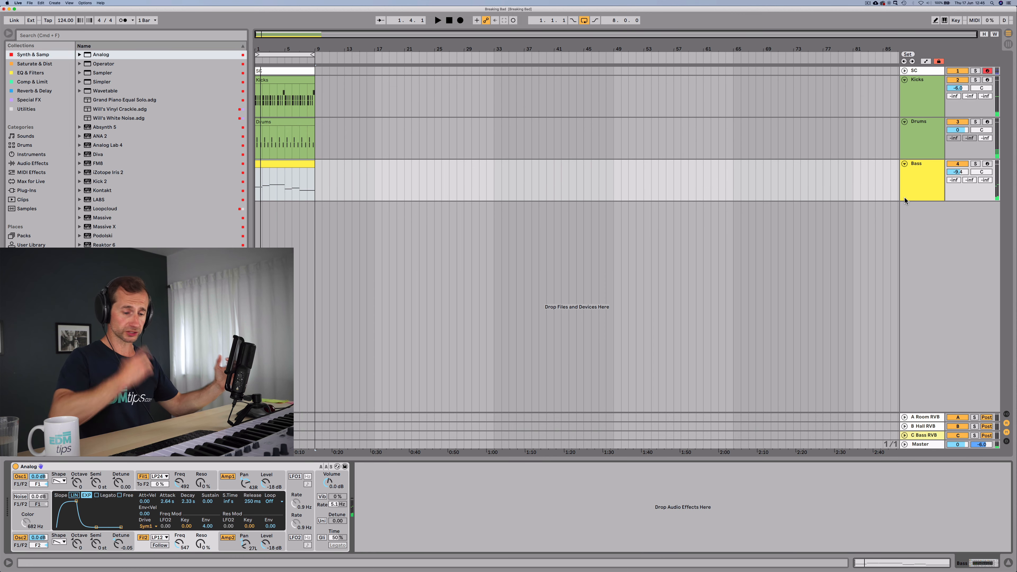
{"action": "key", "text": "super+s"}
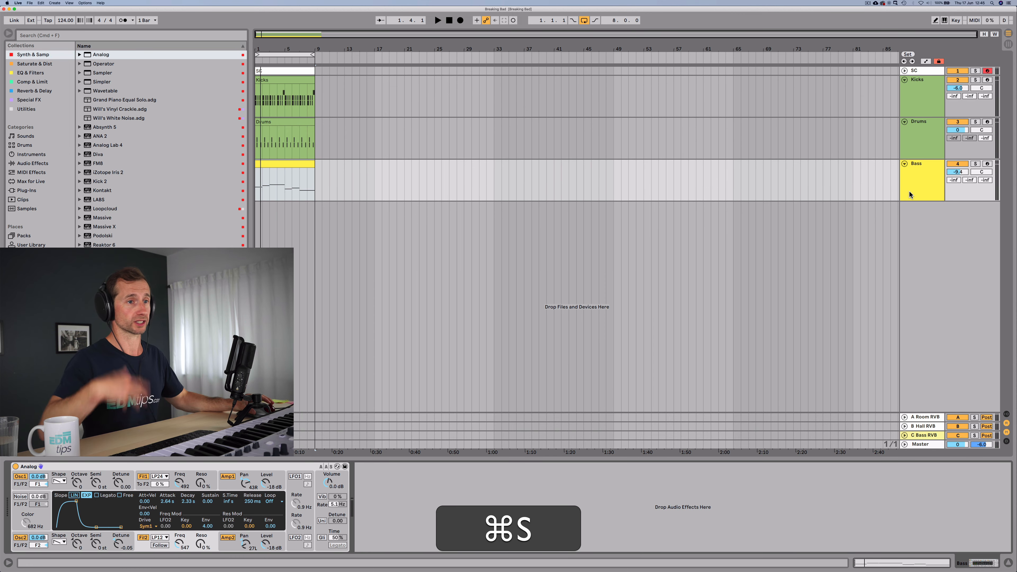
Duplicate the Bass track and rename the copy as Chords
{"action": "left_click", "coordinate": [908, 190]}
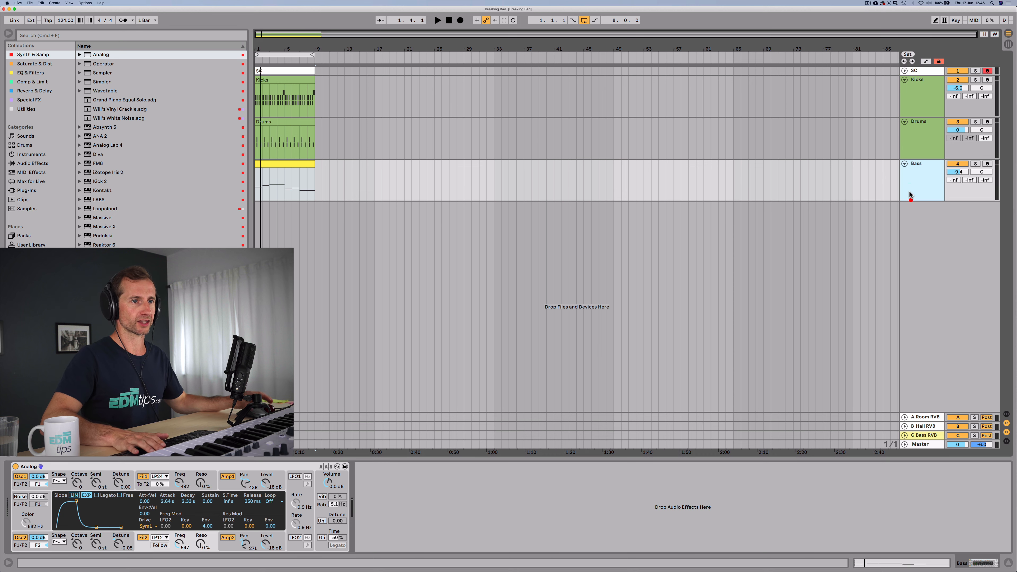
{"action": "key", "text": "super+d"}
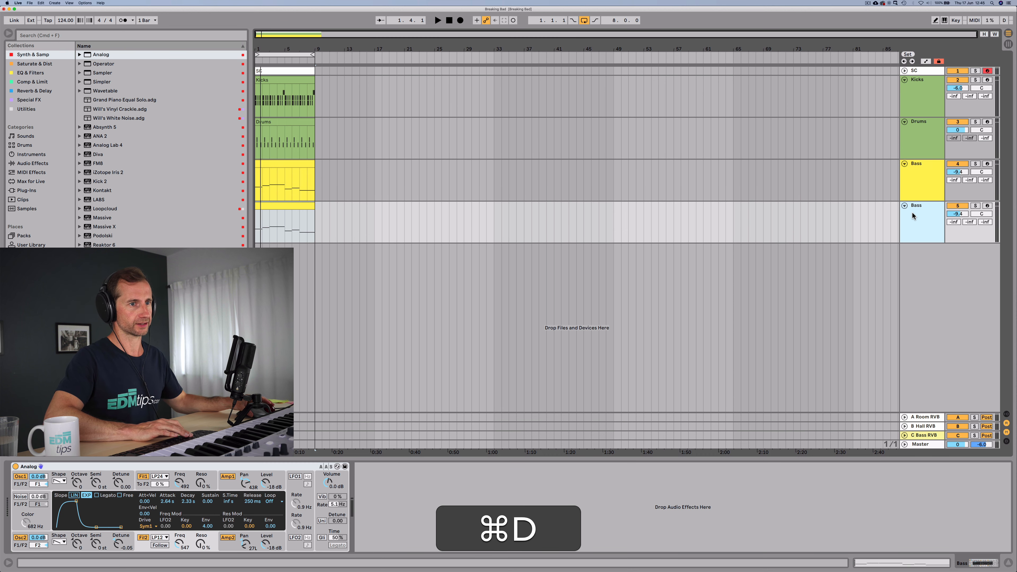
{"action": "left_click", "coordinate": [912, 212]}
{"action": "key", "text": "super+r"}
{"action": "type", "text": "Chords"}
{"action": "key", "text": "Return"}
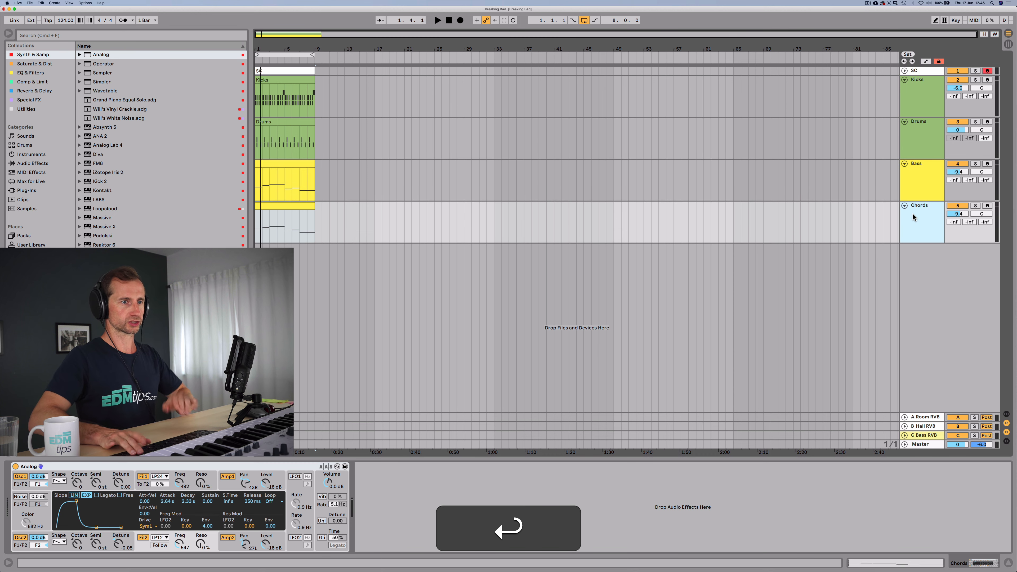
Color the Chords track turquoise and assign the track color to its clips
{"action": "right_click", "coordinate": [911, 214]}
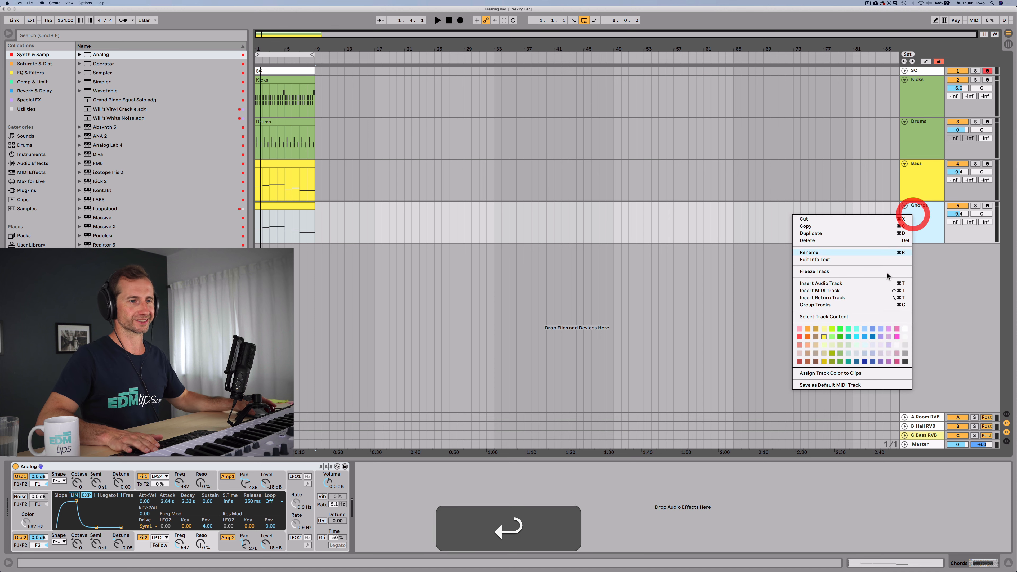
{"action": "left_click", "coordinate": [856, 328]}
{"action": "right_click", "coordinate": [910, 235]}
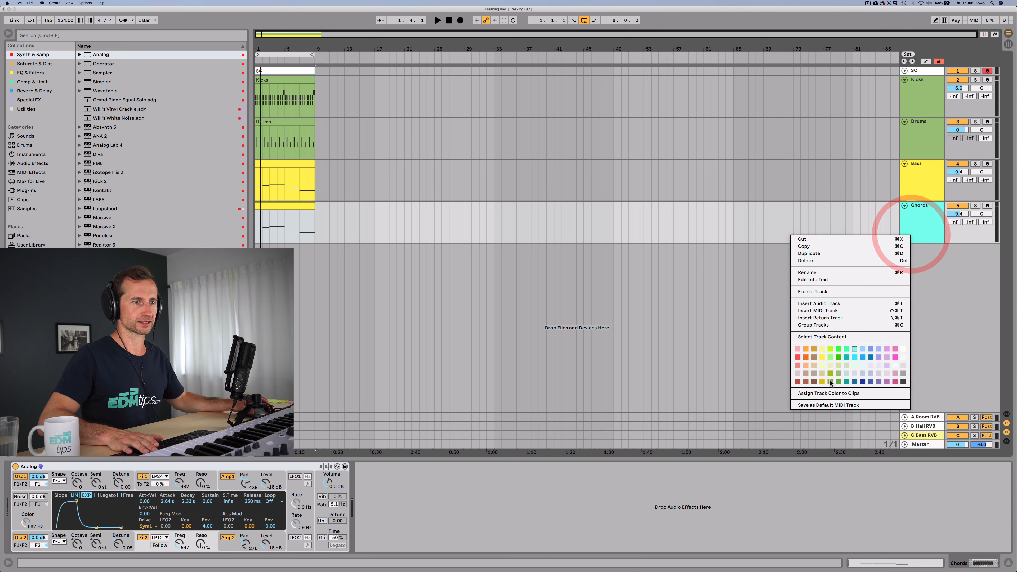
{"action": "left_click", "coordinate": [827, 395]}
Transpose all notes in the Chords clip up two octaves and play the loop
{"action": "double_click", "coordinate": [279, 204]}
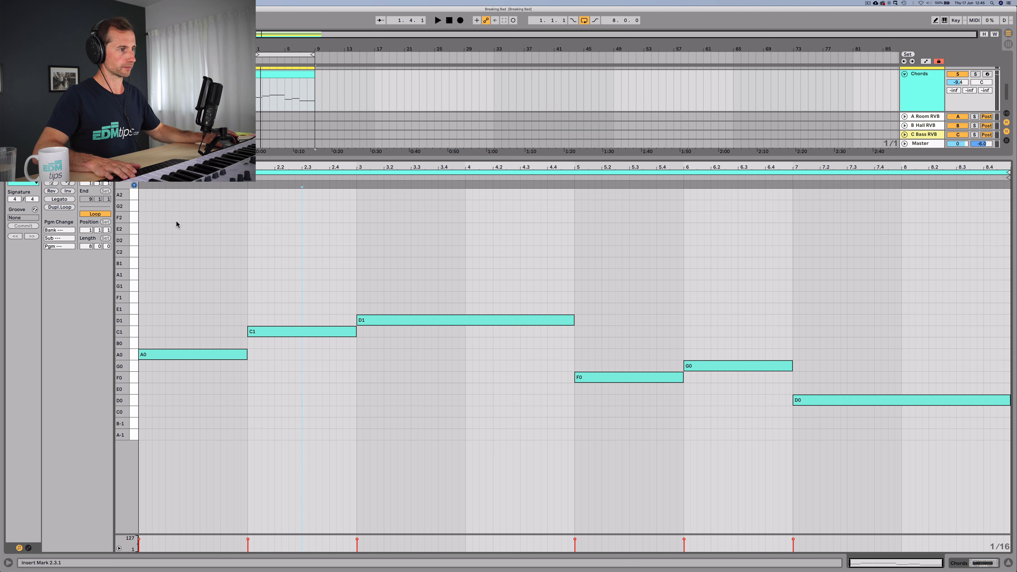
{"action": "left_click", "coordinate": [202, 306]}
{"action": "key", "text": "super+a"}
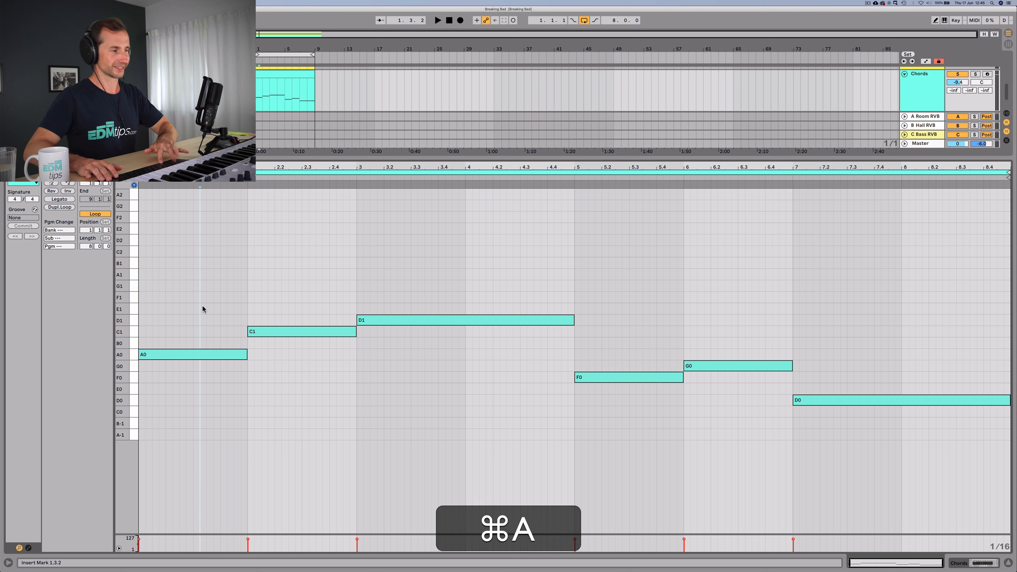
{"action": "key", "text": "shift+Up"}
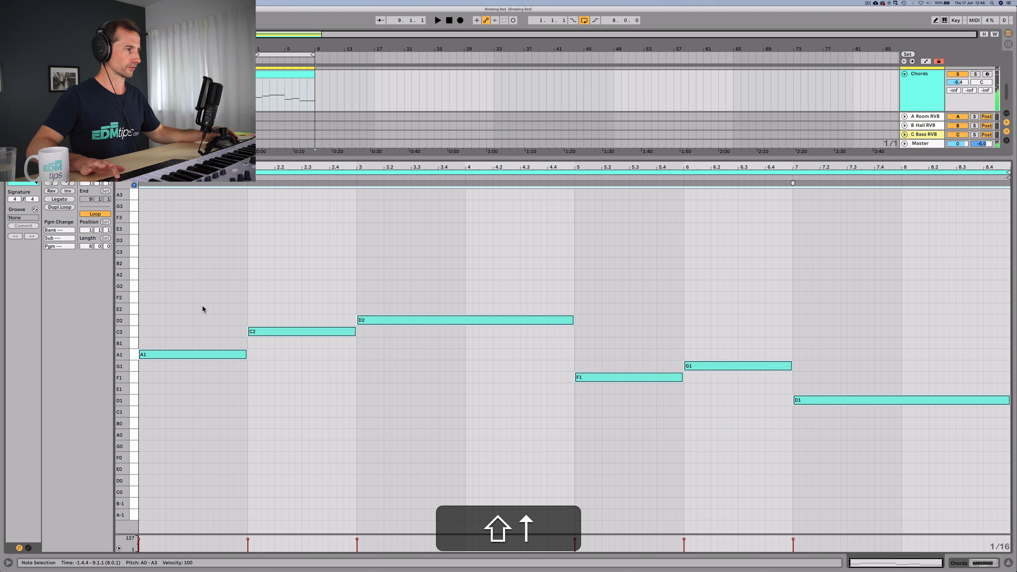
{"action": "key", "text": "shift+Up"}
{"action": "key", "text": "space"}
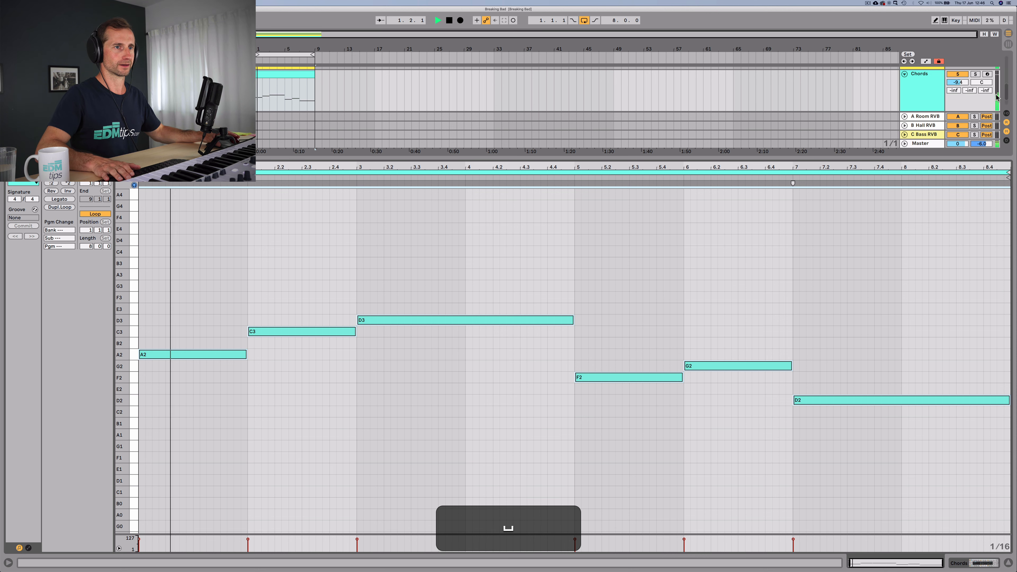
{"action": "left_click", "coordinate": [926, 80]}
{"action": "key", "text": "space"}
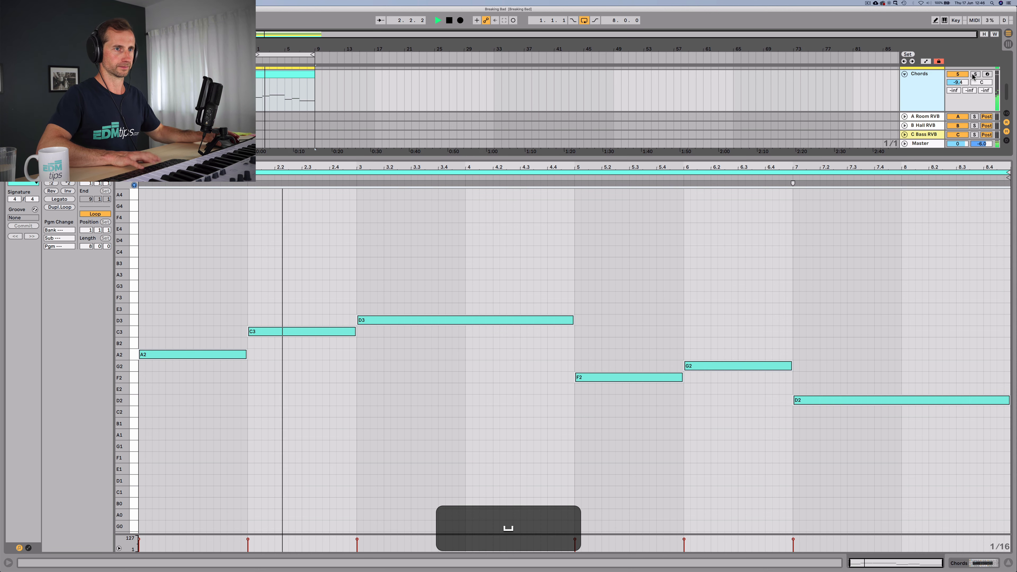
Solo the Chords track and stack C3, E3 and G3 copies above the first A2 note, auditioning the chord
{"action": "left_click", "coordinate": [977, 74]}
{"action": "left_click", "coordinate": [200, 282]}
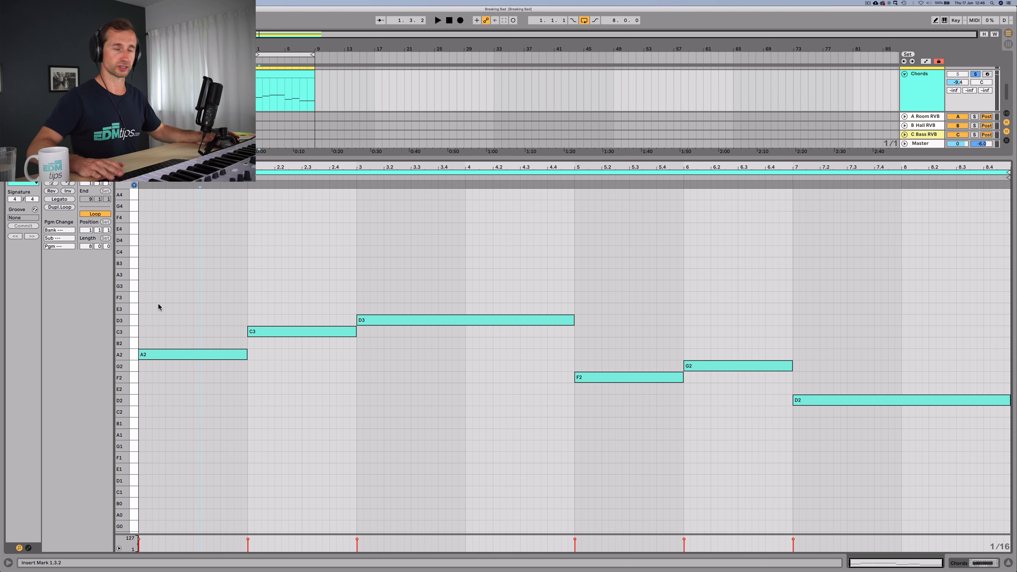
{"action": "left_click", "coordinate": [185, 355]}
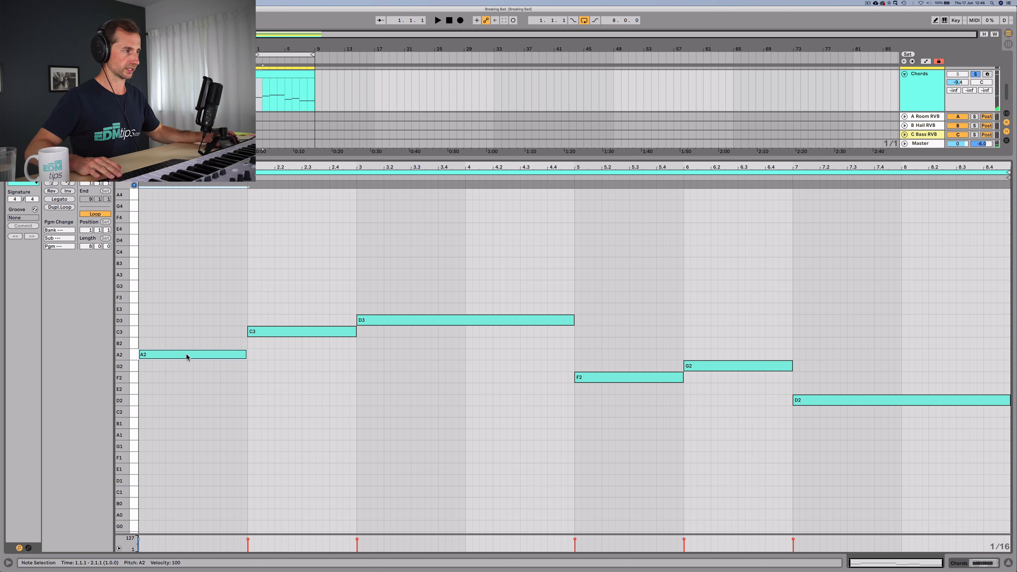
{"action": "left_click_drag", "start_coordinate": [179, 354], "coordinate": [178, 286]}
{"action": "key", "text": "space"}
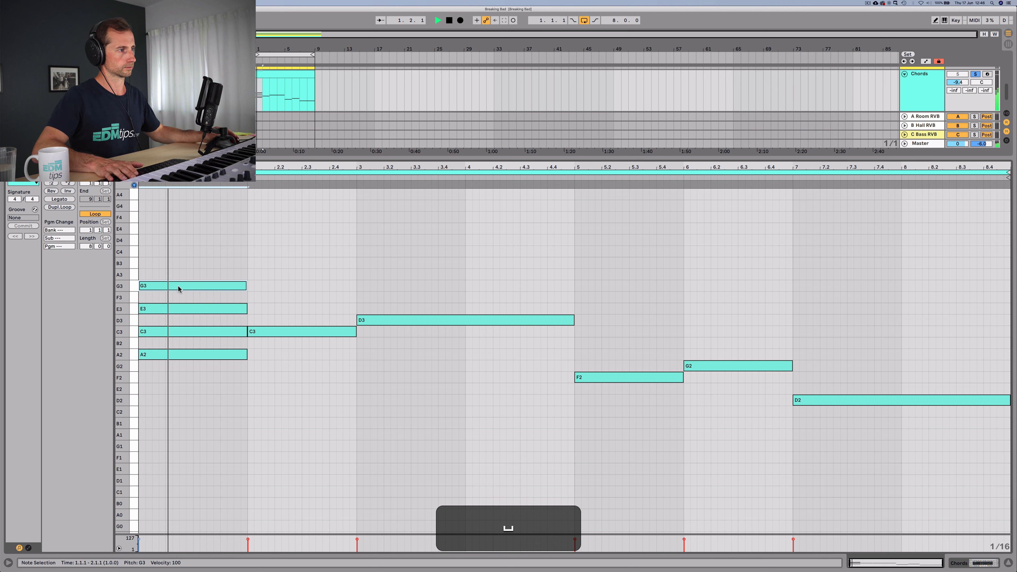
{"action": "key", "text": "space"}
Try raising the first chord's C3 note to D3, audition it, and return the note to C3
{"action": "left_click", "coordinate": [172, 331]}
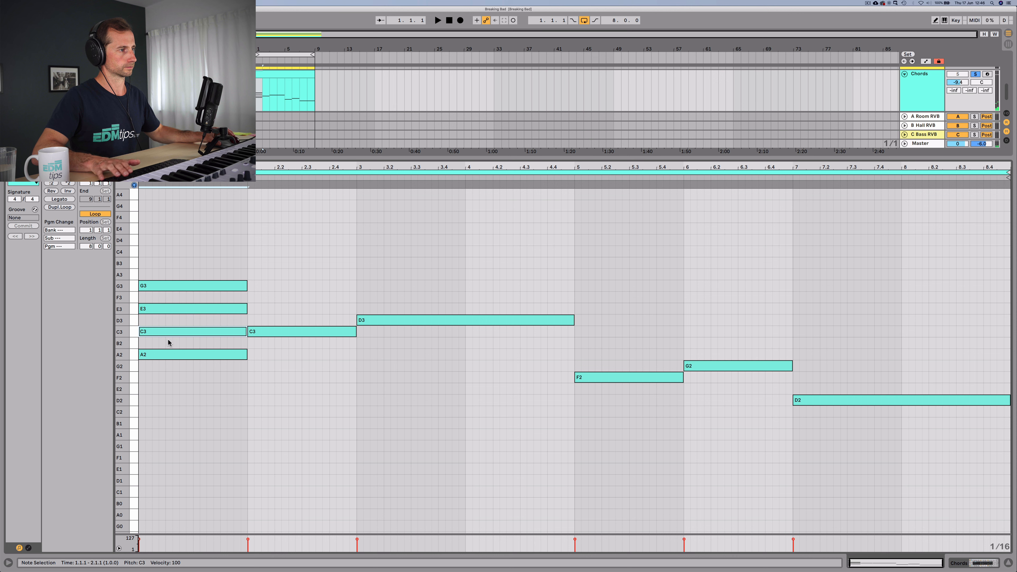
{"action": "key", "text": "Up"}
{"action": "key", "text": "Up"}
{"action": "key", "text": "space"}
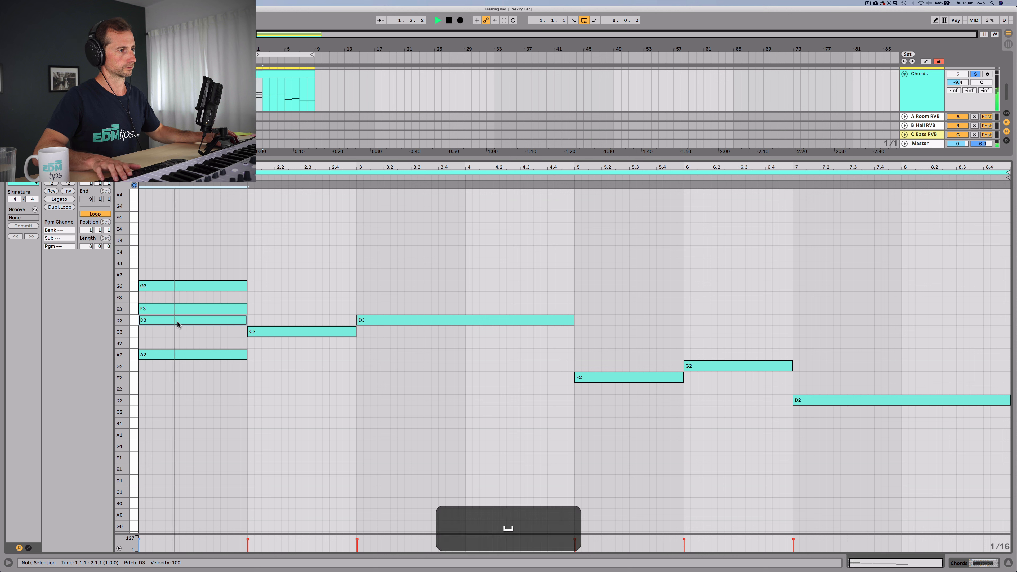
{"action": "key", "text": "Down"}
{"action": "key", "text": "Down"}
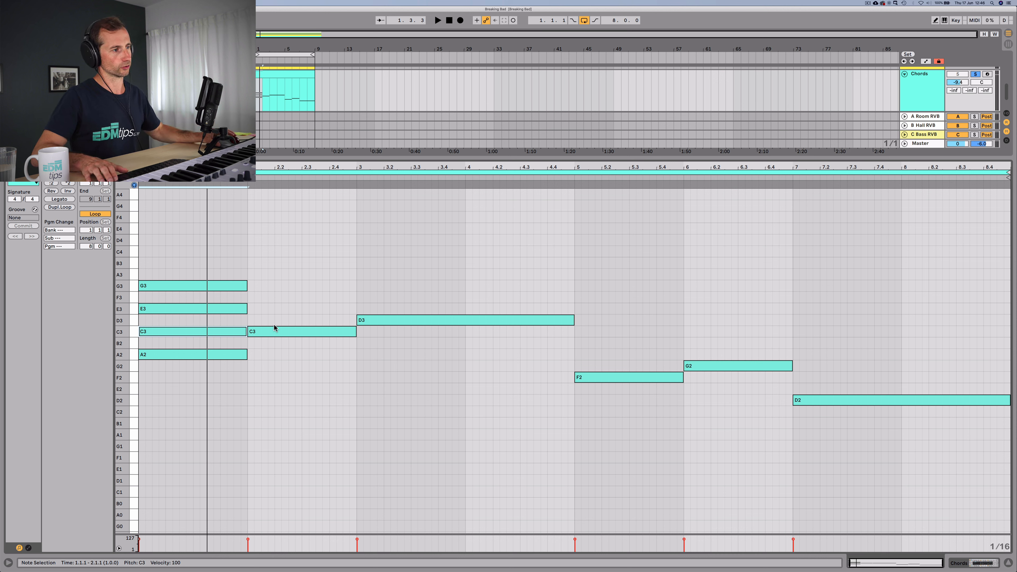
Build the bar 2 chord by stacking E3, G3 and B3 copies above the C3 note, and play it back
{"action": "left_click_drag", "start_coordinate": [276, 331], "coordinate": [281, 307]}
{"action": "key", "text": "alt+Left"}
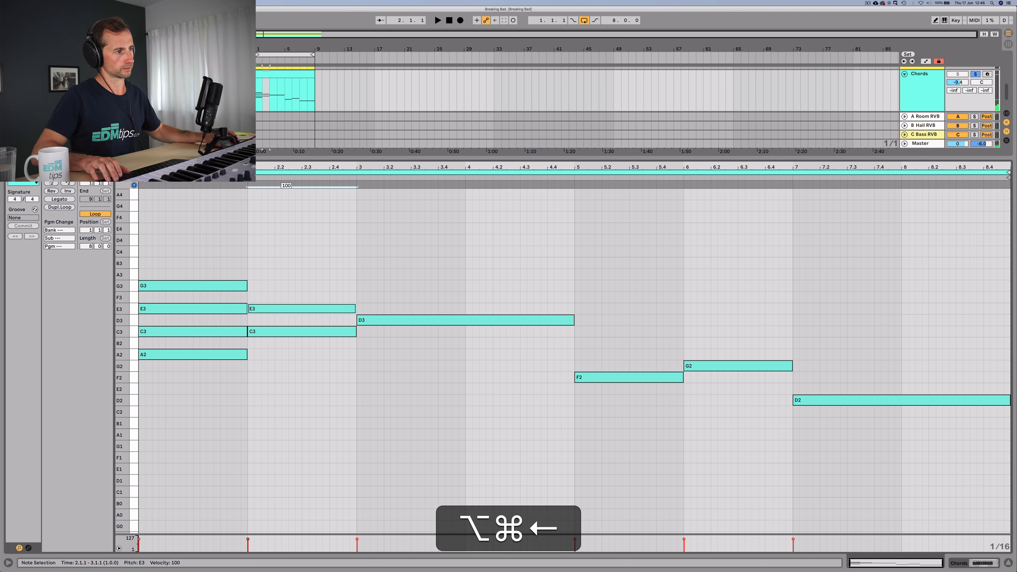
{"action": "key", "text": "super+z"}
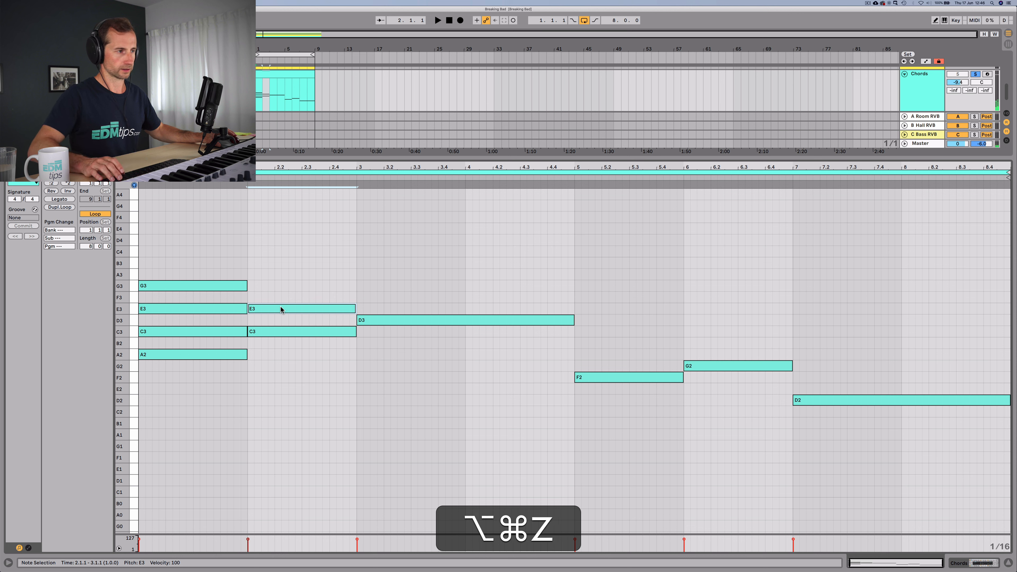
{"action": "left_click_drag", "start_coordinate": [281, 309], "coordinate": [283, 262]}
{"action": "key", "text": "alt+Left"}
{"action": "key", "text": "alt+super+Left"}
{"action": "key", "text": "space"}
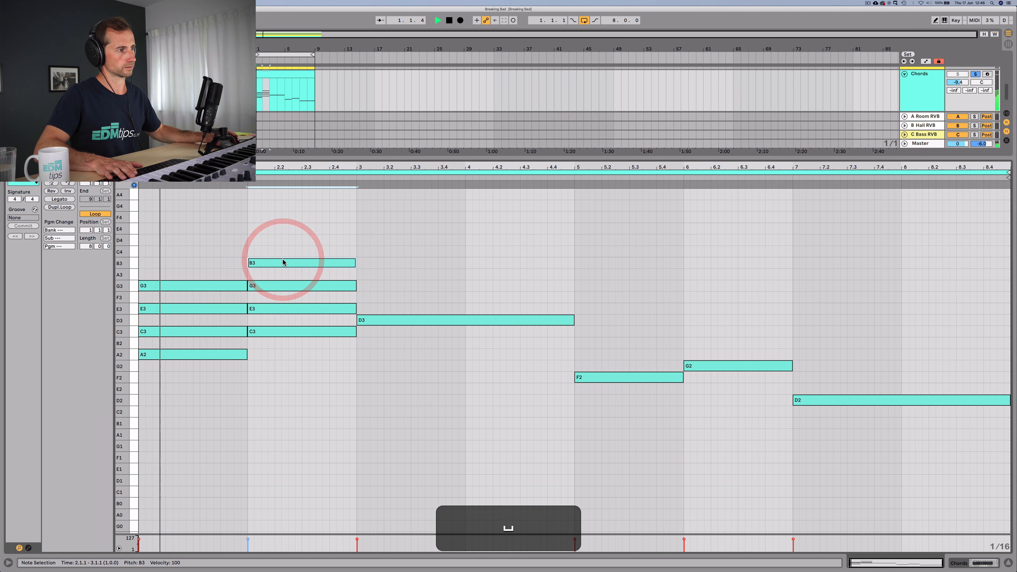
{"action": "left_click", "coordinate": [335, 378]}
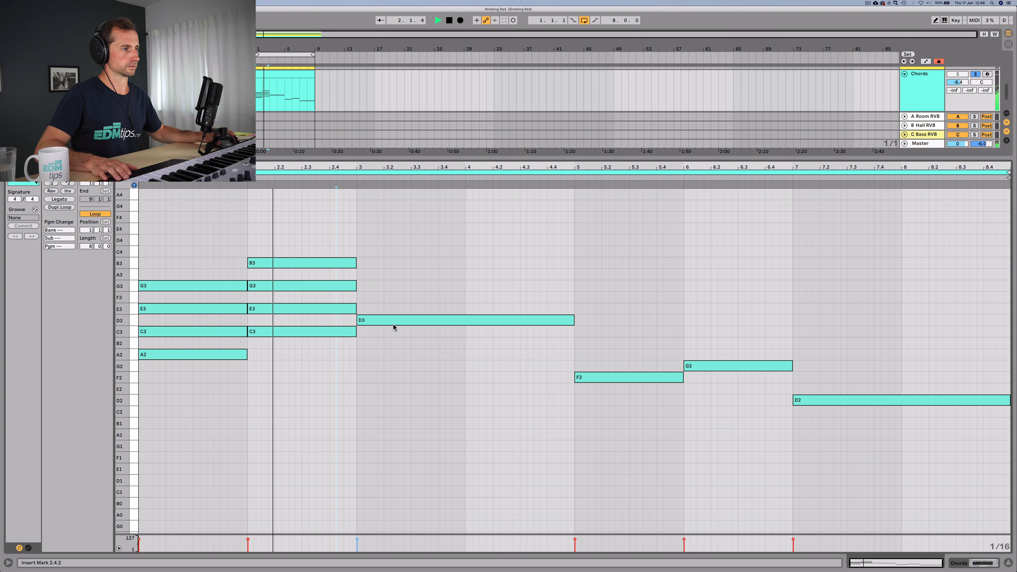
Build the bar 3 chord by stacking F3, A3 and C4 copies above the long D3 note, and audition it
{"action": "key", "text": "alt+space"}
{"action": "left_click", "coordinate": [404, 319]}
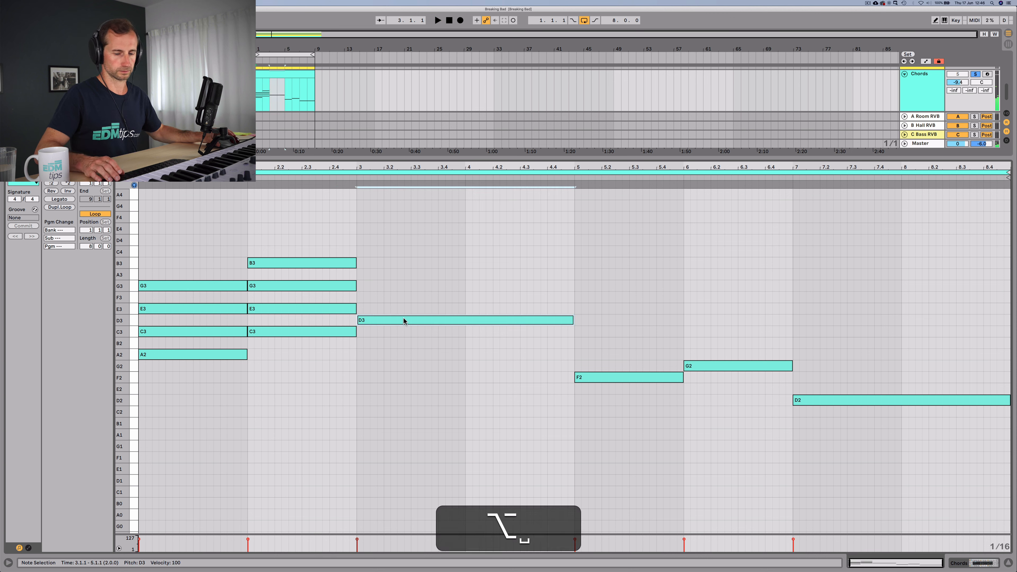
{"action": "left_click_drag", "start_coordinate": [403, 320], "coordinate": [404, 252]}
{"action": "key", "text": "alt+space"}
{"action": "left_click", "coordinate": [417, 401]}
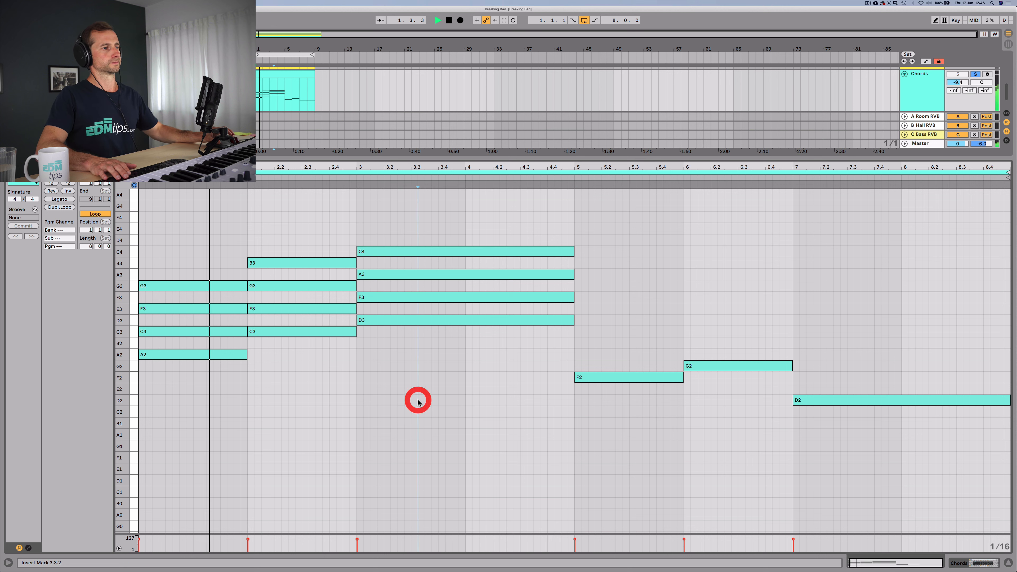
{"action": "key", "text": "shift"}
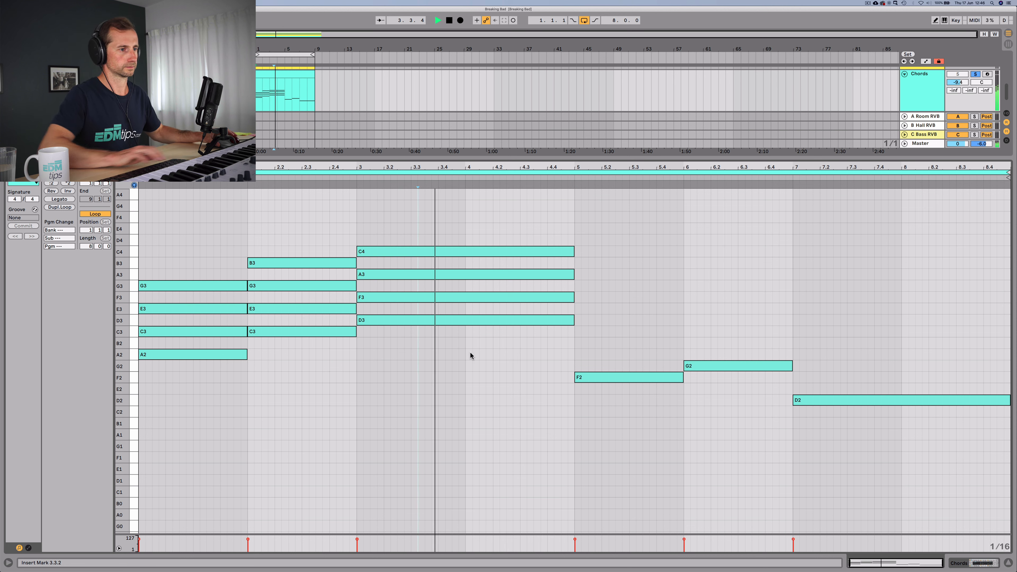
{"action": "key", "text": "space"}
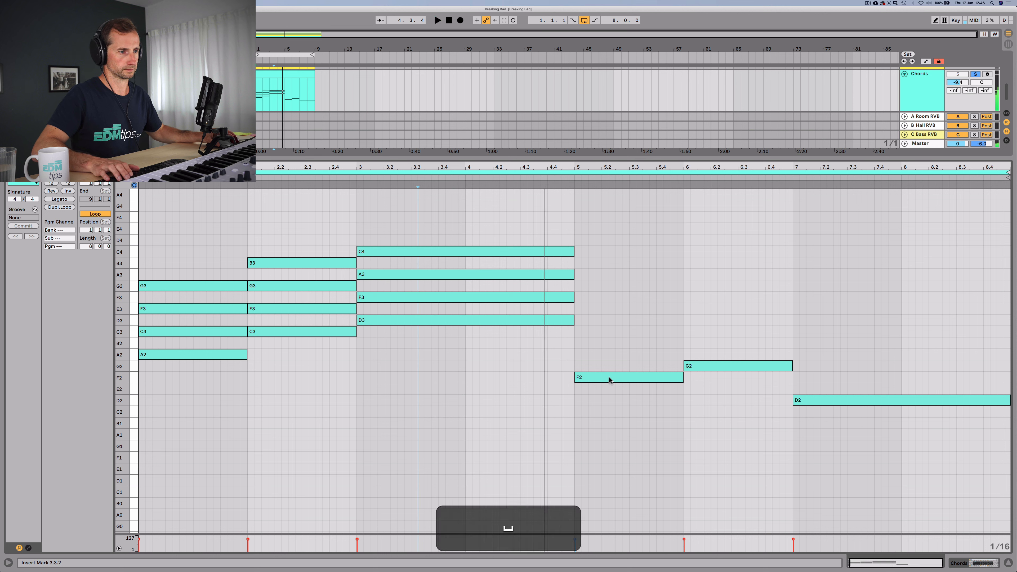
Stack A2, C3 and E3 above the bar 5 F2 note, and B2, D3 and G3 above the bar 6 G2 note
{"action": "left_click", "coordinate": [609, 378]}
{"action": "left_click_drag", "start_coordinate": [608, 377], "coordinate": [610, 304]}
{"action": "key", "text": "Down"}
{"action": "left_click_drag", "start_coordinate": [712, 367], "coordinate": [714, 288]}
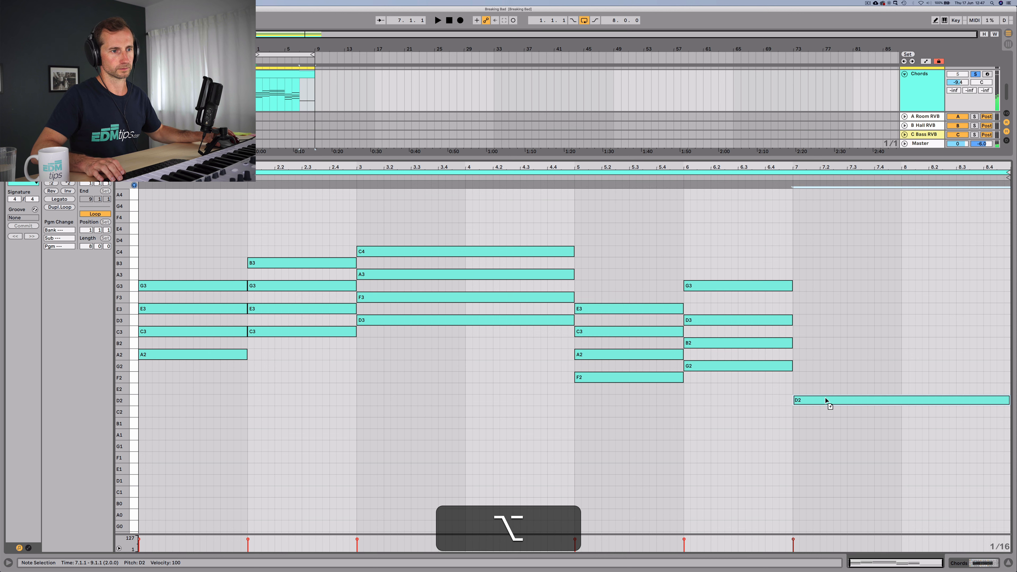
Stack F2, A2 and C3 copies above the final D2 note in bar 7 and play the whole progression
{"action": "left_click_drag", "start_coordinate": [826, 400], "coordinate": [829, 335]}
{"action": "left_click", "coordinate": [829, 330], "text": "alt"}
{"action": "key", "text": "alt+Left"}
{"action": "left_click", "coordinate": [831, 355]}
{"action": "key", "text": "space"}
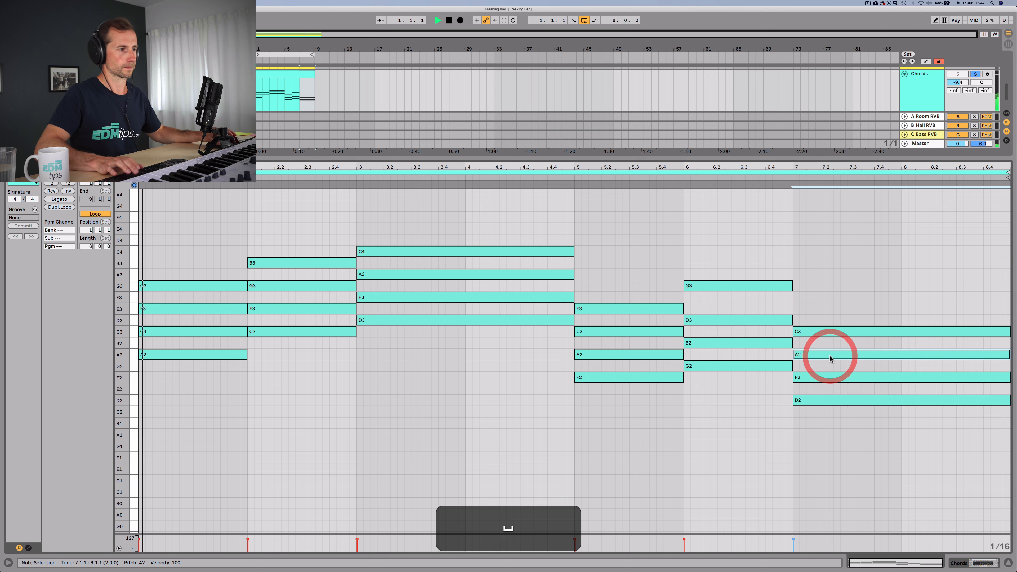
{"action": "left_click", "coordinate": [446, 444]}
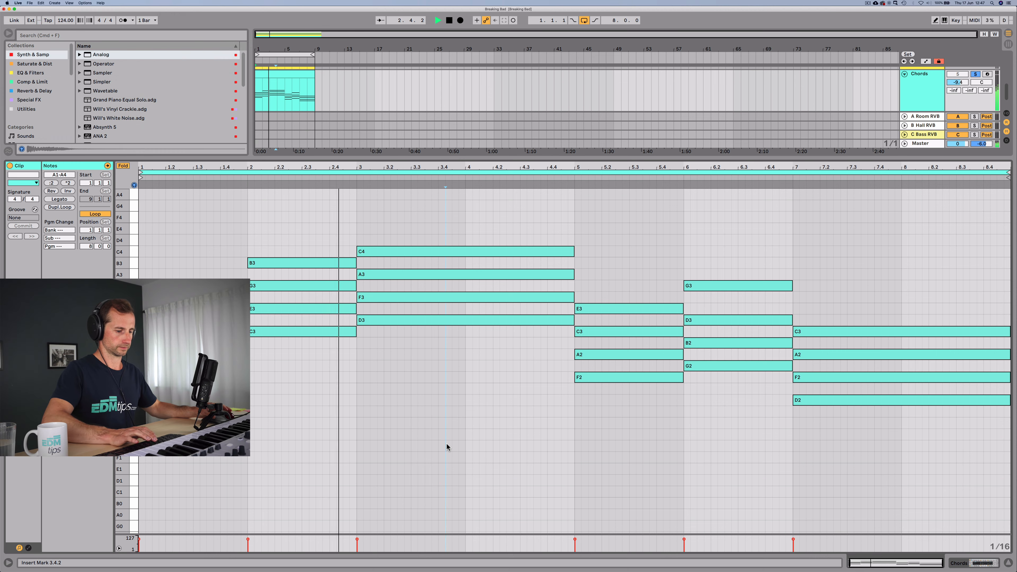
Set the Chords synth's Amp1 release to 2.33 s and Amp2 release to 3.18 s while the loop plays
{"action": "key", "text": "shift+Tab"}
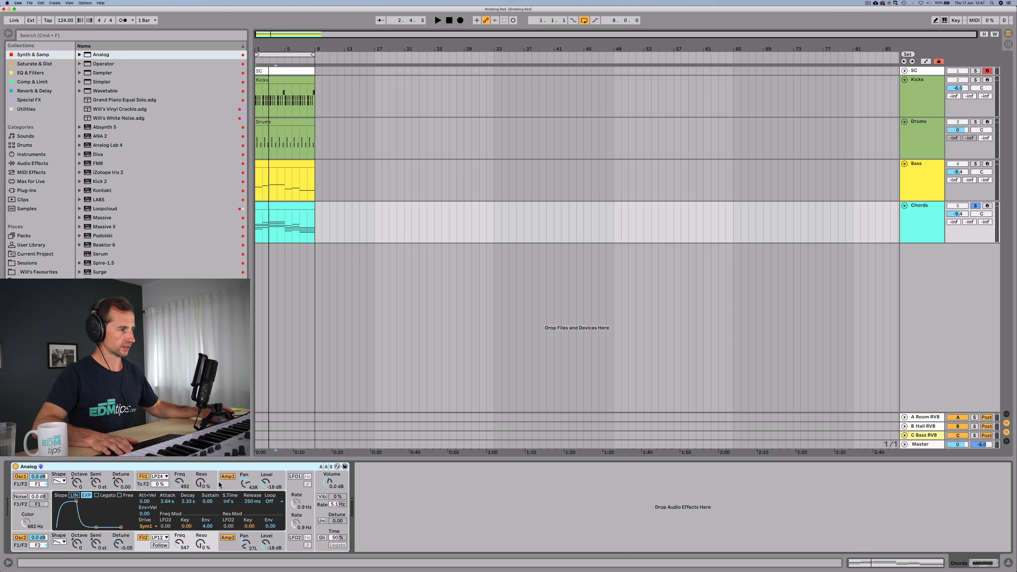
{"action": "left_click", "coordinate": [228, 476]}
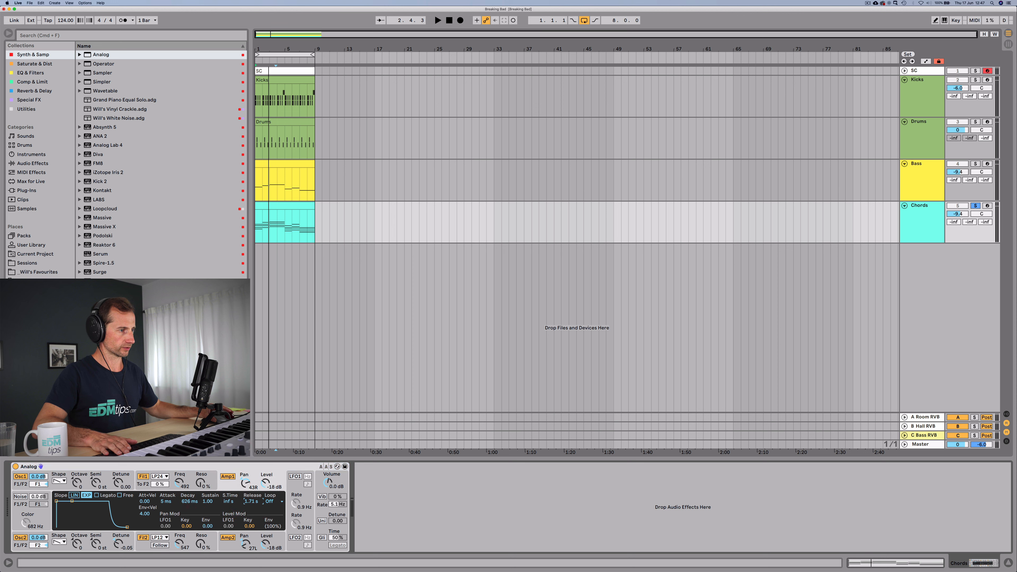
{"action": "key", "text": "space"}
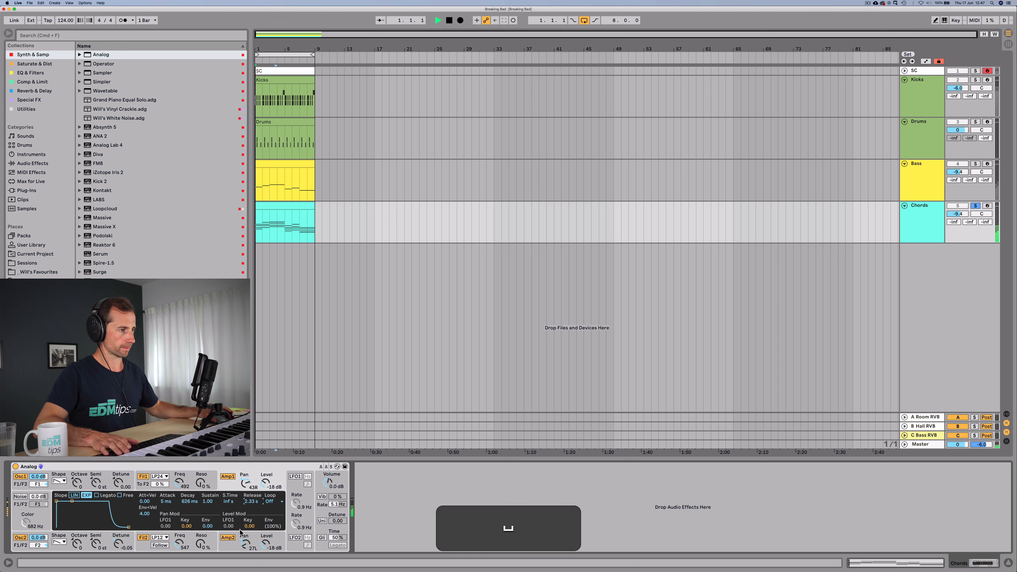
{"action": "left_click", "coordinate": [227, 537]}
{"action": "left_click_drag", "start_coordinate": [251, 501], "coordinate": [254, 505]}
{"action": "left_click", "coordinate": [212, 479]}
{"action": "left_click", "coordinate": [227, 537]}
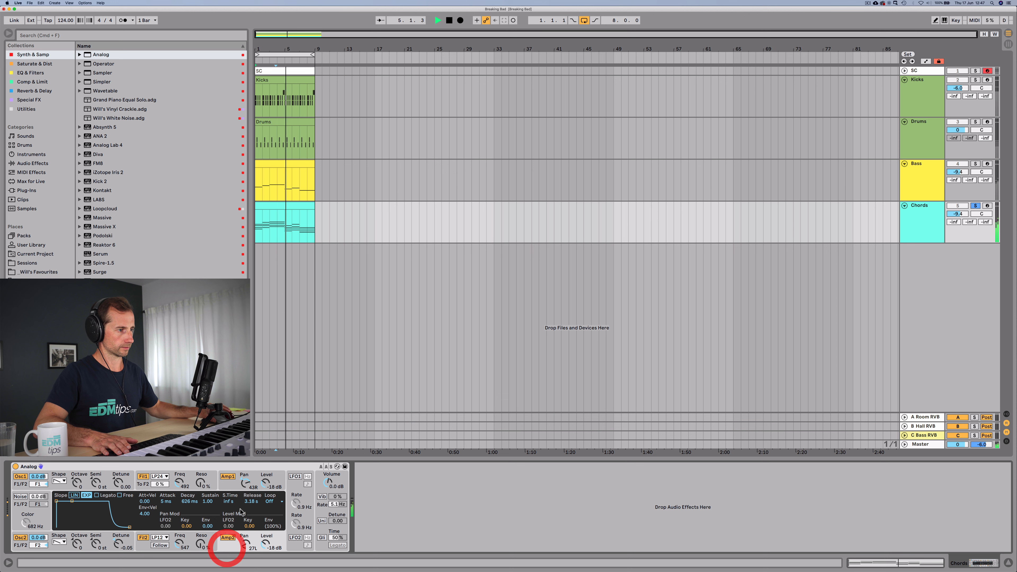
Lengthen the Chords synth's Fil2 envelope release to about 2.8 s
{"action": "left_click", "coordinate": [216, 539]}
{"action": "left_click_drag", "start_coordinate": [253, 501], "coordinate": [252, 503]}
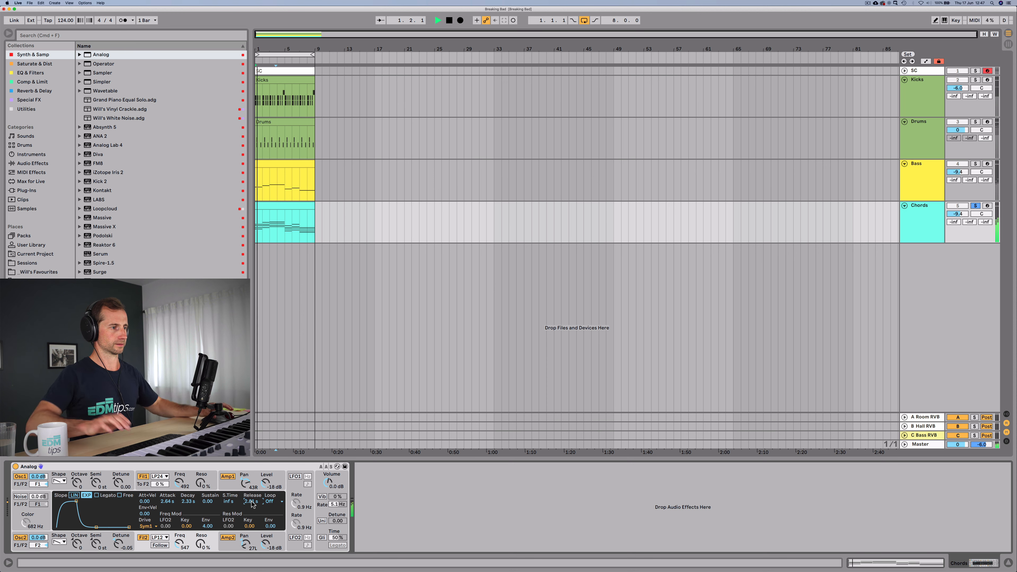
{"action": "left_click_drag", "start_coordinate": [253, 501], "coordinate": [253, 497]}
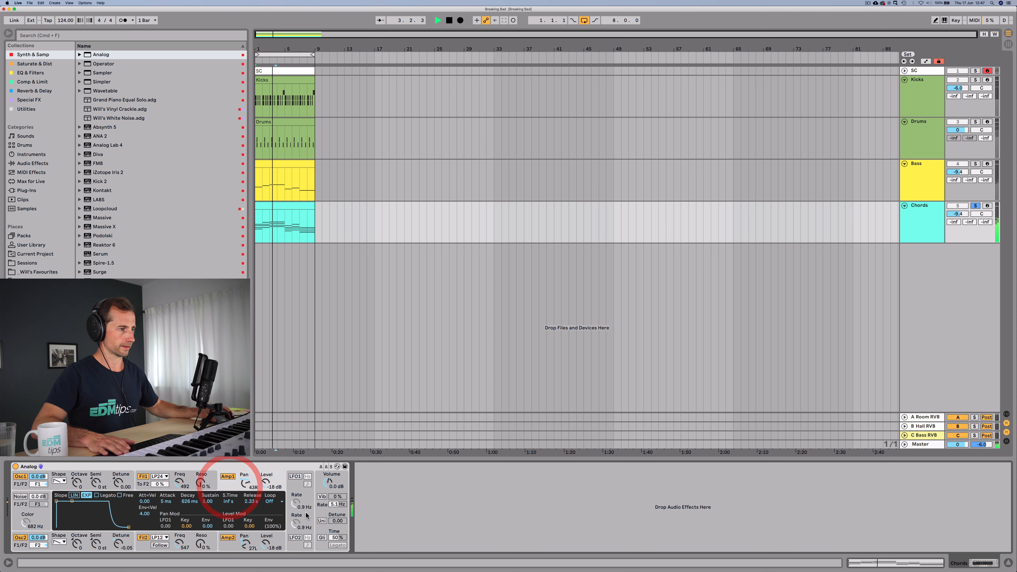
Enable unison on the Chords synth with a detune of 37.50 and raise its voices to 16
{"action": "left_click", "coordinate": [309, 496]}
{"action": "left_click", "coordinate": [322, 521]}
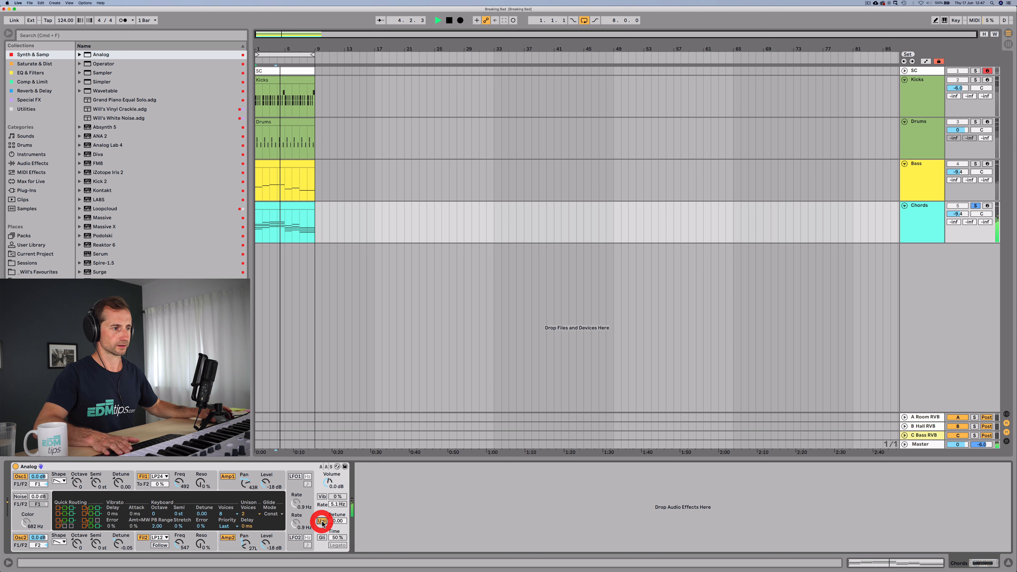
{"action": "key", "text": "space"}
{"action": "key", "text": "space"}
{"action": "left_click_drag", "start_coordinate": [334, 520], "coordinate": [334, 470]}
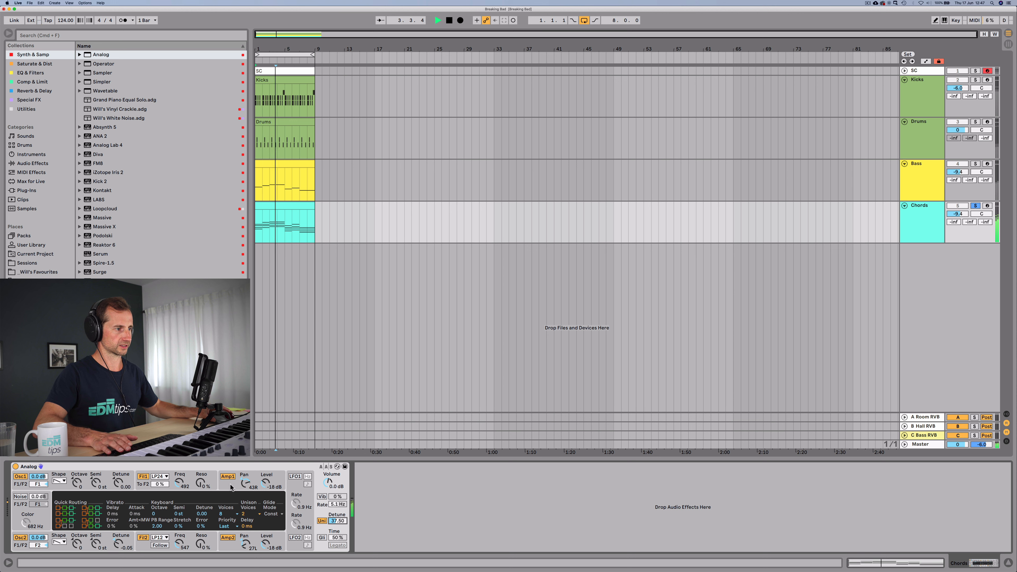
{"action": "left_click", "coordinate": [227, 513]}
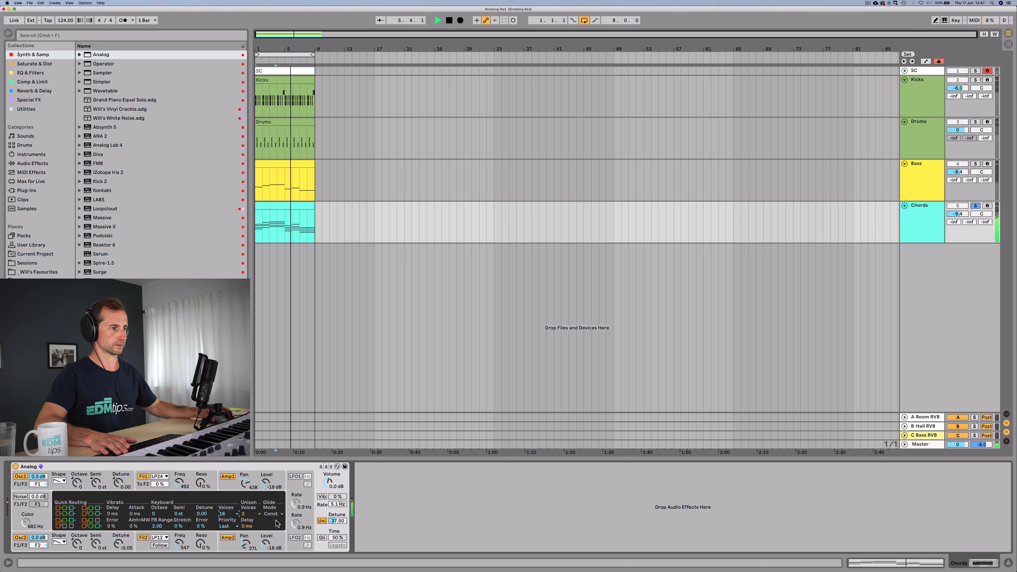
Review the Amp1 envelope and set the Chords synth's Amp2 release to 2.99 s
{"action": "left_click", "coordinate": [227, 476]}
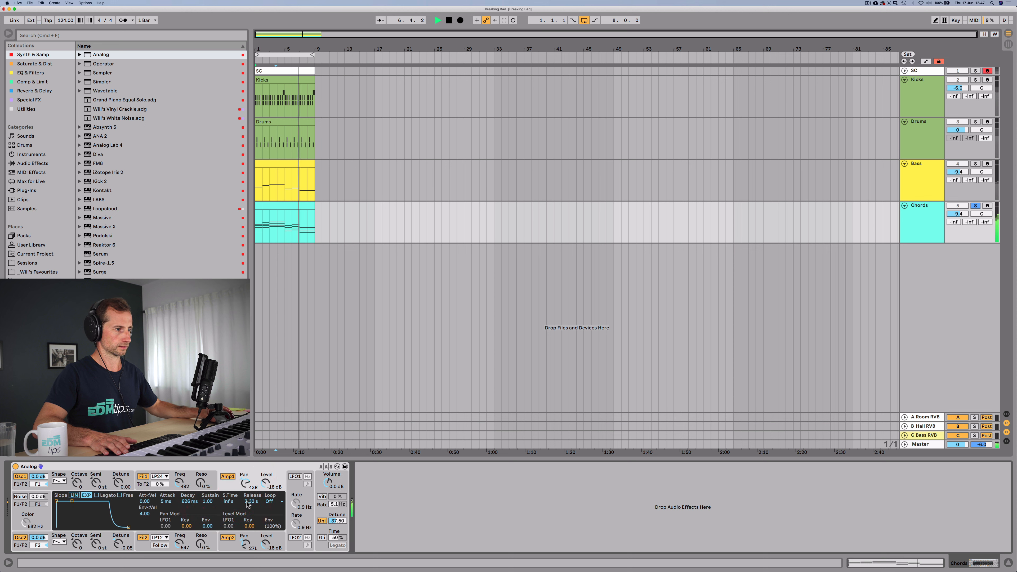
{"action": "left_click", "coordinate": [227, 537]}
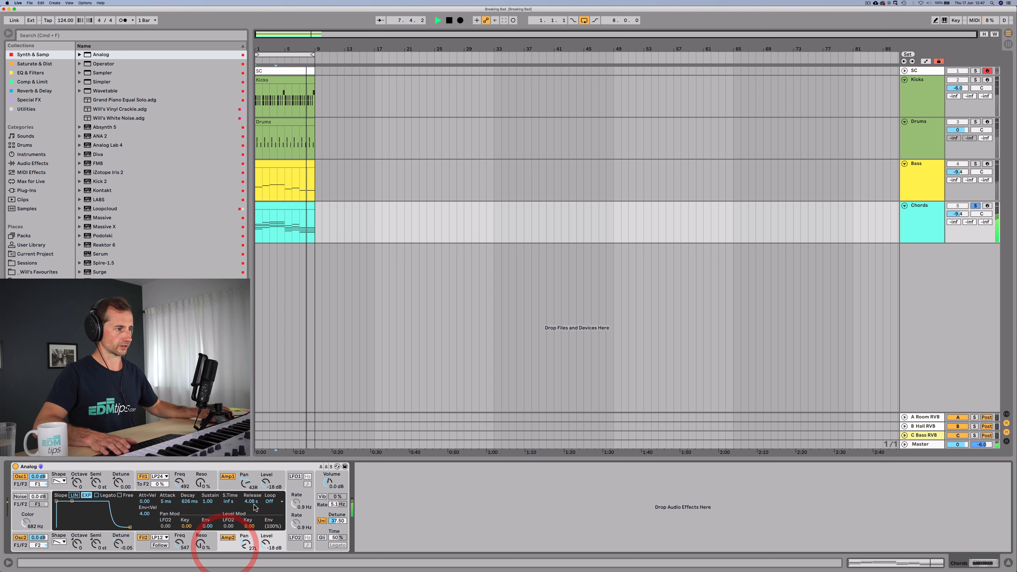
{"action": "left_click_drag", "start_coordinate": [255, 501], "coordinate": [255, 508]}
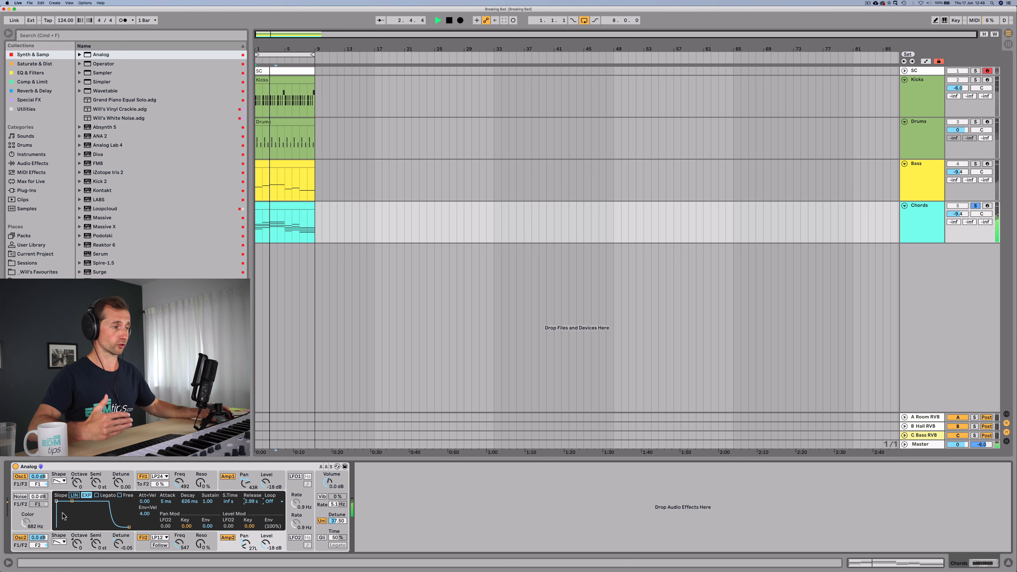
Solo the Bass together with the Chords to hear them combined, and clear the solos to hear the full mix
{"action": "key", "text": "super"}
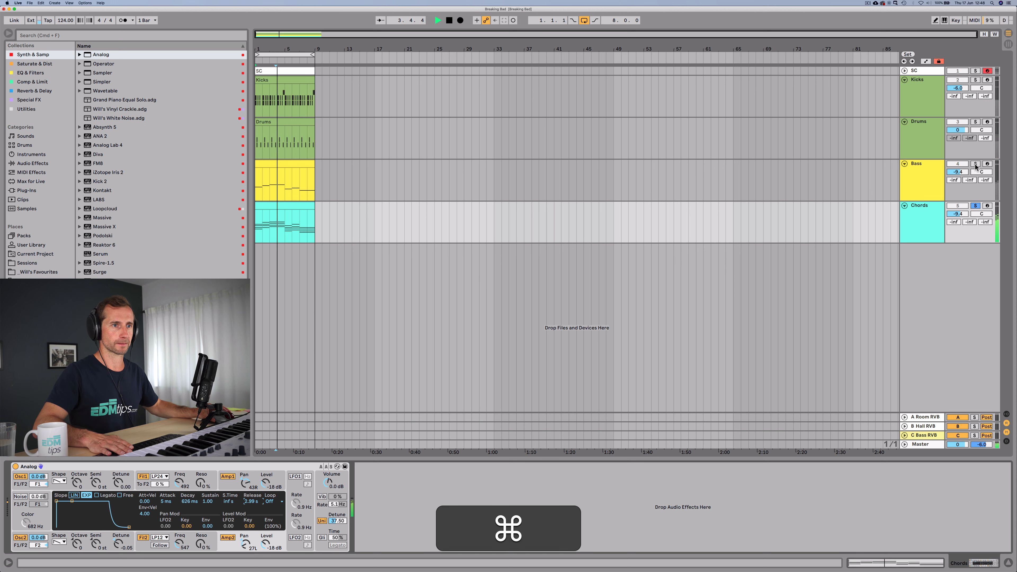
{"action": "left_click", "coordinate": [975, 164], "text": "super"}
{"action": "left_click", "coordinate": [923, 177]}
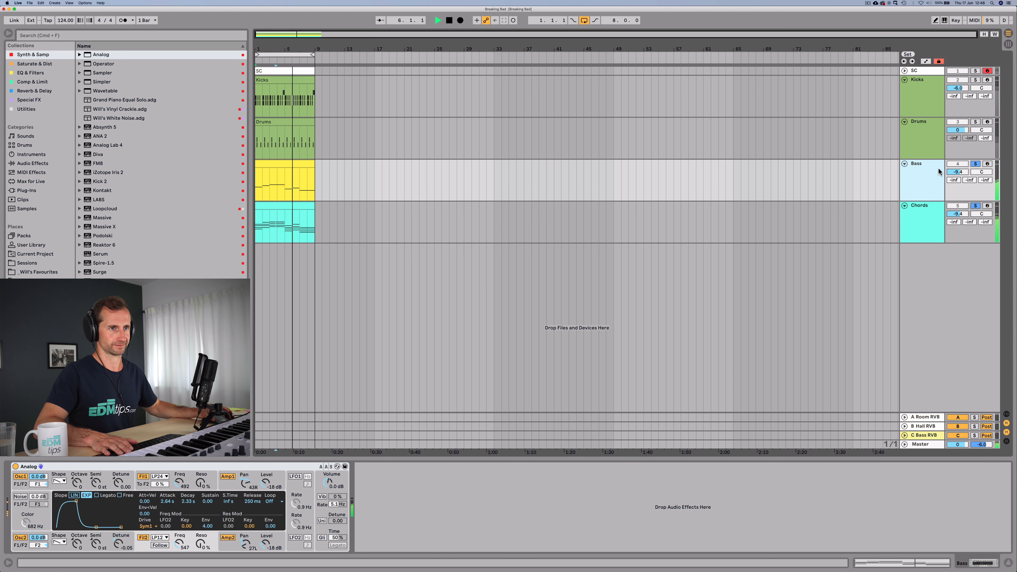
{"action": "left_click", "coordinate": [975, 164]}
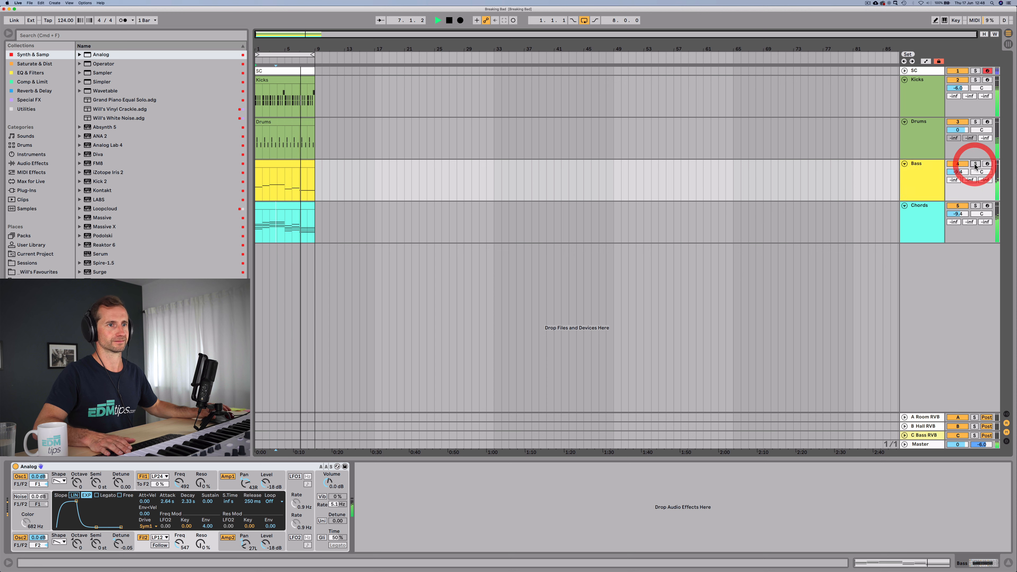
Select the Bass track, stop playback and save the set
{"action": "left_click", "coordinate": [918, 177]}
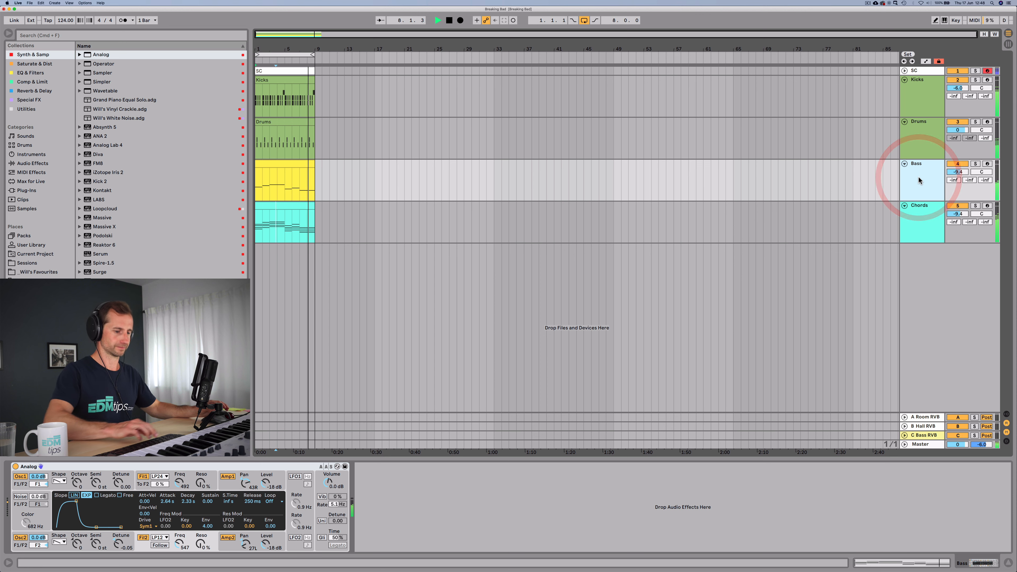
{"action": "key", "text": "a"}
{"action": "key", "text": "a"}
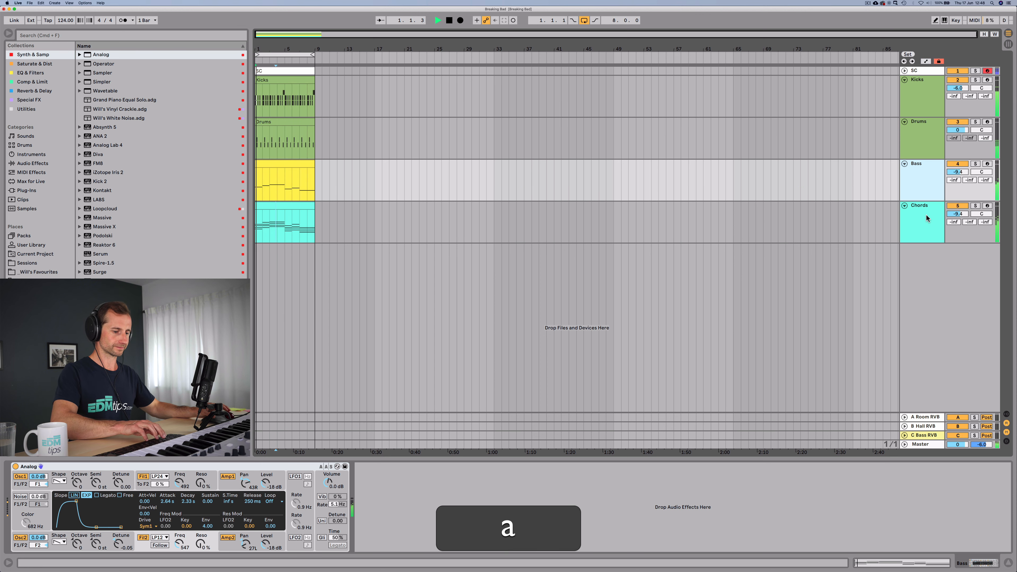
{"action": "key", "text": "space"}
{"action": "key", "text": "super+s"}
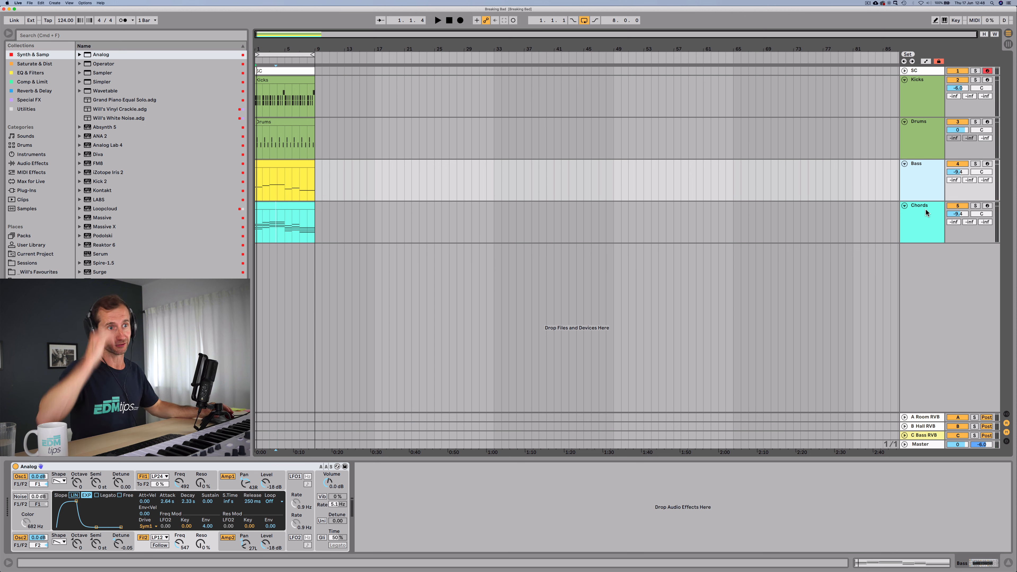
Add a Compressor from the Comp & Limit collection after the Analog synth on the Chords track
{"action": "left_click", "coordinate": [924, 181]}
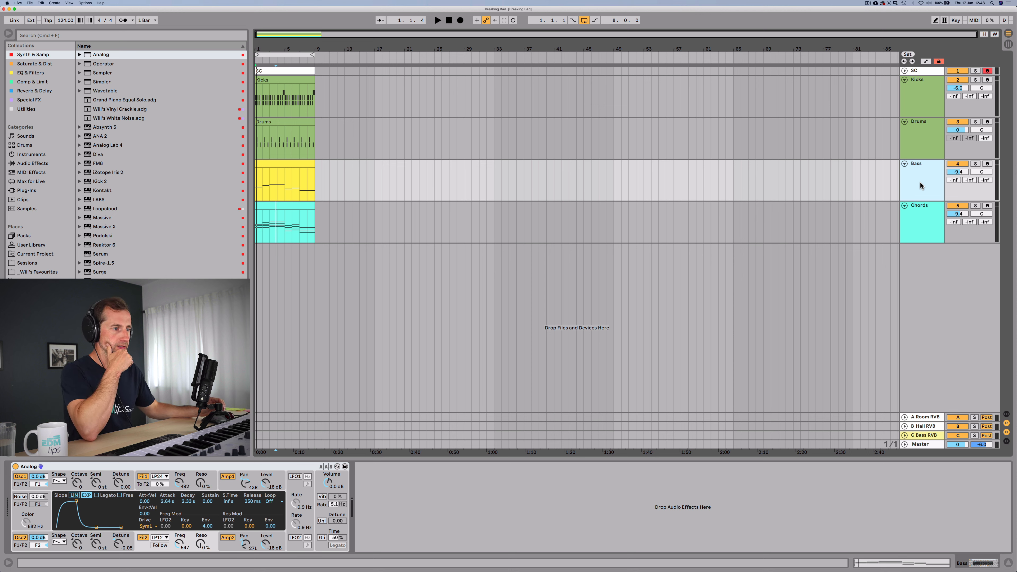
{"action": "left_click", "coordinate": [913, 207]}
{"action": "left_click", "coordinate": [32, 82]}
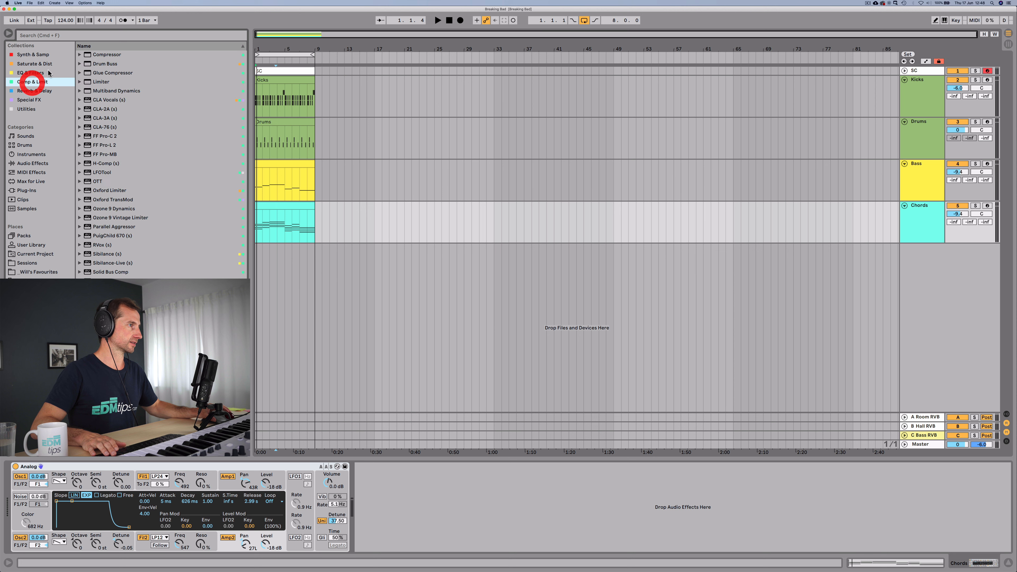
{"action": "left_click_drag", "start_coordinate": [107, 55], "coordinate": [348, 92]}
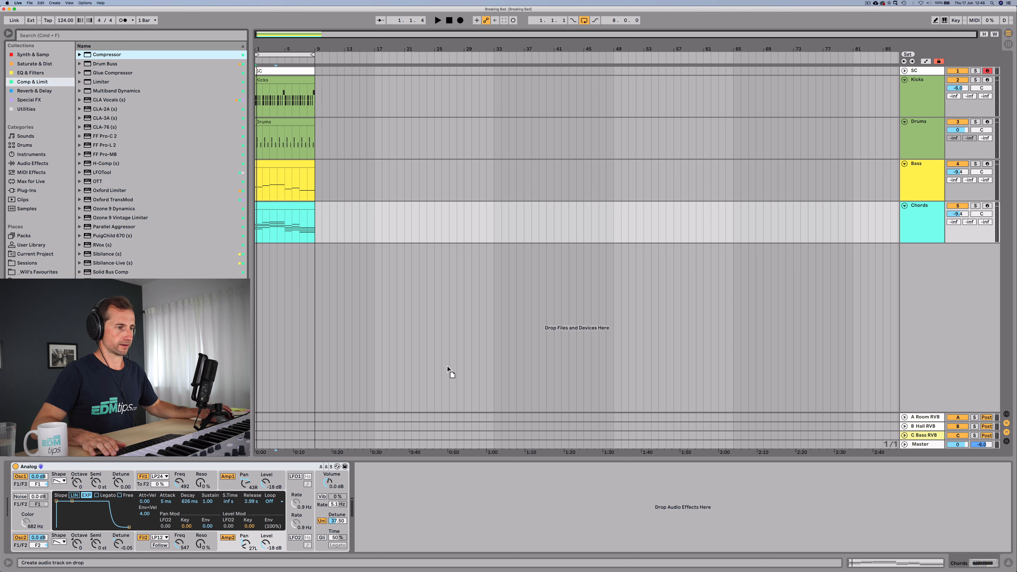
{"action": "left_click_drag", "start_coordinate": [447, 370], "coordinate": [403, 519]}
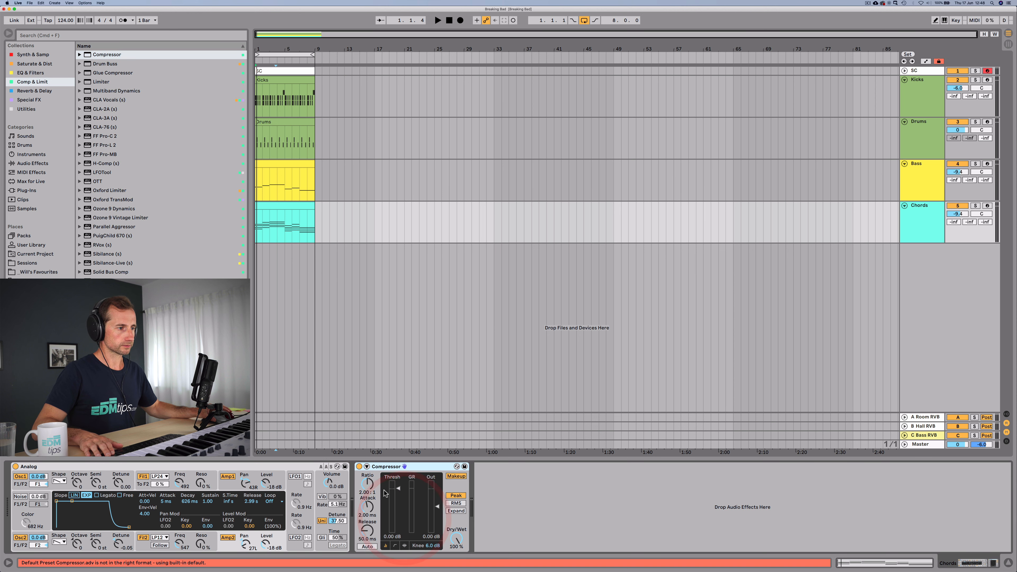
Expand the Chords Compressor's sidechain section, enable Sidechain and take its audio from the SC track
{"action": "left_click", "coordinate": [367, 467]}
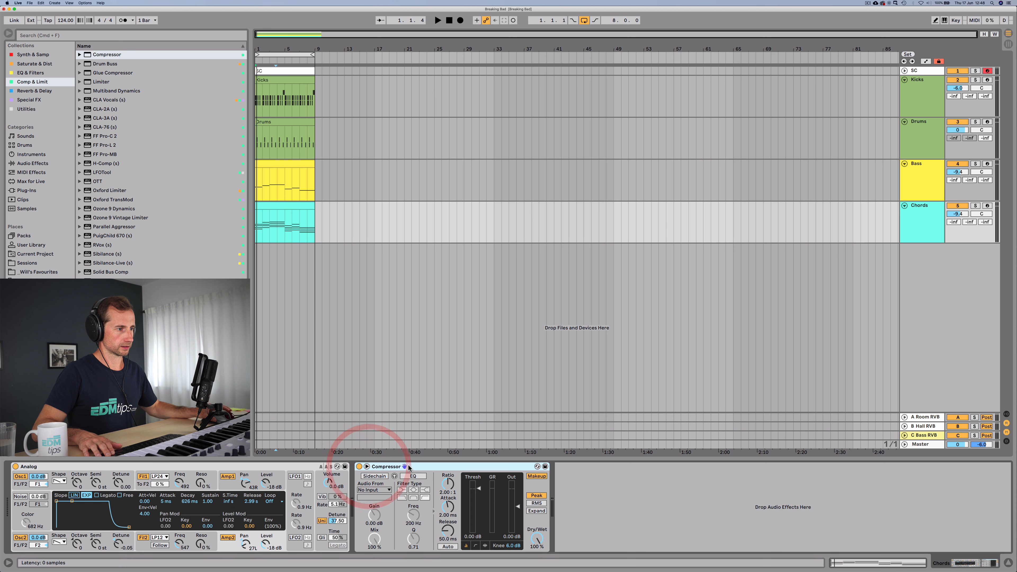
{"action": "left_click", "coordinate": [374, 476]}
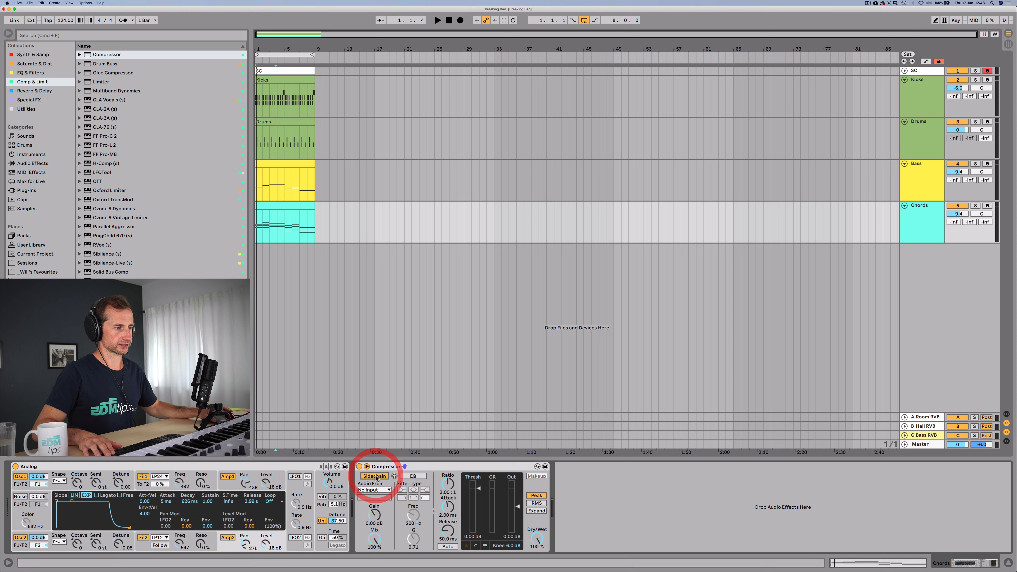
{"action": "left_click", "coordinate": [372, 490]}
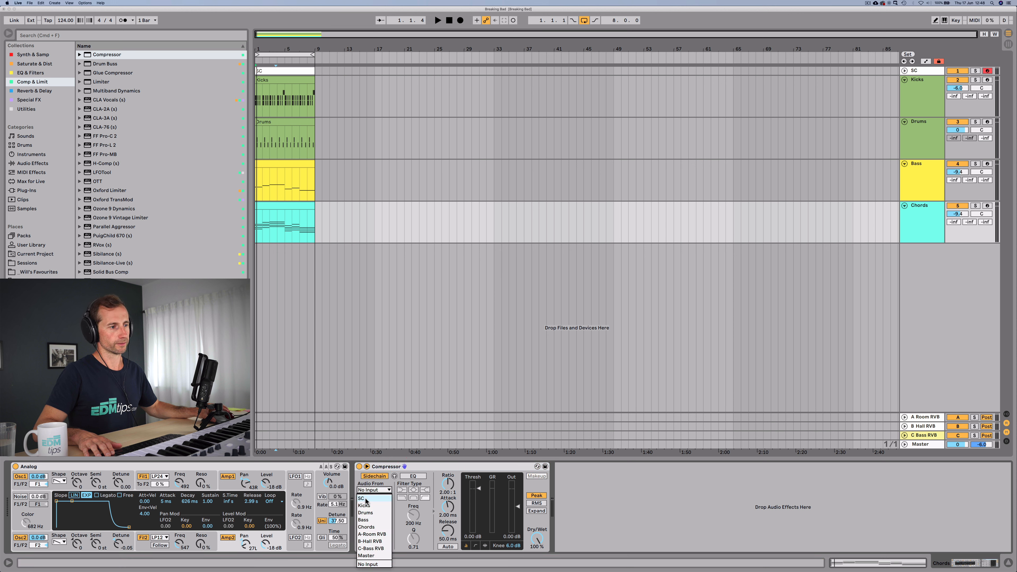
{"action": "left_click", "coordinate": [364, 498]}
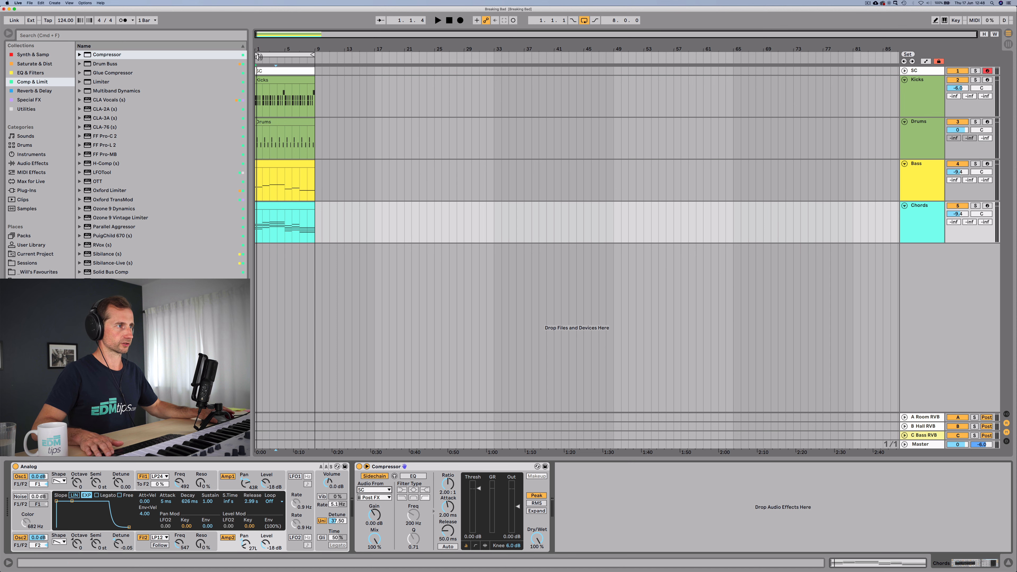
Inspect the SC track's Rim-808 note pattern and its output routing in the Arrangement
{"action": "double_click", "coordinate": [265, 69]}
{"action": "key", "text": "shift+Tab"}
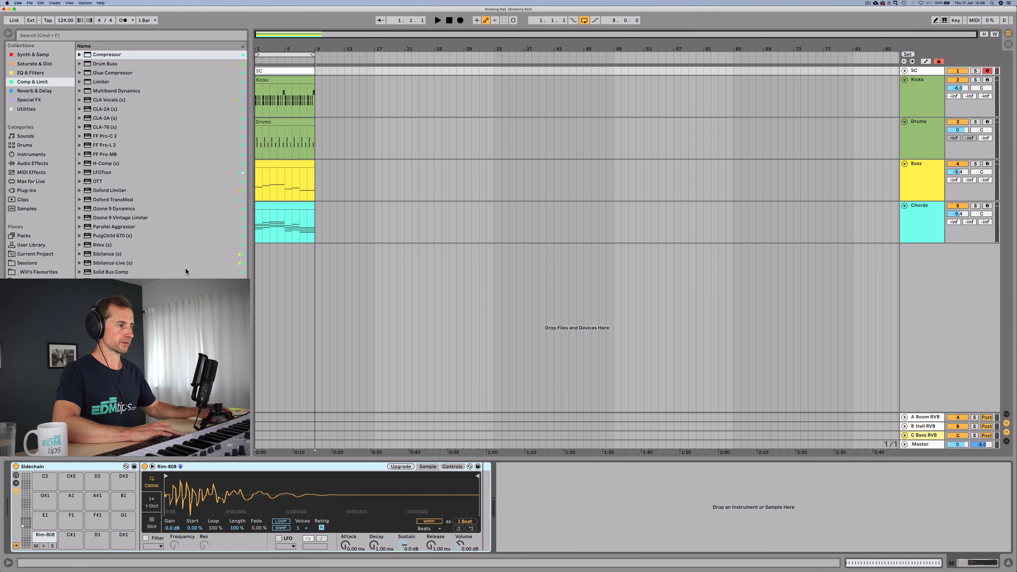
{"action": "double_click", "coordinate": [268, 70]}
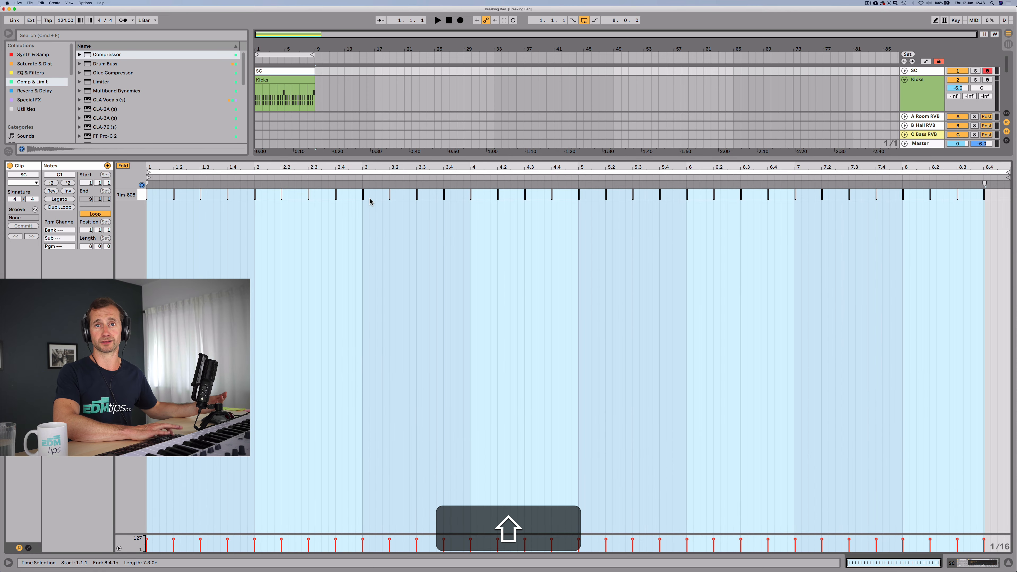
{"action": "key", "text": "shift+Tab"}
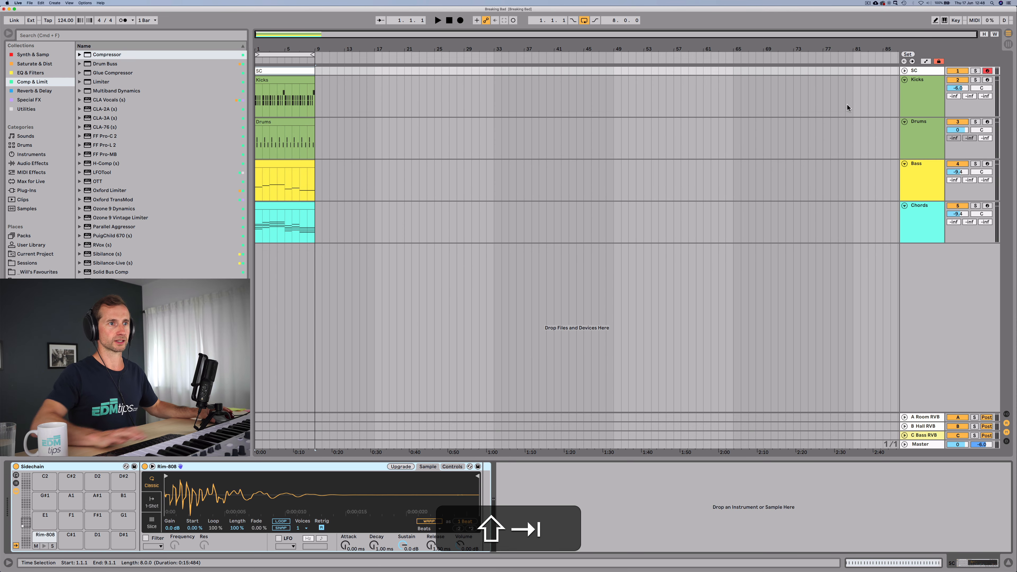
{"action": "left_click", "coordinate": [905, 70]}
{"action": "left_click", "coordinate": [1006, 413]}
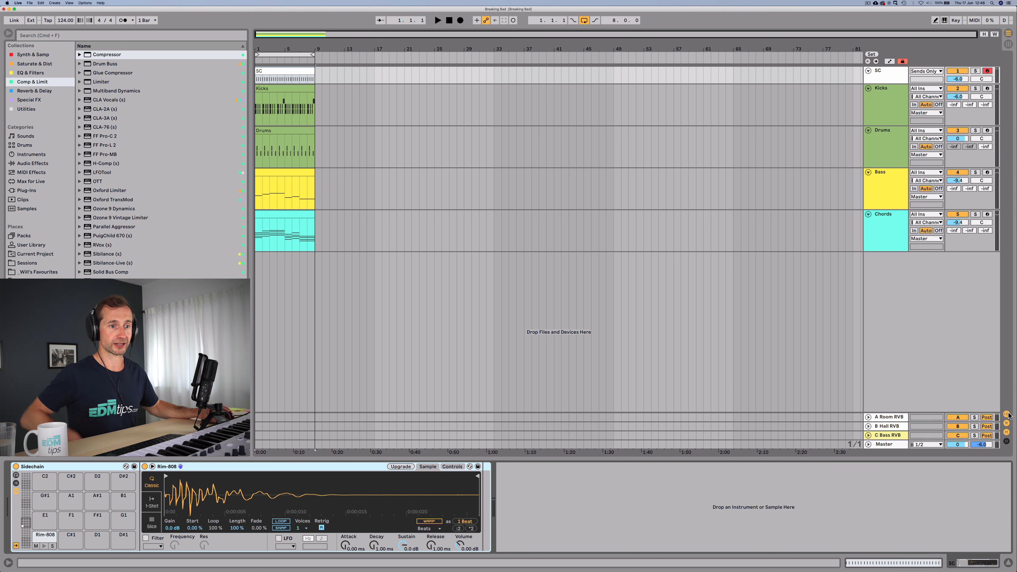
{"action": "left_click", "coordinate": [1007, 414]}
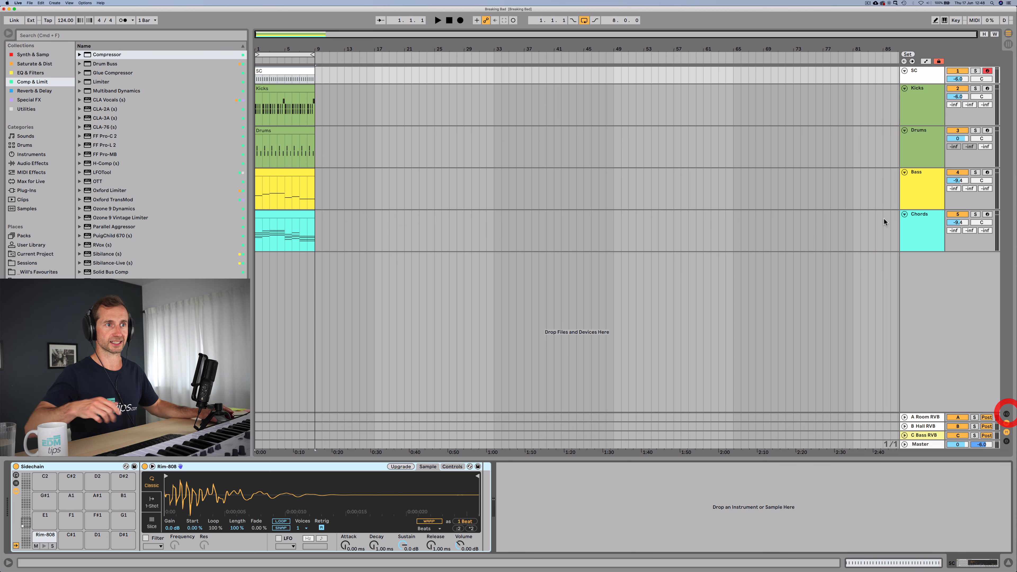
{"action": "left_click", "coordinate": [904, 71]}
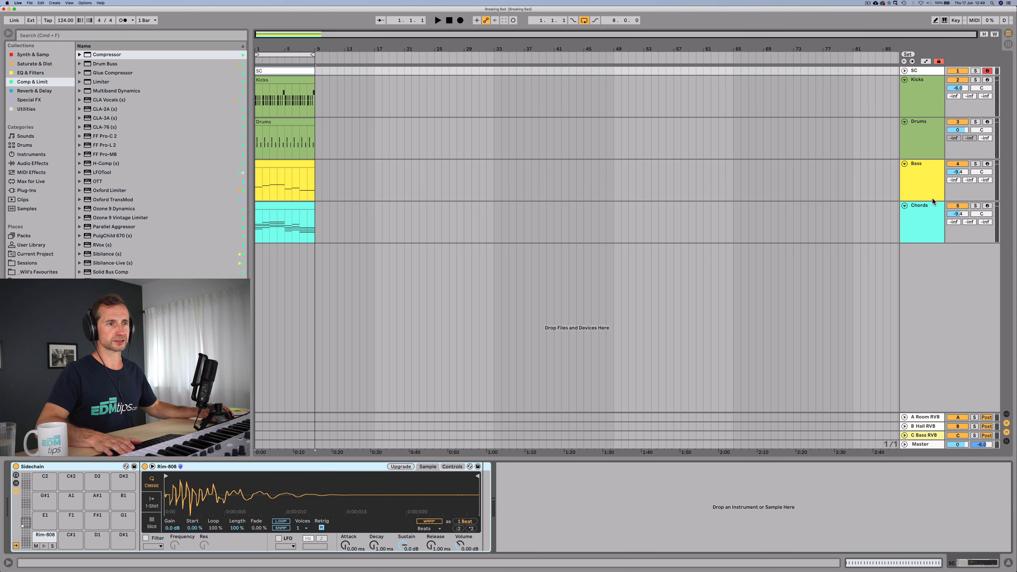
Set the Chords Compressor to a -inf dB threshold, 42.0:1 ratio, 0.01 ms attack and 85.7 ms release
{"action": "left_click", "coordinate": [930, 178]}
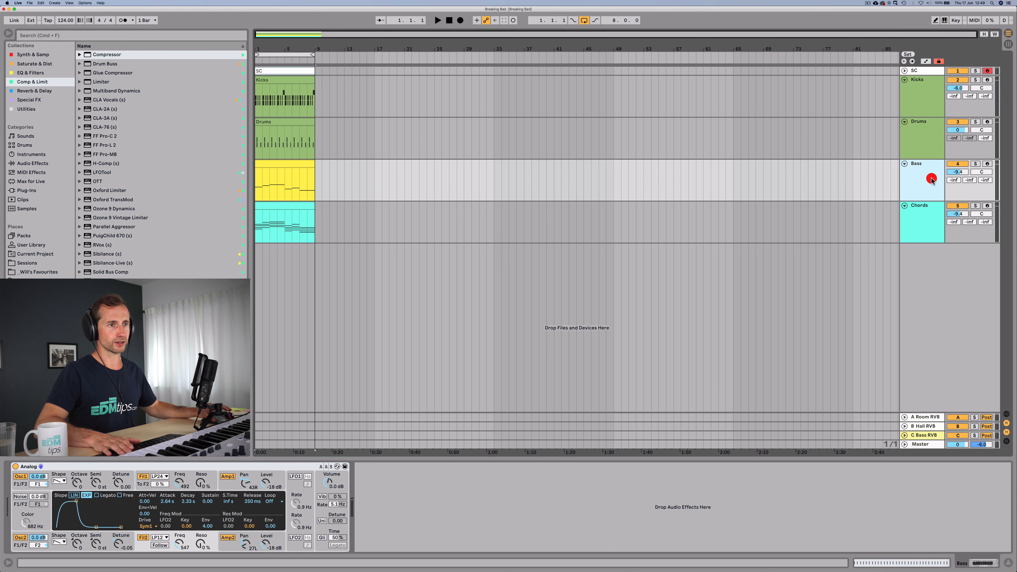
{"action": "left_click", "coordinate": [928, 238]}
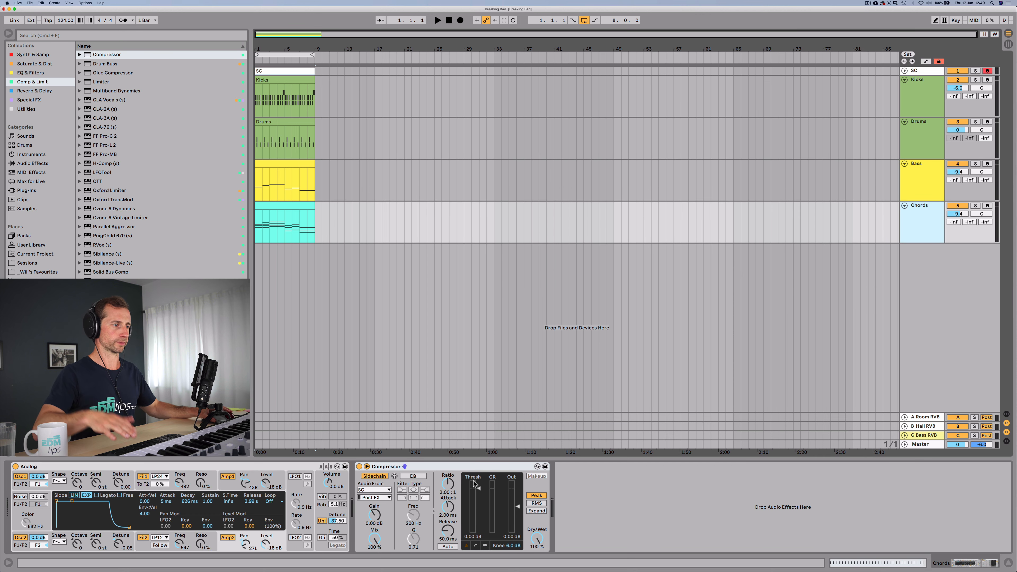
{"action": "left_click_drag", "start_coordinate": [474, 485], "coordinate": [475, 532]}
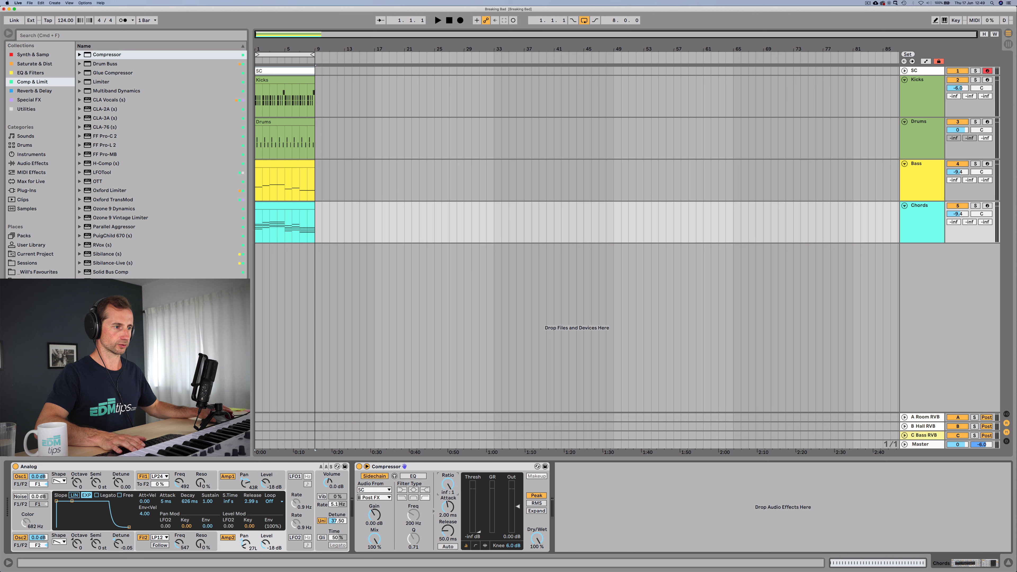
Play the loop, solo the Chords to hear the sidechain pumping, and stop playback and clear the solo
{"action": "key", "text": "space"}
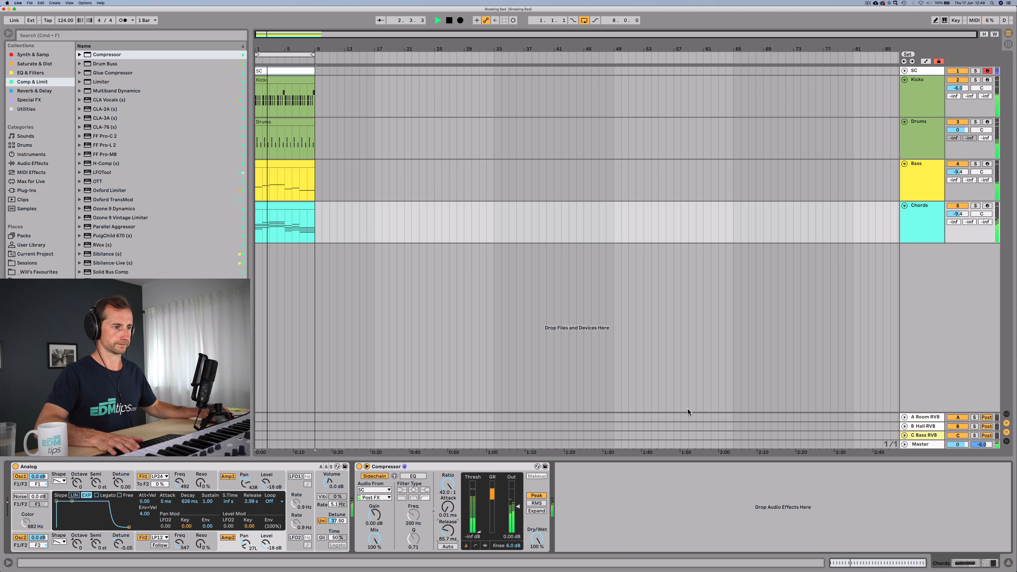
{"action": "left_click", "coordinate": [975, 205]}
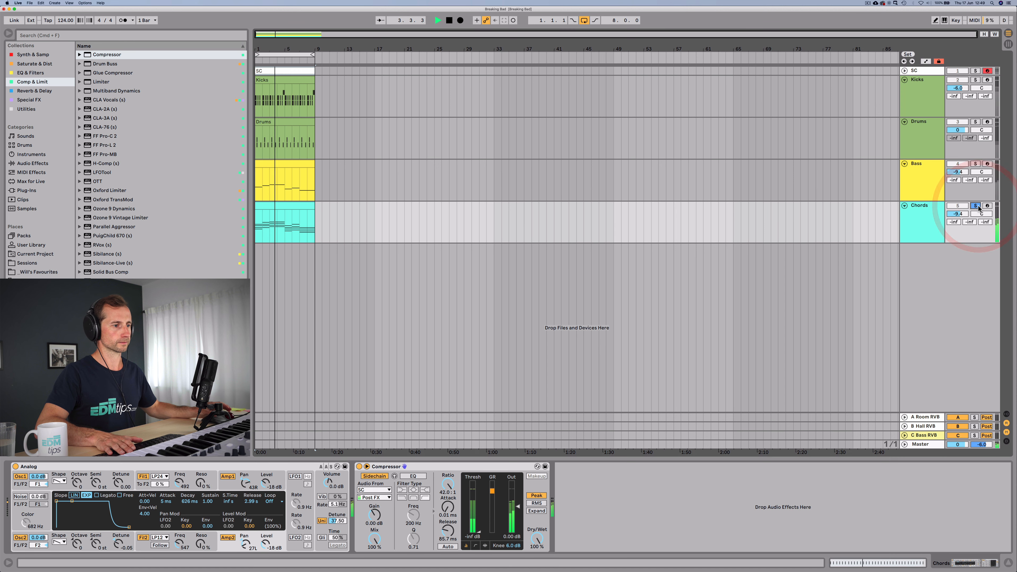
{"action": "key", "text": "space"}
{"action": "left_click", "coordinate": [977, 207]}
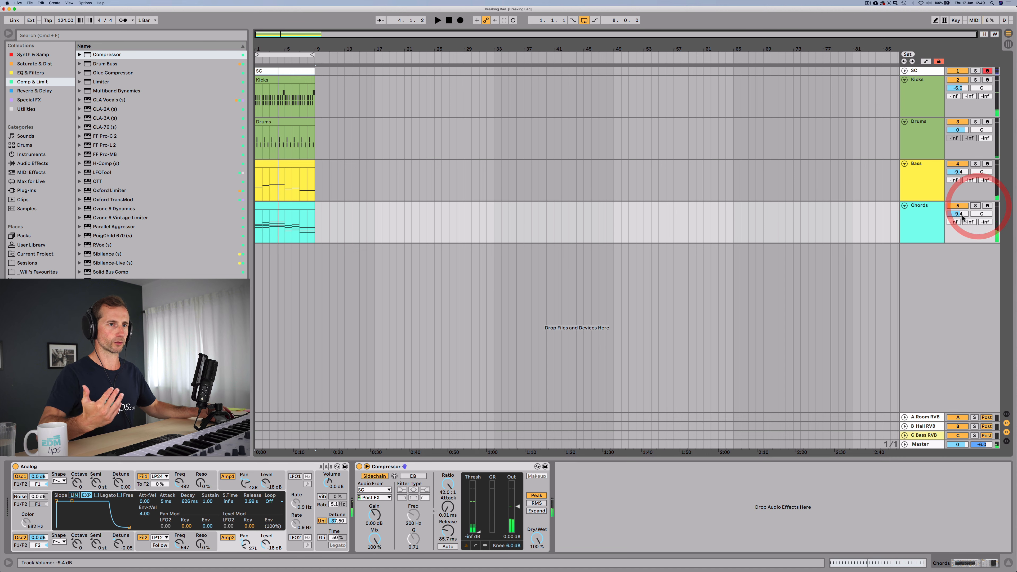
Copy all notes of the C1 kick row from the Kicks clip and return to the device view
{"action": "double_click", "coordinate": [280, 78]}
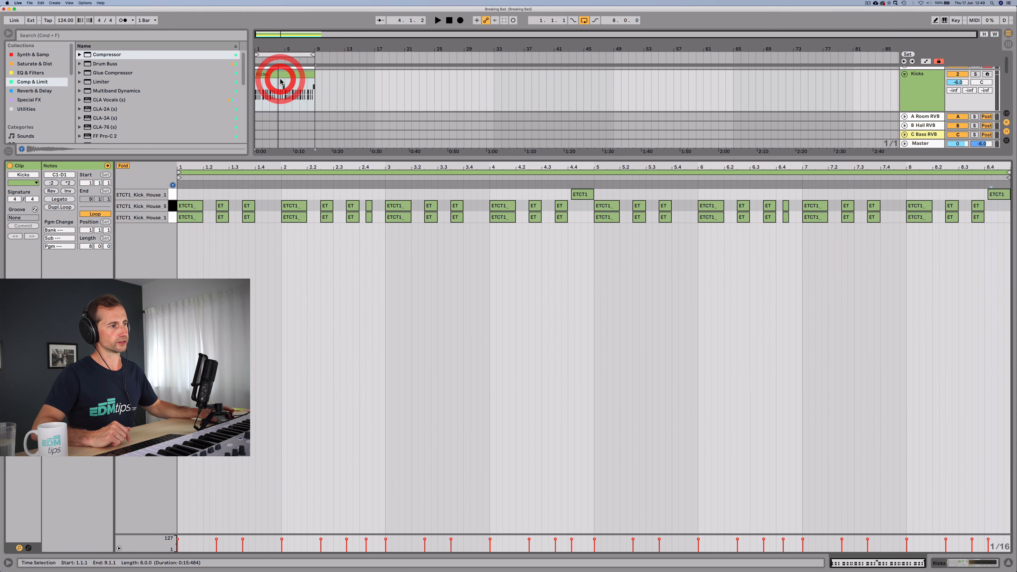
{"action": "left_click", "coordinate": [171, 218]}
{"action": "key", "text": "super+c"}
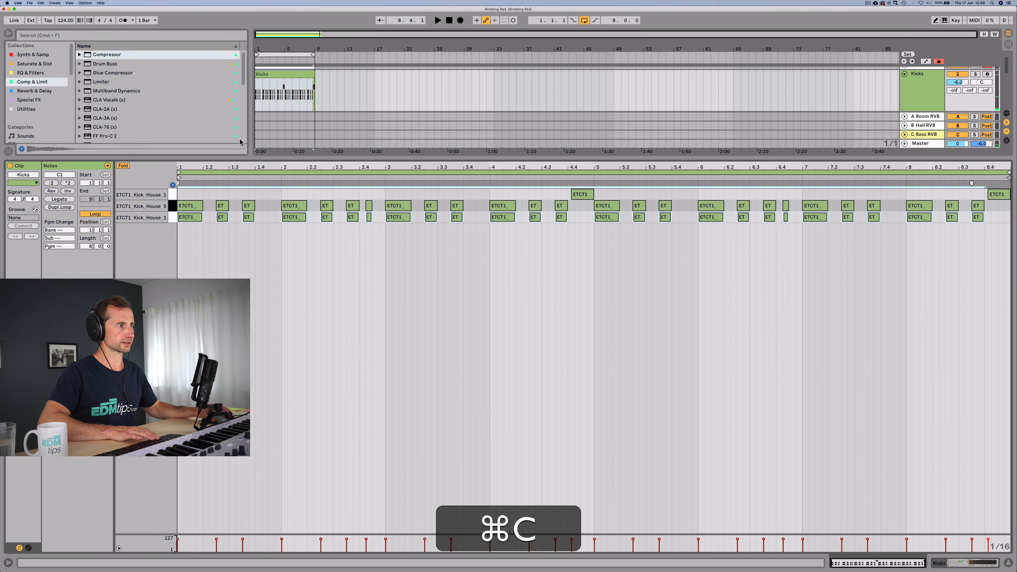
{"action": "key", "text": "shift+Tab"}
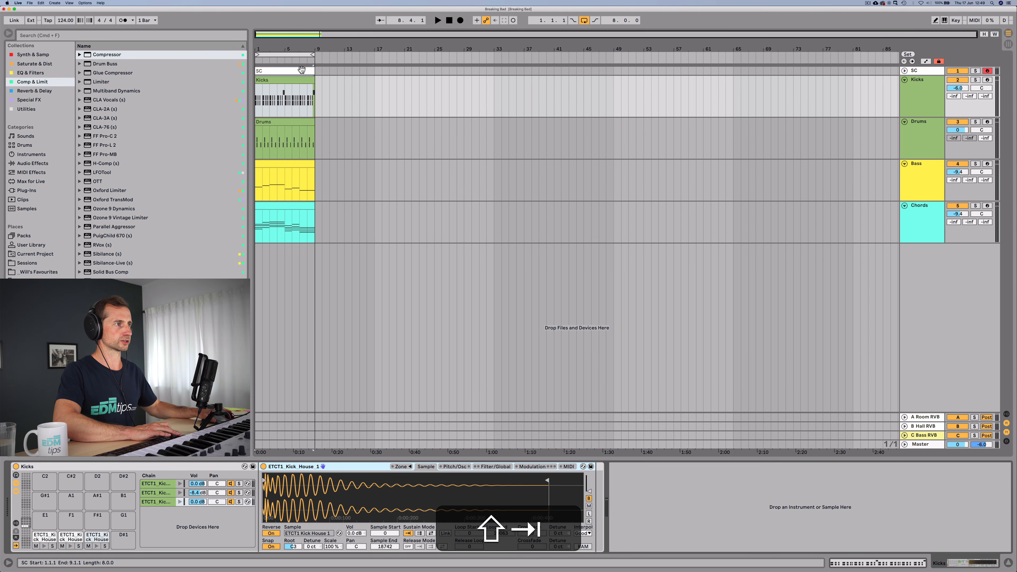
Replace the Rim-808 notes in the SC clip with the copied kick pattern, starting at 1.1.1
{"action": "double_click", "coordinate": [301, 69]}
{"action": "left_click", "coordinate": [123, 166]}
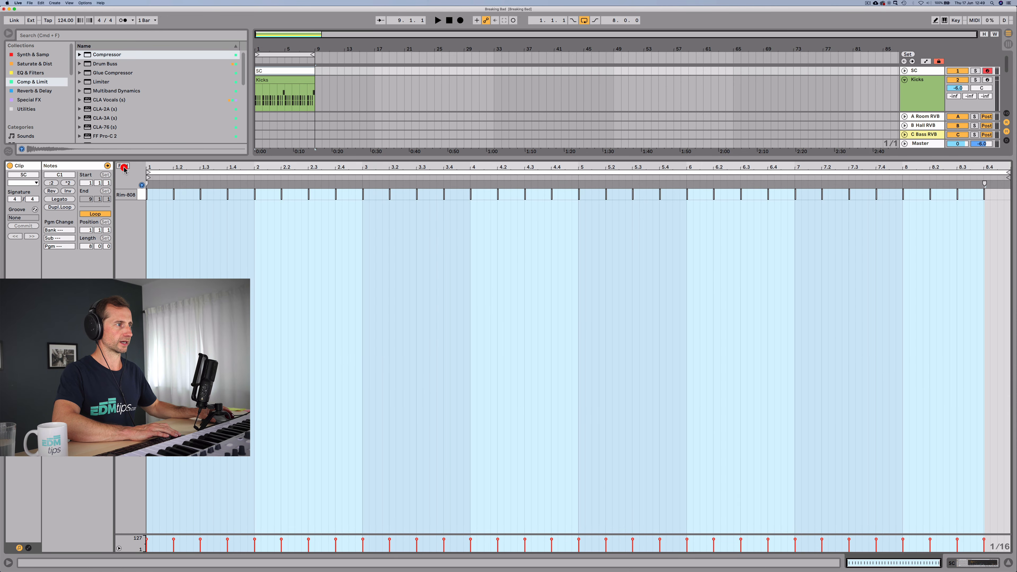
{"action": "left_click", "coordinate": [146, 202]}
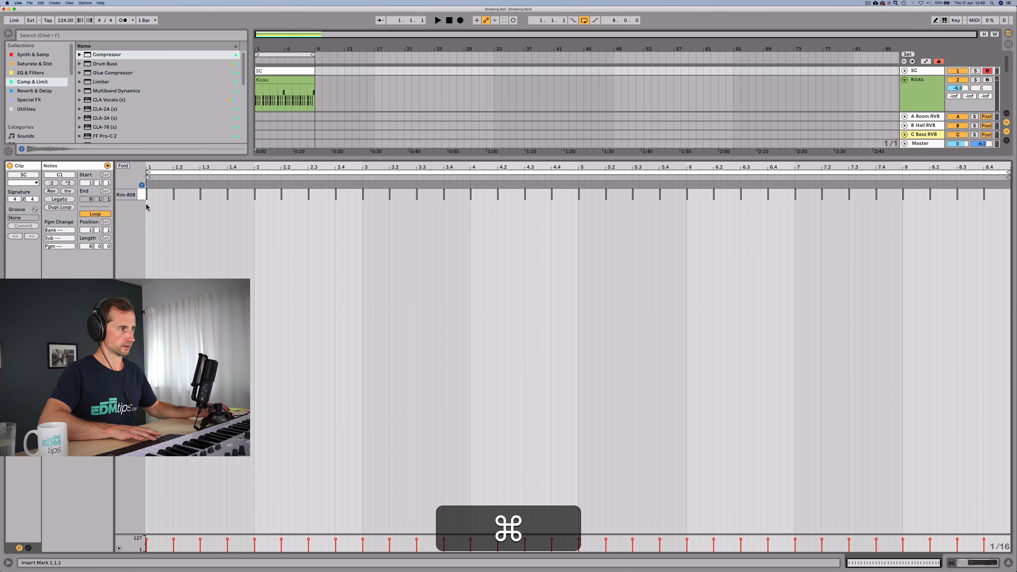
{"action": "key", "text": "cmd+v"}
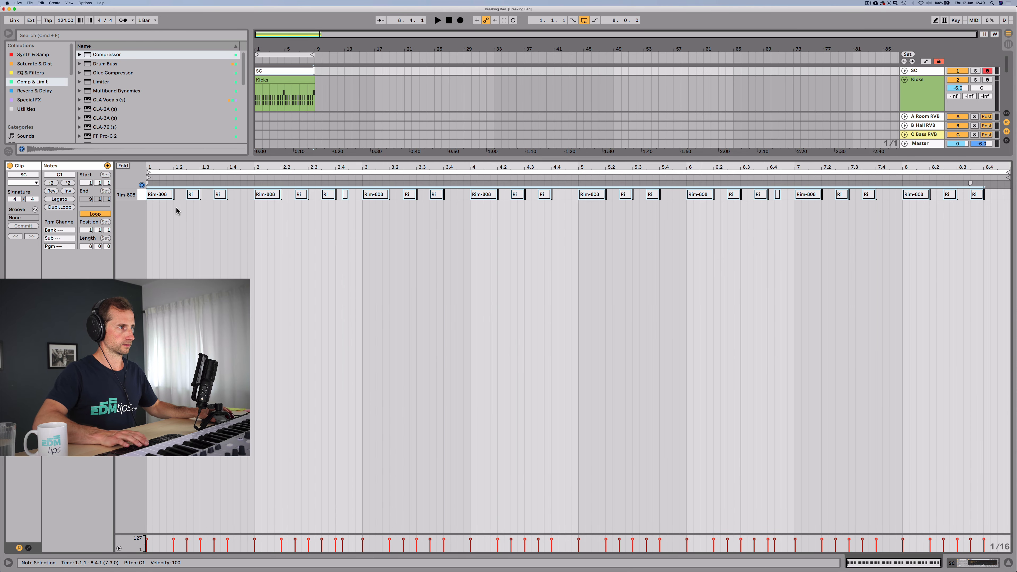
{"action": "key", "text": "BackSpace"}
{"action": "left_click", "coordinate": [148, 195]}
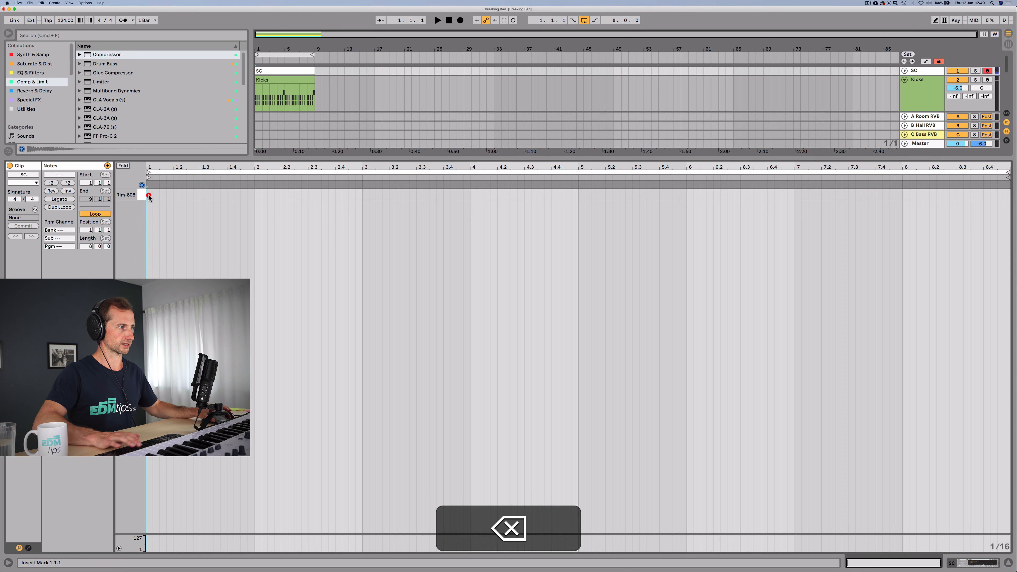
{"action": "key", "text": "cmd+v"}
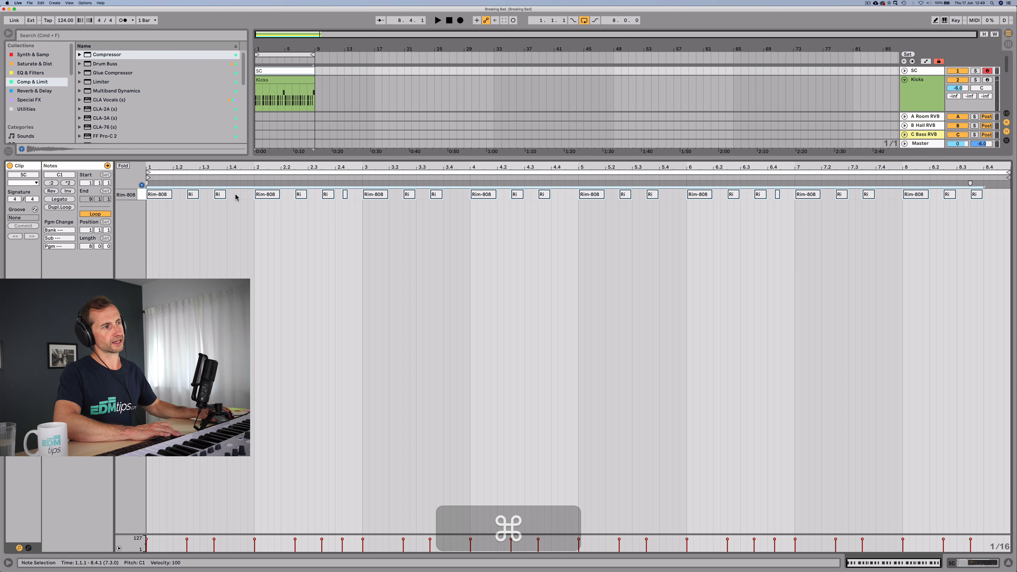
{"action": "key", "text": "shift+Tab"}
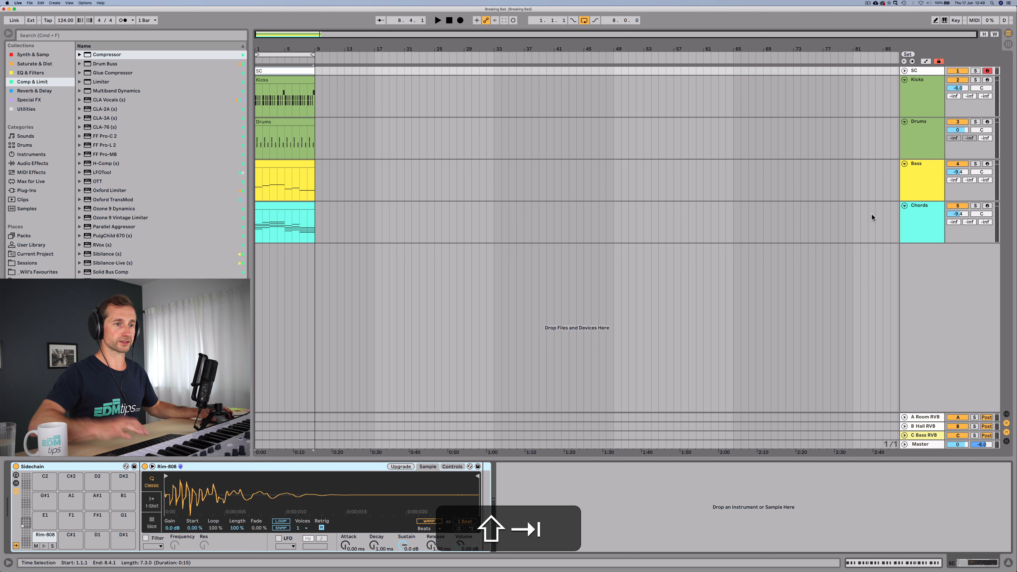
Play the loop and set the Chords Compressor's release to 98.7 ms
{"action": "left_click", "coordinate": [927, 225]}
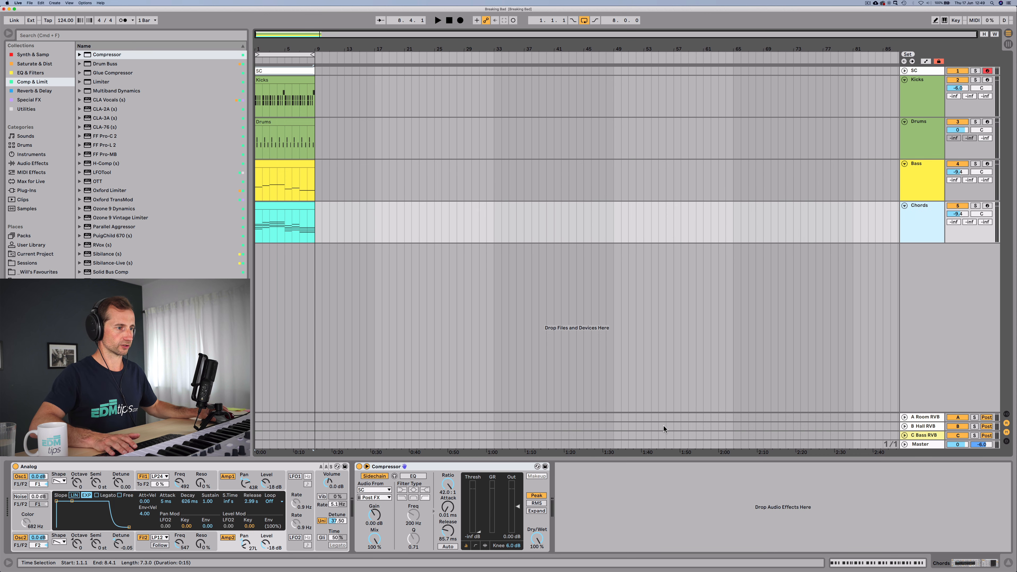
{"action": "key", "text": "space"}
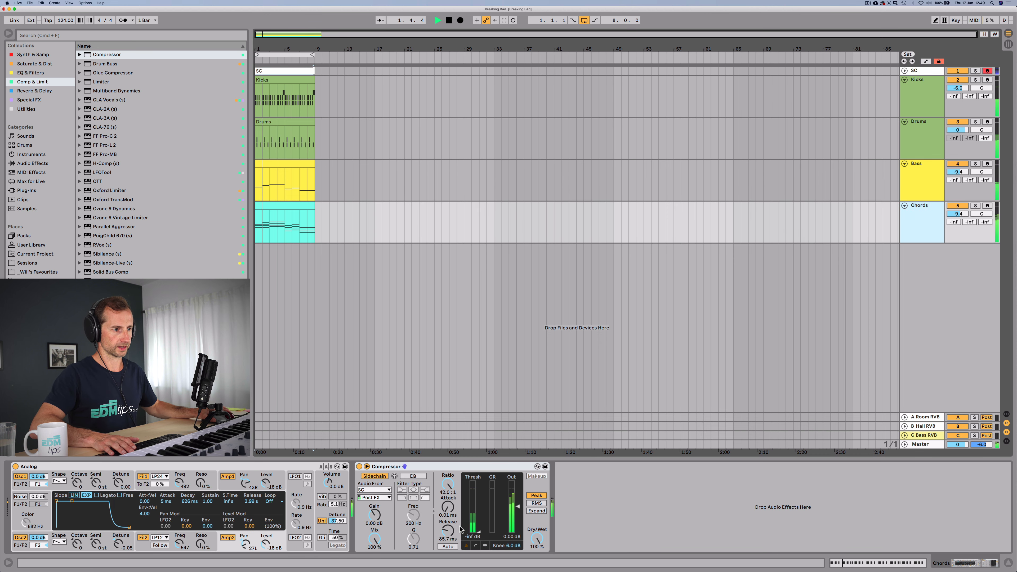
{"action": "mouse_move", "coordinate": [448, 531]}
{"action": "left_mouse_down"}
{"action": "mouse_move", "coordinate": [451, 521]}
{"action": "mouse_move", "coordinate": [451, 536]}
{"action": "left_mouse_up"}
Copy the Chords track's sidechain Compressor onto the Bass track, and stop playback in the Session view
{"action": "left_click", "coordinate": [446, 466]}
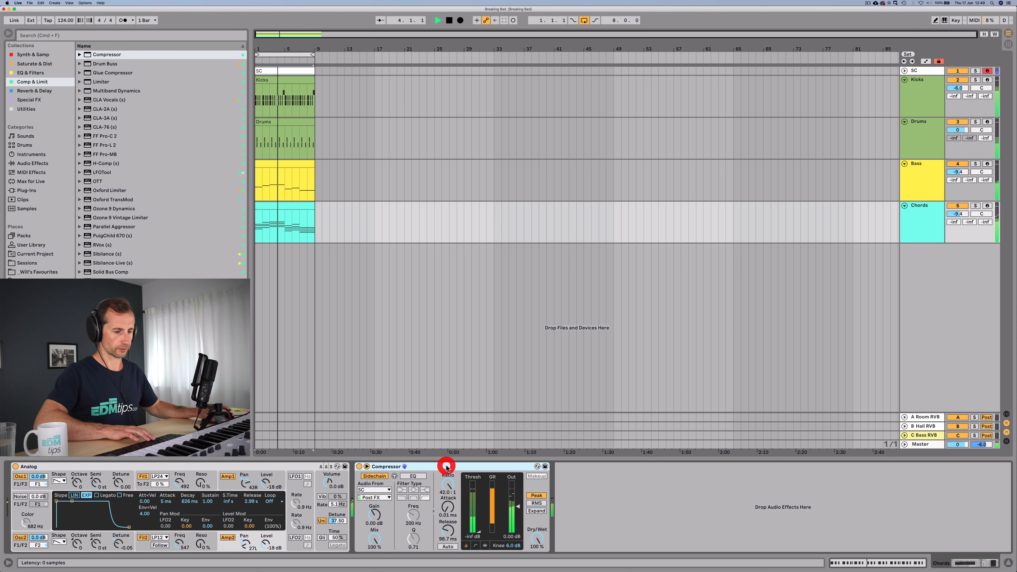
{"action": "key", "text": "super+c"}
{"action": "left_click", "coordinate": [919, 177]}
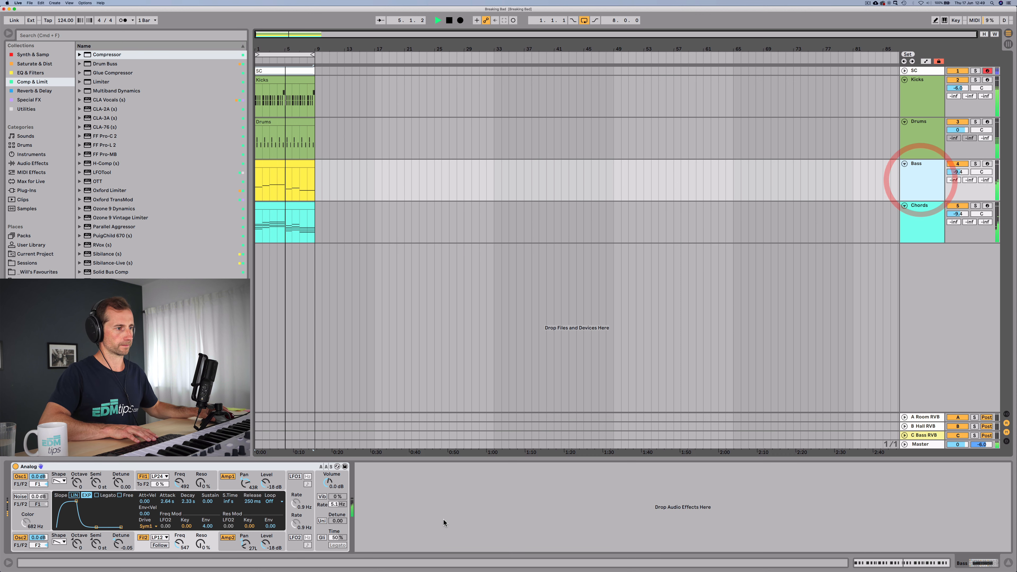
{"action": "key", "text": "super+v"}
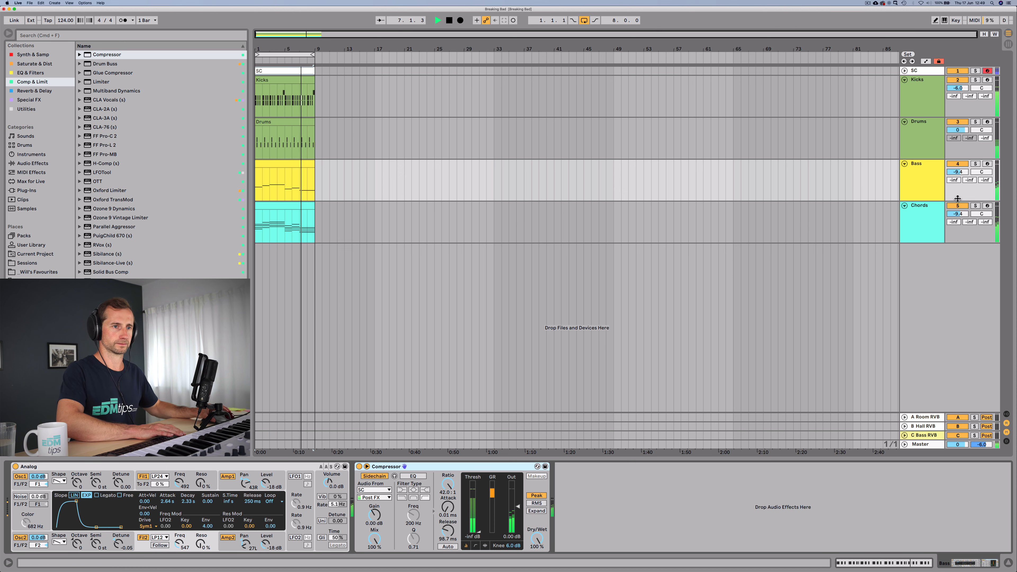
{"action": "key", "text": "Tab"}
{"action": "key", "text": "space"}
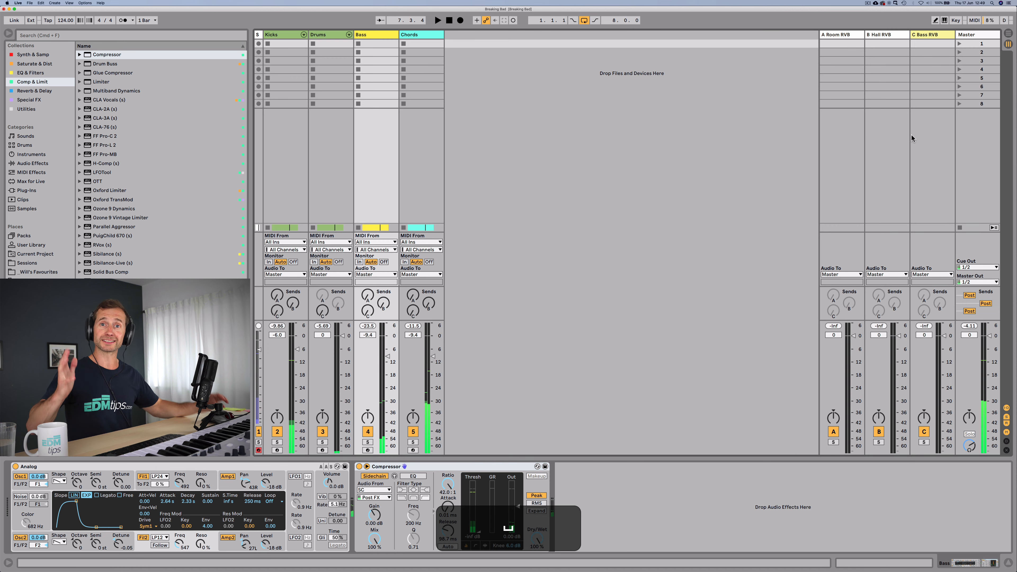
Open the B Hall RVB return's device chain in the Session view, review its Hall Reverb and Utility, and start playback
{"action": "key", "text": "Tab"}
{"action": "left_click", "coordinate": [928, 230]}
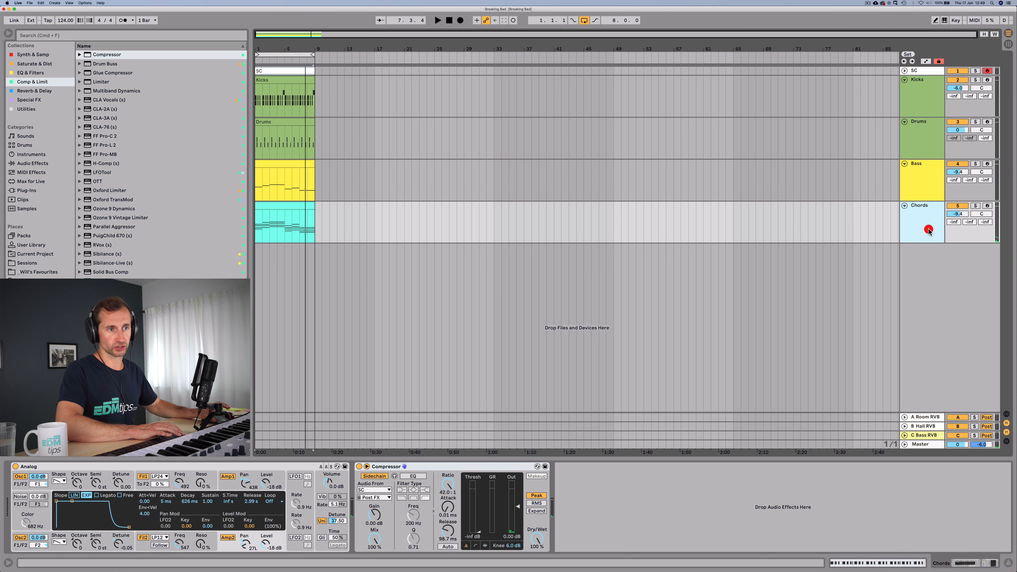
{"action": "key", "text": "Tab"}
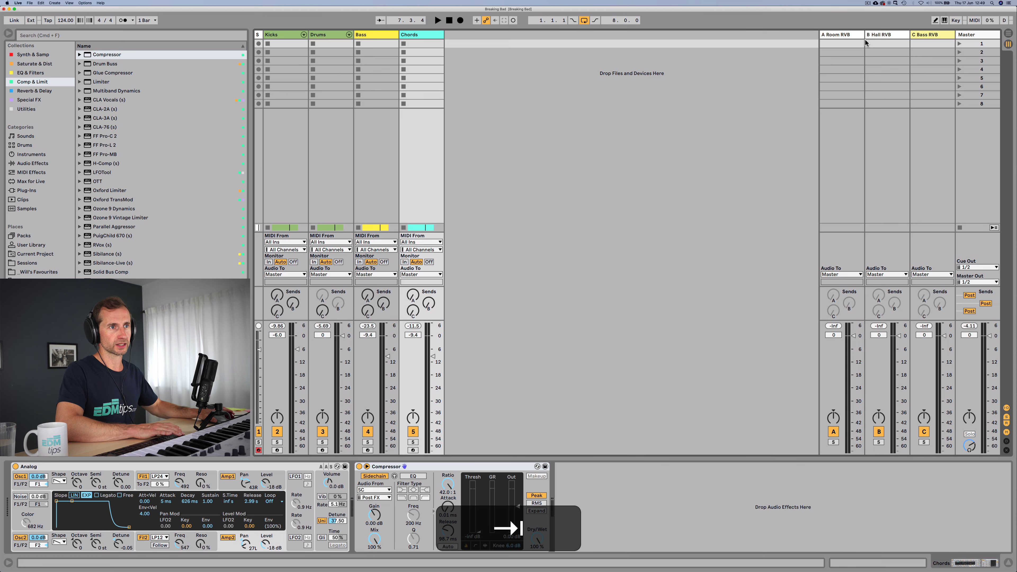
{"action": "left_click", "coordinate": [876, 36]}
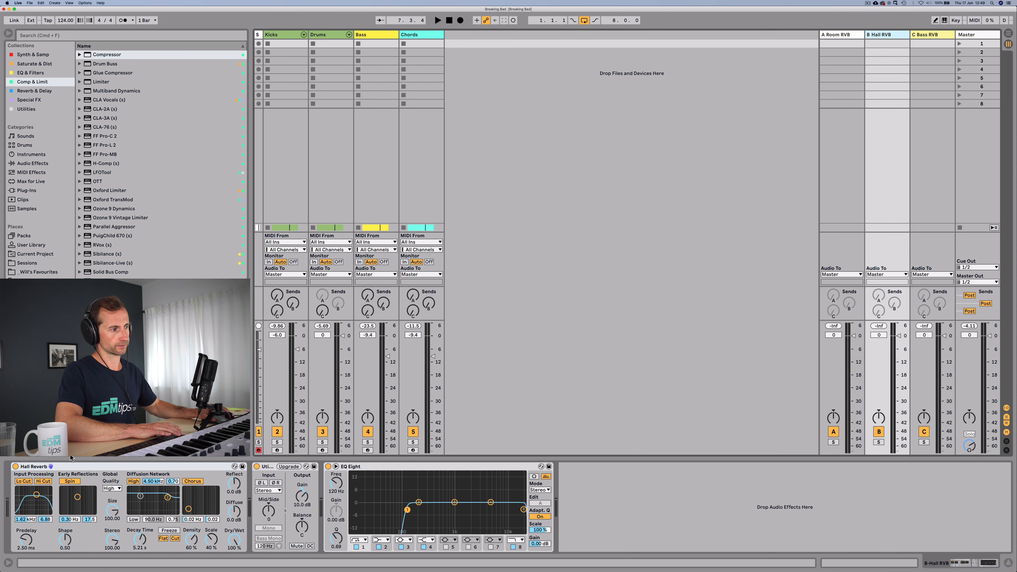
{"action": "left_click", "coordinate": [73, 468]}
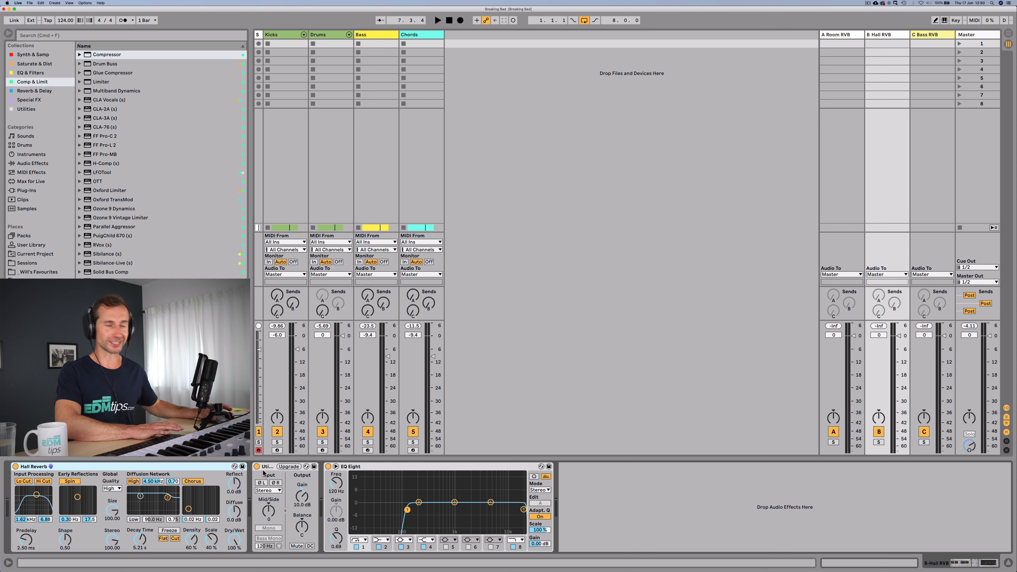
{"action": "left_click", "coordinate": [273, 468]}
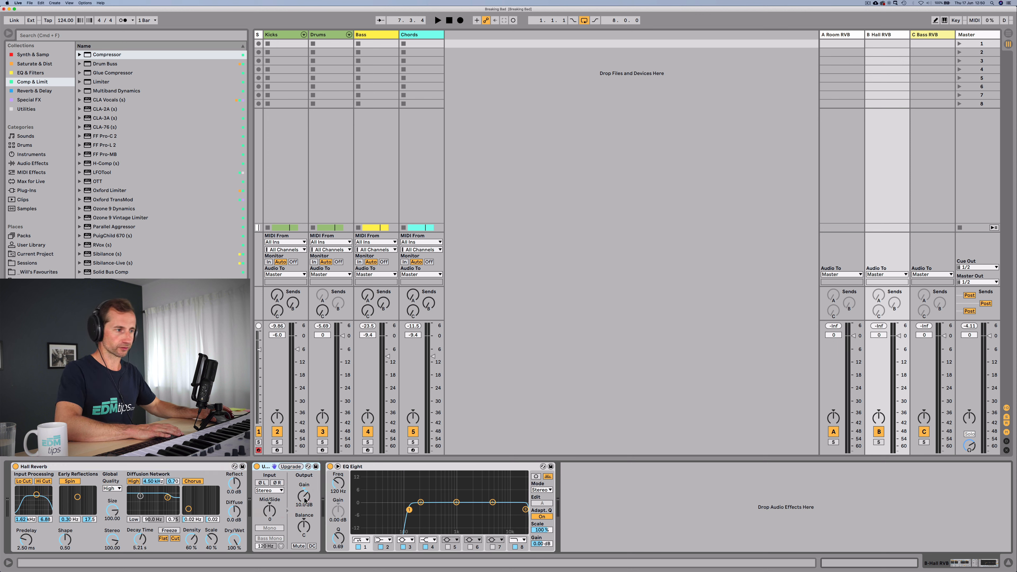
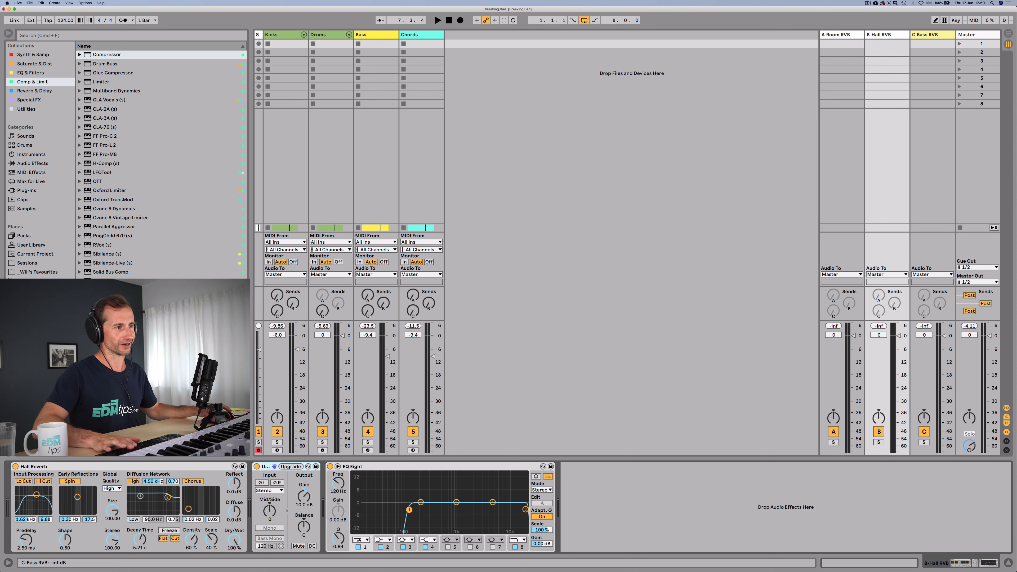
{"action": "key", "text": "space"}
{"action": "left_click_drag", "start_coordinate": [412, 310], "coordinate": [413, 261]}
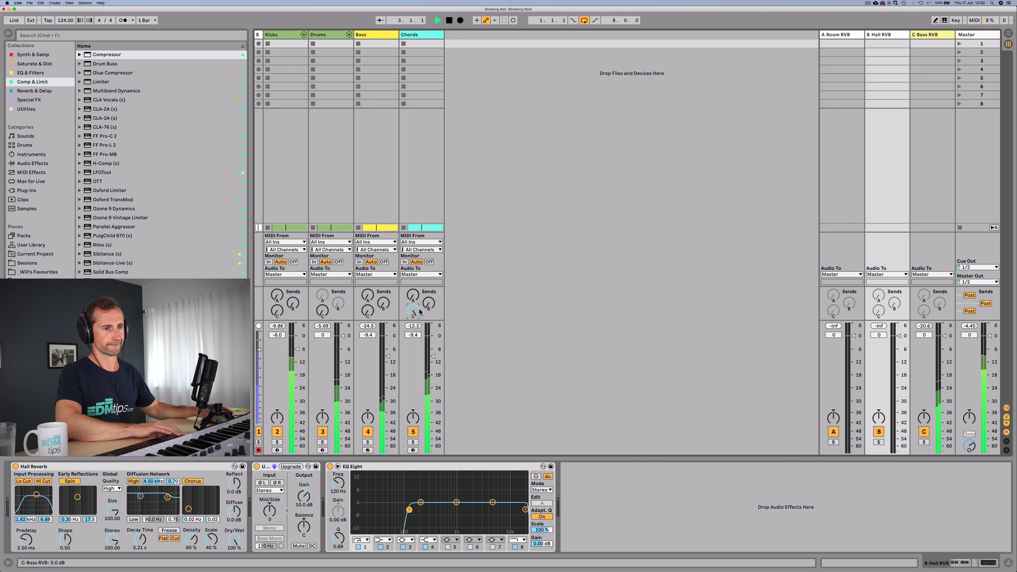
{"action": "left_click", "coordinate": [388, 540]}
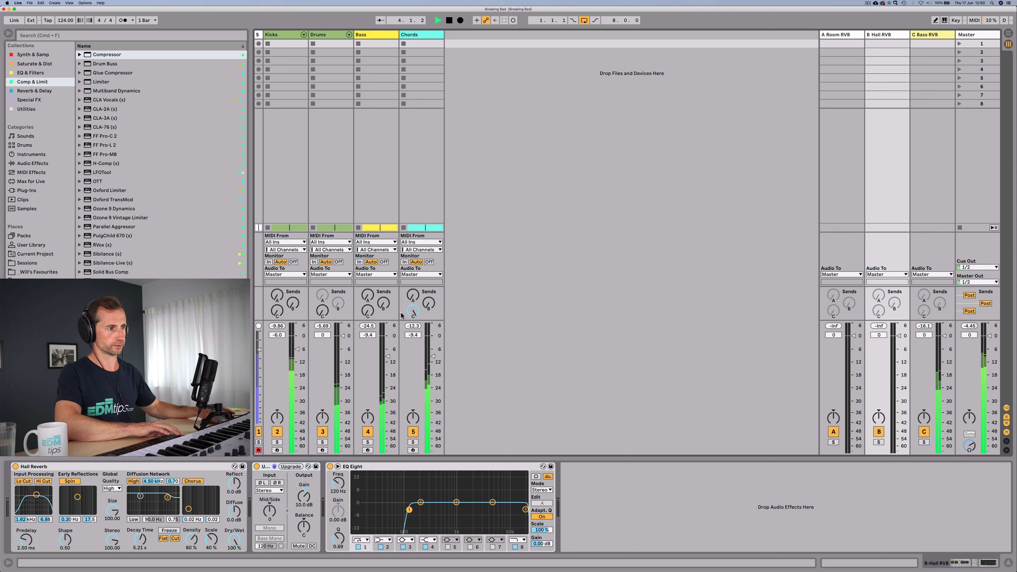
{"action": "left_click_drag", "start_coordinate": [413, 310], "coordinate": [413, 336]}
Send the Chords to B Hall RVB at -8.0 dB, shape that return with a 6.82 dB boost at 2.50 kHz and 7.82 s decay, and save
{"action": "left_click_drag", "start_coordinate": [429, 303], "coordinate": [428, 277]}
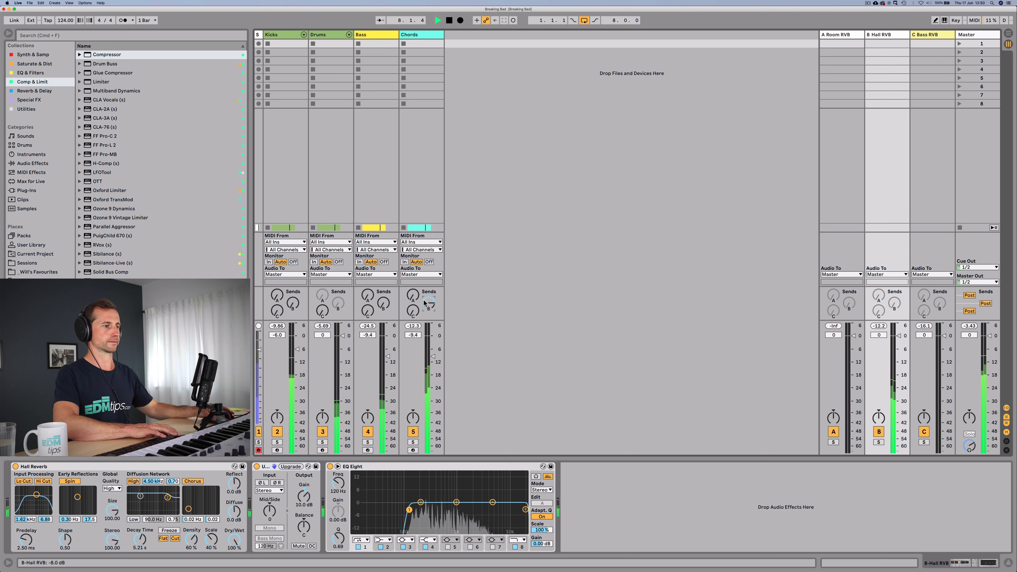
{"action": "left_click", "coordinate": [420, 502]}
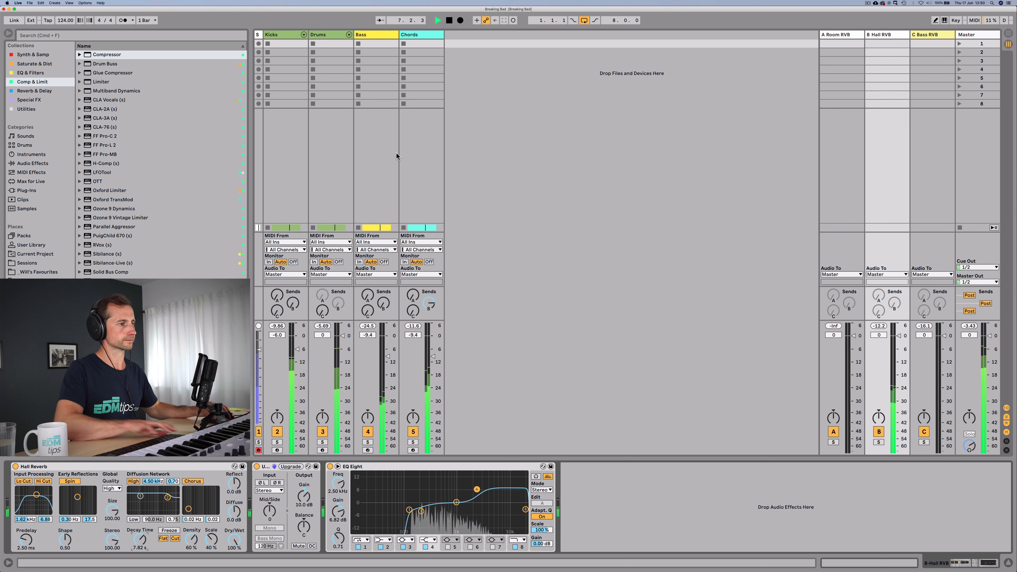
{"action": "key", "text": "cmd+s"}
{"action": "key", "text": "space"}
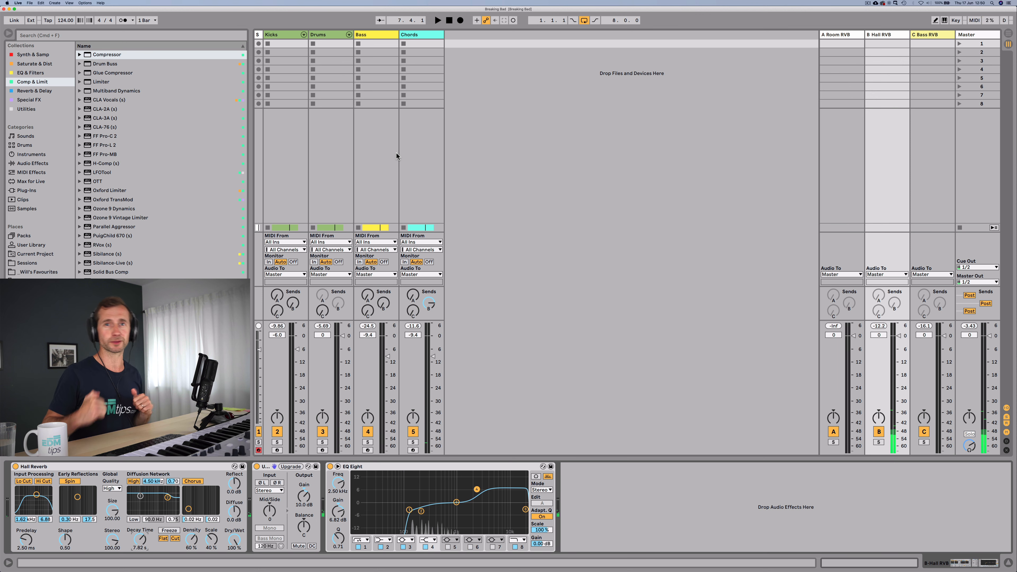
Duplicate the Chords track in the Arrangement view and rename the copy Piano
{"action": "key", "text": "Tab"}
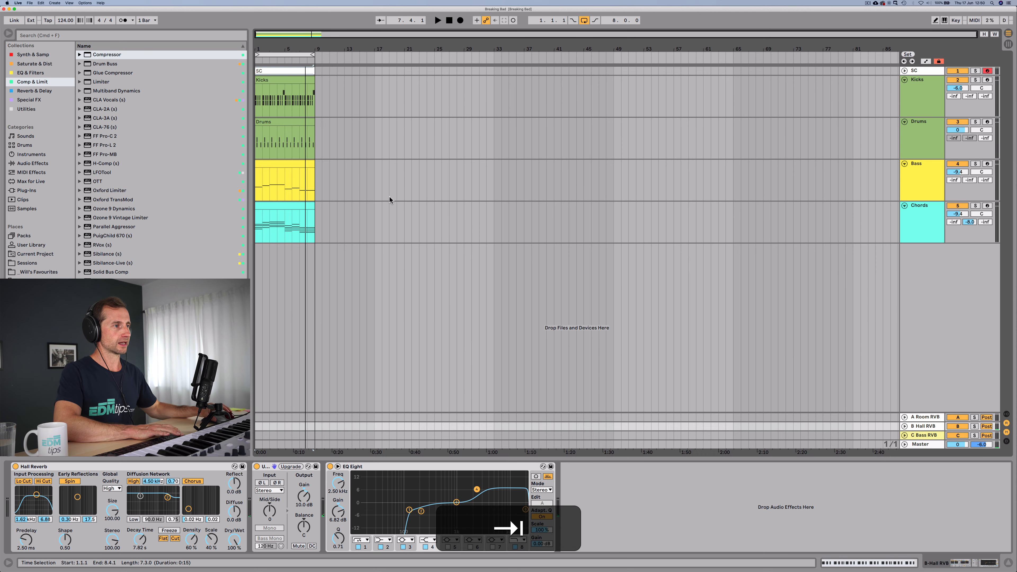
{"action": "left_click", "coordinate": [938, 230]}
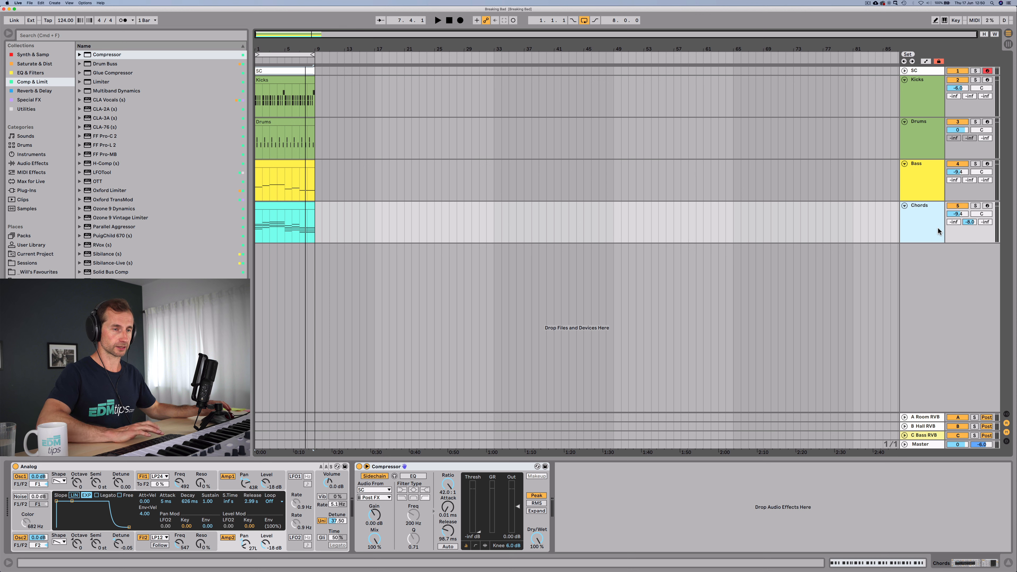
{"action": "key", "text": "cmd+d"}
{"action": "left_click", "coordinate": [927, 251]}
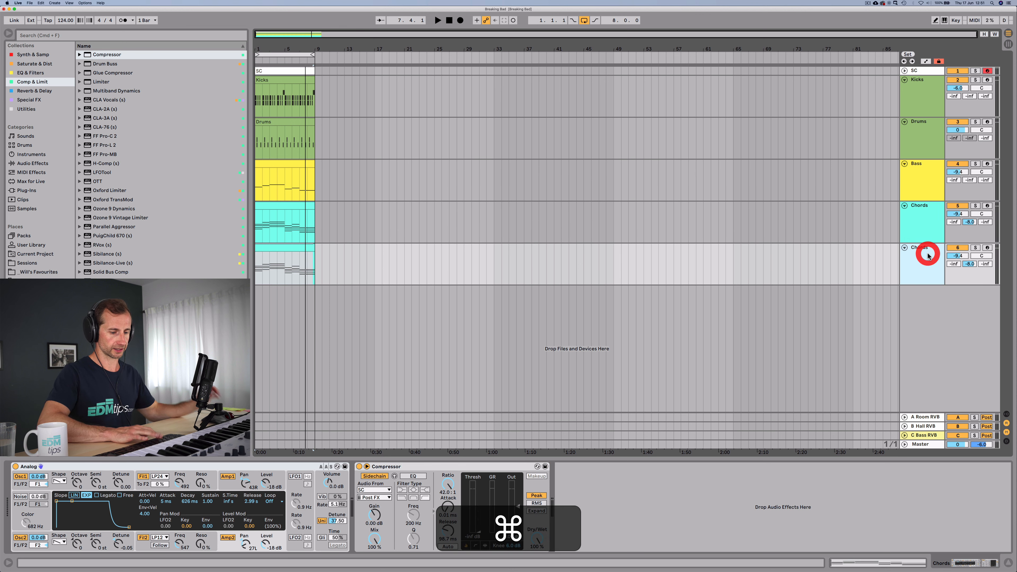
{"action": "key", "text": "shift+cmd+r"}
{"action": "type", "text": "Pia"}
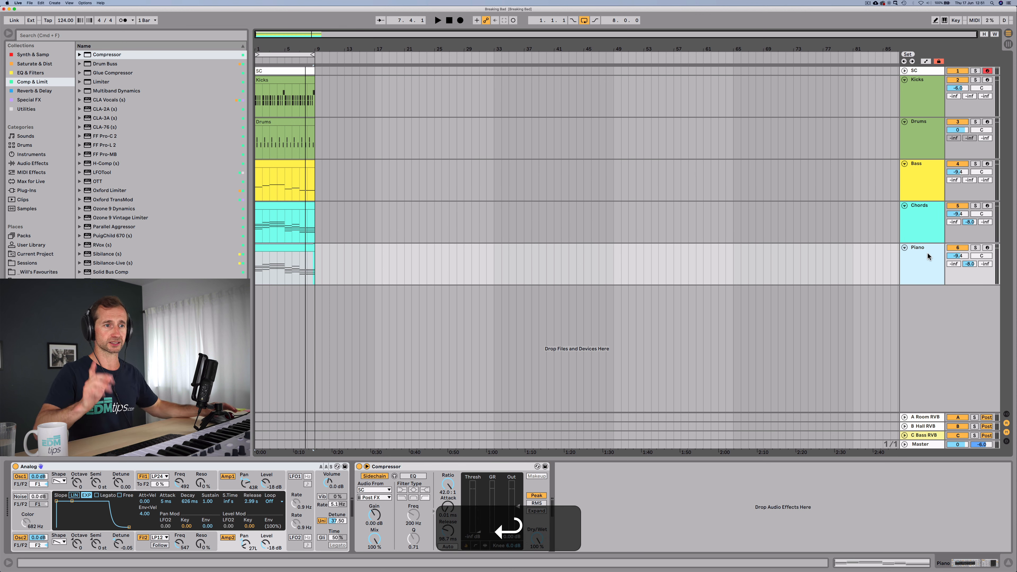
Copy the sidechain Compressor from the Chords track and delete the Compressor from both the Chords and Bass tracks
{"action": "left_click", "coordinate": [926, 226]}
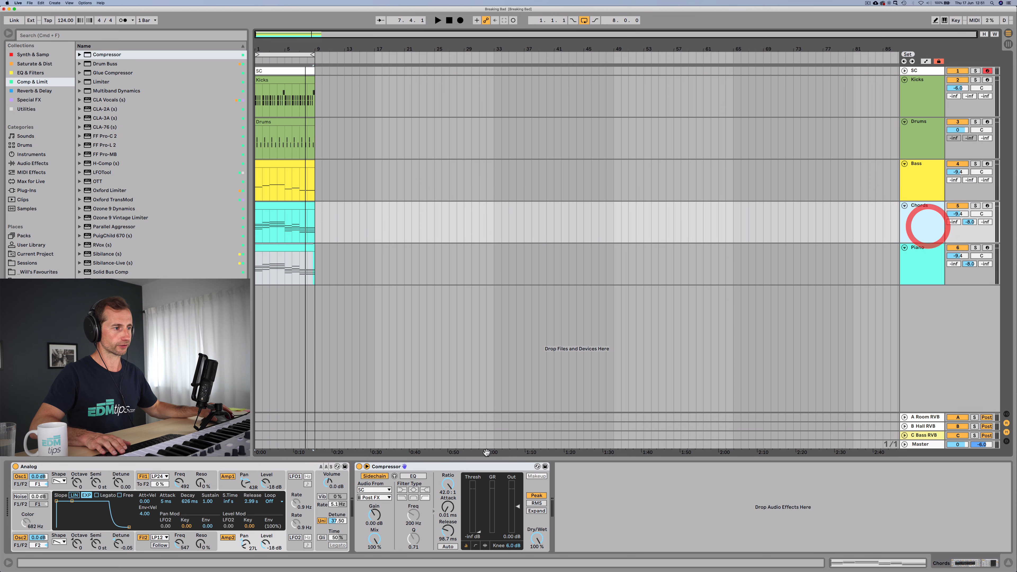
{"action": "left_click", "coordinate": [452, 465]}
{"action": "key", "text": "cmd+c"}
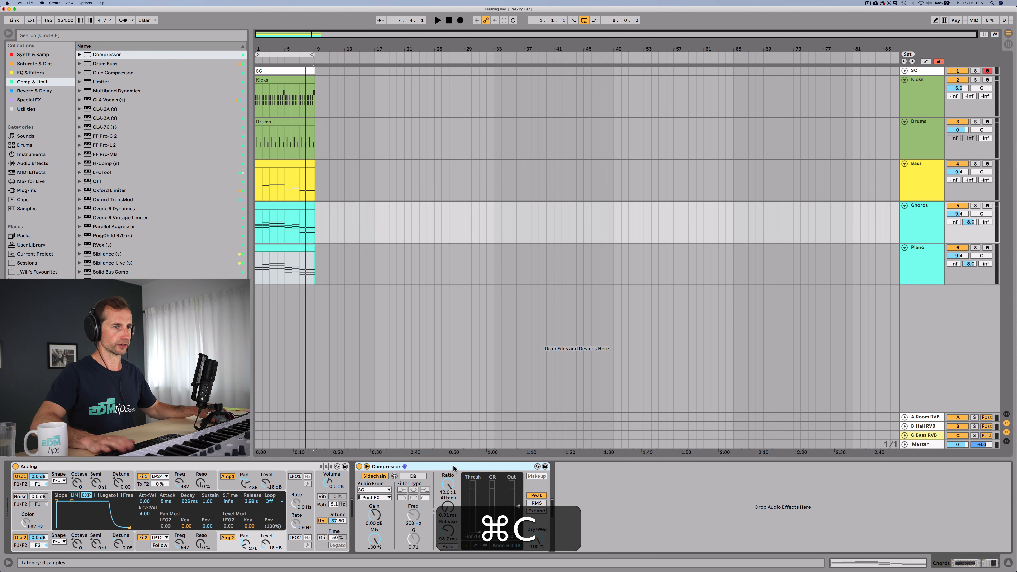
{"action": "key", "text": "cmd+BackSpace"}
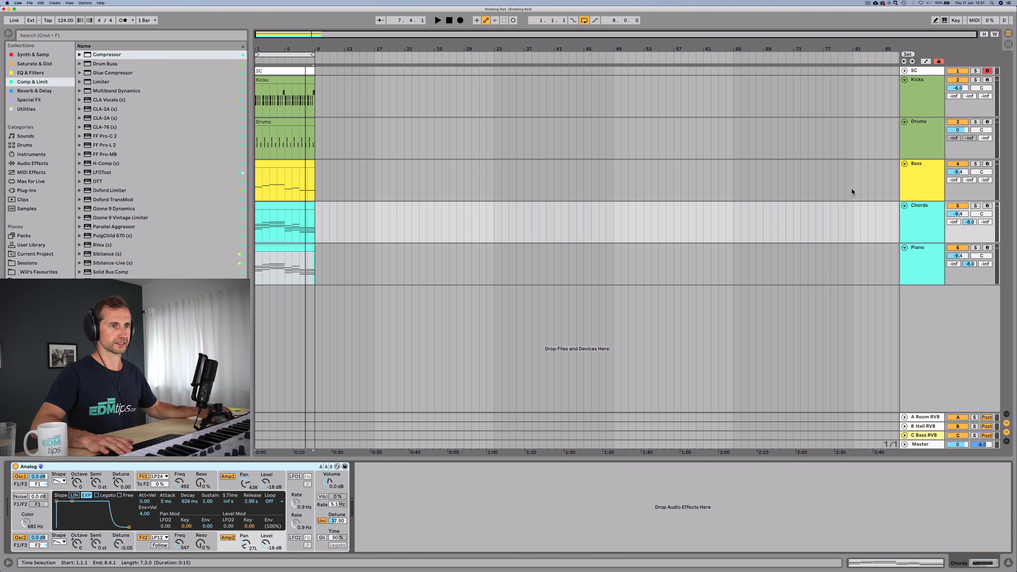
{"action": "left_click", "coordinate": [920, 180]}
{"action": "left_click", "coordinate": [502, 468]}
{"action": "key", "text": "cmd+BackSpace"}
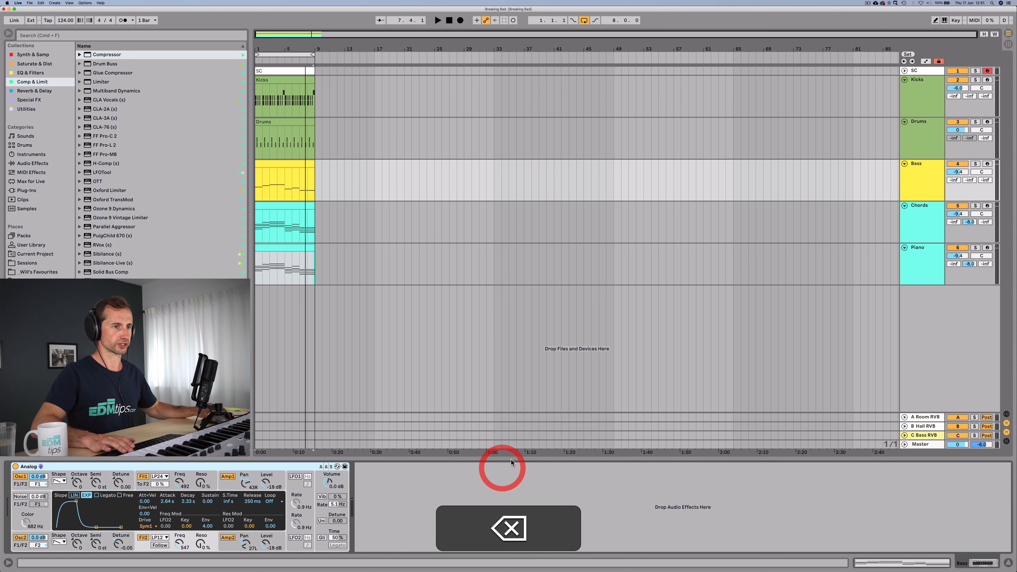
Group the Bass, Chords and Piano tracks and rename the group MUSIC
{"action": "left_click", "coordinate": [917, 172]}
{"action": "key", "text": "shift"}
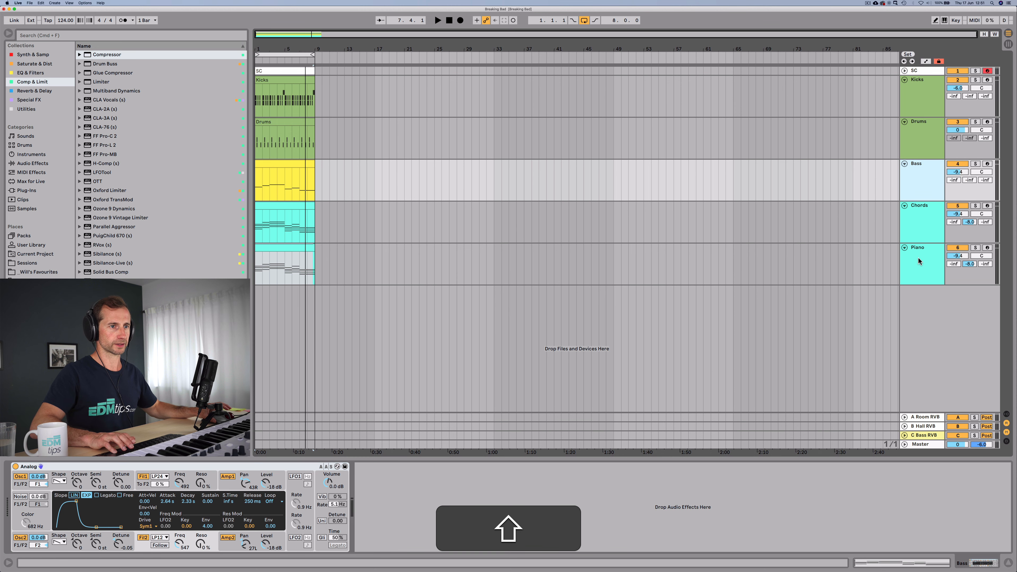
{"action": "left_click", "coordinate": [918, 258], "text": "shift"}
{"action": "key", "text": "cmd+g"}
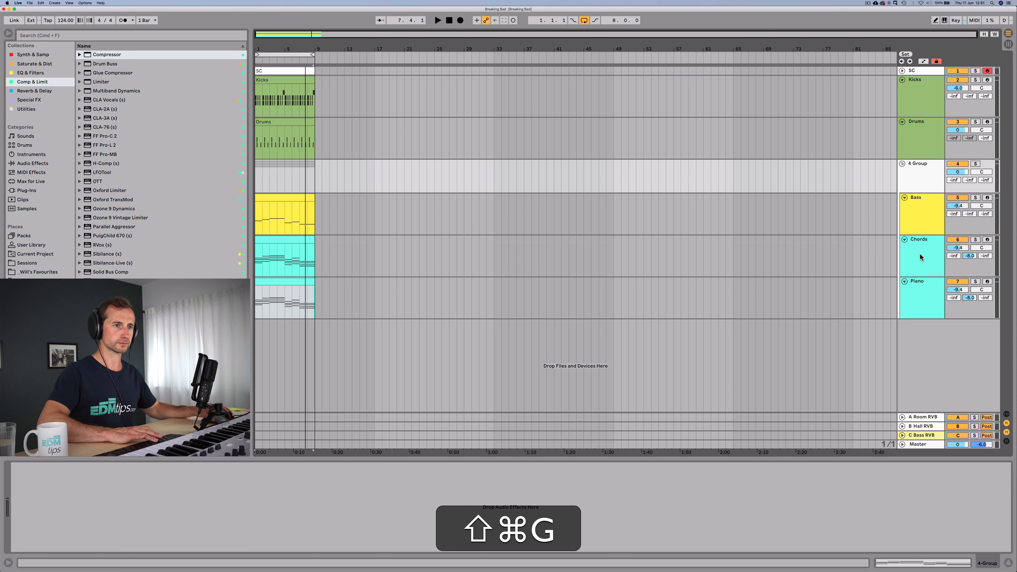
{"action": "left_click", "coordinate": [919, 173]}
{"action": "key", "text": "cmd+r"}
{"action": "type", "text": "MUSI"}
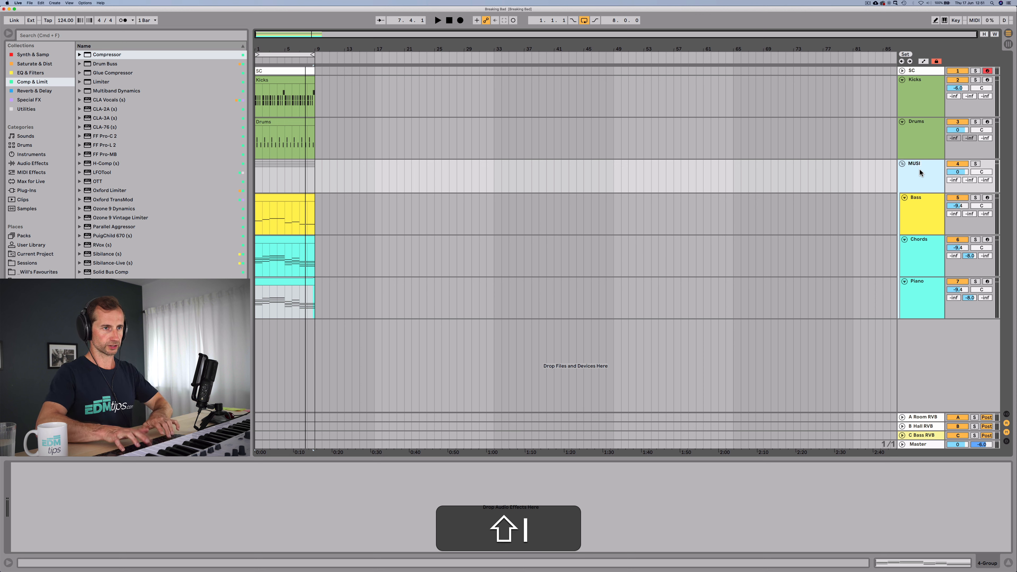
{"action": "type", "text": "C"}
{"action": "key", "text": "Return"}
Paste the copied sidechain Compressor onto the MUSIC group
{"action": "left_click", "coordinate": [919, 168]}
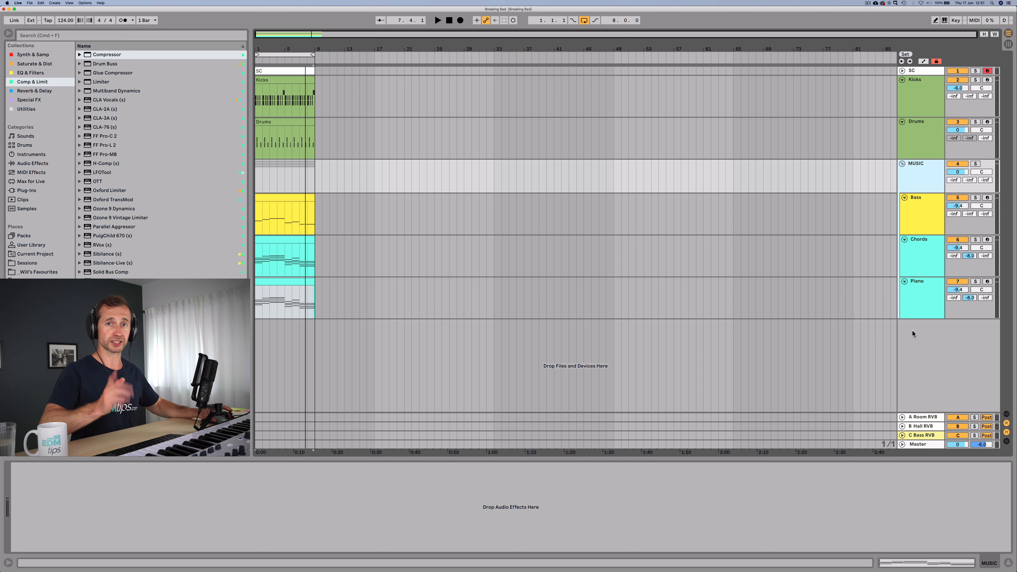
{"action": "left_click", "coordinate": [445, 506]}
{"action": "key", "text": "cmd+v"}
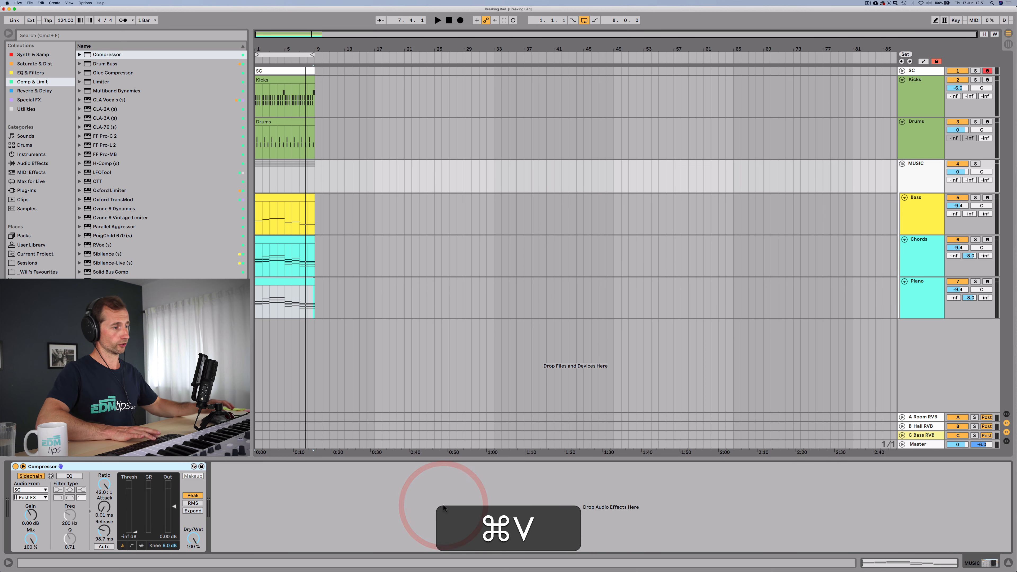
Change the Piano track's colour to light blue and assign the track colour to its clips
{"action": "left_click", "coordinate": [917, 296]}
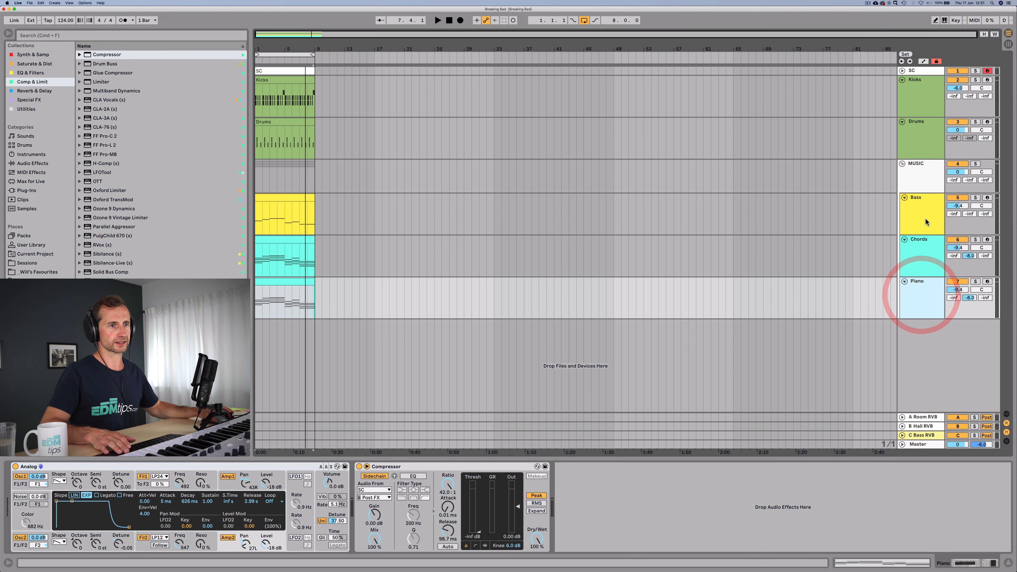
{"action": "left_click", "coordinate": [917, 260]}
{"action": "left_click", "coordinate": [917, 299]}
{"action": "right_click", "coordinate": [919, 303]}
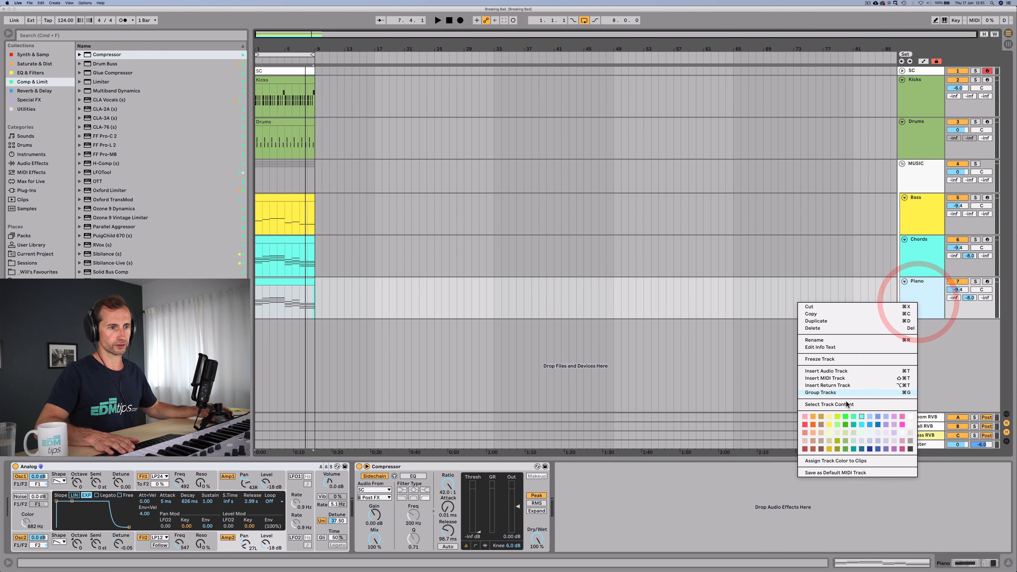
{"action": "left_click", "coordinate": [870, 416]}
{"action": "right_click", "coordinate": [915, 295]}
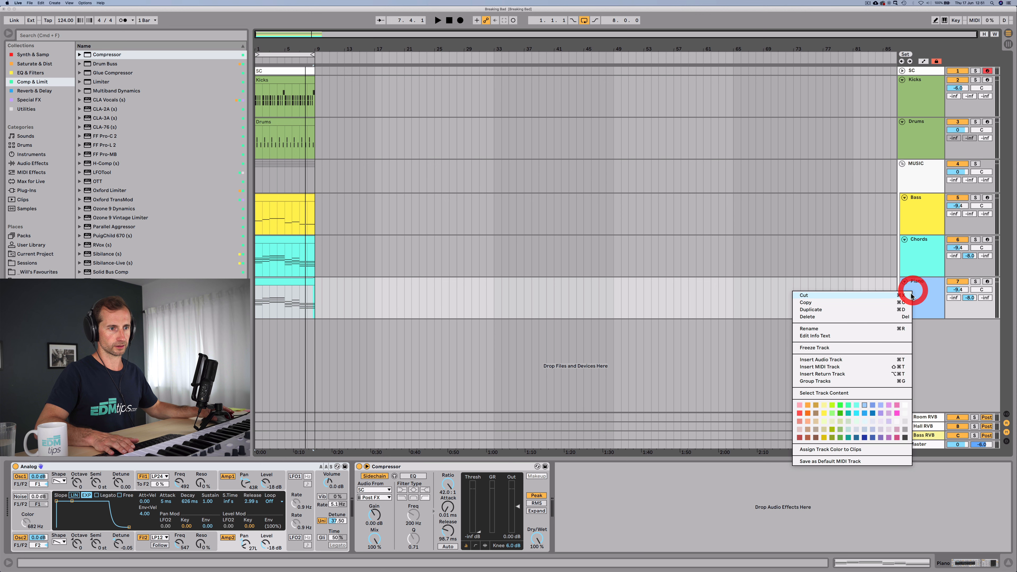
{"action": "left_click", "coordinate": [828, 449]}
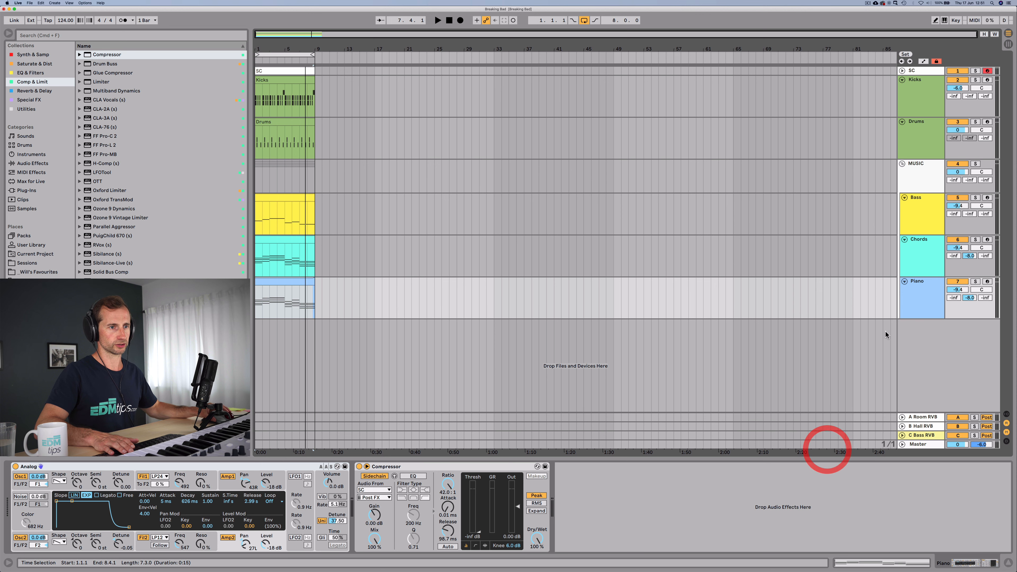
Replace the Piano track's Analog with Grand Piano Equal Solo.adg from the Synth & Samp collection and delete the track's Compressor
{"action": "left_click", "coordinate": [917, 291]}
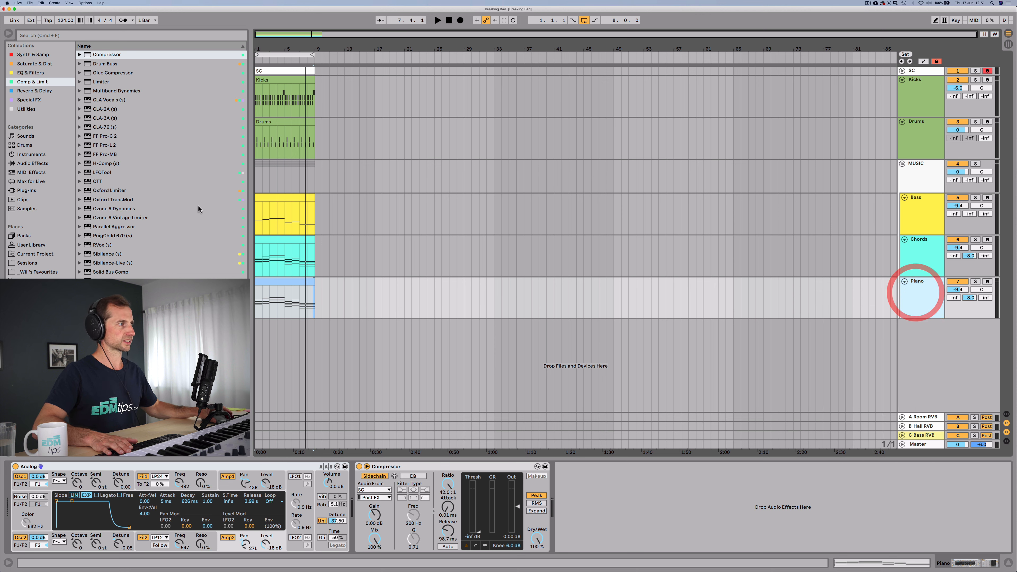
{"action": "left_click", "coordinate": [32, 55]}
{"action": "left_click", "coordinate": [113, 101]}
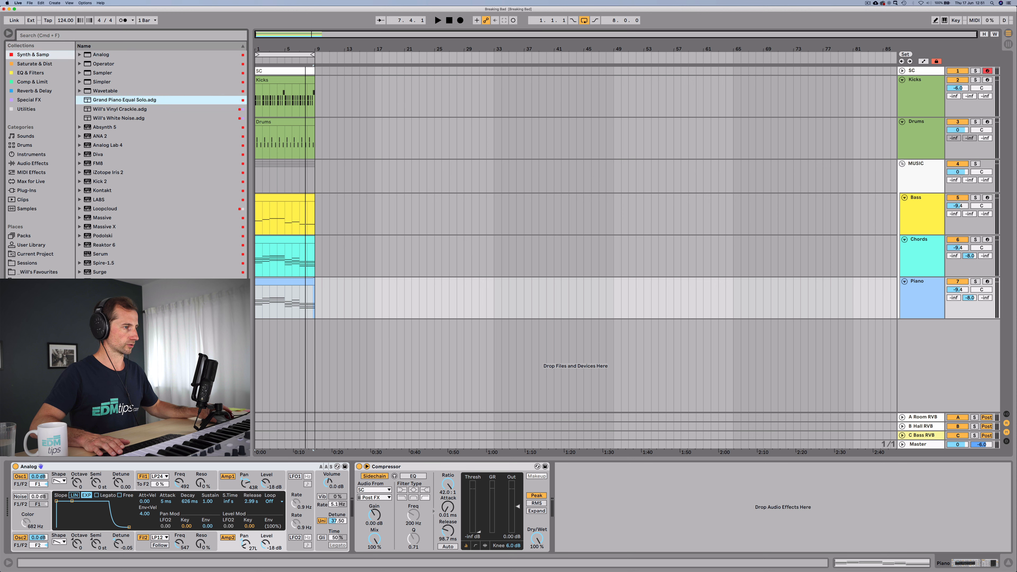
{"action": "left_click_drag", "start_coordinate": [112, 101], "coordinate": [164, 467]}
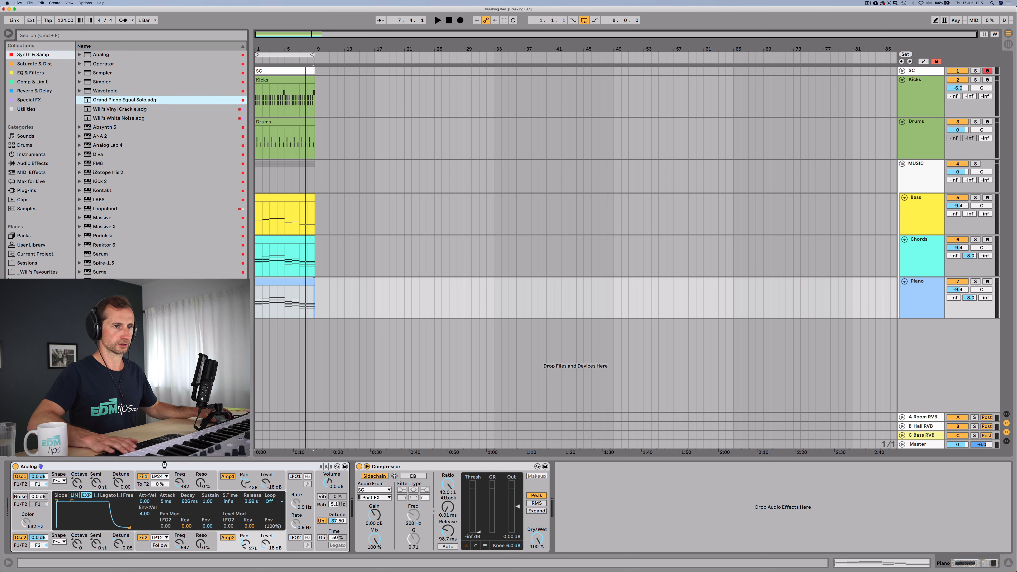
{"action": "left_click", "coordinate": [689, 470]}
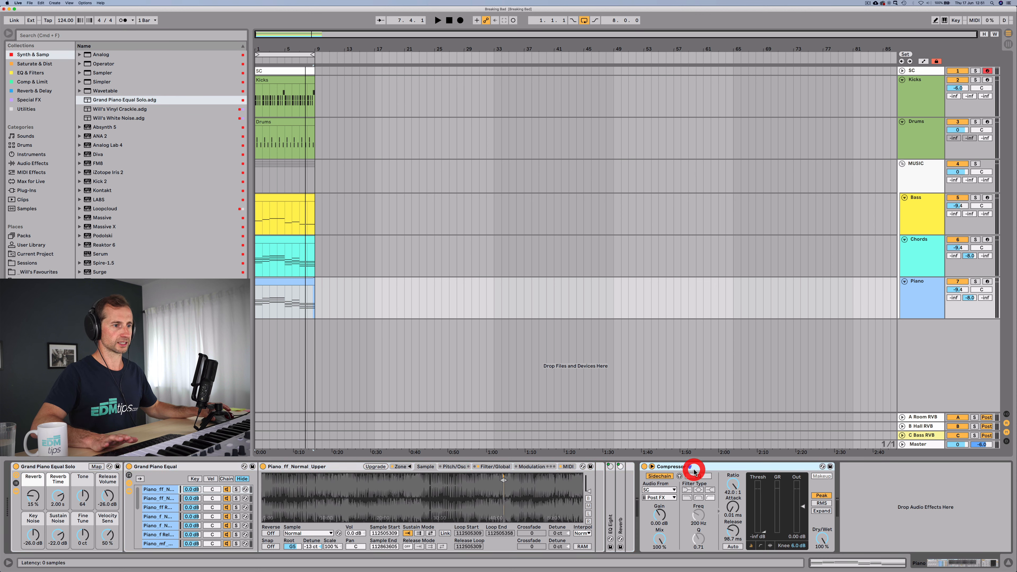
{"action": "key", "text": "BackSpace"}
Check the device chains of the Bass, Chords and Piano tracks, and solo the Piano track during playback
{"action": "left_click", "coordinate": [916, 253]}
{"action": "left_click", "coordinate": [919, 289]}
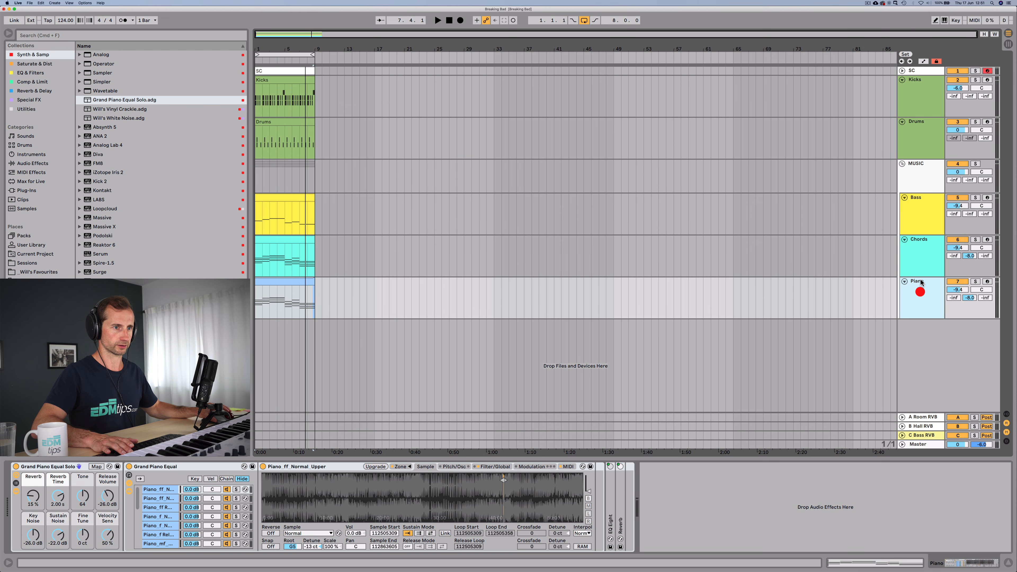
{"action": "left_click", "coordinate": [919, 256]}
{"action": "left_click", "coordinate": [920, 210]}
{"action": "left_click", "coordinate": [917, 249]}
{"action": "left_click", "coordinate": [918, 308]}
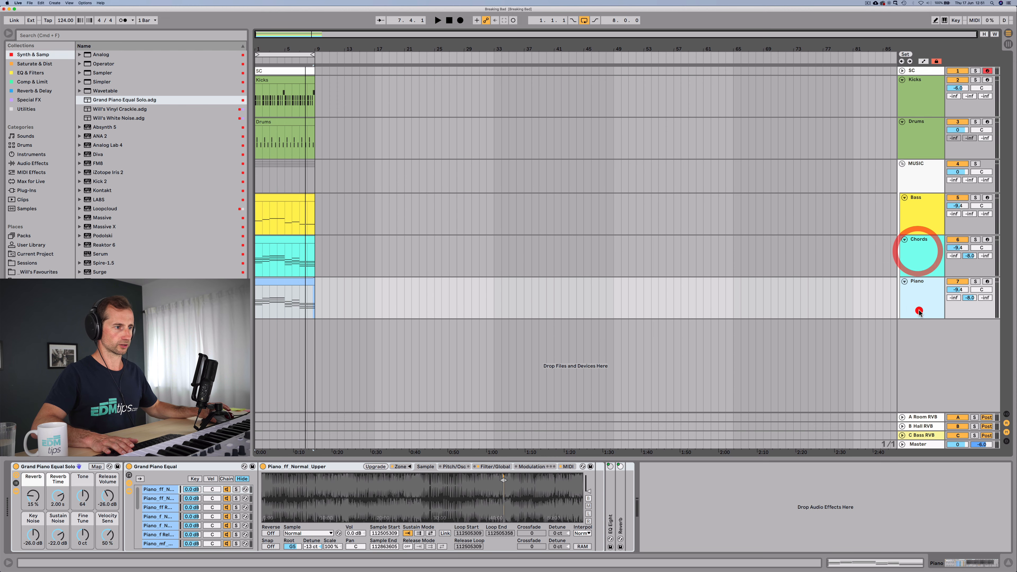
{"action": "left_click", "coordinate": [975, 281]}
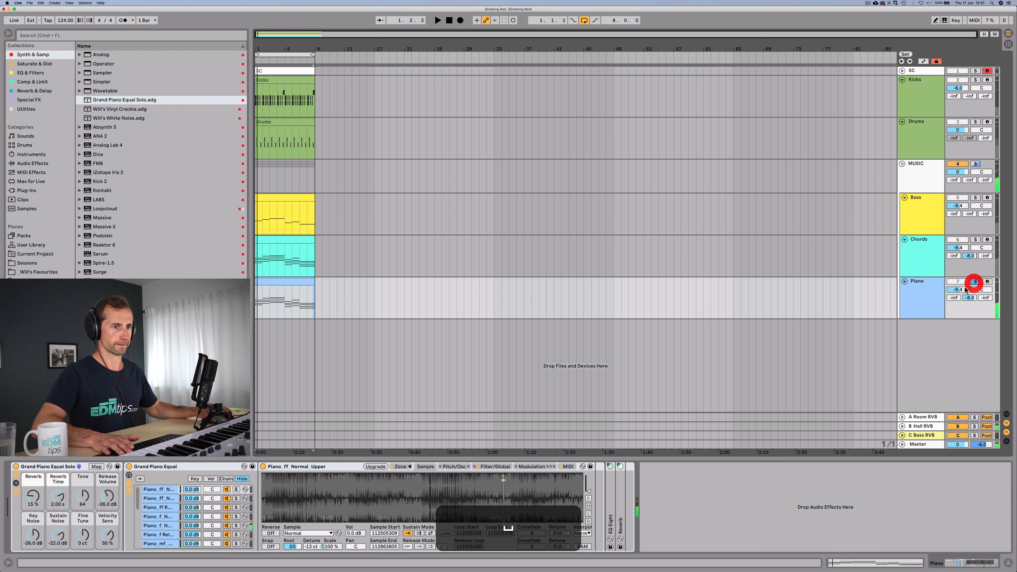
Reset the Piano track's B-Hall RVB send to -inf during playback
{"action": "key", "text": "space"}
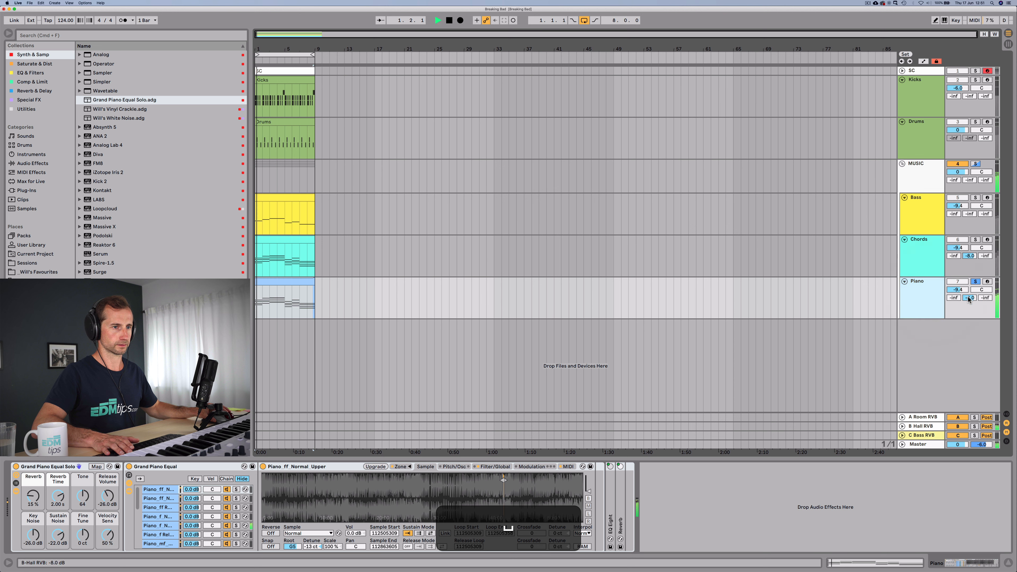
{"action": "left_click", "coordinate": [920, 286]}
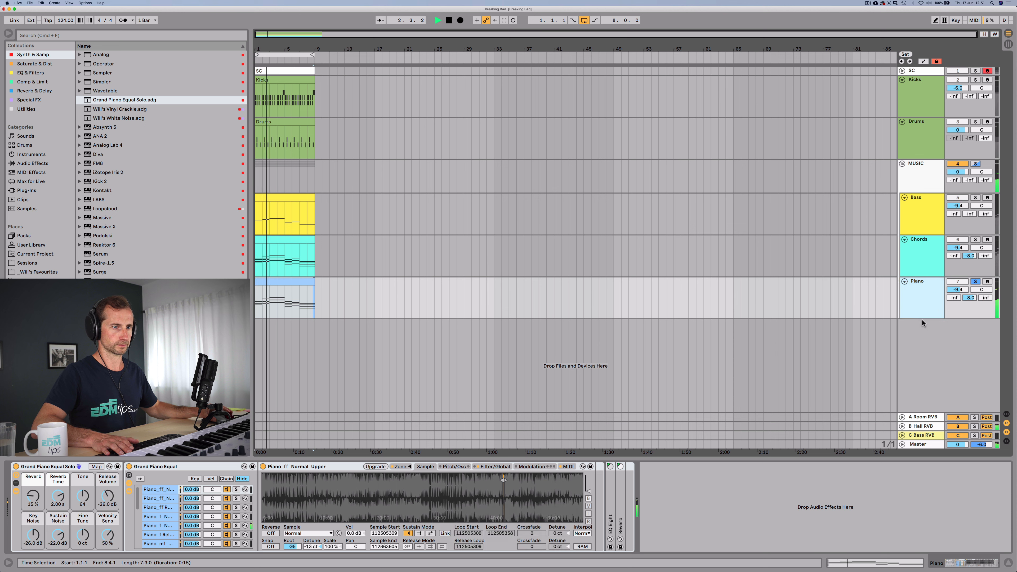
{"action": "double_click", "coordinate": [965, 298]}
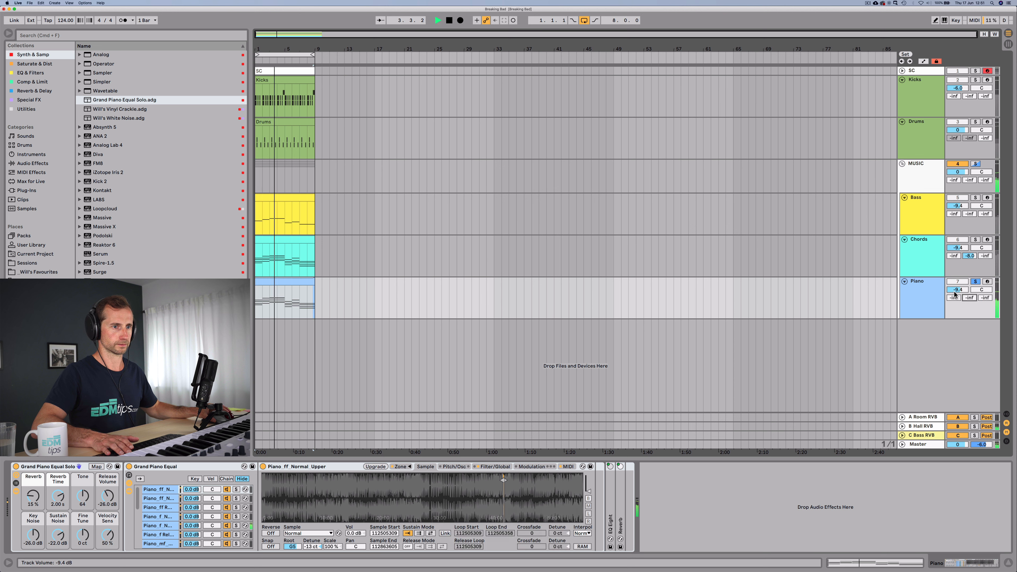
{"action": "key", "text": "space"}
{"action": "left_click", "coordinate": [931, 291]}
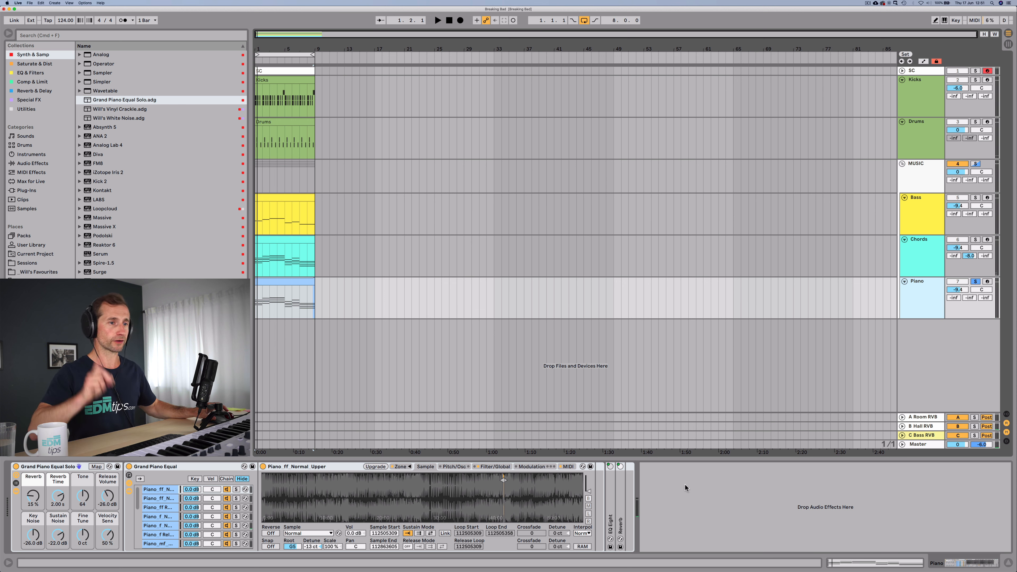
Add Reverb from the Reverb & Delay collection to the Piano track and set its Decay Time to 5.96 s
{"action": "left_click", "coordinate": [34, 92]}
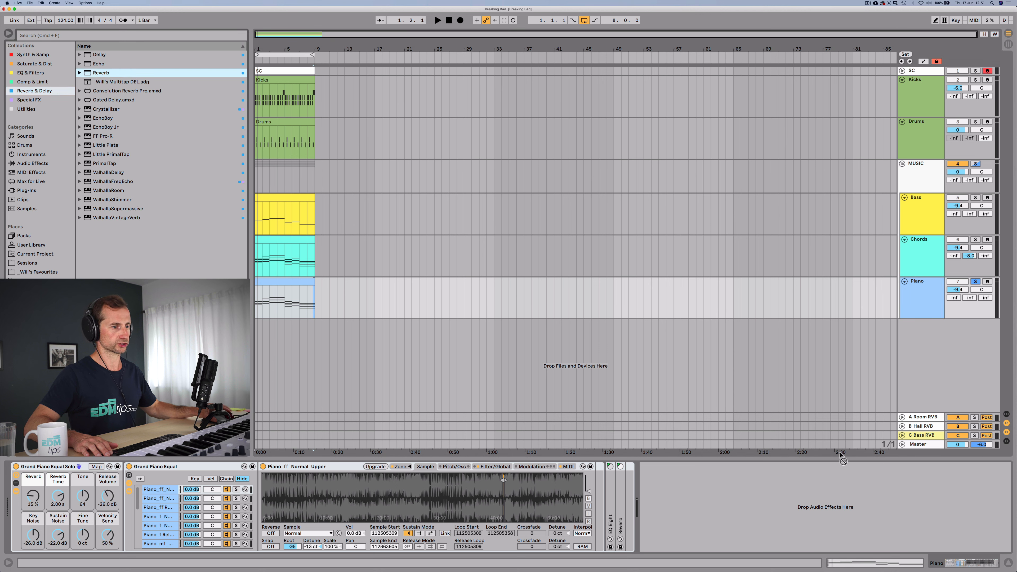
{"action": "left_click_drag", "start_coordinate": [732, 528], "coordinate": [732, 528]}
{"action": "key", "text": "space"}
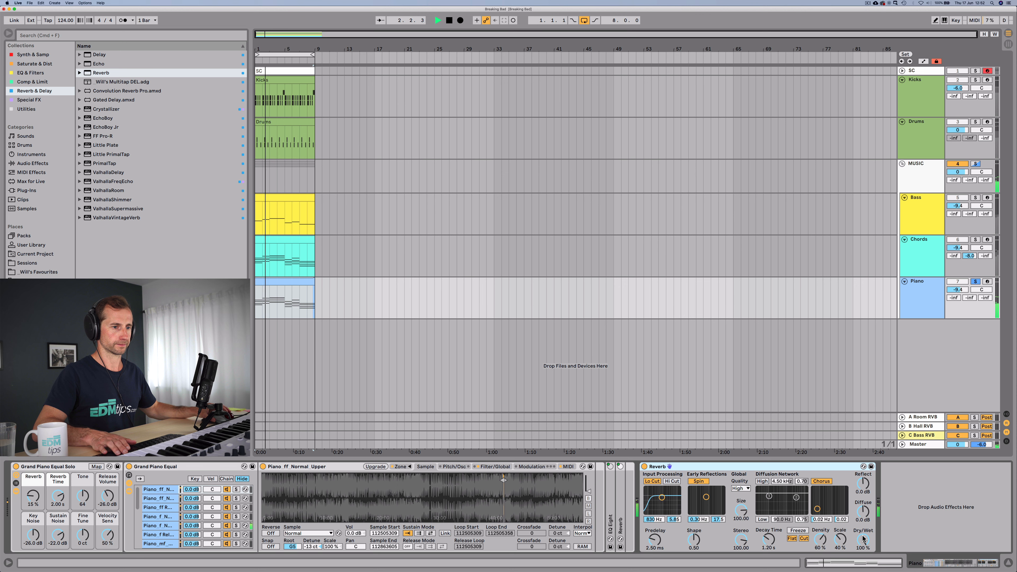
{"action": "left_click_drag", "start_coordinate": [755, 541], "coordinate": [755, 498]}
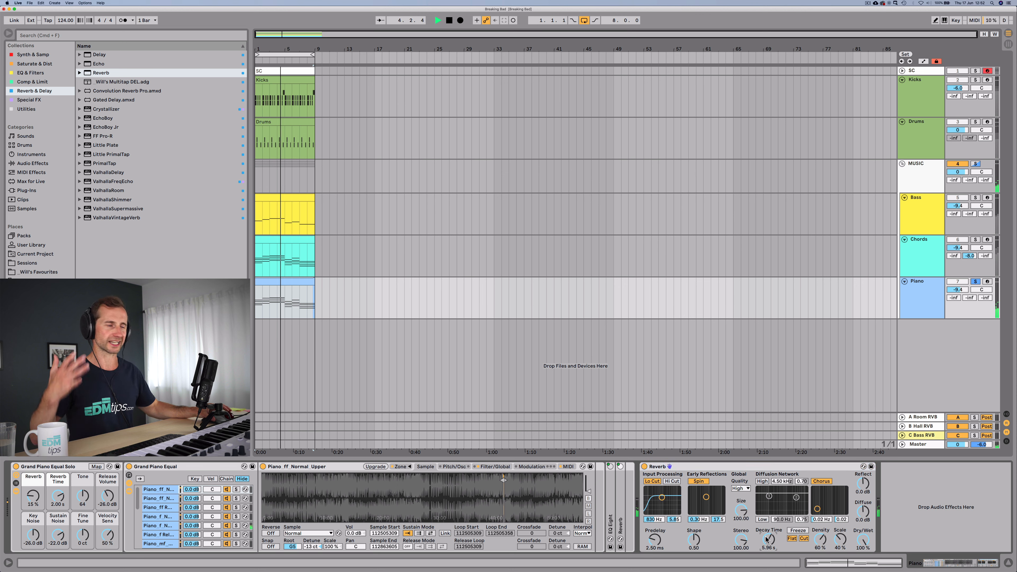
Add EQ Eight after the Piano track's Reverb and roll off the lows below 147 Hz
{"action": "left_click", "coordinate": [39, 73]}
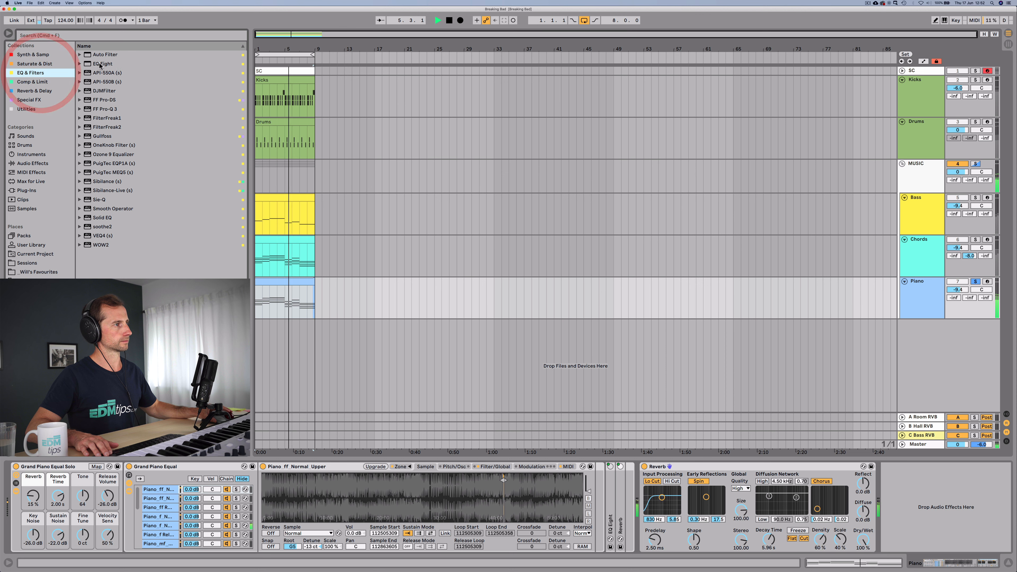
{"action": "left_click_drag", "start_coordinate": [103, 64], "coordinate": [896, 506]}
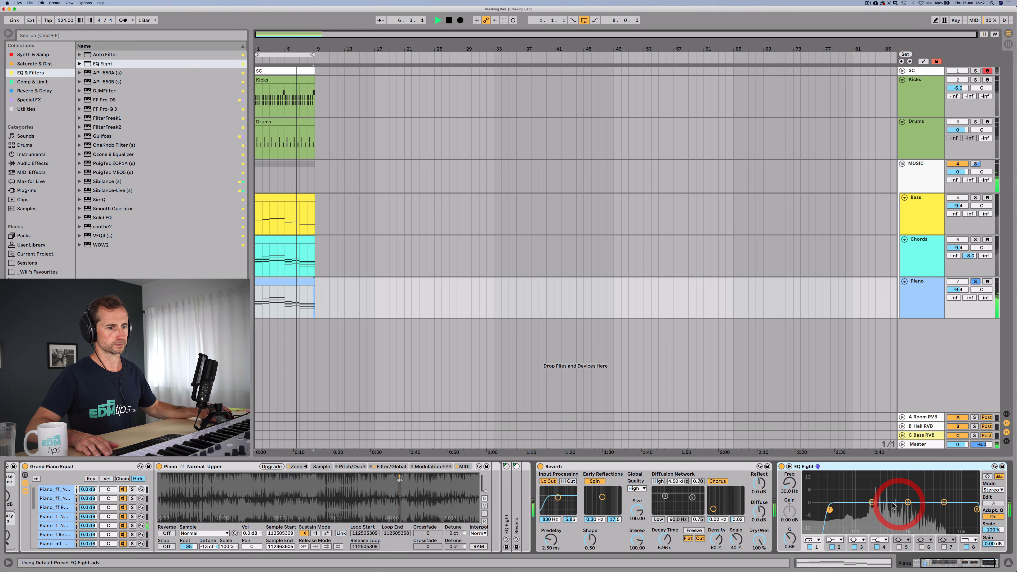
{"action": "left_click_drag", "start_coordinate": [790, 487], "coordinate": [790, 487]}
{"action": "key", "text": "space"}
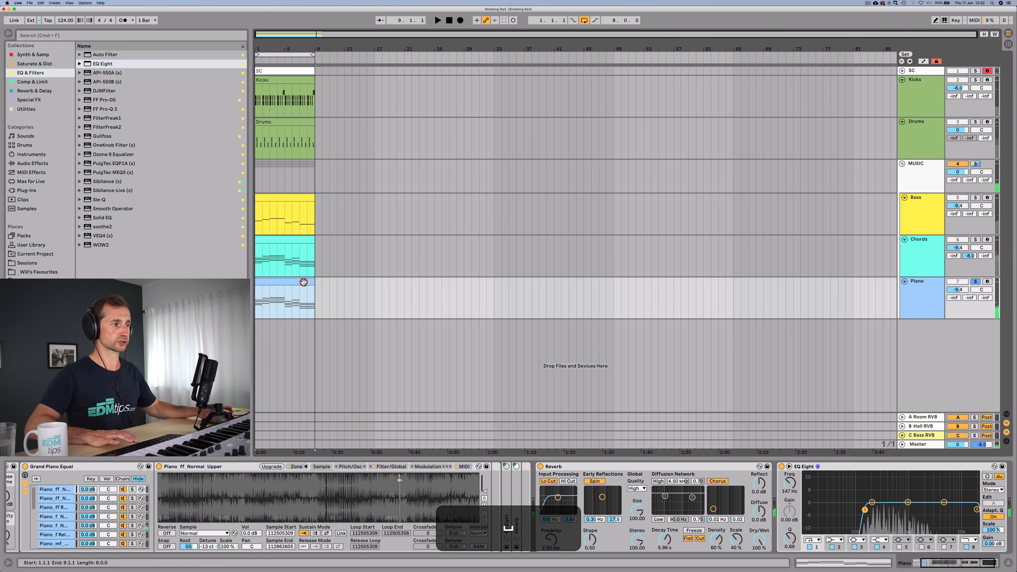
Transpose all notes in the Piano clip up one octave and return to the track's devices during playback
{"action": "double_click", "coordinate": [303, 282]}
{"action": "left_click", "coordinate": [333, 365]}
{"action": "key", "text": "shift+super+a"}
{"action": "key", "text": "shift+super+Up"}
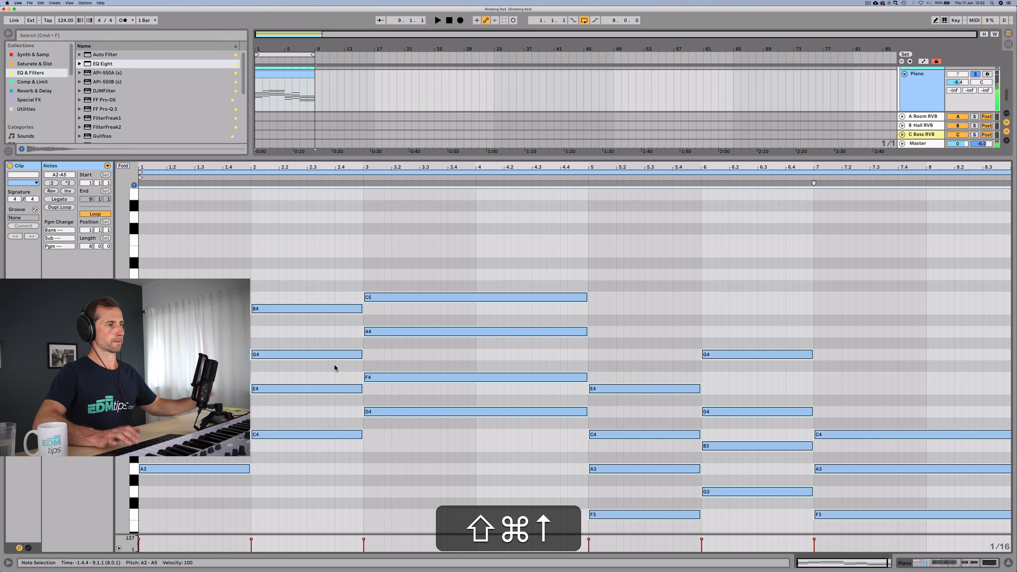
{"action": "key", "text": "shift+space"}
{"action": "key", "text": "shift+Tab"}
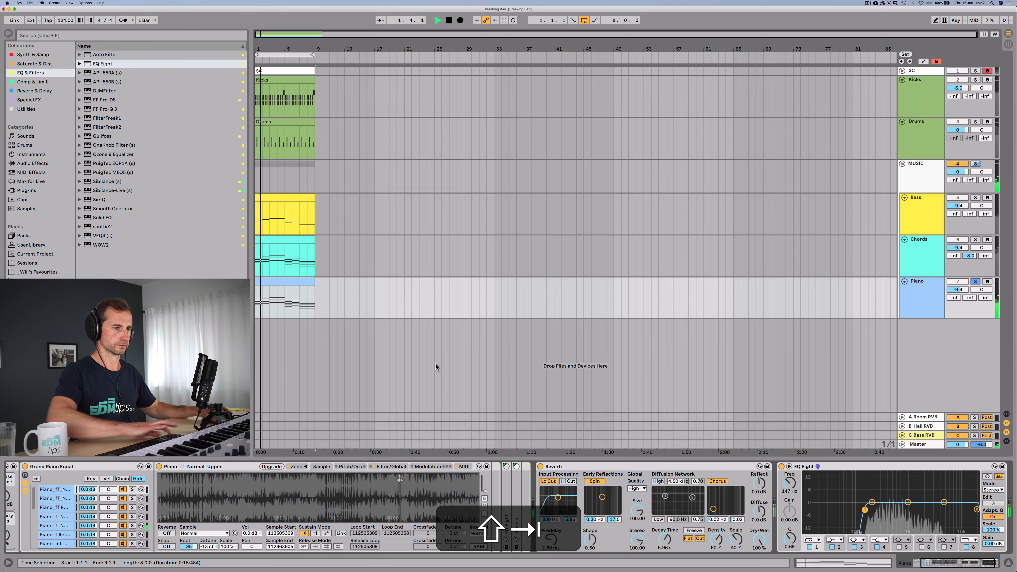
Solo the Chords and Bass tracks together with Piano and show the Bass track's devices
{"action": "left_click", "coordinate": [975, 239], "text": "super"}
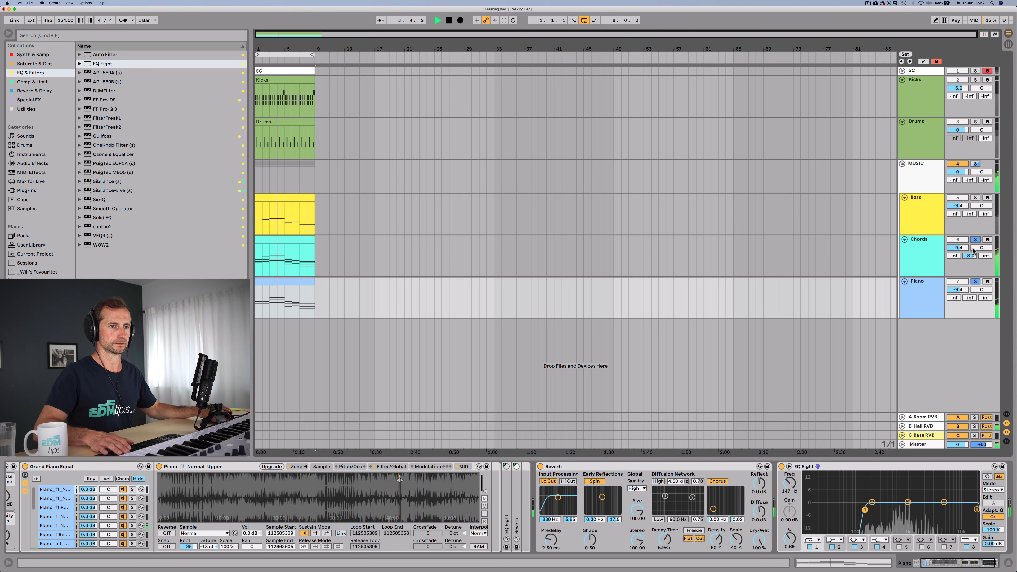
{"action": "left_click", "coordinate": [974, 198], "text": "super"}
{"action": "left_click", "coordinate": [915, 204]}
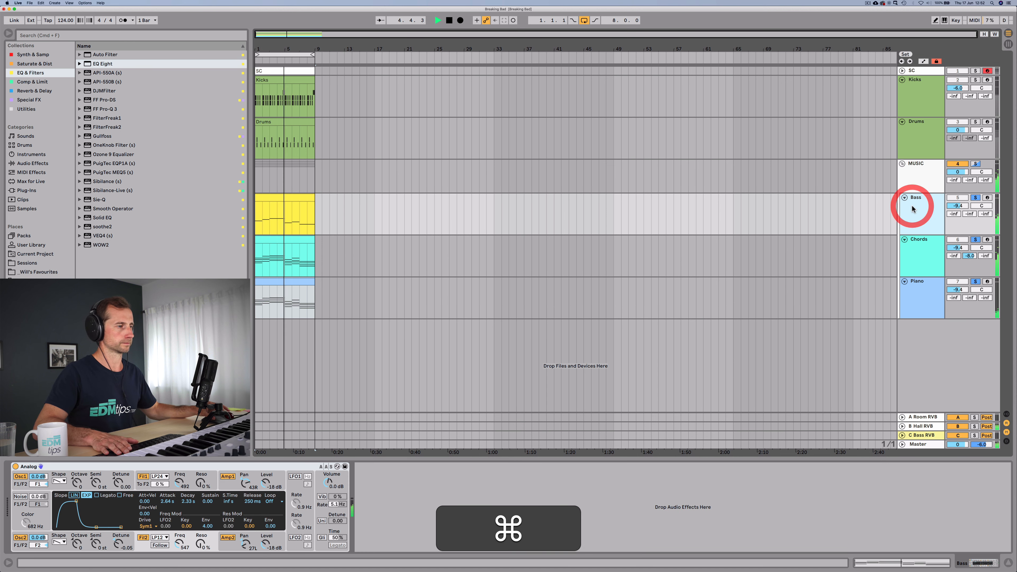
Add Drum Buss from the Comp & Limit collection after the Bass track's Analog and restart playback
{"action": "key", "text": "space"}
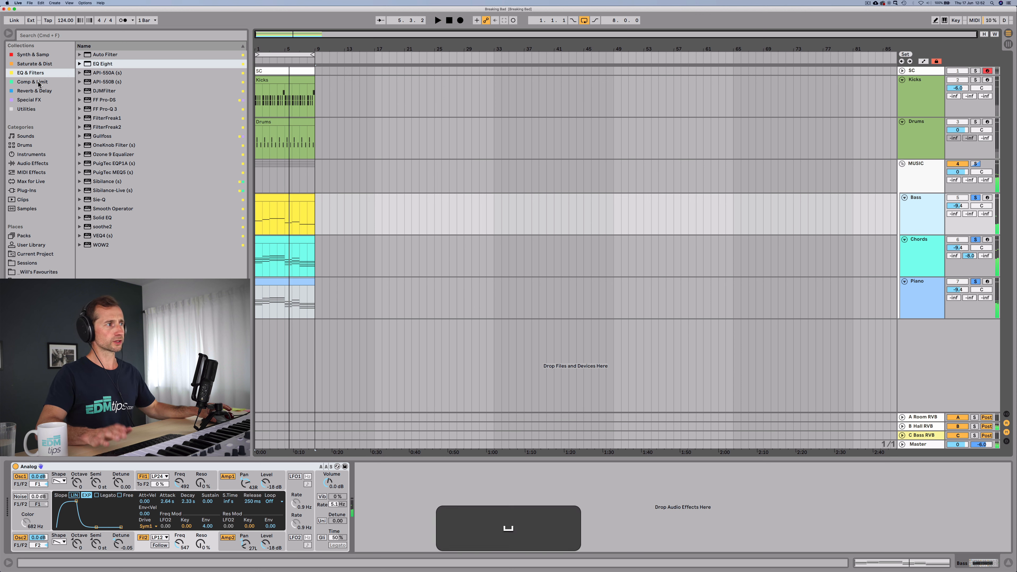
{"action": "left_click", "coordinate": [39, 83]}
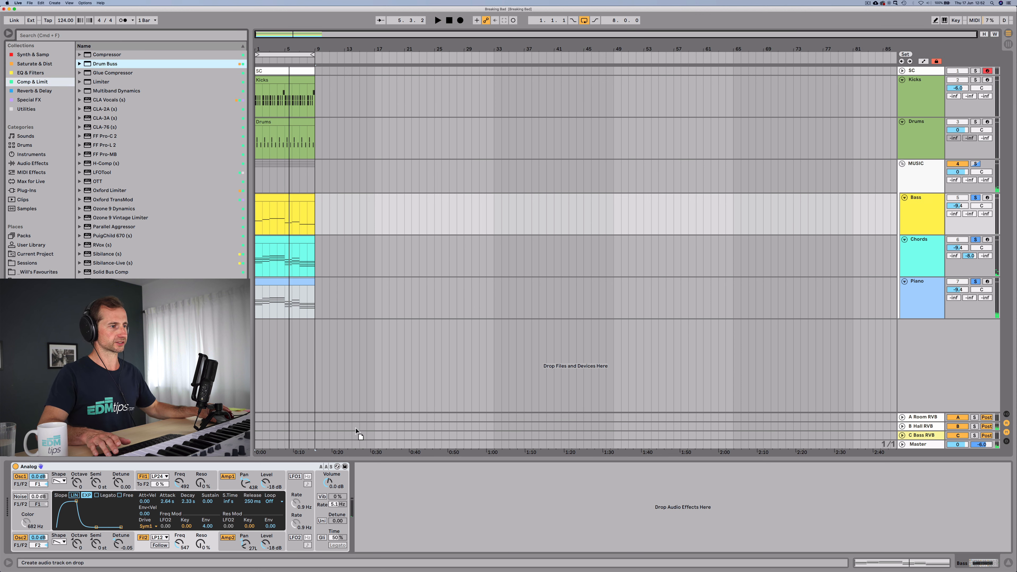
{"action": "left_click_drag", "start_coordinate": [358, 434], "coordinate": [386, 491]}
{"action": "key", "text": "space"}
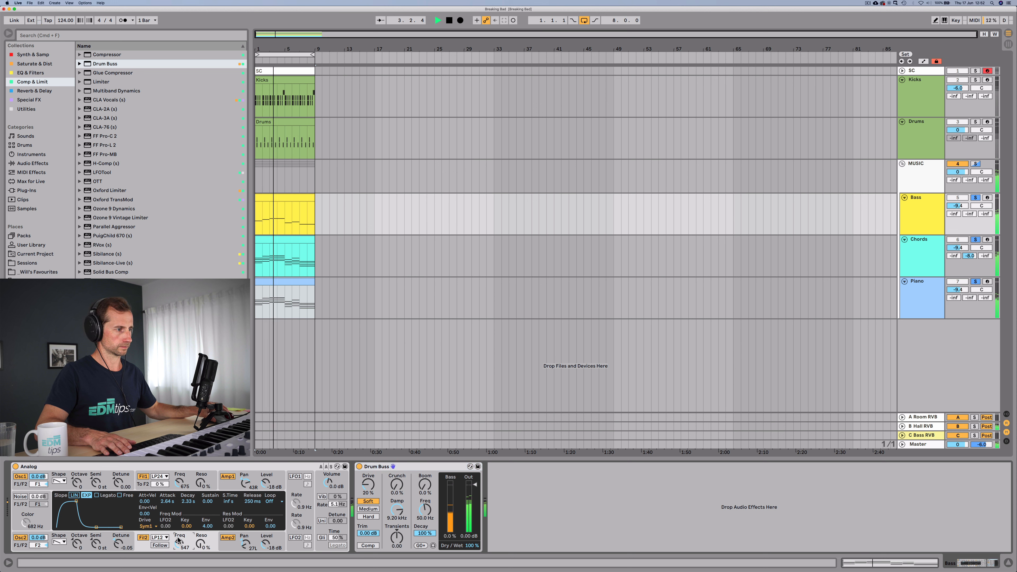
Raise the Bass Analog's filter frequencies to 792 and 675, and set the Drum Buss Crunch to 66 %
{"action": "left_click_drag", "start_coordinate": [178, 539], "coordinate": [178, 535]}
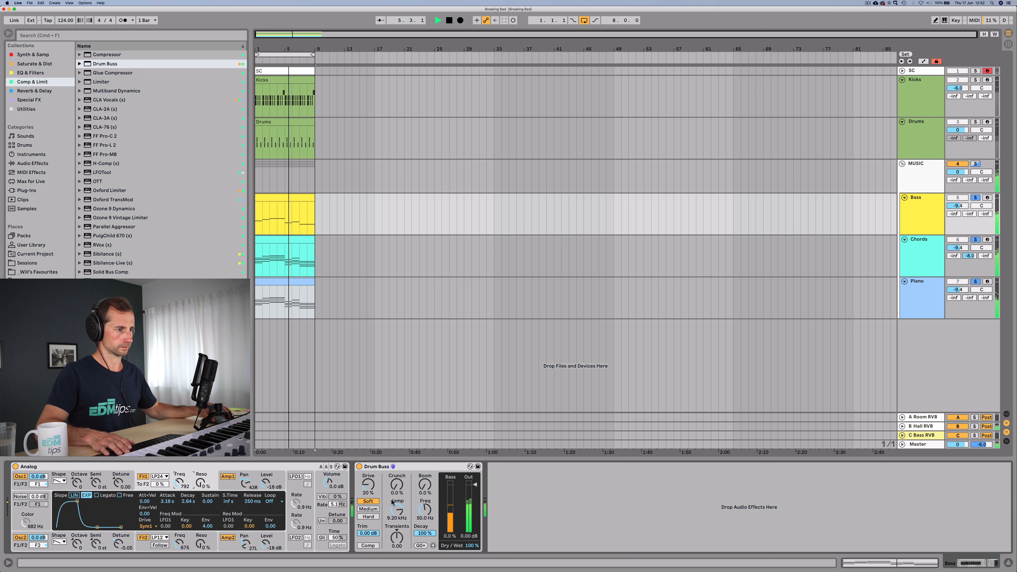
{"action": "left_click_drag", "start_coordinate": [397, 483], "coordinate": [397, 459]}
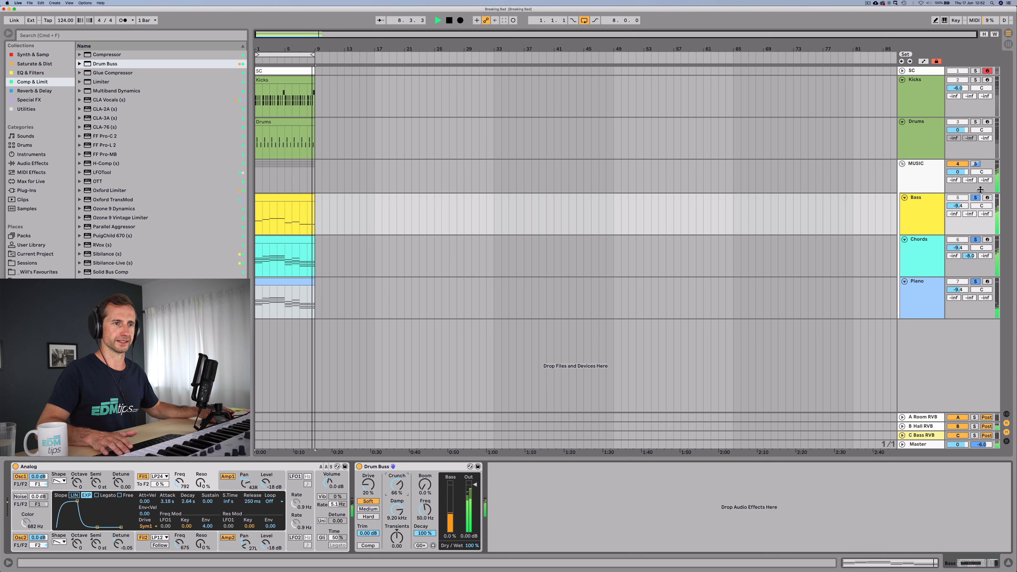
Unsolo all the music tracks, stop playback with the MUSIC group selected, and save the set
{"action": "left_click", "coordinate": [975, 198]}
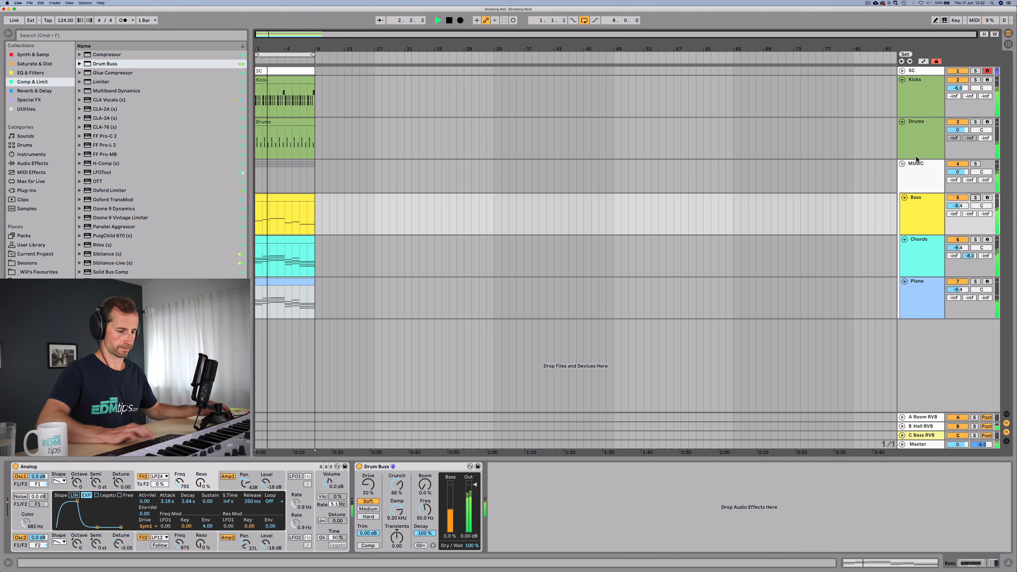
{"action": "key", "text": "super+s"}
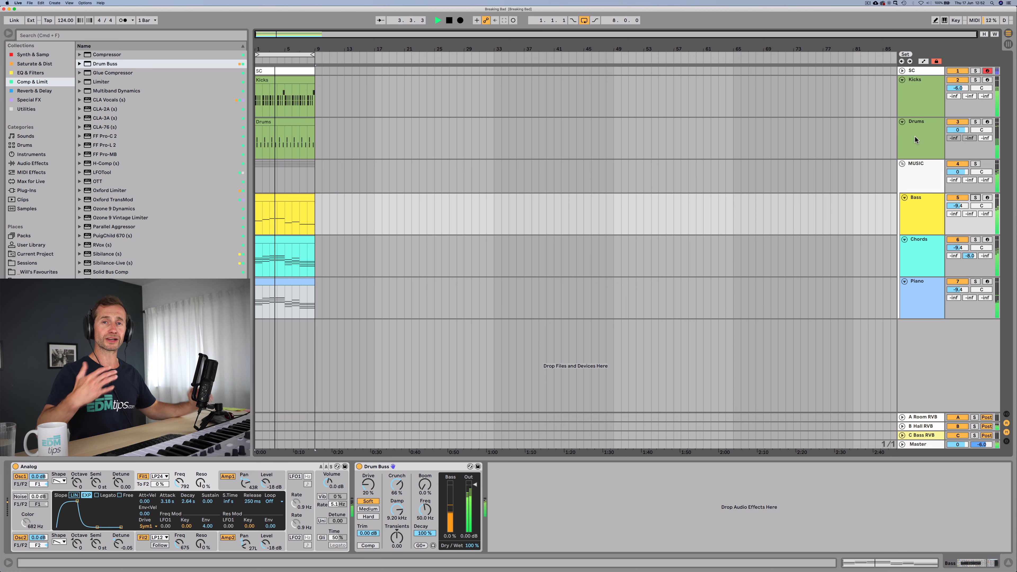
{"action": "left_click", "coordinate": [927, 174]}
{"action": "key", "text": "space"}
{"action": "key", "text": "super+s"}
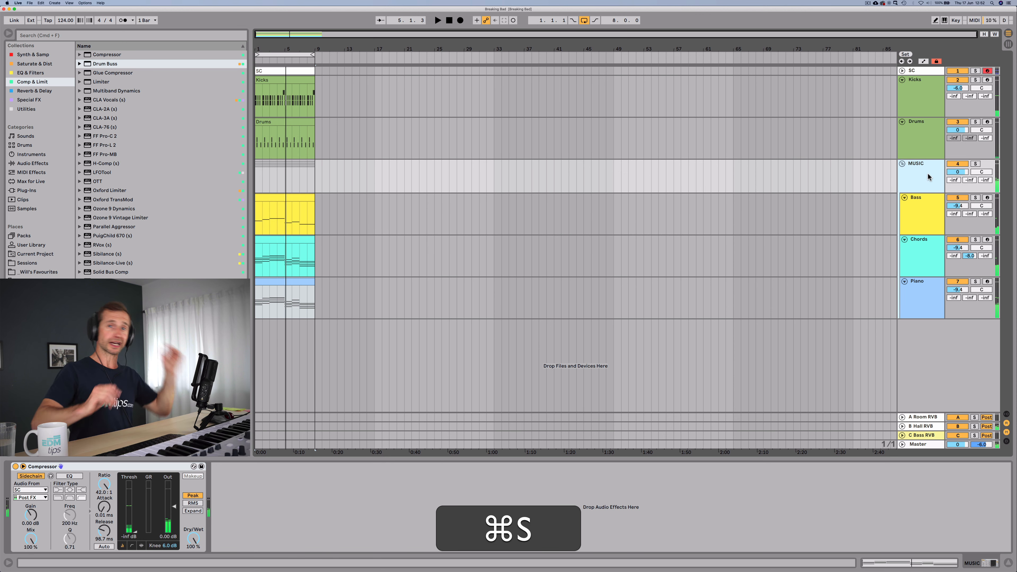
Check the Drums rack's Reverb and Delay return chains and where their audio is routed
{"action": "left_click", "coordinate": [917, 134]}
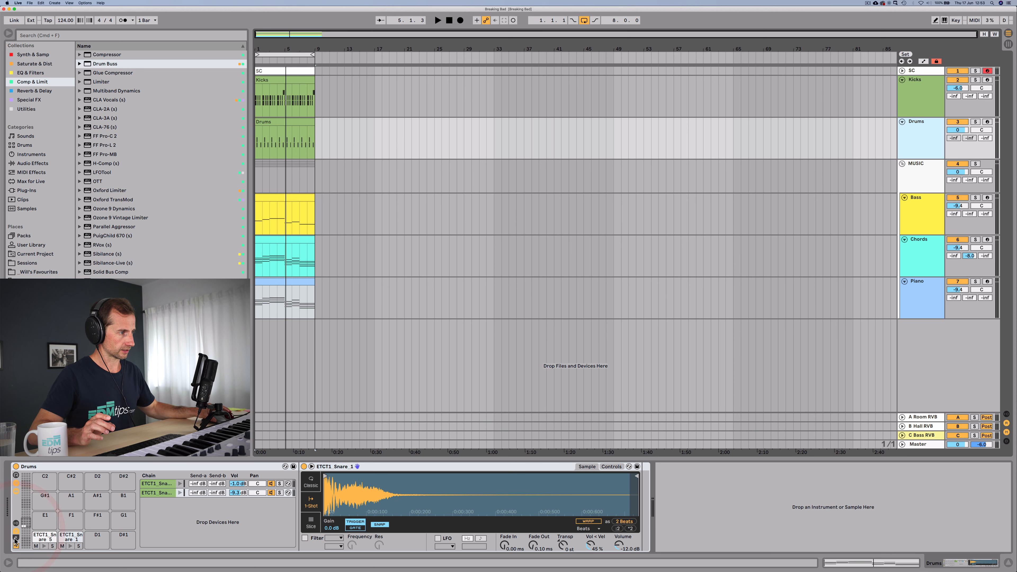
{"action": "left_click", "coordinate": [16, 530]}
{"action": "right_click", "coordinate": [146, 538]}
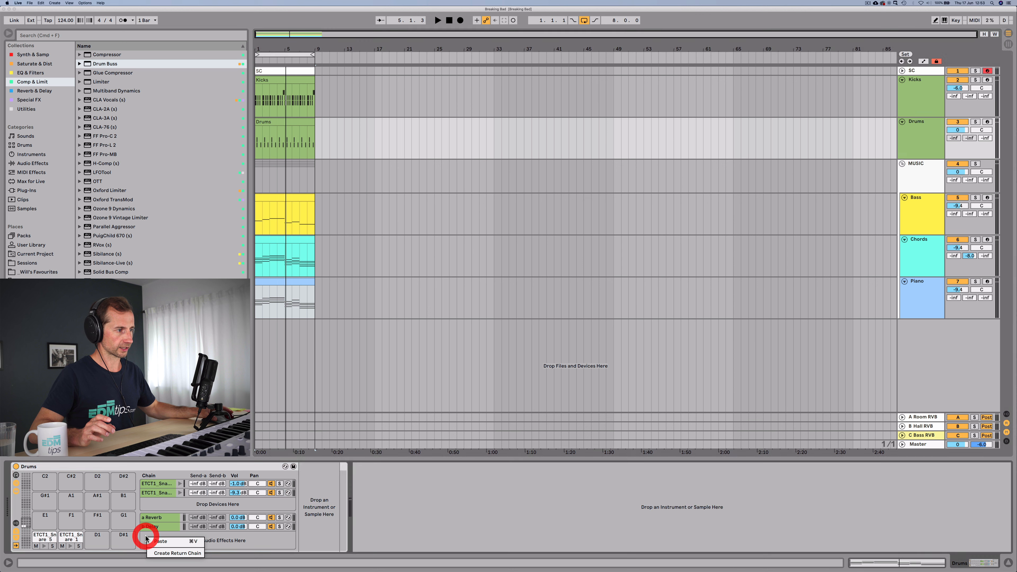
{"action": "left_click", "coordinate": [227, 547]}
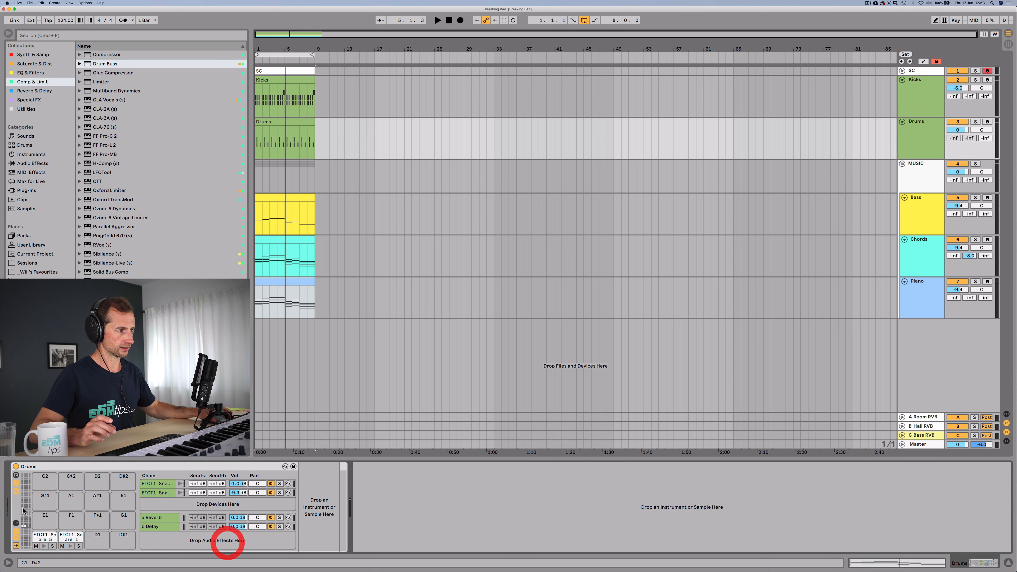
{"action": "left_click", "coordinate": [16, 522]}
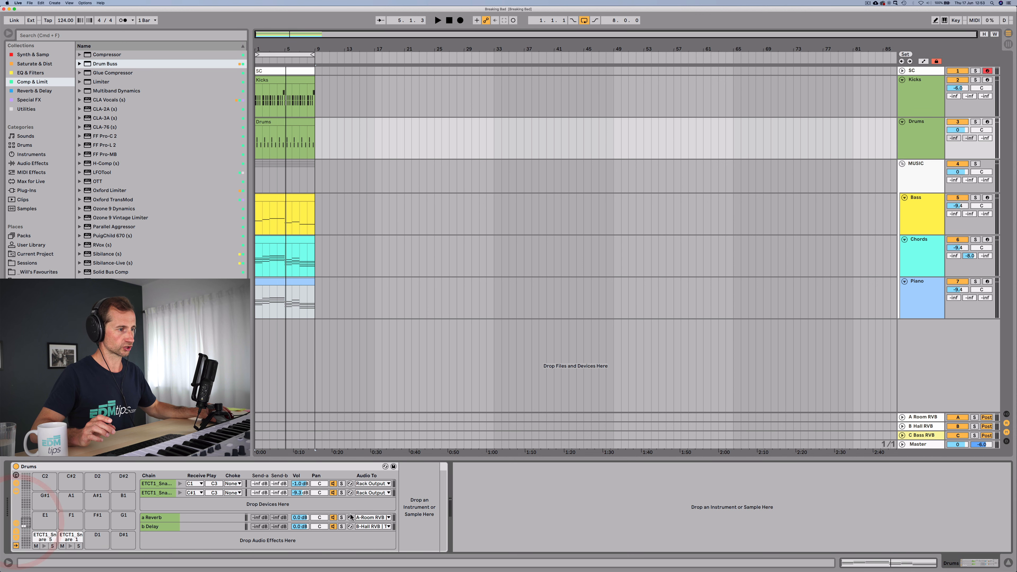
{"action": "left_click", "coordinate": [374, 517]}
{"action": "left_click", "coordinate": [291, 544]}
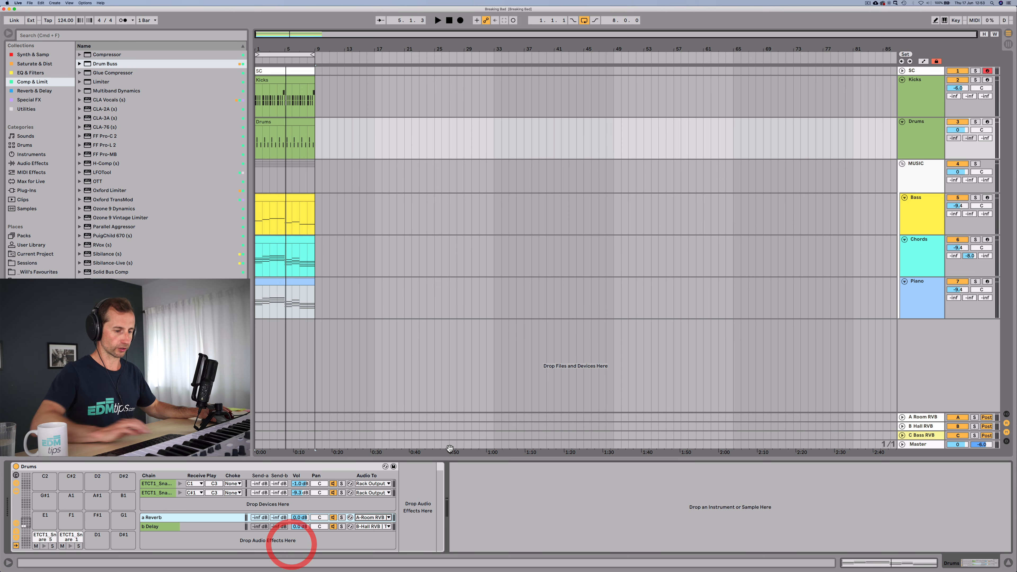
In the Session View, hide the Drums rack's routing and return sections and raise the ETCT1_Snare 5 chain's Send-a to about -12 dB
{"action": "key", "text": "Tab"}
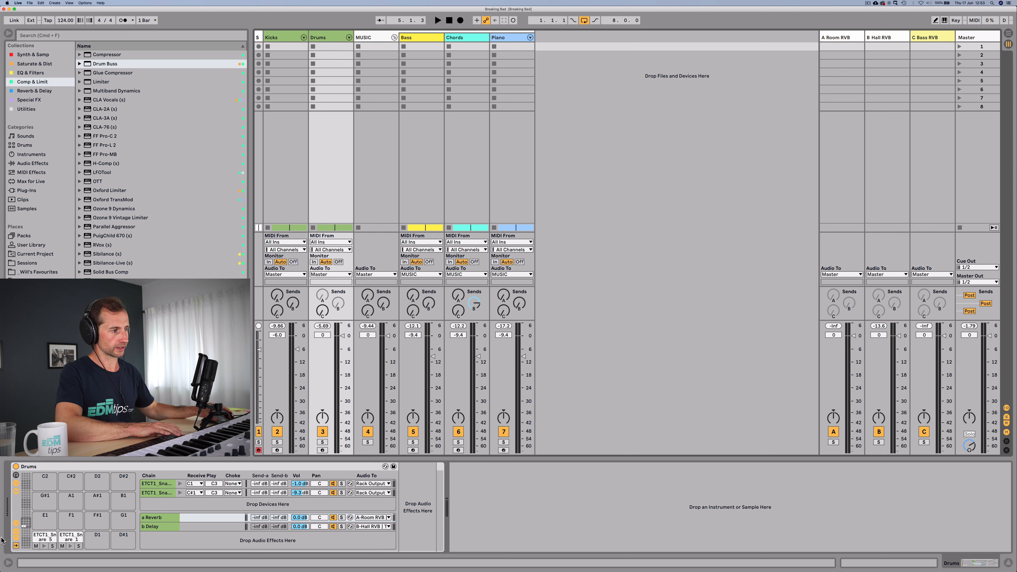
{"action": "left_click", "coordinate": [17, 523]}
{"action": "left_click", "coordinate": [15, 537]}
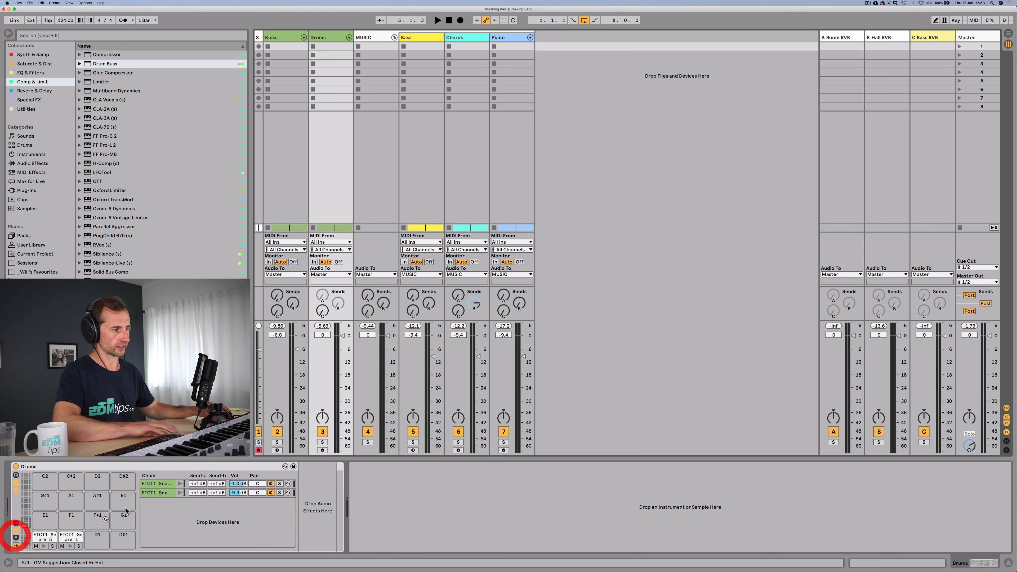
{"action": "key", "text": "space"}
{"action": "left_click_drag", "start_coordinate": [198, 483], "coordinate": [198, 441]}
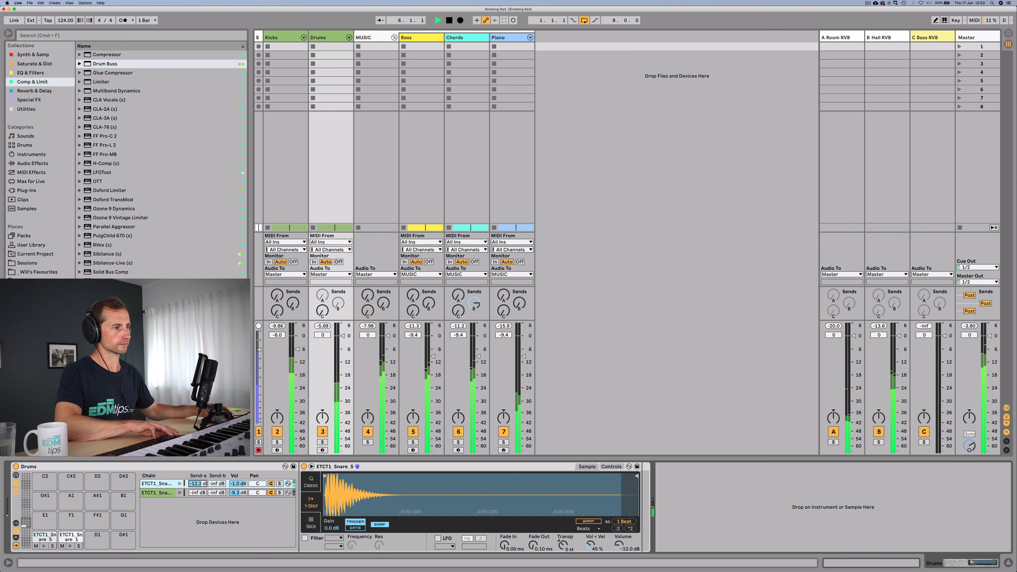
Add EQ Eight to the Chords track with a low cut and a -4.83 dB dip at 303 Hz
{"action": "left_click", "coordinate": [458, 42]}
{"action": "key", "text": "space"}
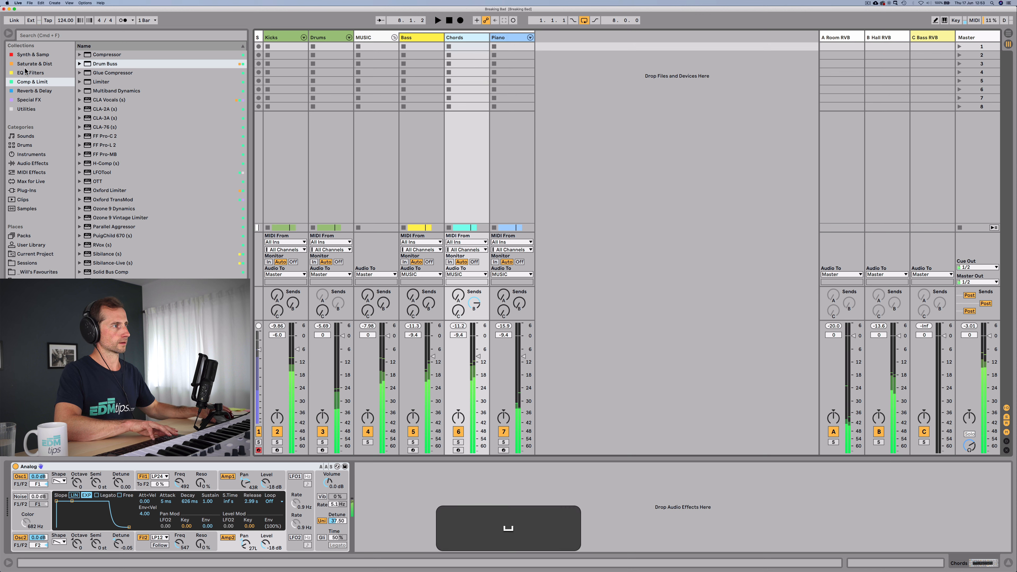
{"action": "left_click", "coordinate": [26, 72]}
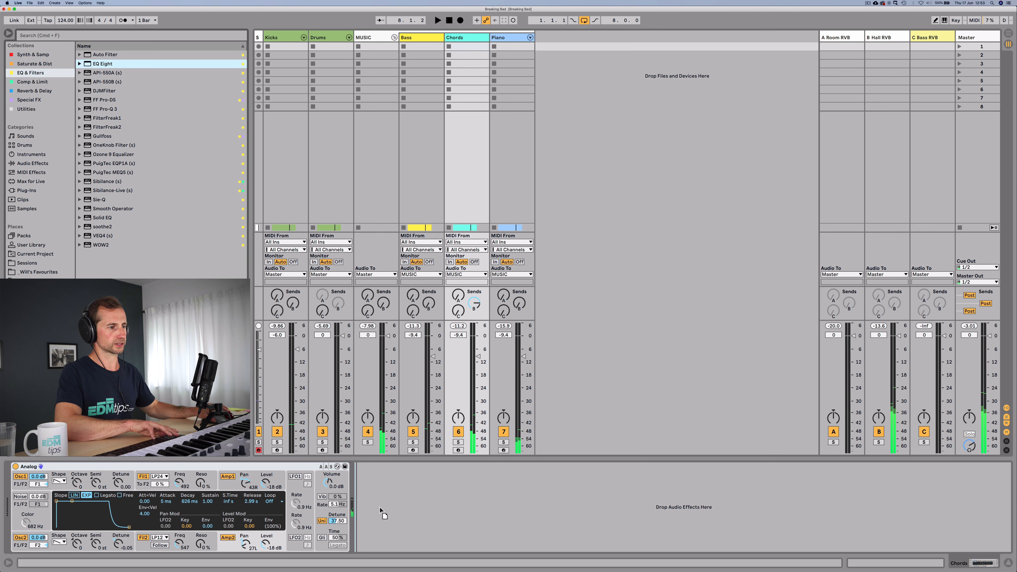
{"action": "left_click_drag", "start_coordinate": [380, 511], "coordinate": [381, 505]}
{"action": "key", "text": "space"}
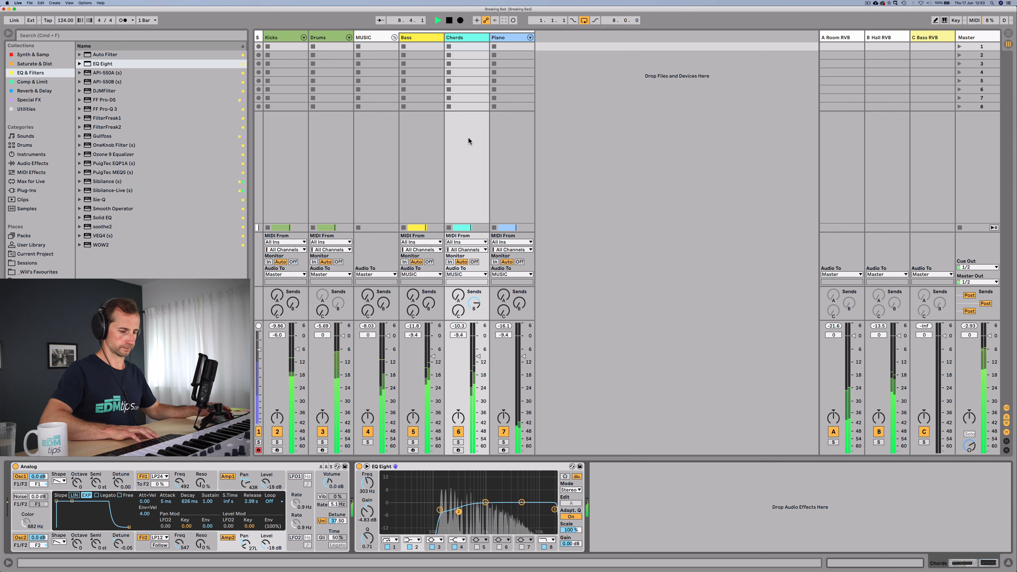
Stop playback, save the set, and open the drum samples folder in the browser
{"action": "key", "text": "space"}
{"action": "key", "text": "super+s"}
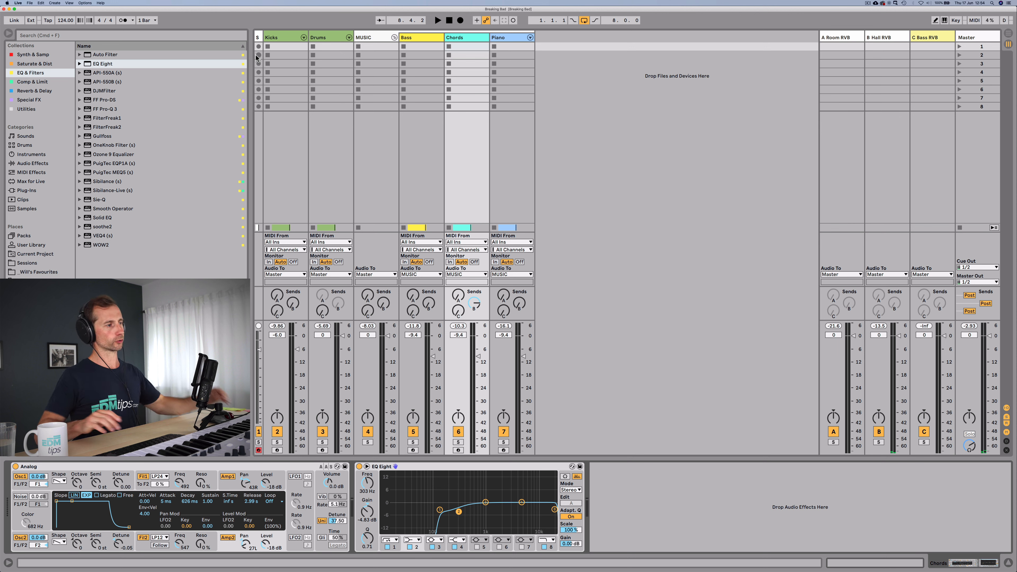
{"action": "left_click", "coordinate": [34, 290]}
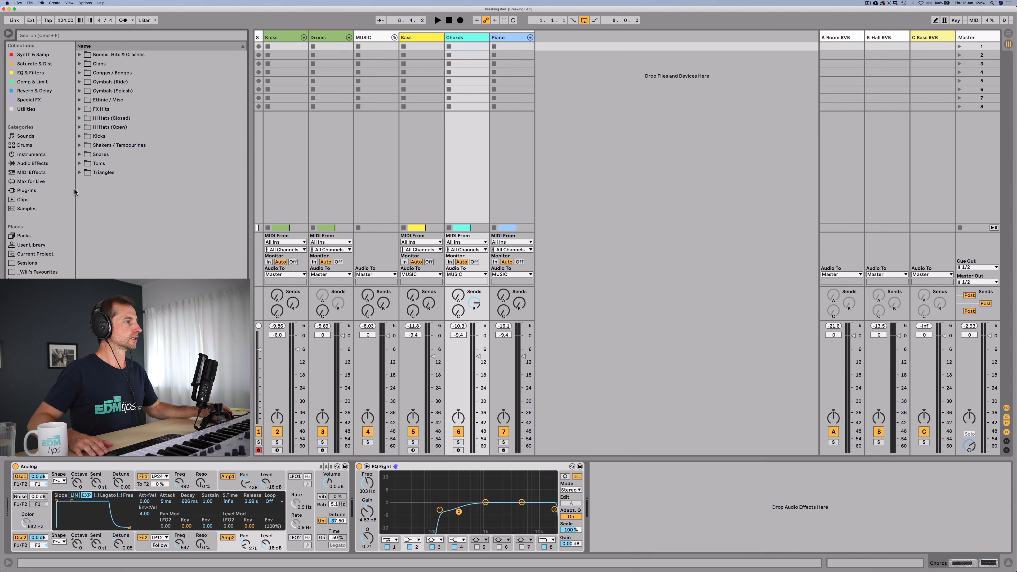
Open the sample pack's Snaps folder in place of Snares and audition the snap samples
{"action": "left_click", "coordinate": [45, 299]}
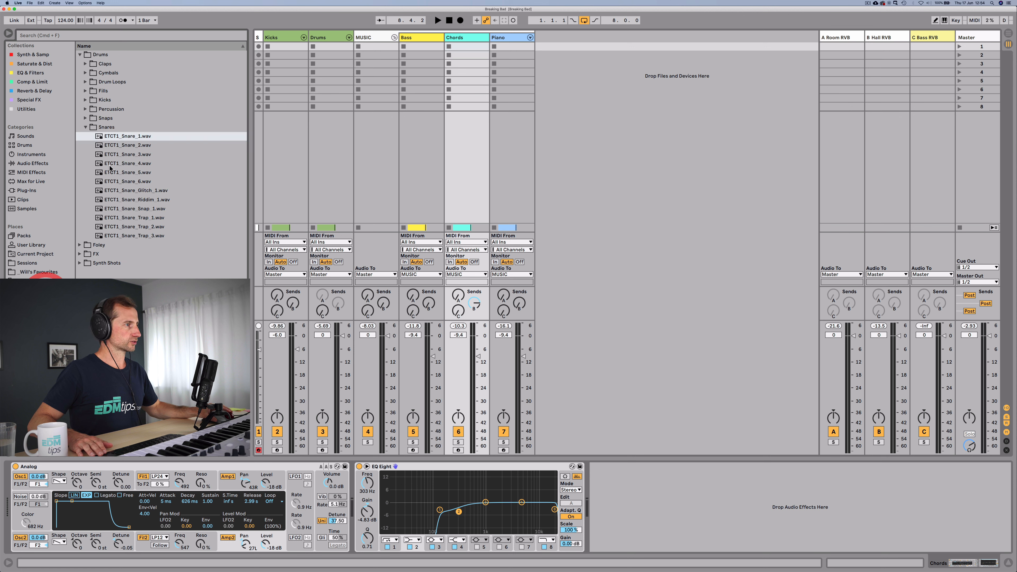
{"action": "left_click", "coordinate": [106, 127]}
{"action": "left_click", "coordinate": [106, 118]}
{"action": "left_click", "coordinate": [108, 127]}
{"action": "left_click", "coordinate": [108, 136]}
{"action": "left_click", "coordinate": [109, 144]}
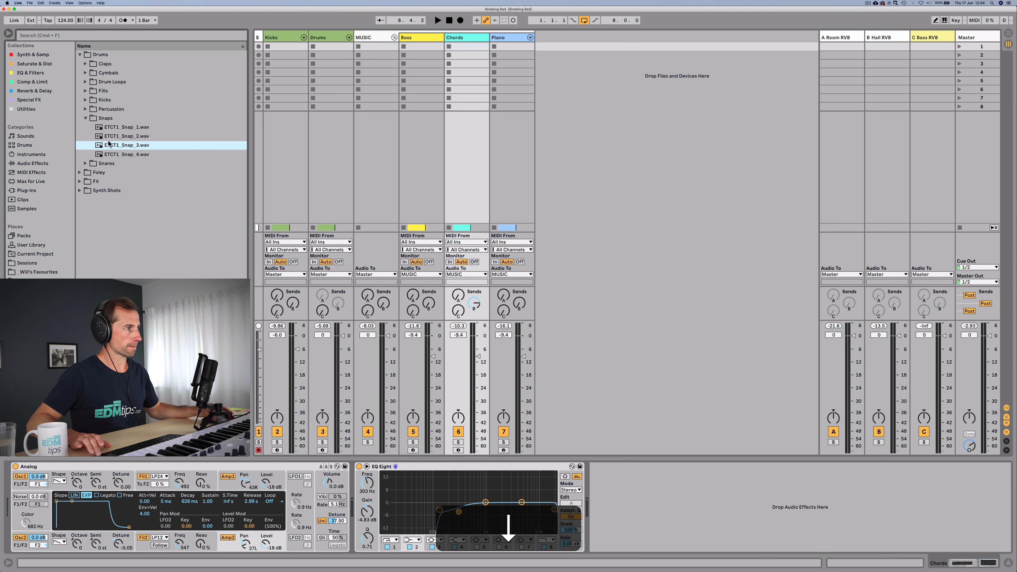
{"action": "key", "text": "Up"}
{"action": "key", "text": "Up"}
{"action": "key", "text": "Down"}
{"action": "key", "text": "Down"}
{"action": "key", "text": "Up"}
{"action": "key", "text": "Up"}
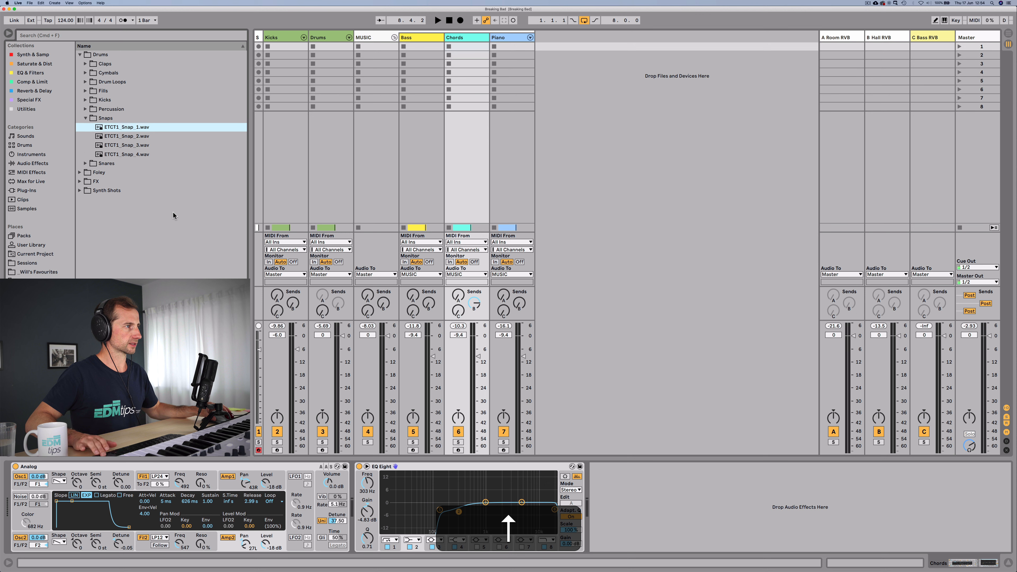
On the Drums track, compare the snap samples and add ETCT1_Snap_4.wav to the rack as a new chain
{"action": "left_click", "coordinate": [318, 37]}
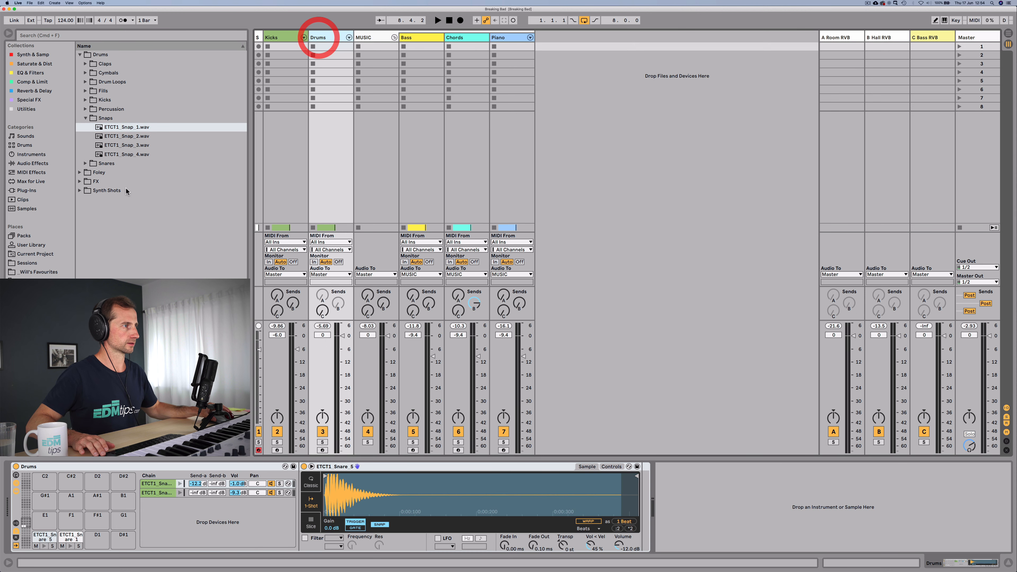
{"action": "left_click", "coordinate": [129, 138]}
{"action": "key", "text": "Down"}
{"action": "key", "text": "Down"}
{"action": "left_click", "coordinate": [130, 149]}
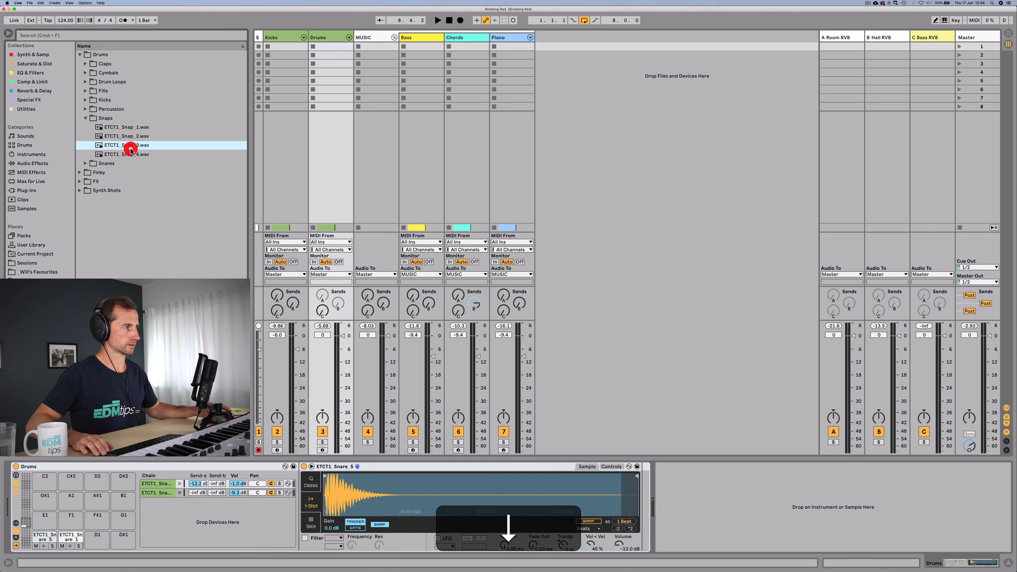
{"action": "key", "text": "Down"}
{"action": "left_click_drag", "start_coordinate": [131, 153], "coordinate": [151, 503]}
Replace the new snap chain's sample with ETCT1_Snap_1.wav and add ETCT1_Snap_2.wav as another chain in the Drums rack
{"action": "left_click", "coordinate": [116, 138]}
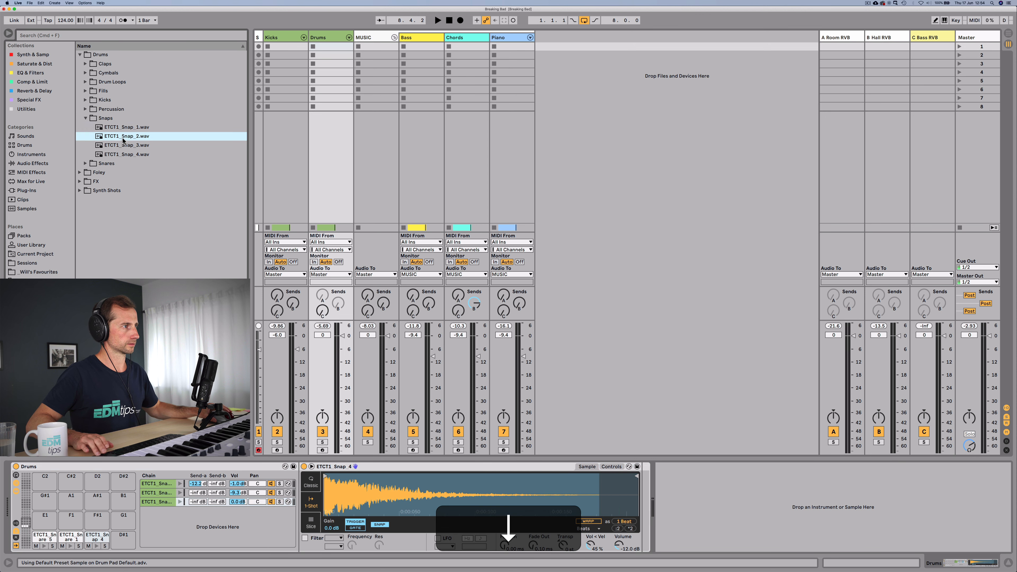
{"action": "key", "text": "Up"}
{"action": "left_click_drag", "start_coordinate": [127, 129], "coordinate": [359, 487]}
{"action": "left_click_drag", "start_coordinate": [129, 136], "coordinate": [164, 518]}
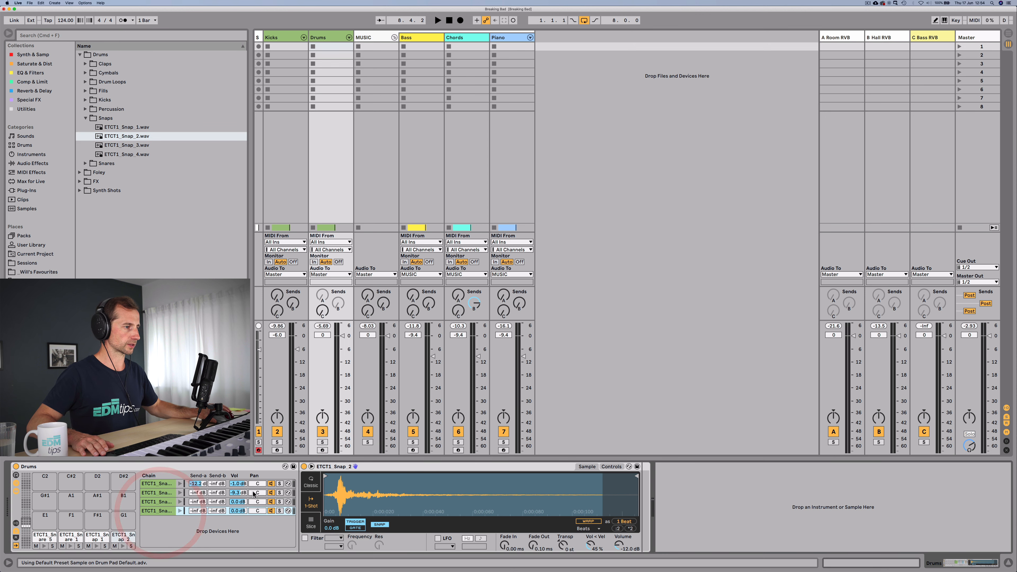
Pan the ETCT1_Snap 1 chain to 50L and the ETCT1_Snap 2 chain to 50R
{"action": "left_click_drag", "start_coordinate": [257, 503], "coordinate": [258, 481]}
{"action": "left_click", "coordinate": [257, 510]}
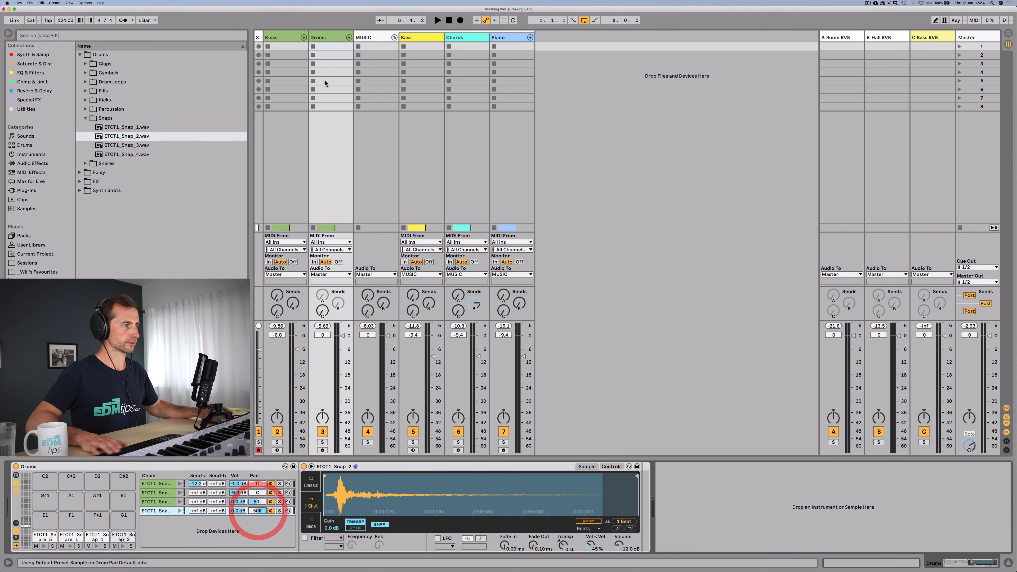
Open the Drums clip in the Arrangement, add Snap 2 and Snap 1 notes at 1.1.4, and play them back
{"action": "key", "text": "Tab"}
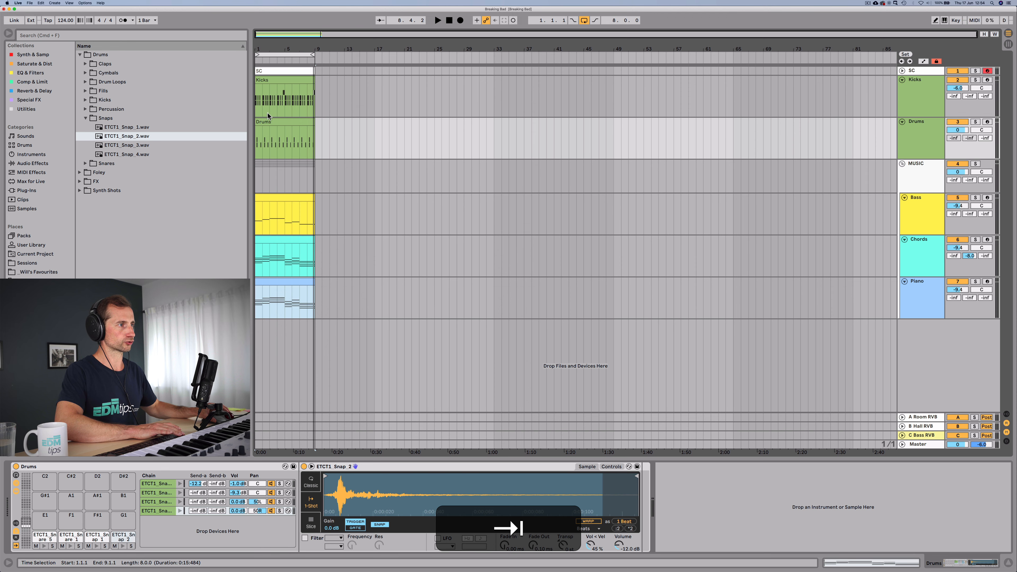
{"action": "double_click", "coordinate": [267, 121]}
{"action": "left_click_drag", "start_coordinate": [185, 170], "coordinate": [185, 188]}
{"action": "double_click", "coordinate": [204, 194]}
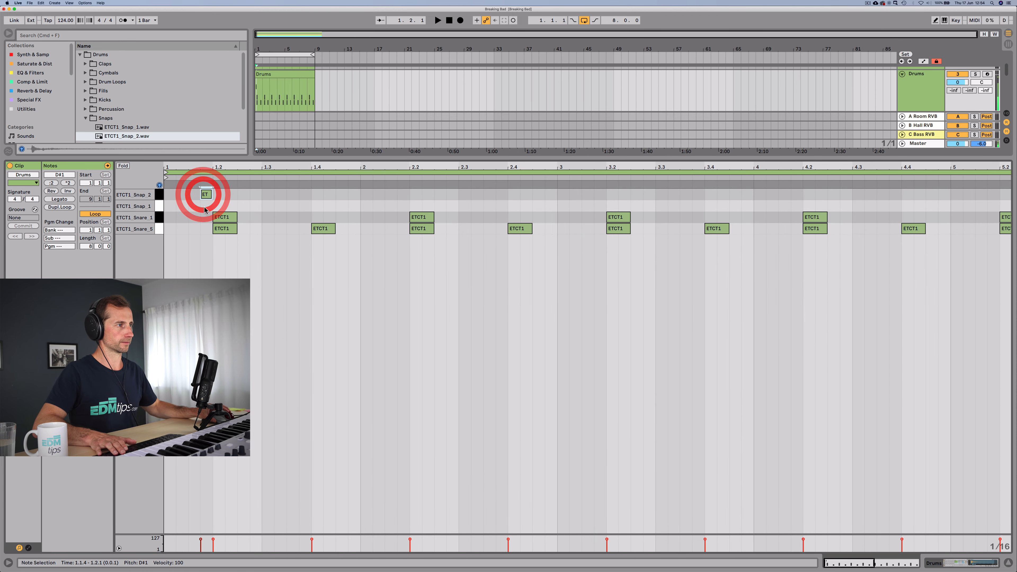
{"action": "double_click", "coordinate": [205, 207]}
{"action": "key", "text": "space"}
{"action": "key", "text": "space"}
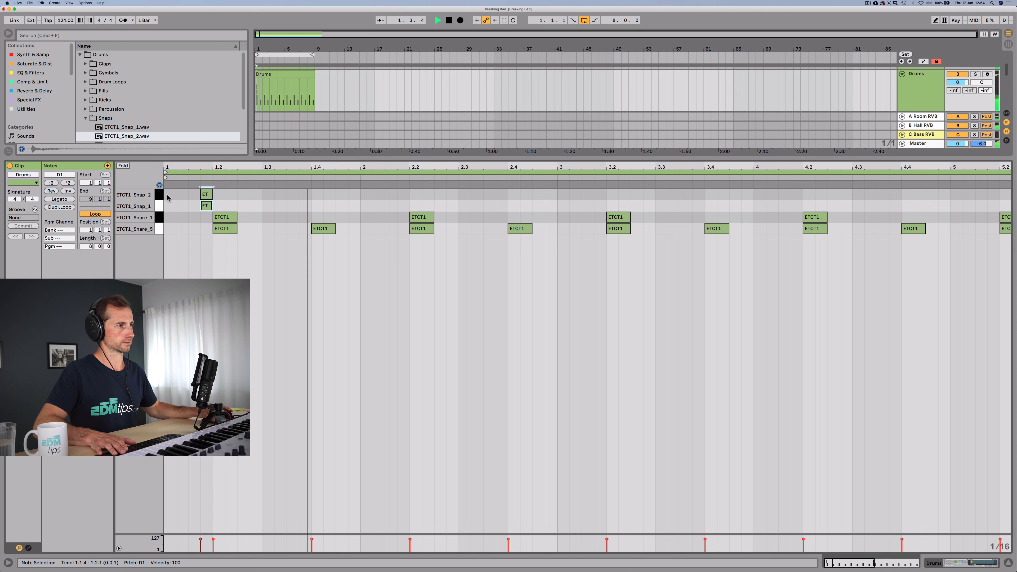
{"action": "key", "text": "space"}
{"action": "key", "text": "space"}
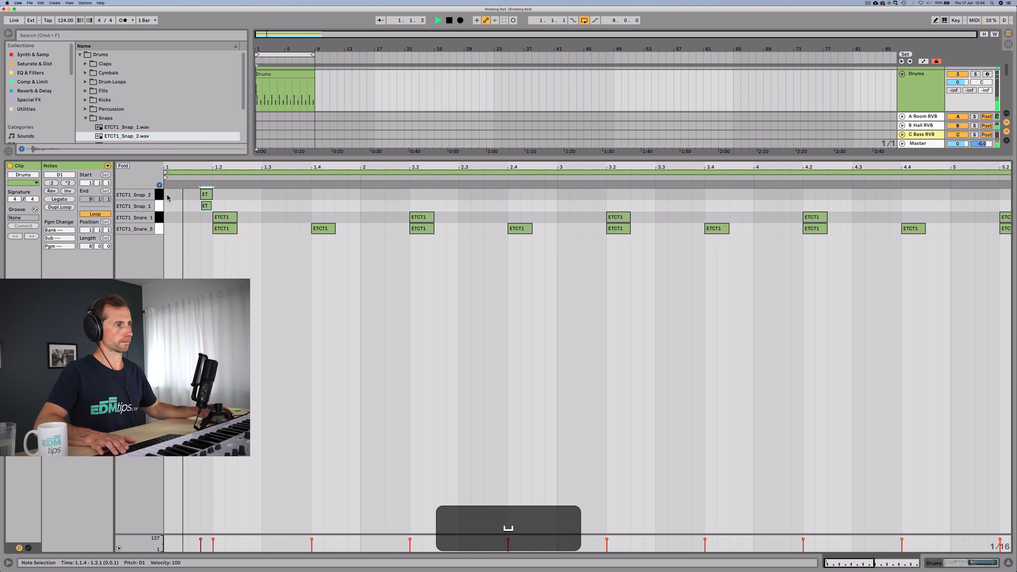
Add two short Snap 2 notes at 2.1.3 and 2.1.4 in the Drums clip and play the pattern back
{"action": "left_click_drag", "start_coordinate": [379, 168], "coordinate": [382, 177]}
{"action": "key", "text": "space"}
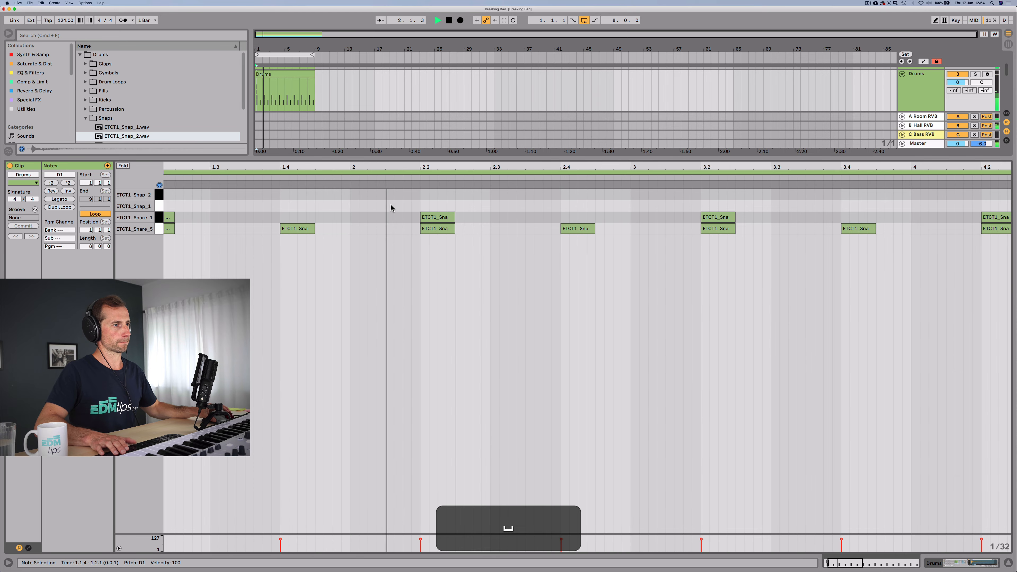
{"action": "left_click", "coordinate": [407, 195]}
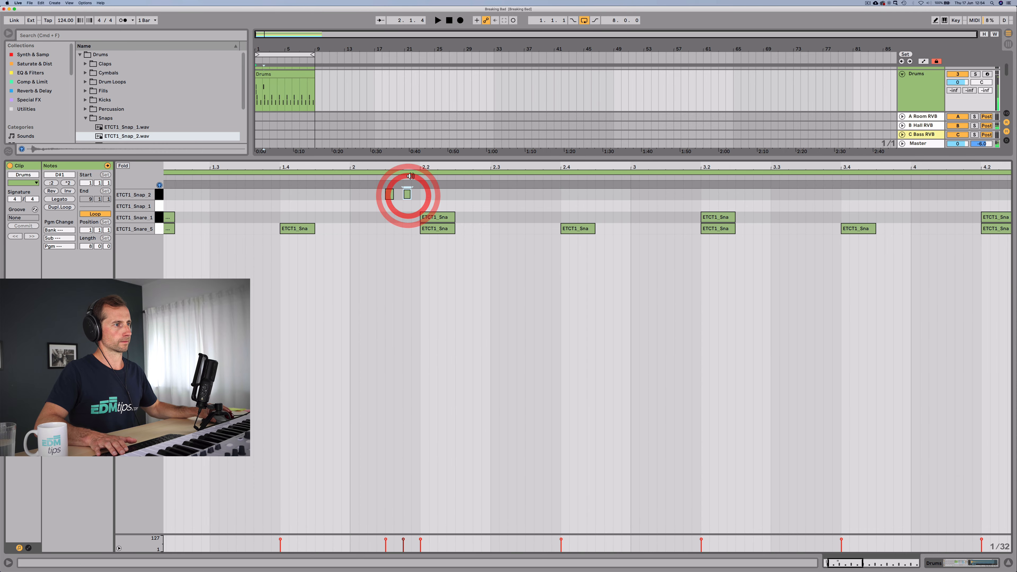
{"action": "key", "text": "space"}
{"action": "left_click", "coordinate": [411, 148]}
{"action": "left_click_drag", "start_coordinate": [410, 167], "coordinate": [410, 140]}
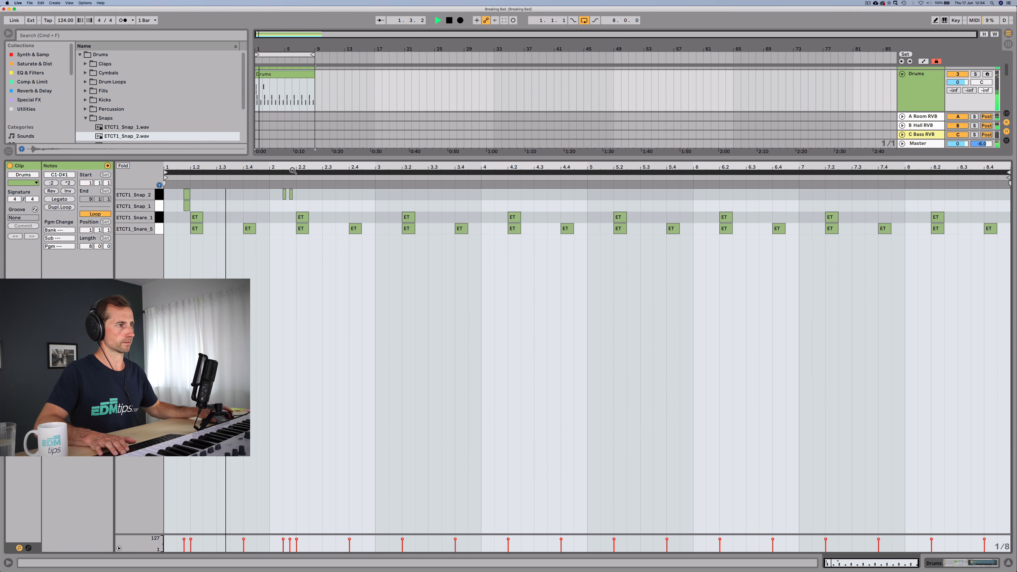
{"action": "key", "text": "space"}
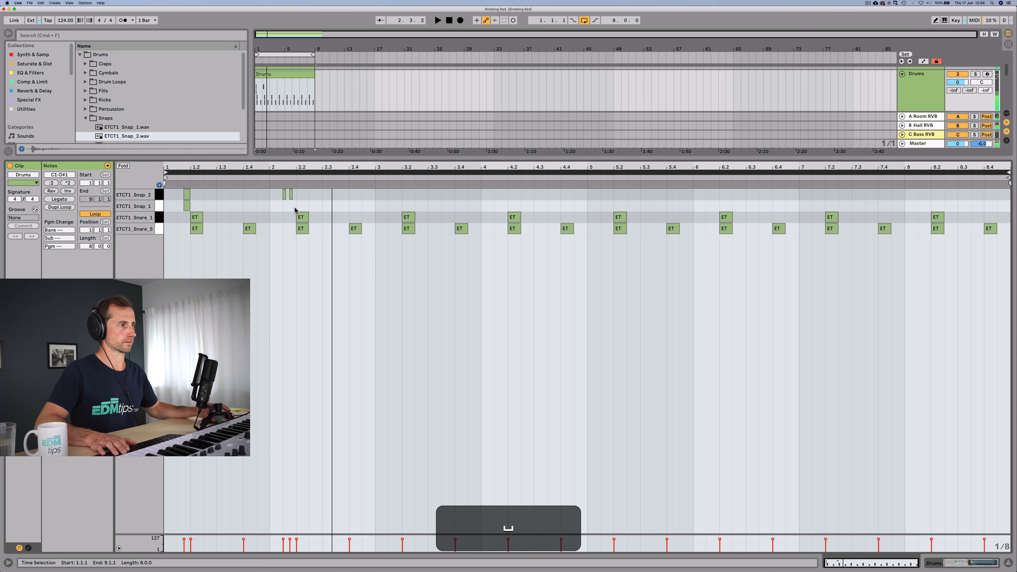
Try duplicating the snap notes of the first two bars along the Drums clip, and undo the duplications
{"action": "left_click_drag", "start_coordinate": [295, 208], "coordinate": [199, 196]}
{"action": "left_click", "coordinate": [164, 196]}
{"action": "key", "text": "super+d"}
{"action": "key", "text": "super+d"}
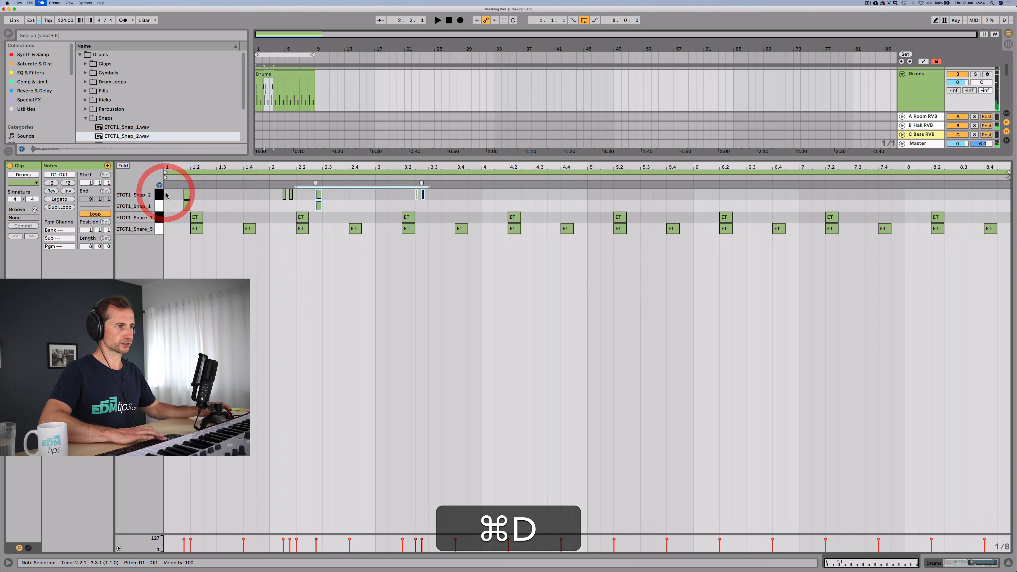
{"action": "key", "text": "super+z"}
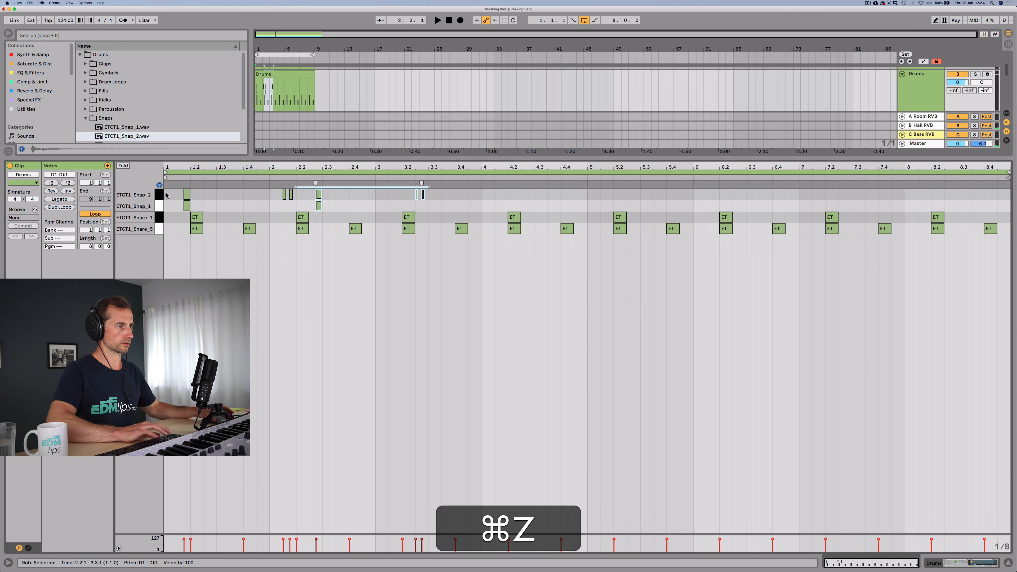
{"action": "key", "text": "super+z"}
Reselect the opening snap notes, duplicate them along the Drums clip, and delete the surplus copy at the end
{"action": "left_click_drag", "start_coordinate": [372, 208], "coordinate": [166, 195]}
{"action": "key", "text": "super+d"}
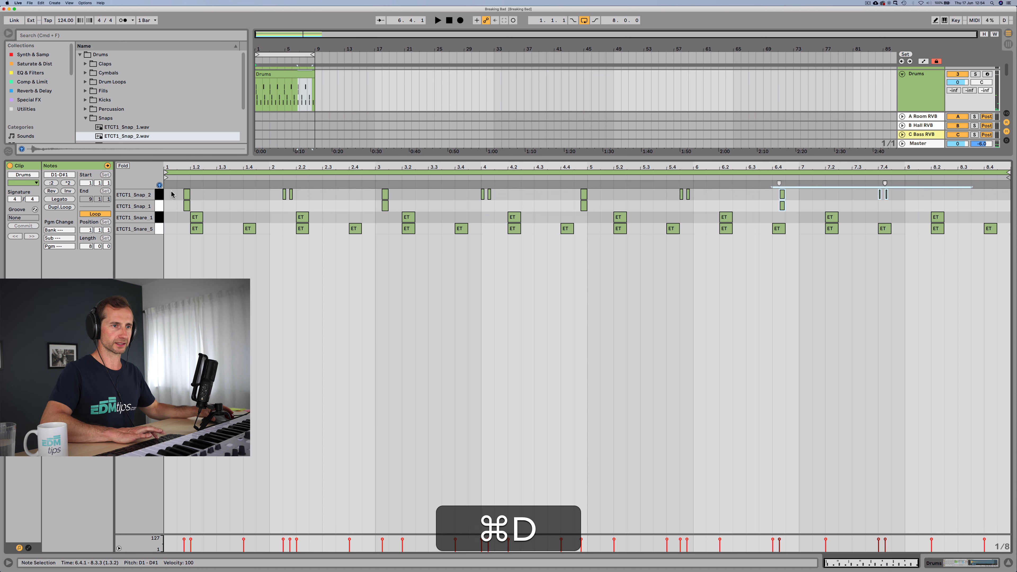
{"action": "key", "text": "super+d"}
{"action": "key", "text": "BackSpace"}
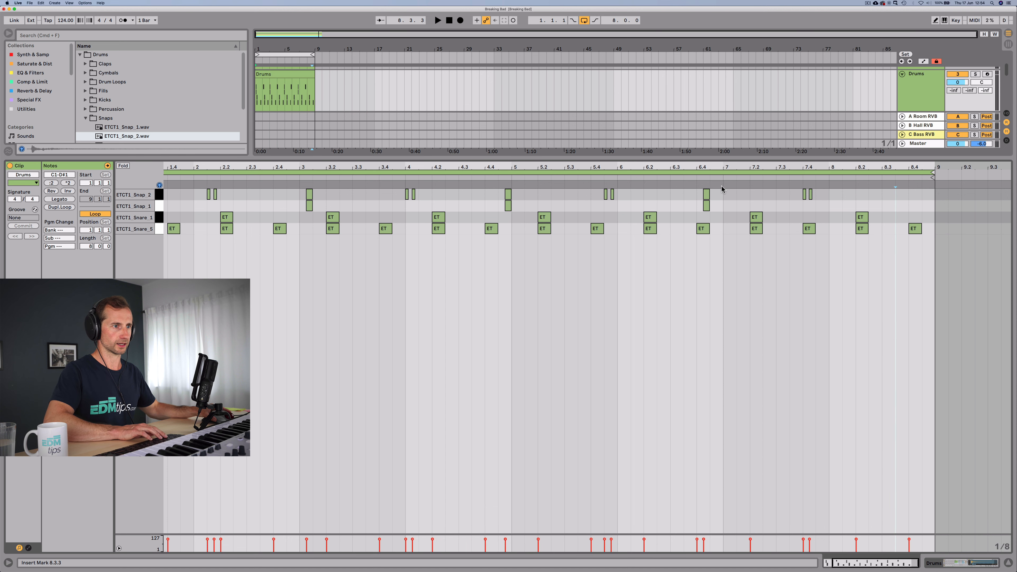
During playback, raise Send-a to about -14.7 dB on the Snap 1 chain and -14.4 dB on the Snap 2 chain
{"action": "key", "text": "space"}
{"action": "key", "text": "shift+Tab"}
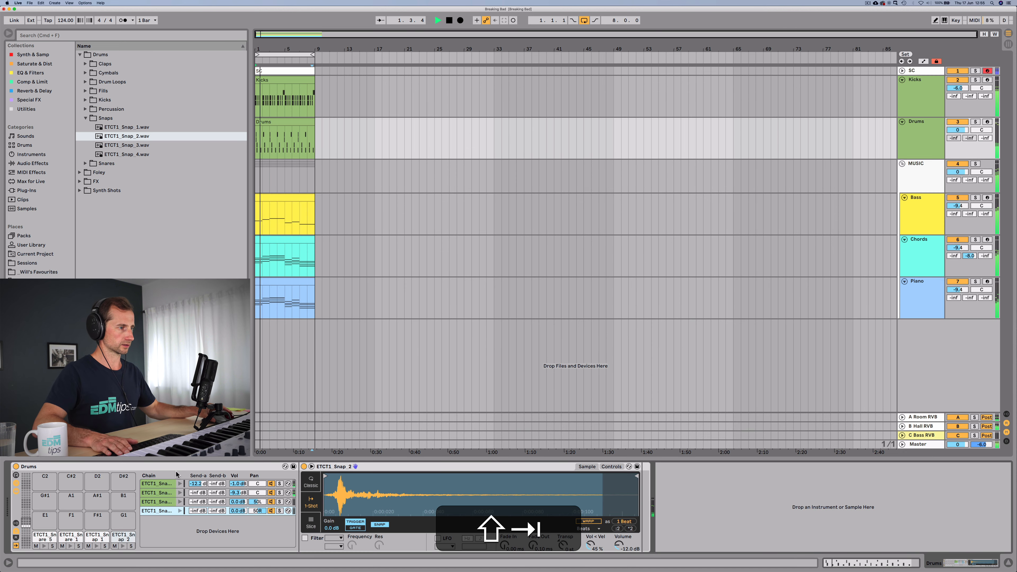
{"action": "left_click", "coordinate": [197, 522]}
{"action": "mouse_move", "coordinate": [198, 502]}
{"action": "left_mouse_down"}
{"action": "mouse_move", "coordinate": [198, 481]}
{"action": "mouse_move", "coordinate": [200, 490]}
{"action": "left_mouse_up"}
{"action": "left_click", "coordinate": [245, 514]}
{"action": "left_click", "coordinate": [238, 522]}
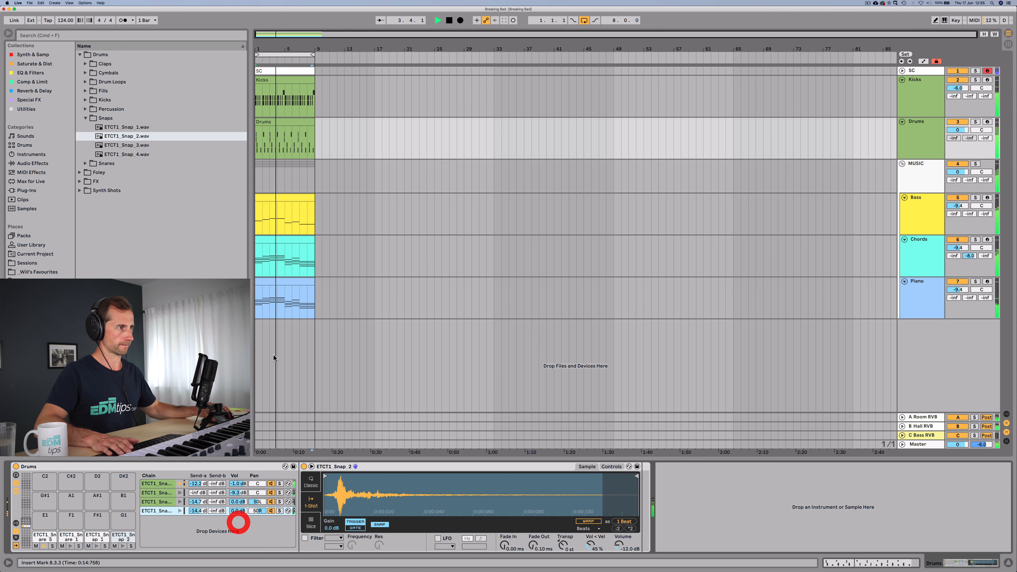
Reopen the Drums clip, stop playback, and delete all snap notes from bar 3 to the end
{"action": "double_click", "coordinate": [272, 128]}
{"action": "key", "text": "space"}
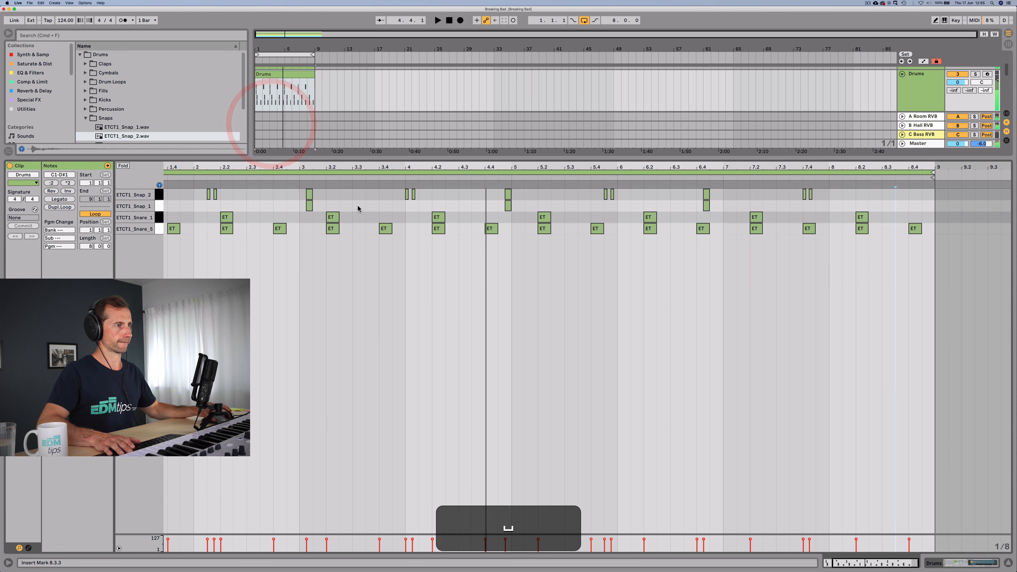
{"action": "left_click_drag", "start_coordinate": [300, 199], "coordinate": [935, 206]}
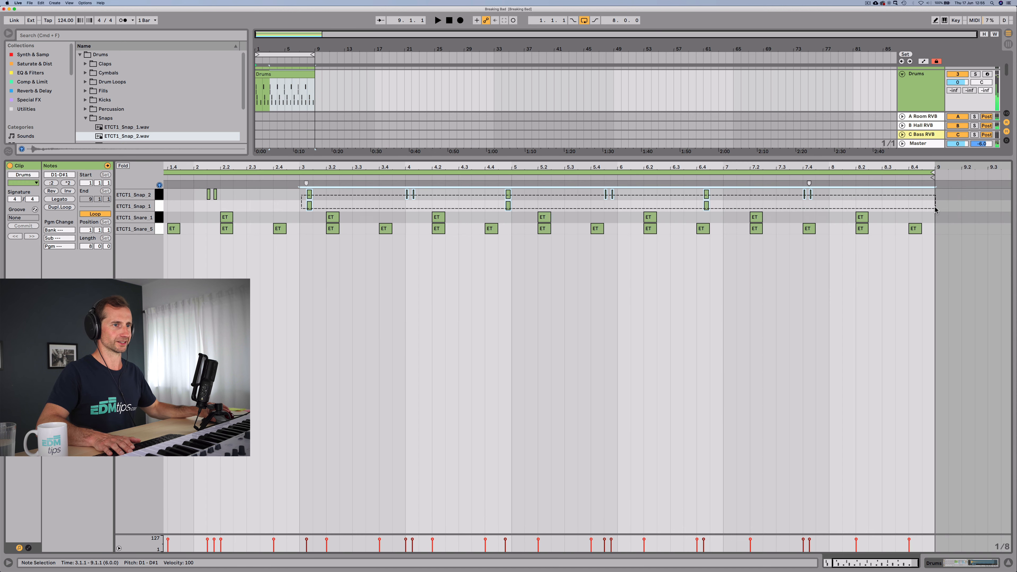
{"action": "key", "text": "BackSpace"}
Duplicate the full two-bar snap pattern from bars 1 and 2 across the eight-bar Drums clip and start playback
{"action": "left_click_drag", "start_coordinate": [309, 166], "coordinate": [387, 167]}
{"action": "key", "text": "space"}
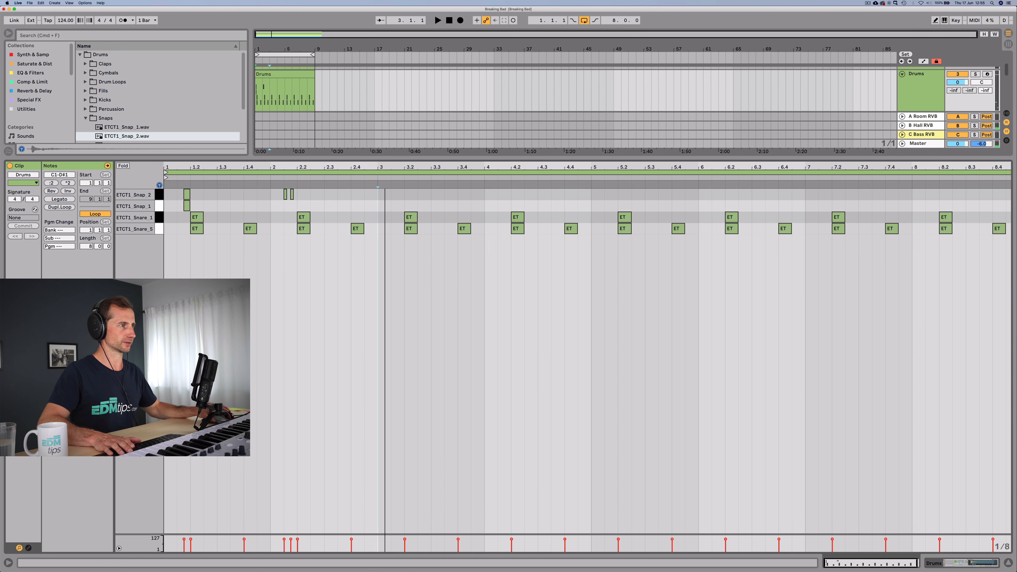
{"action": "left_click_drag", "start_coordinate": [376, 209], "coordinate": [143, 196]}
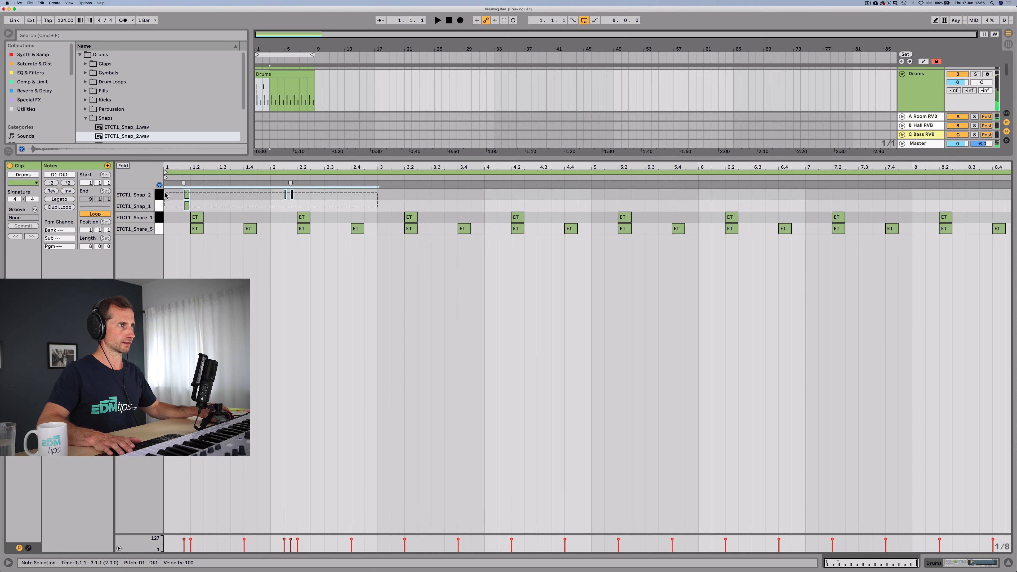
{"action": "key", "text": "super+d"}
{"action": "key", "text": "super+d"}
{"action": "key", "text": "super+d"}
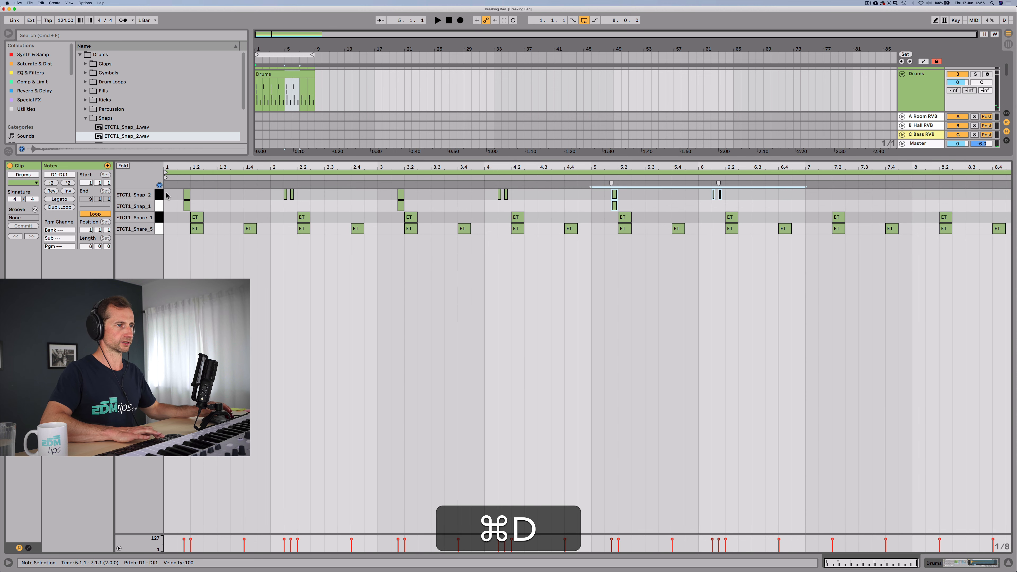
{"action": "key", "text": "super+space"}
Lower the Snap 1 chain's volume and set the Snap 2 chain to about -1.8 dB, and stop playback
{"action": "key", "text": "shift+Tab"}
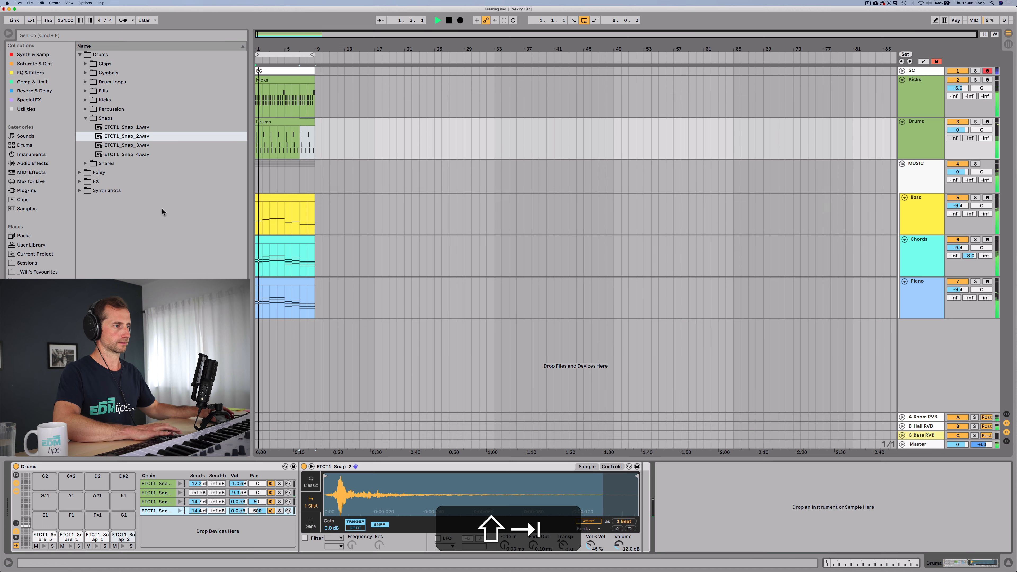
{"action": "left_click", "coordinate": [168, 522]}
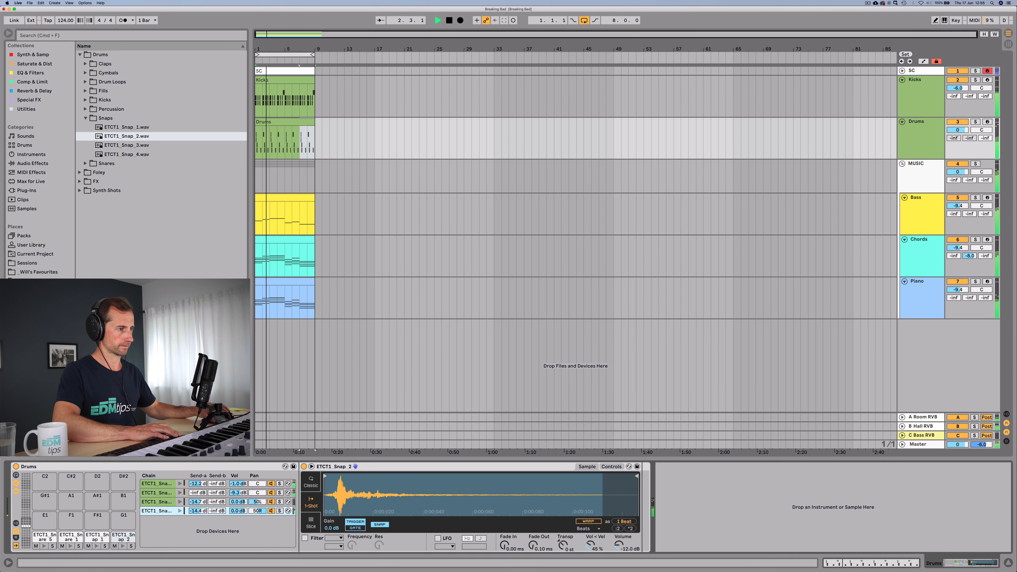
{"action": "mouse_move", "coordinate": [238, 501]}
{"action": "left_mouse_down"}
{"action": "mouse_move", "coordinate": [238, 530]}
{"action": "mouse_move", "coordinate": [234, 512]}
{"action": "left_mouse_up"}
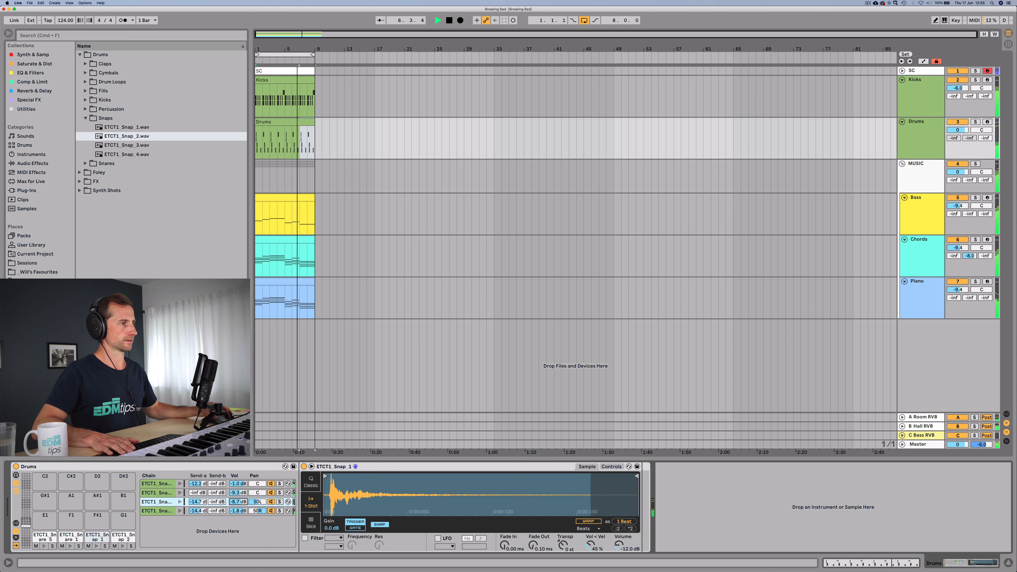
{"action": "key", "text": "space"}
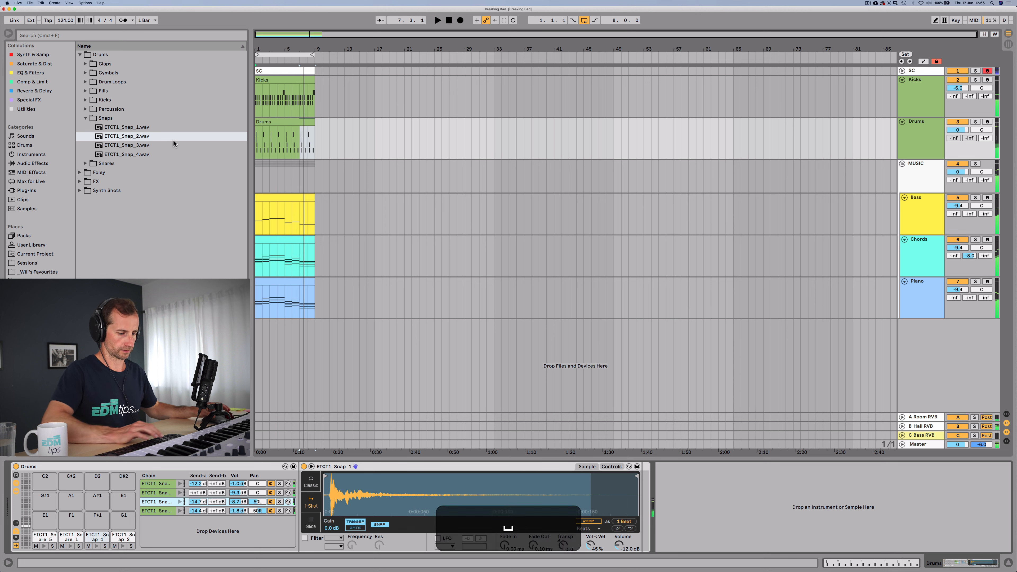
Close the Snaps folder, switch the browser to the main drum samples folder, and expand Hi Hats (Closed)
{"action": "left_click", "coordinate": [86, 118]}
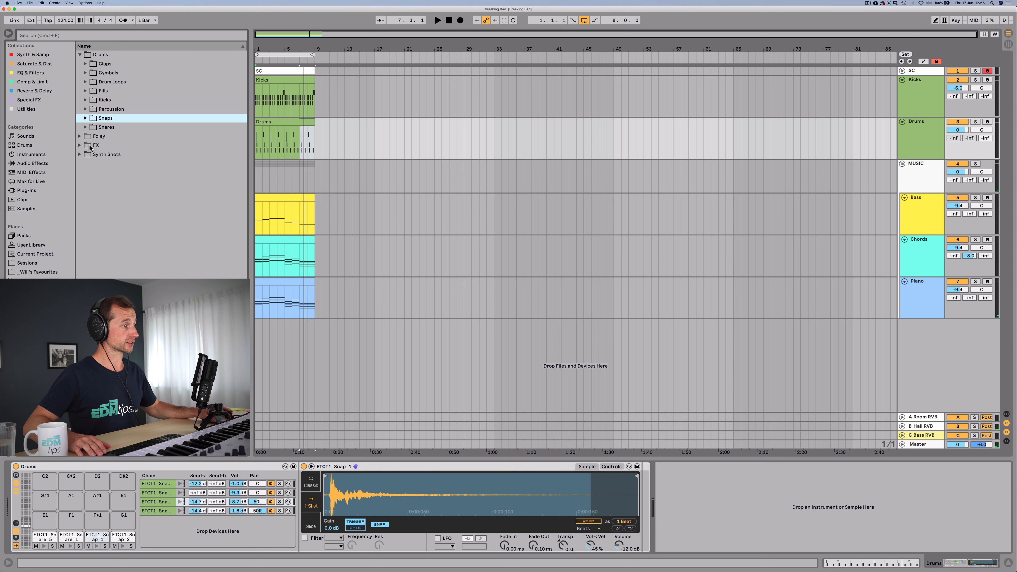
{"action": "left_click", "coordinate": [32, 299]}
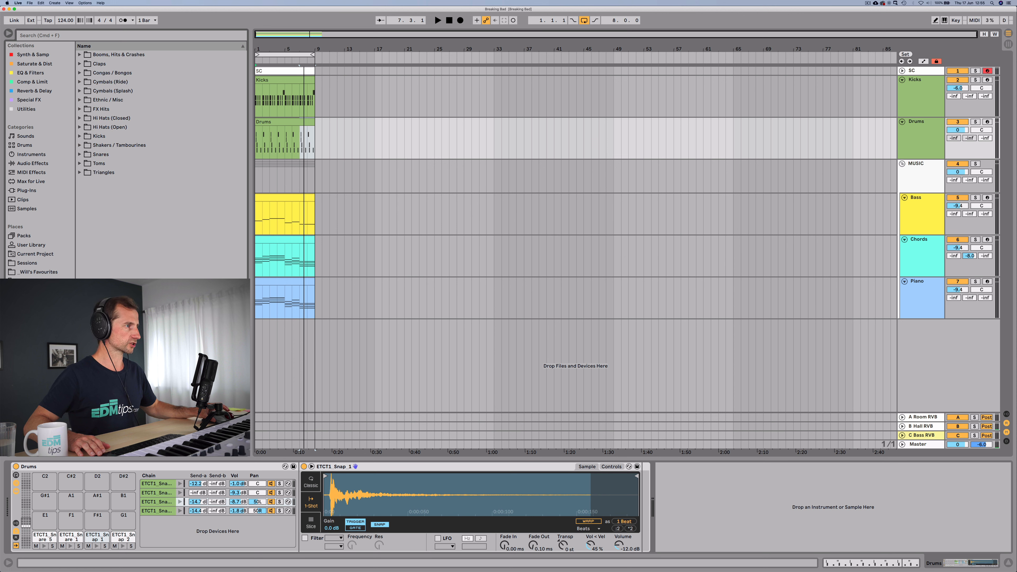
{"action": "left_click", "coordinate": [104, 76]}
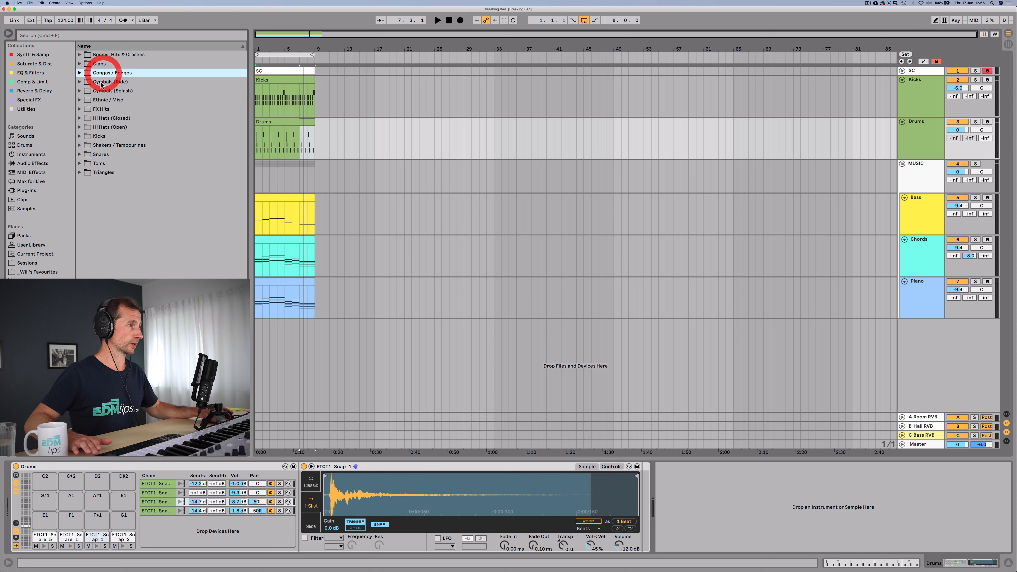
{"action": "key", "text": "Down"}
{"action": "key", "text": "Down"}
{"action": "key", "text": "Down"}
{"action": "key", "text": "Down"}
{"action": "key", "text": "Down"}
{"action": "key", "text": "Right"}
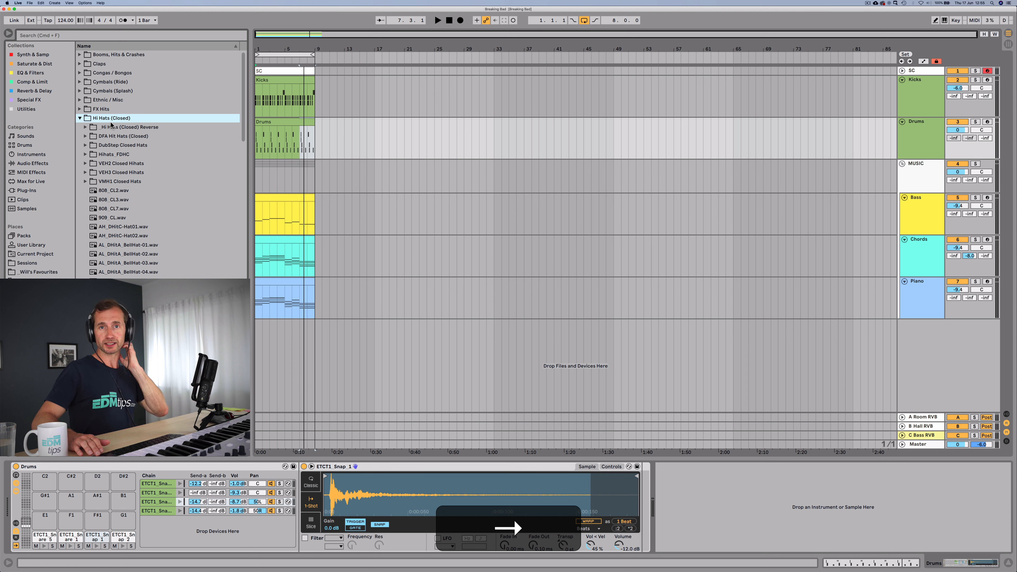
Audition the 808 closed hi-hat samples and load 808_CL7.wav onto the E1 pad of the Drums rack
{"action": "left_click", "coordinate": [119, 191]}
{"action": "key", "text": "Down"}
{"action": "key", "text": "Down"}
{"action": "key", "text": "Down"}
{"action": "key", "text": "Up"}
{"action": "key", "text": "Up"}
{"action": "key", "text": "Up"}
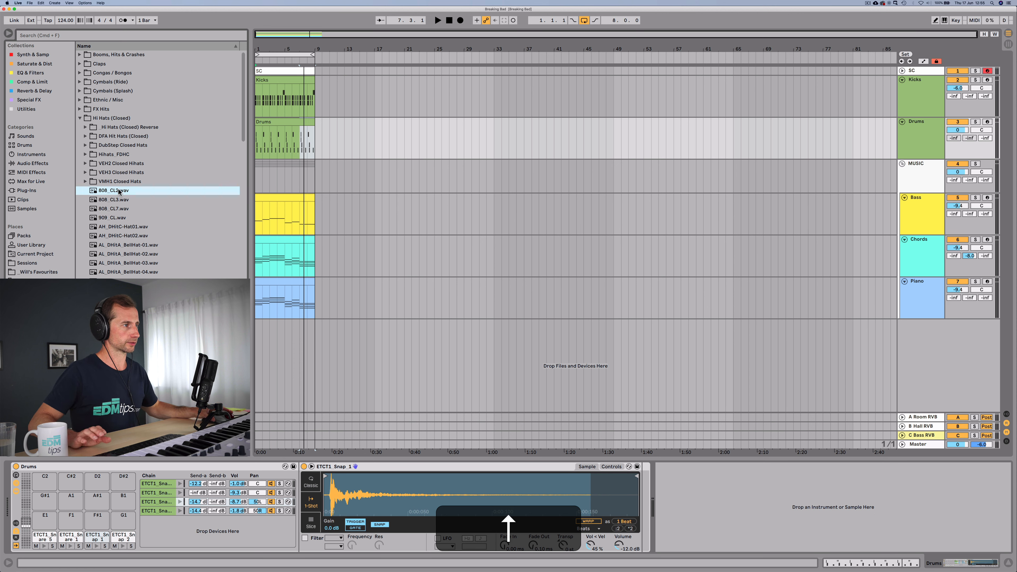
{"action": "key", "text": "Down"}
{"action": "key", "text": "Down"}
{"action": "key", "text": "Up"}
{"action": "key", "text": "Down"}
{"action": "key", "text": "Up"}
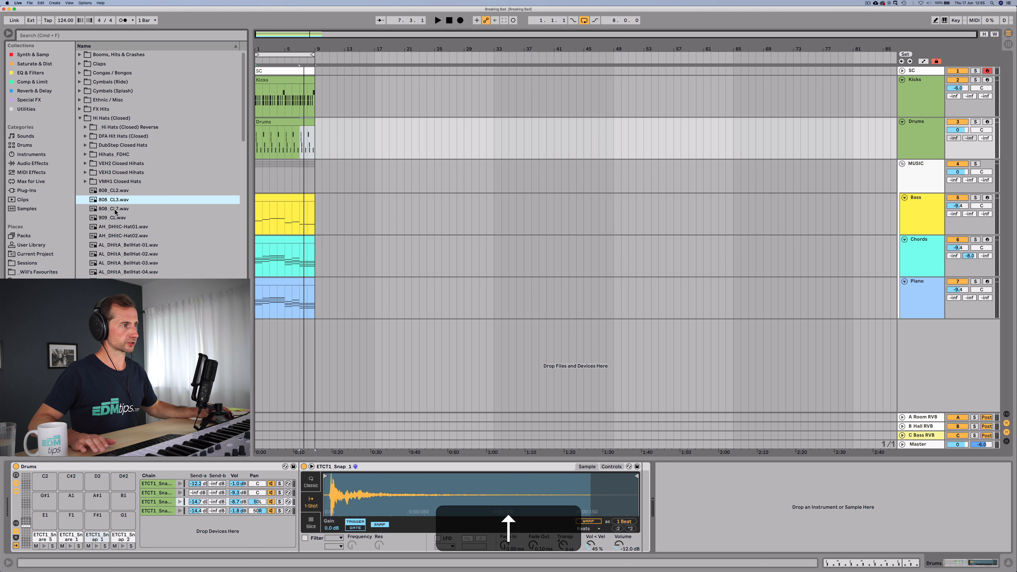
{"action": "key", "text": "Down"}
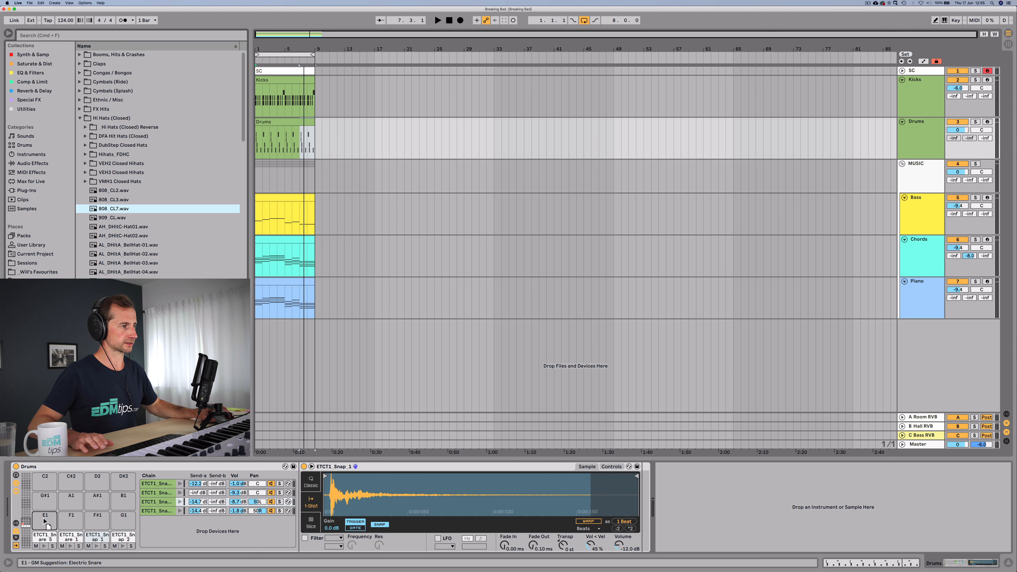
{"action": "left_click_drag", "start_coordinate": [113, 208], "coordinate": [44, 517]}
Switch to the Hi Hats (Open) folder, audition the 808 samples, and load 808_op4.wav onto the F1 pad
{"action": "left_click", "coordinate": [82, 118]}
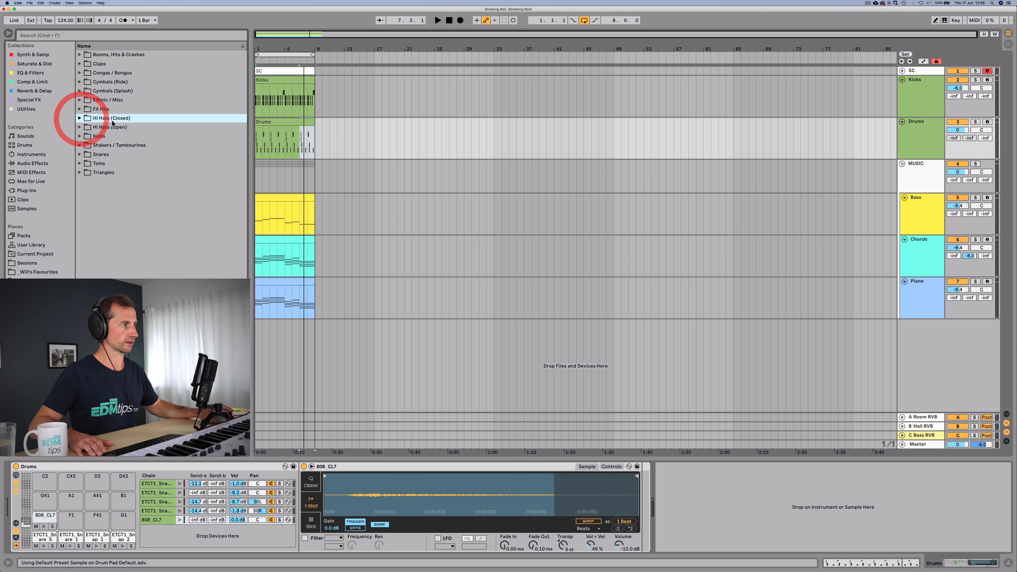
{"action": "left_click", "coordinate": [112, 120]}
{"action": "left_click", "coordinate": [110, 128]}
{"action": "key", "text": "Right"}
{"action": "left_click", "coordinate": [111, 190]}
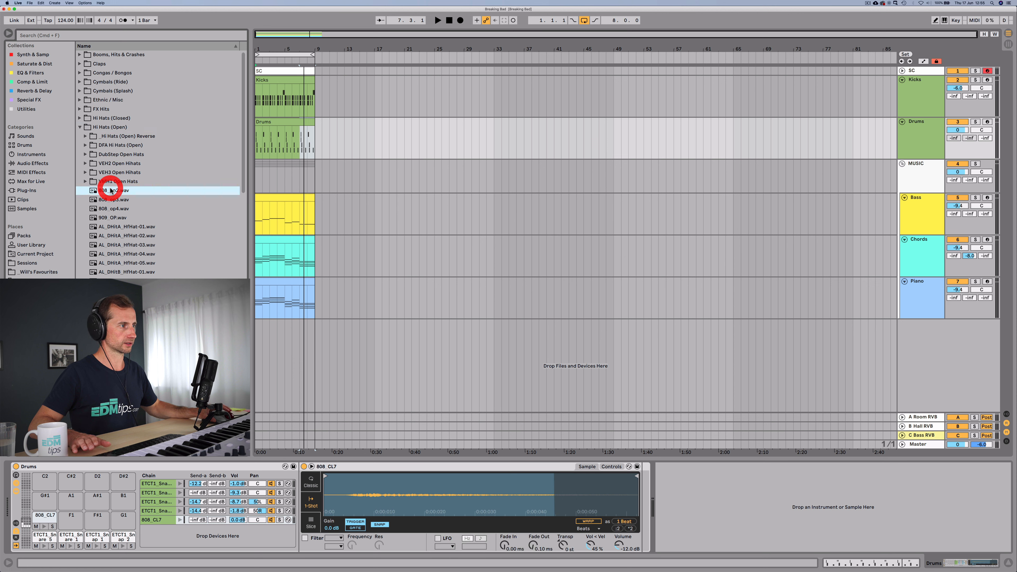
{"action": "key", "text": "Down"}
{"action": "key", "text": "Down"}
{"action": "key", "text": "Down"}
{"action": "key", "text": "Up"}
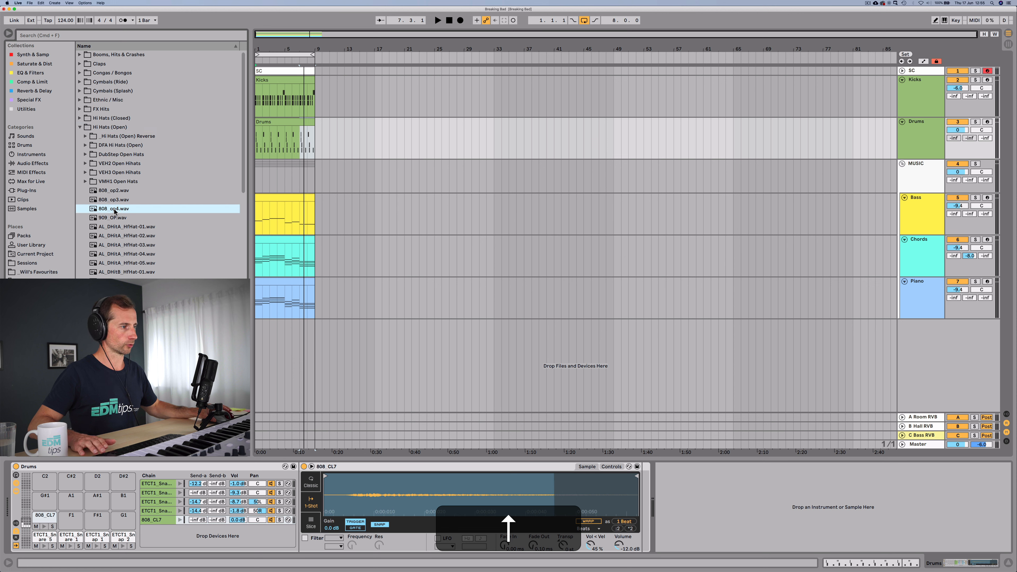
{"action": "left_click_drag", "start_coordinate": [114, 210], "coordinate": [101, 478]}
{"action": "left_click_drag", "start_coordinate": [72, 518], "coordinate": [72, 518]}
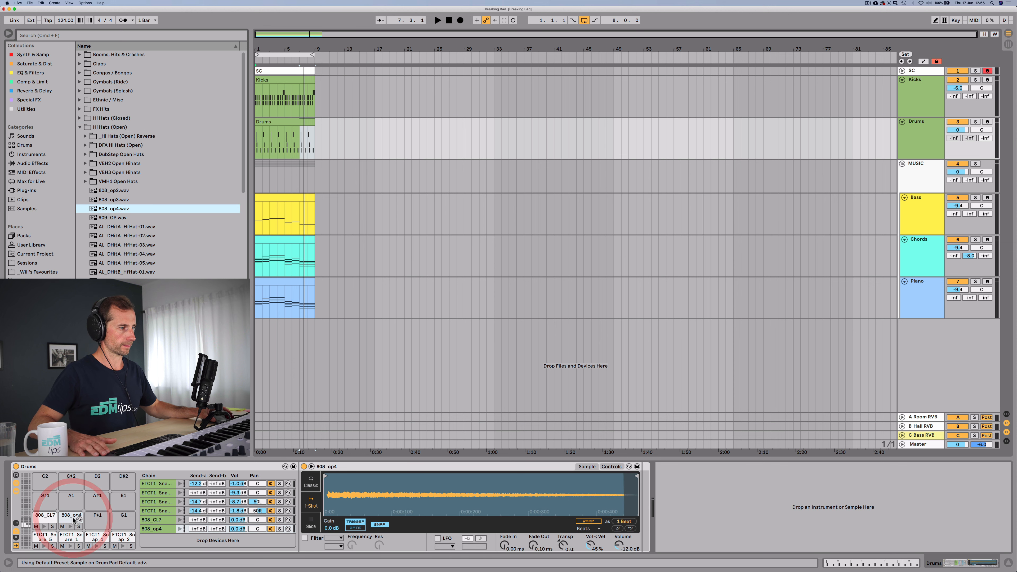
Adjust the sample start markers of 808_op4 and 808_CL7, and switch 808_op4 to Classic mode
{"action": "left_click_drag", "start_coordinate": [328, 477], "coordinate": [330, 477]}
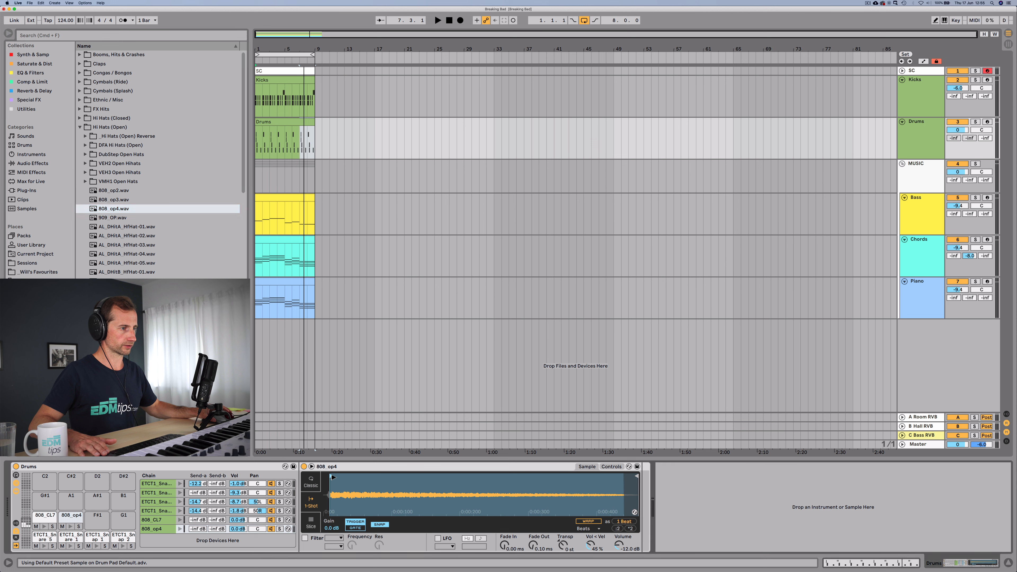
{"action": "left_click", "coordinate": [44, 516]}
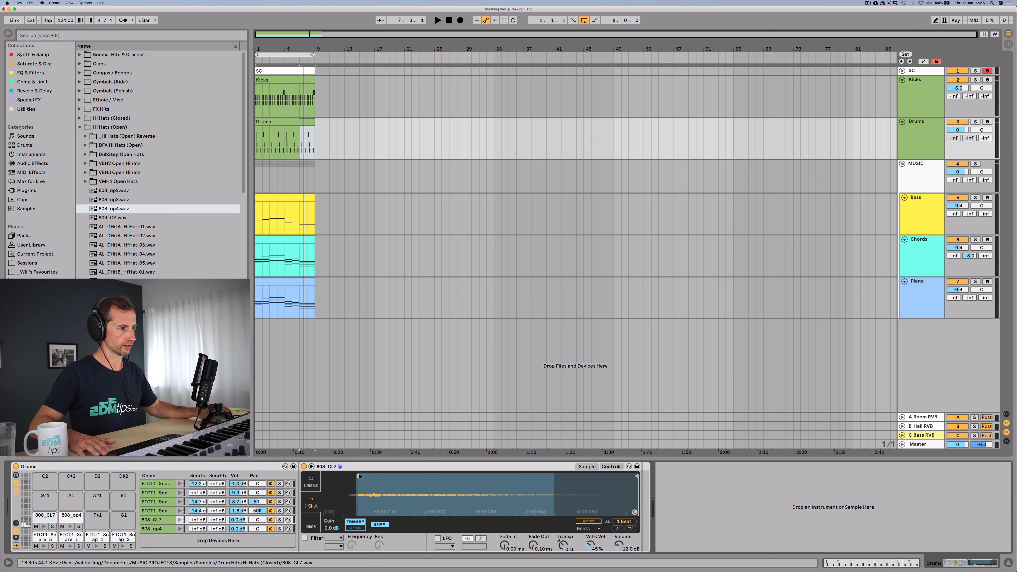
{"action": "left_click", "coordinate": [359, 475]}
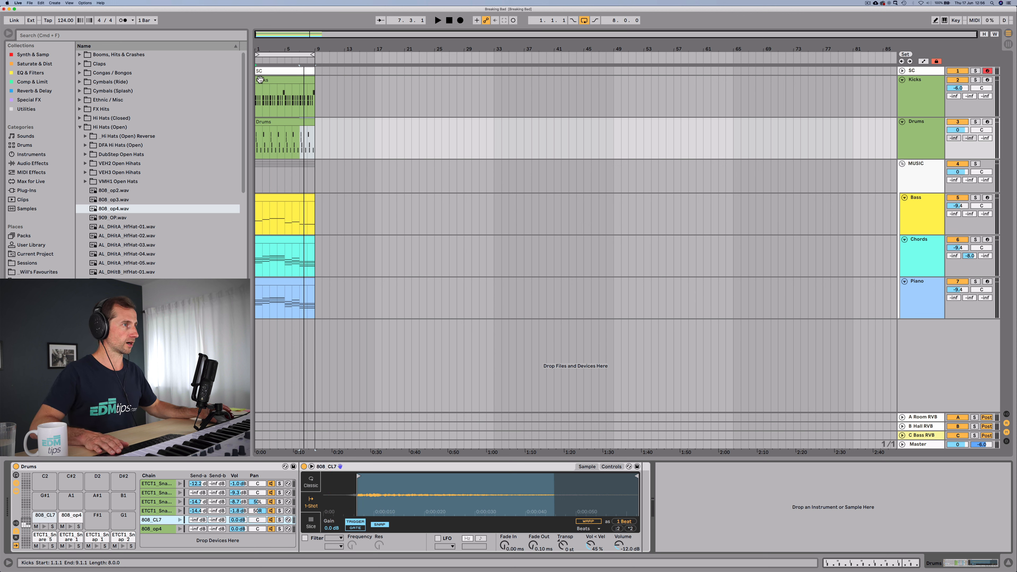
{"action": "left_click", "coordinate": [164, 532]}
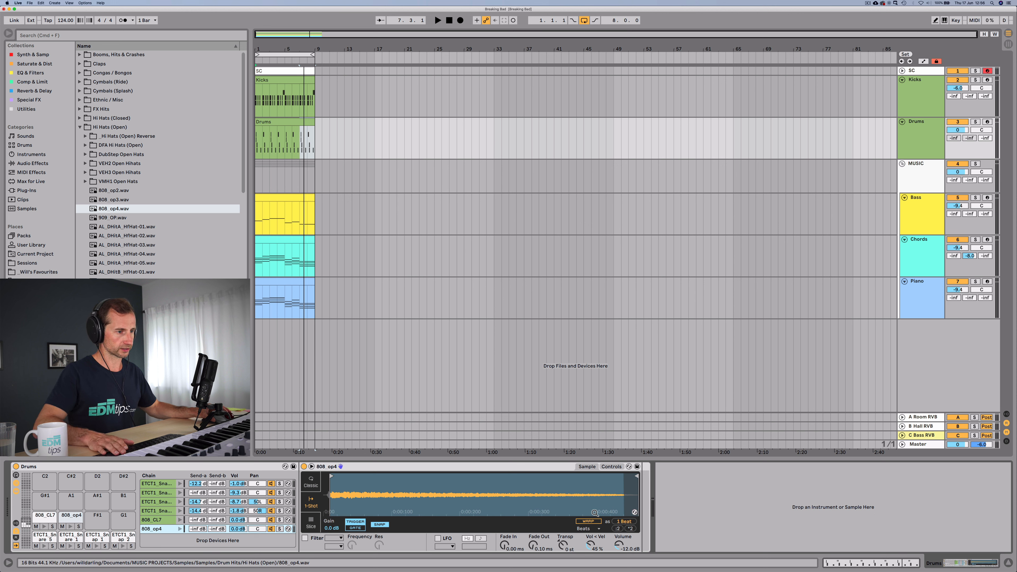
{"action": "left_click", "coordinate": [311, 482]}
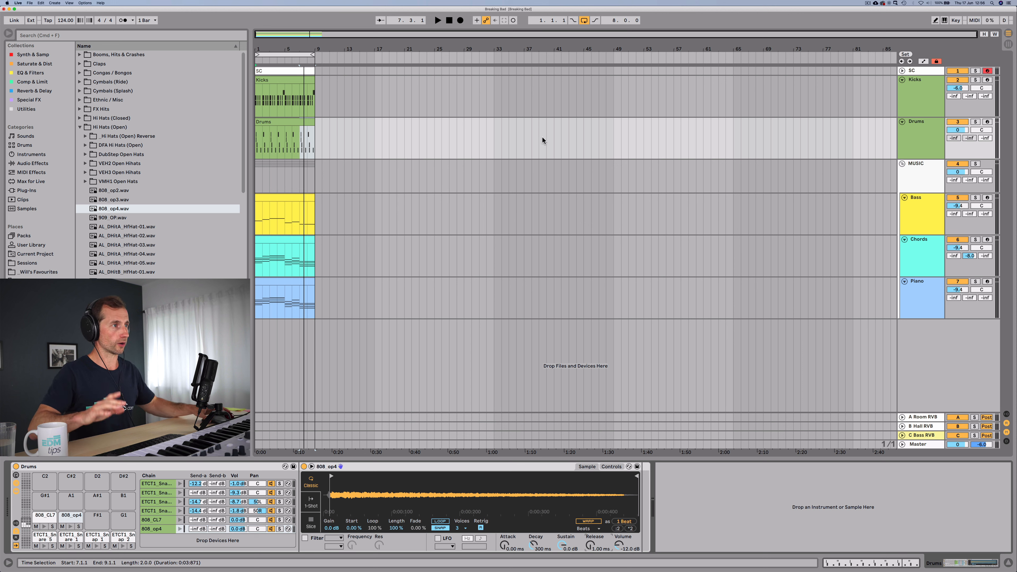
{"action": "double_click", "coordinate": [260, 81]}
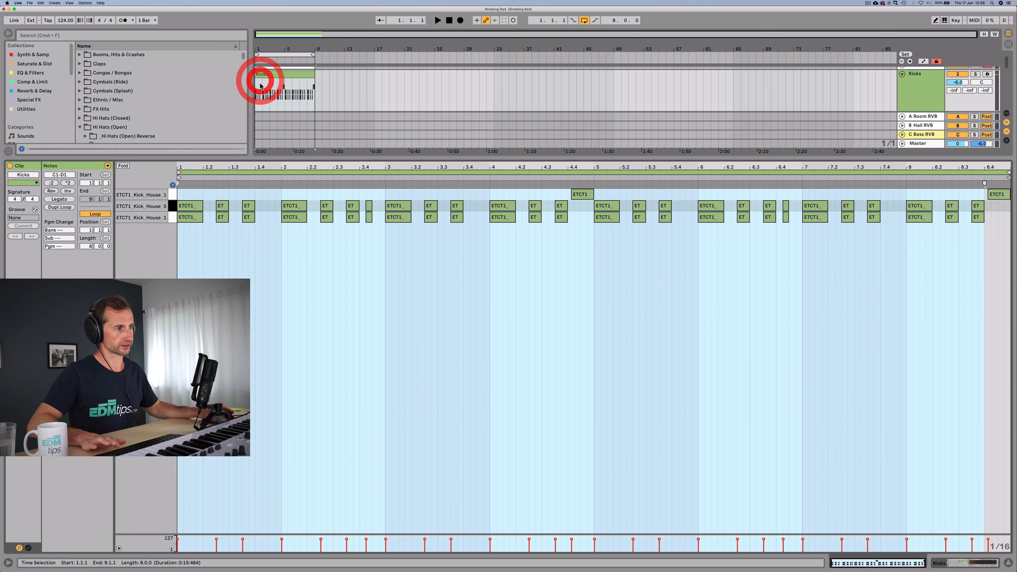
{"action": "double_click", "coordinate": [180, 194]}
{"action": "key", "text": "super"}
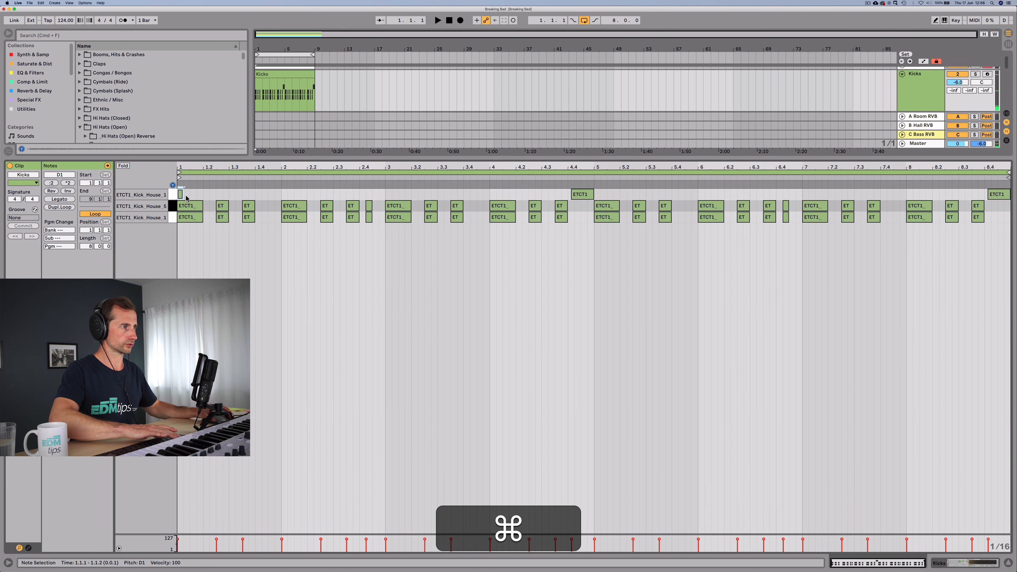
{"action": "key", "text": "super+BackSpace"}
{"action": "key", "text": "shift+Tab"}
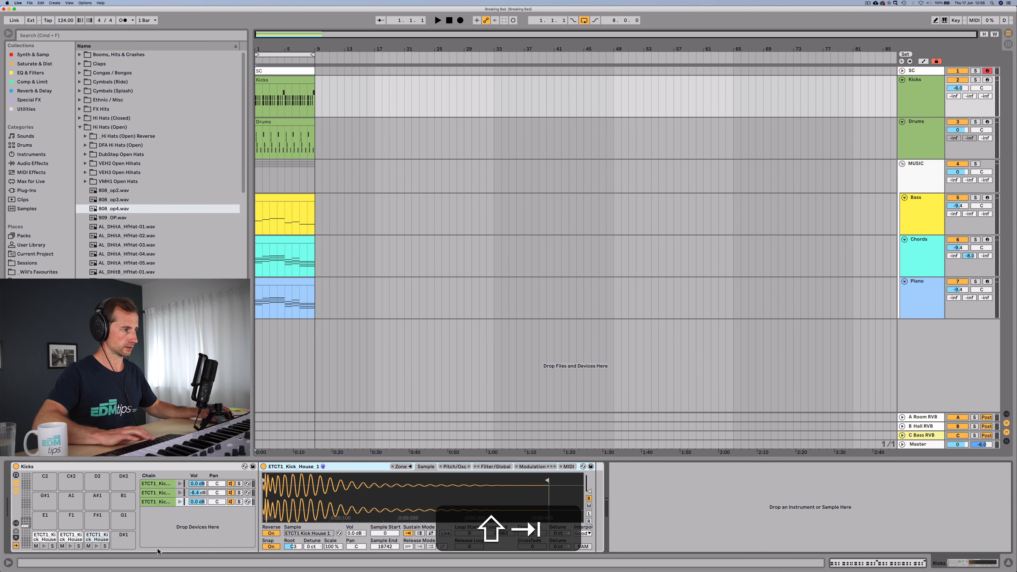
{"action": "left_click", "coordinate": [116, 209]}
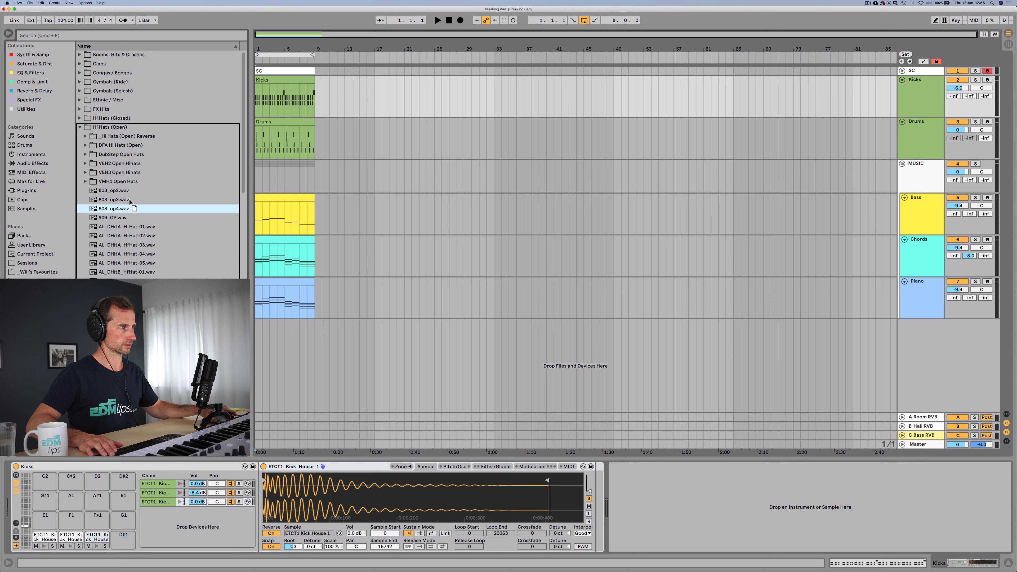
{"action": "left_click", "coordinate": [116, 208]}
Open the Drums clip and add three consecutive sixteenth-note 808_CL7 hits from the start of bar 1
{"action": "left_click", "coordinate": [912, 139]}
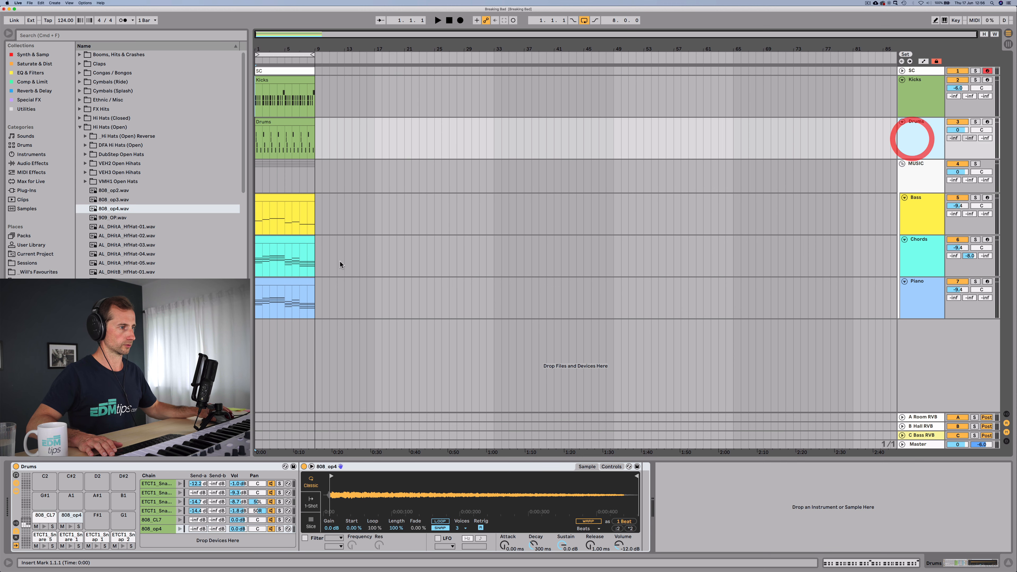
{"action": "double_click", "coordinate": [266, 126]}
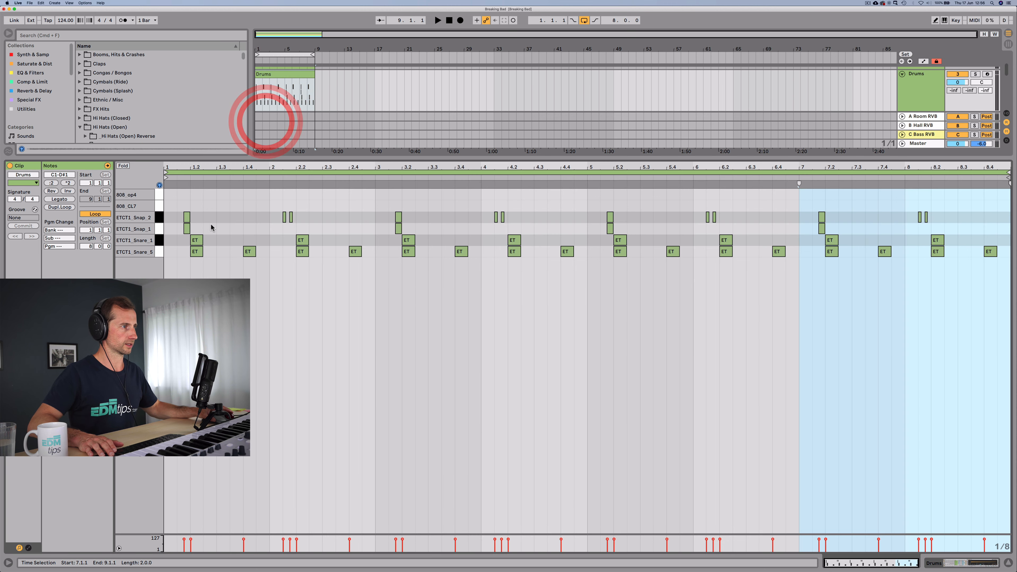
{"action": "key", "text": "space"}
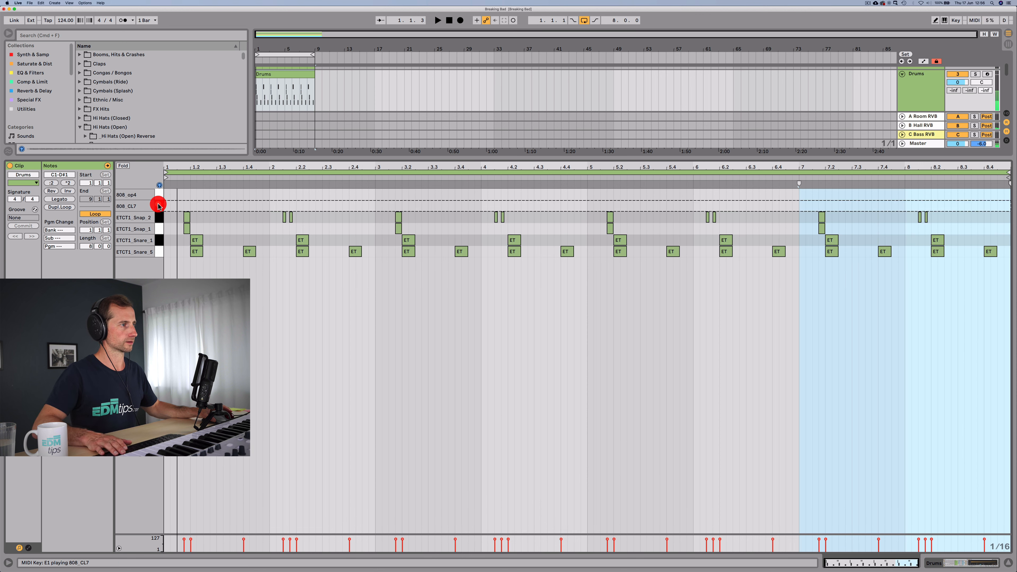
{"action": "double_click", "coordinate": [167, 205]}
{"action": "double_click", "coordinate": [174, 205]}
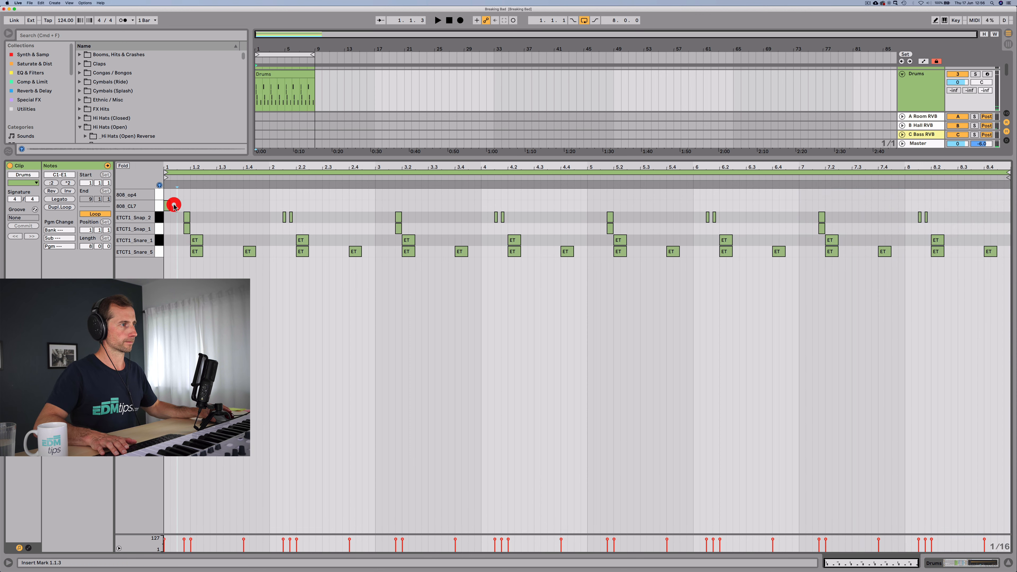
{"action": "double_click", "coordinate": [180, 205]}
Add an 808_op4 note three sixteenths long at 1.1.4, followed by sixteenth-note 808_CL7 hits at 1.2.3 and 1.2.4
{"action": "double_click", "coordinate": [186, 194]}
{"action": "left_click_drag", "start_coordinate": [189, 194], "coordinate": [202, 194]}
{"action": "key", "text": "space"}
{"action": "left_click", "coordinate": [202, 193]}
{"action": "key", "text": "space"}
{"action": "left_click", "coordinate": [208, 206]}
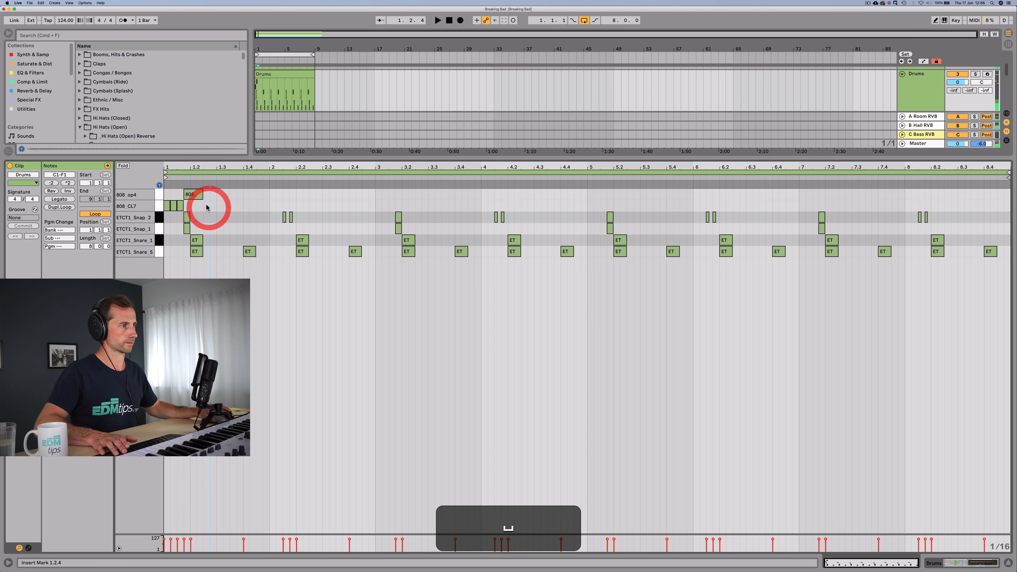
{"action": "double_click", "coordinate": [207, 204]}
{"action": "double_click", "coordinate": [213, 205]}
{"action": "key", "text": "space"}
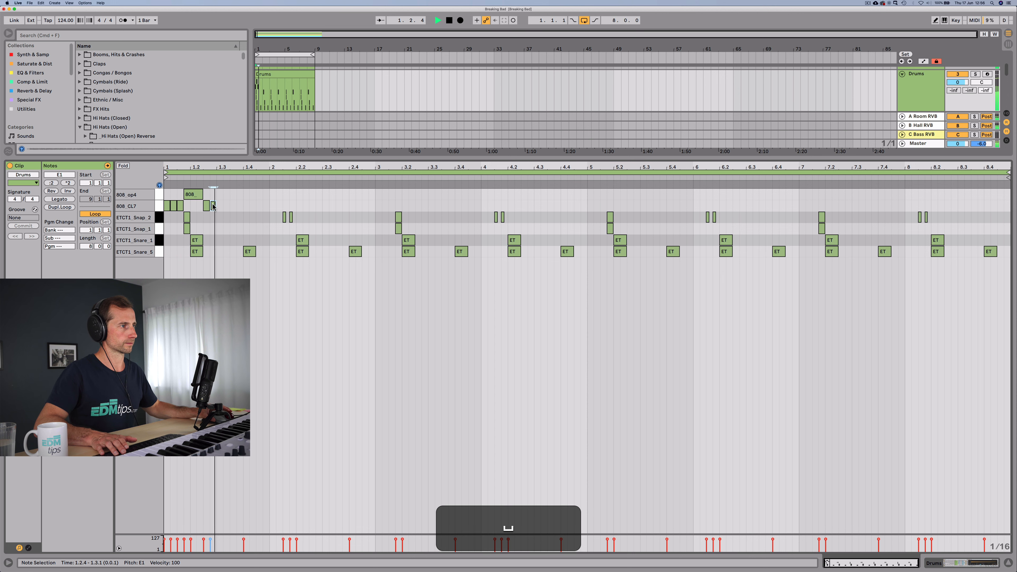
Copy the open hi-hat note to 1.3.1, shorten the copy to two sixteenths, and play it back briefly
{"action": "left_click", "coordinate": [200, 195]}
{"action": "key", "text": "alt"}
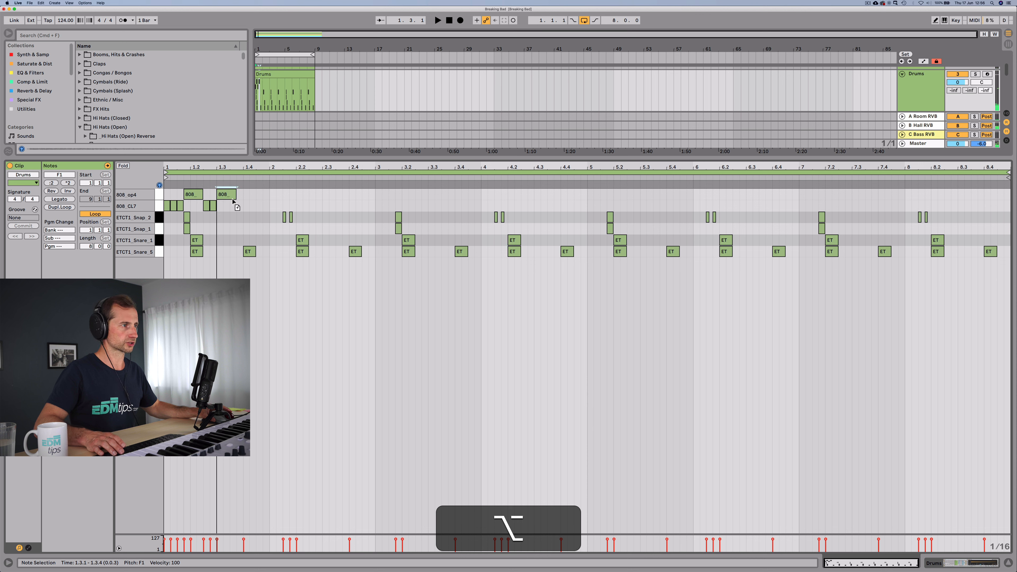
{"action": "left_click_drag", "start_coordinate": [237, 204], "coordinate": [230, 194]}
{"action": "key", "text": "Right"}
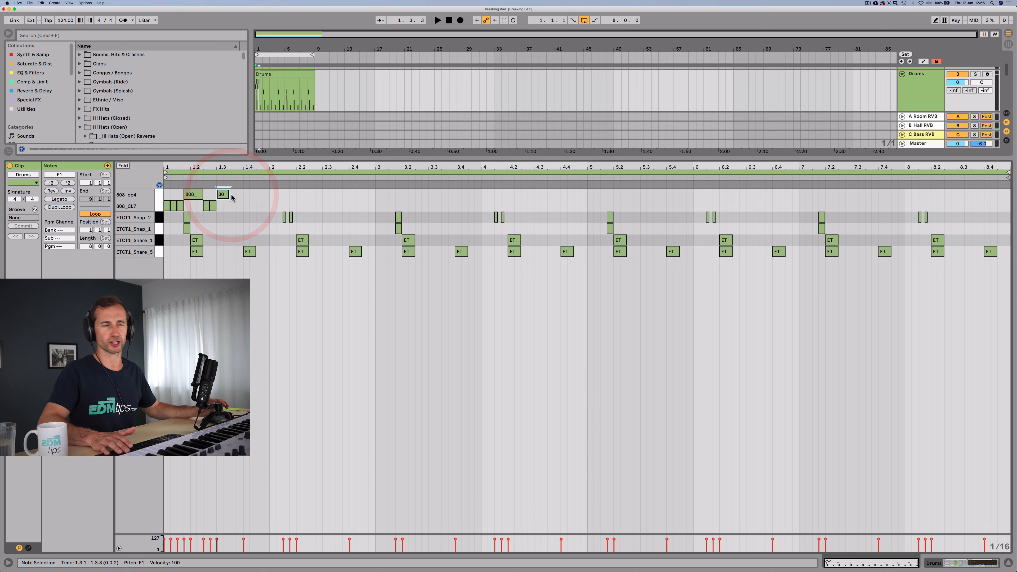
{"action": "key", "text": "space"}
{"action": "key", "text": "space"}
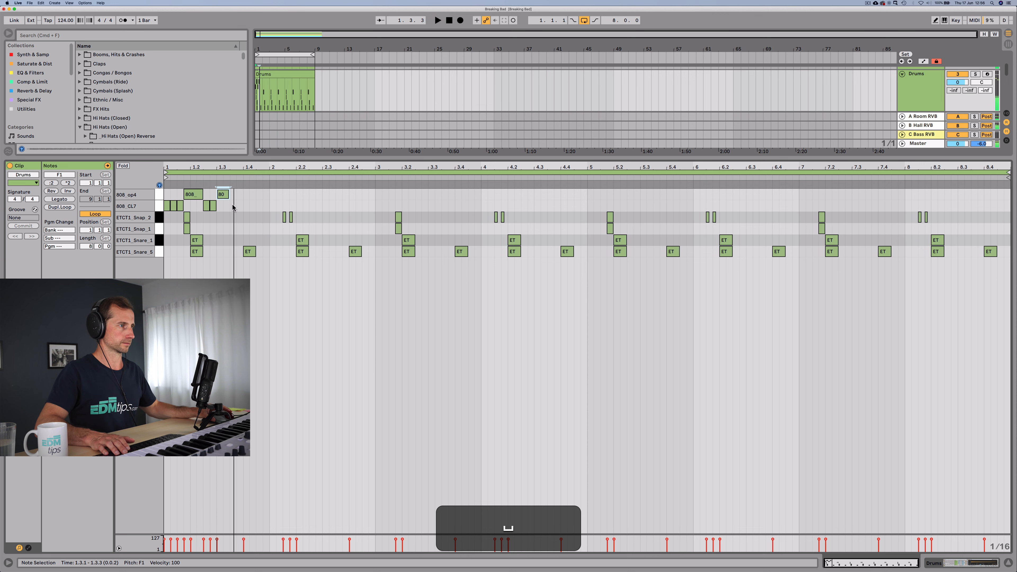
Add four consecutive sixteenth-note 808_CL7 hits from 1.3.3 to 1.4.2 in the Drums clip
{"action": "double_click", "coordinate": [232, 204]}
{"action": "double_click", "coordinate": [239, 205]}
{"action": "left_click", "coordinate": [245, 205]}
{"action": "double_click", "coordinate": [245, 205]}
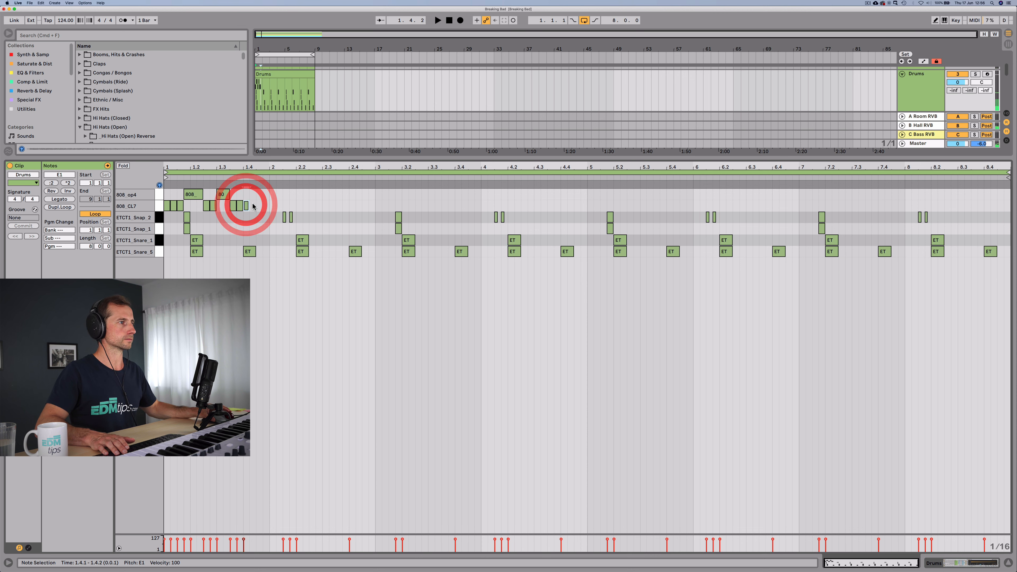
{"action": "double_click", "coordinate": [253, 204]}
Copy the two-sixteenth open hi-hat to 1.4.3, and duplicate the one-bar hi-hat pattern through bar 4
{"action": "left_click_drag", "start_coordinate": [223, 194], "coordinate": [169, 193]}
{"action": "key", "text": "space"}
{"action": "key", "text": "super+d"}
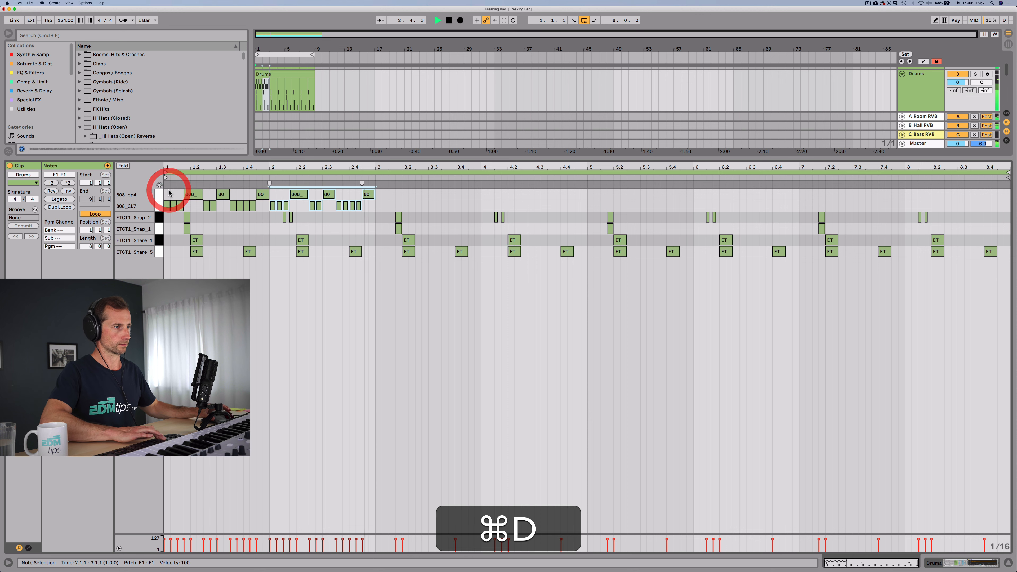
{"action": "key", "text": "super+space"}
{"action": "key", "text": "super+d"}
{"action": "key", "text": "super+d"}
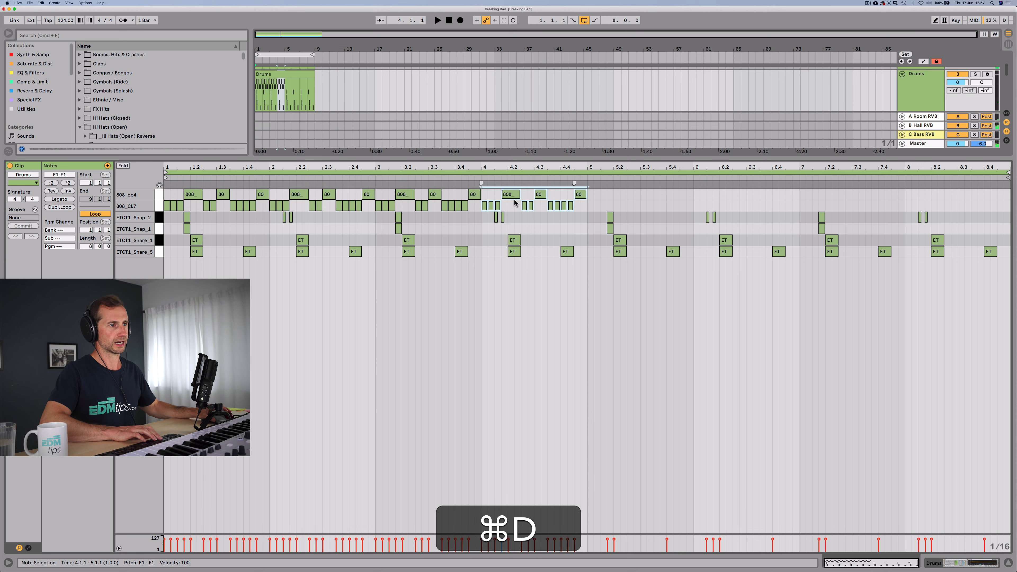
Vary the end of bar 4 with alternating sixteenth-note open and closed hats, and duplicate the four-bar hi-hat pattern into bars 5 to 8
{"action": "left_click", "coordinate": [580, 205]}
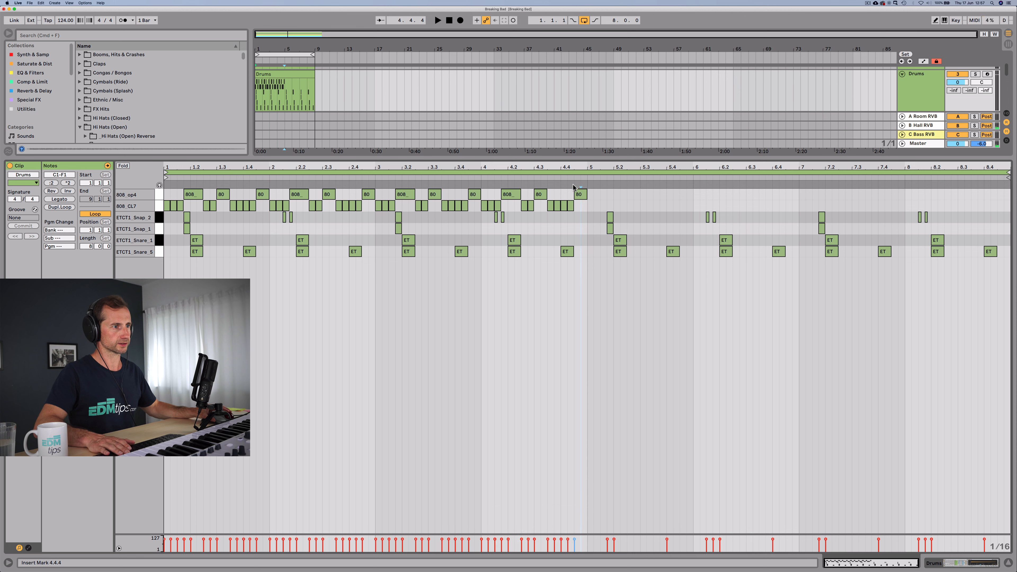
{"action": "mouse_move", "coordinate": [578, 197]}
{"action": "left_mouse_down"}
{"action": "mouse_move", "coordinate": [574, 206]}
{"action": "mouse_move", "coordinate": [585, 196]}
{"action": "mouse_move", "coordinate": [165, 185]}
{"action": "left_mouse_up"}
{"action": "key", "text": "Right"}
{"action": "key", "text": "space"}
{"action": "key", "text": "p"}
{"action": "key", "text": "super+p"}
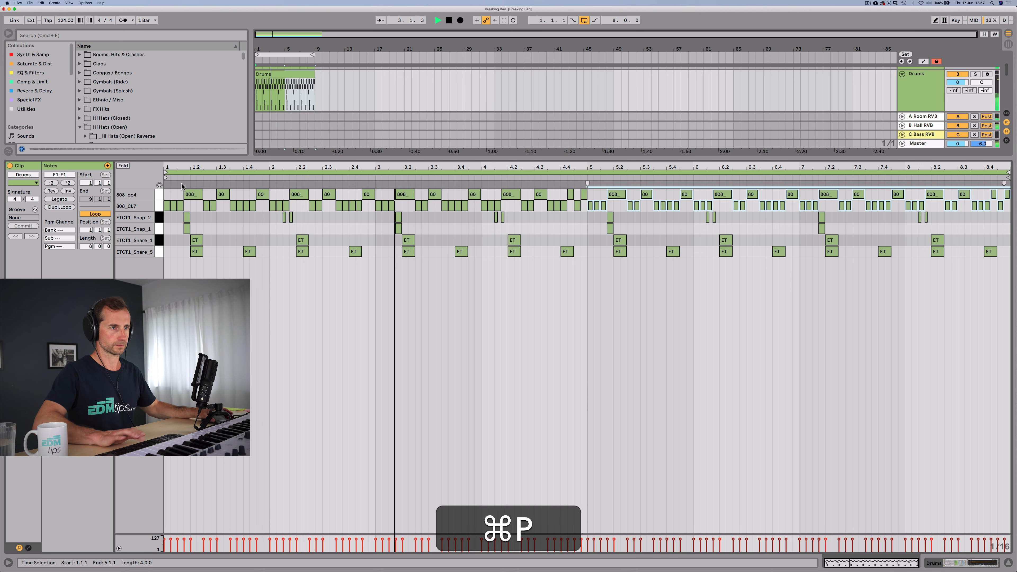
Clear the note selection during playback, return to the Drums rack's devices, and save the project
{"action": "key", "text": "p"}
{"action": "left_click", "coordinate": [611, 282]}
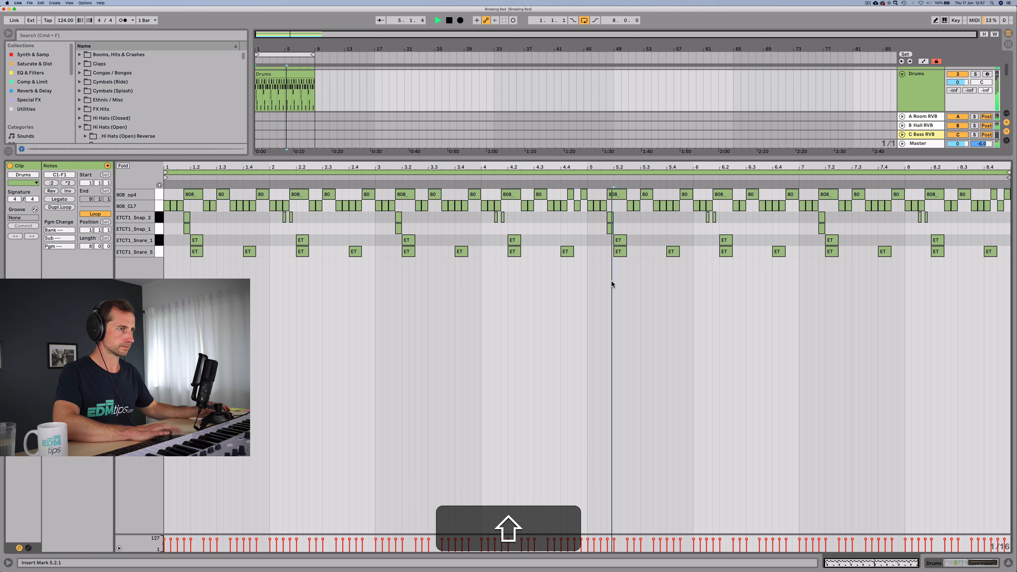
{"action": "key", "text": "shift+Tab"}
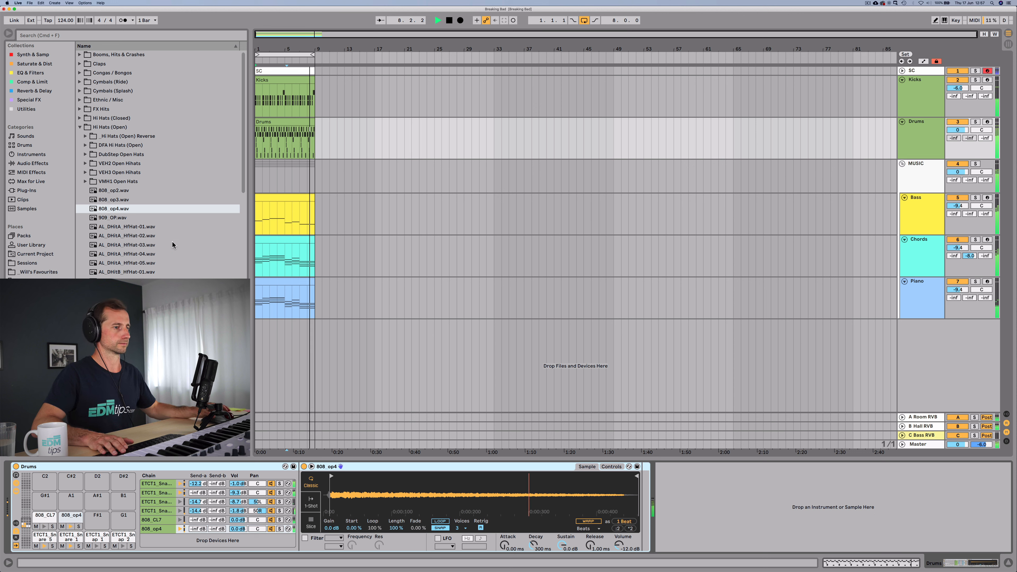
{"action": "key", "text": "super+s"}
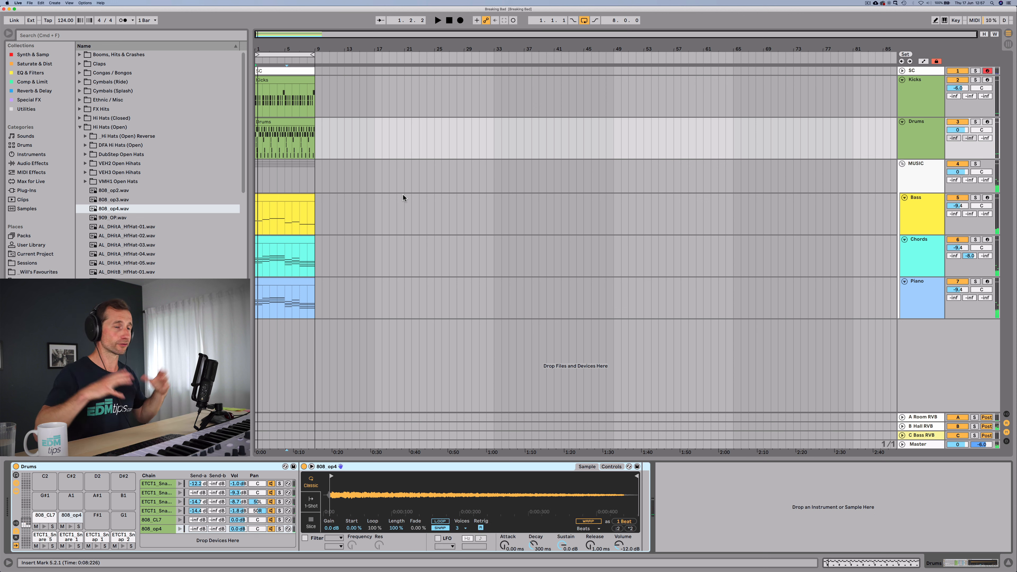
Close the Hi Hats (Open) folder, switch the browser to the sample pack's Percussion folder, and audition its first ETCT1 percussion samples
{"action": "left_click", "coordinate": [80, 127]}
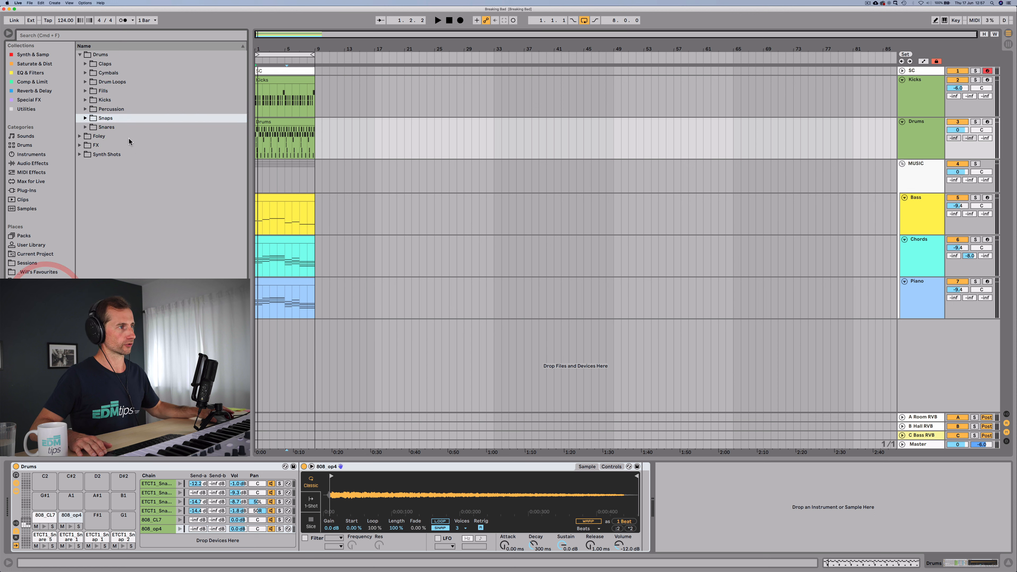
{"action": "left_click", "coordinate": [115, 128]}
{"action": "key", "text": "Up"}
{"action": "key", "text": "Up"}
{"action": "key", "text": "Right"}
{"action": "key", "text": "Down"}
{"action": "key", "text": "Down"}
{"action": "key", "text": "Down"}
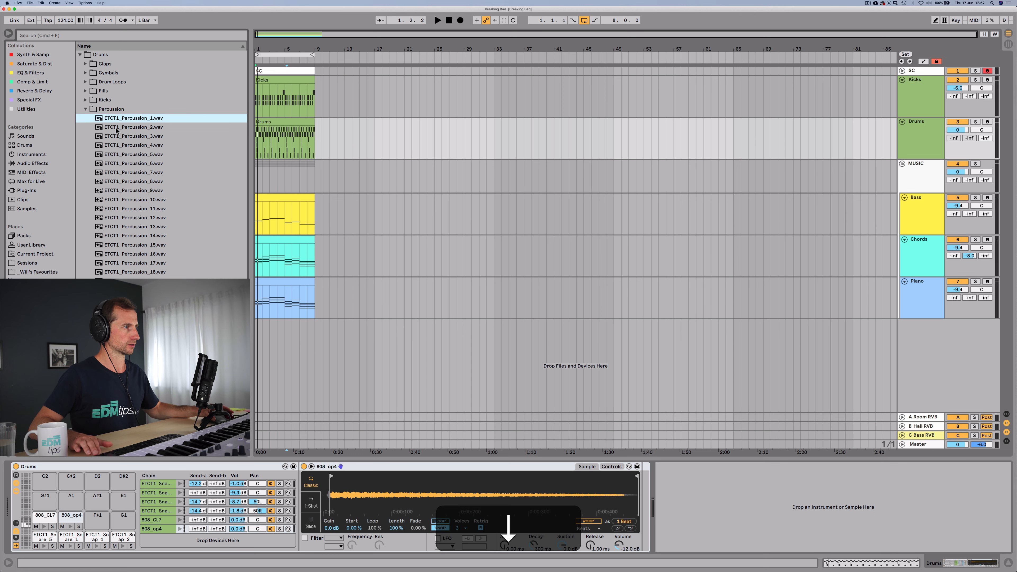
{"action": "key", "text": "Down"}
{"action": "key", "text": "Up"}
{"action": "key", "text": "Up"}
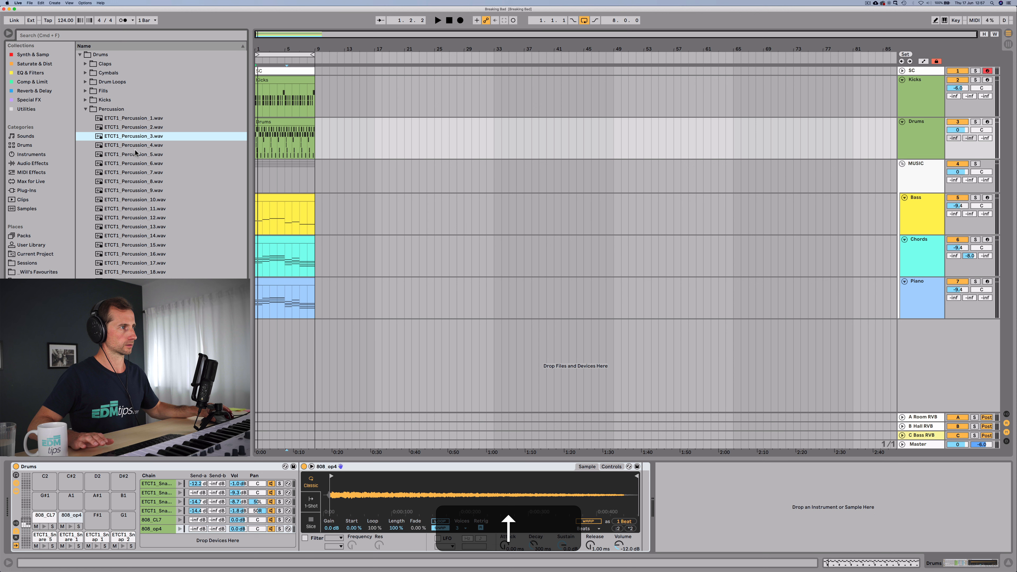
{"action": "key", "text": "Down"}
{"action": "key", "text": "Down"}
{"action": "key", "text": "Up"}
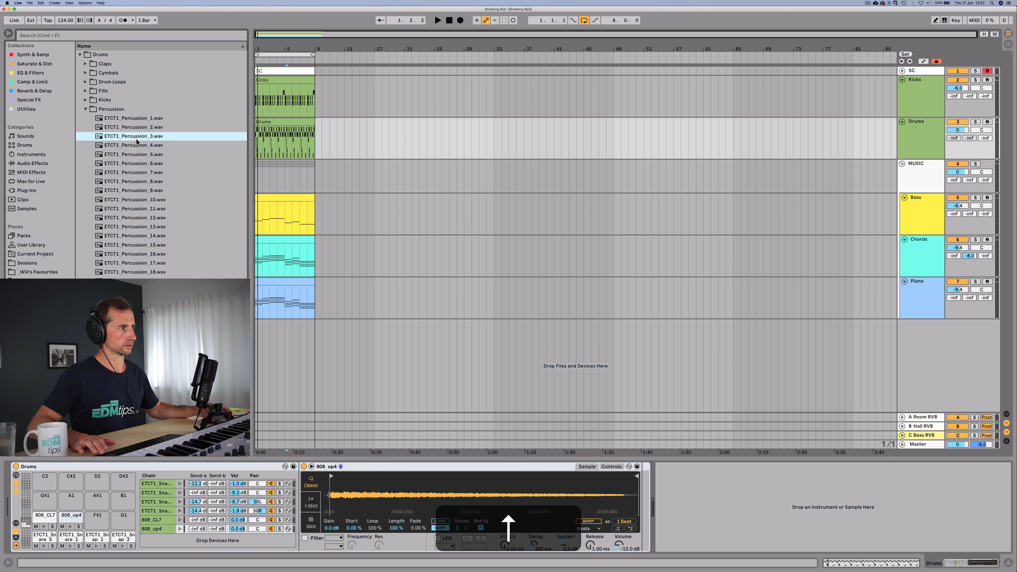
Add ETCT1_Percussion_3 and ETCT1_Percussion_4 as new Drums rack chains, panned 50L and 50R respectively
{"action": "left_click_drag", "start_coordinate": [139, 137], "coordinate": [158, 463]}
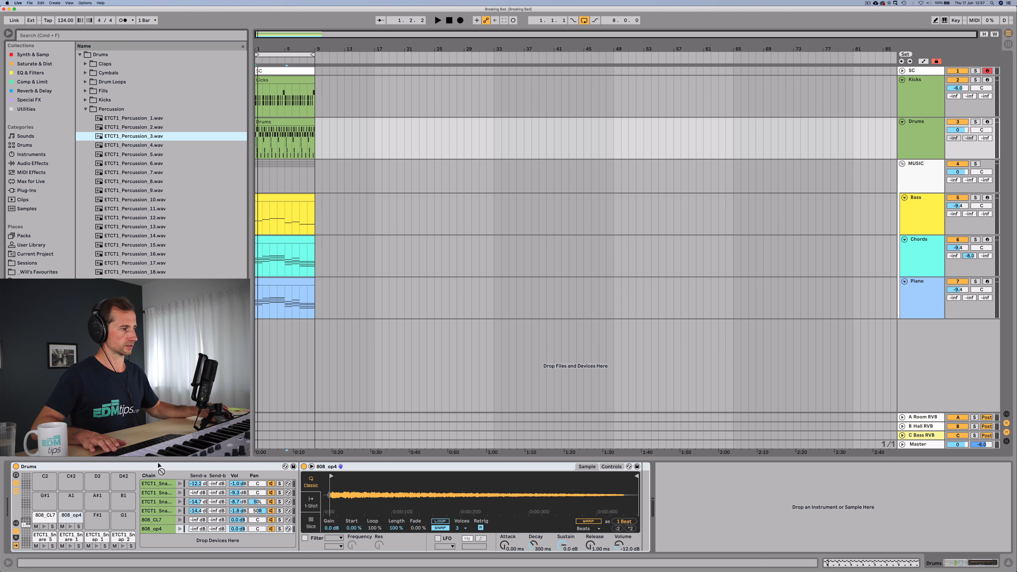
{"action": "left_click_drag", "start_coordinate": [153, 530], "coordinate": [153, 539]}
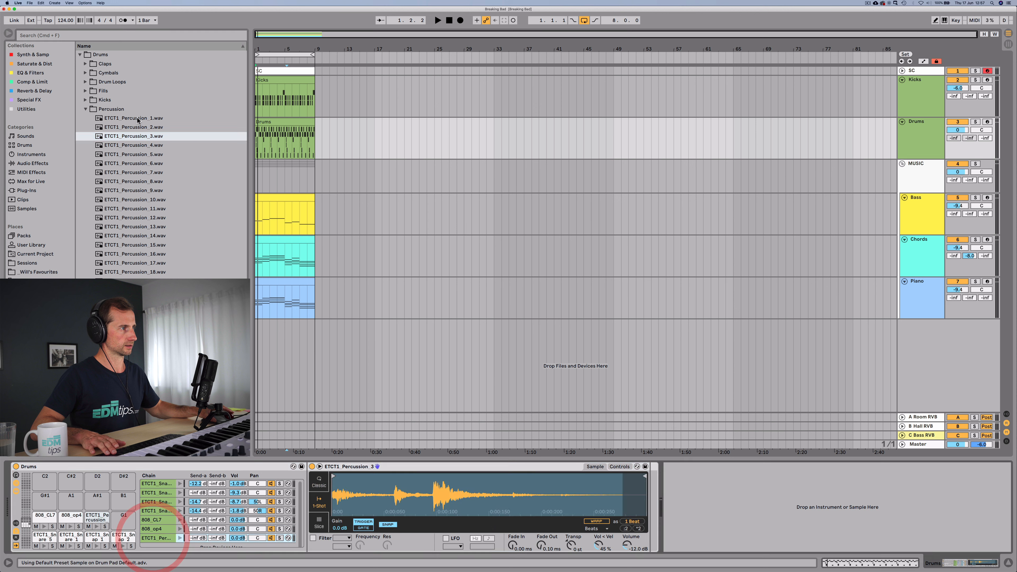
{"action": "left_click_drag", "start_coordinate": [138, 146], "coordinate": [182, 544]}
{"action": "left_click_drag", "start_coordinate": [253, 533], "coordinate": [255, 508]}
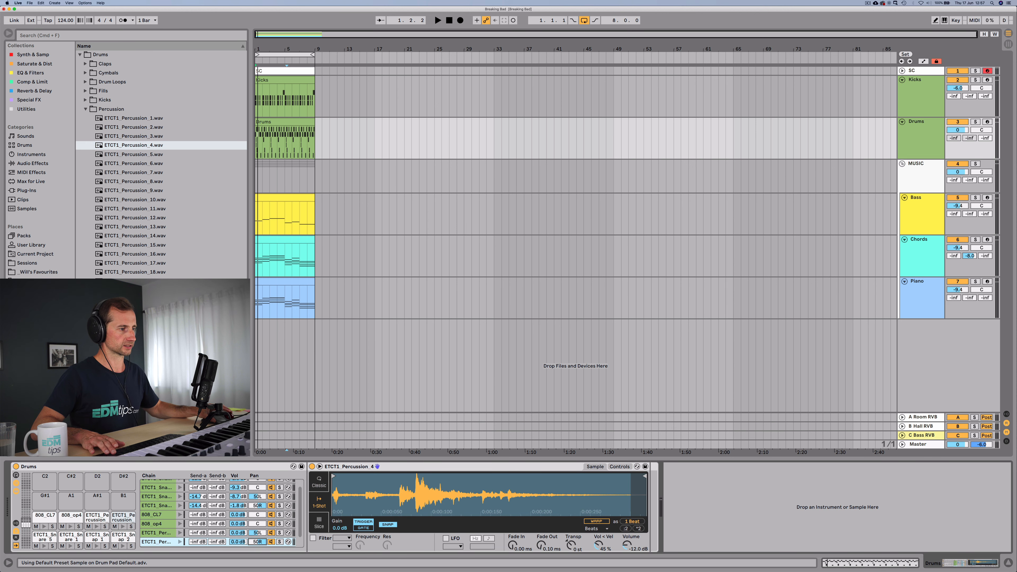
Open the Drums clip and add an ETCT1_Percussion_4 note spanning 1.1.2 to 1.2.1
{"action": "double_click", "coordinate": [261, 119]}
{"action": "double_click", "coordinate": [184, 195]}
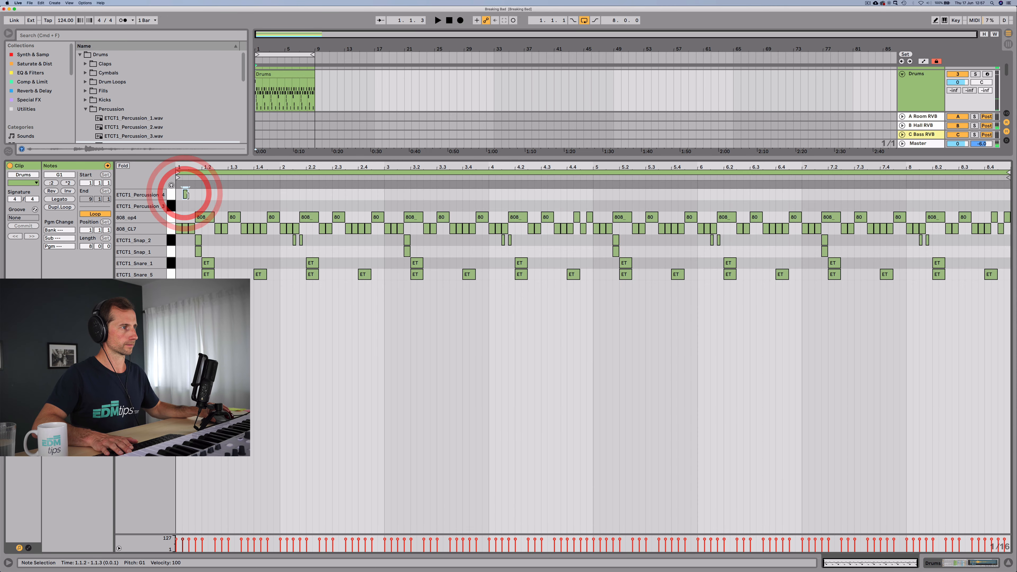
{"action": "left_click_drag", "start_coordinate": [188, 194], "coordinate": [199, 196]}
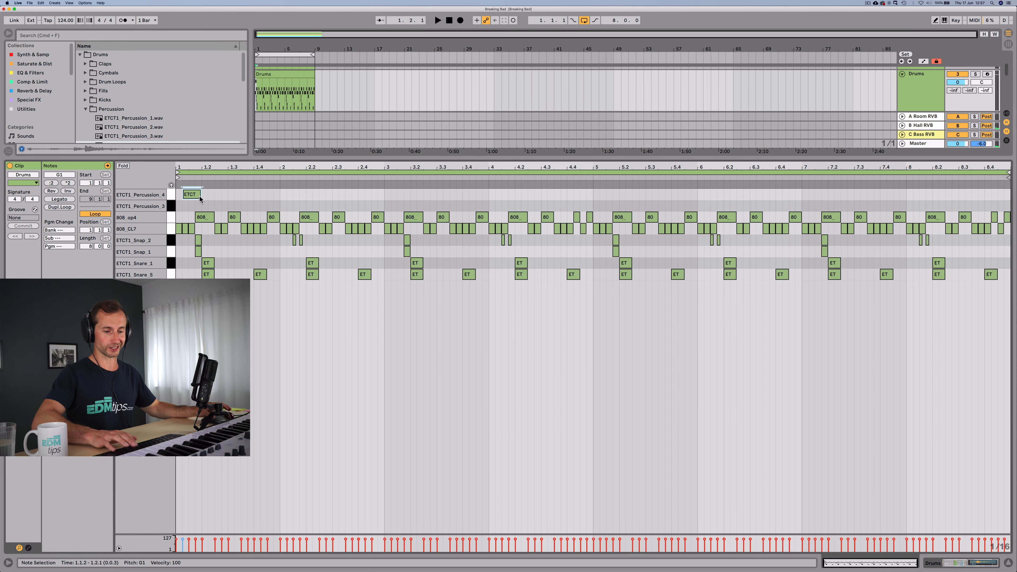
Change the new percussion note to ETCT1_Percussion_3, spanning 1.1.2 to 1.1.4, and play the clip from the start
{"action": "left_click_drag", "start_coordinate": [181, 166], "coordinate": [209, 206]}
{"action": "key", "text": "p"}
{"action": "left_click", "coordinate": [172, 193]}
{"action": "left_click", "coordinate": [171, 203]}
{"action": "key", "text": "space"}
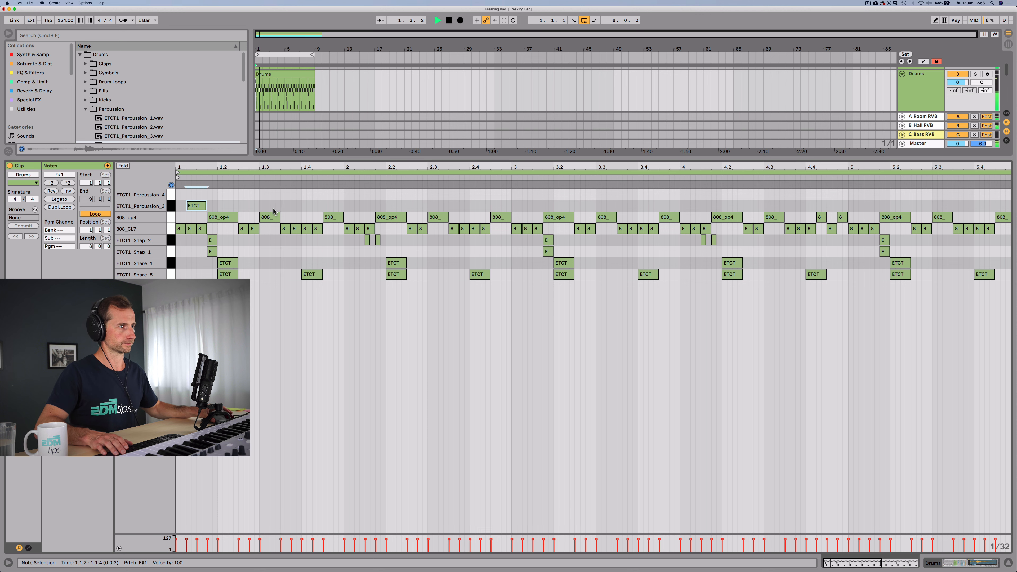
{"action": "key", "text": "space"}
{"action": "key", "text": "space"}
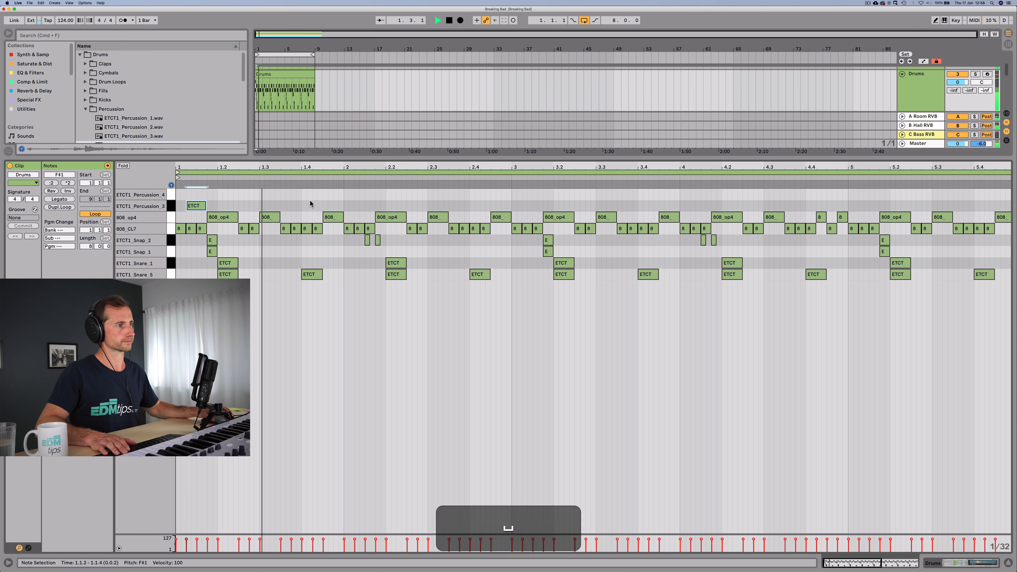
{"action": "key", "text": "space"}
Add an ETCT1_Percussion_4 note spanning 1.4.2 to 1.4.4 and listen to the pattern
{"action": "double_click", "coordinate": [325, 195]}
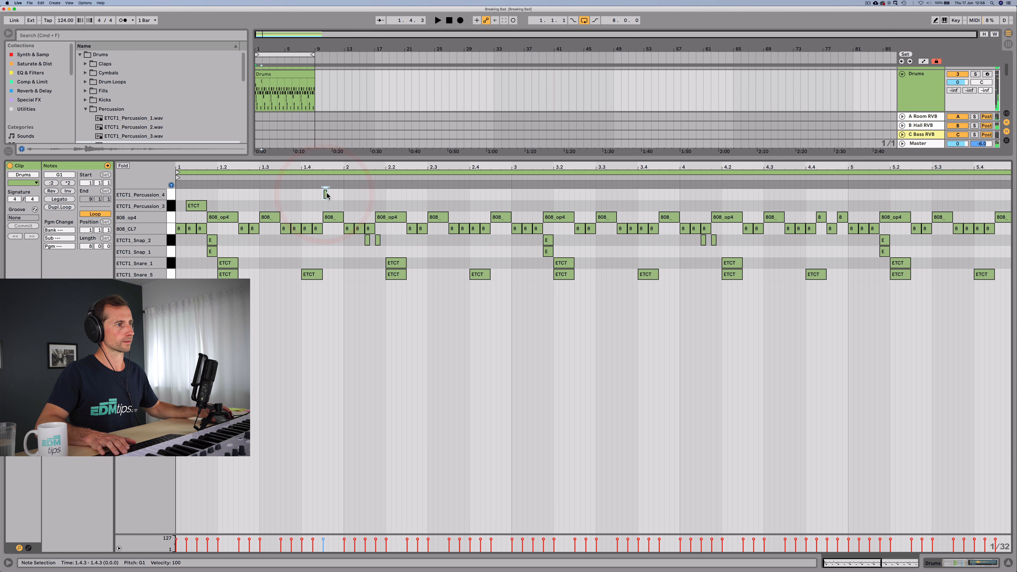
{"action": "key", "text": "space"}
{"action": "mouse_move", "coordinate": [326, 195]}
{"action": "left_mouse_down"}
{"action": "mouse_move", "coordinate": [341, 195]}
{"action": "mouse_move", "coordinate": [329, 196]}
{"action": "left_mouse_up"}
{"action": "key", "text": "space"}
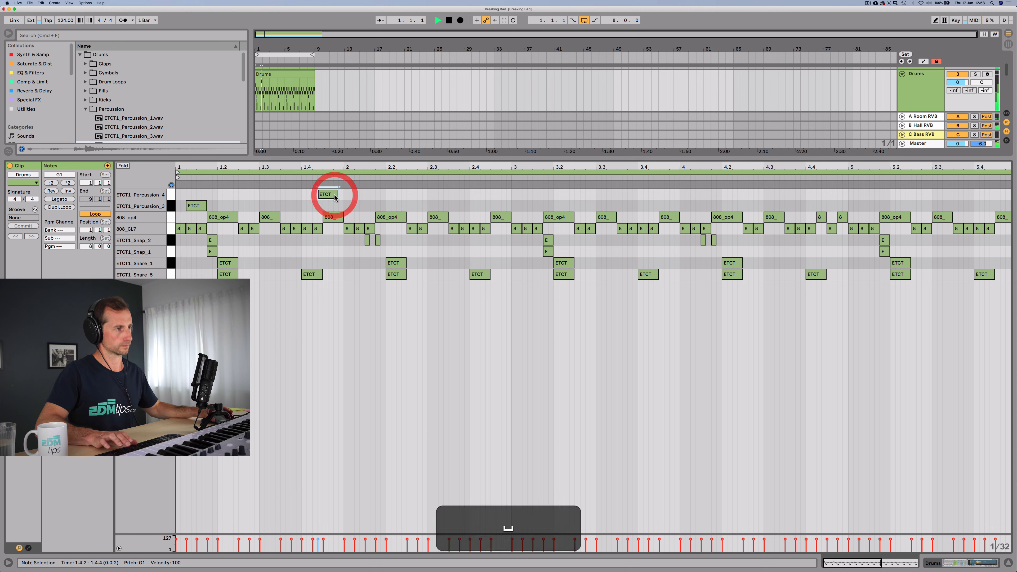
{"action": "key", "text": "space"}
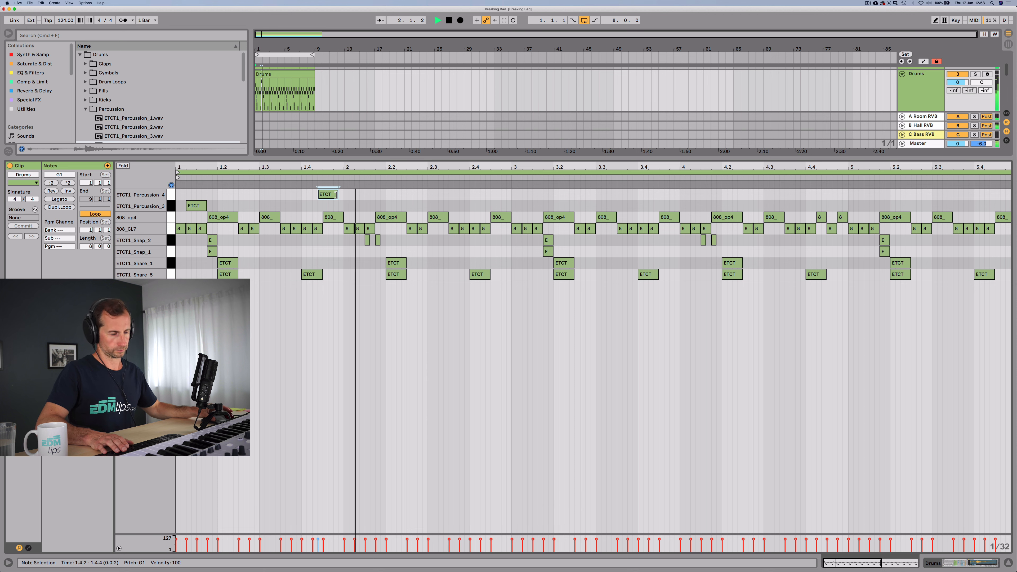
{"action": "key", "text": "space"}
Duplicate the bar 1 percussion notes into bar 2 and delete the copied ETCT1_Percussion_4 note
{"action": "left_click_drag", "start_coordinate": [344, 206], "coordinate": [177, 191]}
{"action": "key", "text": "super+d"}
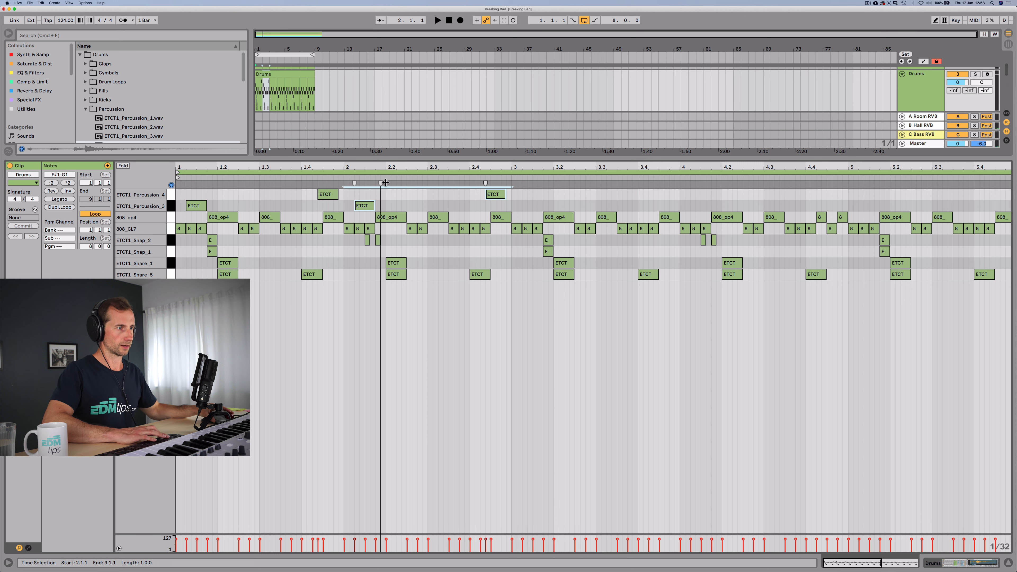
{"action": "left_click", "coordinate": [493, 196], "text": "super"}
{"action": "key", "text": "BackSpace"}
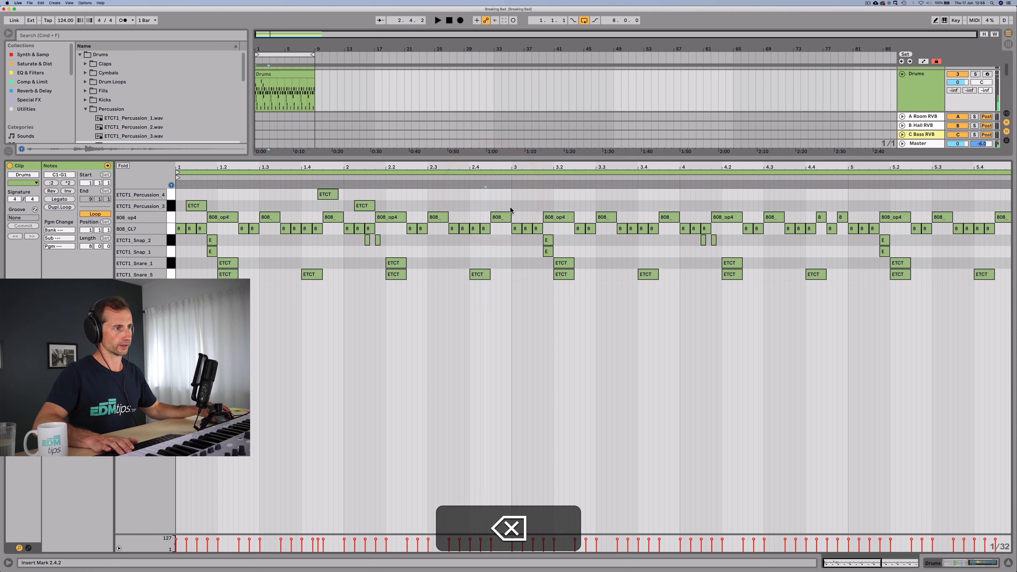
{"action": "left_click_drag", "start_coordinate": [511, 207], "coordinate": [179, 187]}
{"action": "key", "text": "super+d"}
{"action": "left_click_drag", "start_coordinate": [423, 165], "coordinate": [424, 150]}
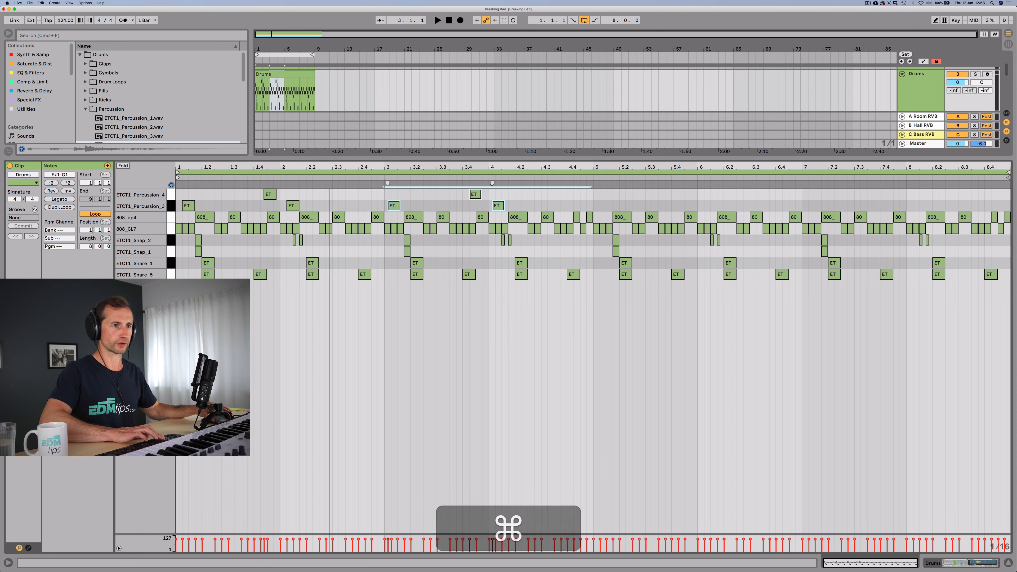
{"action": "key", "text": "super+d"}
{"action": "key", "text": "super+d"}
{"action": "key", "text": "space"}
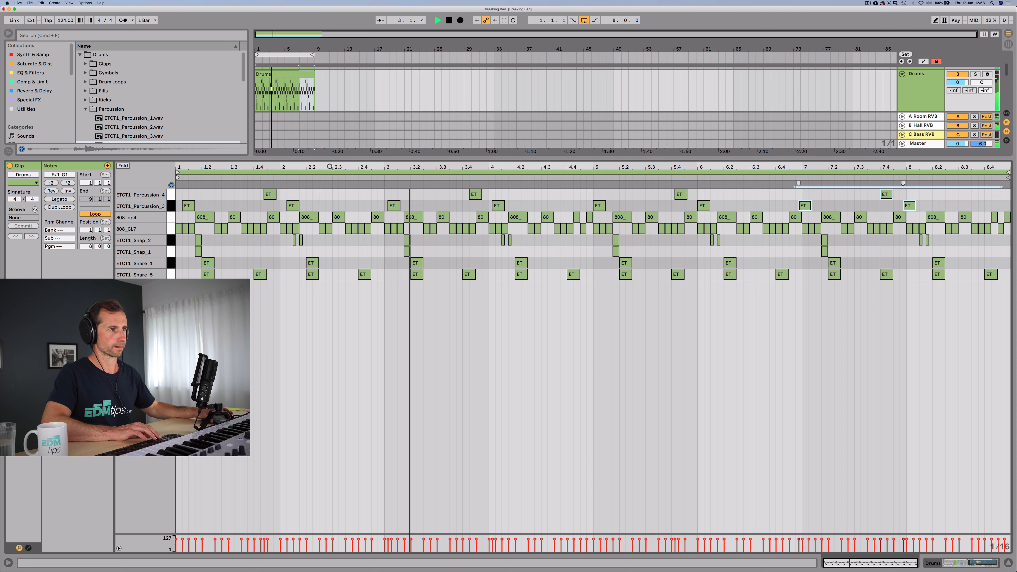
{"action": "key", "text": "super+z"}
{"action": "key", "text": "super+z"}
{"action": "key", "text": "super+z"}
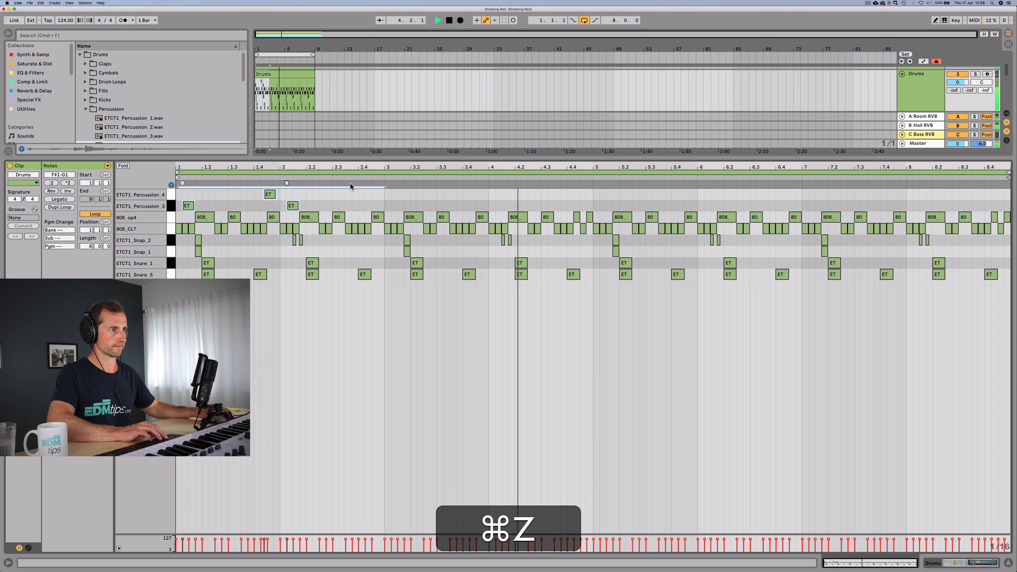
{"action": "key", "text": "space"}
Duplicate the percussion notes of bars 1 and 2 three times to fill the clip through bar 8, and play it
{"action": "left_click_drag", "start_coordinate": [384, 207], "coordinate": [177, 184]}
{"action": "key", "text": "super+d"}
{"action": "key", "text": "super+d"}
{"action": "key", "text": "super+space"}
{"action": "key", "text": "super+d"}
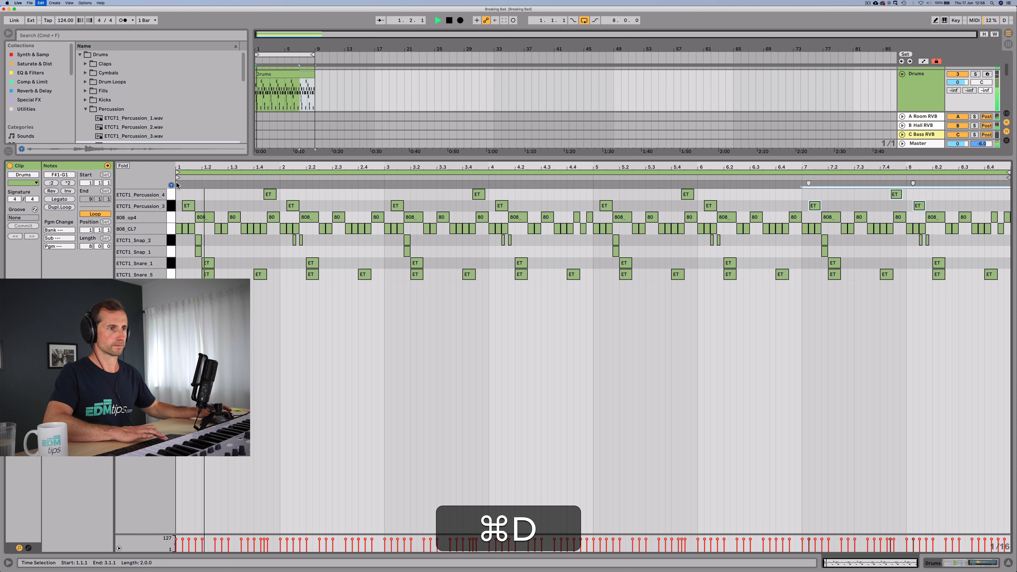
Return to the Drums rack's devices, select the 808_CL7 chain and save the project
{"action": "key", "text": "shift+super+Tab"}
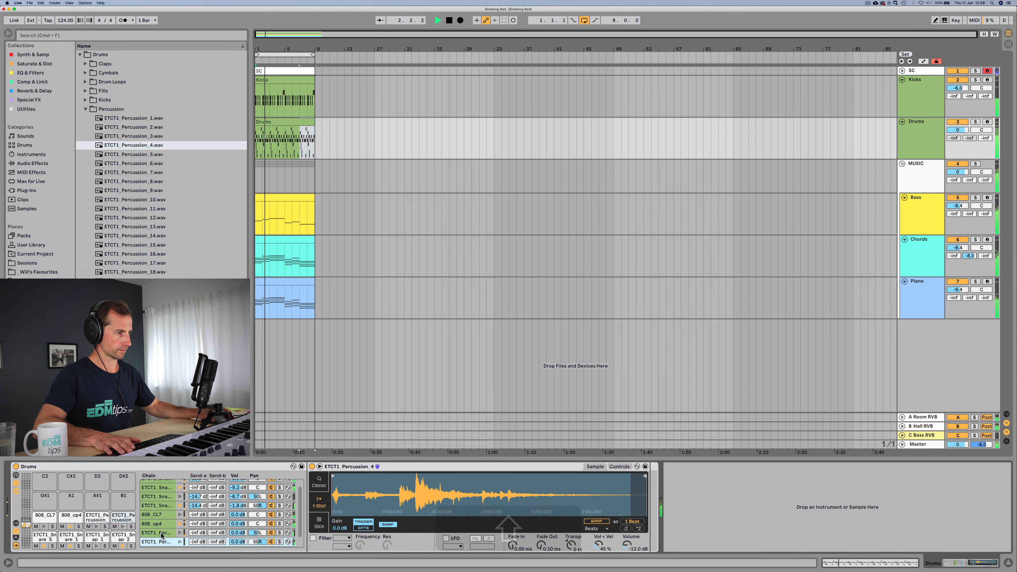
{"action": "left_click", "coordinate": [159, 516]}
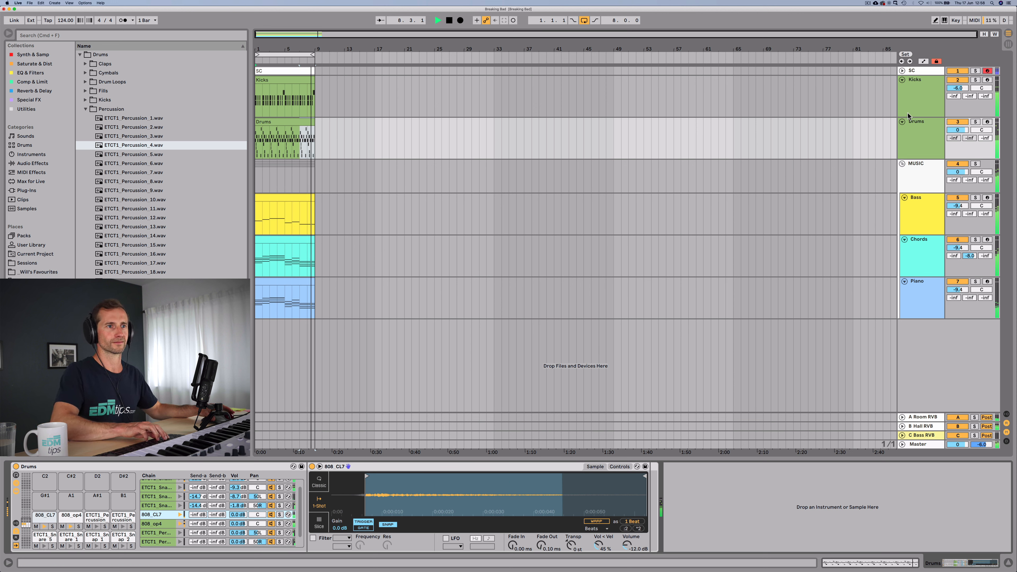
{"action": "key", "text": "super+s"}
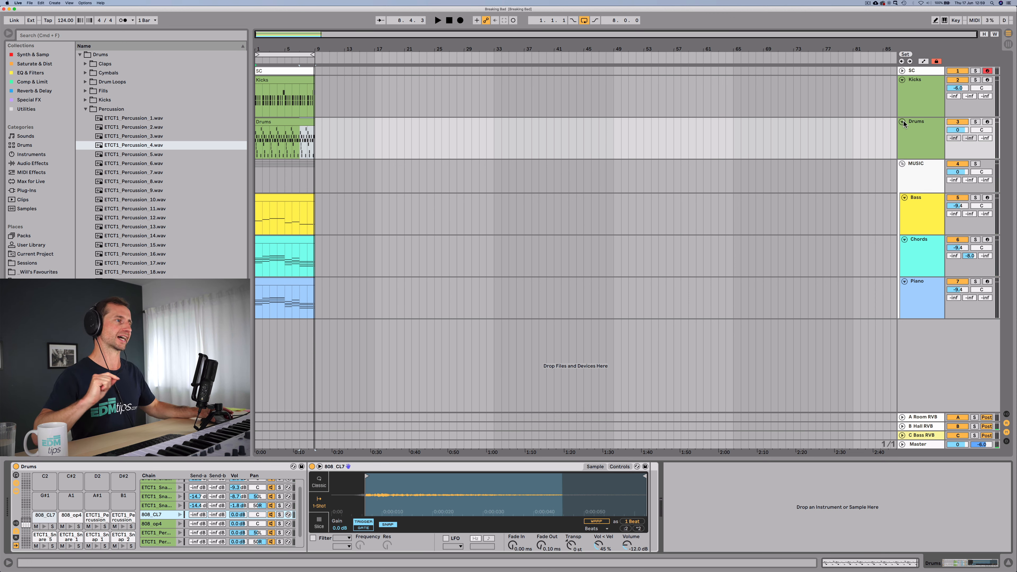
Select the Drums track, collapse the Percussion samples and preview several samples in the Claps folder
{"action": "left_click", "coordinate": [918, 133]}
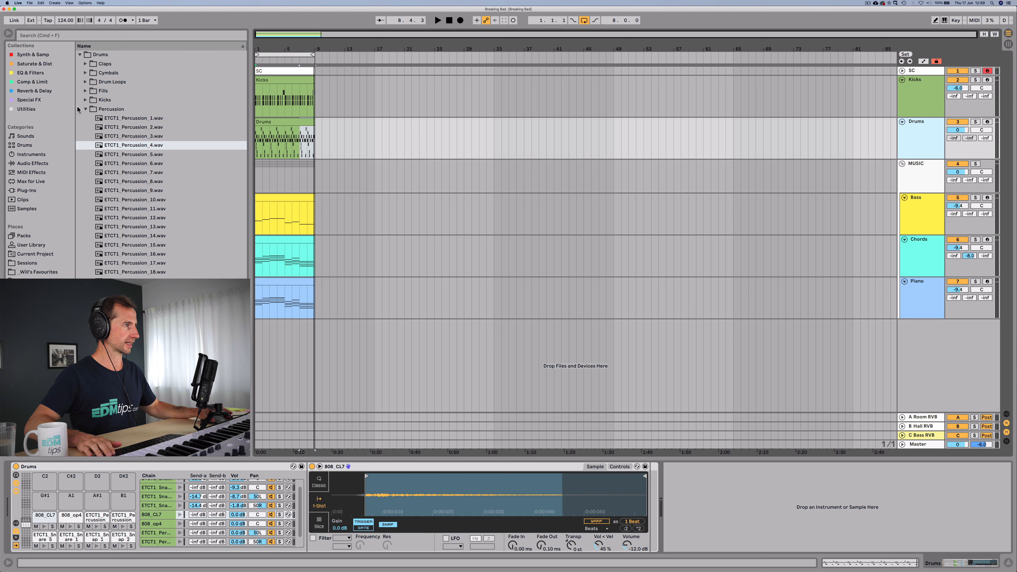
{"action": "left_click", "coordinate": [92, 108]}
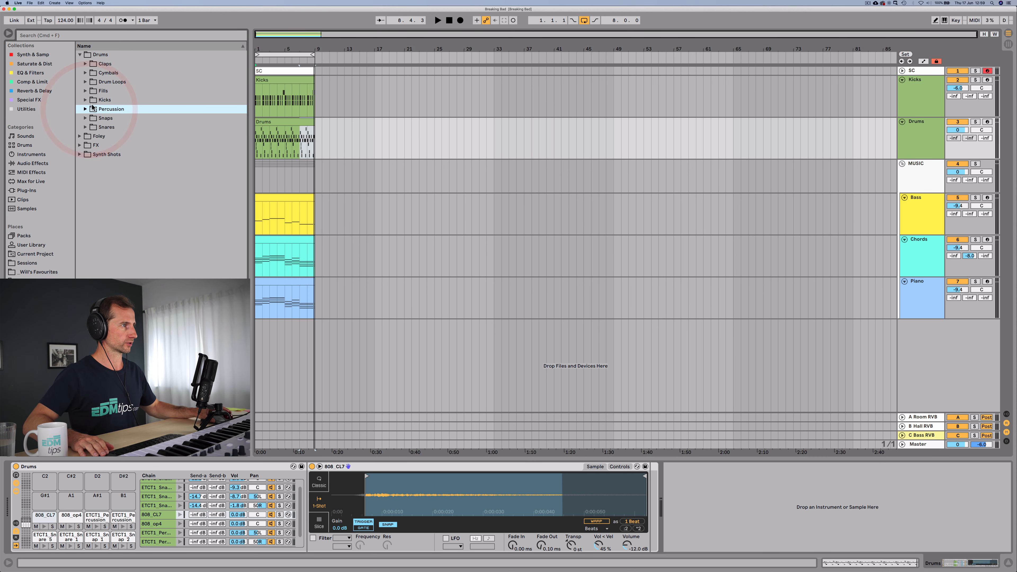
{"action": "left_click", "coordinate": [104, 63]}
{"action": "key", "text": "Down"}
{"action": "key", "text": "Down"}
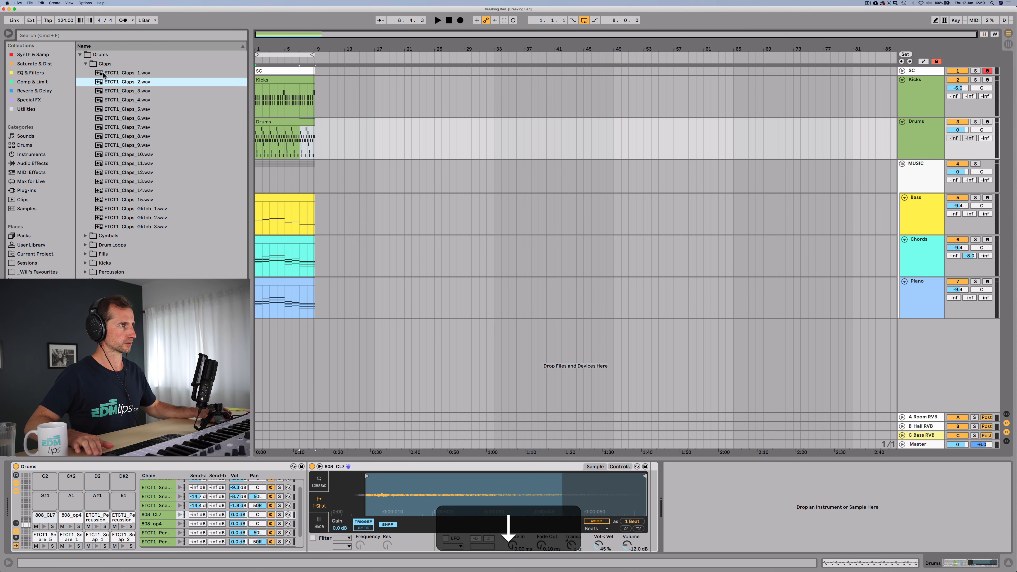
{"action": "key", "text": "Up"}
{"action": "key", "text": "Down"}
{"action": "key", "text": "Down"}
{"action": "key", "text": "Down"}
{"action": "left_click", "coordinate": [105, 64]}
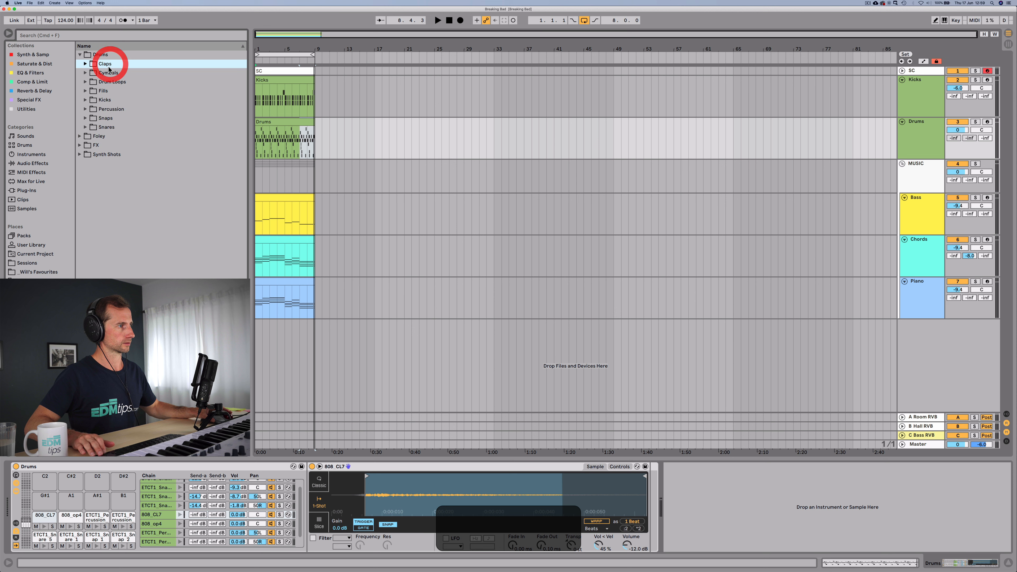
Preview the samples in the Snares folder, from ETCT1_Snare_1 through ETCT1_Snare_4, against the track
{"action": "left_click", "coordinate": [105, 119]}
{"action": "key", "text": "Down"}
{"action": "key", "text": "Right"}
{"action": "key", "text": "Down"}
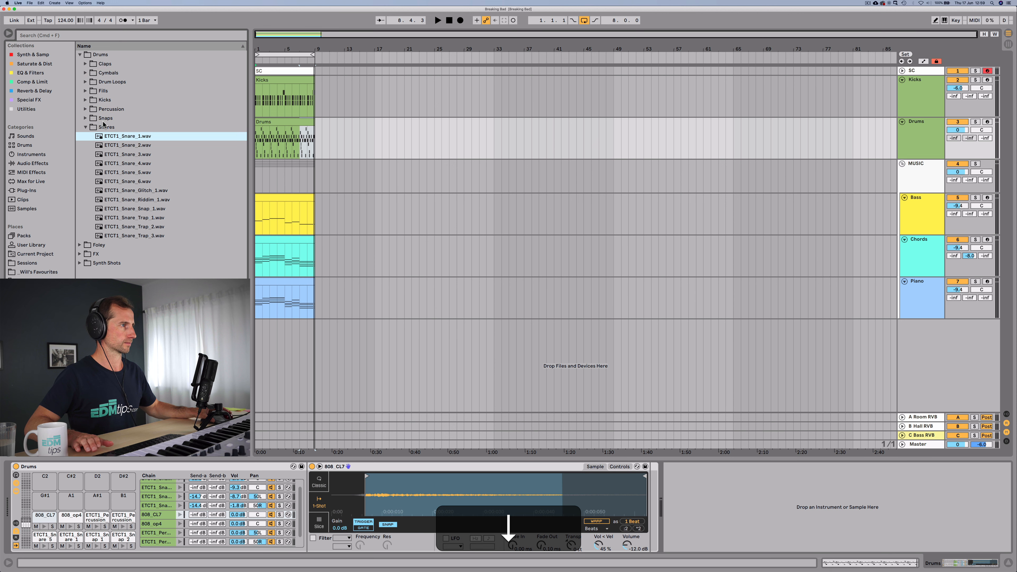
{"action": "key", "text": "Down"}
{"action": "key", "text": "Up"}
{"action": "key", "text": "space"}
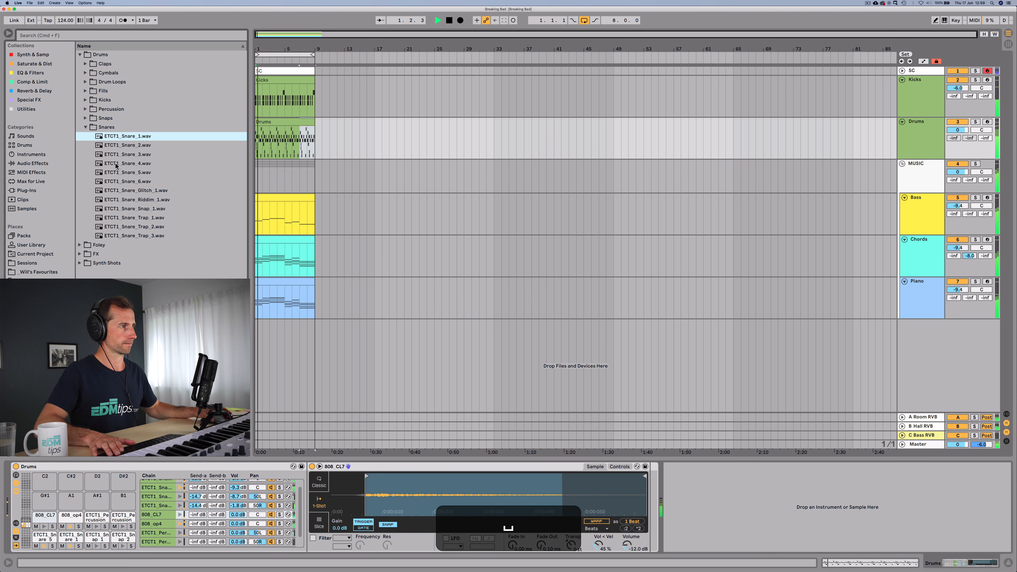
{"action": "left_click", "coordinate": [130, 145]}
{"action": "key", "text": "Down"}
{"action": "key", "text": "Down"}
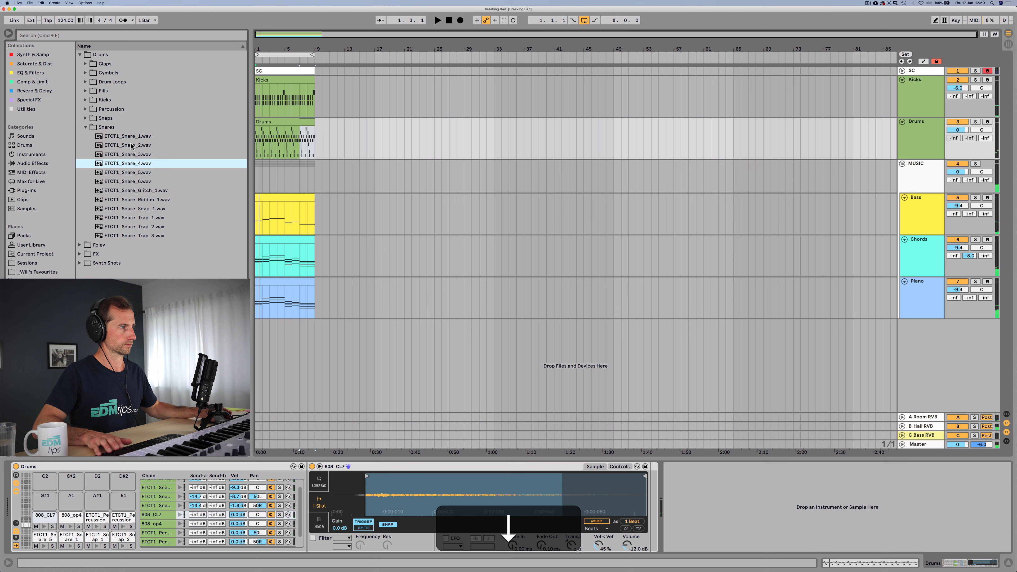
{"action": "key", "text": "Up"}
Add ETCT1_Snare_3.wav as a new chain in the Drums rack and set its volume to -17.7 dB
{"action": "scroll", "coordinate": [153, 498], "scroll_direction": "up", "scroll_amount": 1}
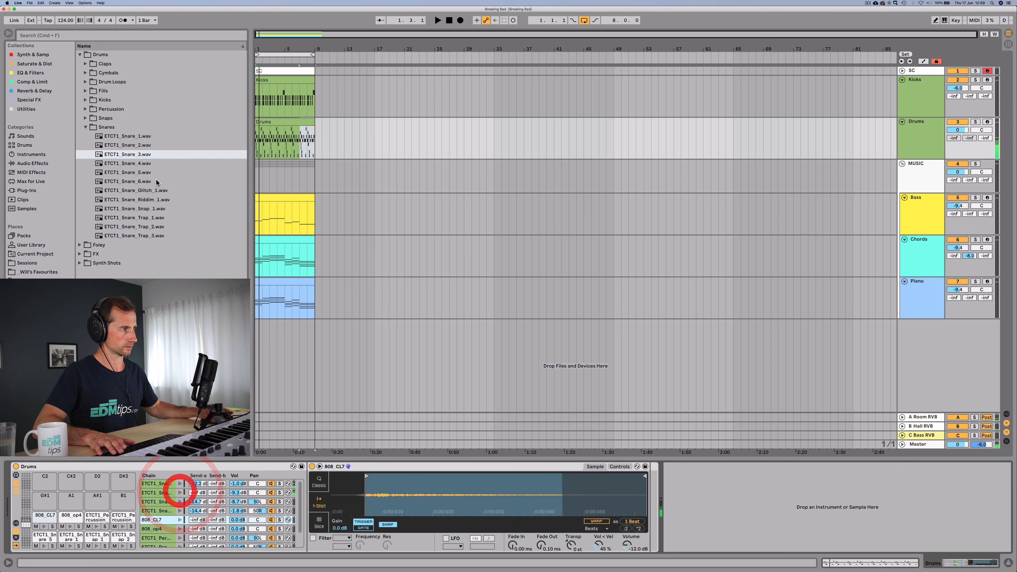
{"action": "left_click", "coordinate": [145, 155]}
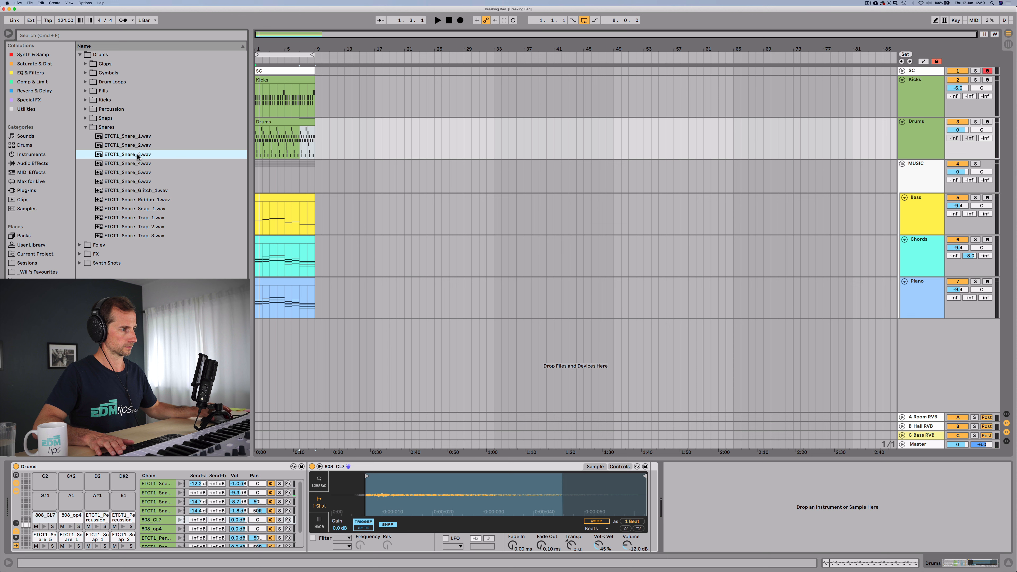
{"action": "scroll", "coordinate": [167, 528], "scroll_direction": "down", "scroll_amount": 2}
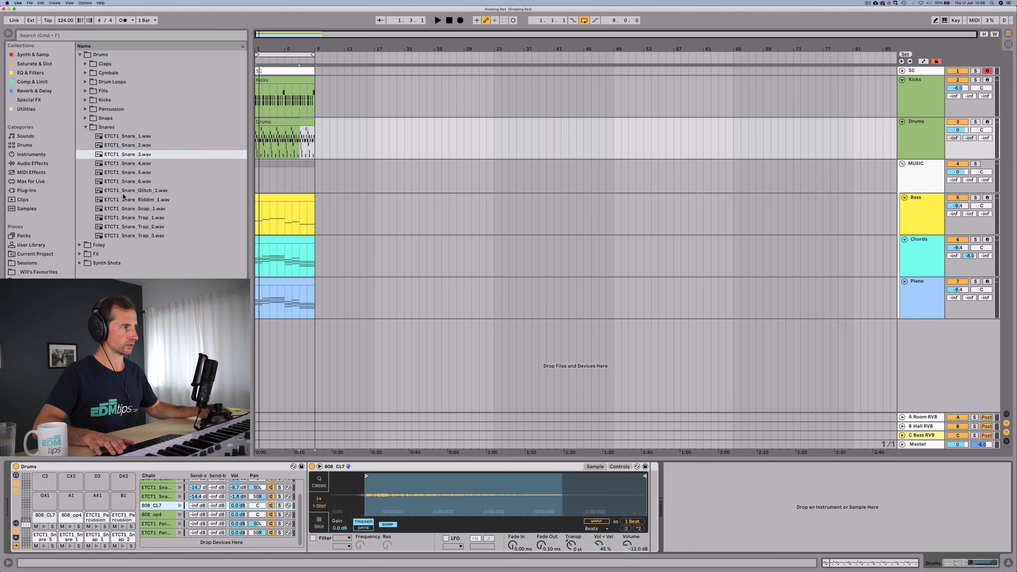
{"action": "left_click_drag", "start_coordinate": [118, 156], "coordinate": [171, 543]}
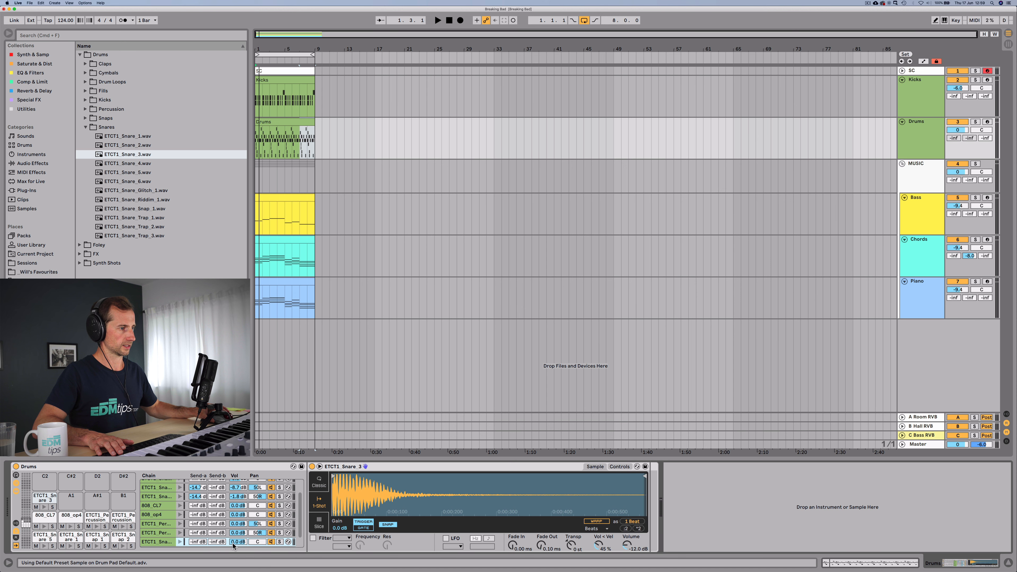
{"action": "left_click_drag", "start_coordinate": [232, 542], "coordinate": [235, 543]}
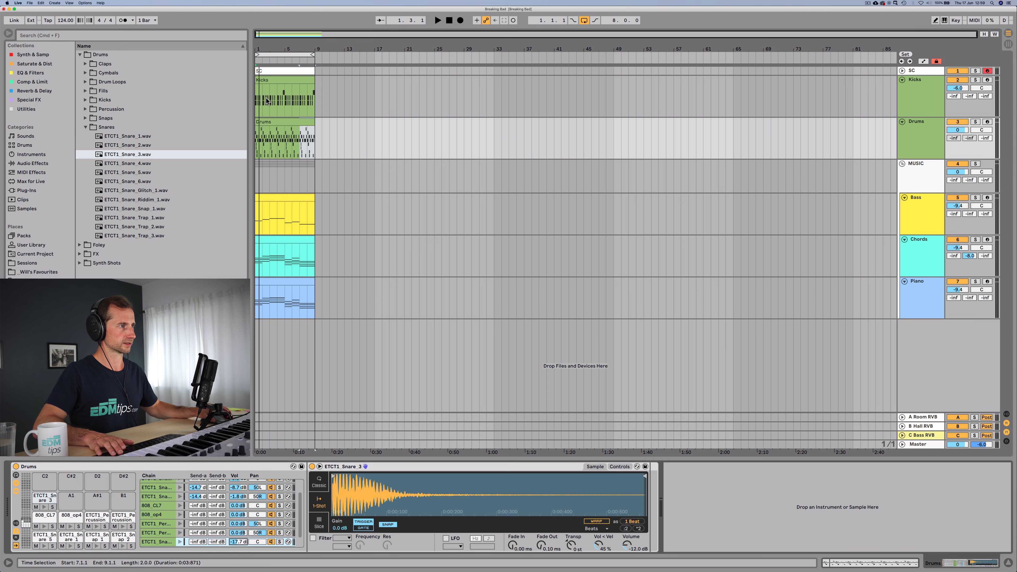
In the Drums clip, copy the ETCT1_Snare_5 note at 1.4.1 to the ETCT1_Snare_3 row and listen to it
{"action": "double_click", "coordinate": [267, 121]}
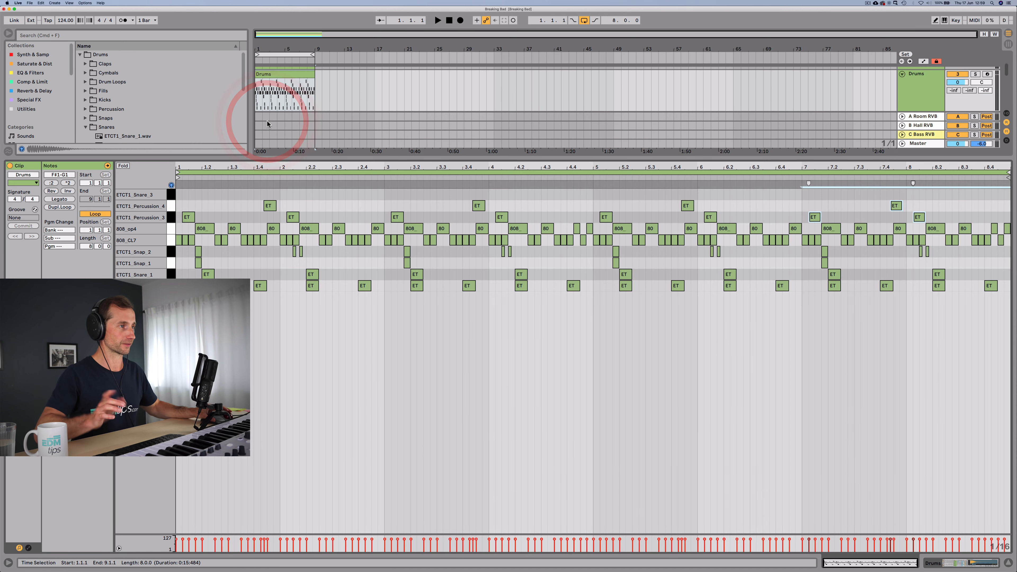
{"action": "left_click", "coordinate": [206, 275]}
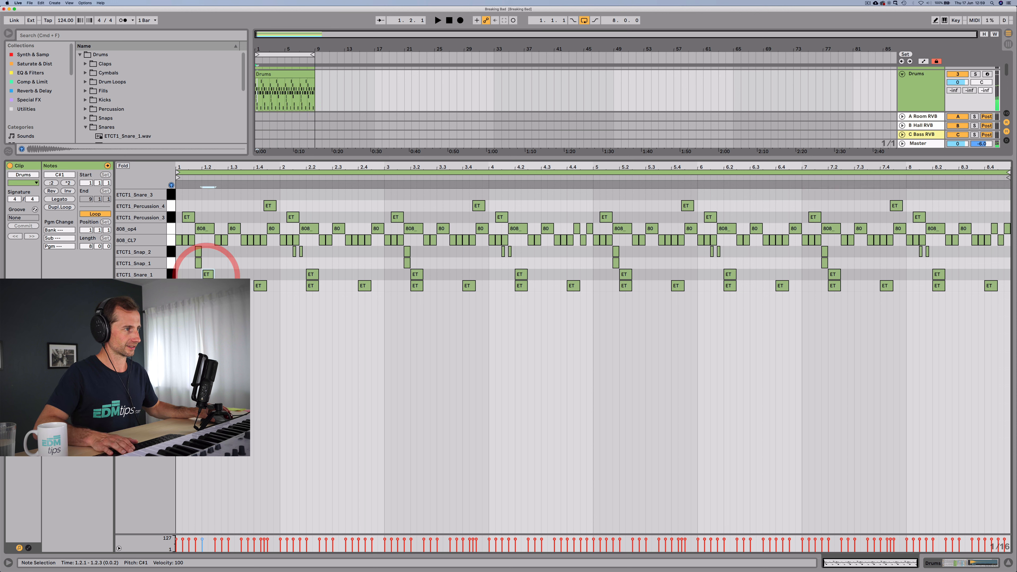
{"action": "left_click", "coordinate": [207, 282]}
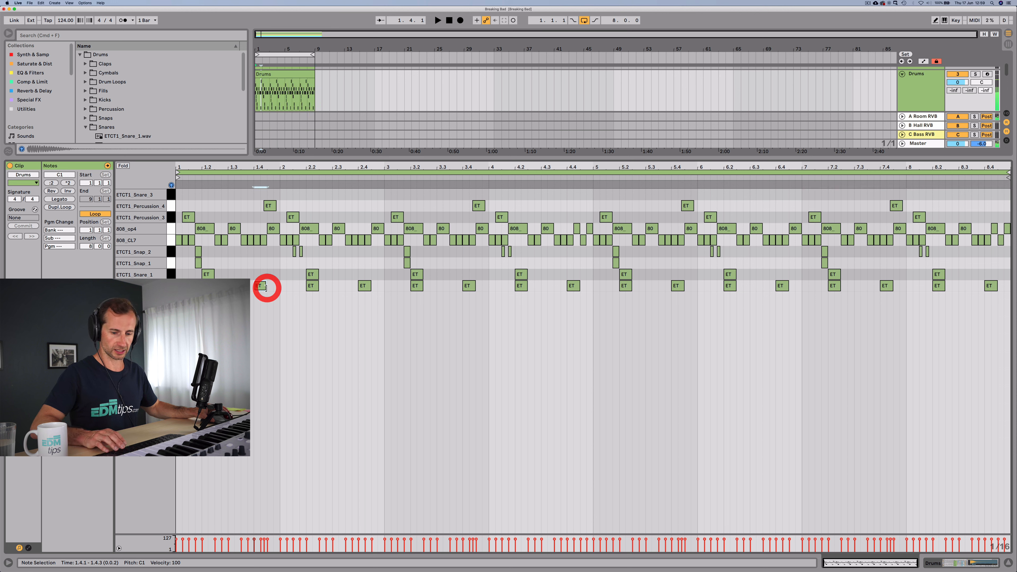
{"action": "key", "text": "alt"}
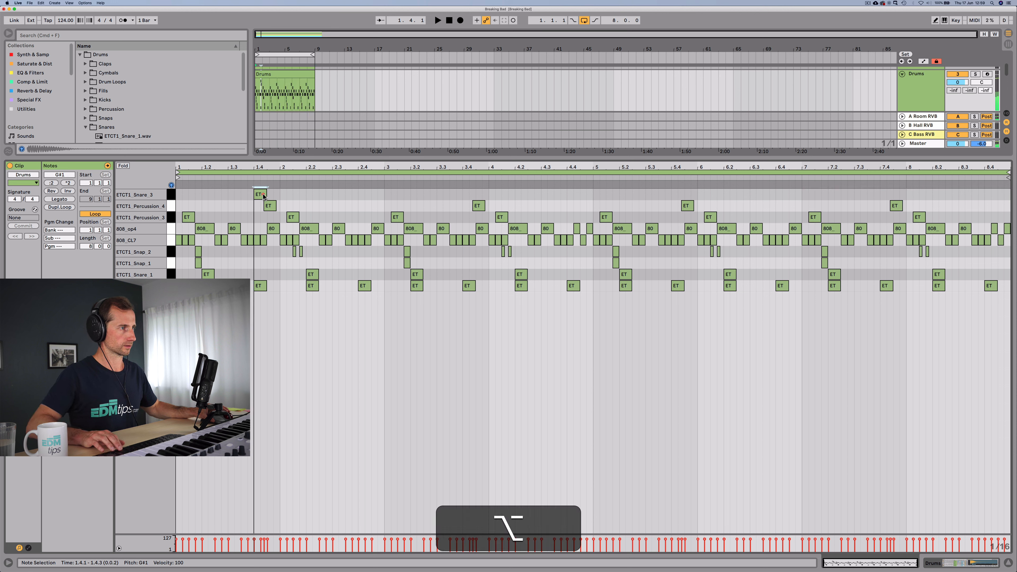
{"action": "left_click", "coordinate": [261, 193]}
{"action": "key", "text": "space"}
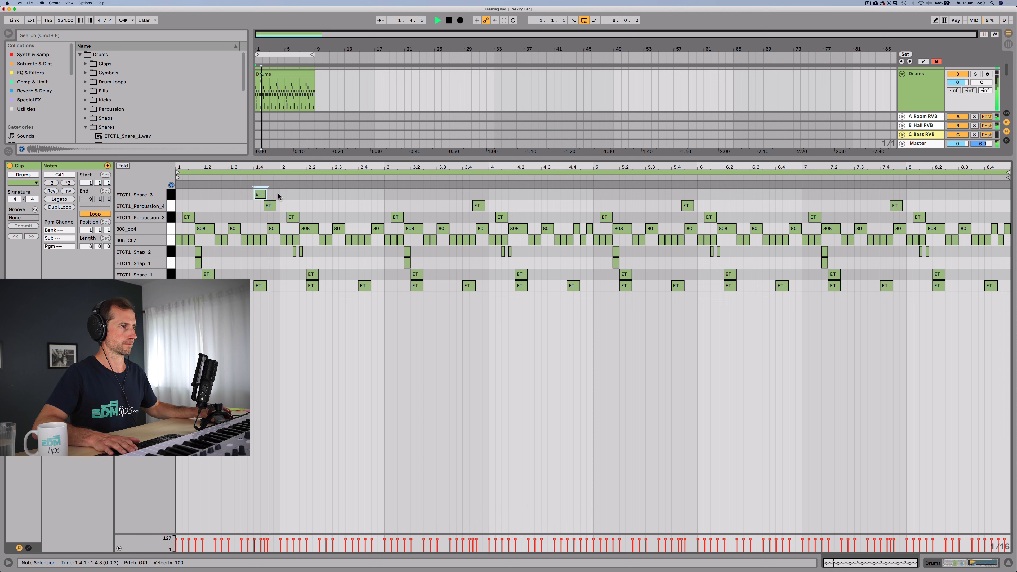
{"action": "key", "text": "space"}
Select the ETCT1_Snare_3 row across bar 1 and duplicate it repeatedly through bar 8
{"action": "left_click_drag", "start_coordinate": [278, 193], "coordinate": [181, 195]}
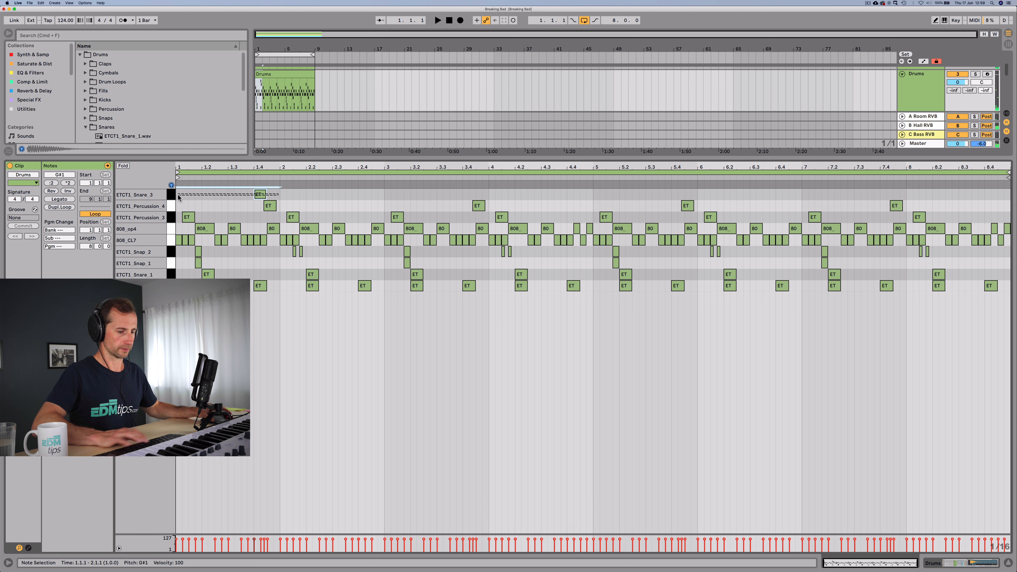
{"action": "key", "text": "super+d"}
{"action": "key", "text": "super+d"}
{"action": "key", "text": "super+d"}
{"action": "key", "text": "super+d"}
{"action": "key", "text": "super+d"}
{"action": "key", "text": "super+d"}
{"action": "key", "text": "super+d"}
{"action": "key", "text": "shift+super+d"}
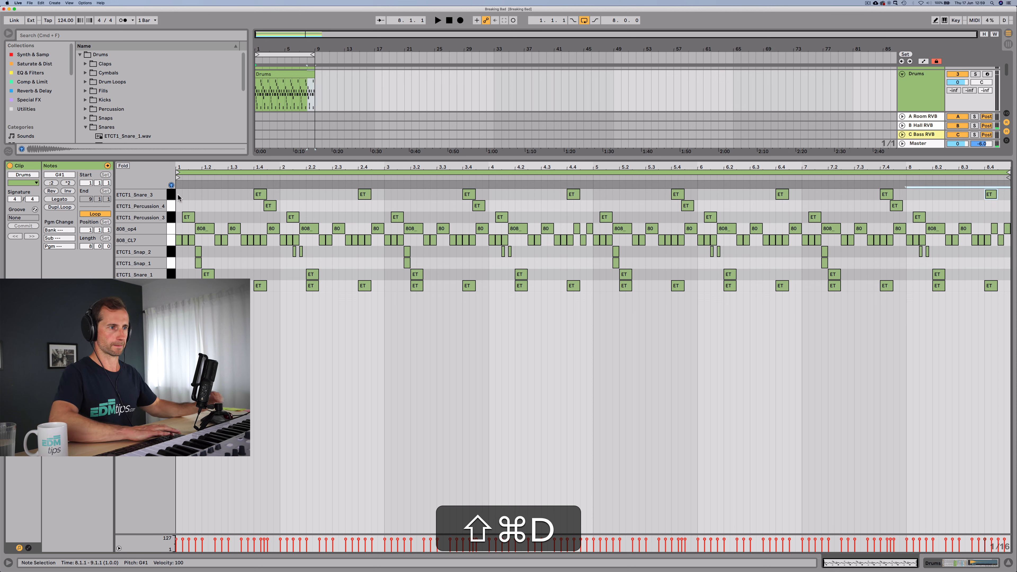
Set the ETCT1_Snare_3 chain's volume to -13.0 dB and pan it to 27L during playback, and save the project
{"action": "key", "text": "shift+Tab"}
{"action": "key", "text": "shift+space"}
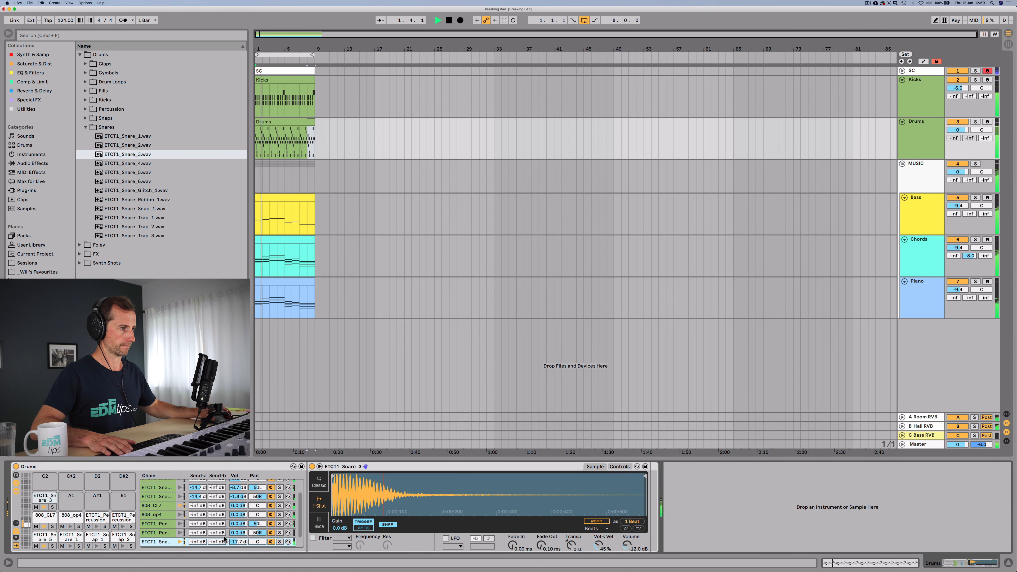
{"action": "left_click_drag", "start_coordinate": [240, 542], "coordinate": [256, 543]}
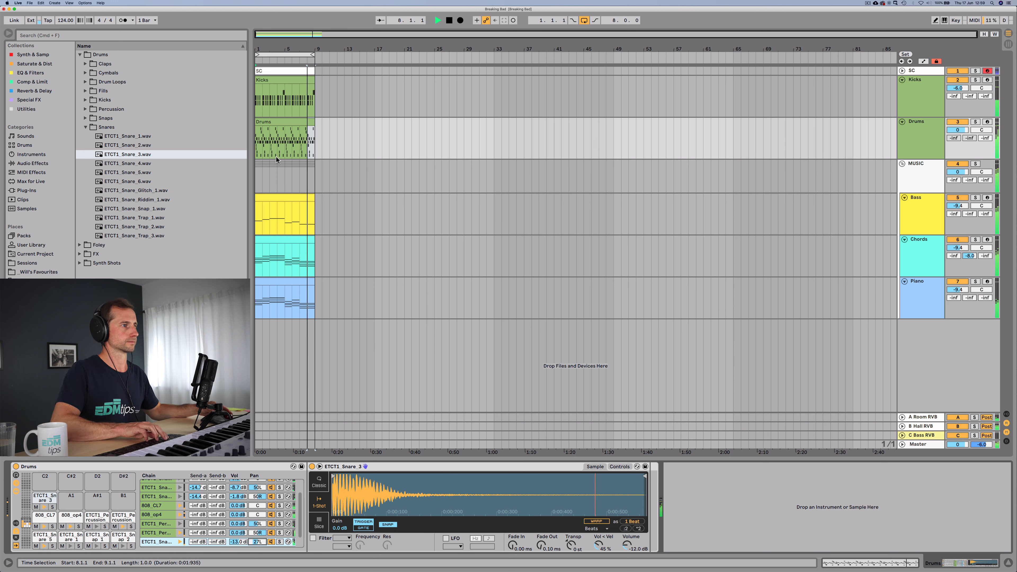
{"action": "key", "text": "space"}
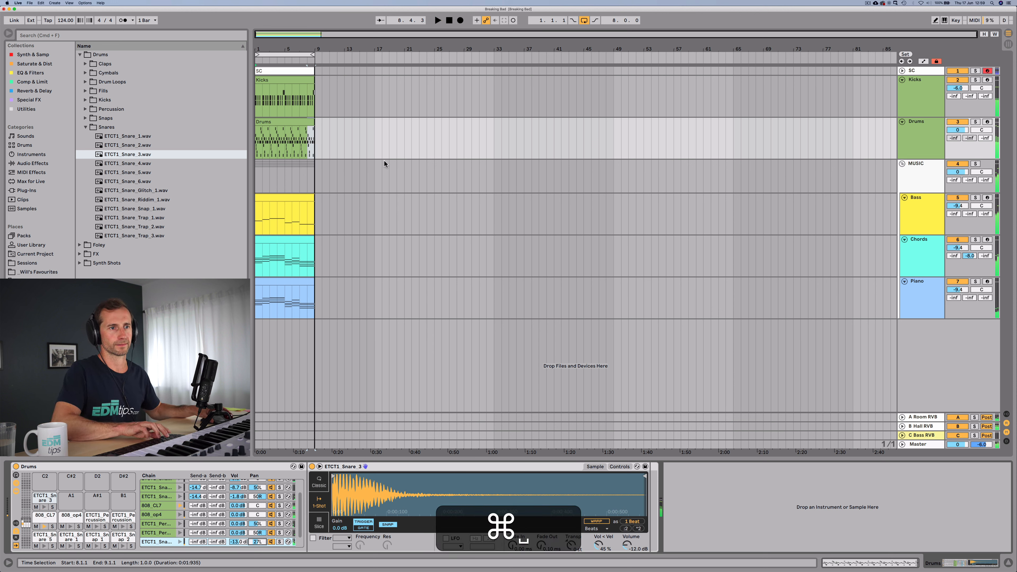
{"action": "key", "text": "cmd+s"}
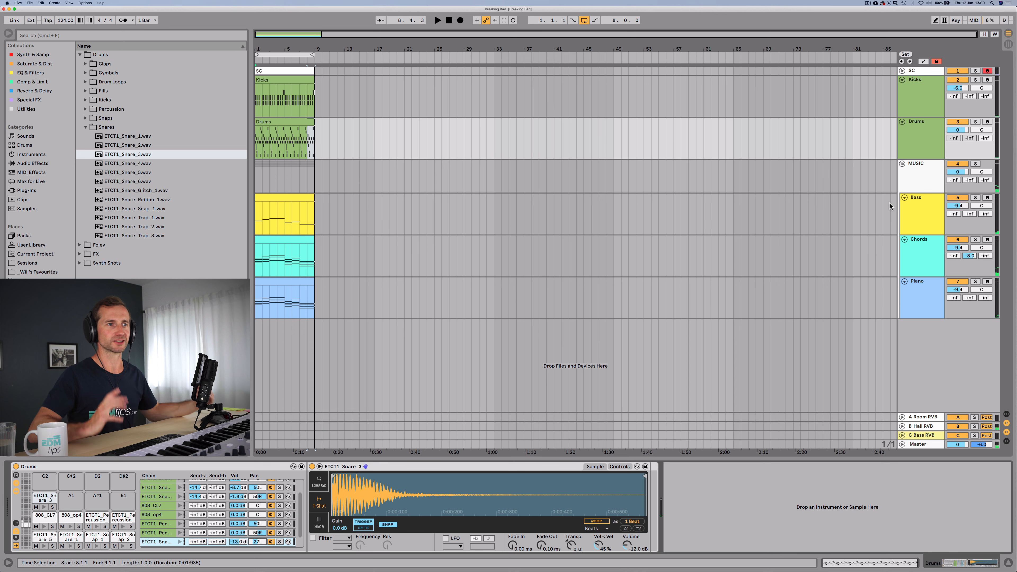
Insert an audio track below Piano, rename it Atmos and colour it lime green
{"action": "left_click", "coordinate": [916, 293]}
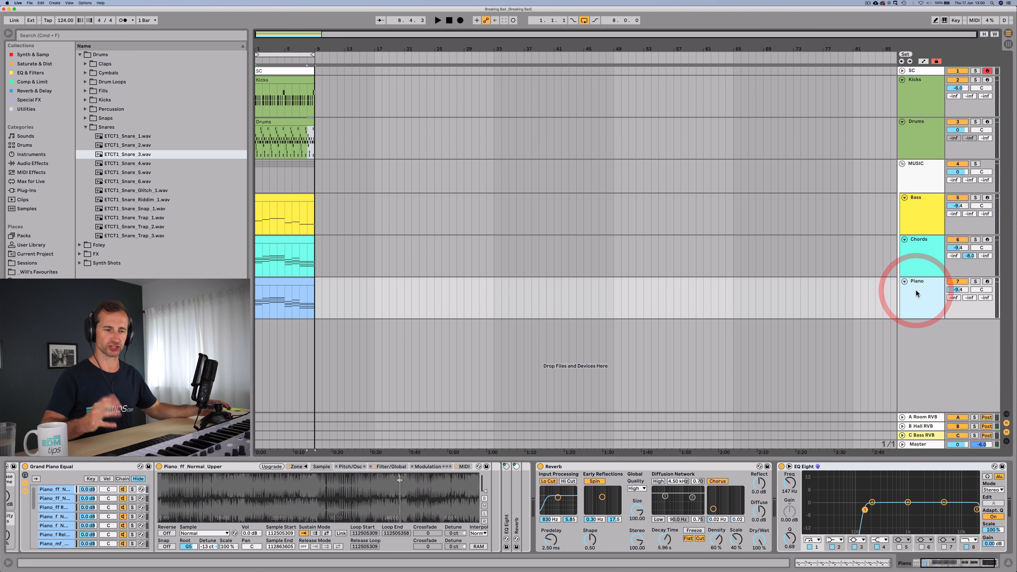
{"action": "key", "text": "super+t"}
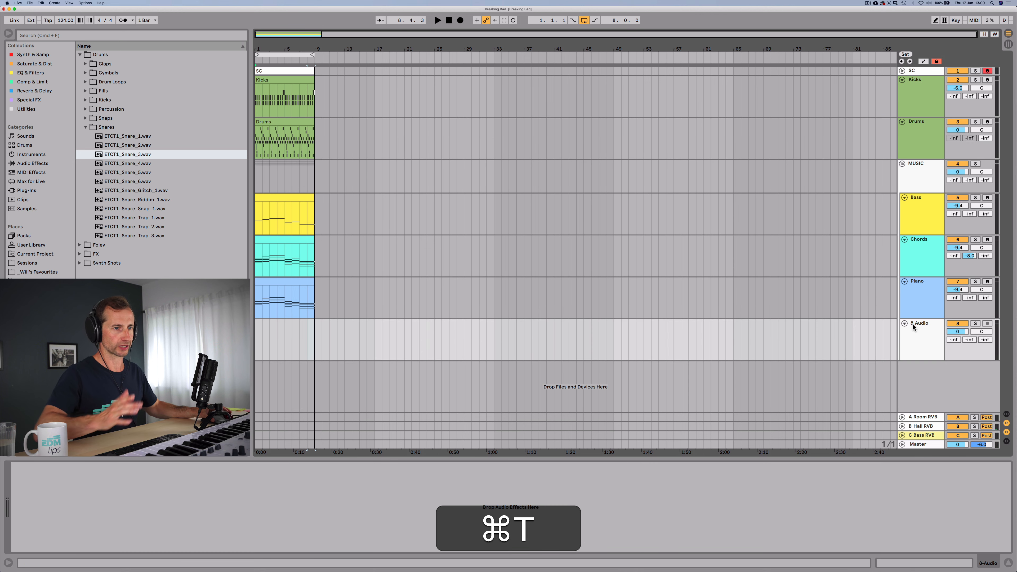
{"action": "left_click", "coordinate": [912, 325]}
{"action": "key", "text": "super+r"}
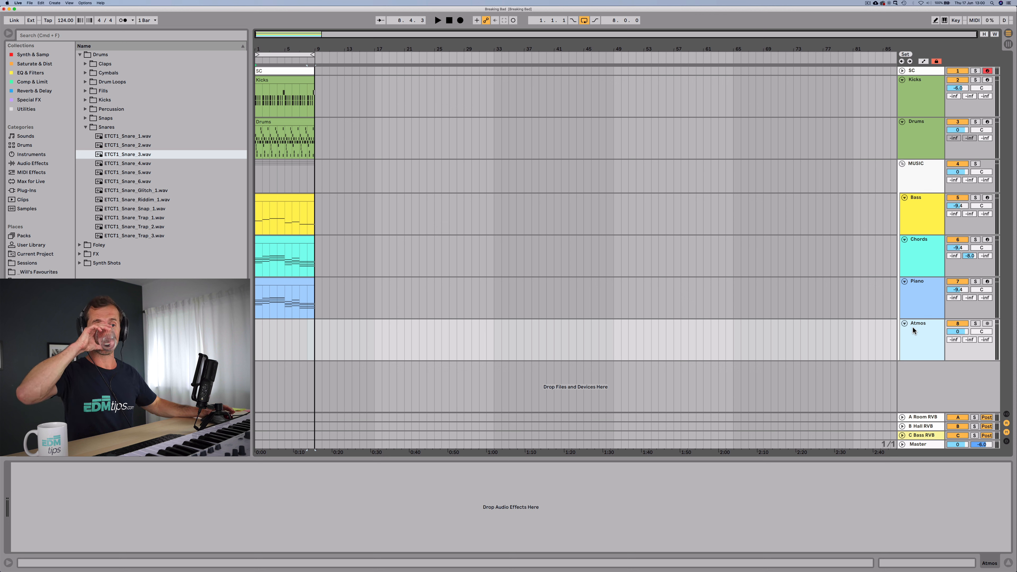
{"action": "right_click", "coordinate": [912, 326]}
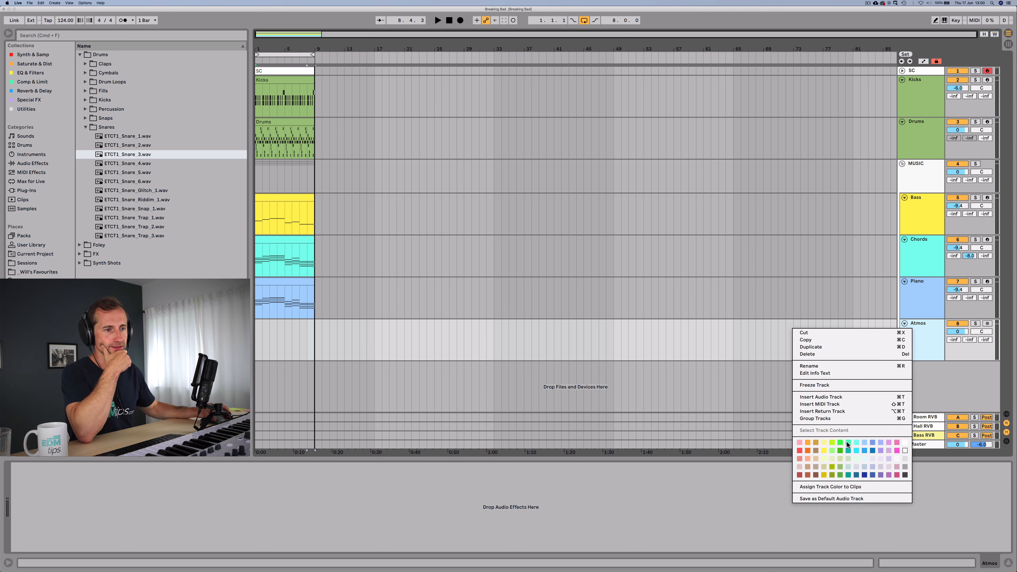
{"action": "left_click", "coordinate": [832, 442]}
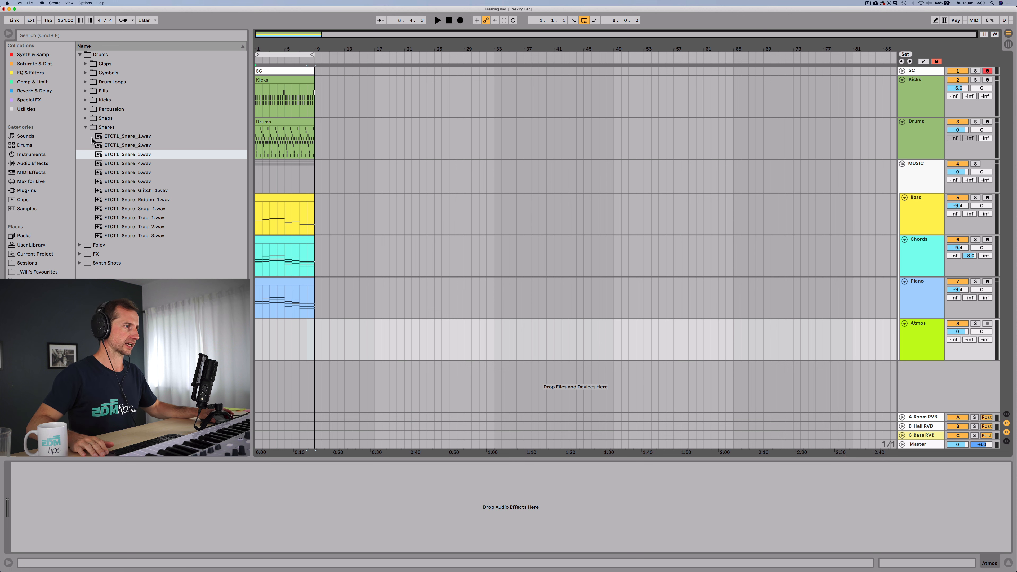
Collapse the Snares folder and open the FX Atmosphere folder in the personal samples library
{"action": "left_click", "coordinate": [84, 125]}
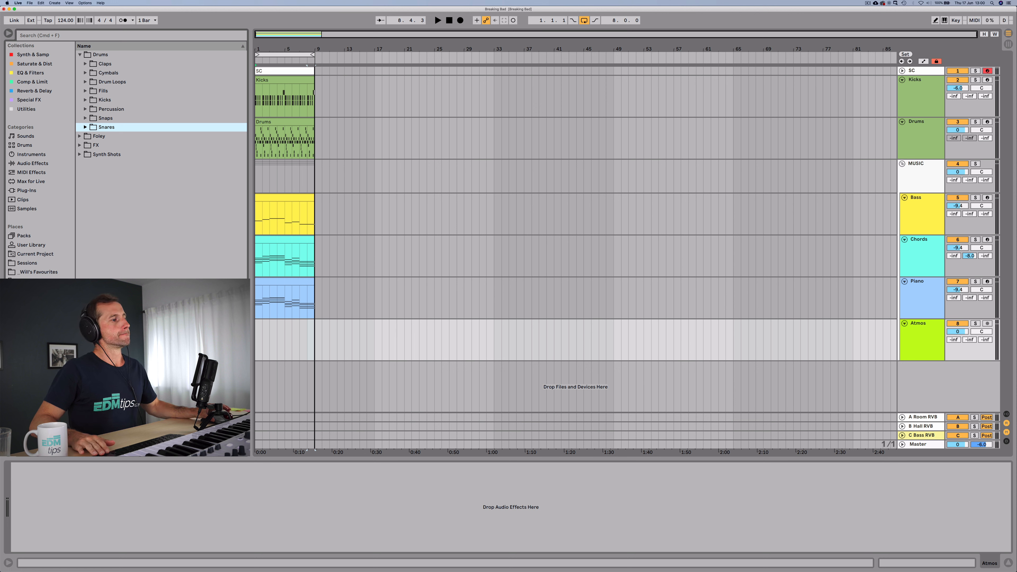
{"action": "left_click", "coordinate": [34, 299]}
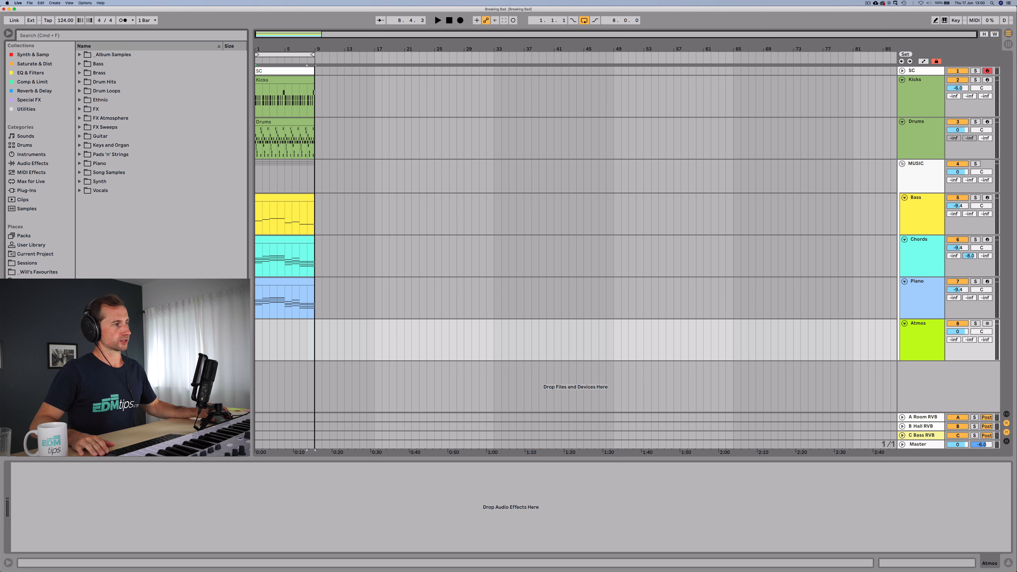
{"action": "left_click", "coordinate": [100, 121]}
{"action": "key", "text": "Right"}
Preview the FX Atmosphere samples from Crickets.m4a to Chanting Buddhists (Christchurch).wav
{"action": "left_click", "coordinate": [114, 172]}
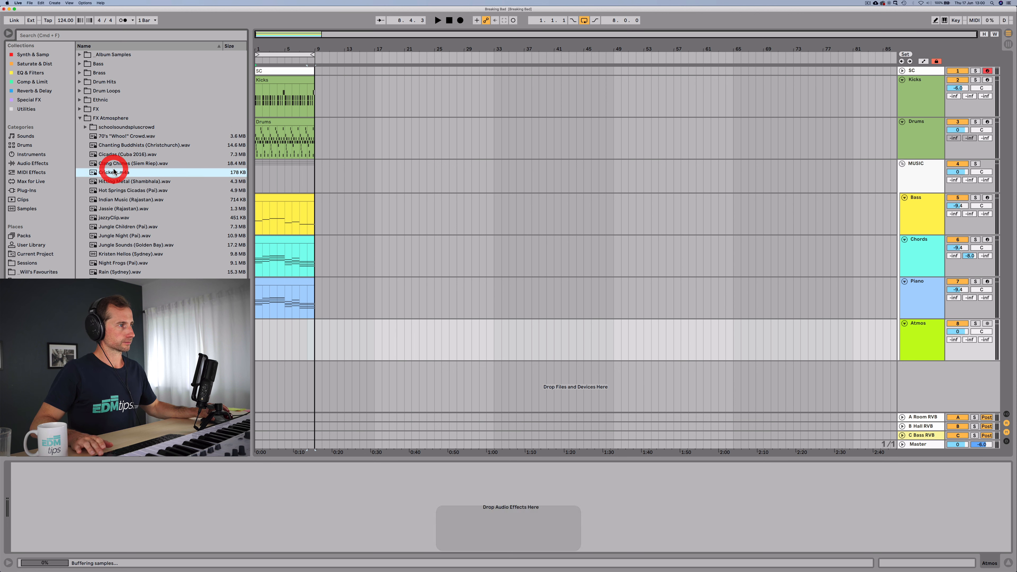
{"action": "key", "text": "Down"}
{"action": "left_click", "coordinate": [115, 165]}
{"action": "key", "text": "Up"}
{"action": "key", "text": "Up"}
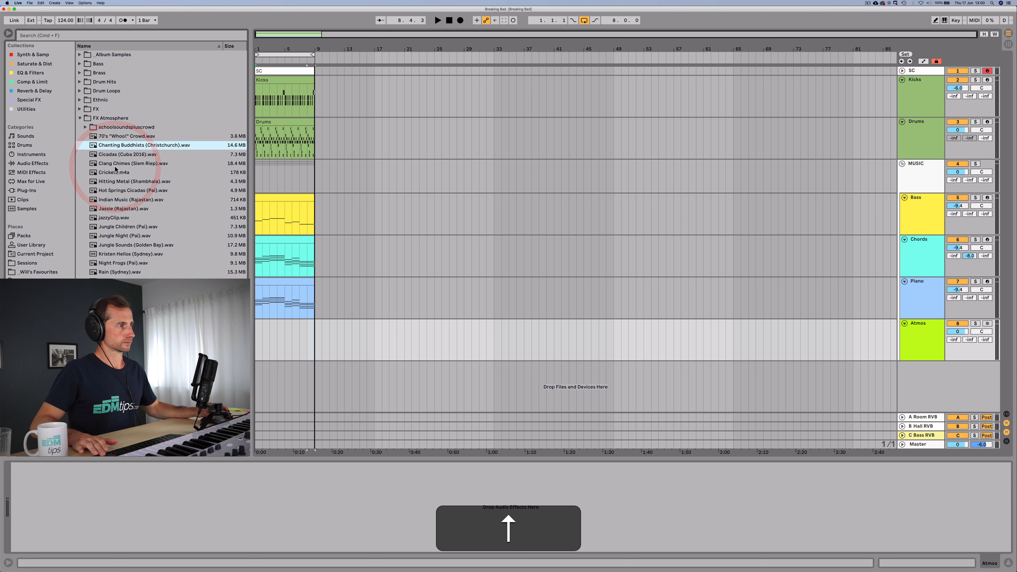
{"action": "key", "text": "Down"}
{"action": "key", "text": "Up"}
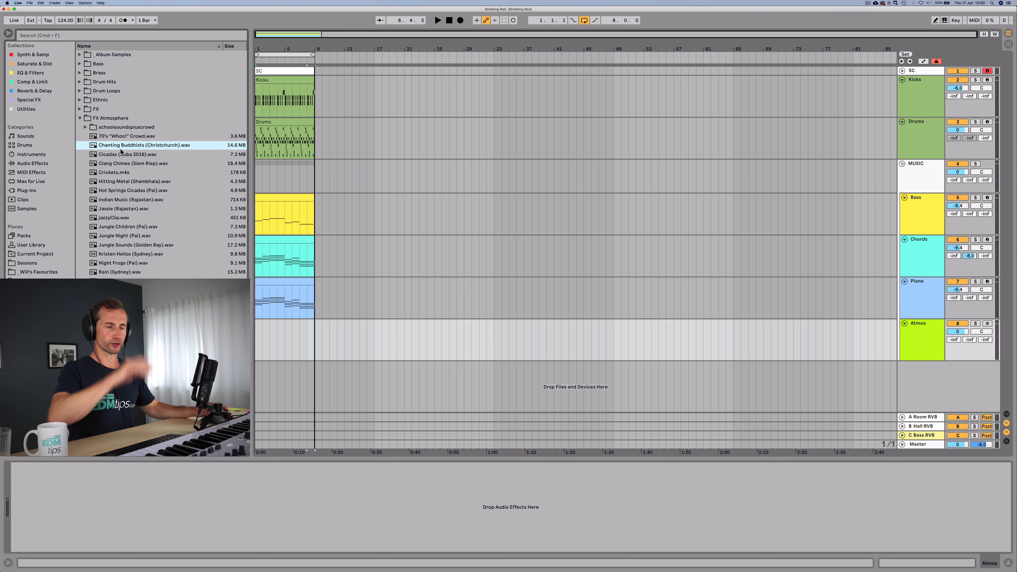
{"action": "key", "text": "space"}
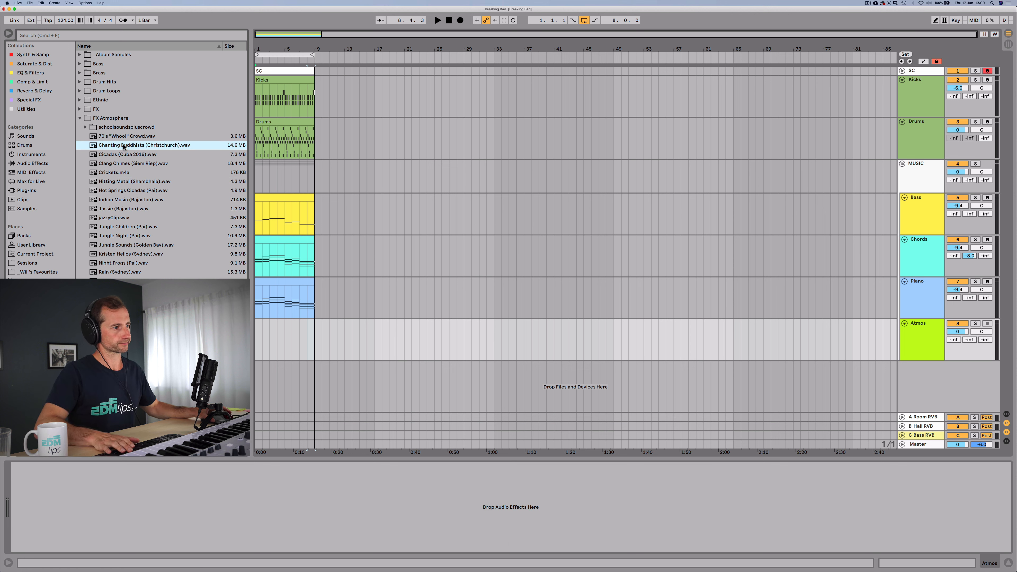
Place Chanting Buddhists (Christchurch).wav at 1.1.1 on the Atmos track, set the track to -3.9 dB and listen to it soloed
{"action": "left_click_drag", "start_coordinate": [124, 144], "coordinate": [258, 331]}
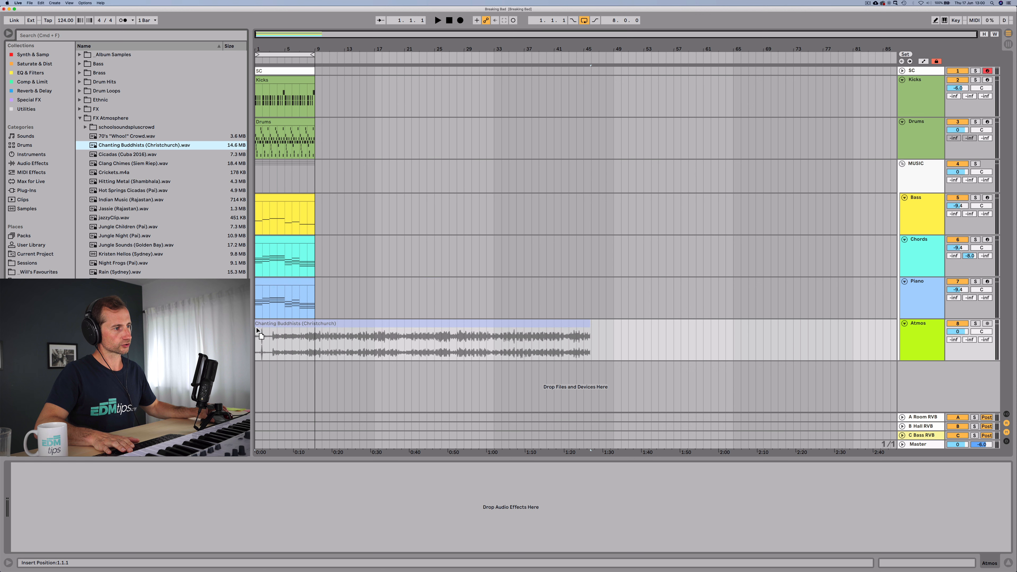
{"action": "left_click", "coordinate": [270, 336]}
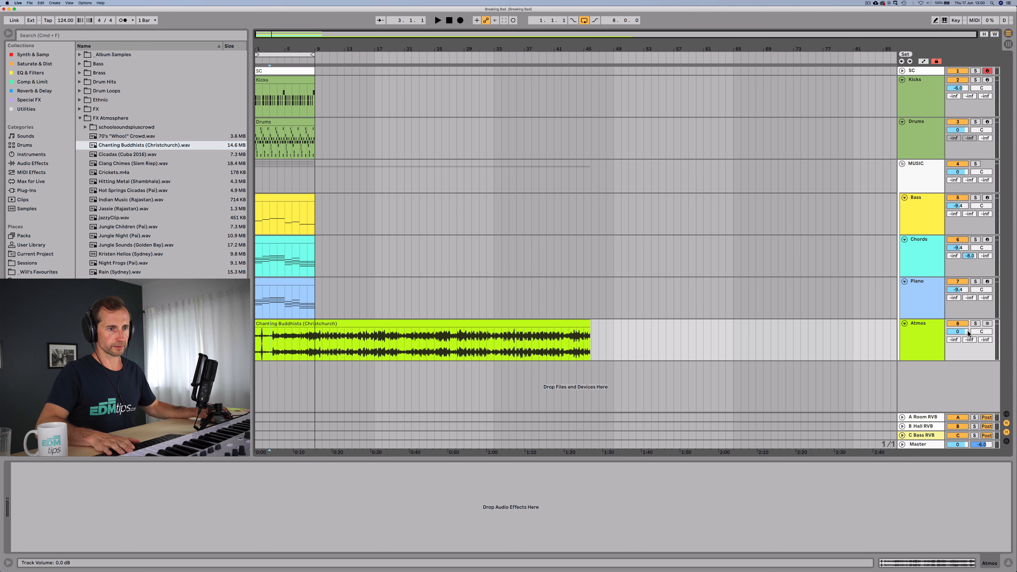
{"action": "left_click", "coordinate": [975, 324]}
{"action": "key", "text": "space"}
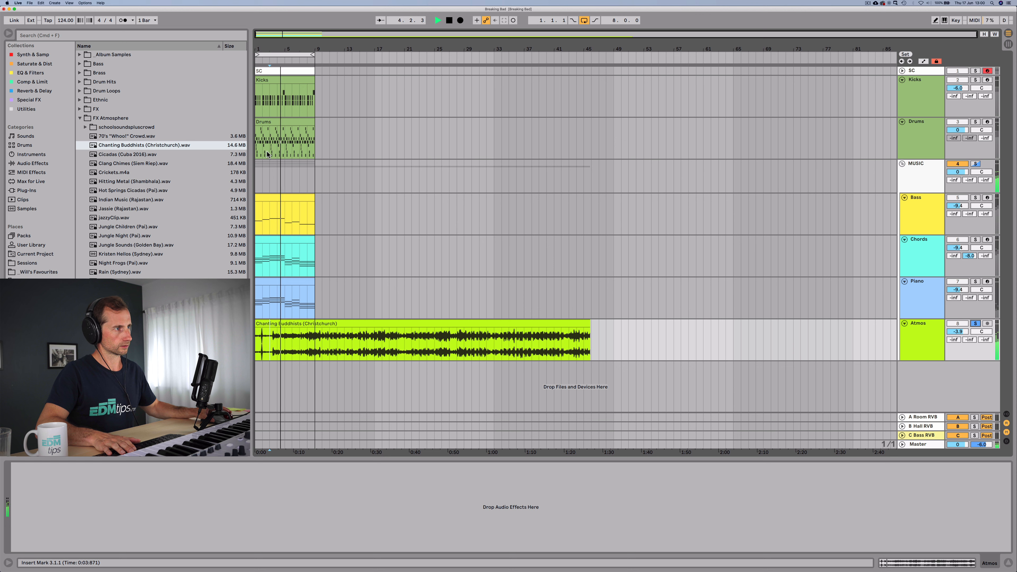
{"action": "key", "text": "space"}
Turn off the Compressor on the MUSIC group and play the chanting clip from bar 3
{"action": "left_click", "coordinate": [908, 177]}
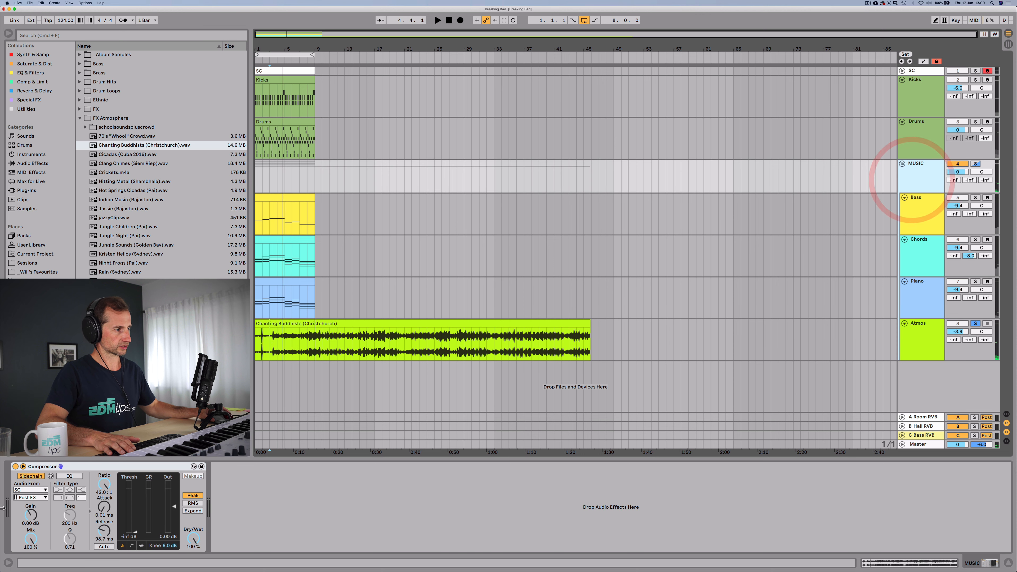
{"action": "left_click", "coordinate": [15, 466]}
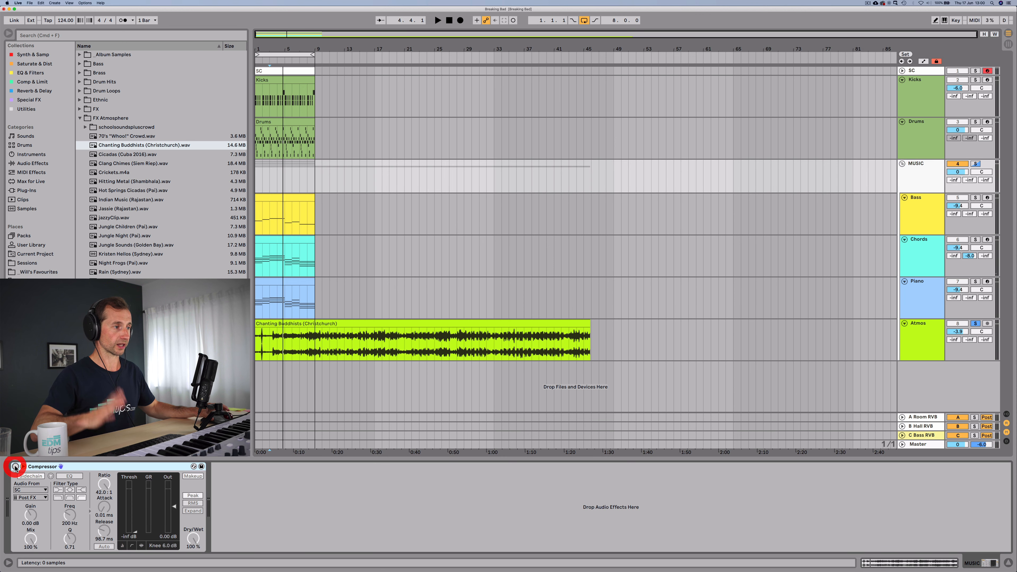
{"action": "left_click", "coordinate": [273, 342]}
{"action": "key", "text": "space"}
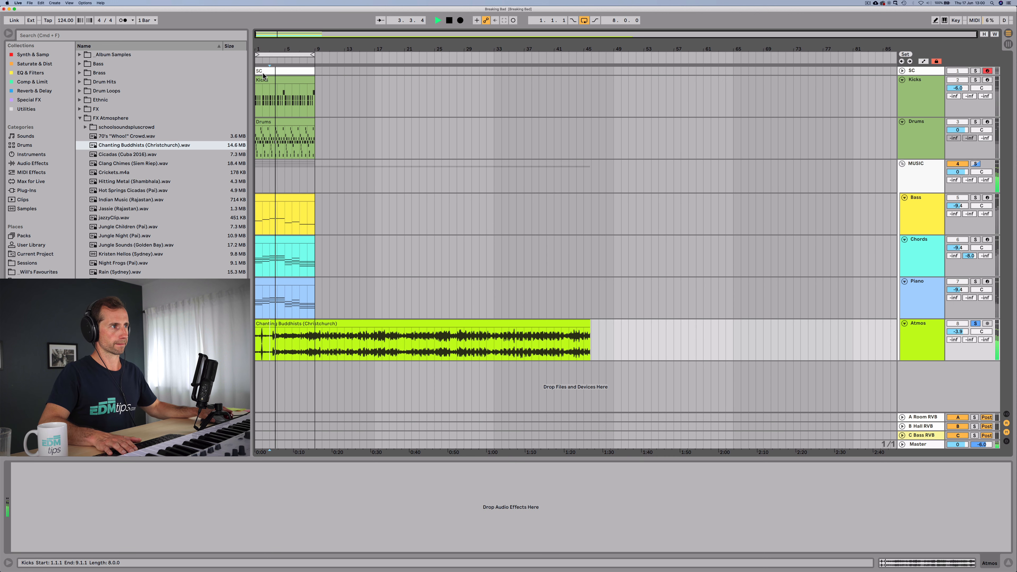
Locate by ear where the chanting starts and delete the Atmos clip's opening section from 1.1.1 to 3.3.1
{"action": "left_click_drag", "start_coordinate": [260, 50], "coordinate": [260, 88]}
{"action": "key", "text": "space"}
{"action": "key", "text": "space"}
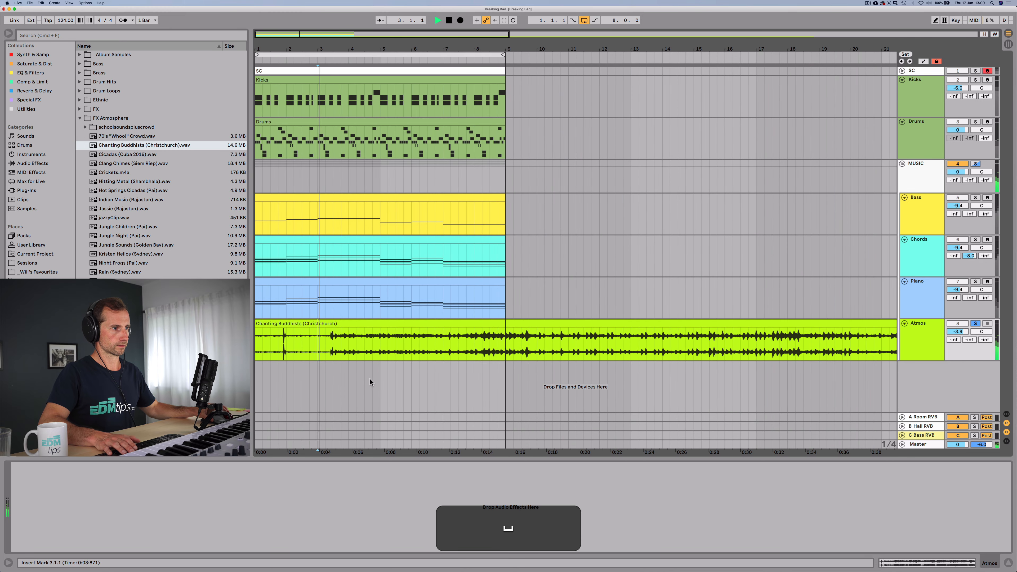
{"action": "key", "text": "space"}
{"action": "left_click", "coordinate": [334, 341]}
{"action": "key", "text": "space"}
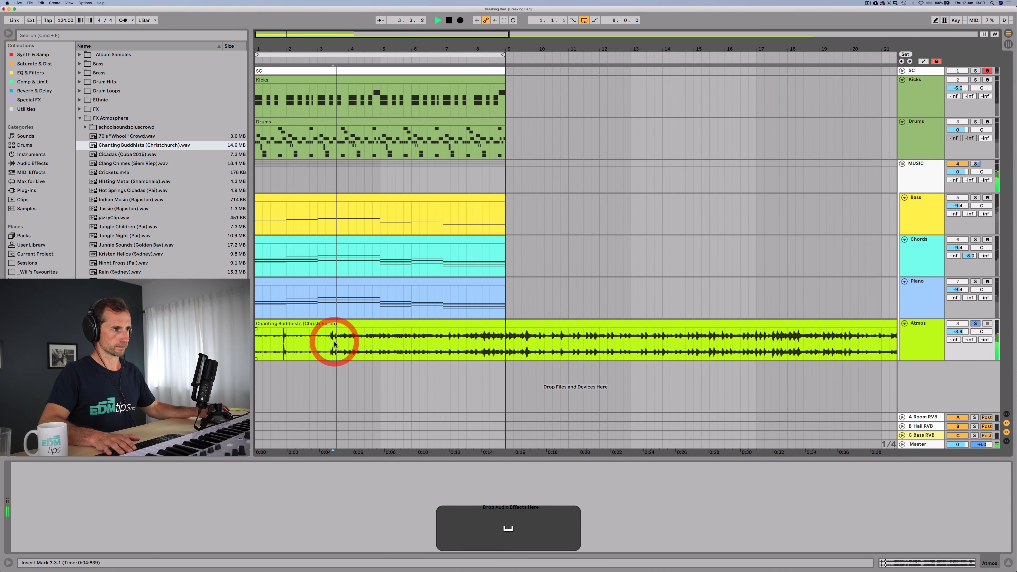
{"action": "key", "text": "space"}
{"action": "left_click_drag", "start_coordinate": [334, 343], "coordinate": [259, 342]}
{"action": "key", "text": "BackSpace"}
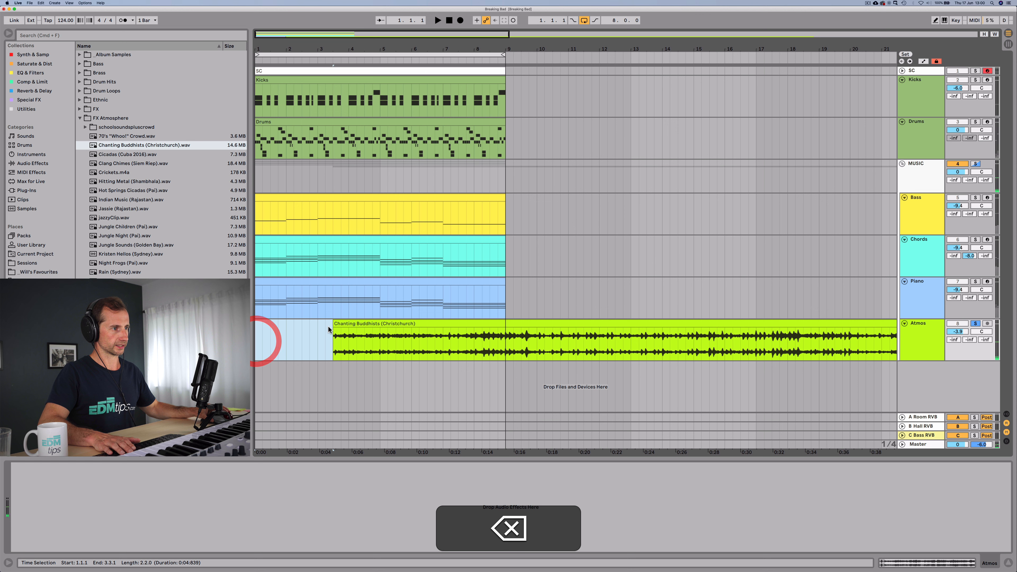
Move the trimmed chanting clip to 1.1.1, check it soloed, and unsolo Atmos to hear it with the full track
{"action": "left_click_drag", "start_coordinate": [351, 323], "coordinate": [269, 331]}
{"action": "key", "text": "space"}
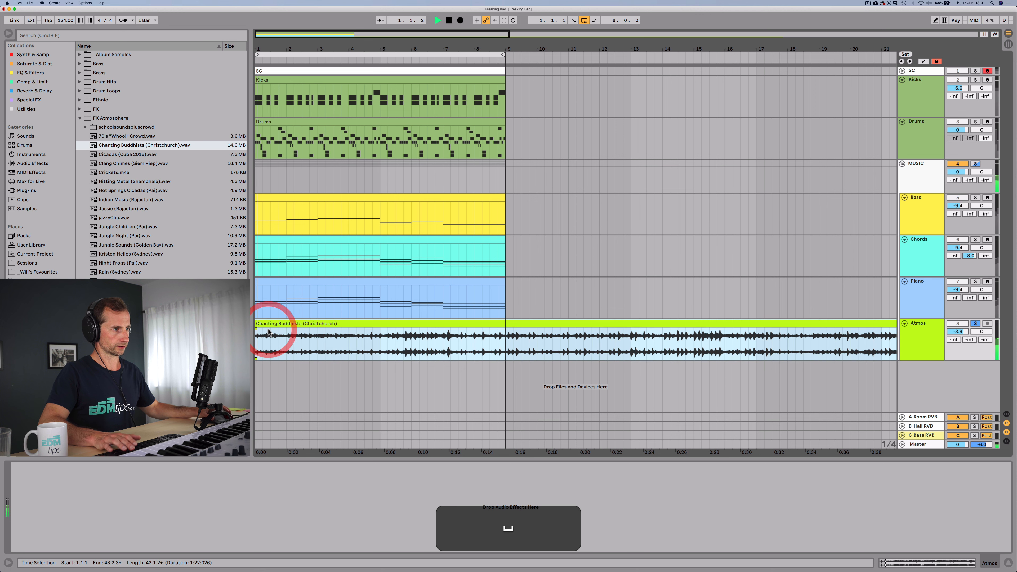
{"action": "key", "text": "space"}
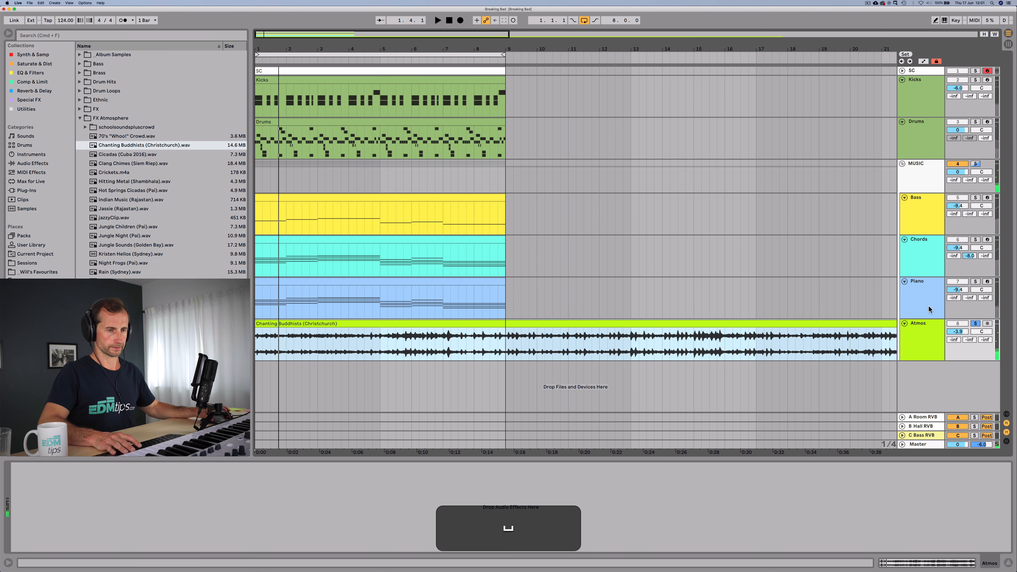
{"action": "left_click", "coordinate": [975, 324]}
{"action": "key", "text": "space"}
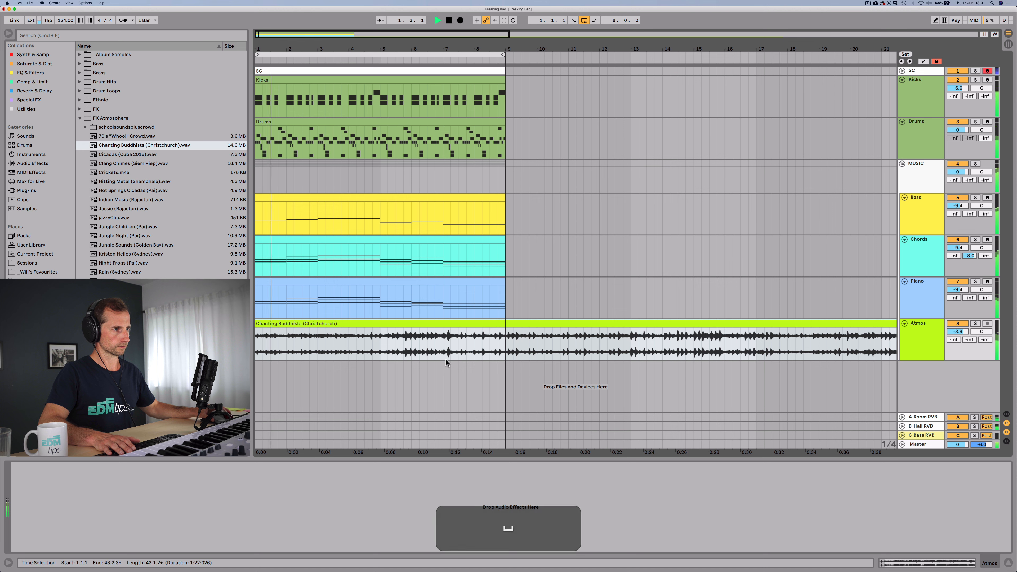
{"action": "key", "text": "space"}
Trim a short sliver off the start of the chanting clip and move the clip back to 1.1.1
{"action": "left_click_drag", "start_coordinate": [258, 42], "coordinate": [258, 72]}
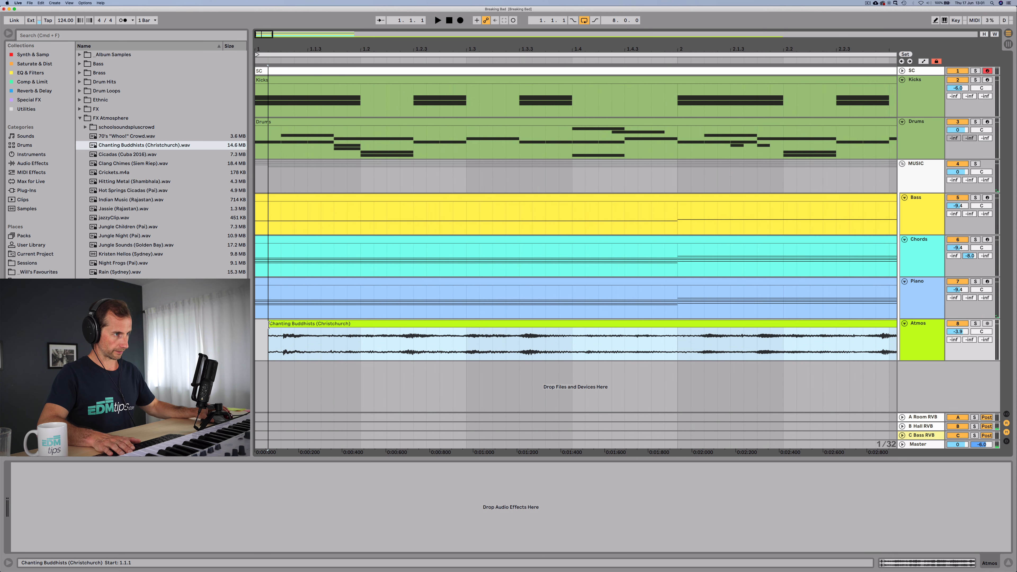
{"action": "left_click", "coordinate": [269, 325]}
{"action": "left_click", "coordinate": [266, 324]}
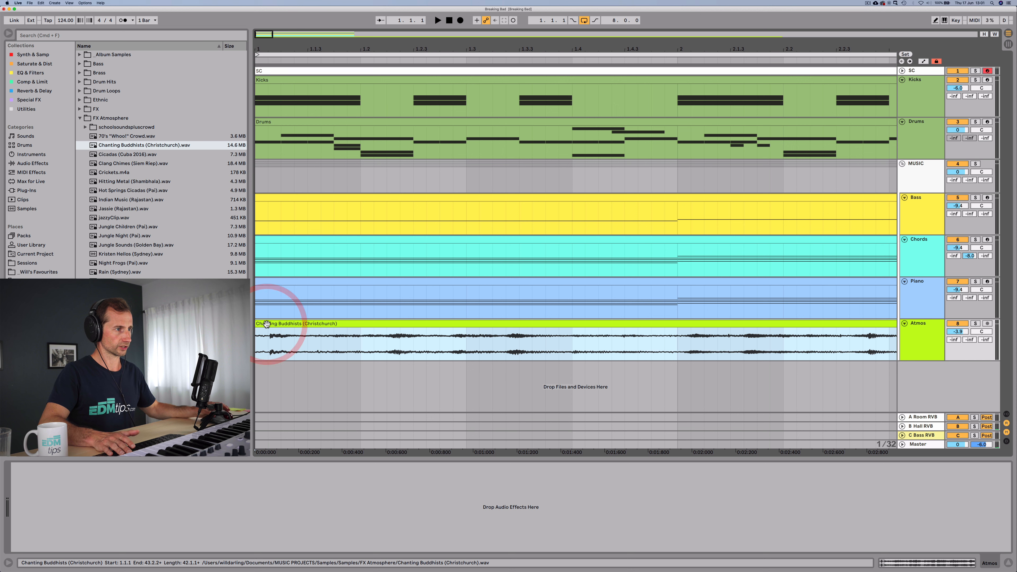
Trim the chanting clip's start once more, realign it to 1.1.1 and play it with the full track
{"action": "key", "text": "space"}
{"action": "key", "text": "space"}
{"action": "key", "text": "space"}
{"action": "key", "text": "space"}
{"action": "key", "text": "space"}
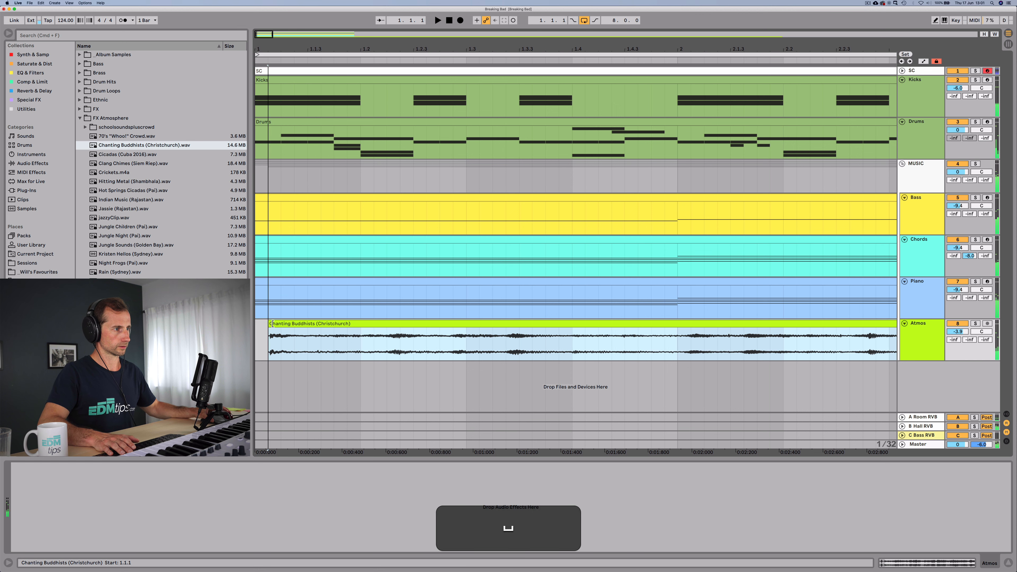
{"action": "left_click_drag", "start_coordinate": [272, 324], "coordinate": [260, 323]}
{"action": "key", "text": "space"}
{"action": "key", "text": "space"}
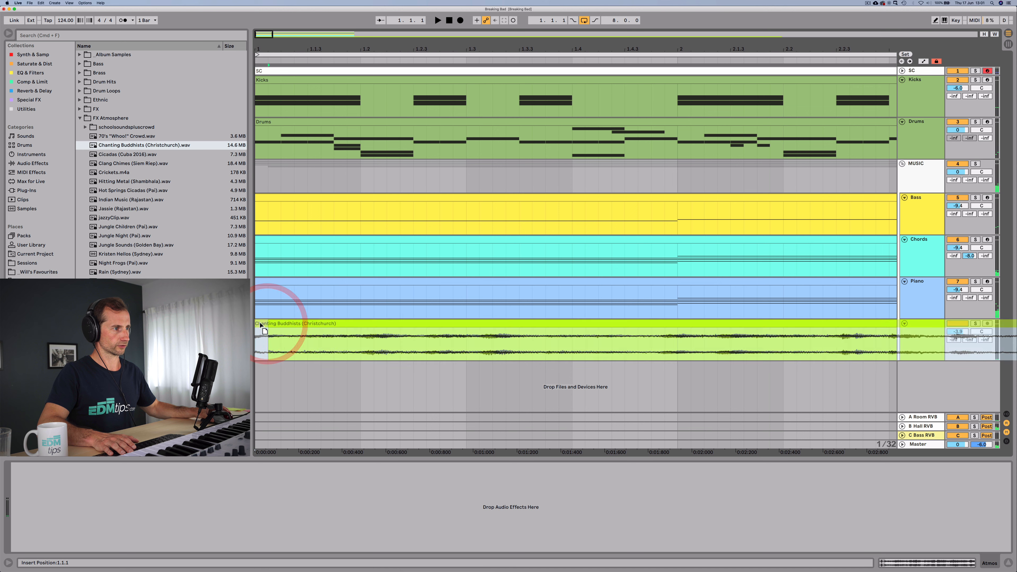
{"action": "key", "text": "space"}
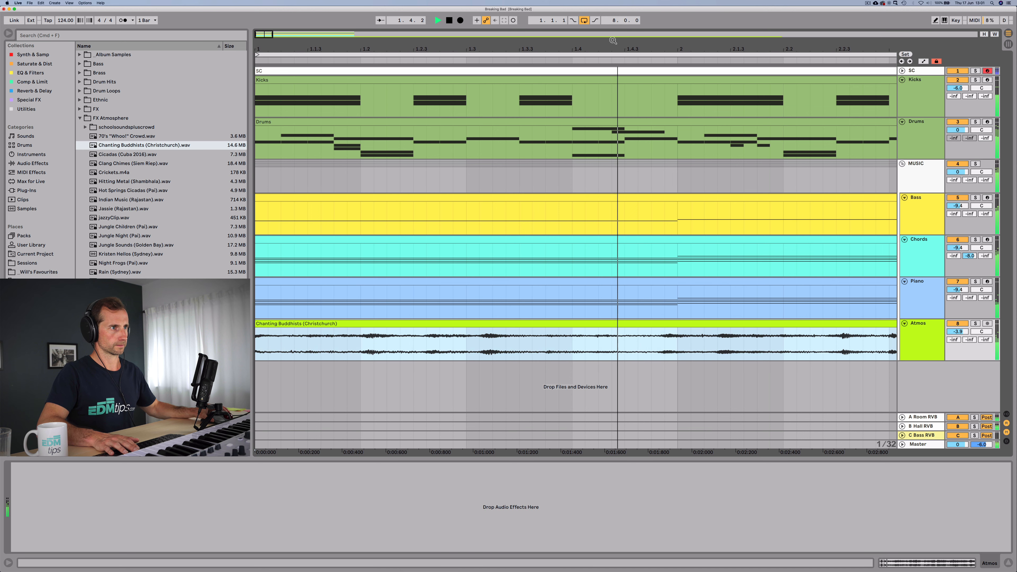
{"action": "left_click_drag", "start_coordinate": [607, 49], "coordinate": [264, 50]}
{"action": "key", "text": "space"}
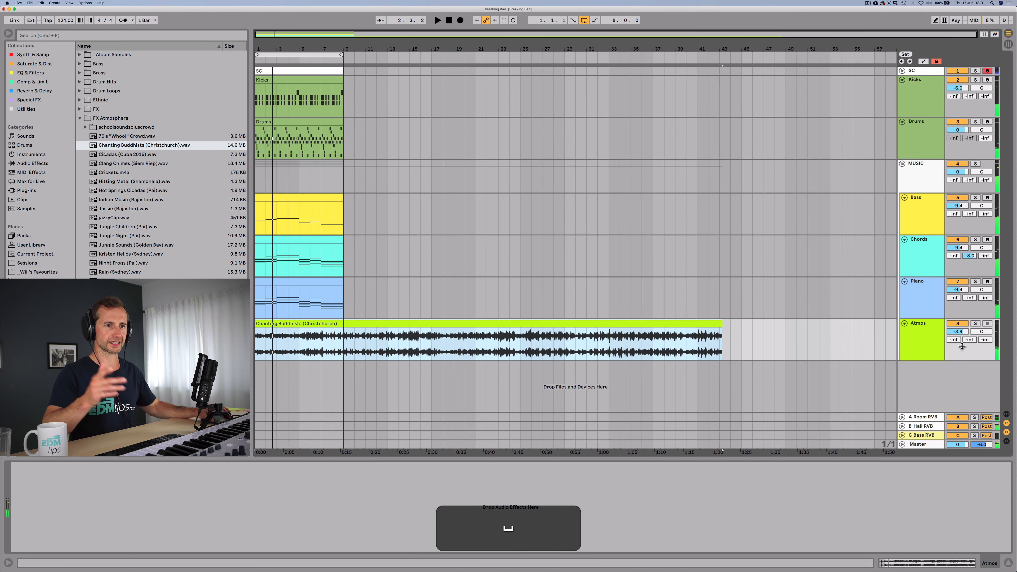
Play Atmos soloed and duplicate its section from 1.1.1 to 5.1.1 so it repeats from 5.1.1 to 9.1.1
{"action": "left_click", "coordinate": [920, 336]}
{"action": "key", "text": "space"}
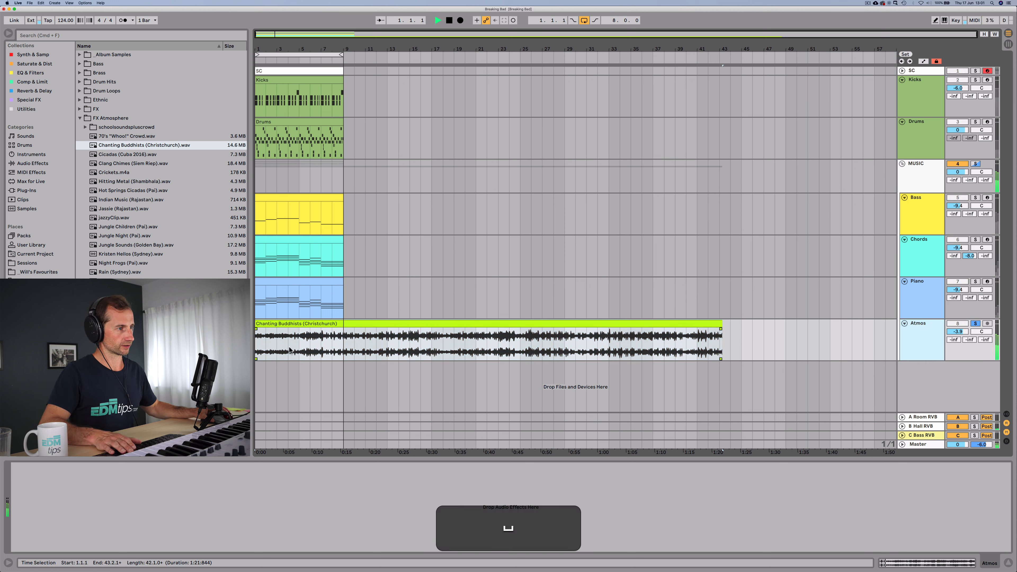
{"action": "left_click_drag", "start_coordinate": [298, 343], "coordinate": [258, 345]}
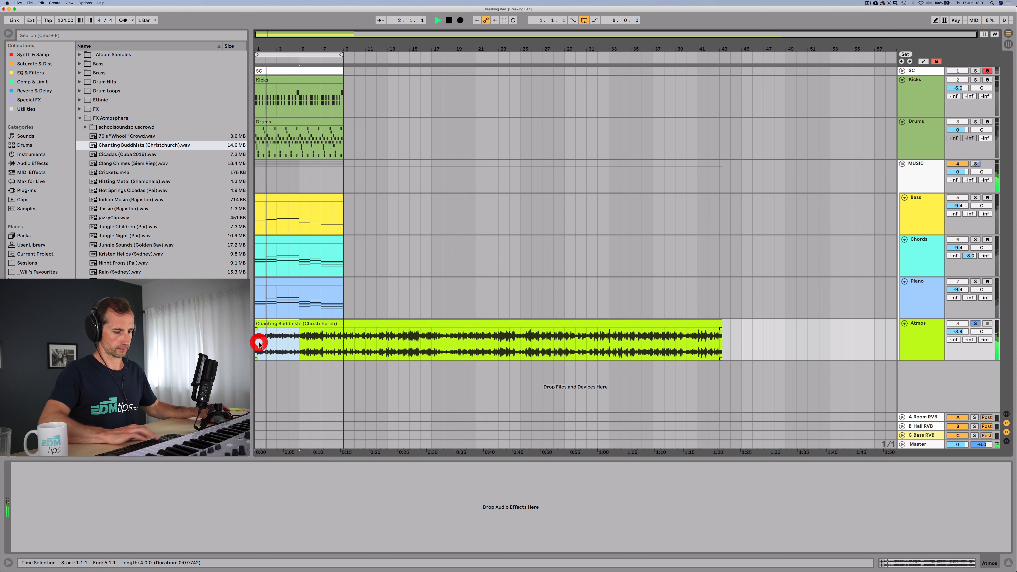
{"action": "key", "text": "super+d"}
Add an EQ Eight to the Atmos track and set its low-cut frequency to 199 Hz by ear
{"action": "left_click", "coordinate": [918, 337]}
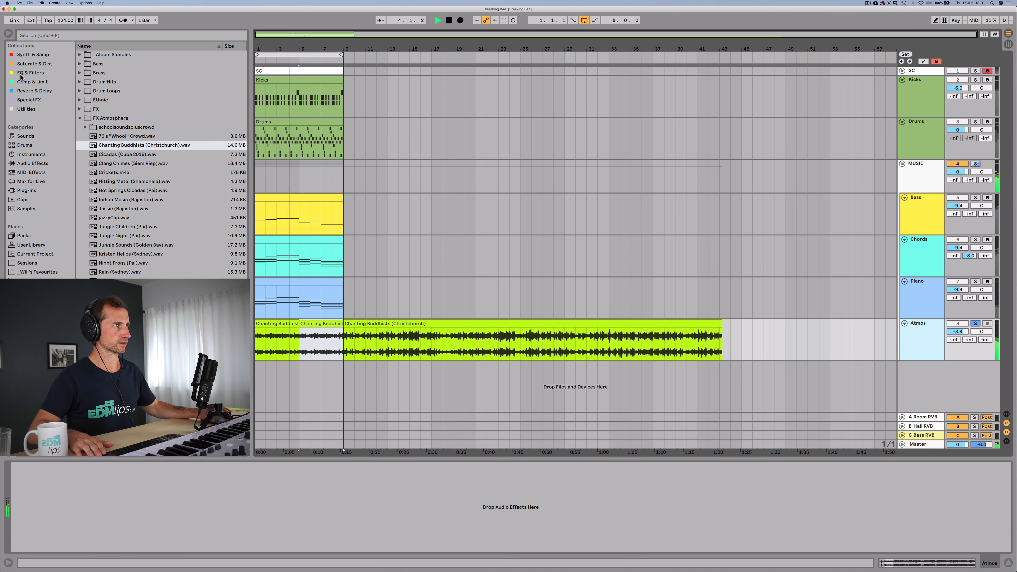
{"action": "left_click", "coordinate": [31, 72]}
{"action": "left_click_drag", "start_coordinate": [105, 65], "coordinate": [260, 345]}
{"action": "left_click_drag", "start_coordinate": [231, 475], "coordinate": [231, 476]}
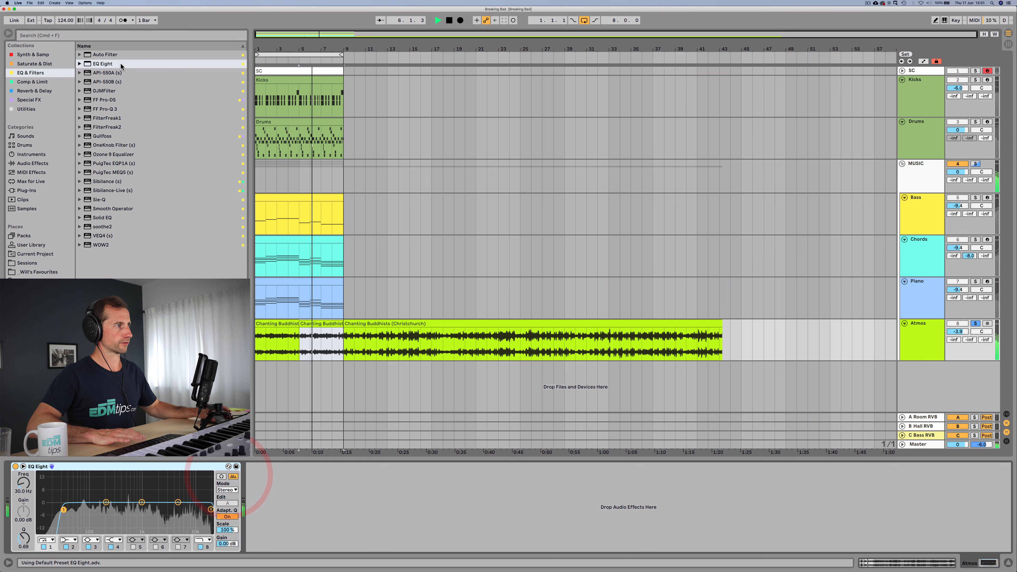
{"action": "key", "text": "space"}
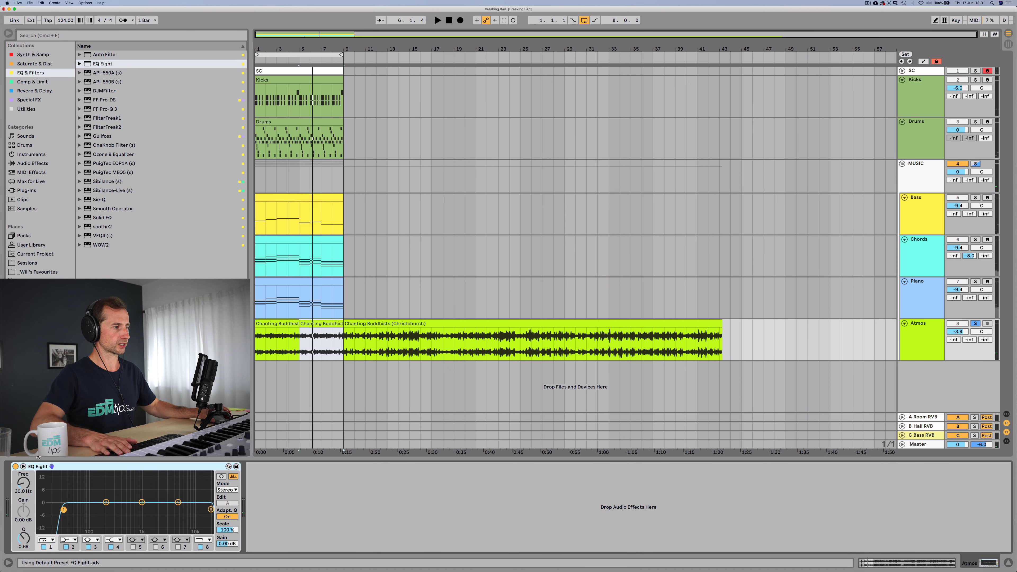
{"action": "key", "text": "space"}
{"action": "mouse_move", "coordinate": [23, 484]}
{"action": "left_mouse_down"}
{"action": "mouse_move", "coordinate": [23, 500]}
{"action": "mouse_move", "coordinate": [23, 483]}
{"action": "left_mouse_up"}
{"action": "key", "text": "space"}
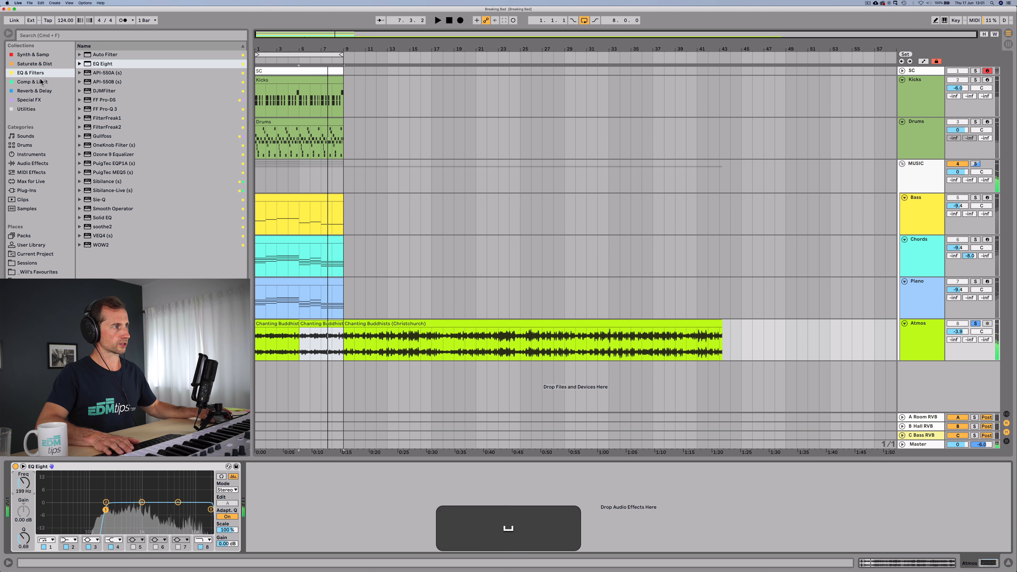
{"action": "left_click", "coordinate": [38, 81]}
{"action": "left_click_drag", "start_coordinate": [114, 55], "coordinate": [160, 360]}
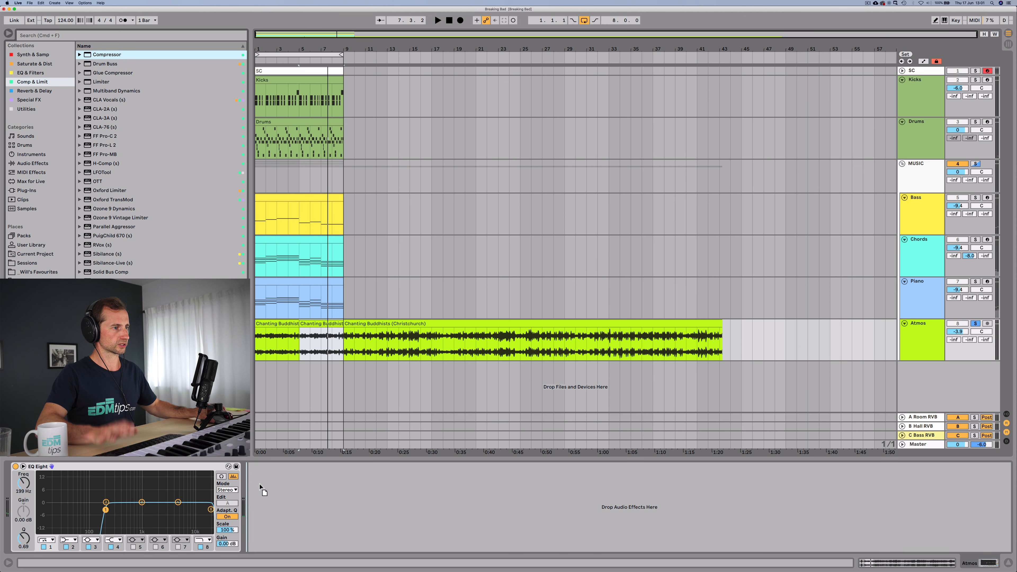
{"action": "left_click_drag", "start_coordinate": [261, 488], "coordinate": [258, 485]}
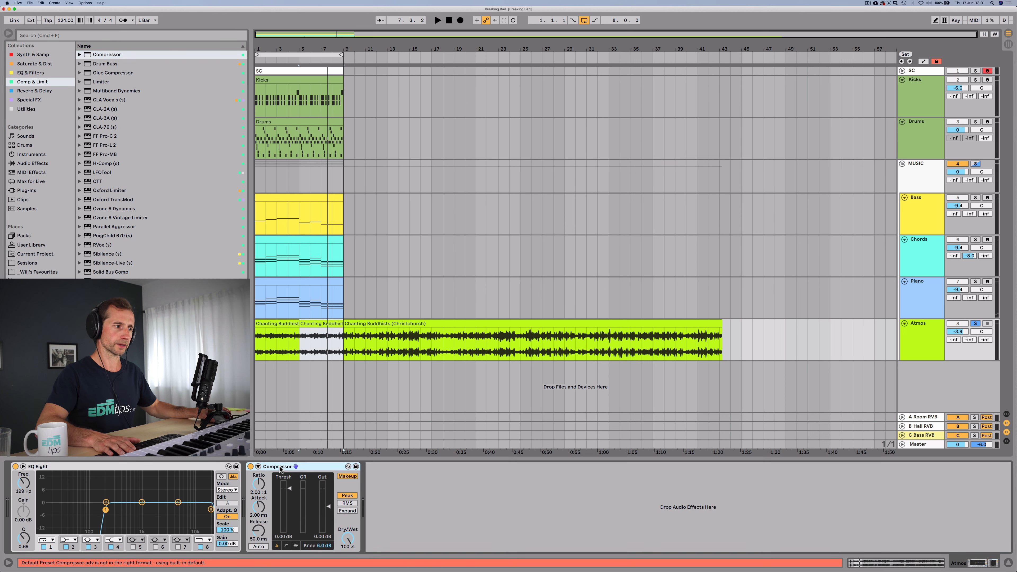
{"action": "key", "text": "space"}
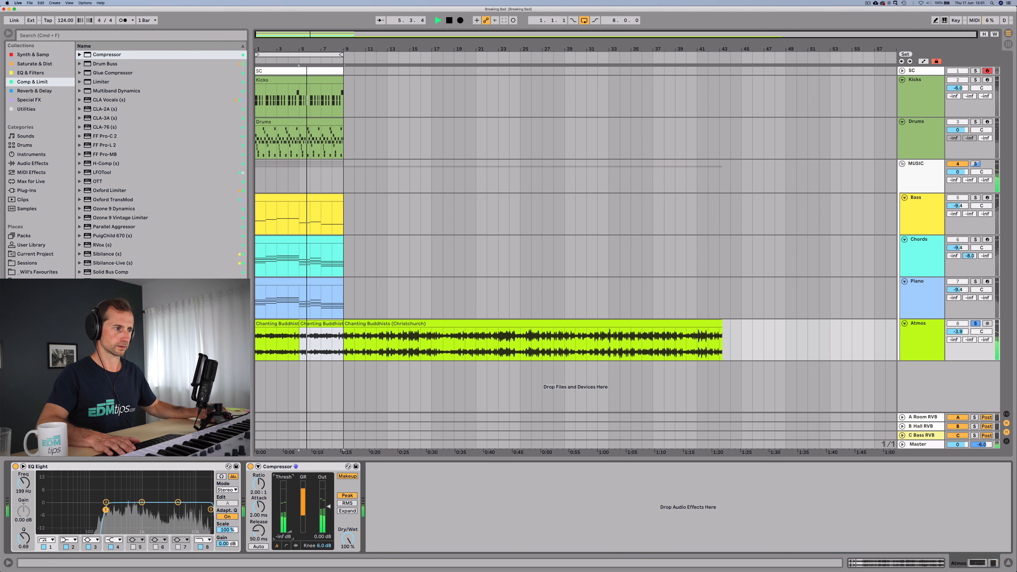
{"action": "key", "text": "space"}
{"action": "left_click", "coordinate": [302, 467]}
{"action": "key", "text": "BackSpace"}
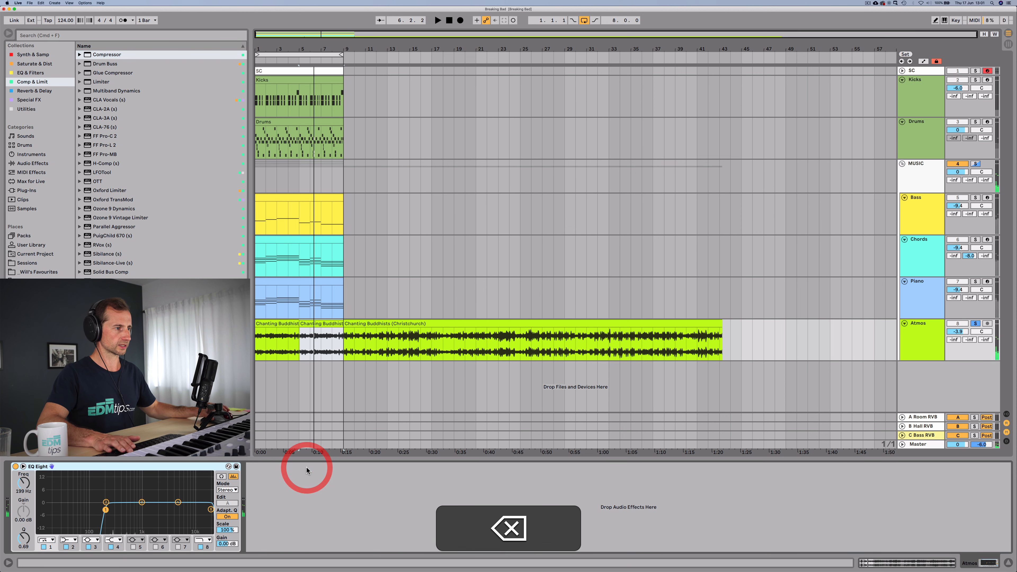
Rename the sidechain Compressor on the MUSIC group to "Sidecahin PUMP"
{"action": "left_click", "coordinate": [935, 177]}
{"action": "left_click", "coordinate": [15, 466]}
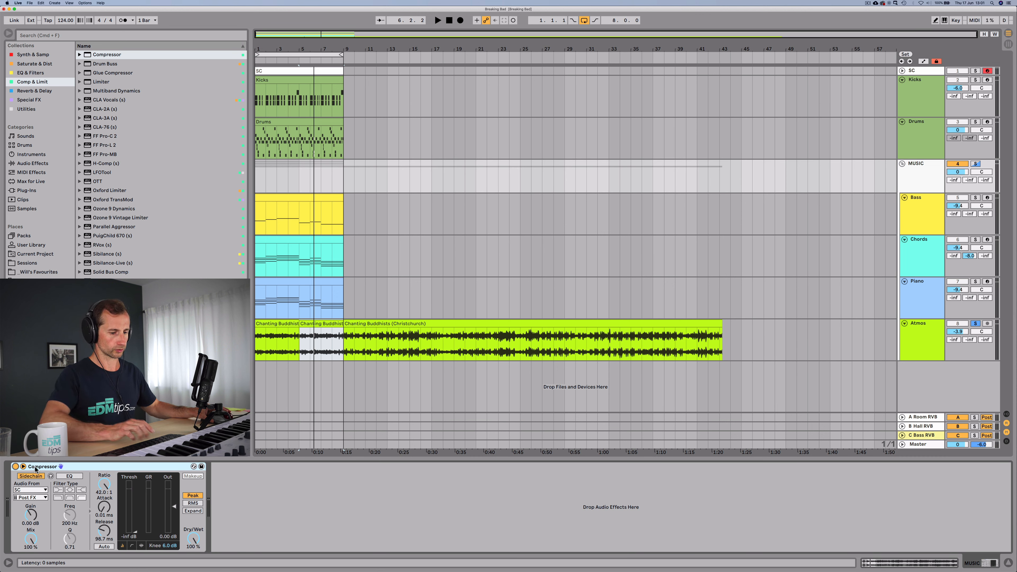
{"action": "key", "text": "super+r"}
{"action": "type", "text": "S"}
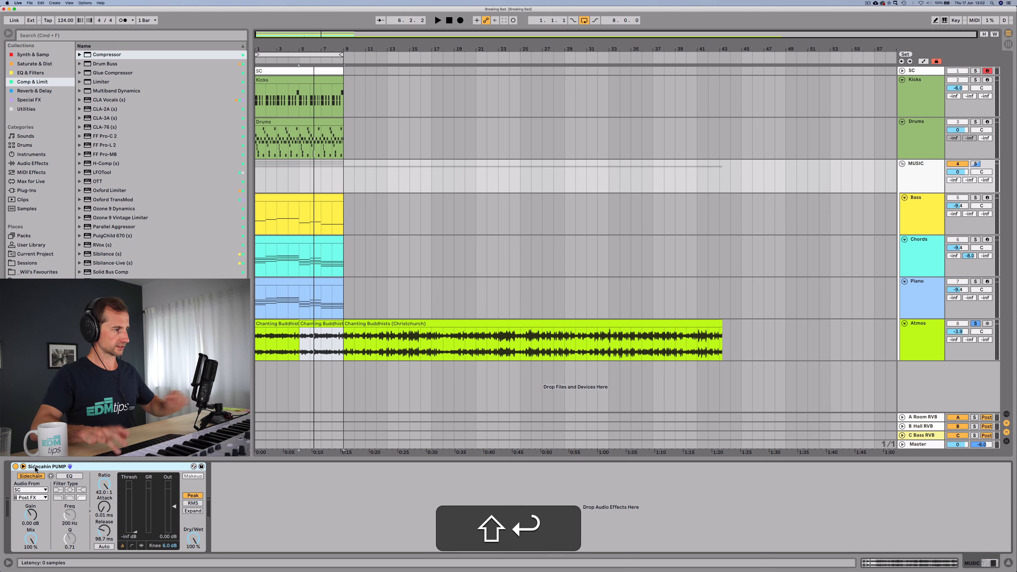
Listen to the sidechain pumping on soloed Atmos, add the SC and Kicks tracks to the solo, and return to the full mix
{"action": "key", "text": "space"}
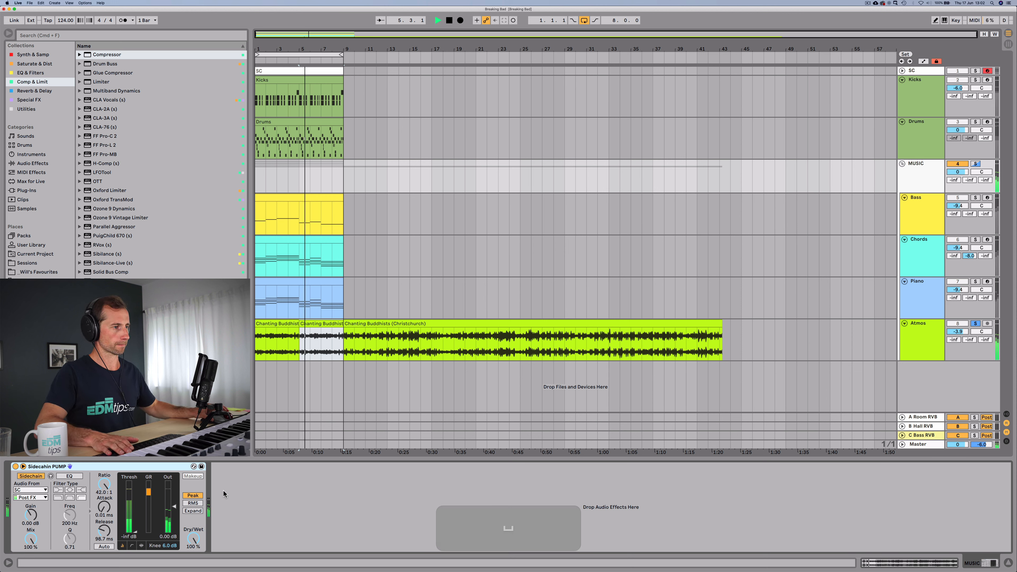
{"action": "key", "text": "space"}
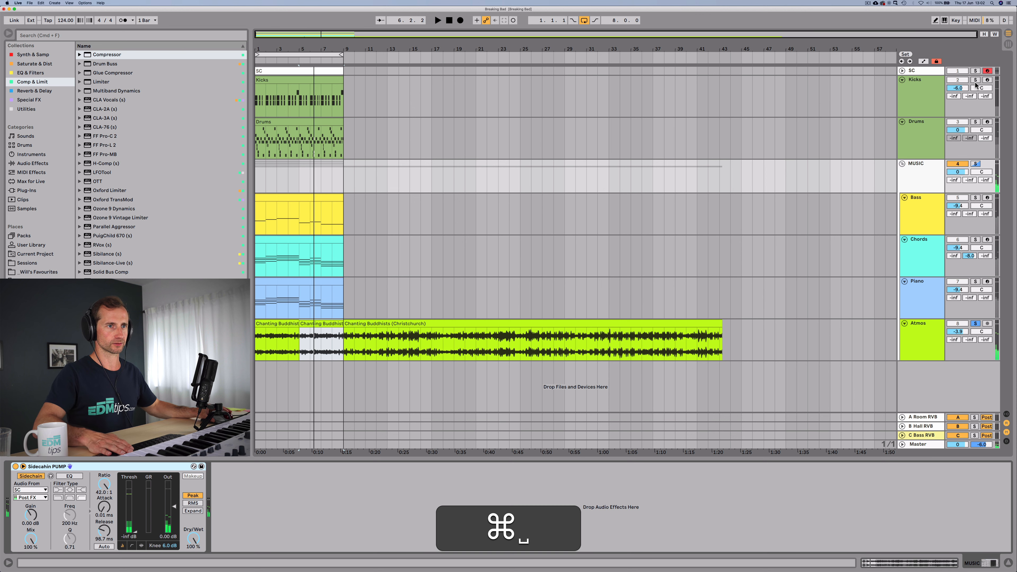
{"action": "left_click", "coordinate": [975, 82], "text": "super"}
{"action": "left_click", "coordinate": [975, 72], "text": "super"}
{"action": "key", "text": "space"}
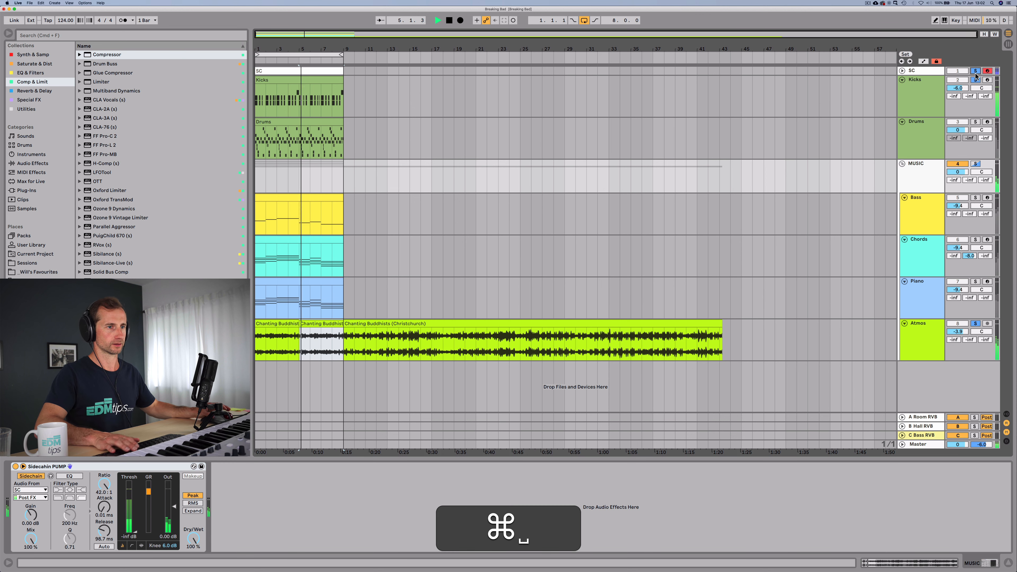
{"action": "left_click", "coordinate": [917, 344]}
{"action": "key", "text": "space"}
{"action": "left_click", "coordinate": [974, 324]}
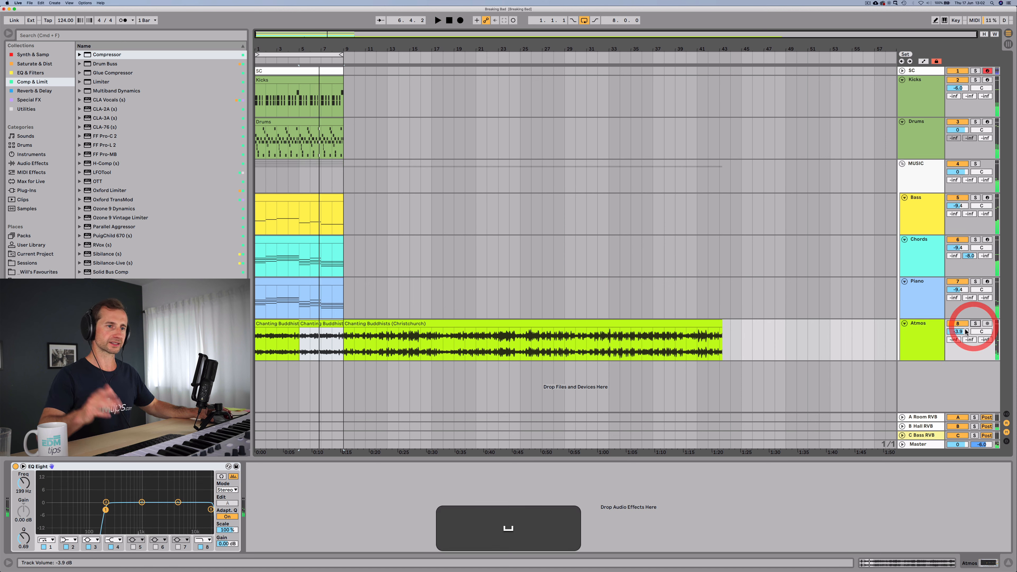
Pull the Atmos track's volume down to -inf dB and play the loop without it
{"action": "left_click_drag", "start_coordinate": [964, 332], "coordinate": [964, 339]}
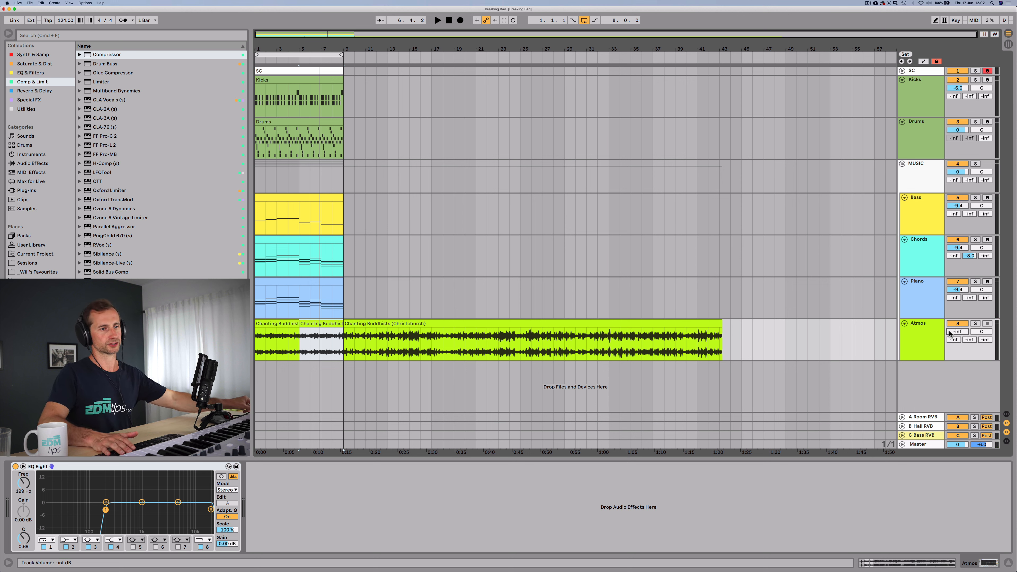
{"action": "key", "text": "space"}
{"action": "key", "text": "space"}
{"action": "key", "text": "space"}
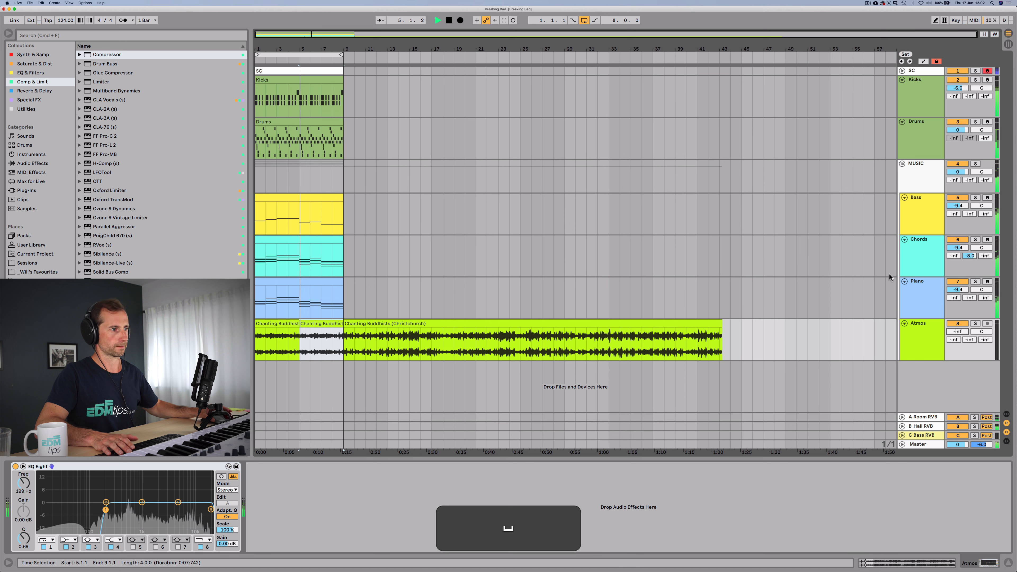
Play from 1.1.1 and set the Chords volume to -8.7 dB and the Atmos volume to -11.8 dB
{"action": "left_click", "coordinate": [915, 248]}
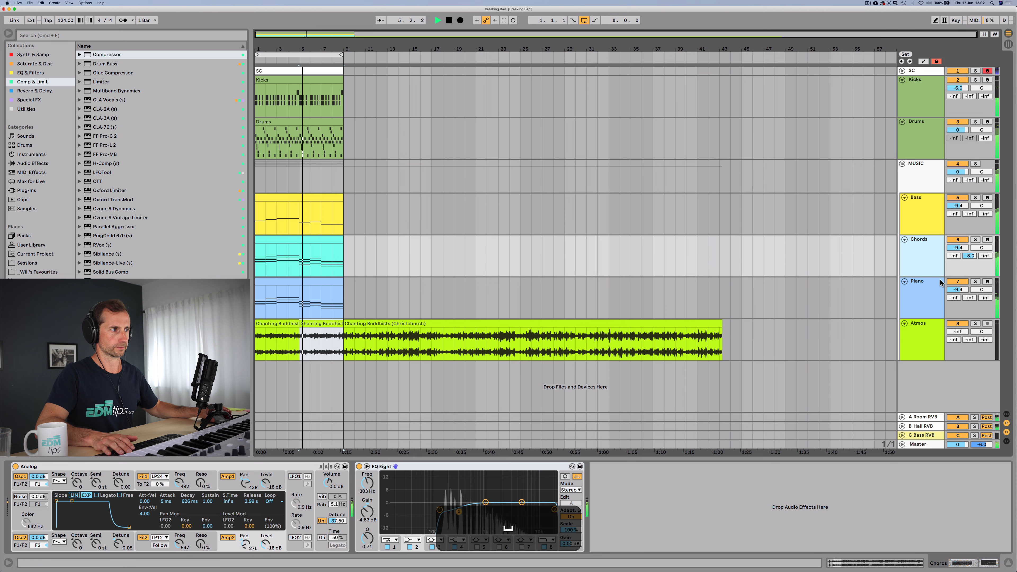
{"action": "left_click", "coordinate": [258, 257]}
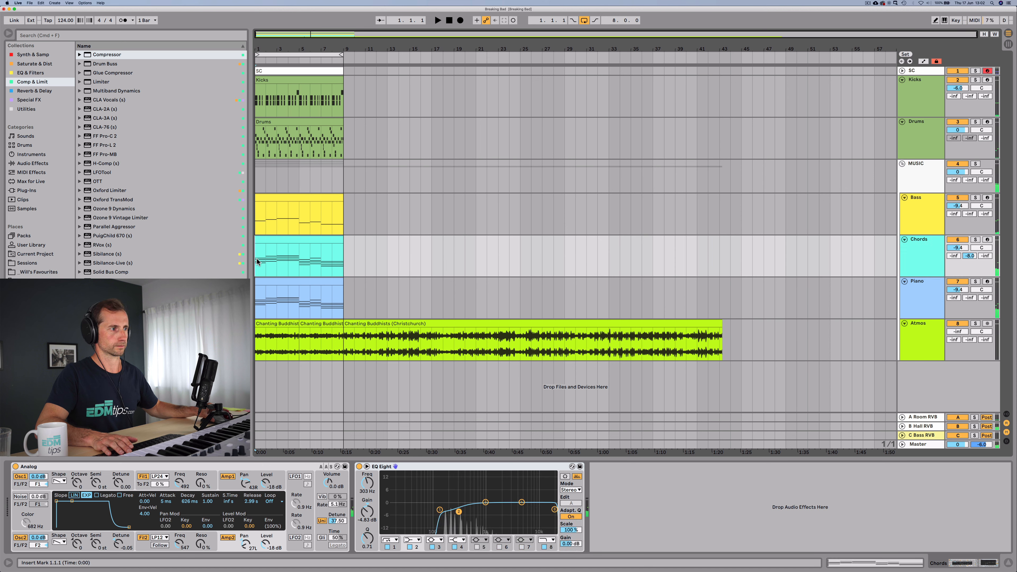
{"action": "key", "text": "space"}
{"action": "left_click_drag", "start_coordinate": [957, 247], "coordinate": [957, 242]}
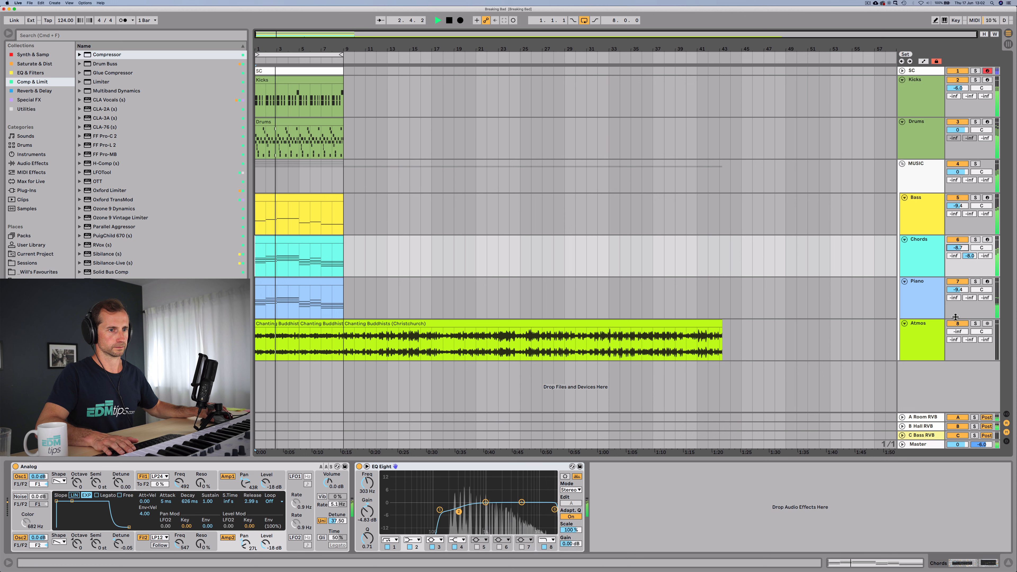
{"action": "mouse_move", "coordinate": [957, 331]}
{"action": "left_mouse_down"}
{"action": "mouse_move", "coordinate": [957, 317]}
{"action": "mouse_move", "coordinate": [957, 332]}
{"action": "left_mouse_up"}
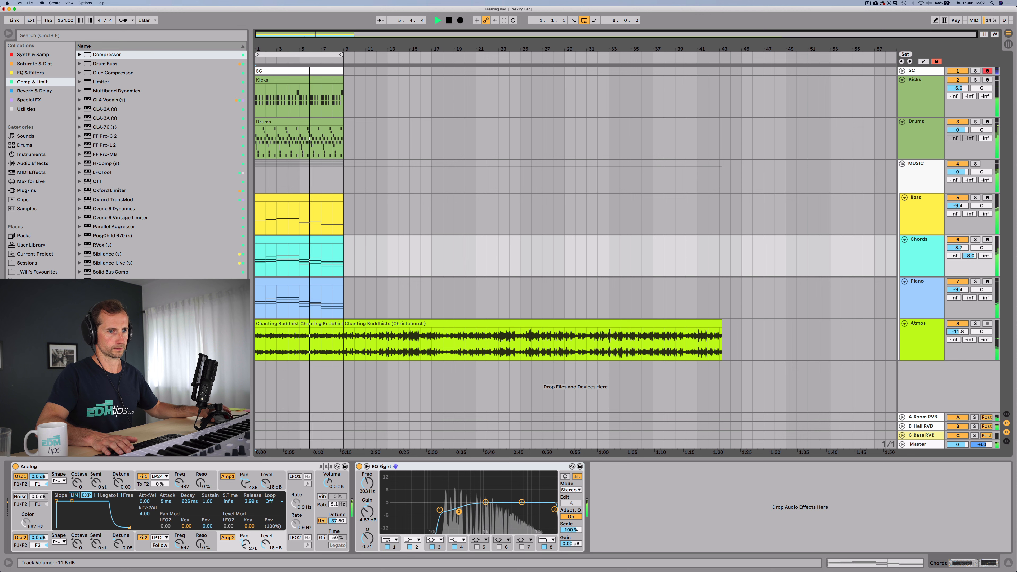
Add a Compressor after the EQ Eight on the Atmos track and set its threshold to -53.0 dB during playback
{"action": "left_click", "coordinate": [927, 344]}
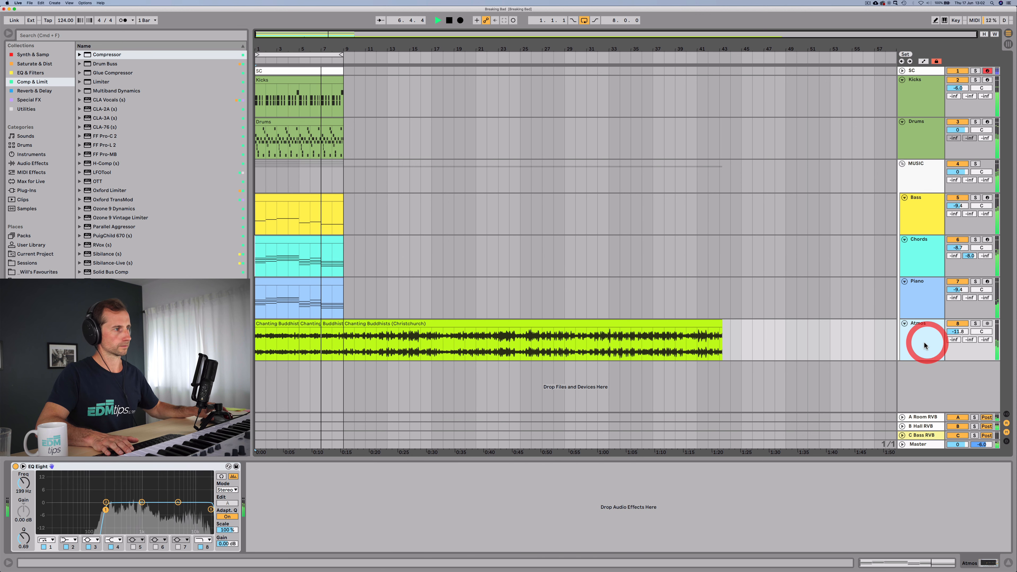
{"action": "key", "text": "space"}
{"action": "left_click_drag", "start_coordinate": [106, 56], "coordinate": [352, 498]}
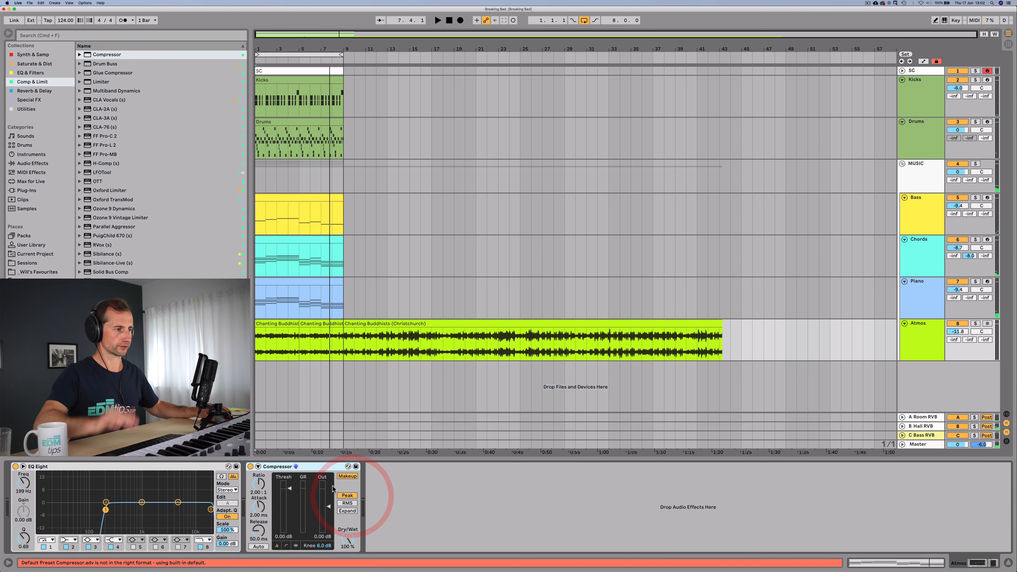
{"action": "key", "text": "space"}
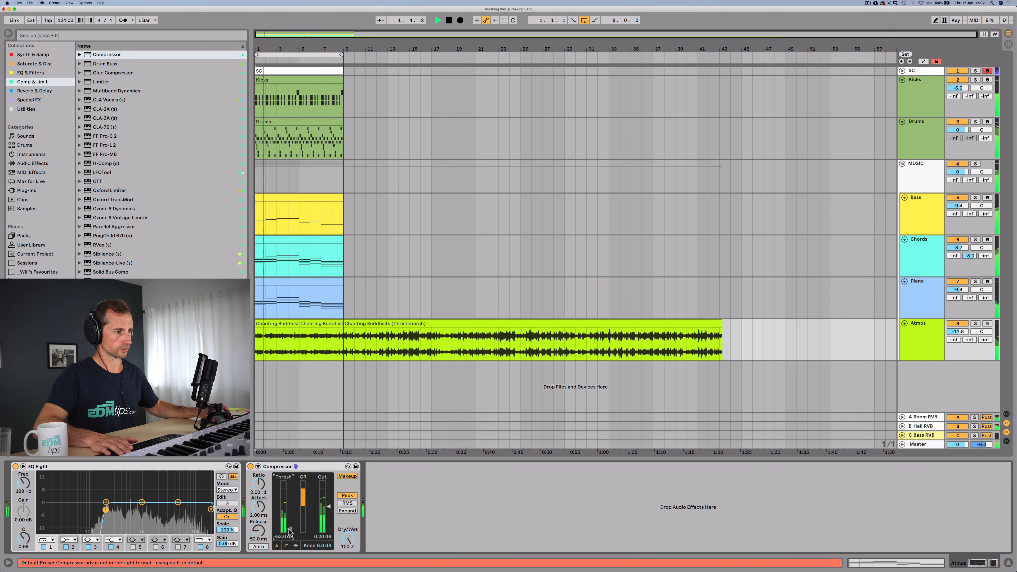
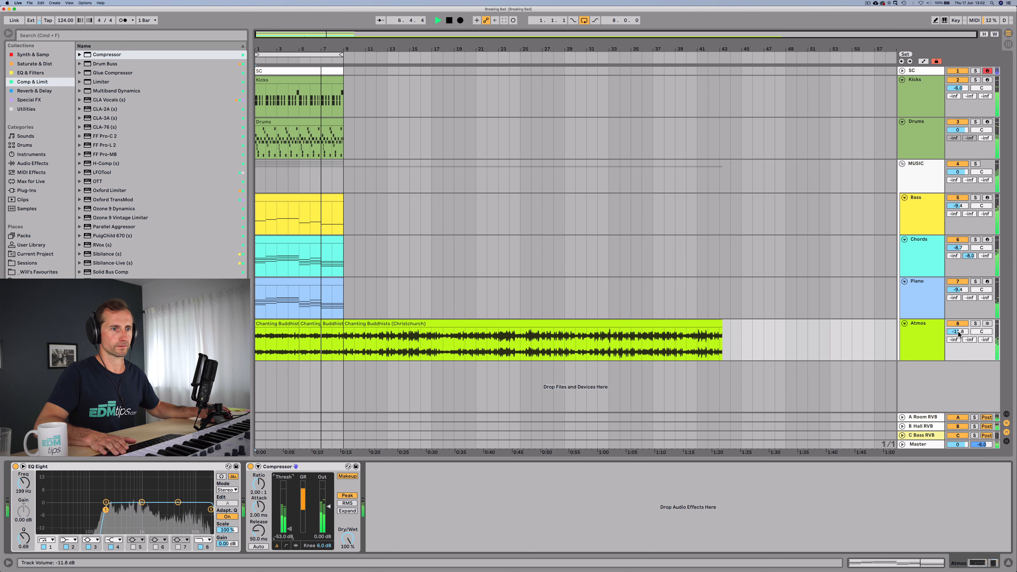
Set the Atmos track's send to the B Hall RVB return to -24.4 dB while listening to it soloed
{"action": "left_click_drag", "start_coordinate": [969, 339], "coordinate": [966, 361]}
{"action": "key", "text": "space"}
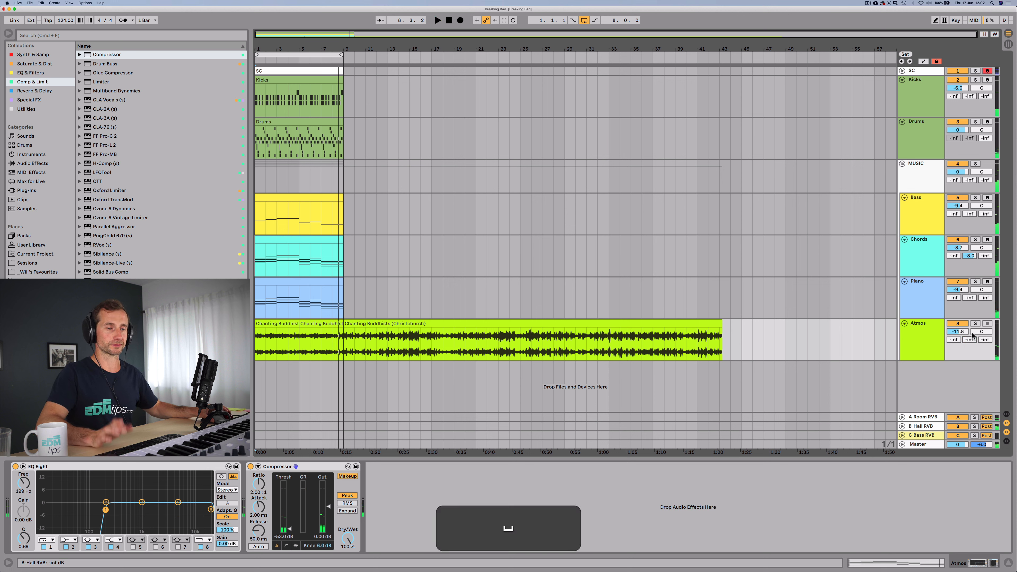
{"action": "key", "text": "space"}
{"action": "left_click_drag", "start_coordinate": [969, 340], "coordinate": [969, 336]}
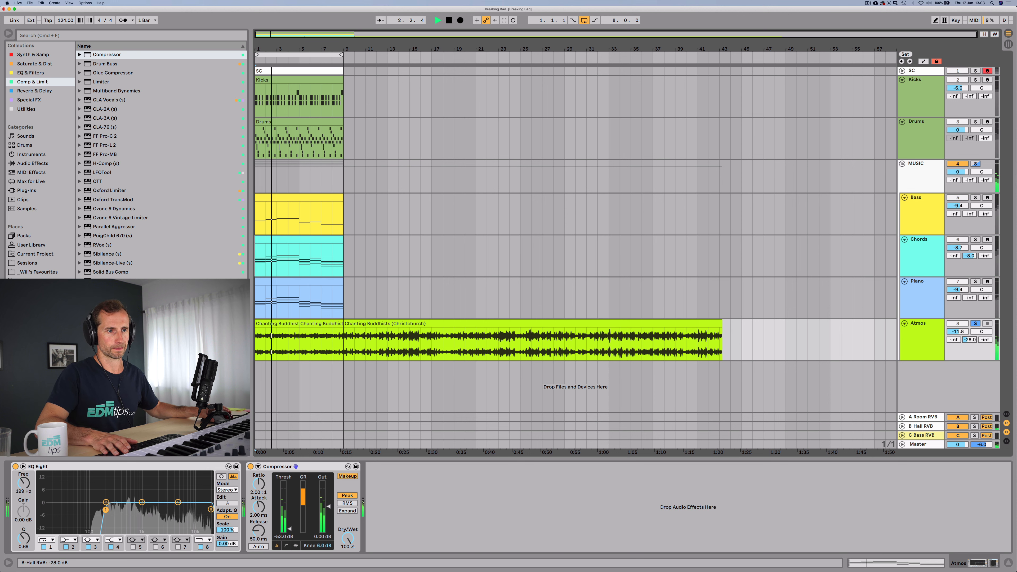
{"action": "left_click_drag", "start_coordinate": [969, 339], "coordinate": [969, 341]}
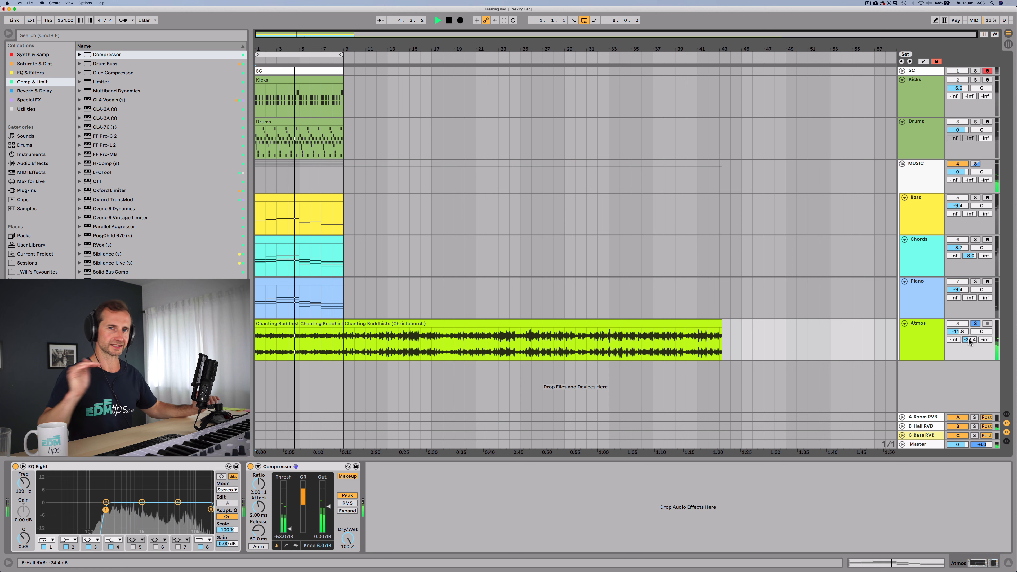
Unsolo Atmos and compare the full loop with the Atmos track switched off and on
{"action": "left_click", "coordinate": [975, 323]}
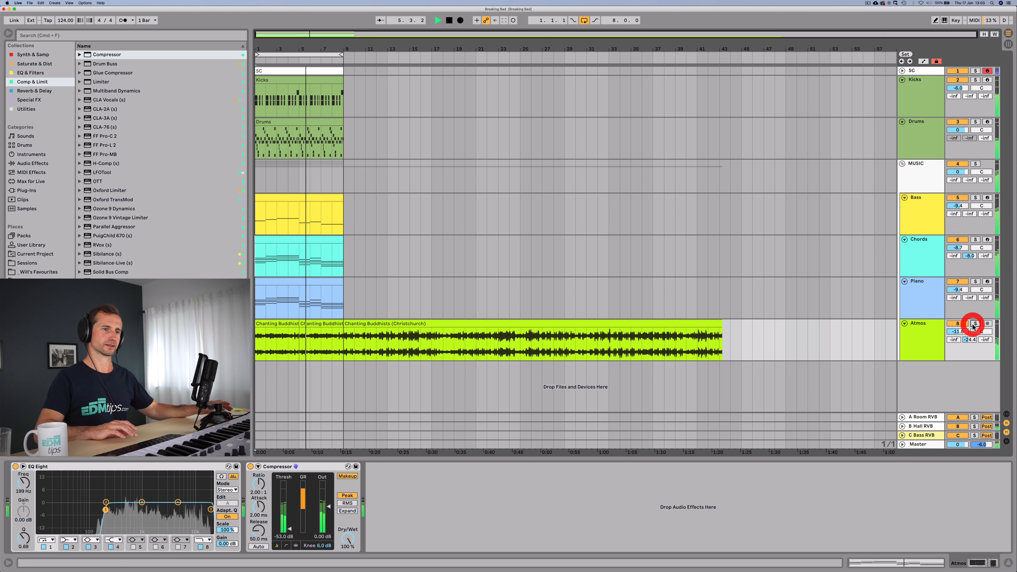
{"action": "left_click", "coordinate": [957, 324]}
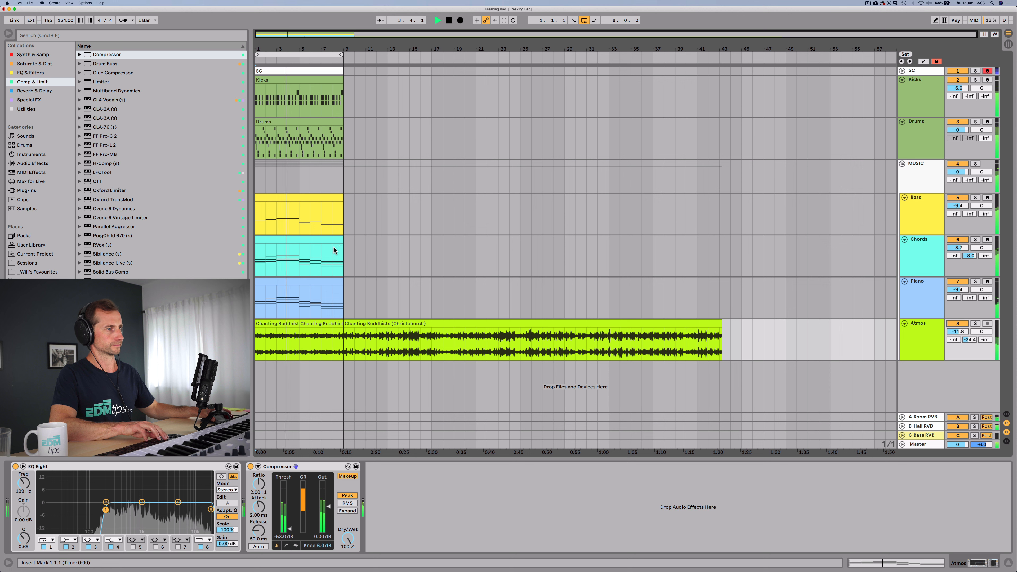
{"action": "key", "text": "space"}
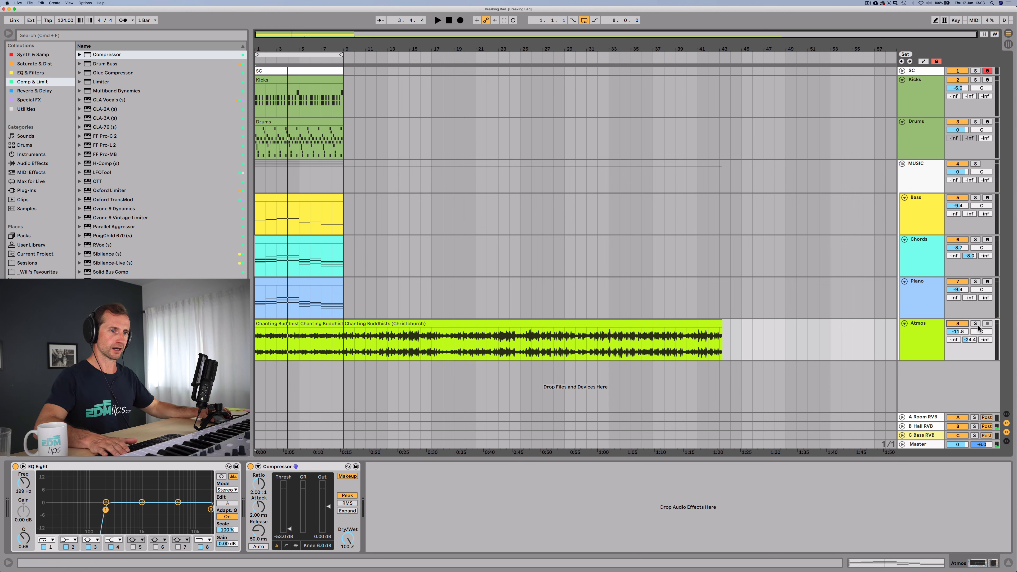
Solo Atmos, play the very start of the chanting clip, and split the clip at 1.1.3
{"action": "left_click", "coordinate": [258, 343]}
{"action": "key", "text": "space"}
{"action": "key", "text": "space"}
{"action": "left_click_drag", "start_coordinate": [262, 48], "coordinate": [261, 160]}
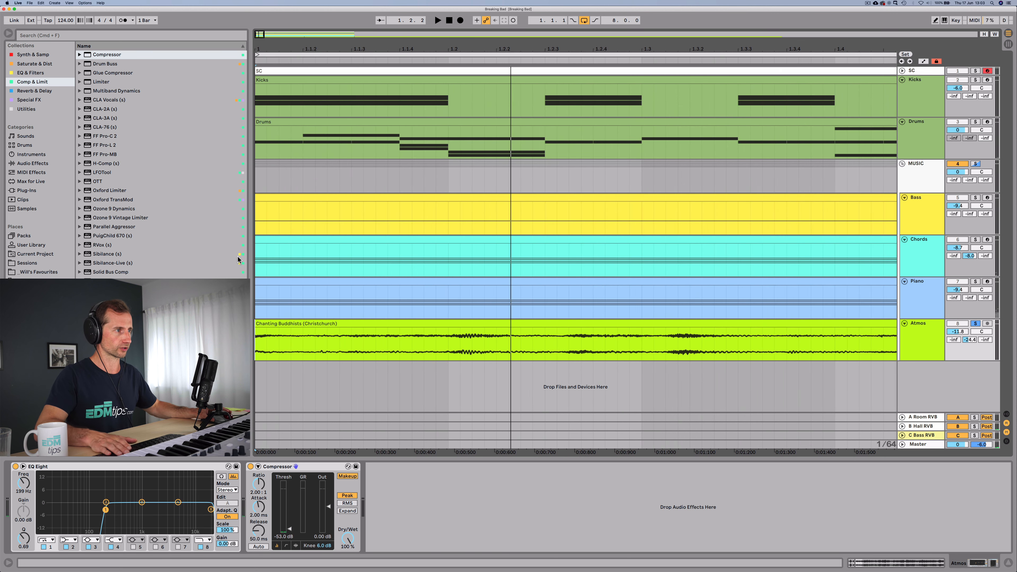
{"action": "key", "text": "space"}
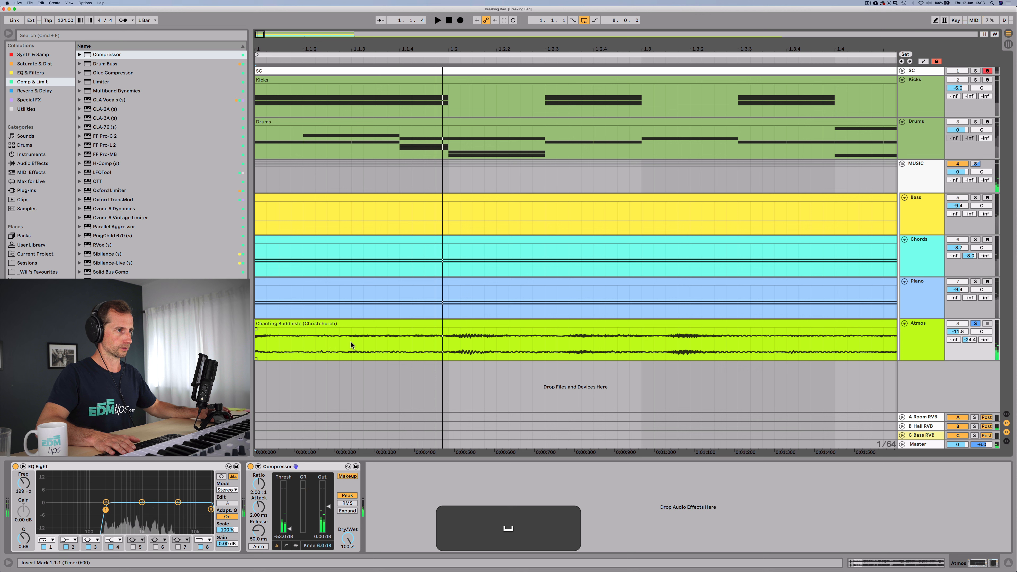
{"action": "key", "text": "cmd+e"}
{"action": "key", "text": "space"}
{"action": "key", "text": "space"}
{"action": "key", "text": "space"}
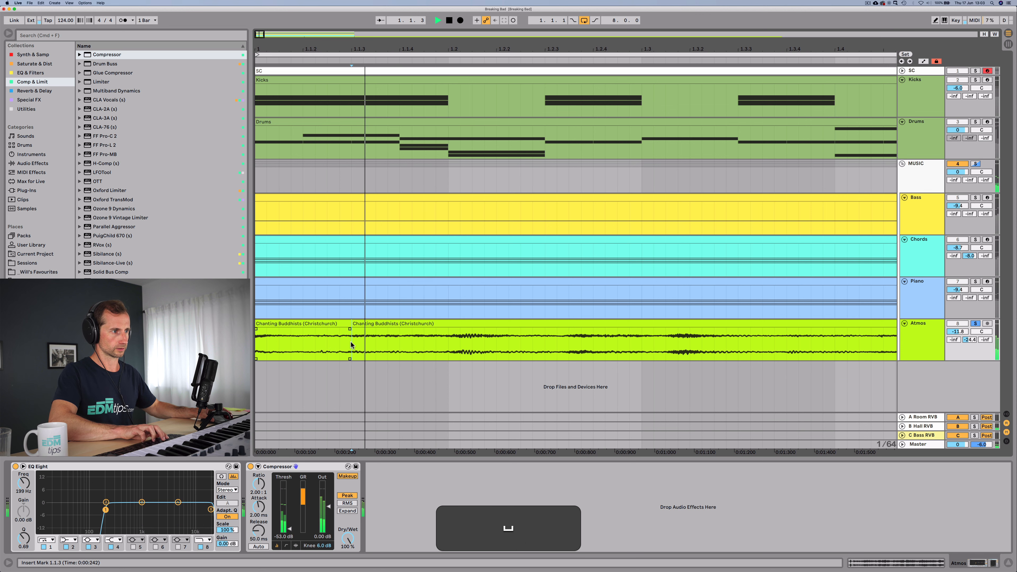
Switch off the Sidechain PUMP device on the MUSIC group and replay the chanting clip from its start
{"action": "key", "text": "space"}
{"action": "left_click", "coordinate": [909, 179]}
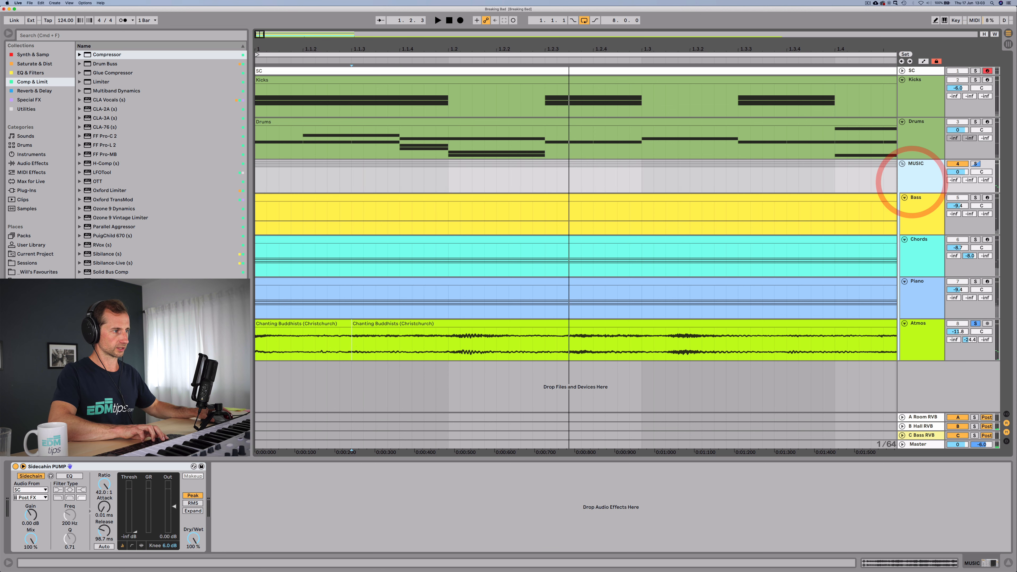
{"action": "left_click", "coordinate": [16, 466]}
{"action": "left_click", "coordinate": [257, 344]}
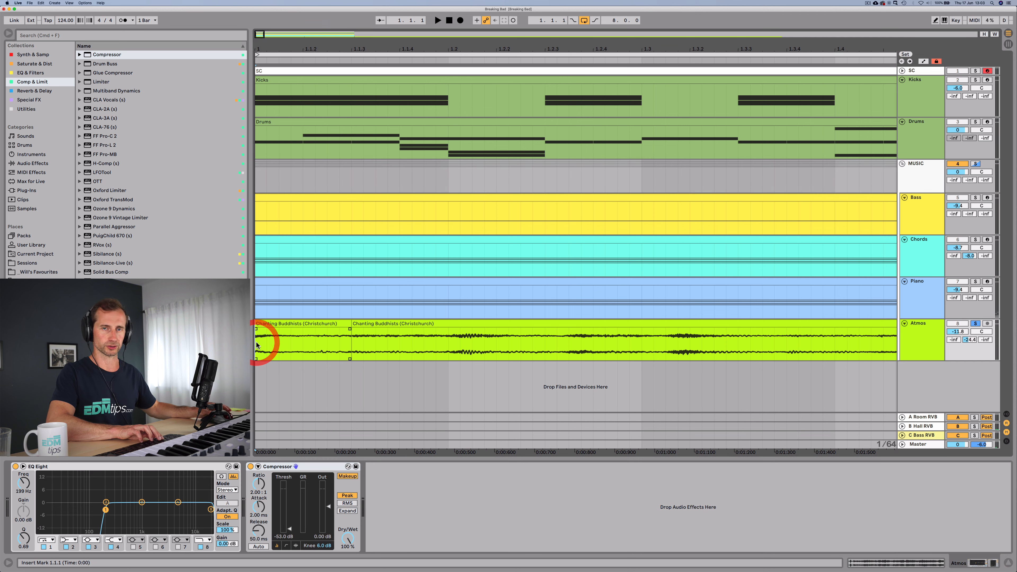
{"action": "key", "text": "space"}
Audition the chanting from 1.1.3, split it at 1.2.1, and consolidate the slice between those points
{"action": "left_click", "coordinate": [350, 341]}
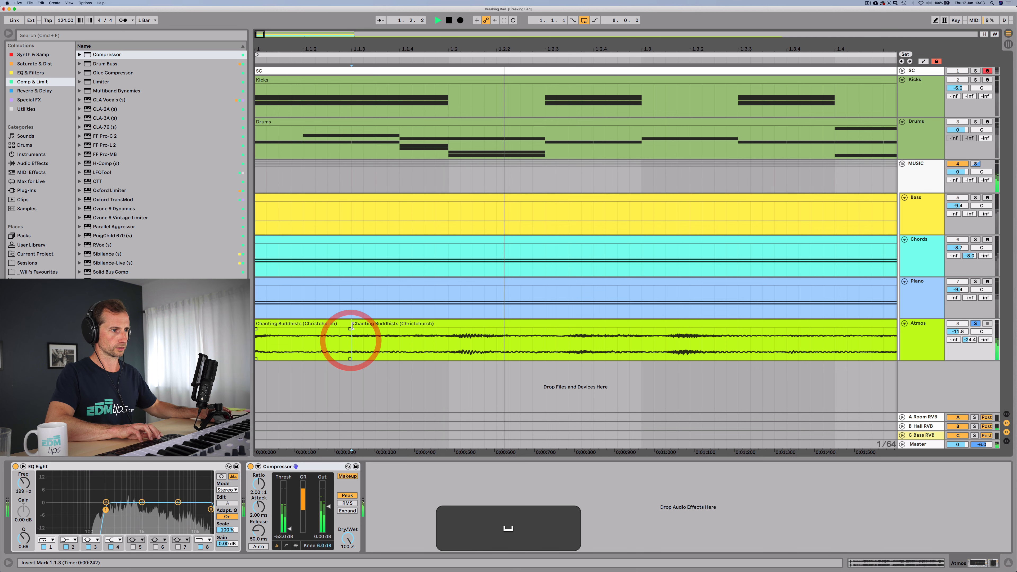
{"action": "mouse_move", "coordinate": [351, 326]}
{"action": "left_mouse_down"}
{"action": "mouse_move", "coordinate": [340, 327]}
{"action": "mouse_move", "coordinate": [354, 323]}
{"action": "left_mouse_up"}
{"action": "key", "text": "space"}
{"action": "key", "text": "space"}
{"action": "key", "text": "space"}
{"action": "left_click", "coordinate": [458, 345]}
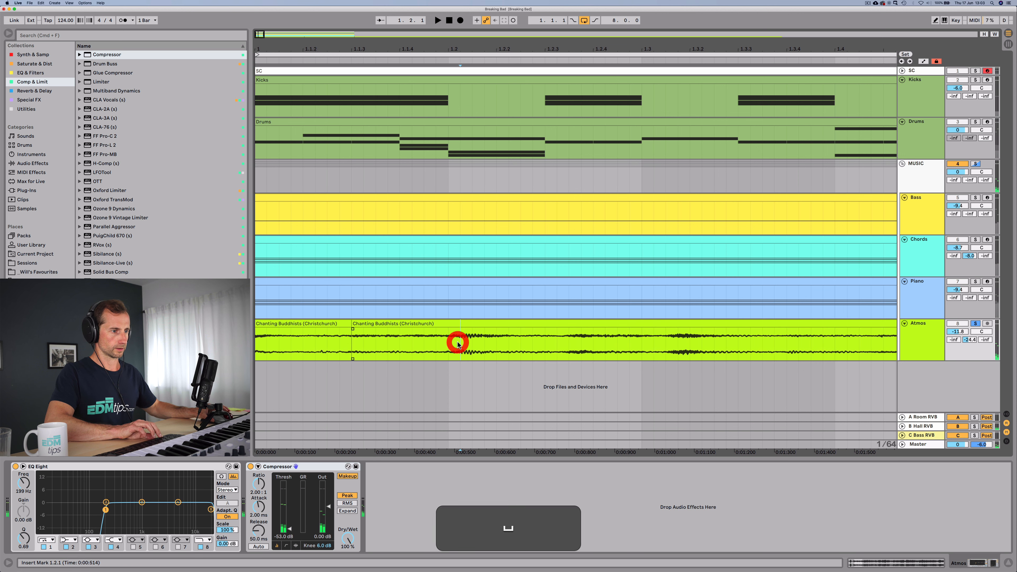
{"action": "key", "text": "cmd+e"}
{"action": "left_click", "coordinate": [424, 322]}
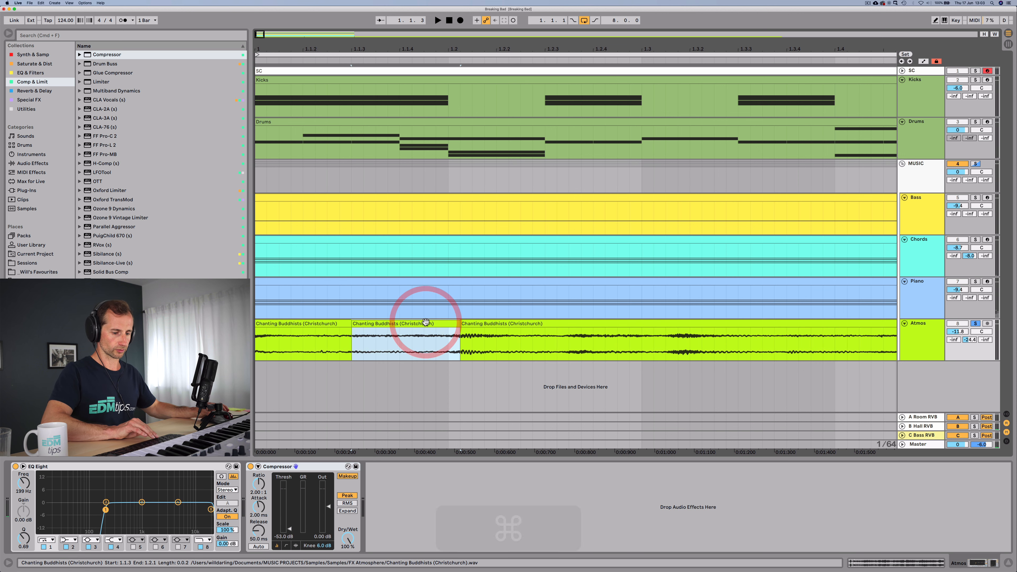
{"action": "key", "text": "super"}
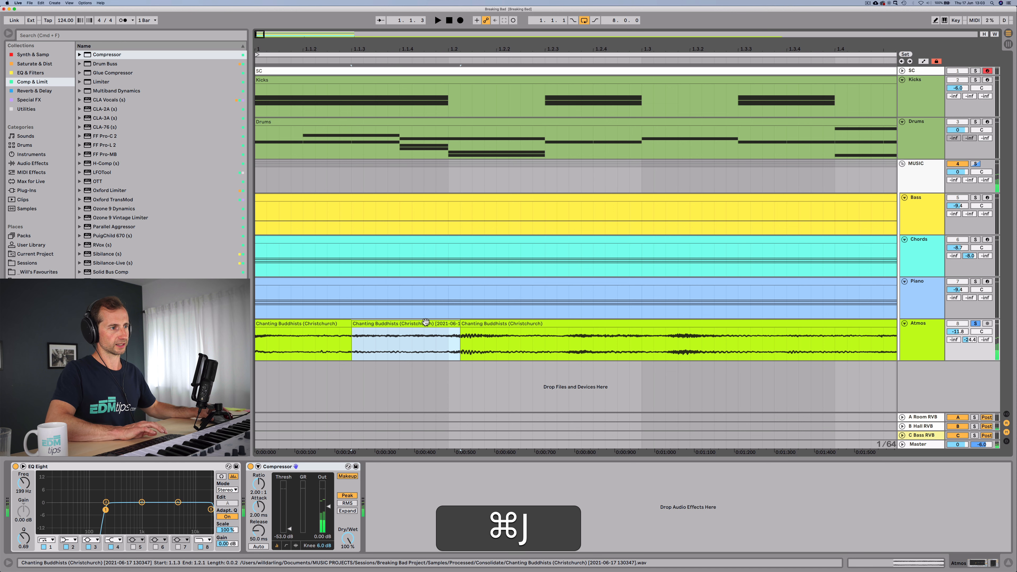
Load the consolidated chant slice onto the empty A1 pad of the Drums rack, unsolo Atmos, and audition the pad
{"action": "left_click", "coordinate": [920, 132]}
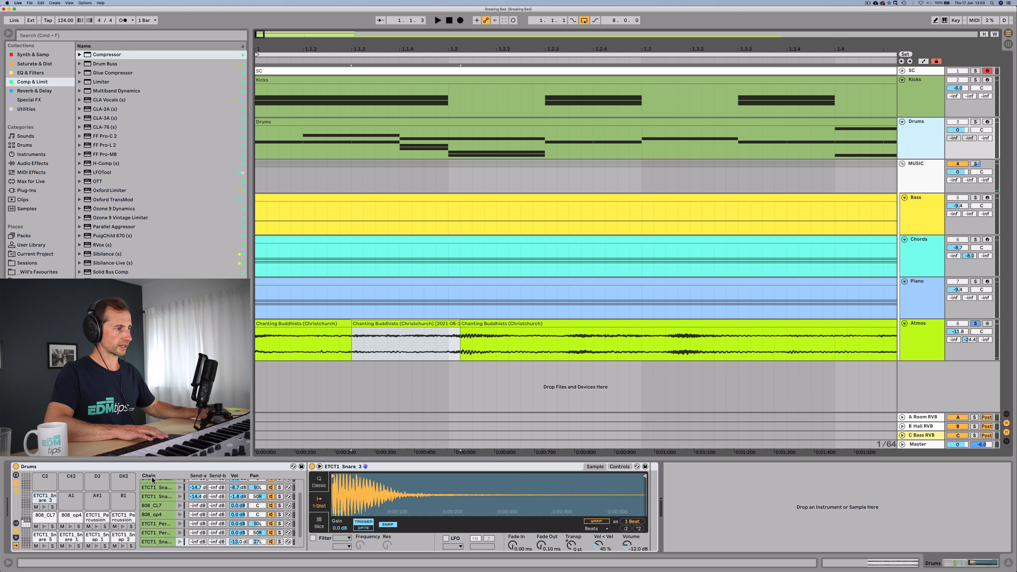
{"action": "left_click_drag", "start_coordinate": [372, 324], "coordinate": [73, 498]}
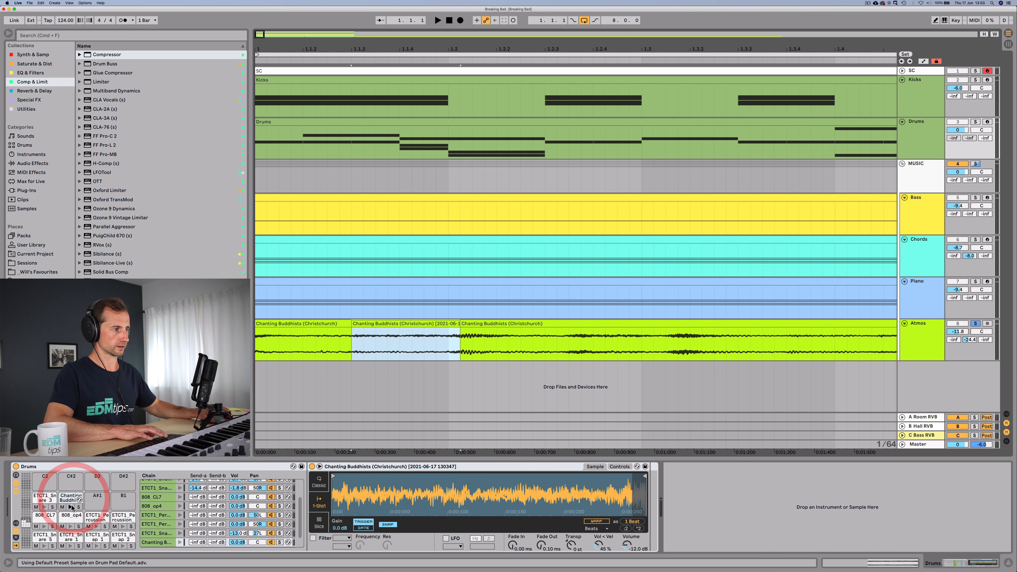
{"action": "left_click", "coordinate": [73, 507]}
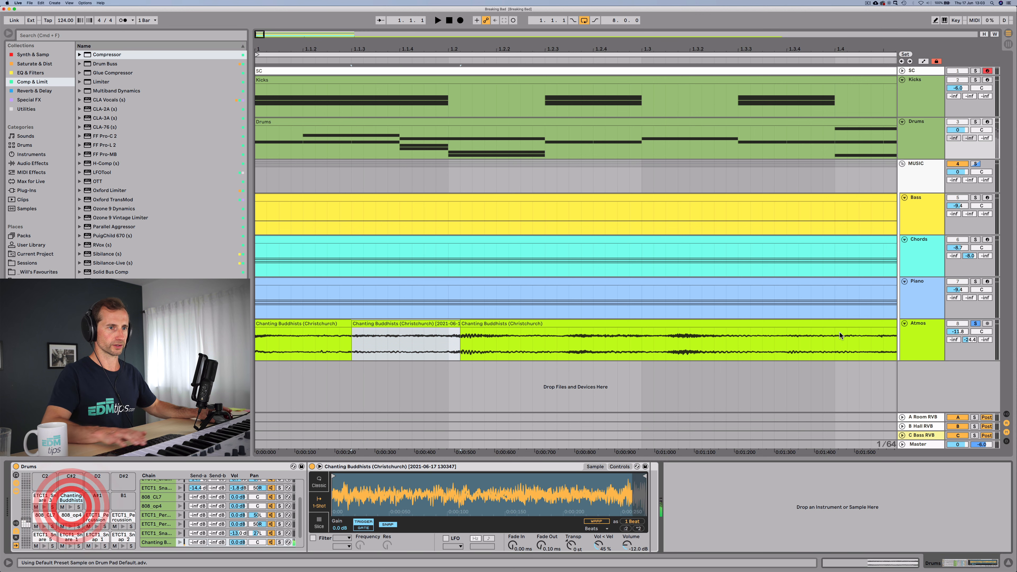
{"action": "left_click", "coordinate": [975, 323]}
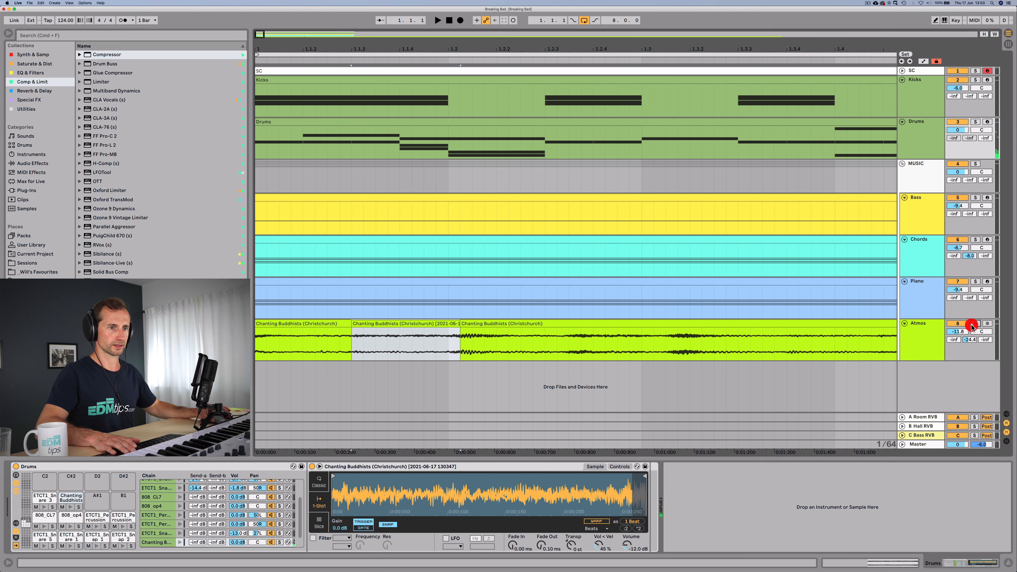
{"action": "left_click", "coordinate": [71, 507]}
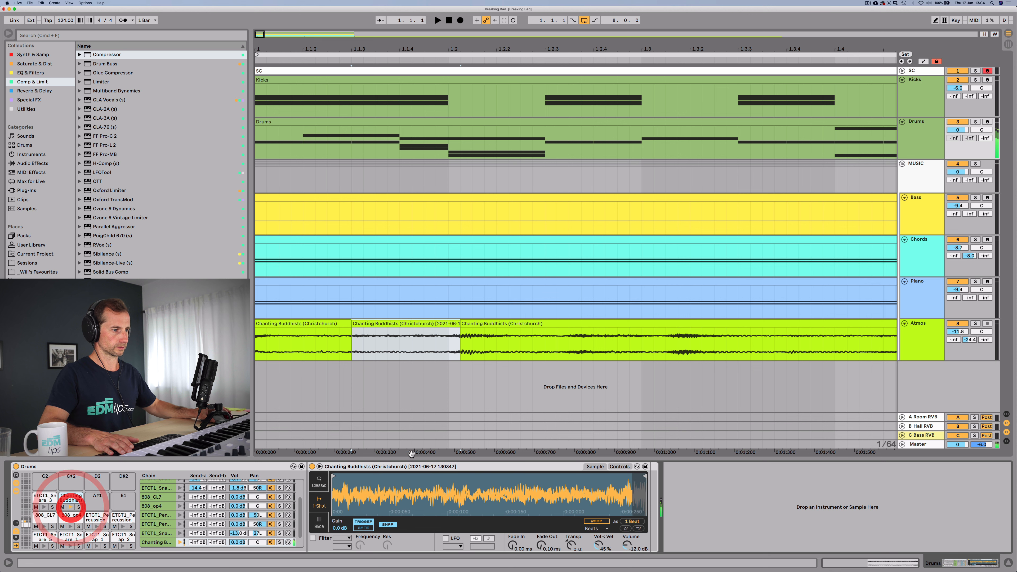
Switch off Snap for the chant sample and apply a high-pass filter at about 285 Hz, then audition the pad
{"action": "left_click", "coordinate": [387, 524]}
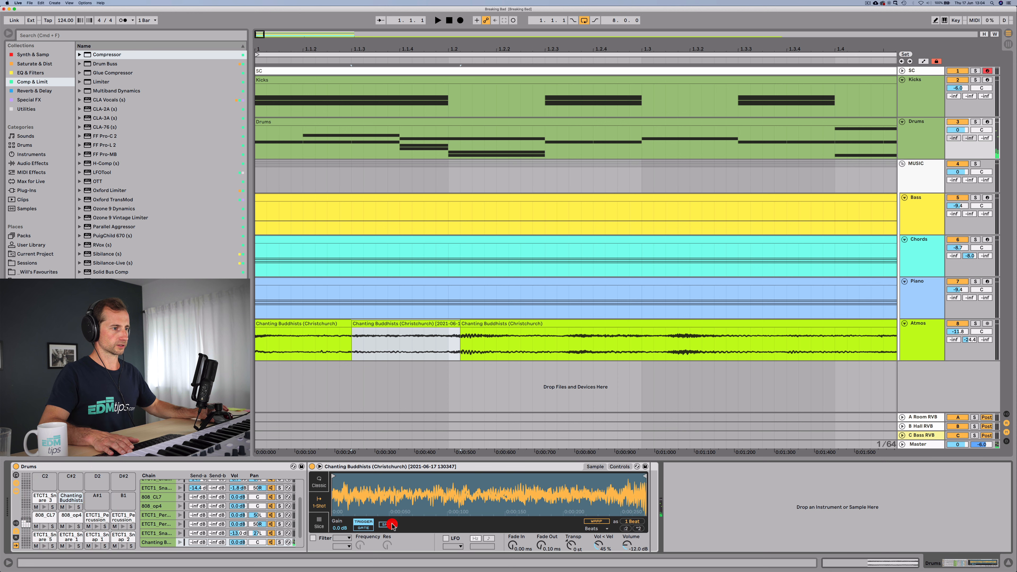
{"action": "left_click", "coordinate": [313, 538]}
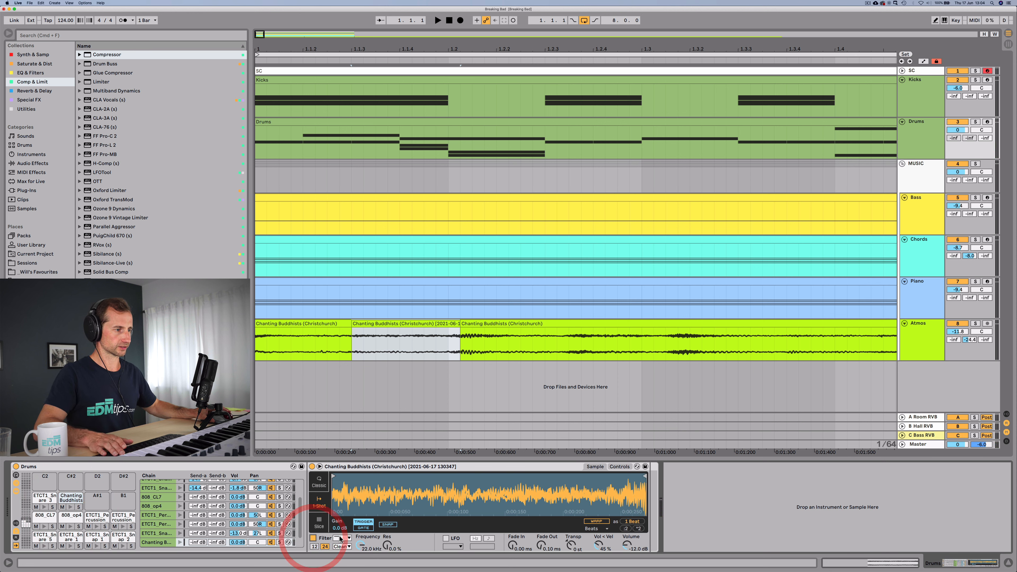
{"action": "left_click", "coordinate": [341, 538]}
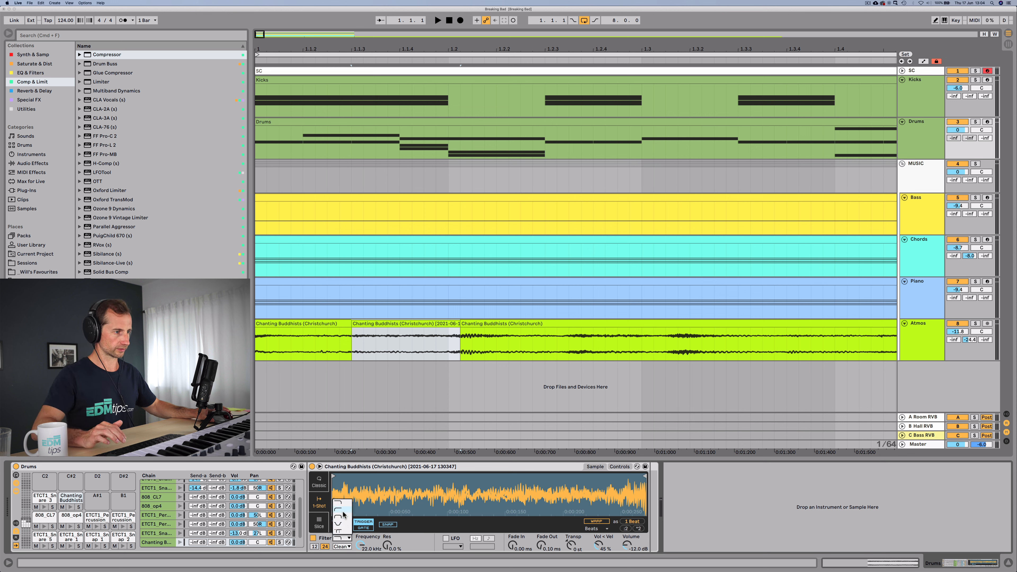
{"action": "left_click", "coordinate": [343, 514]}
{"action": "left_click_drag", "start_coordinate": [360, 544], "coordinate": [360, 559]}
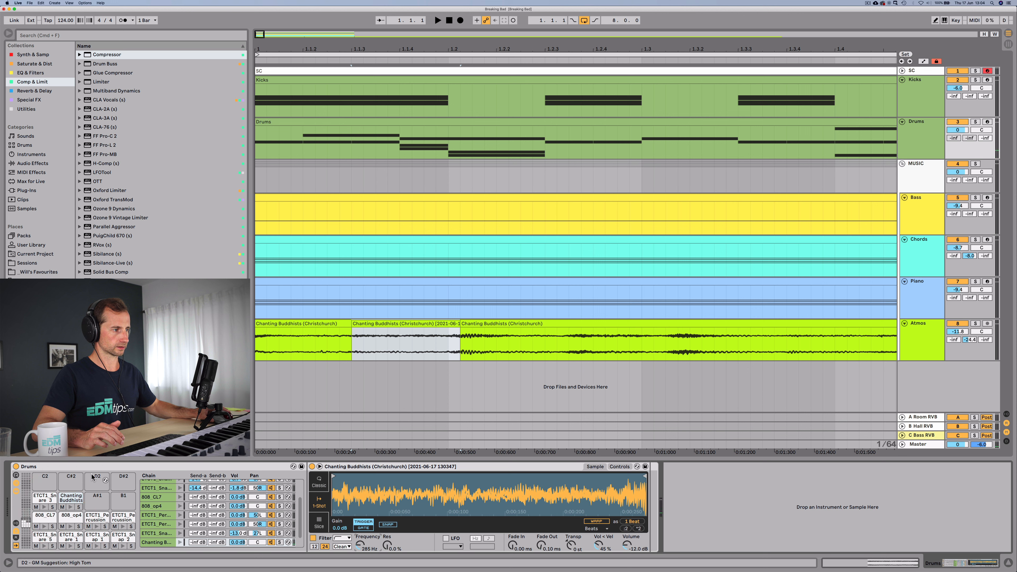
{"action": "left_click", "coordinate": [72, 507]}
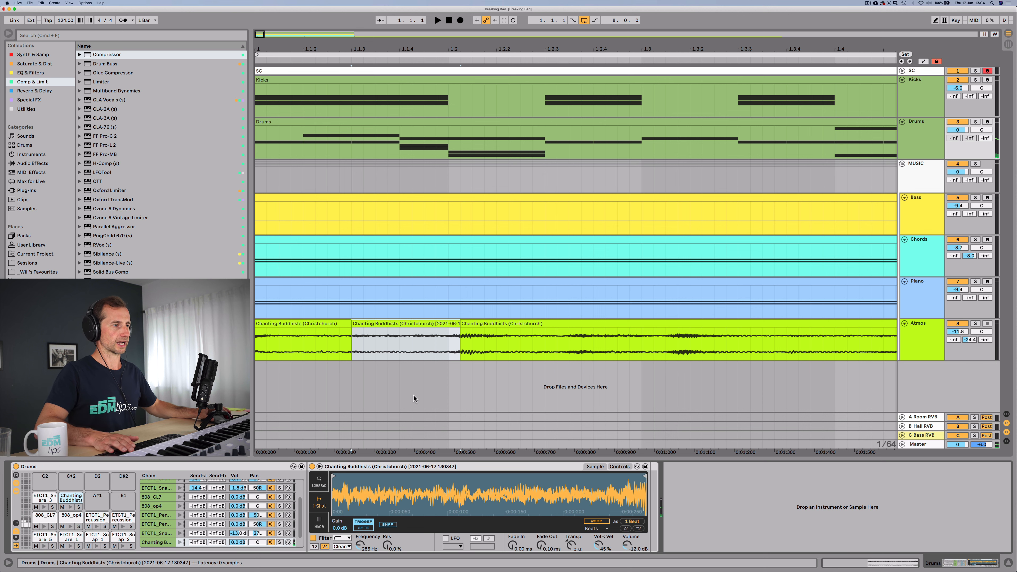
Open the Drums clip, add a chant note at 1.1.3 lasting until 1.2.1, and listen to it in the beat
{"action": "left_click_drag", "start_coordinate": [351, 105], "coordinate": [350, 110]}
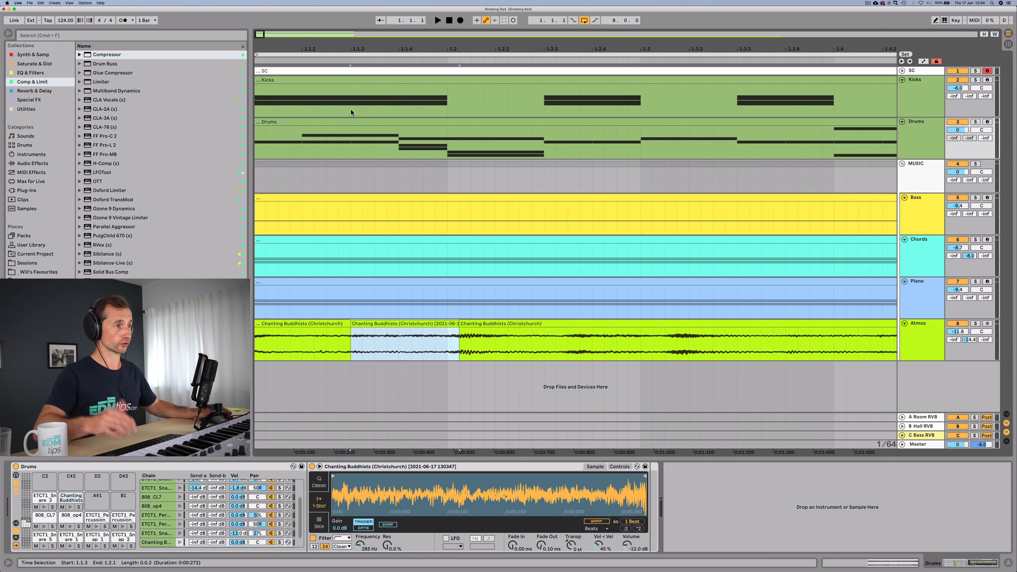
{"action": "double_click", "coordinate": [323, 120]}
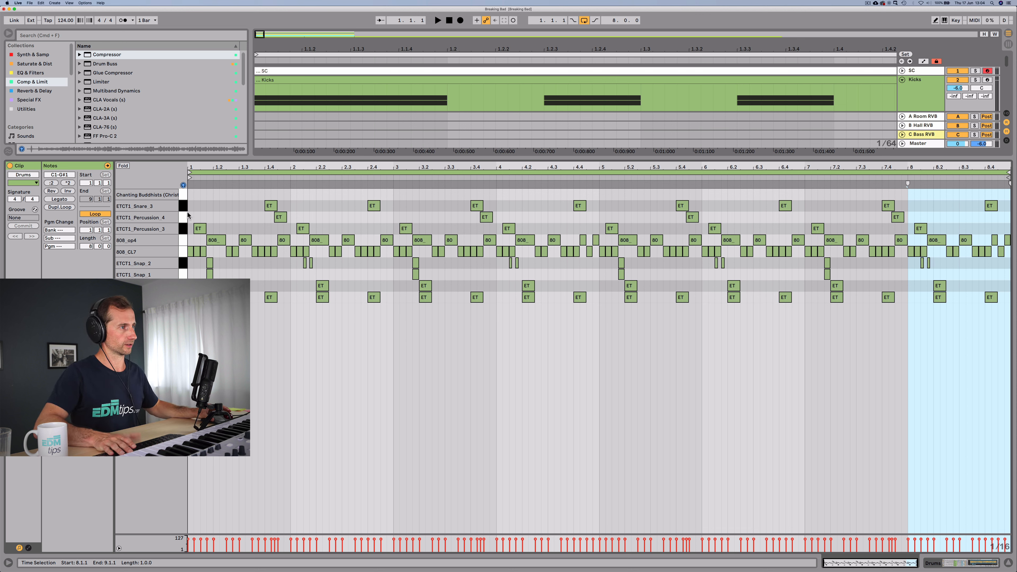
{"action": "double_click", "coordinate": [205, 195]}
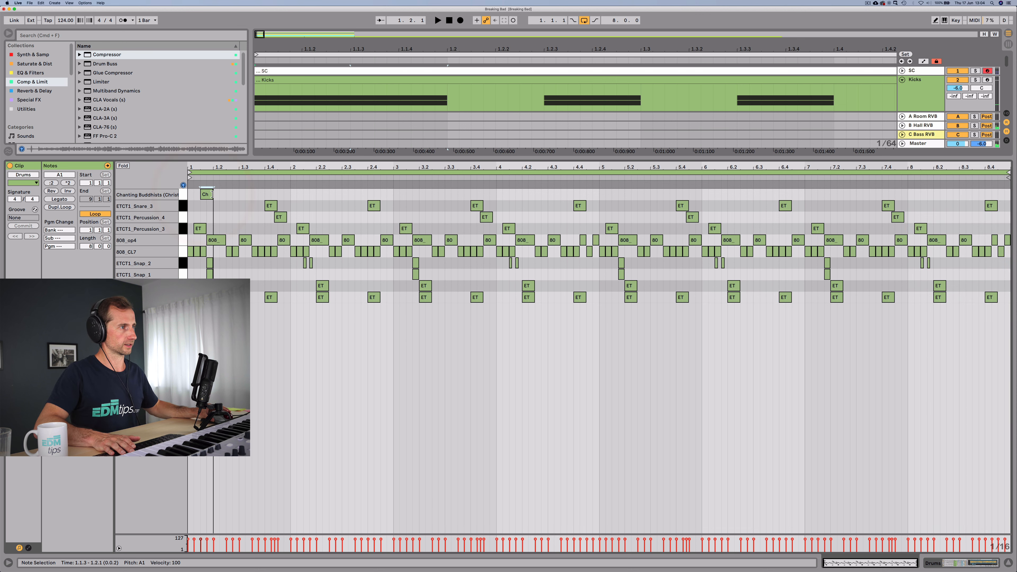
{"action": "left_click", "coordinate": [206, 194]}
{"action": "key", "text": "space"}
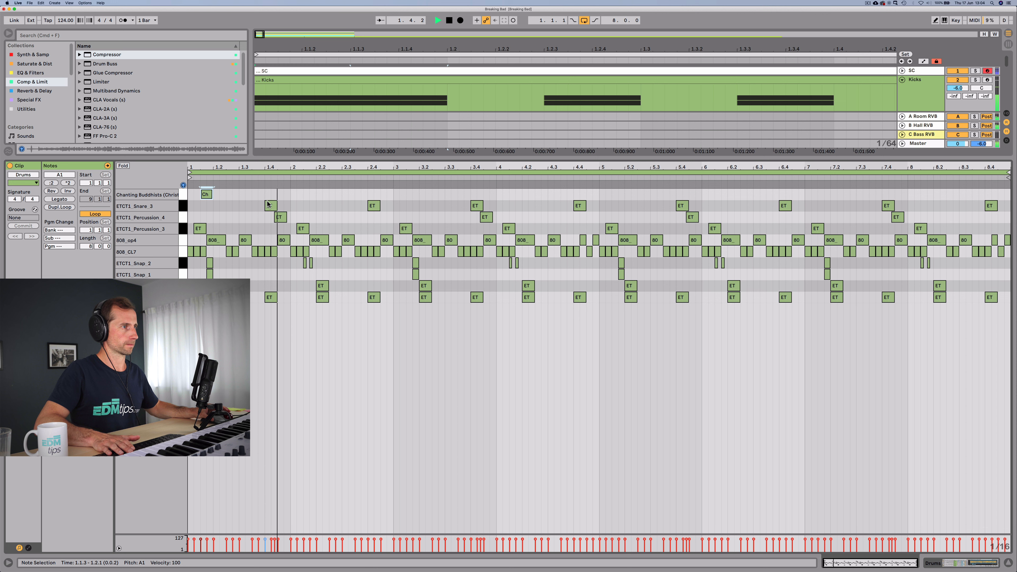
{"action": "key", "text": "space"}
{"action": "left_click_drag", "start_coordinate": [288, 194], "coordinate": [185, 195]}
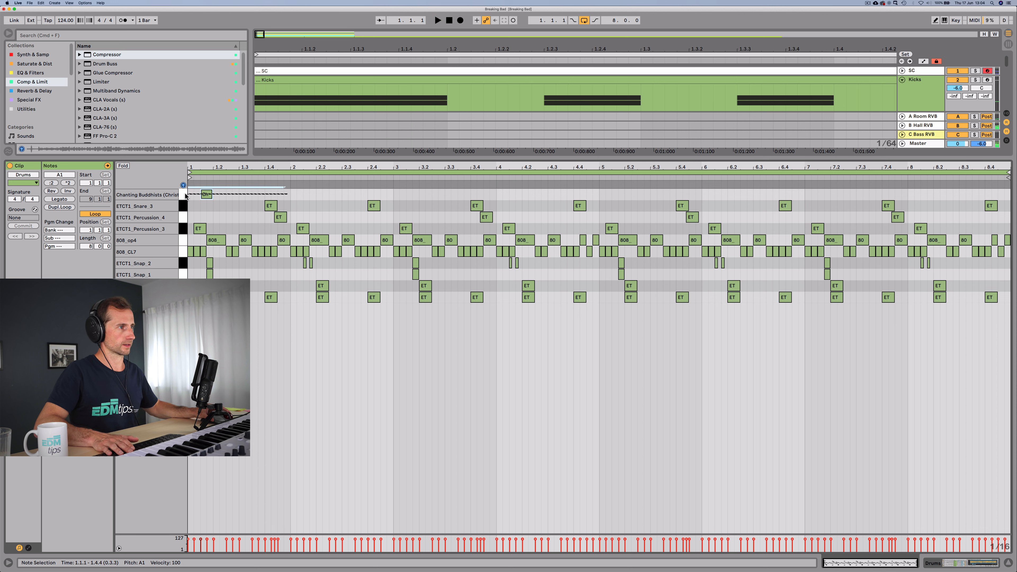
{"action": "key", "text": "super+d"}
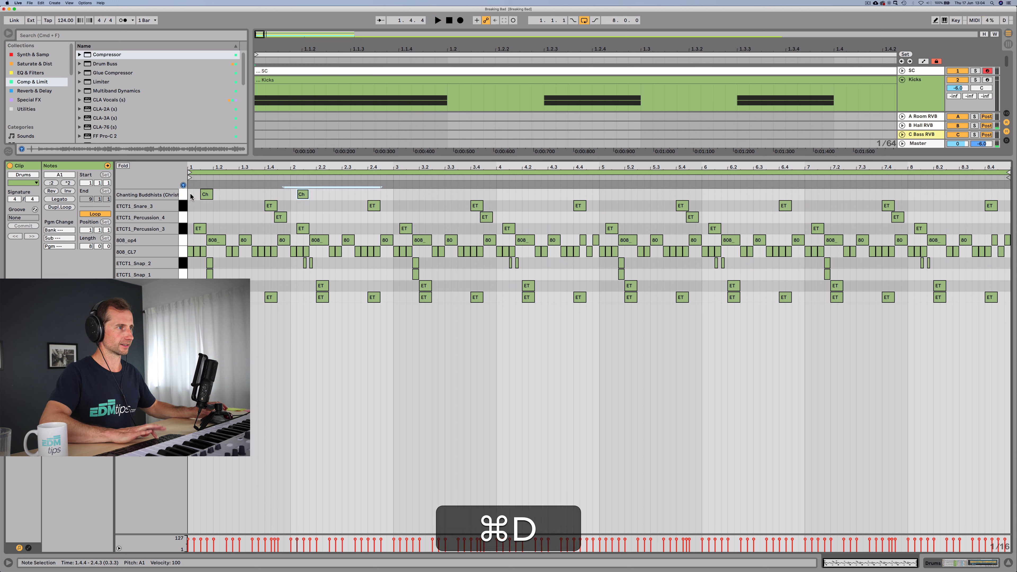
{"action": "key", "text": "super+BackSpace"}
{"action": "key", "text": "BackSpace"}
Duplicate the first bar of the chant row so the note repeats in every one of the eight bars
{"action": "left_click_drag", "start_coordinate": [291, 195], "coordinate": [188, 196]}
{"action": "key", "text": "super+d"}
{"action": "key", "text": "super+d"}
{"action": "key", "text": "super+d"}
{"action": "key", "text": "super+d"}
{"action": "key", "text": "super+d"}
{"action": "key", "text": "super+d"}
{"action": "key", "text": "super+d"}
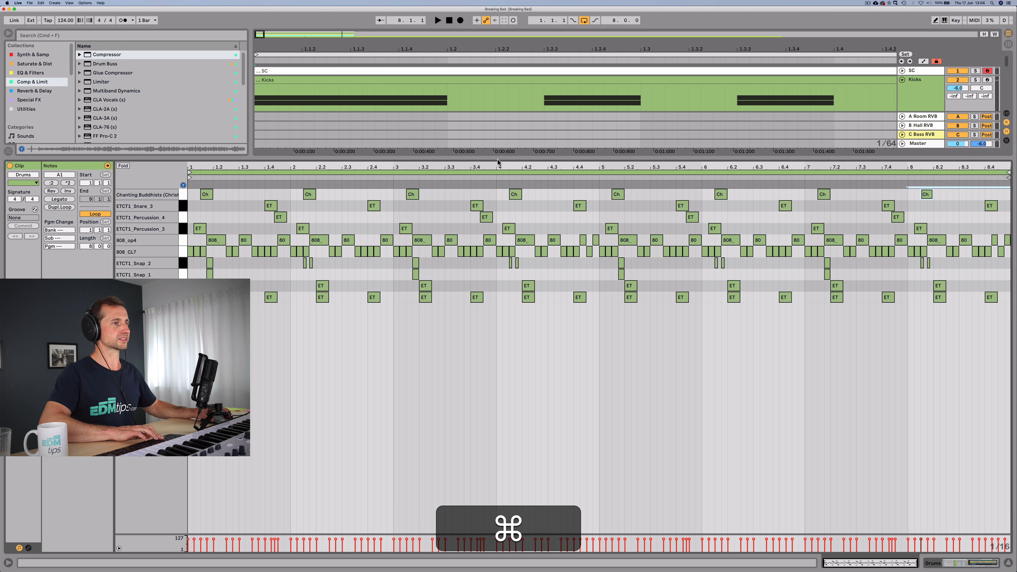
Balance the chants during playback, setting the chant pad's chain volume to -1.5 dB and the Atmos track to -14.6 dB
{"action": "key", "text": "shift+Tab"}
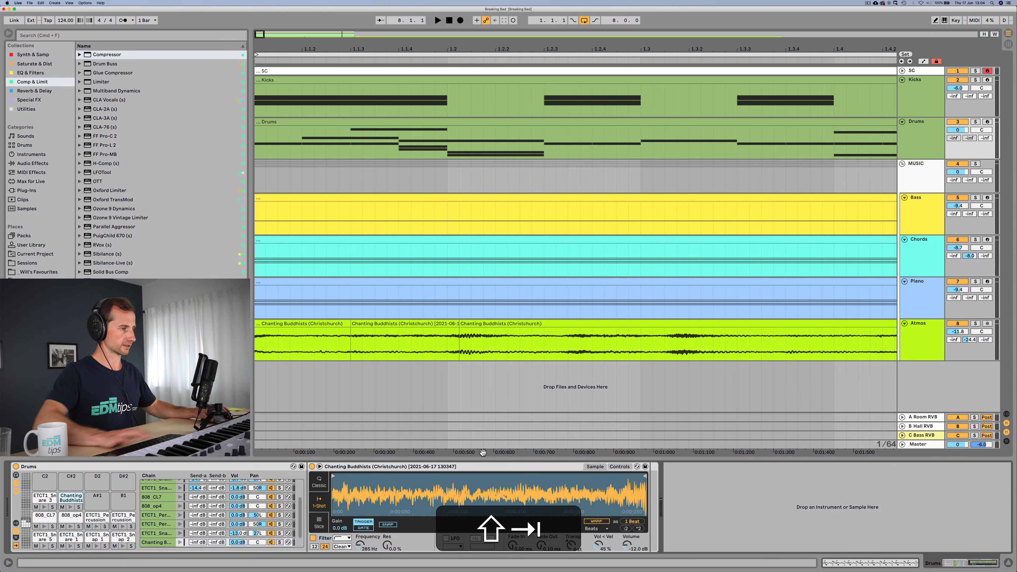
{"action": "left_click_drag", "start_coordinate": [238, 543], "coordinate": [237, 536]}
{"action": "key", "text": "space"}
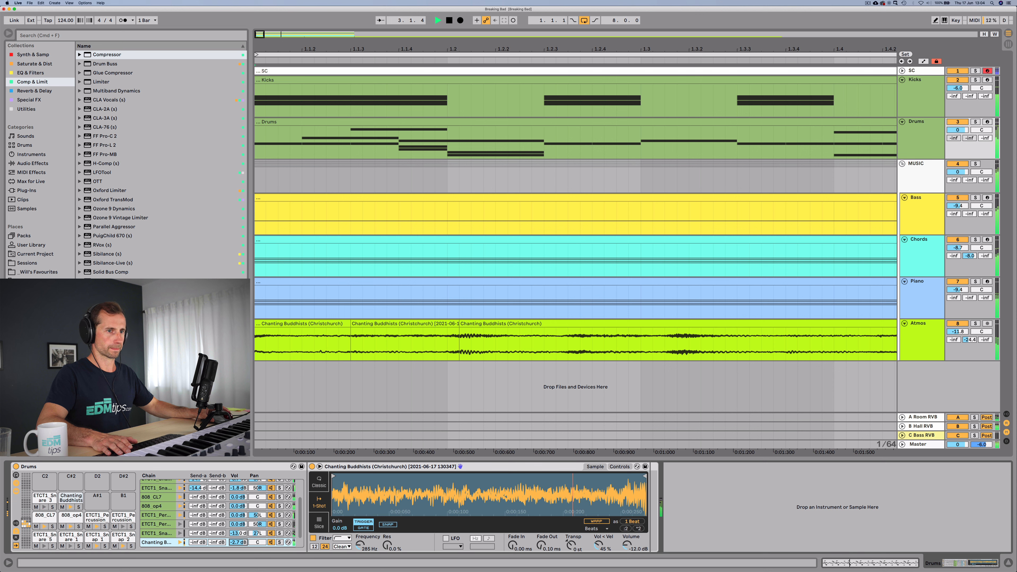
{"action": "left_click_drag", "start_coordinate": [959, 333], "coordinate": [959, 337]}
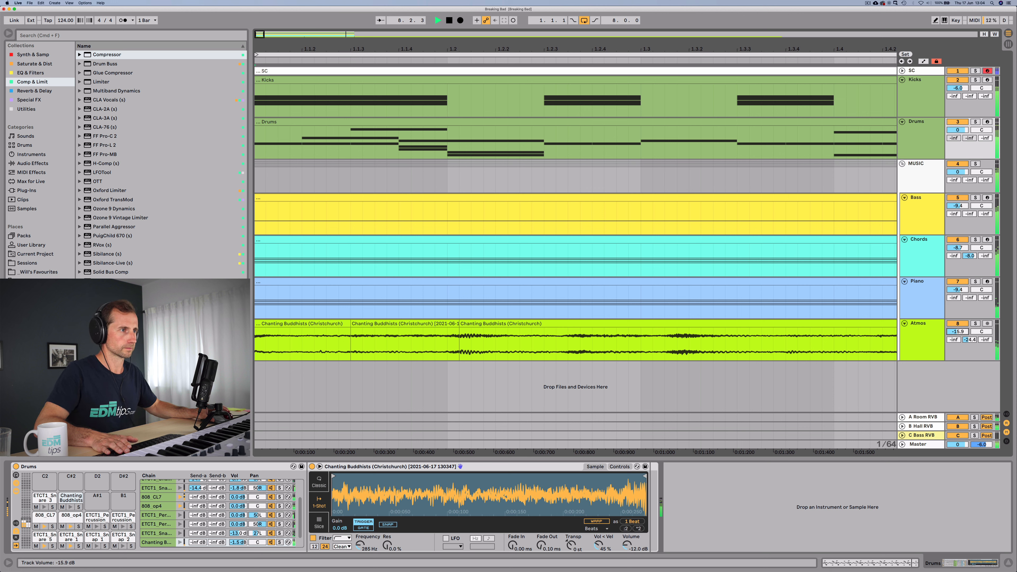
Delete the chanting audio beyond bar 9 on the Atmos track so it ends with the eight-bar loop
{"action": "left_click_drag", "start_coordinate": [512, 46], "coordinate": [260, 48]}
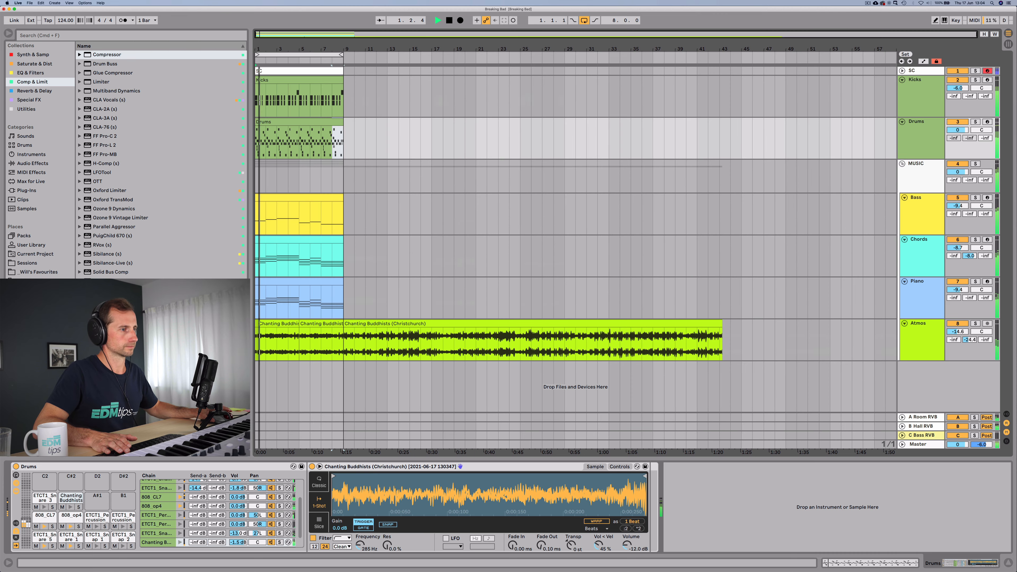
{"action": "left_click", "coordinate": [343, 338]}
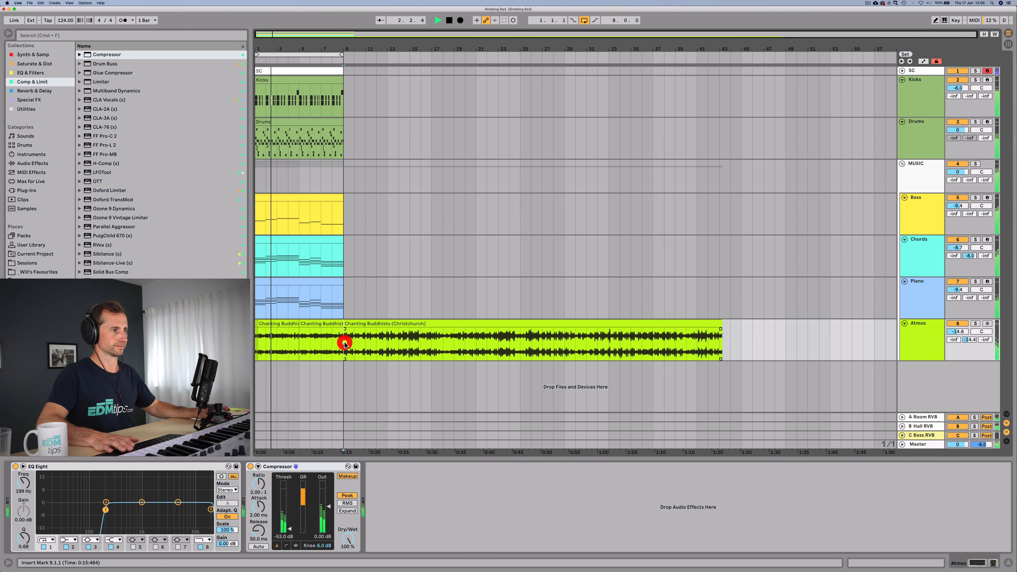
{"action": "key", "text": "super+e"}
{"action": "left_click", "coordinate": [353, 327]}
{"action": "key", "text": "BackSpace"}
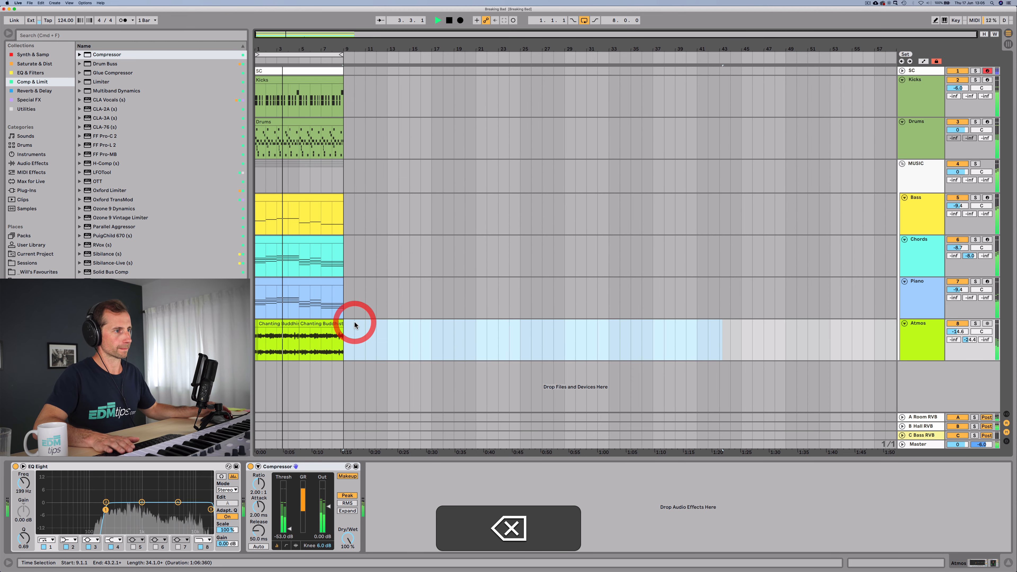
Collapse the MUSIC group and the Drums and Kicks tracks, and save the set
{"action": "left_click", "coordinate": [908, 171]}
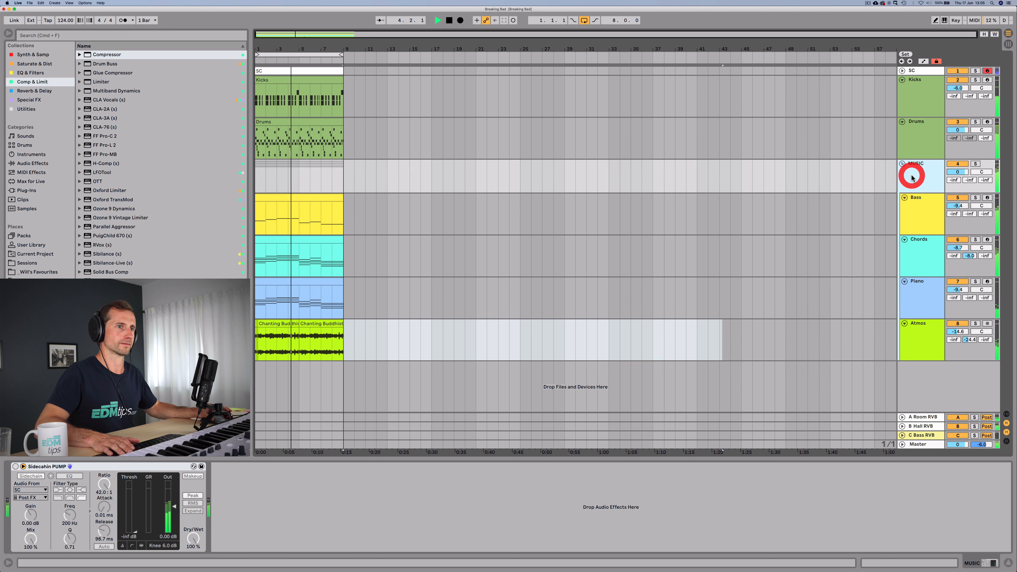
{"action": "left_click", "coordinate": [903, 162]}
{"action": "left_click", "coordinate": [901, 164]}
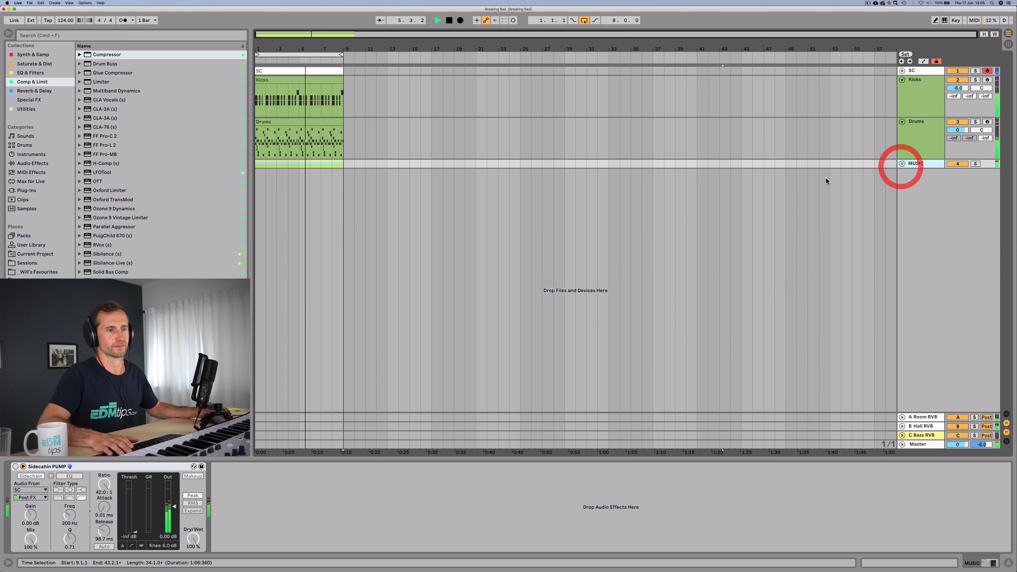
{"action": "key", "text": "super+s"}
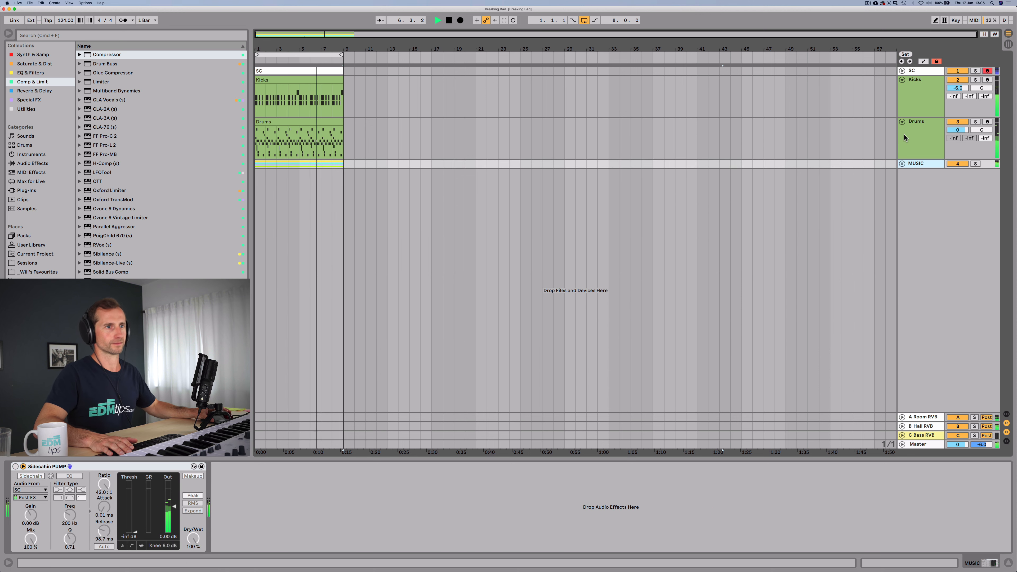
{"action": "left_click", "coordinate": [902, 122]}
{"action": "left_click", "coordinate": [901, 79]}
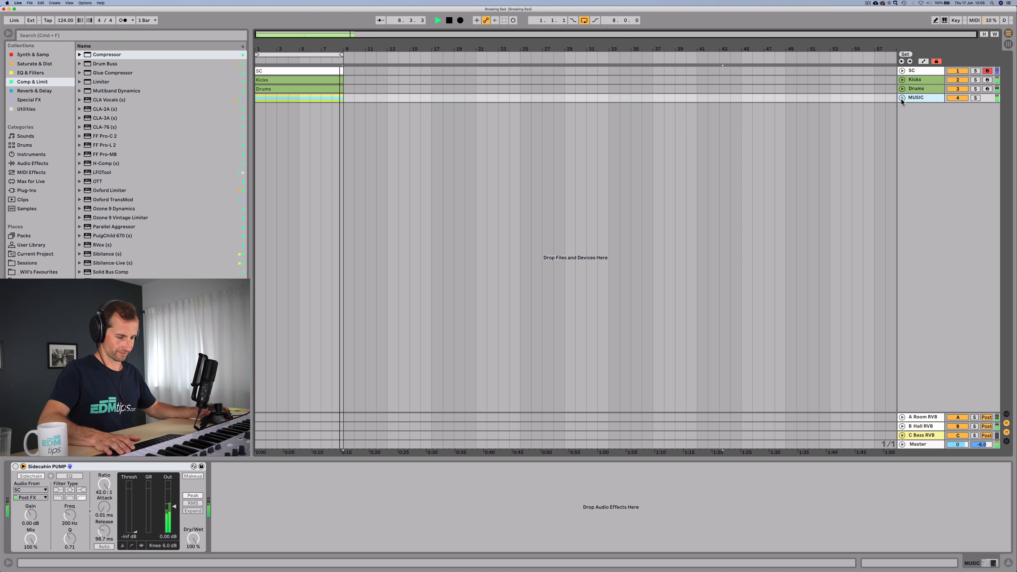
{"action": "key", "text": "super+s"}
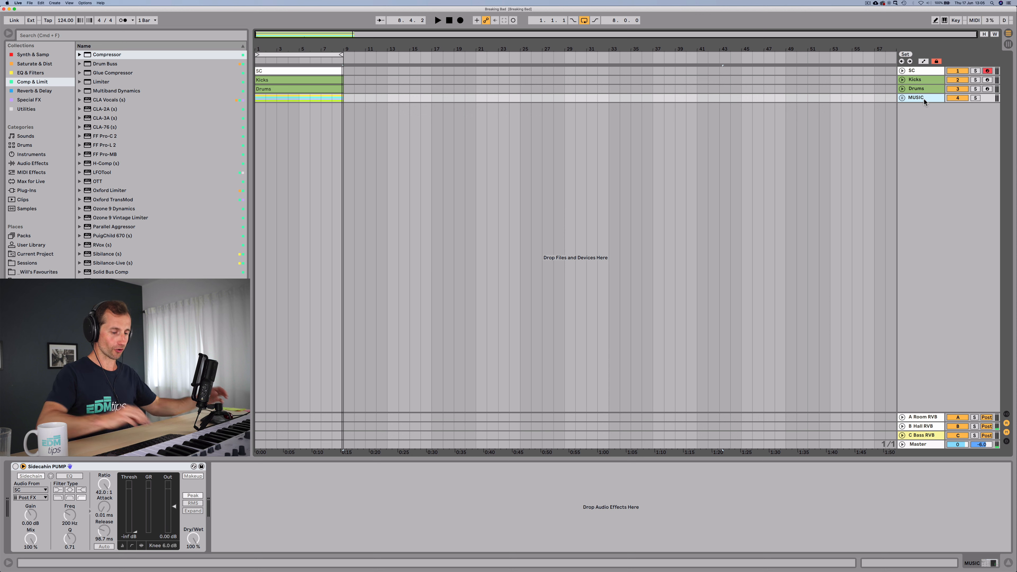
Insert a new MIDI track below the MUSIC group and name it Melody
{"action": "key", "text": "shift+super+t"}
{"action": "left_click", "coordinate": [919, 111]}
{"action": "key", "text": "shift+super+r"}
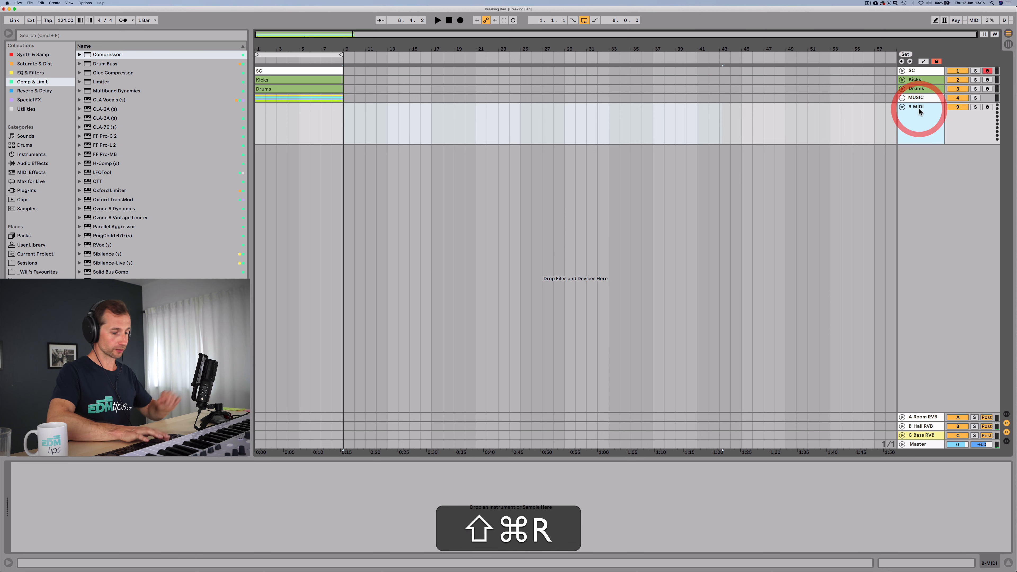
{"action": "key", "text": "super+r"}
{"action": "key", "text": "shift+super+r"}
{"action": "type", "text": "Mello"}
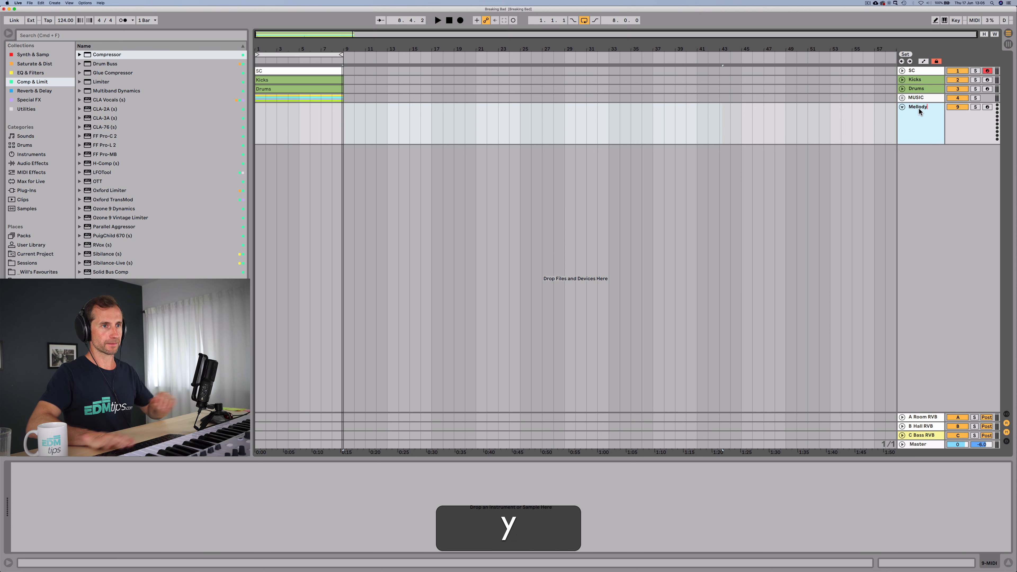
{"action": "left_click", "coordinate": [919, 109]}
{"action": "key", "text": "super+r"}
{"action": "left_click", "coordinate": [920, 107]}
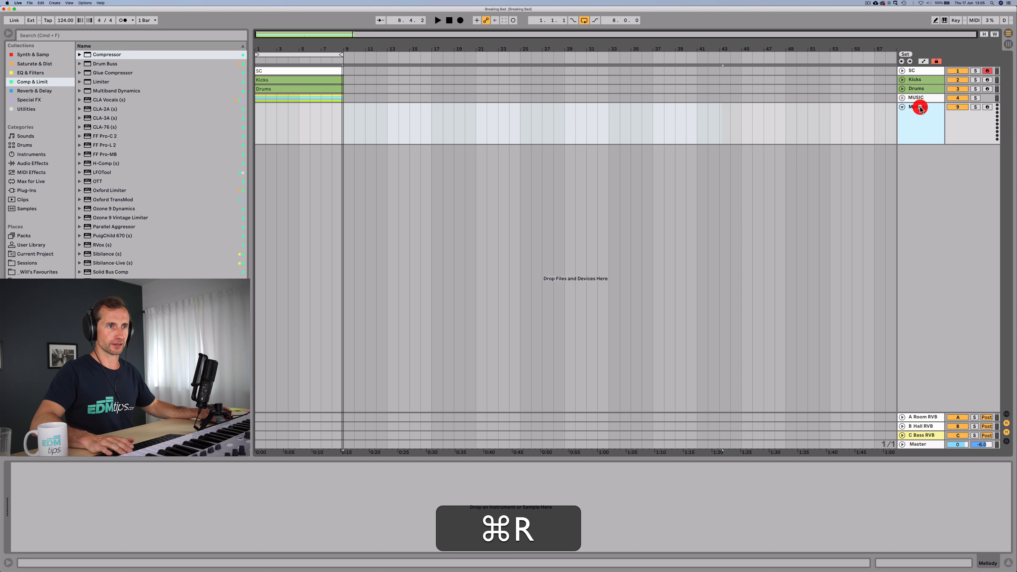
{"action": "key", "text": "Left"}
{"action": "key", "text": "BackSpace"}
{"action": "key", "text": "Return"}
Activate the Sidechain PUMP compressor on the MUSIC group and play the loop from the start
{"action": "left_click", "coordinate": [923, 99]}
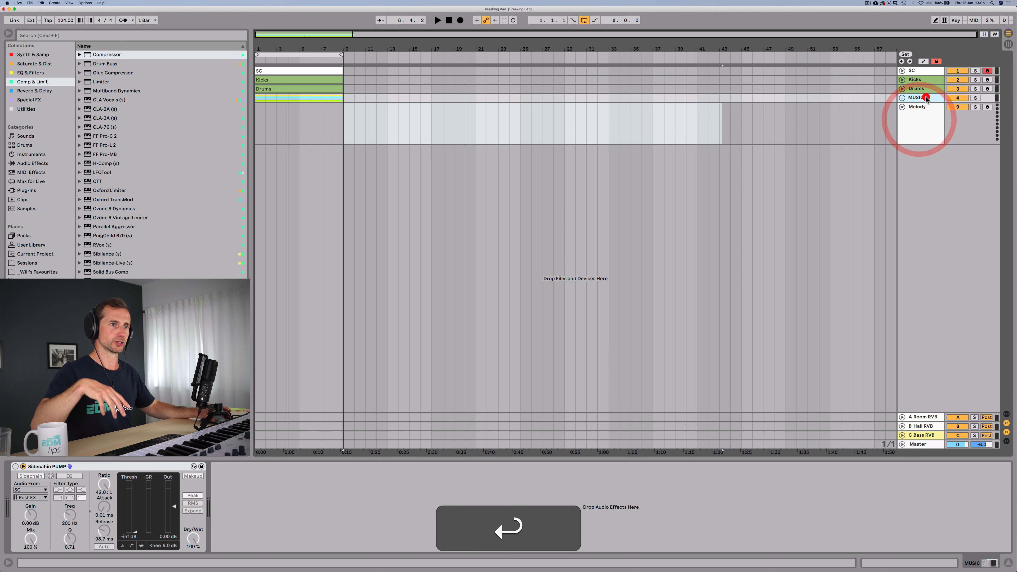
{"action": "key", "text": "b"}
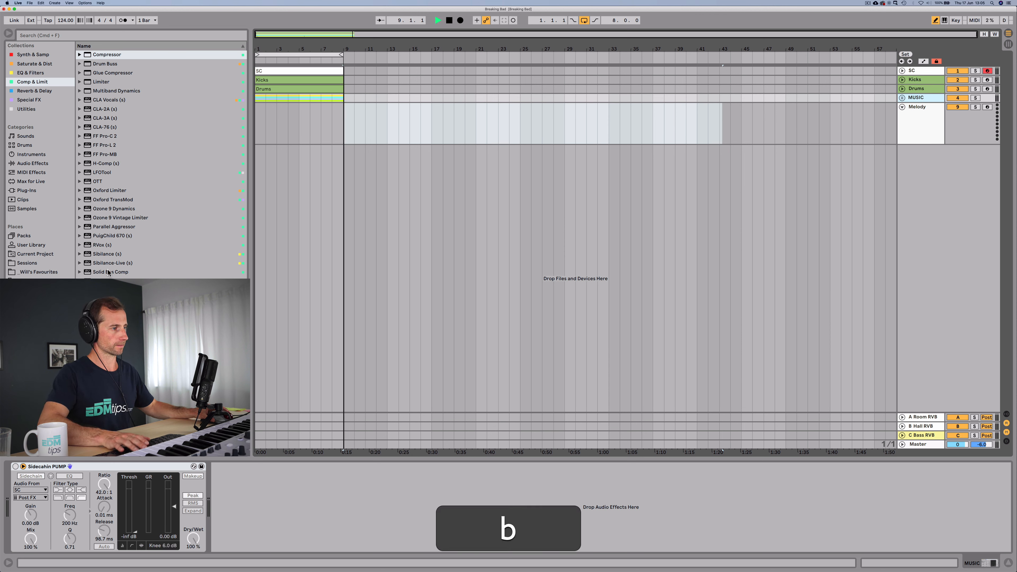
{"action": "key", "text": "space"}
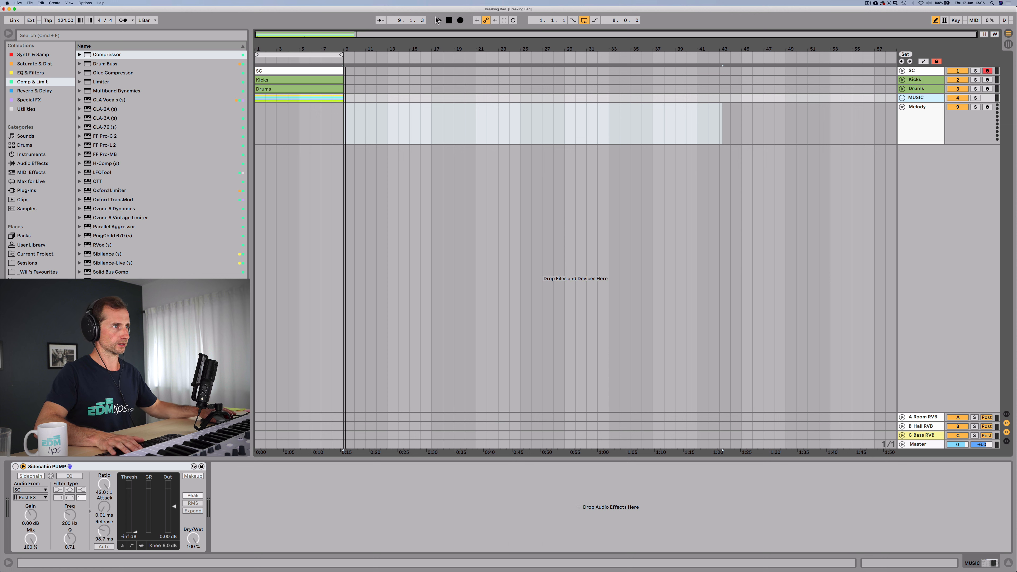
{"action": "left_click", "coordinate": [449, 20]}
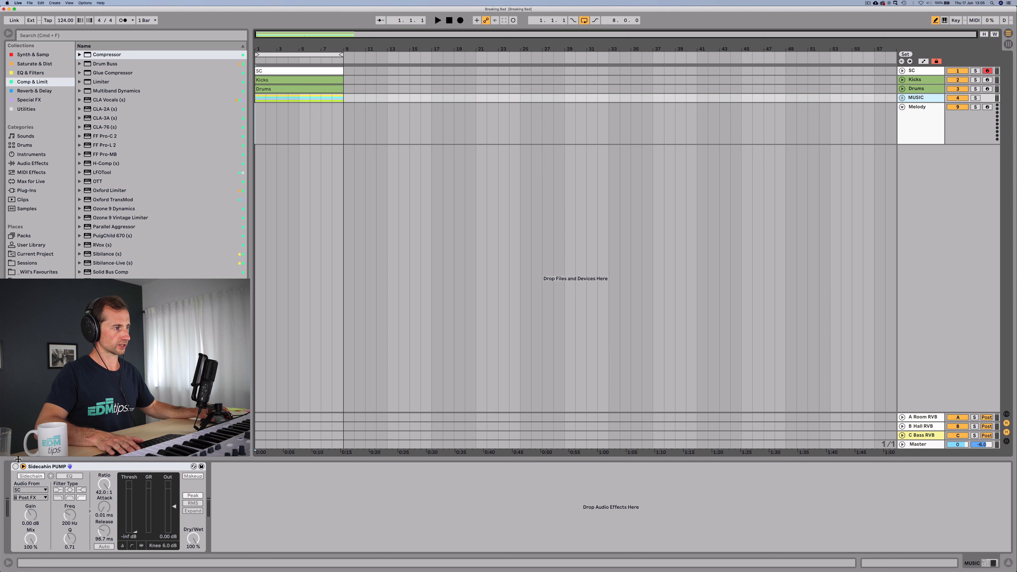
{"action": "left_click", "coordinate": [16, 467]}
{"action": "key", "text": "space"}
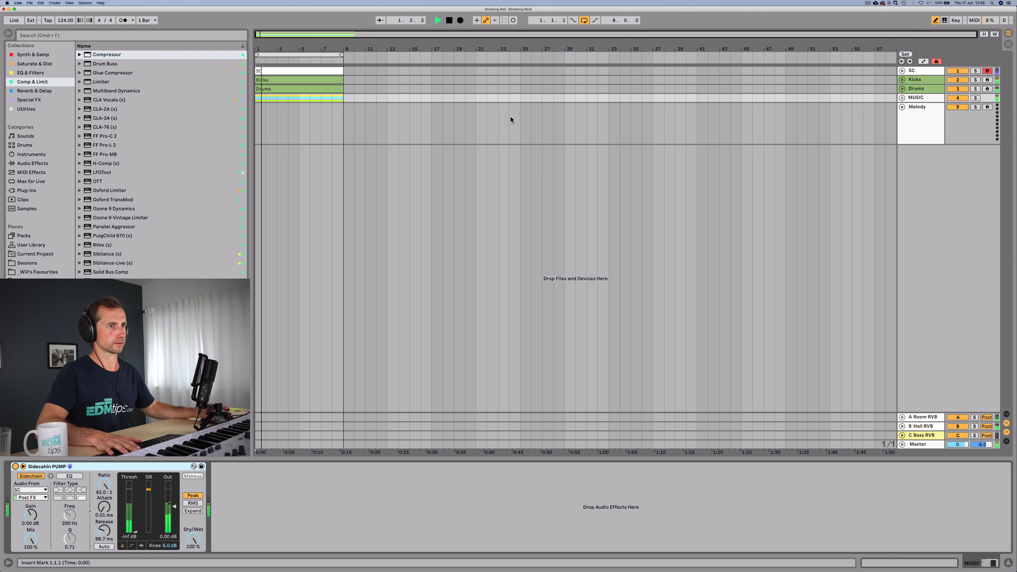
Rebalance the Drums rack chains during playback: Chanting Buddhists to -3.4 dB, ETCT1_Percussion_3 to -17.0 dB and ETCT1_Percussion_4 to -5.0 dB
{"action": "left_click", "coordinate": [909, 88]}
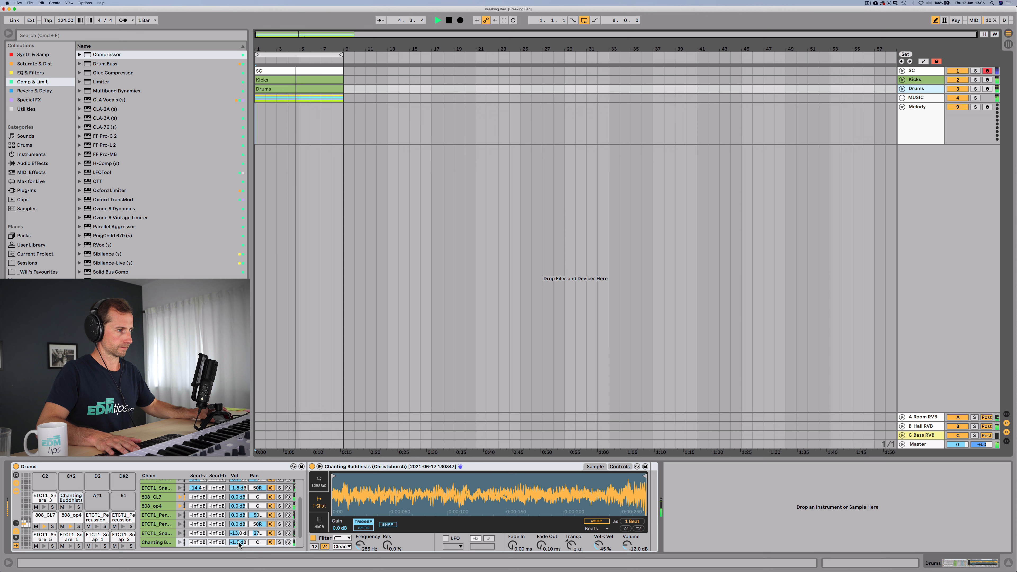
{"action": "left_click_drag", "start_coordinate": [240, 542], "coordinate": [237, 539]}
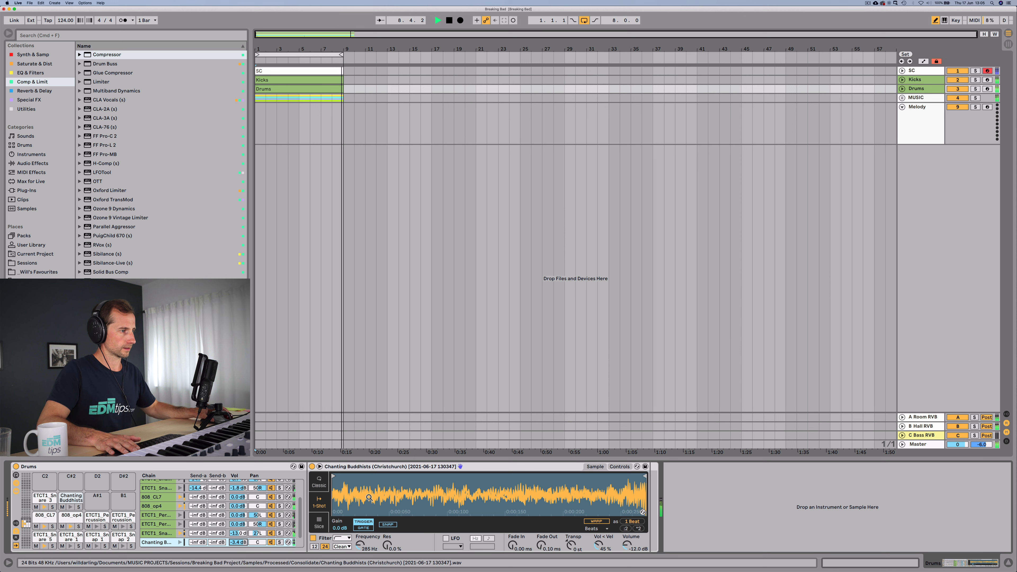
{"action": "key", "text": "space"}
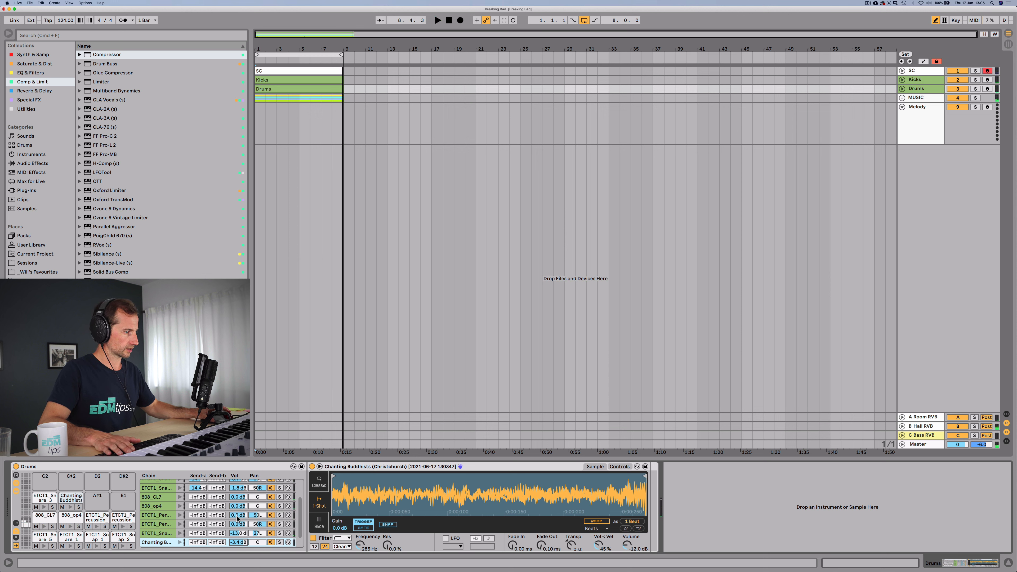
{"action": "key", "text": "space"}
{"action": "left_click_drag", "start_coordinate": [237, 518], "coordinate": [234, 534]}
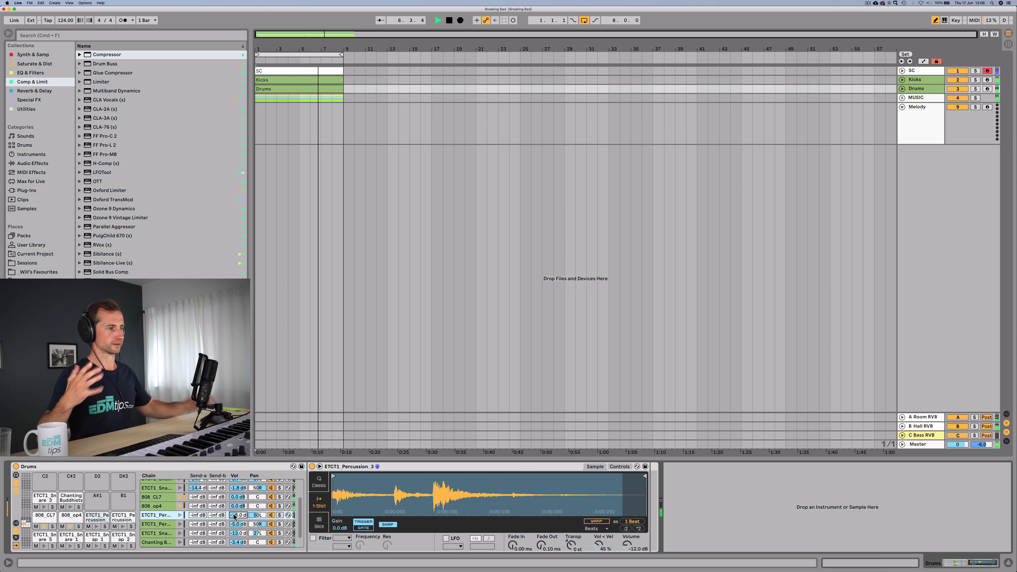
{"action": "left_click_drag", "start_coordinate": [235, 516], "coordinate": [235, 514]}
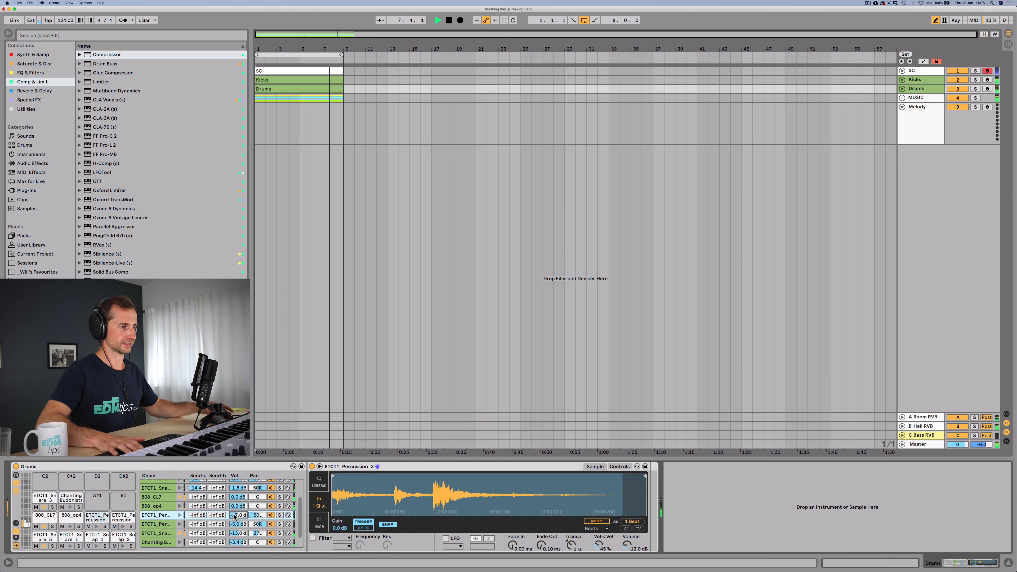
{"action": "key", "text": "space"}
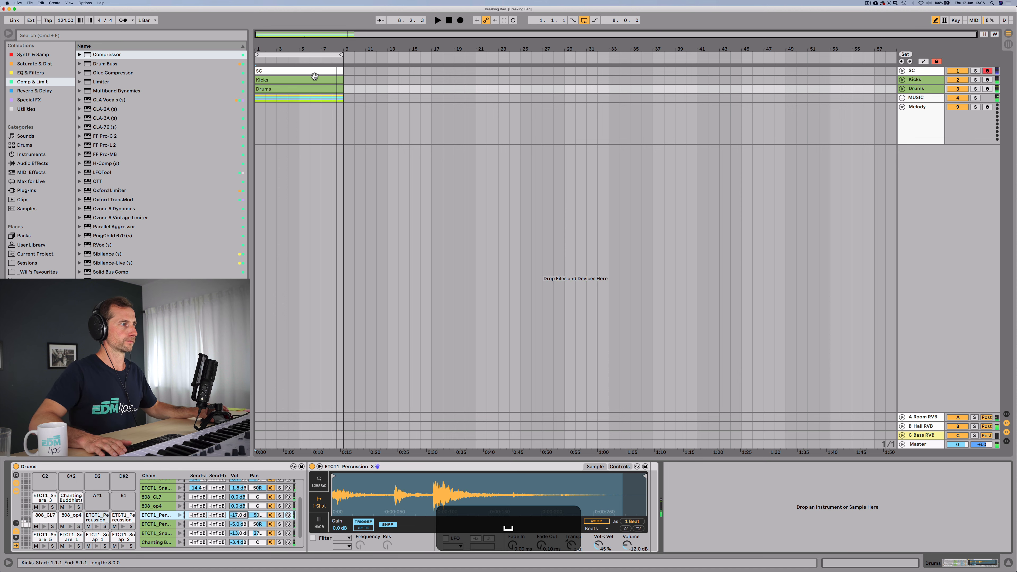
Add two short sixteenth notes to the Drums clip's C1 row before the last hit of bar 8, one at 8.3.2, and audition them
{"action": "double_click", "coordinate": [336, 88]}
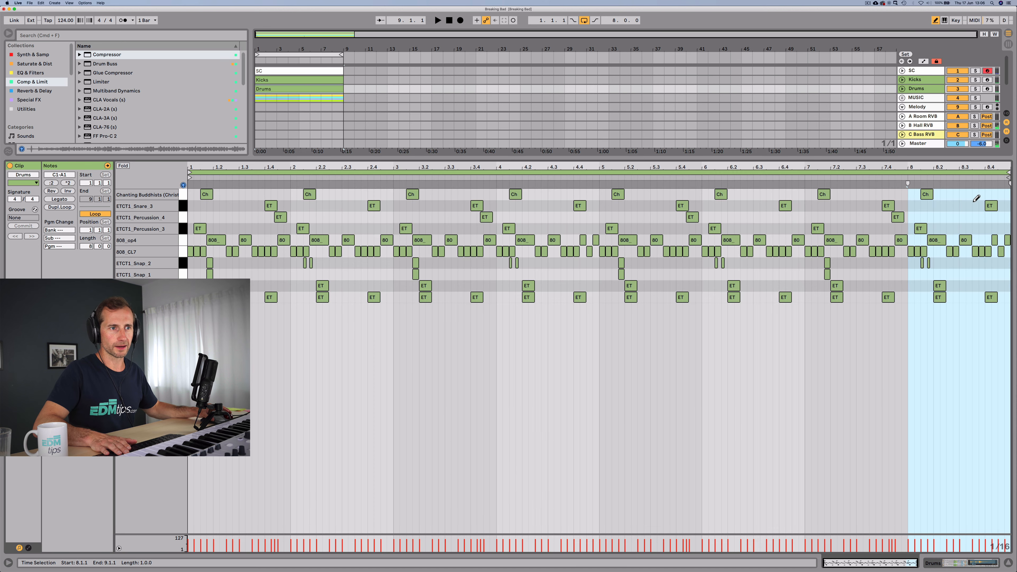
{"action": "key", "text": "b"}
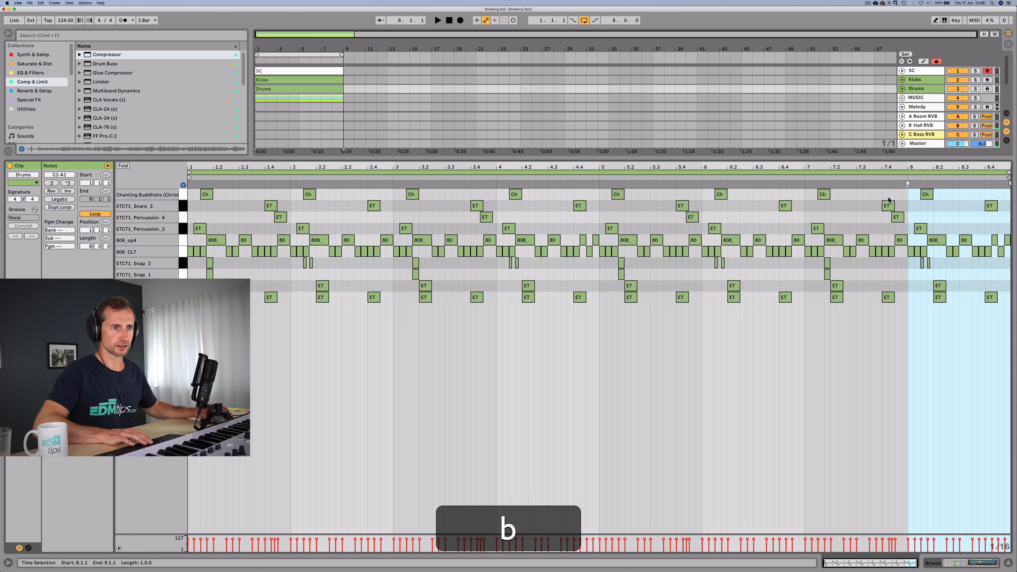
{"action": "left_click", "coordinate": [967, 212]}
{"action": "left_click", "coordinate": [991, 204]}
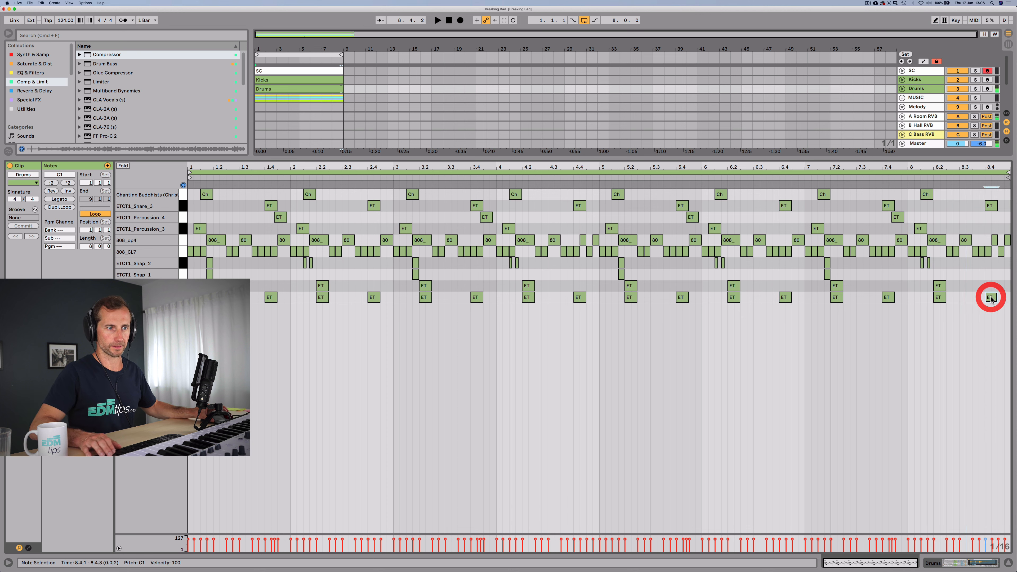
{"action": "left_click", "coordinate": [893, 180]}
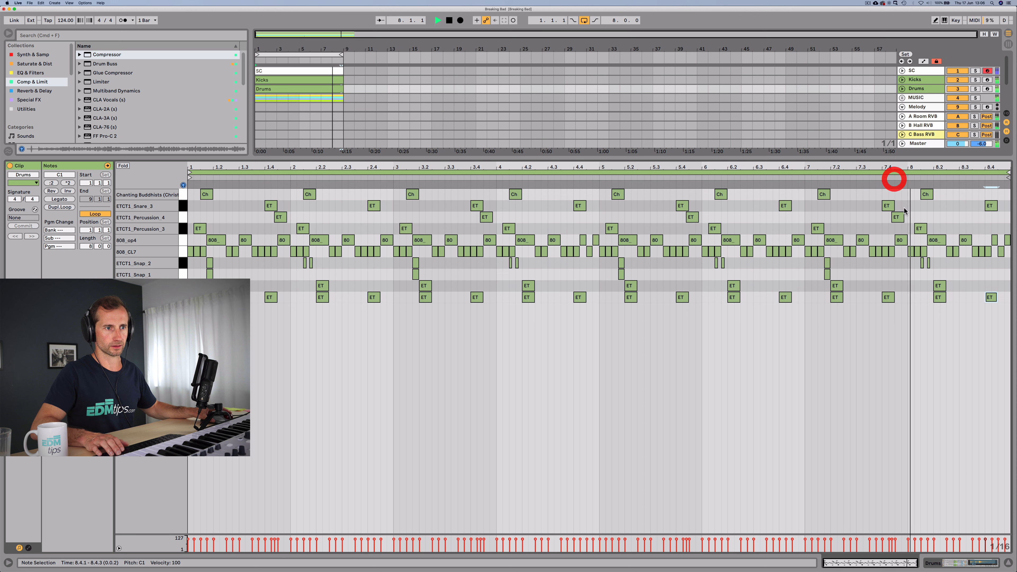
{"action": "key", "text": "space"}
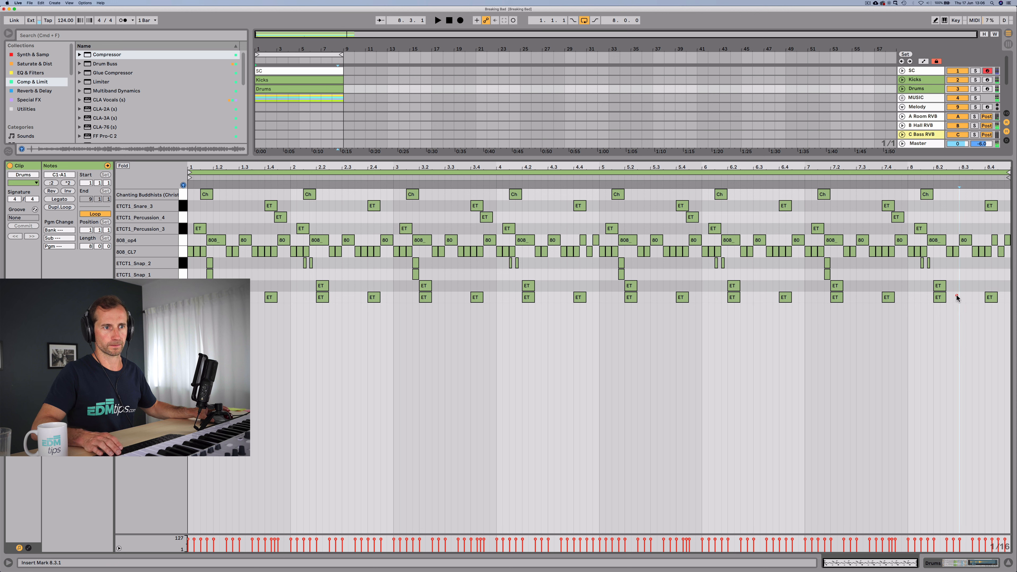
{"action": "double_click", "coordinate": [956, 297]}
{"action": "double_click", "coordinate": [969, 297]}
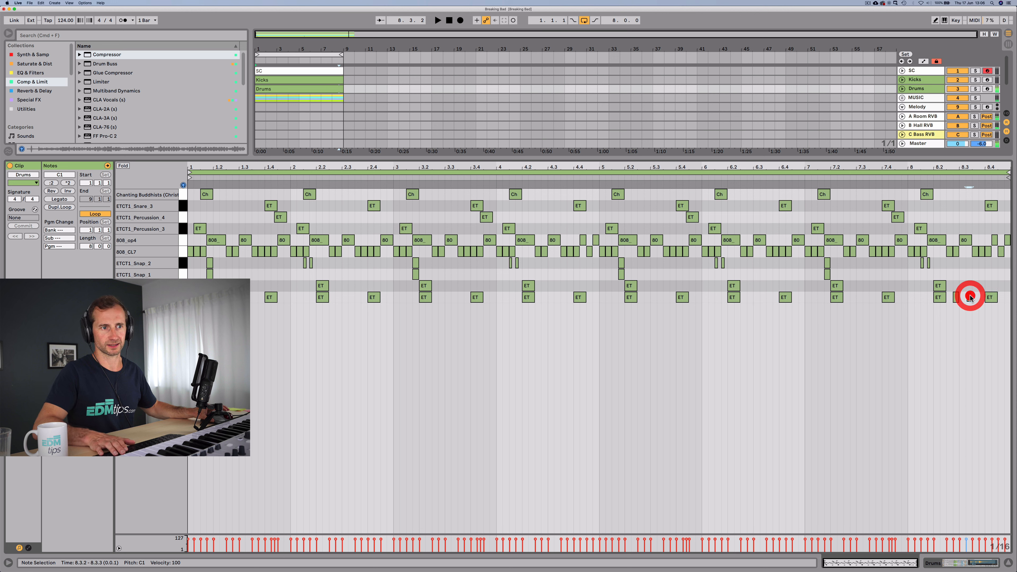
{"action": "left_click", "coordinate": [797, 178]}
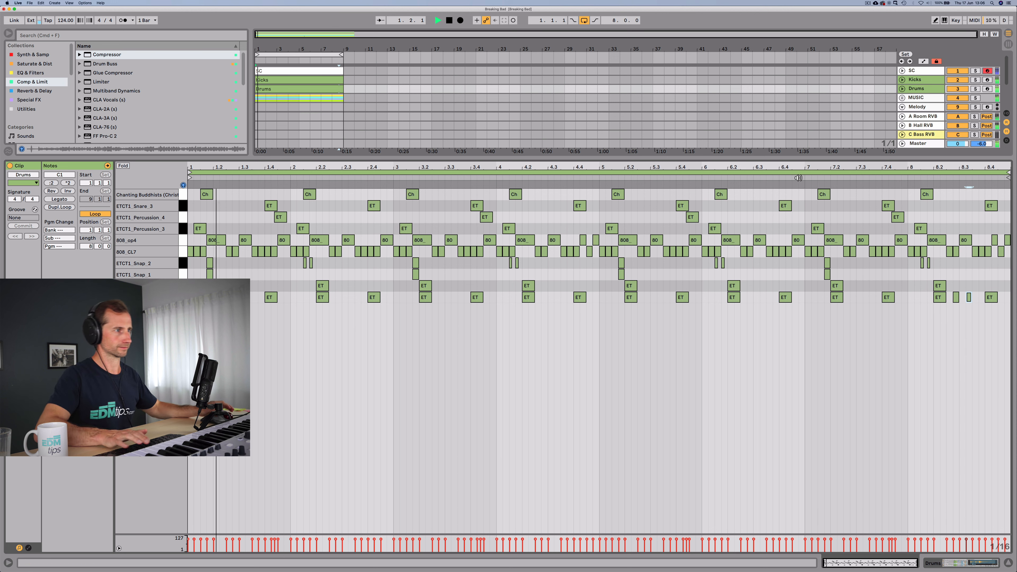
Return to the Drums track's device view, stop playback and save the set
{"action": "key", "text": "shift+Tab"}
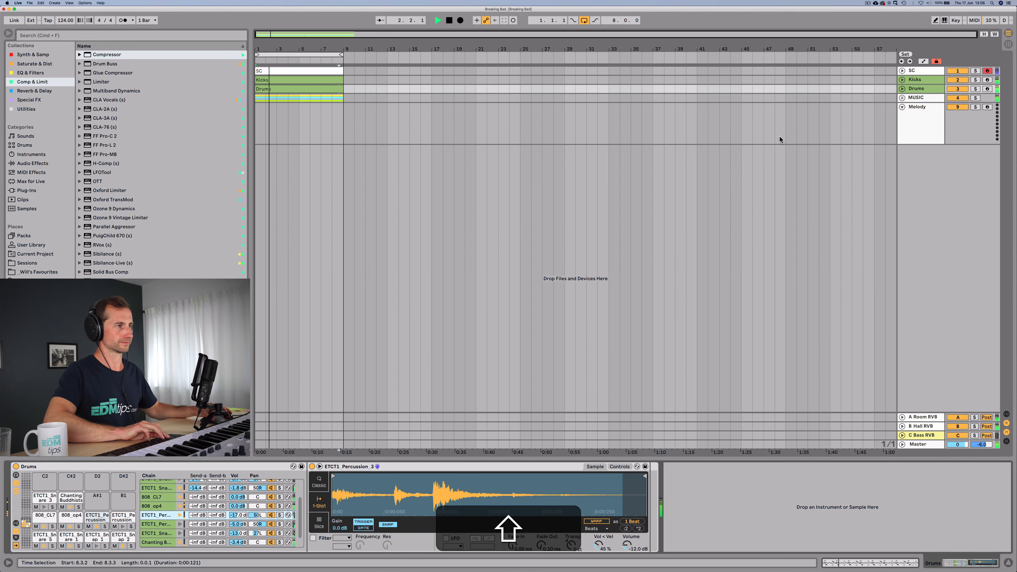
{"action": "key", "text": "space"}
{"action": "key", "text": "cmd+s"}
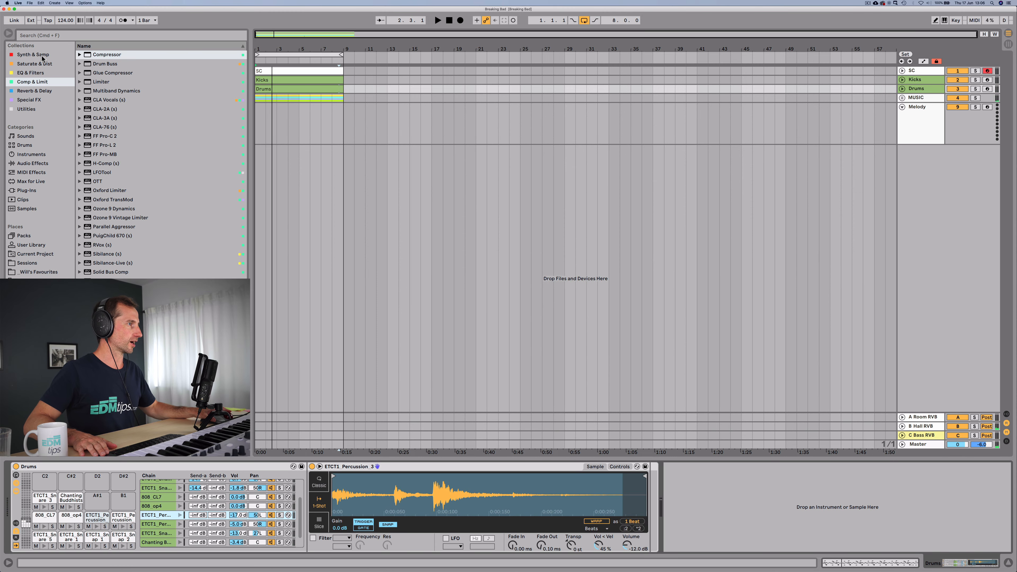
Load the Analog synth onto the Melody track and set the track volume to -5.3 dB
{"action": "left_click", "coordinate": [42, 56]}
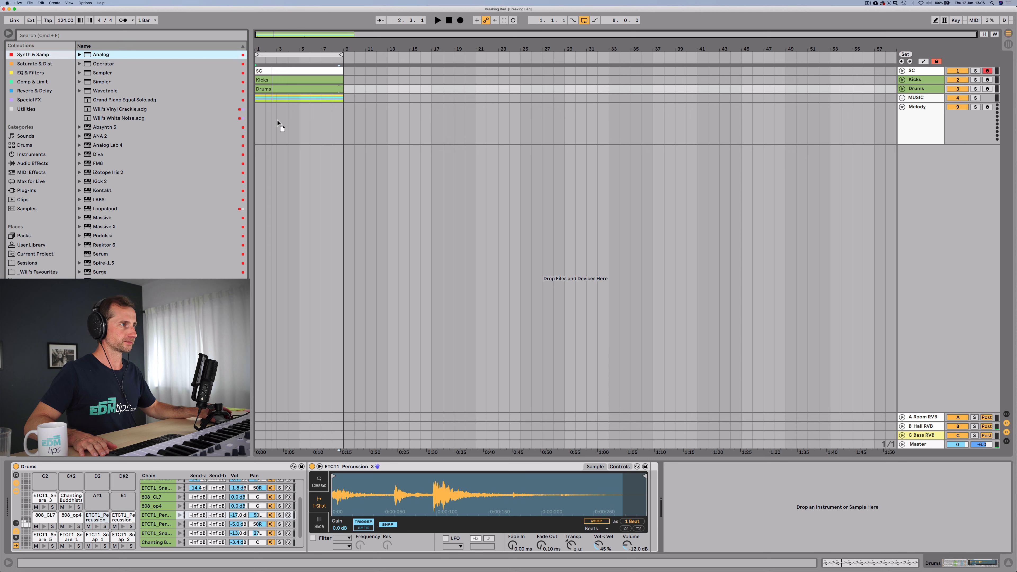
{"action": "left_click_drag", "start_coordinate": [278, 121], "coordinate": [277, 121]}
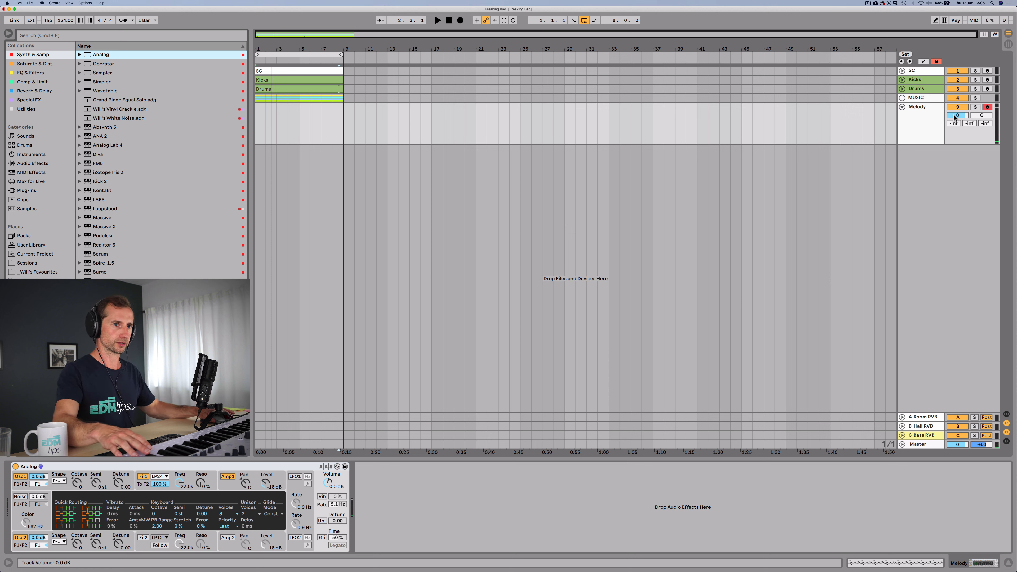
{"action": "left_click_drag", "start_coordinate": [954, 116], "coordinate": [954, 124]}
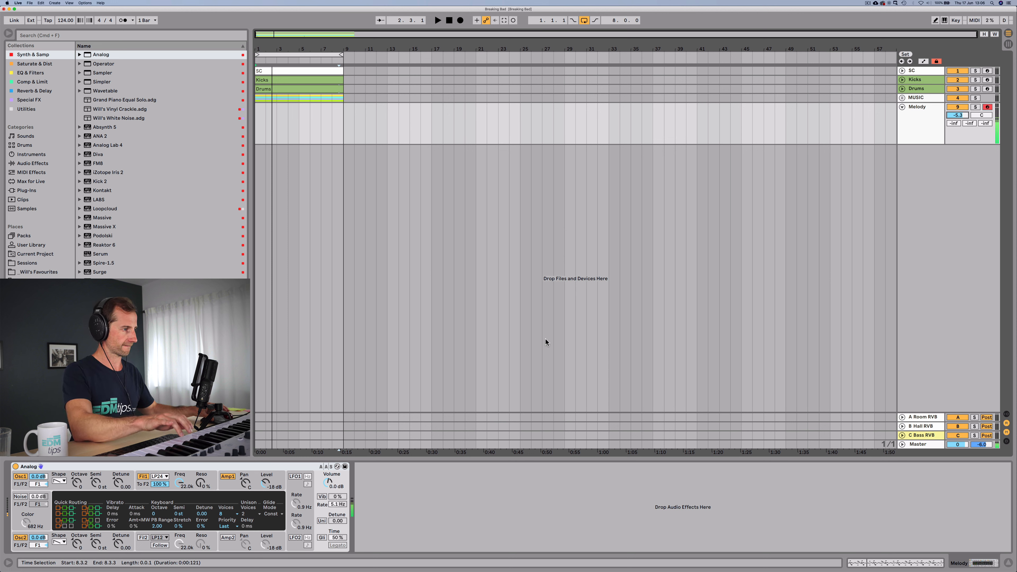
Switch Analog's oscillator 1 to a rectangular wave and detune oscillator 2 to -0.09
{"action": "left_click", "coordinate": [60, 481]}
{"action": "left_click", "coordinate": [57, 504]}
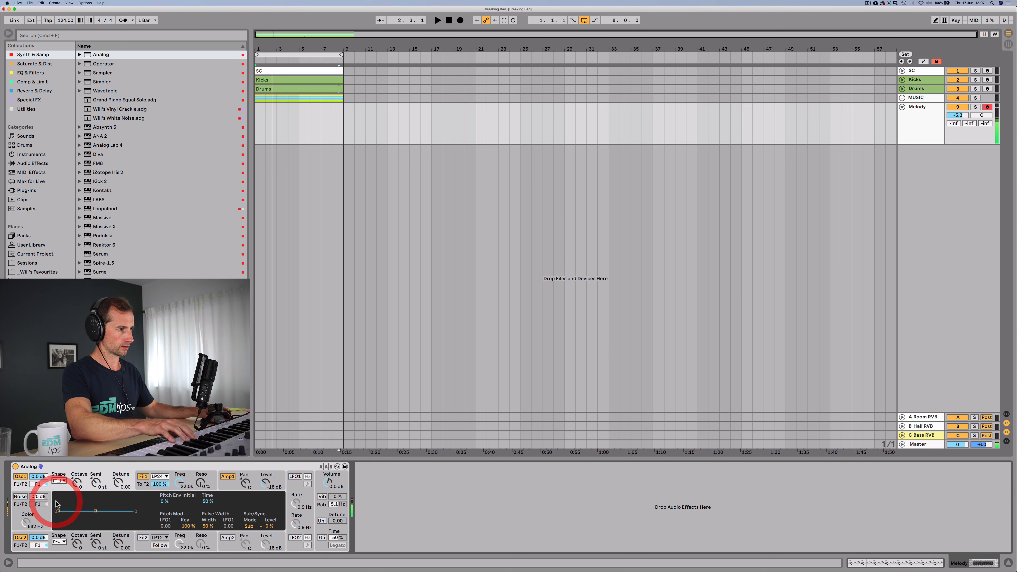
{"action": "left_click", "coordinate": [59, 542]}
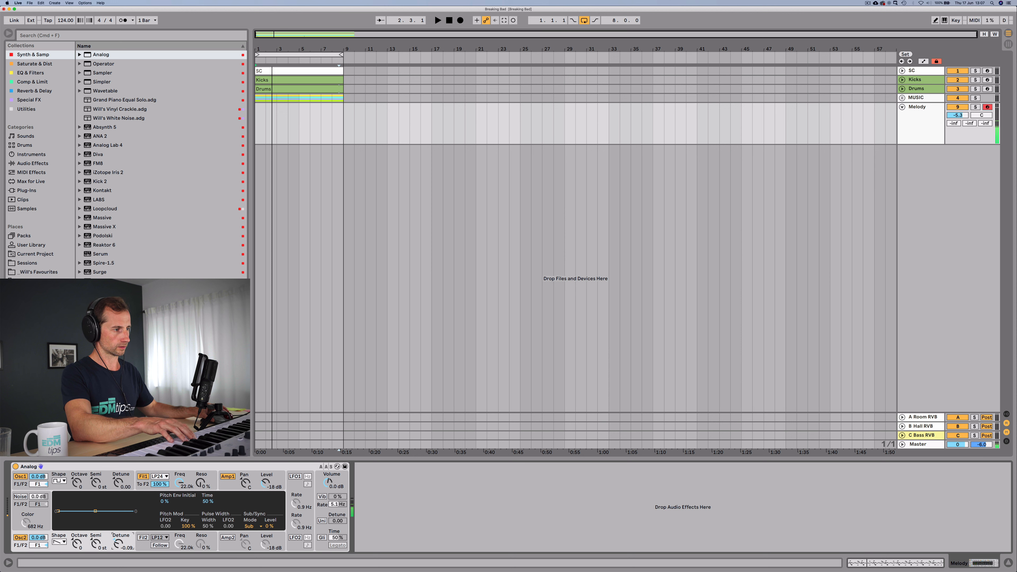
Set Analog's Amp1 envelope sustain to 0.00, adjust its release, and turn on unison with a detune of 14.06
{"action": "left_click", "coordinate": [235, 486]}
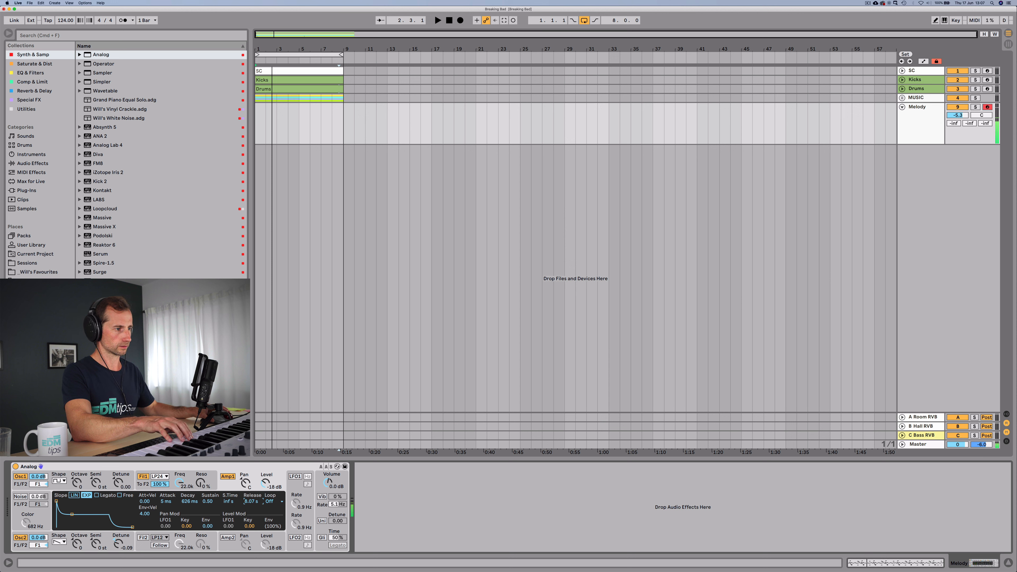
{"action": "left_click_drag", "start_coordinate": [218, 501], "coordinate": [218, 532]}
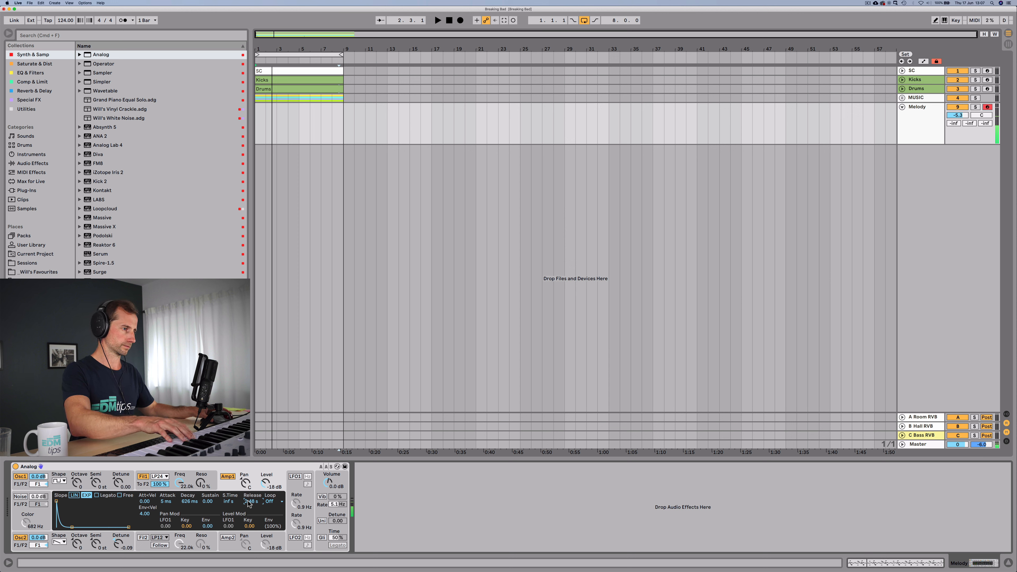
{"action": "left_click", "coordinate": [320, 521]}
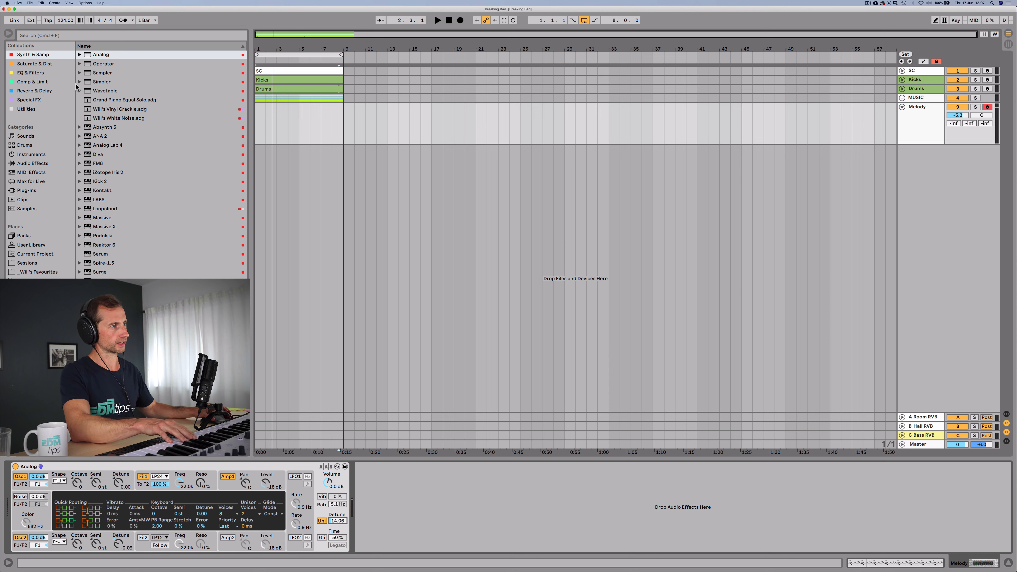
Add a Delay after Analog on the Melody track with Ping Pong on, Dry/Wet at 100% and both channels switched to Time mode
{"action": "left_click", "coordinate": [29, 101]}
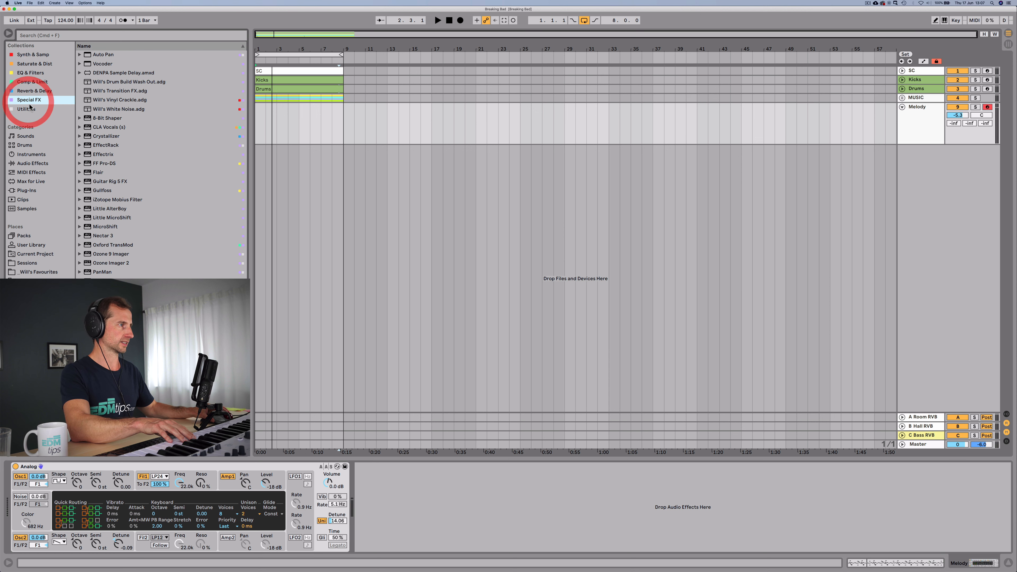
{"action": "left_click", "coordinate": [31, 92]}
{"action": "left_click_drag", "start_coordinate": [99, 55], "coordinate": [416, 493]}
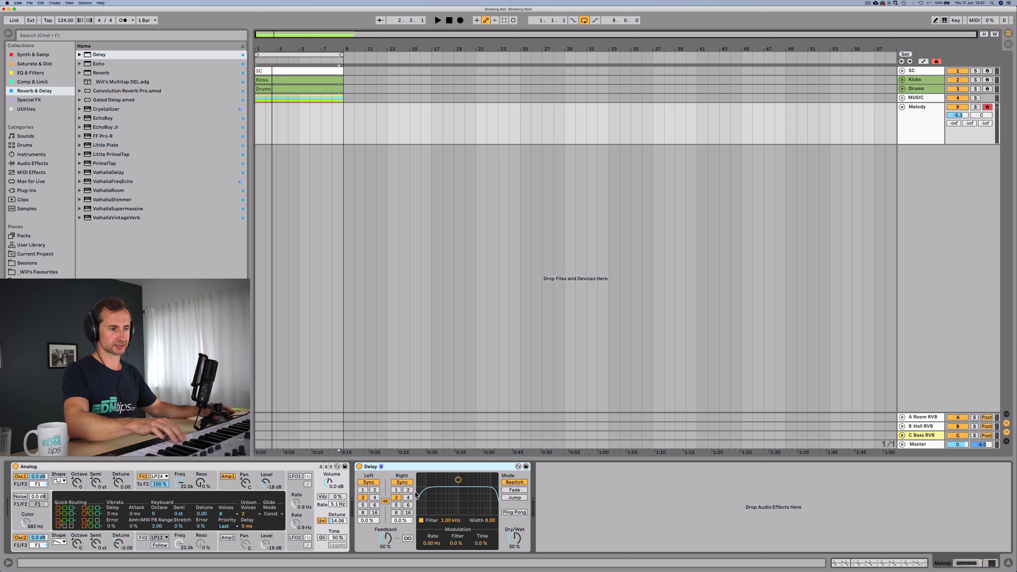
{"action": "left_click_drag", "start_coordinate": [516, 540], "coordinate": [515, 540]}
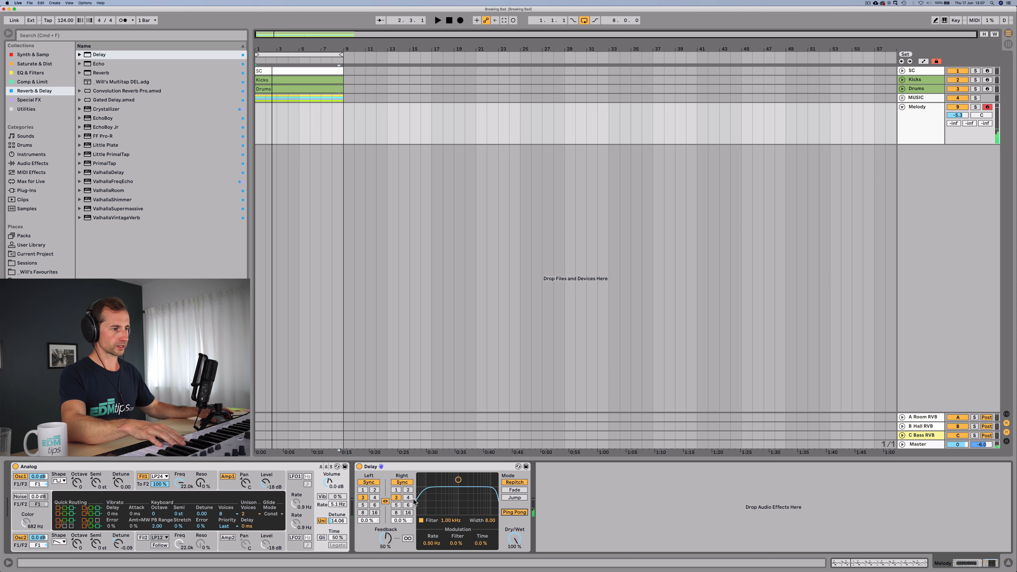
{"action": "left_click", "coordinate": [398, 483]}
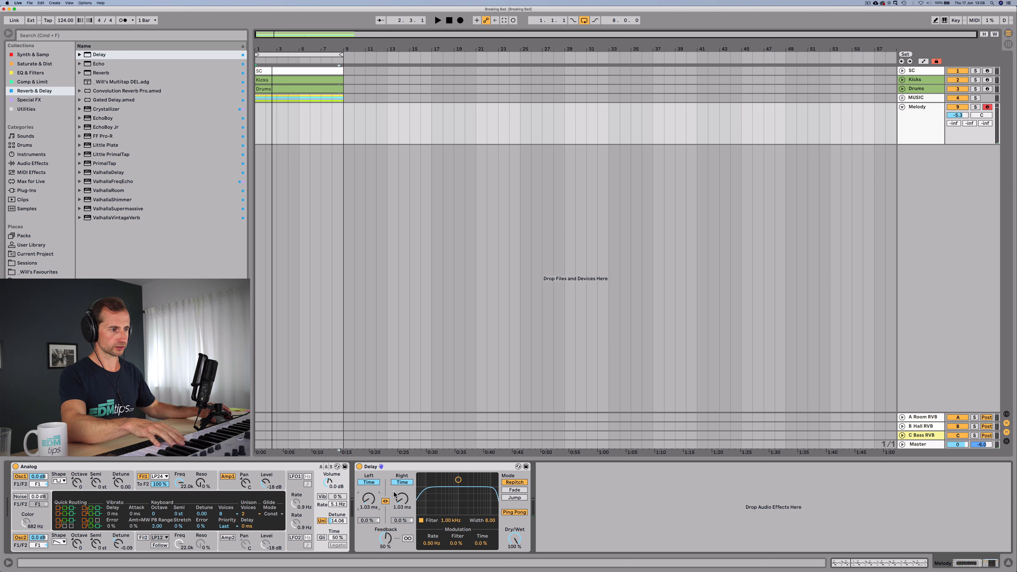
Unlink the Delay's channels, set its right time to 21.6 ms and feedback to 0%, and compare the sound with it bypassed
{"action": "left_click", "coordinate": [385, 501]}
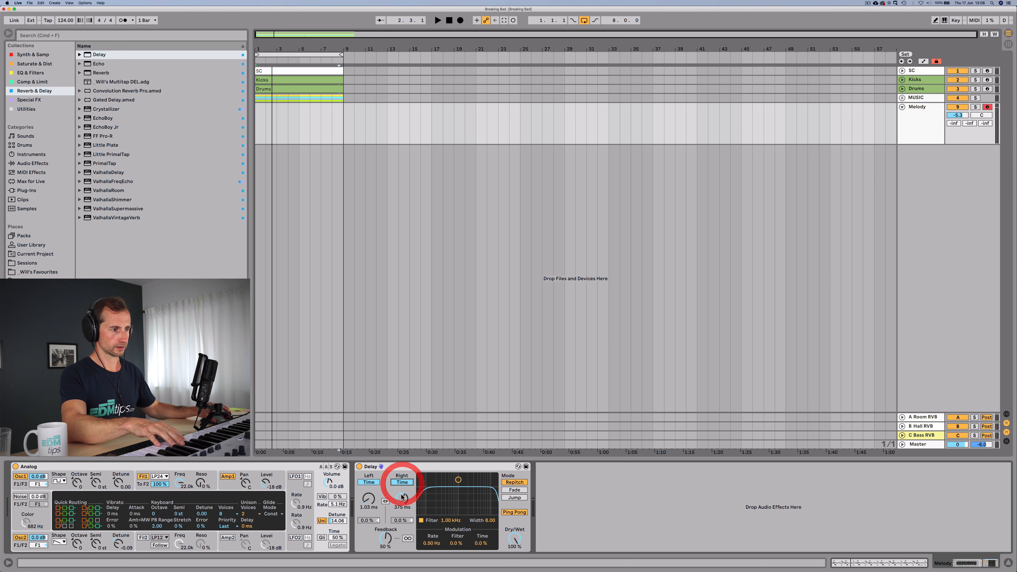
{"action": "left_click_drag", "start_coordinate": [402, 498], "coordinate": [402, 486]}
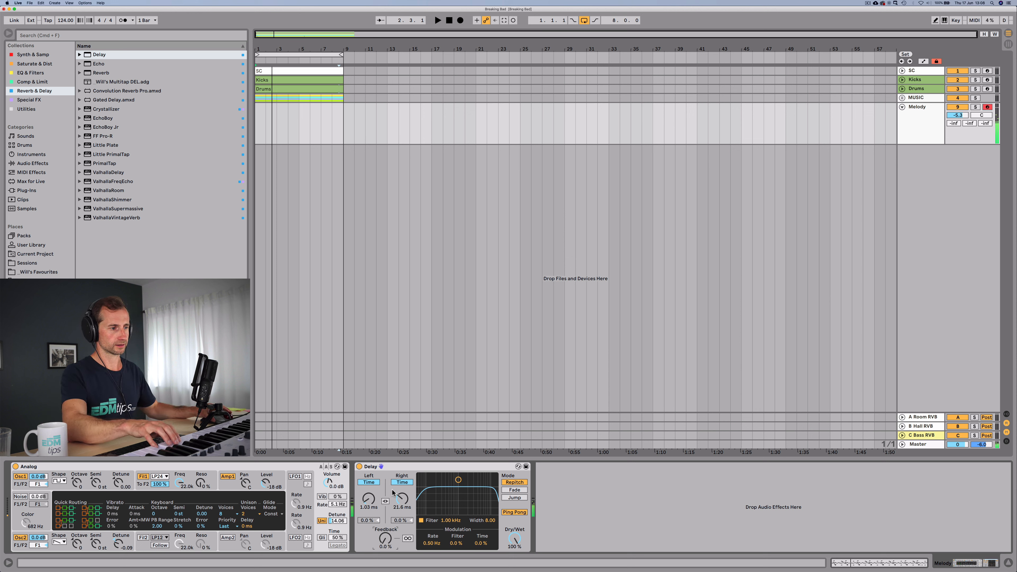
{"action": "left_click", "coordinate": [359, 467]}
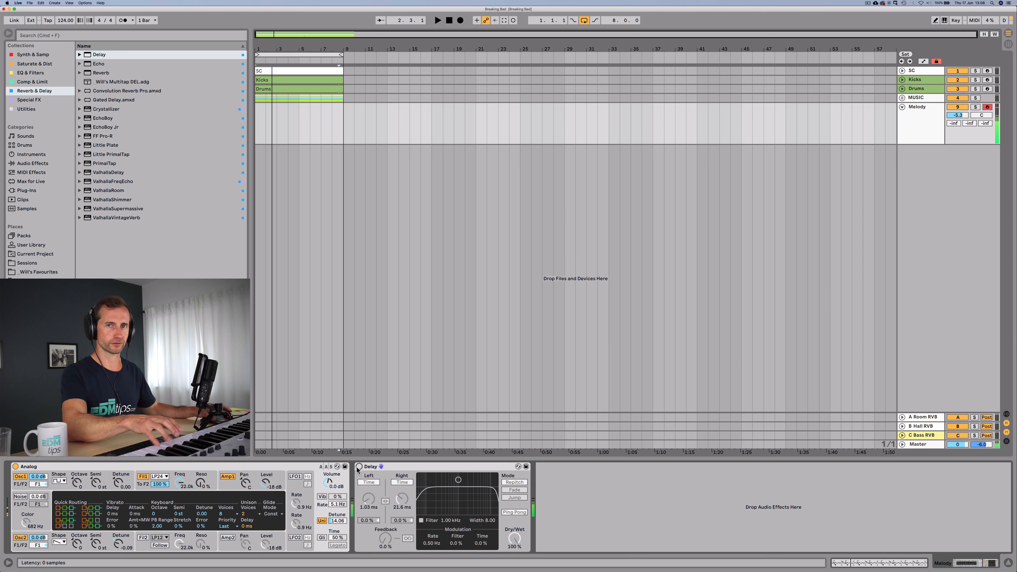
{"action": "left_click", "coordinate": [359, 466]}
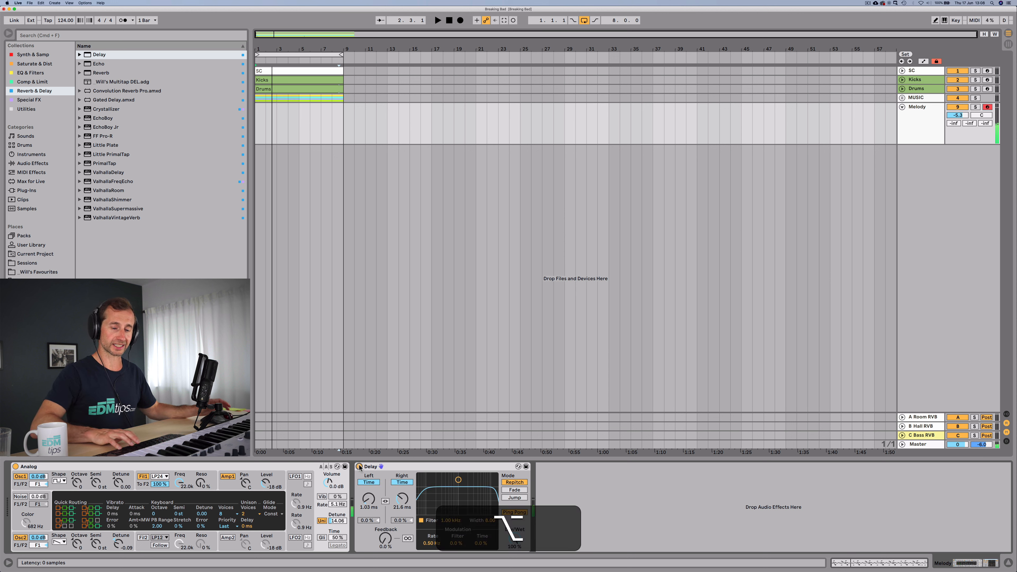
{"action": "key", "text": "alt+m"}
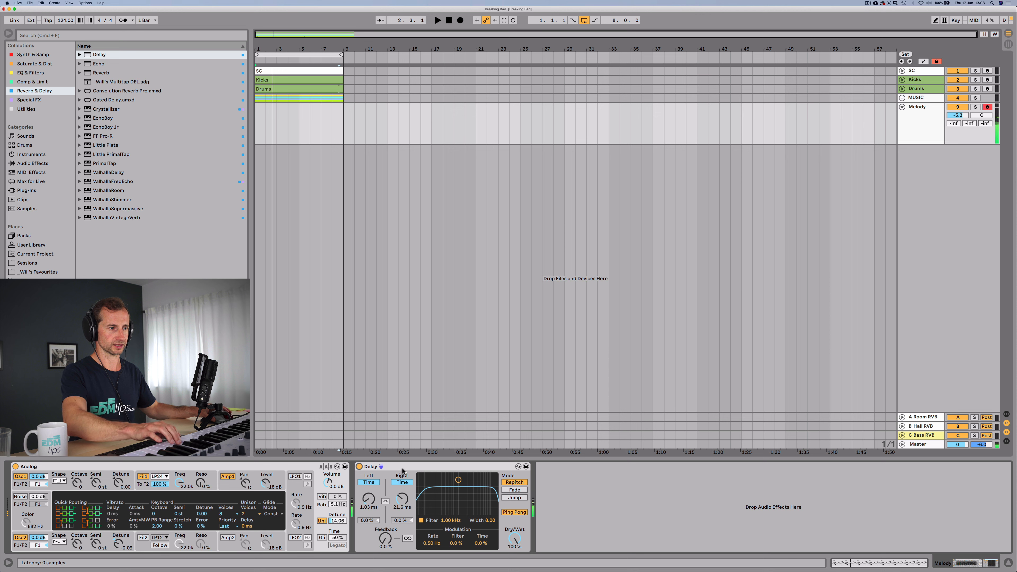
Add an EQ Eight after the Delay and set the Melody track's send to B Hall RVB to -11.2 dB
{"action": "left_click", "coordinate": [28, 72]}
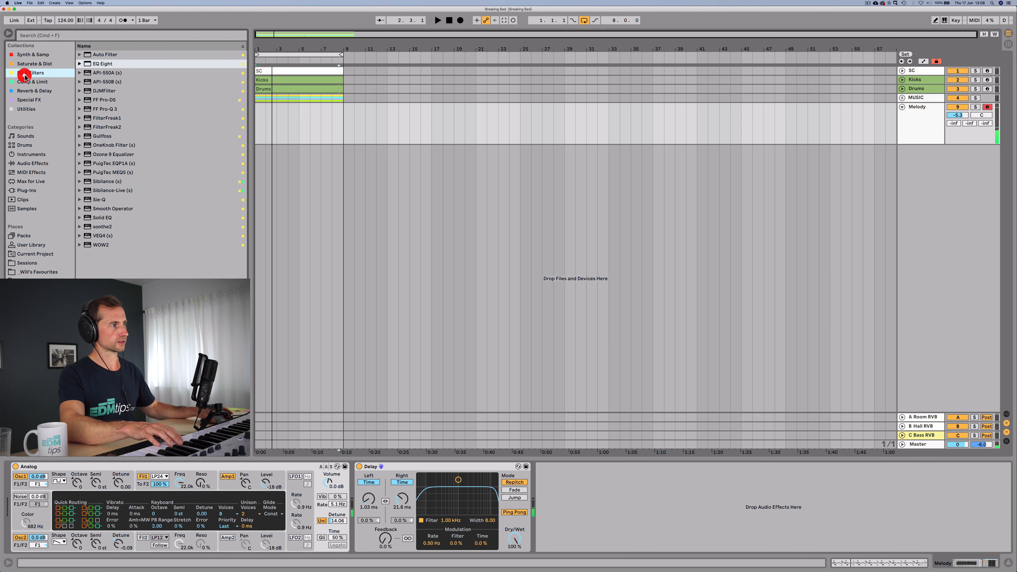
{"action": "left_click_drag", "start_coordinate": [102, 63], "coordinate": [620, 509]}
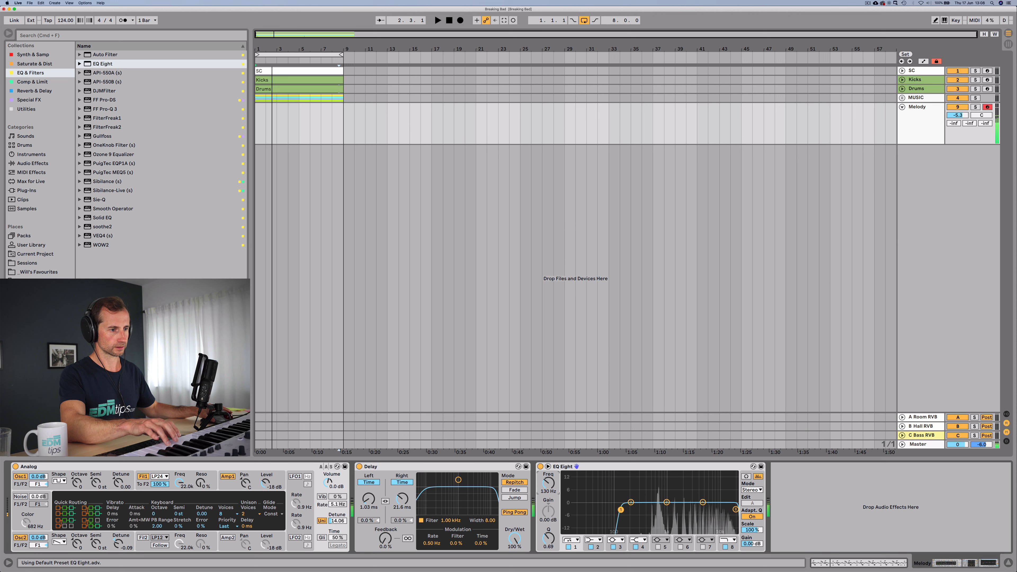
{"action": "left_click_drag", "start_coordinate": [967, 124], "coordinate": [967, 89]}
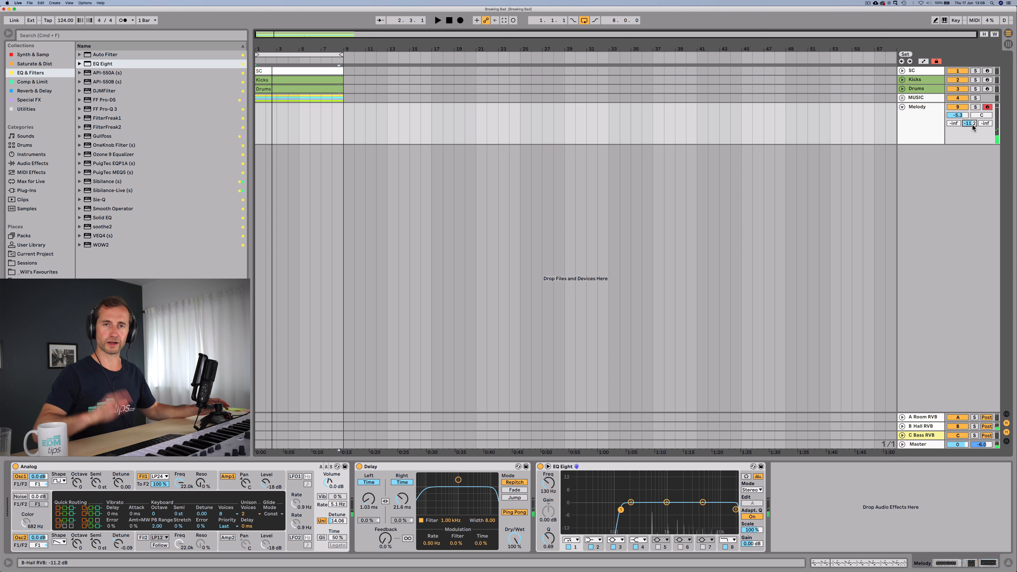
Lower the Melody track volume to -7.4 dB and try out the melody over the playing loop
{"action": "key", "text": "alt+m"}
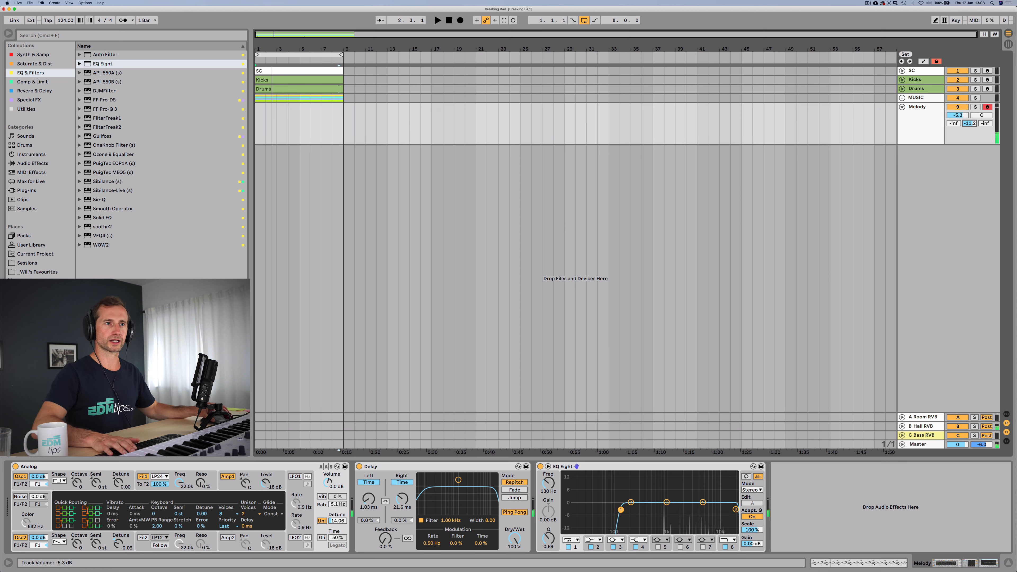
{"action": "left_click_drag", "start_coordinate": [955, 115], "coordinate": [955, 122]}
{"action": "left_click", "coordinate": [449, 20]}
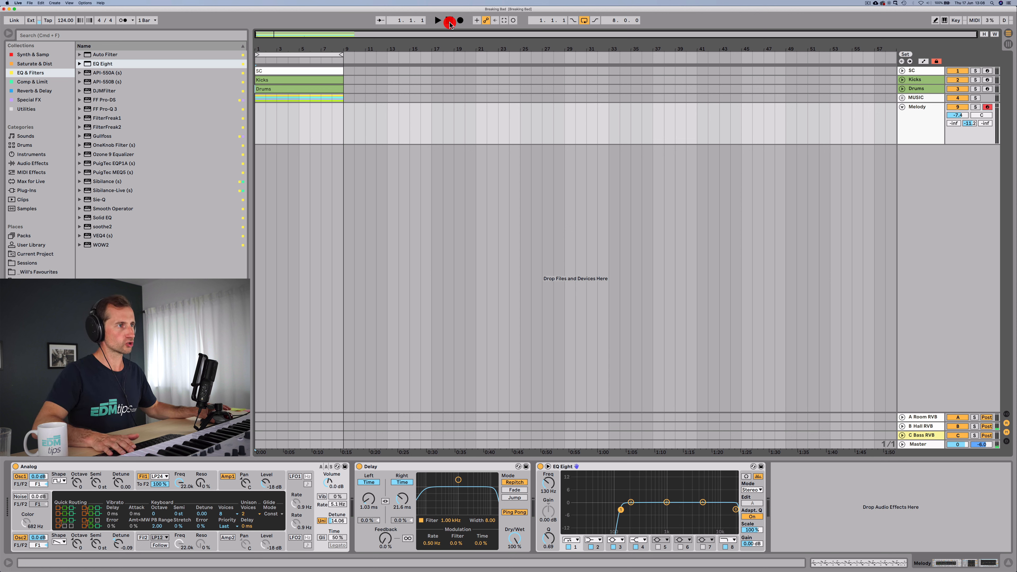
{"action": "left_click", "coordinate": [438, 20]}
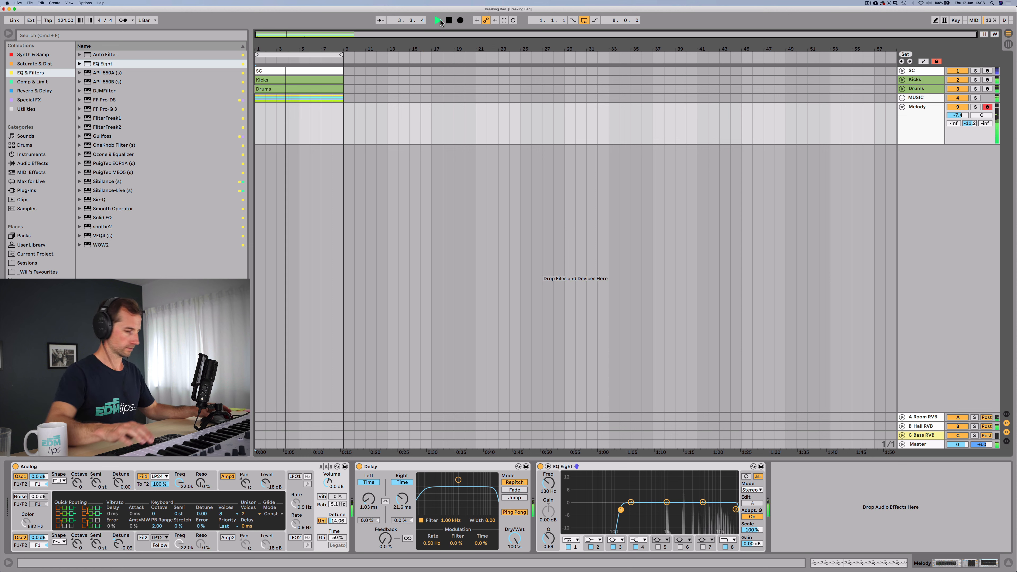
{"action": "key", "text": "space"}
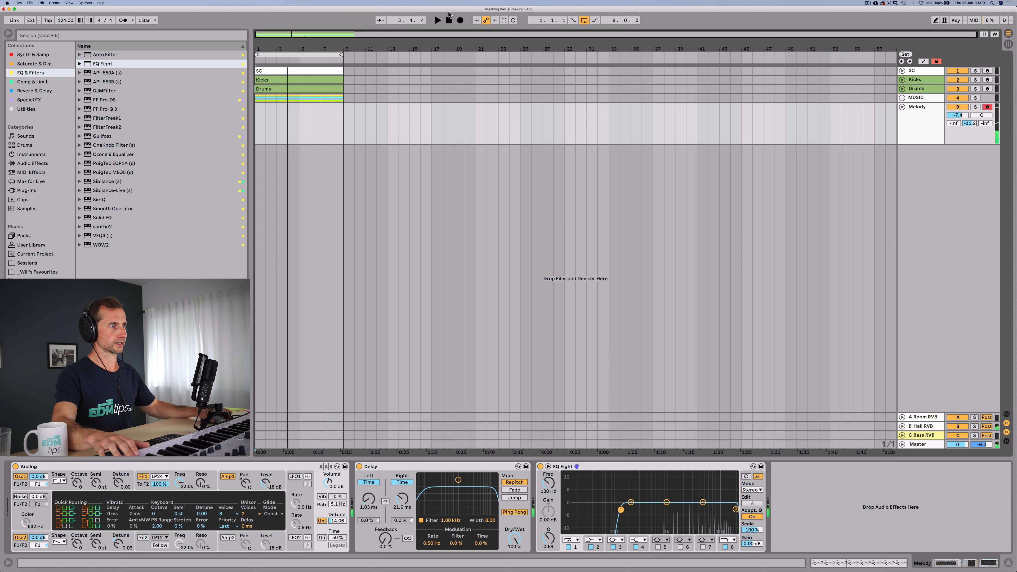
{"action": "left_click", "coordinate": [448, 20]}
{"action": "left_click", "coordinate": [439, 20]}
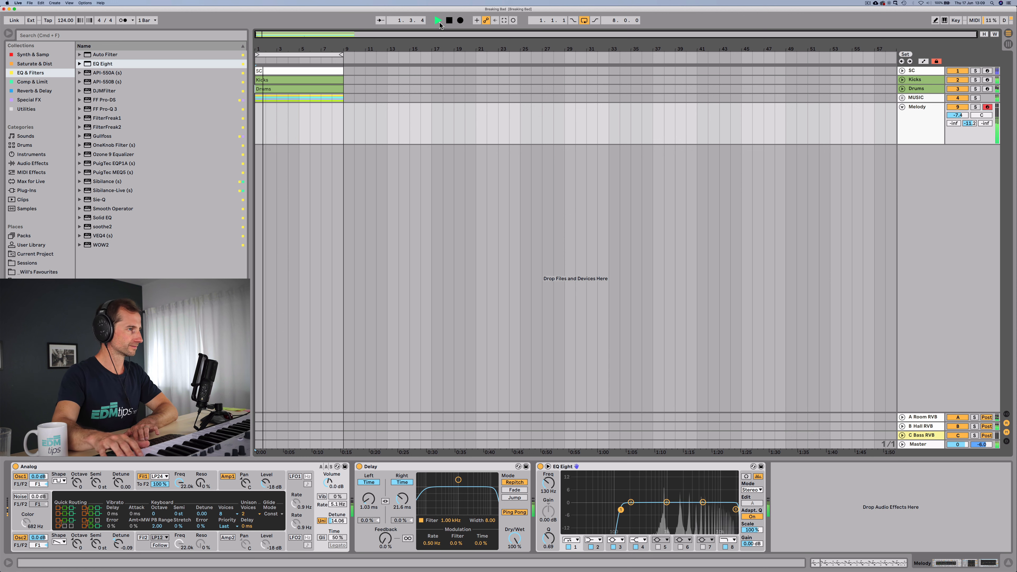
{"action": "key", "text": "space"}
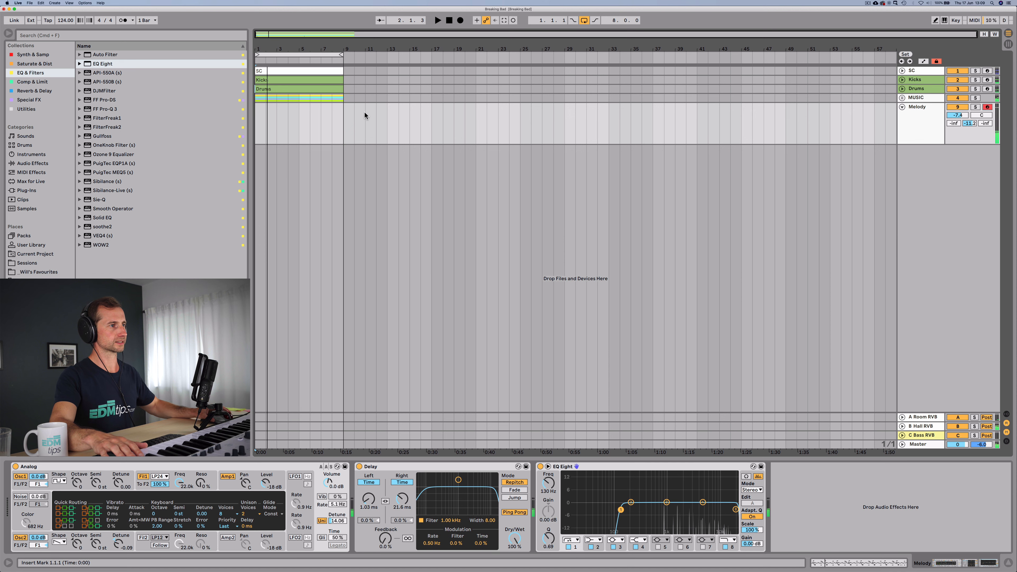
Create an empty eight-bar MIDI clip at the start of the Melody track and play it to find the melody's entry point
{"action": "left_click_drag", "start_coordinate": [344, 125], "coordinate": [253, 129]}
{"action": "key", "text": "super+shift+m"}
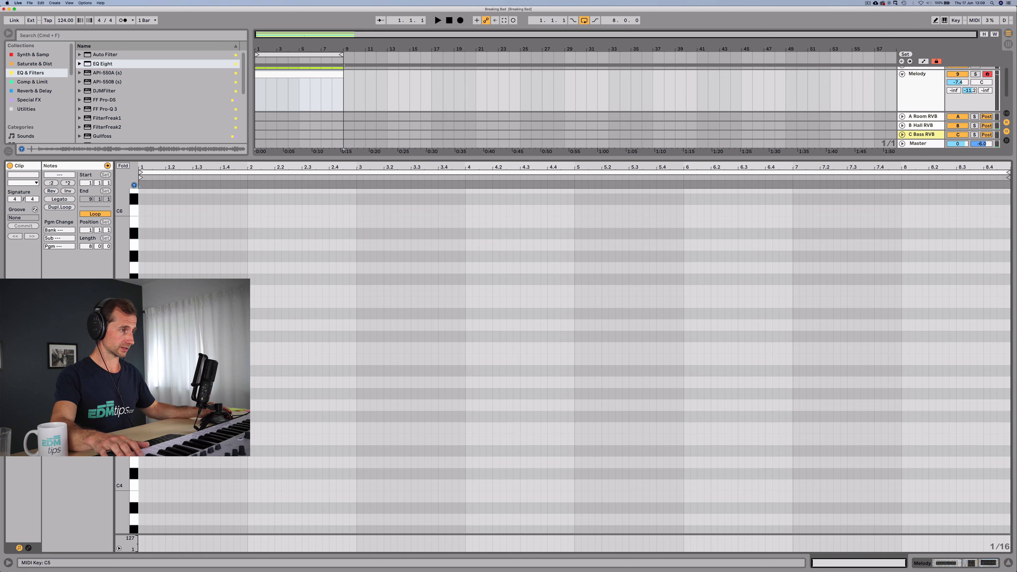
{"action": "key", "text": "space"}
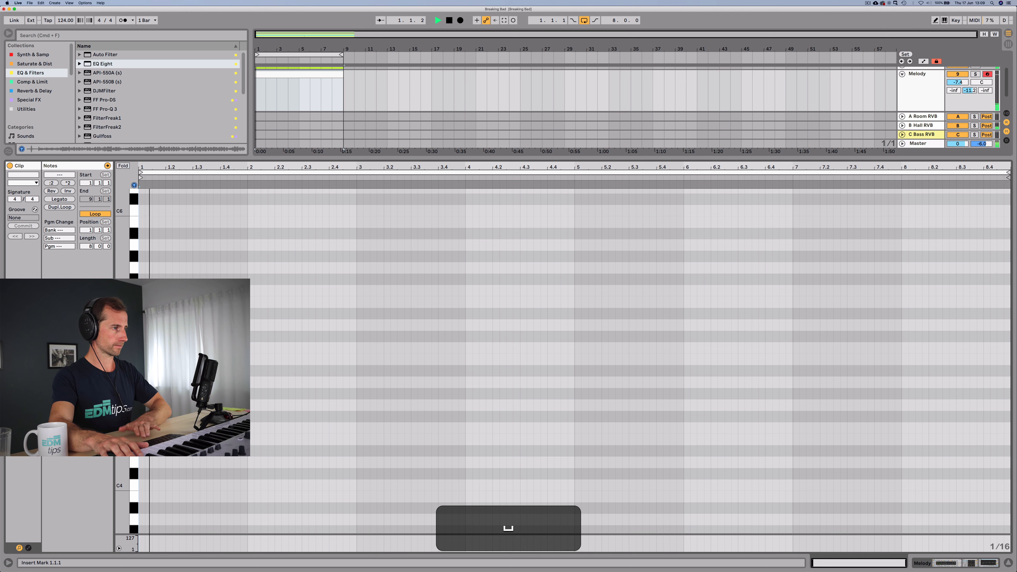
{"action": "key", "text": "space"}
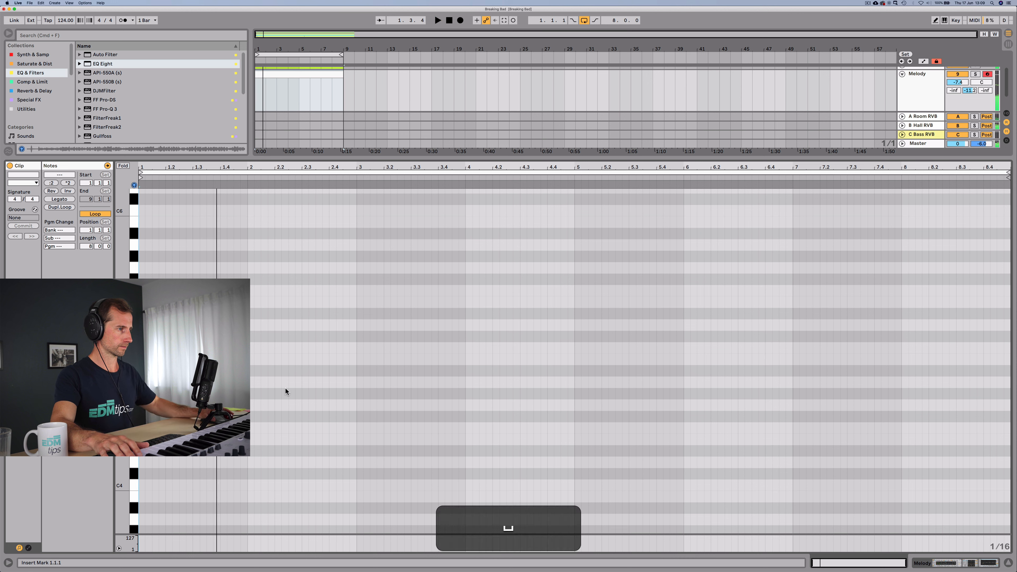
Draw three short notes in bar 1 of the Melody clip: A4 at 1.3.3, G5 at 1.4.1 and E5 at 1.4.3
{"action": "double_click", "coordinate": [209, 383]}
{"action": "left_click_drag", "start_coordinate": [209, 382], "coordinate": [208, 267]}
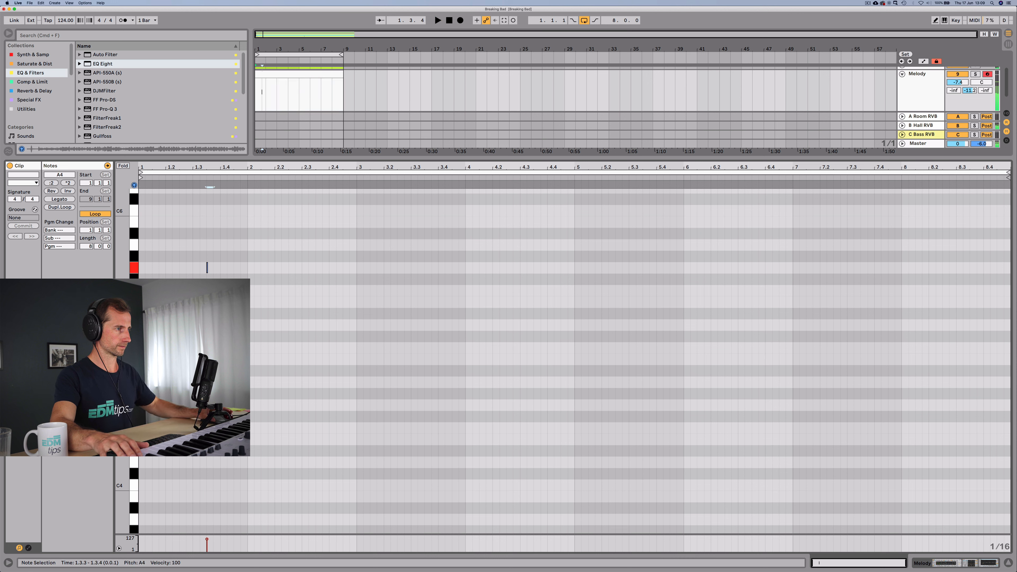
{"action": "double_click", "coordinate": [224, 267]}
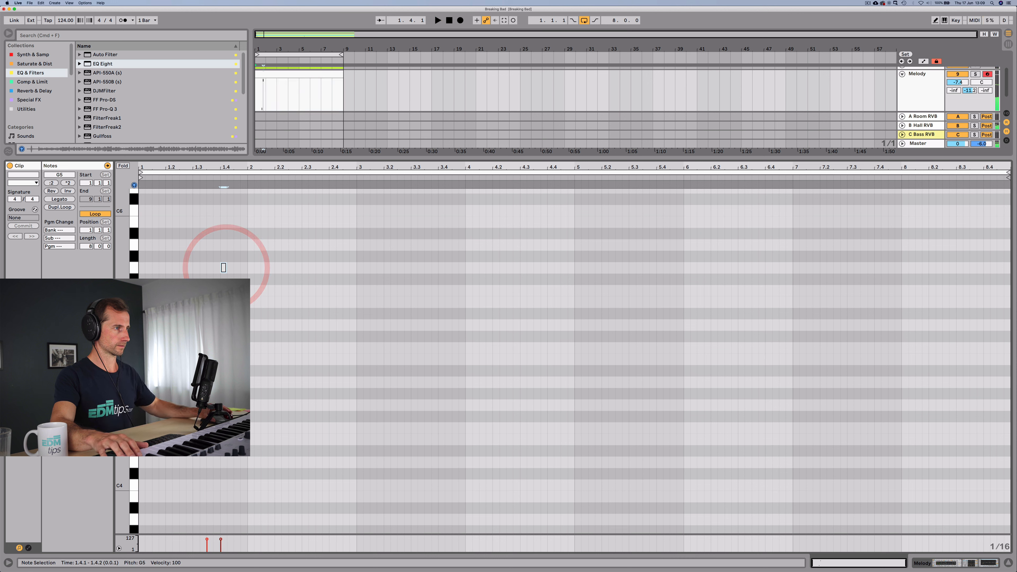
{"action": "double_click", "coordinate": [238, 313]}
{"action": "key", "text": "Up"}
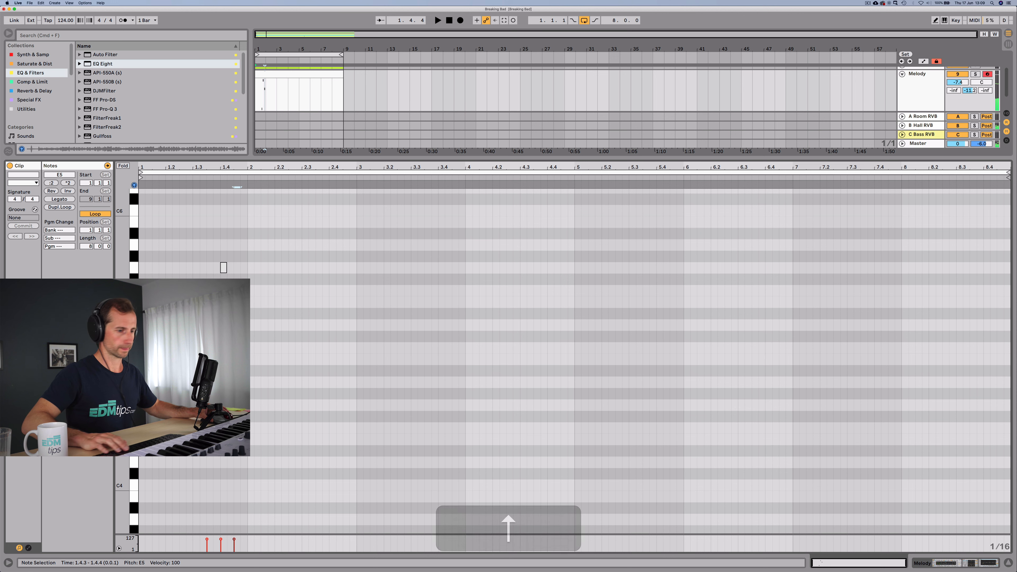
{"action": "key", "text": "p"}
Duplicate the bar 1 phrase into bar 2 and lower the copy's middle note to F5
{"action": "left_click_drag", "start_coordinate": [245, 394], "coordinate": [140, 243]}
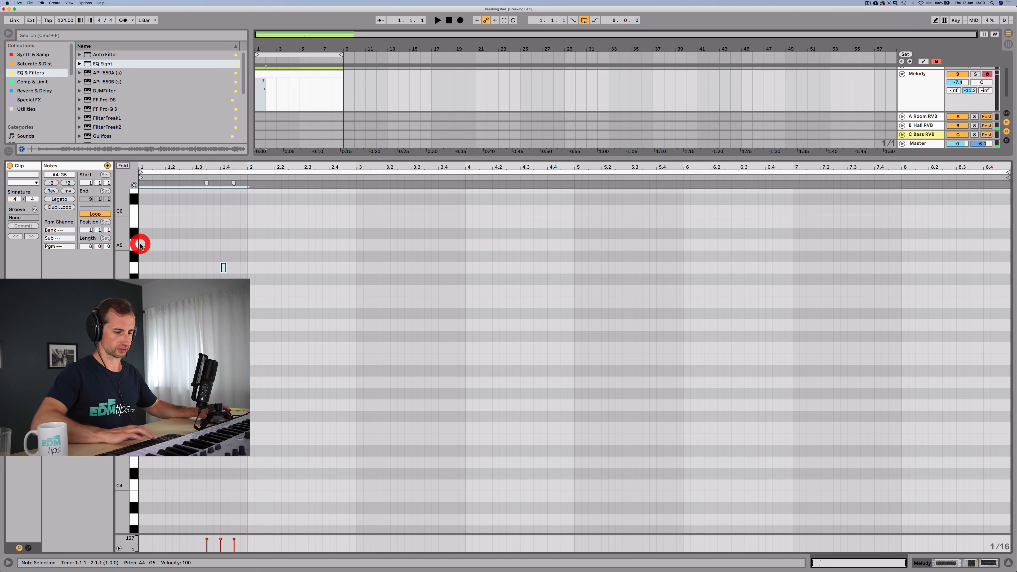
{"action": "key", "text": "super+d"}
{"action": "left_click", "coordinate": [311, 259]}
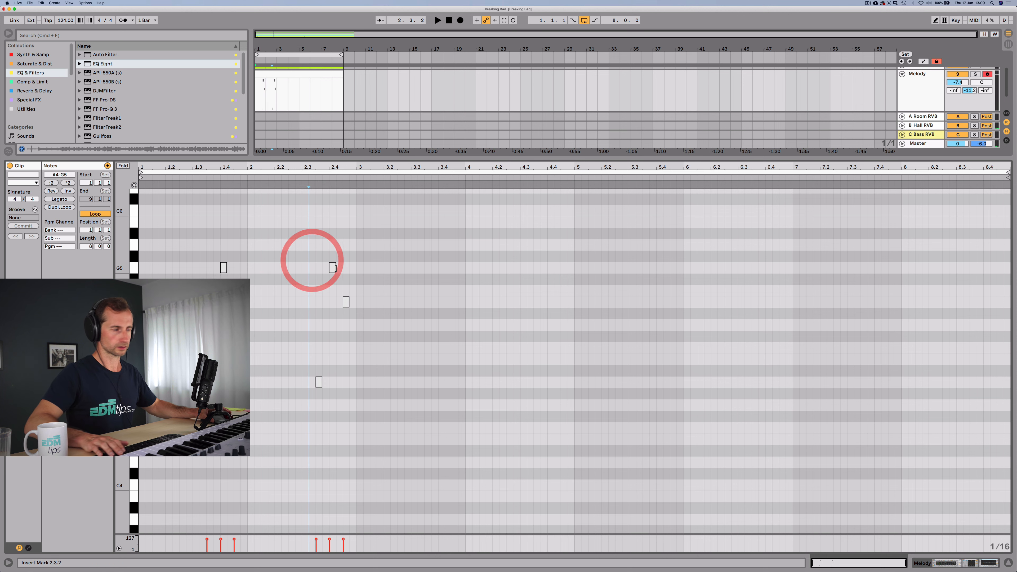
{"action": "key", "text": "p"}
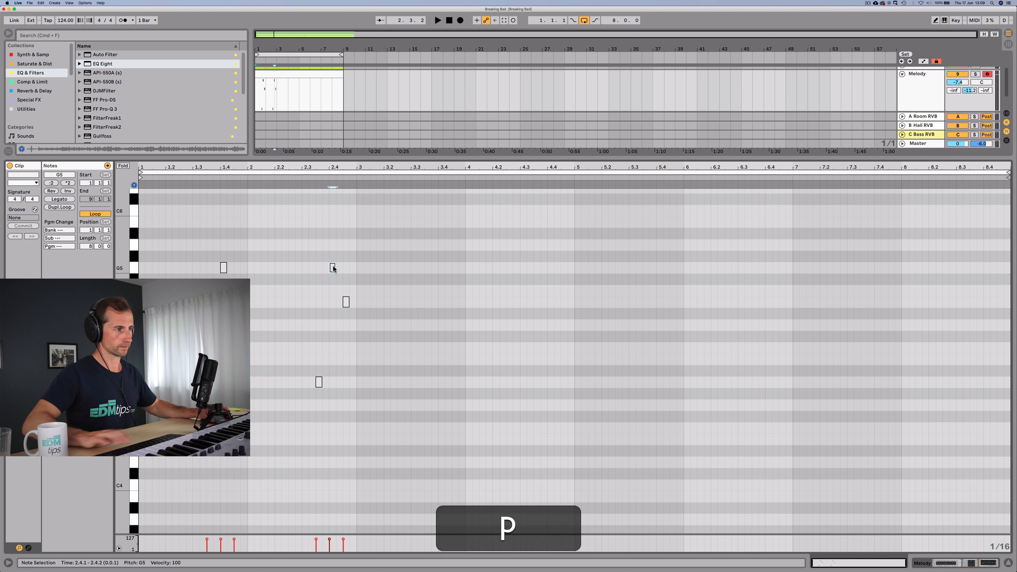
{"action": "left_click", "coordinate": [333, 268]}
{"action": "key", "text": "Down"}
{"action": "key", "text": "Down"}
{"action": "left_click", "coordinate": [346, 302]}
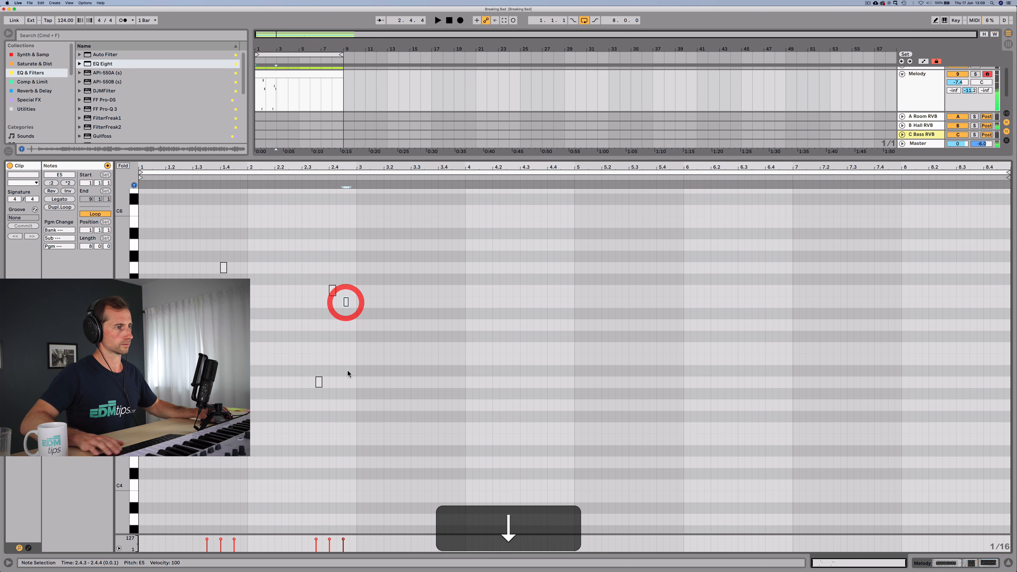
Move the copied three-note phrase one bar later so that it starts at 3.3.3
{"action": "left_click_drag", "start_coordinate": [352, 390], "coordinate": [252, 278]}
{"action": "key", "text": "Right"}
{"action": "key", "text": "Right"}
{"action": "key", "text": "Right"}
{"action": "key", "text": "Right"}
{"action": "key", "text": "Right"}
{"action": "key", "text": "Right"}
{"action": "key", "text": "Right"}
{"action": "key", "text": "Right"}
{"action": "key", "text": "Right"}
{"action": "key", "text": "Right"}
{"action": "key", "text": "Right"}
{"action": "key", "text": "Right"}
{"action": "key", "text": "Right"}
{"action": "key", "text": "Right"}
{"action": "key", "text": "Right"}
{"action": "key", "text": "Right"}
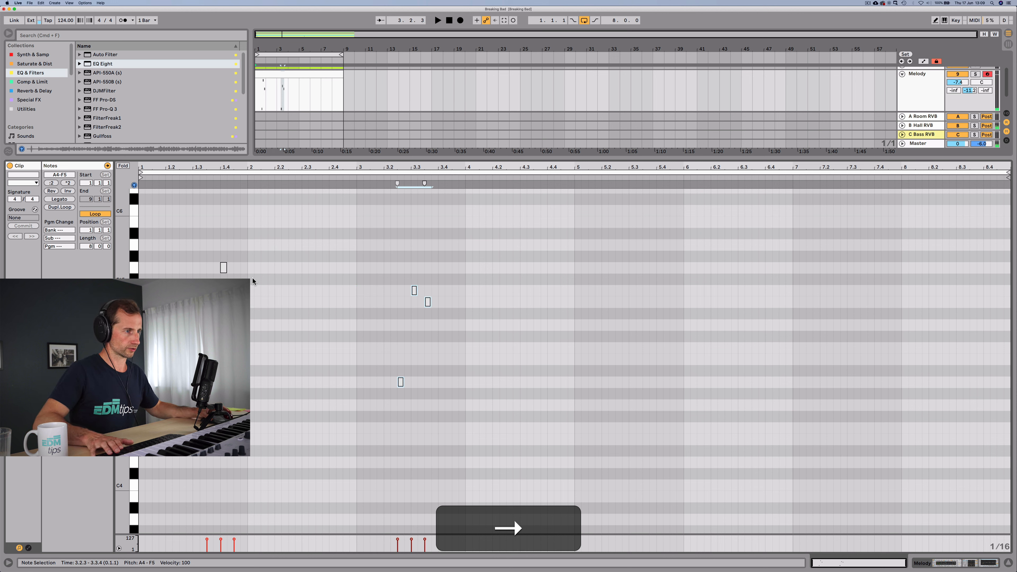
Play the loop and lower the Melody track volume to -8.1 dB
{"action": "key", "text": "space"}
{"action": "left_click", "coordinate": [481, 384]}
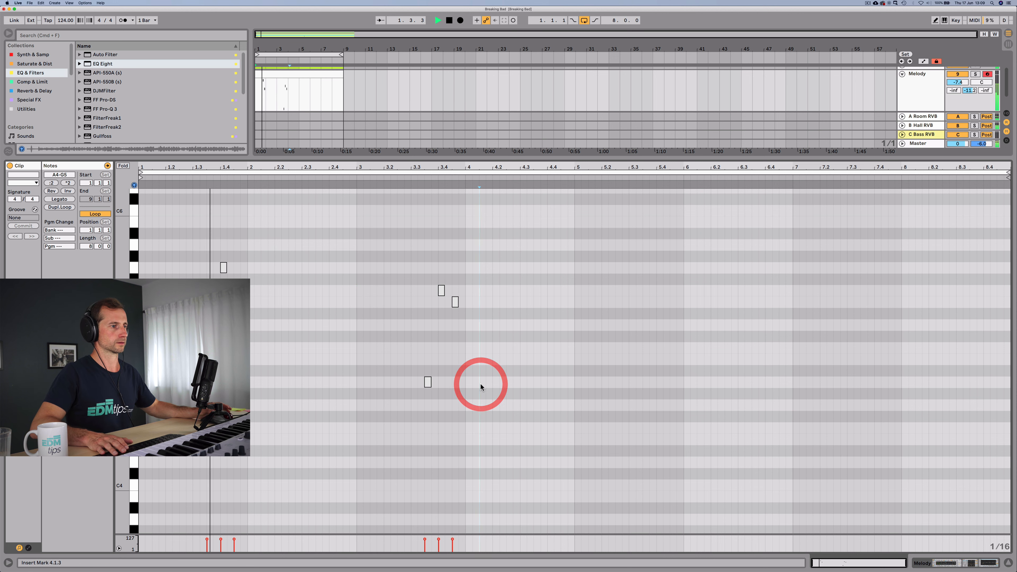
{"action": "left_click_drag", "start_coordinate": [962, 83], "coordinate": [961, 86]}
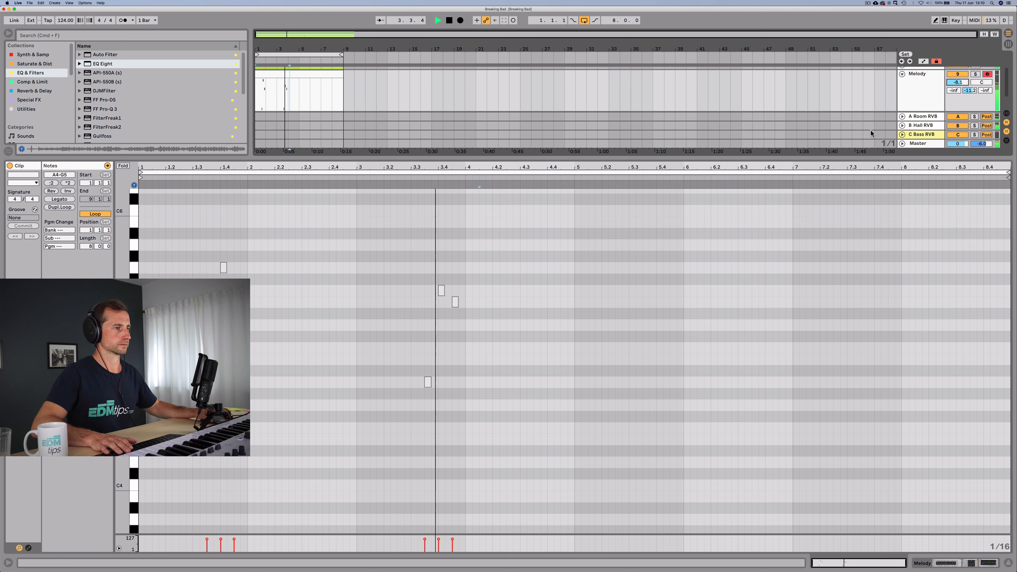
Duplicate the two phrases of bars 1 and 3 into bars 5 and 7, aligned to start at 5.3.3 and 7.3.3
{"action": "key", "text": "p"}
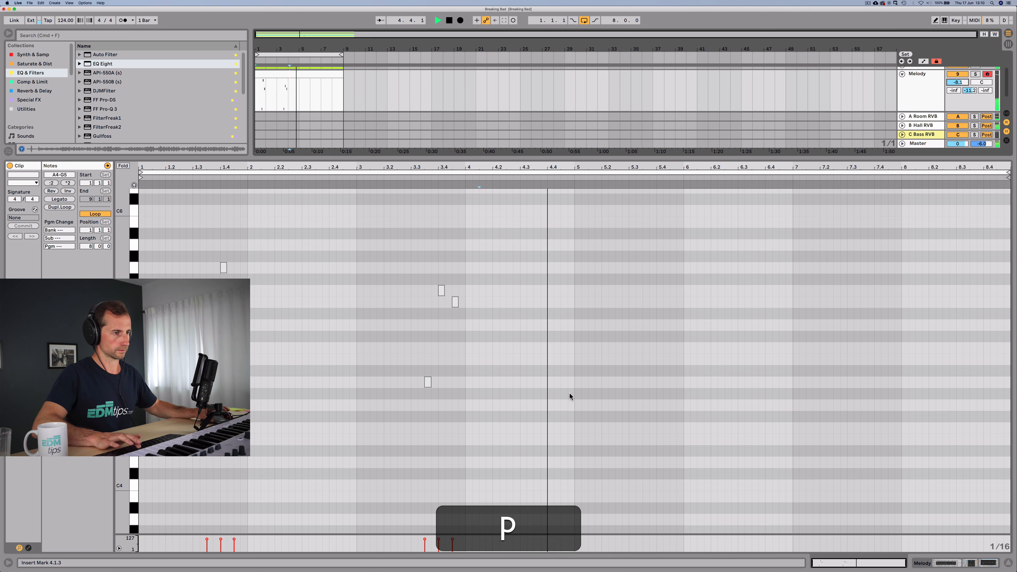
{"action": "left_click_drag", "start_coordinate": [570, 393], "coordinate": [142, 240]}
{"action": "key", "text": "super+d"}
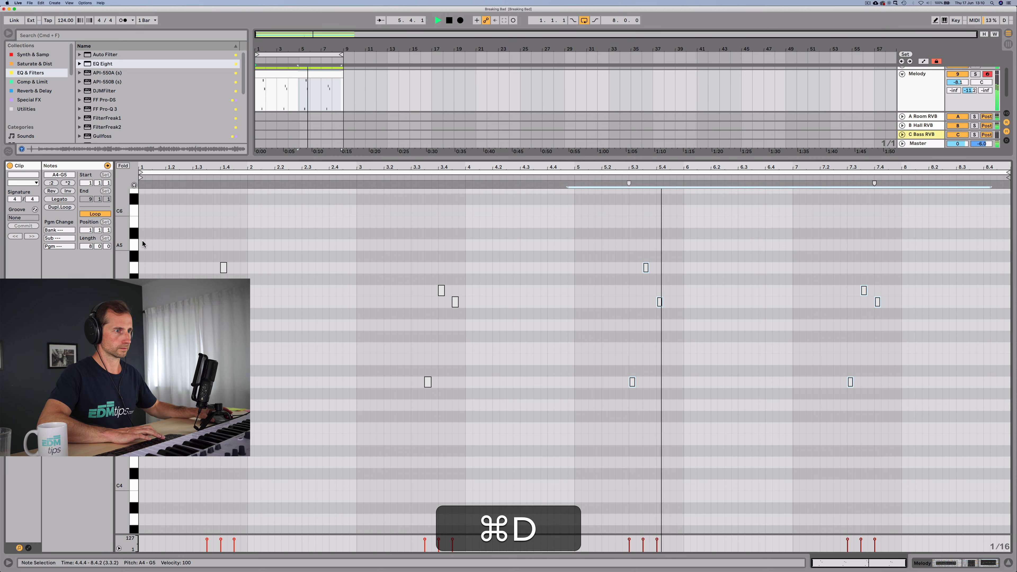
{"action": "key", "text": "Right"}
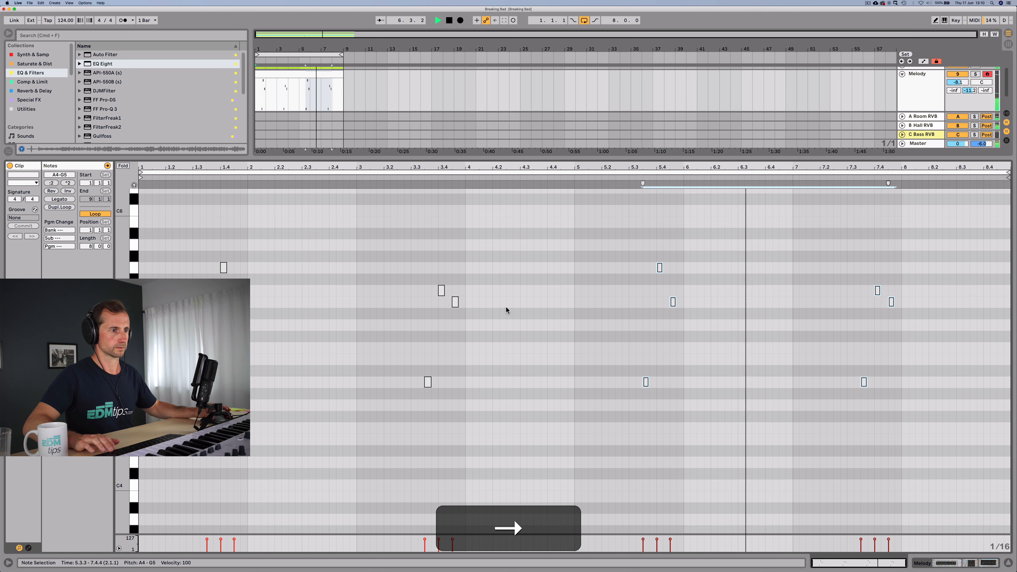
{"action": "left_click", "coordinate": [581, 303]}
{"action": "key", "text": "space"}
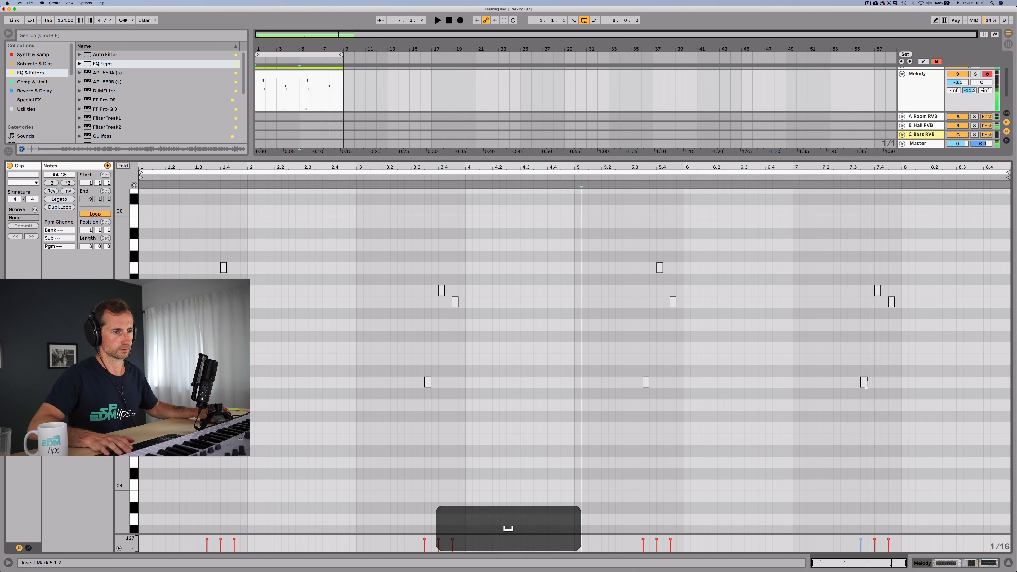
Change the bar 7 phrase to the descending notes C5, B4 and A4
{"action": "key", "text": "p"}
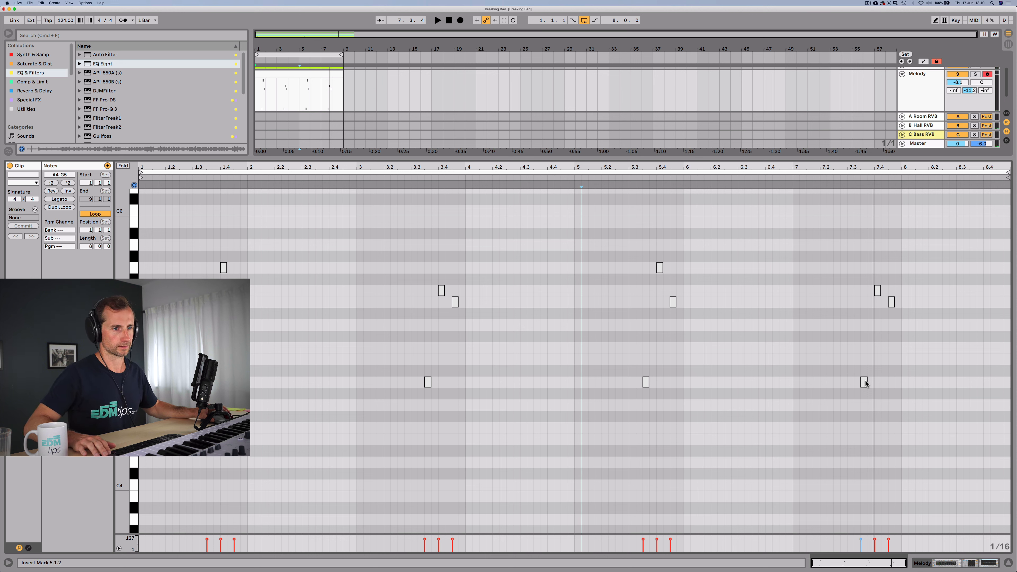
{"action": "left_click_drag", "start_coordinate": [863, 382], "coordinate": [865, 347]}
{"action": "left_click_drag", "start_coordinate": [876, 290], "coordinate": [879, 359]}
{"action": "left_click_drag", "start_coordinate": [890, 302], "coordinate": [889, 383]}
Play the melody around bar 7 to check the ending and return to the Melody track's device chain
{"action": "left_click", "coordinate": [787, 179]}
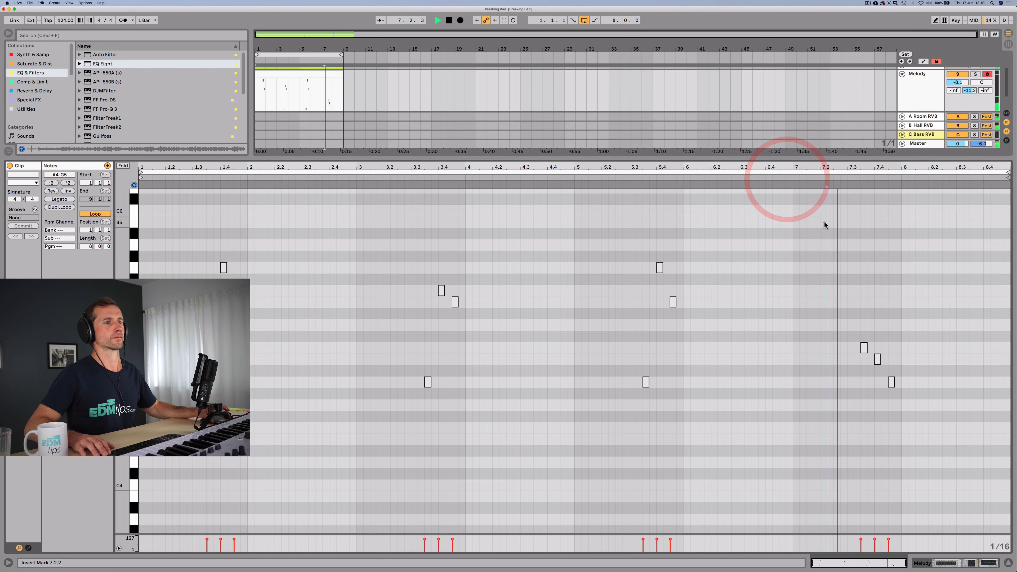
{"action": "left_click", "coordinate": [823, 222]}
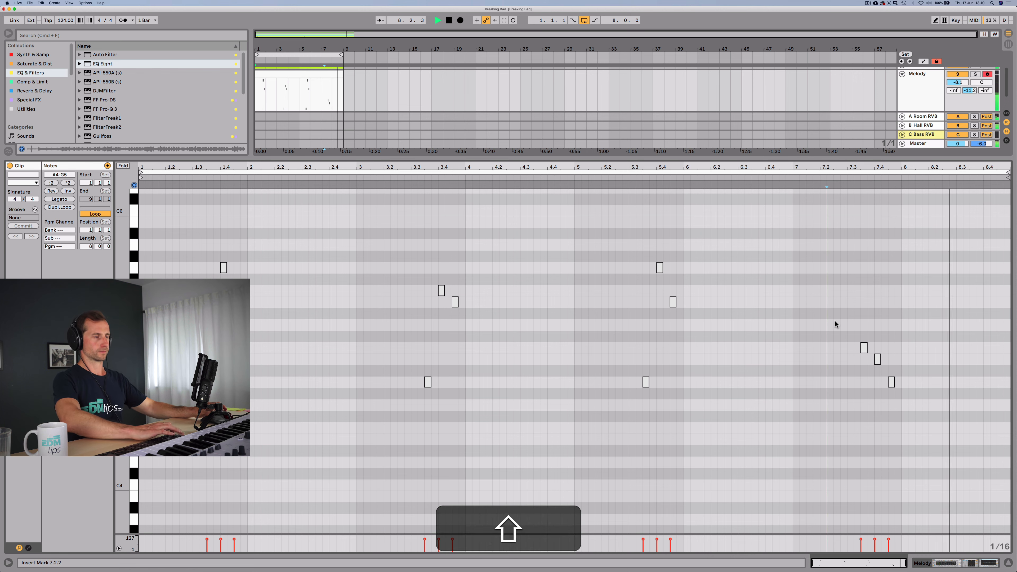
{"action": "key", "text": "shift+Tab"}
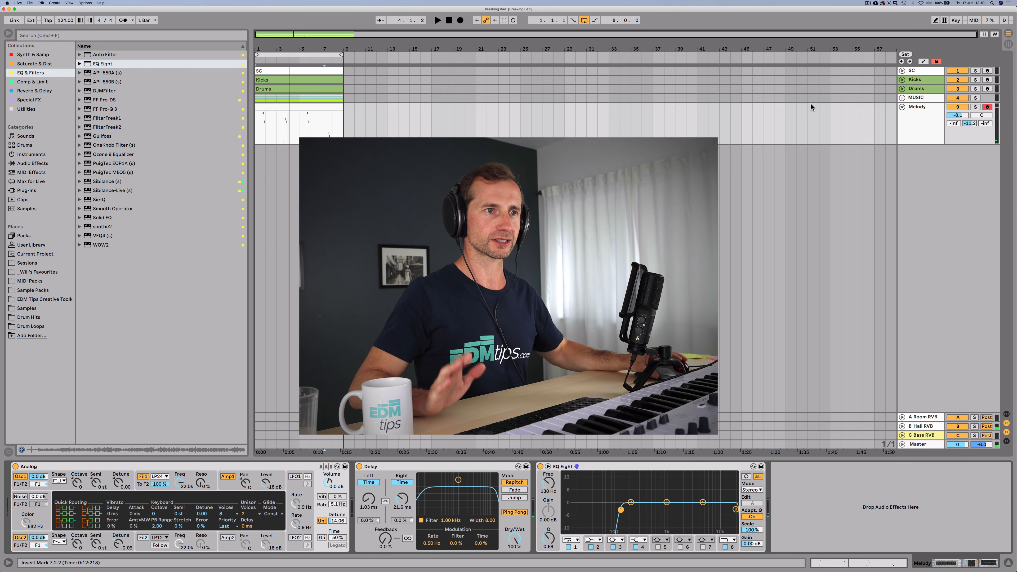
Fold the Melody track, colour it turquoise and assign the track colour to its clips
{"action": "left_click", "coordinate": [905, 107]}
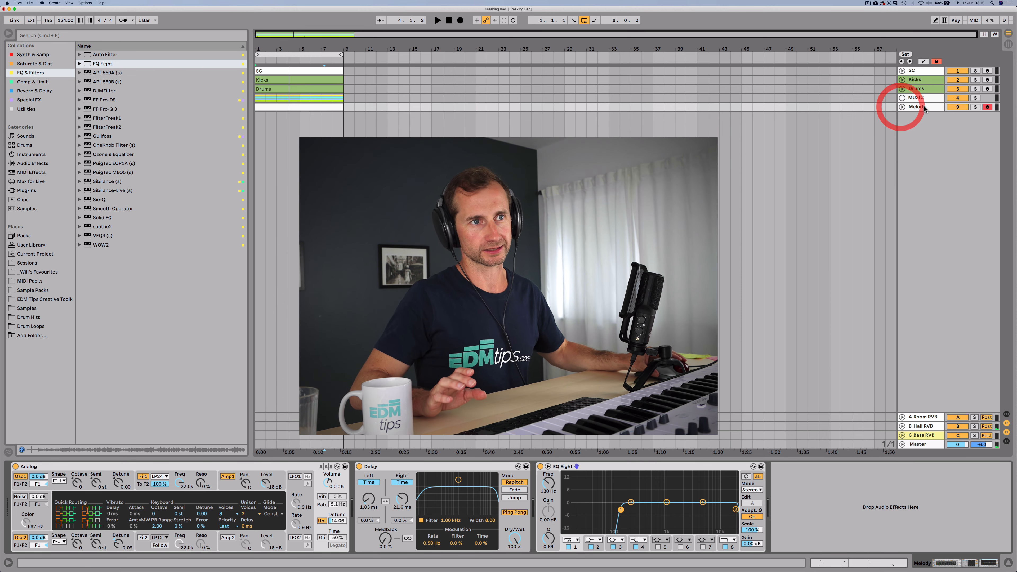
{"action": "right_click", "coordinate": [919, 106]}
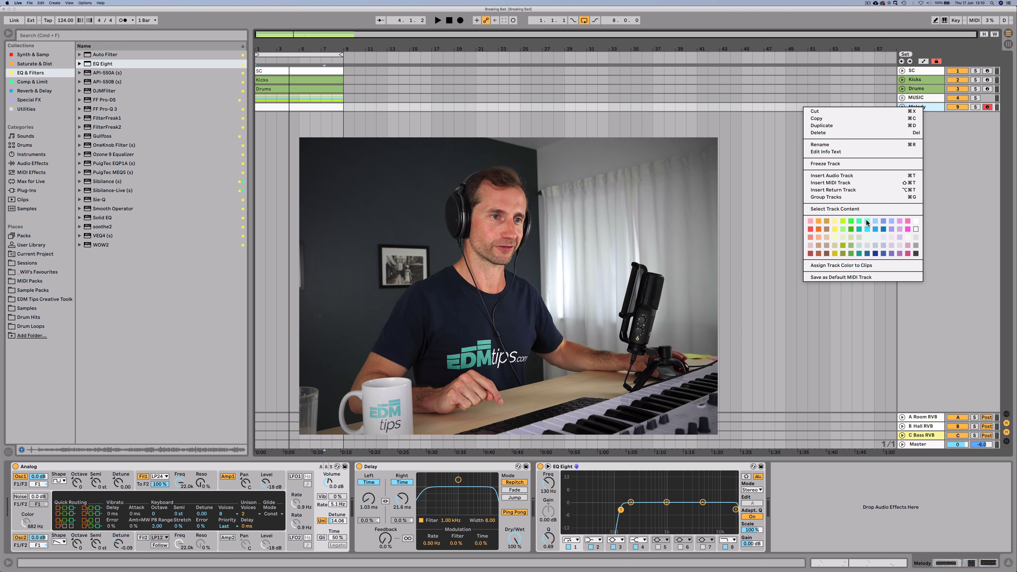
{"action": "left_click", "coordinate": [866, 221]}
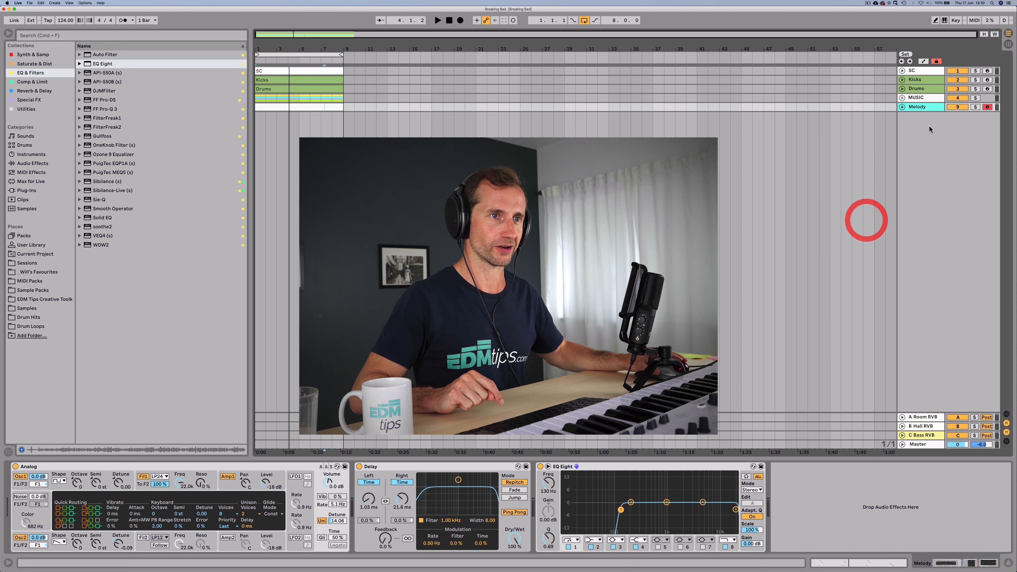
{"action": "left_click", "coordinate": [931, 107]}
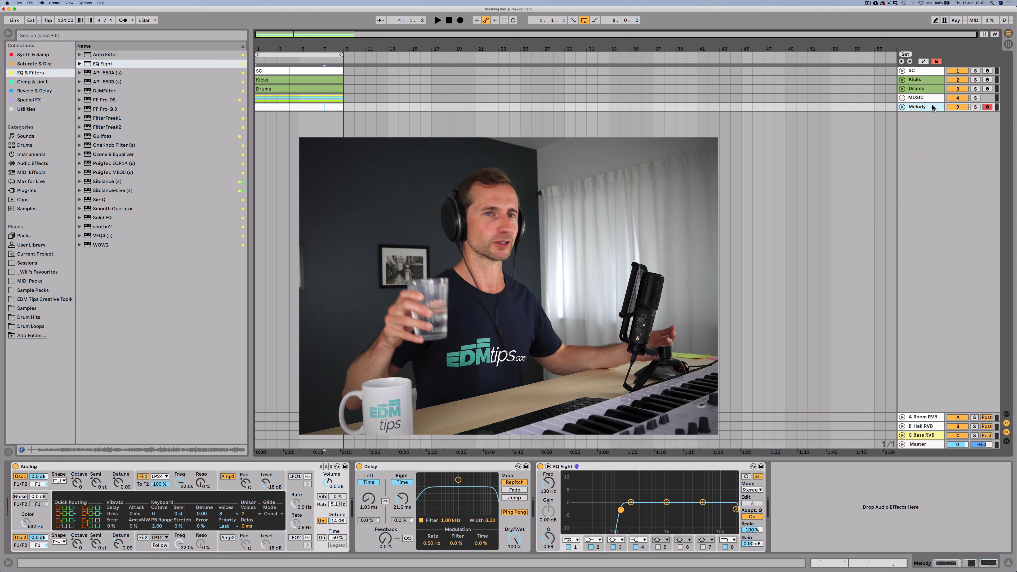
{"action": "right_click", "coordinate": [932, 108]}
{"action": "left_click", "coordinate": [829, 266]}
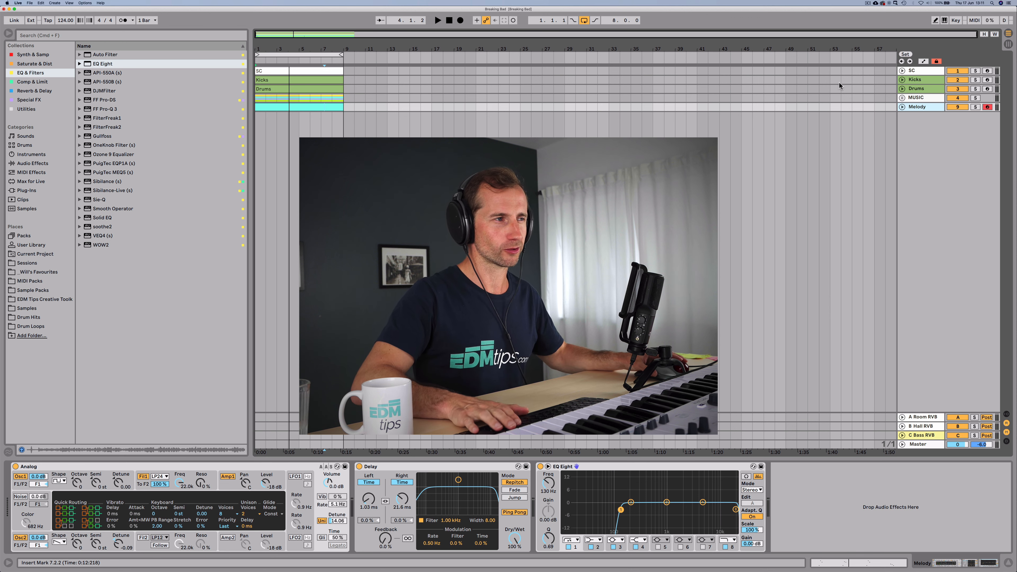
Lower the Melody track volume to -9.4 dB and play the loop to check its balance with the drums
{"action": "key", "text": "space"}
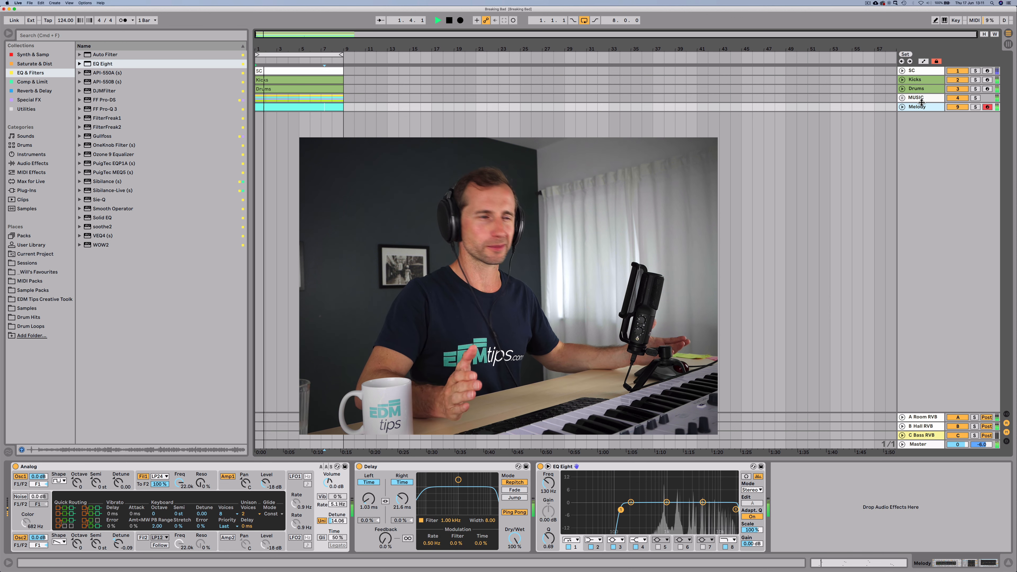
{"action": "key", "text": "space"}
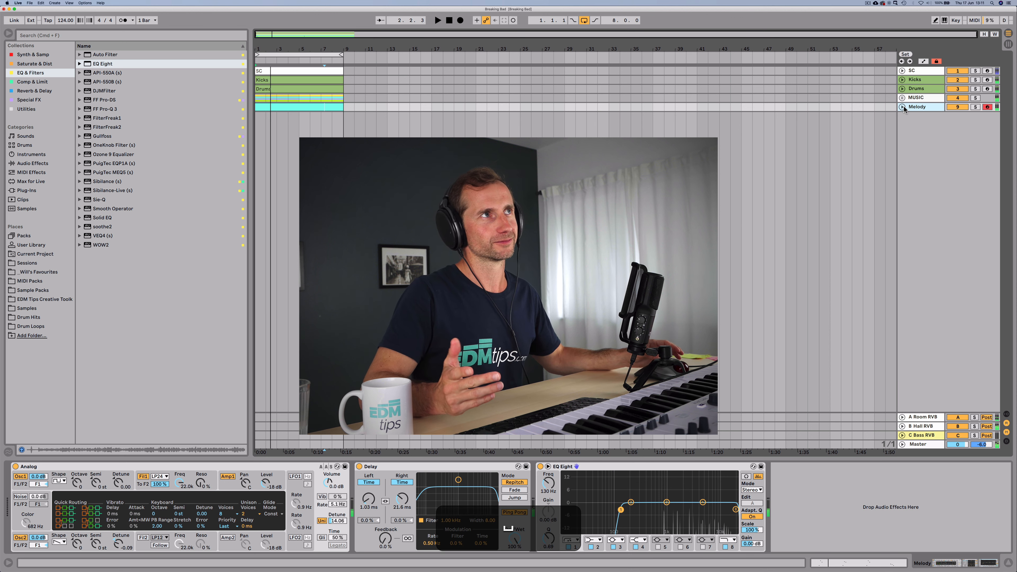
{"action": "left_click", "coordinate": [903, 107]}
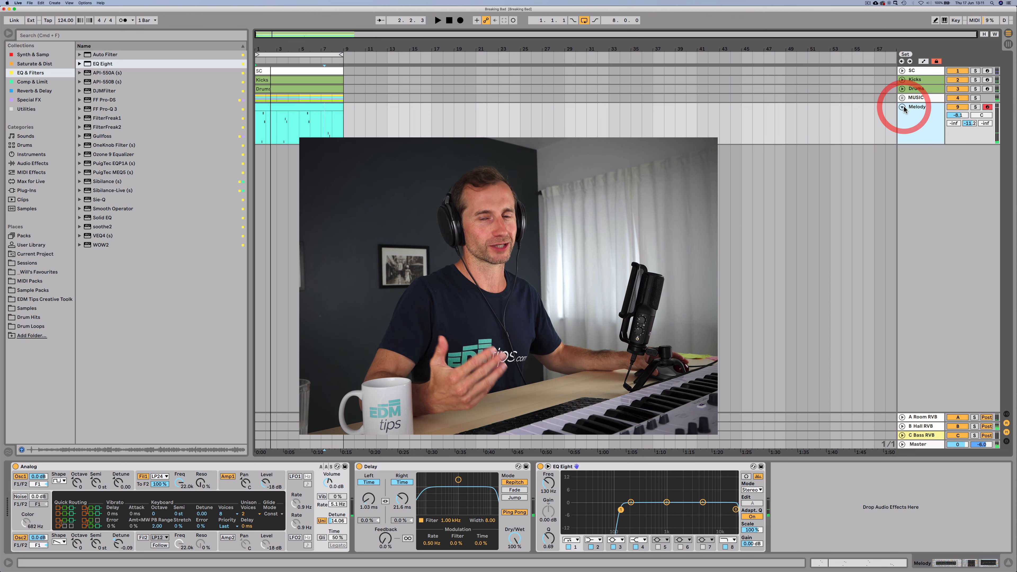
{"action": "left_click", "coordinate": [921, 126]}
{"action": "left_click_drag", "start_coordinate": [957, 115], "coordinate": [955, 117]}
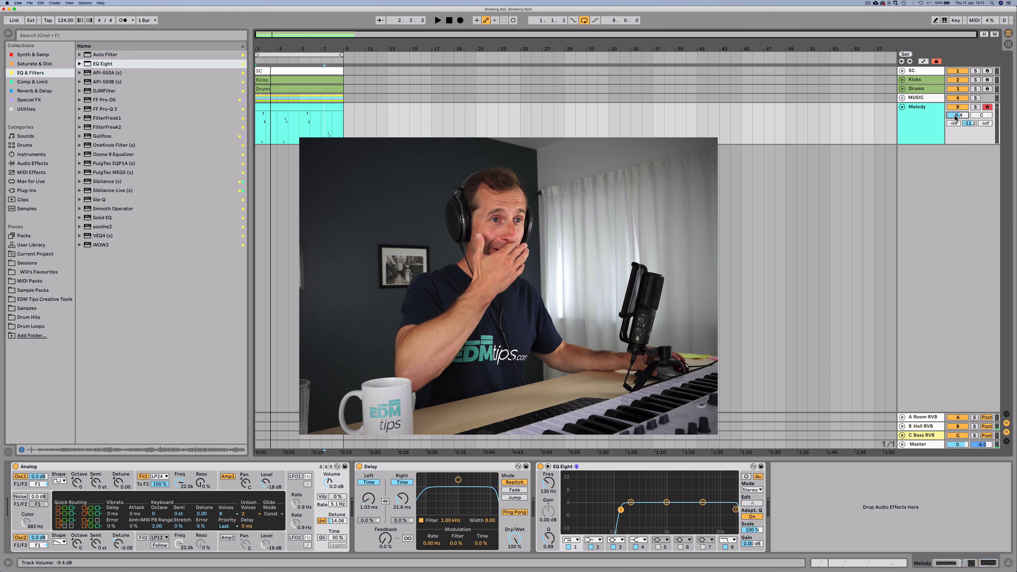
{"action": "left_click", "coordinate": [902, 107]}
{"action": "key", "text": "space"}
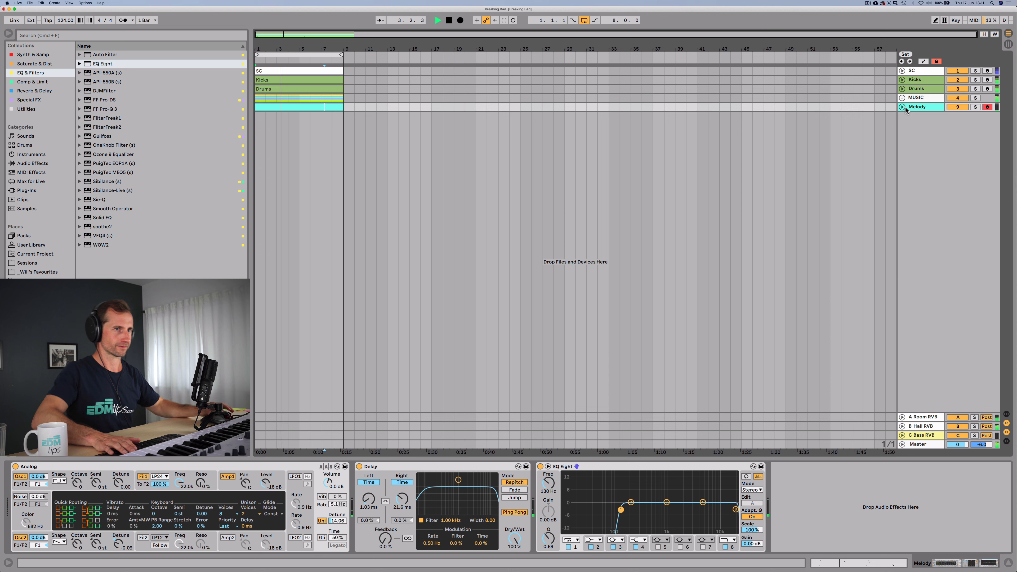
{"action": "left_click", "coordinate": [917, 88]}
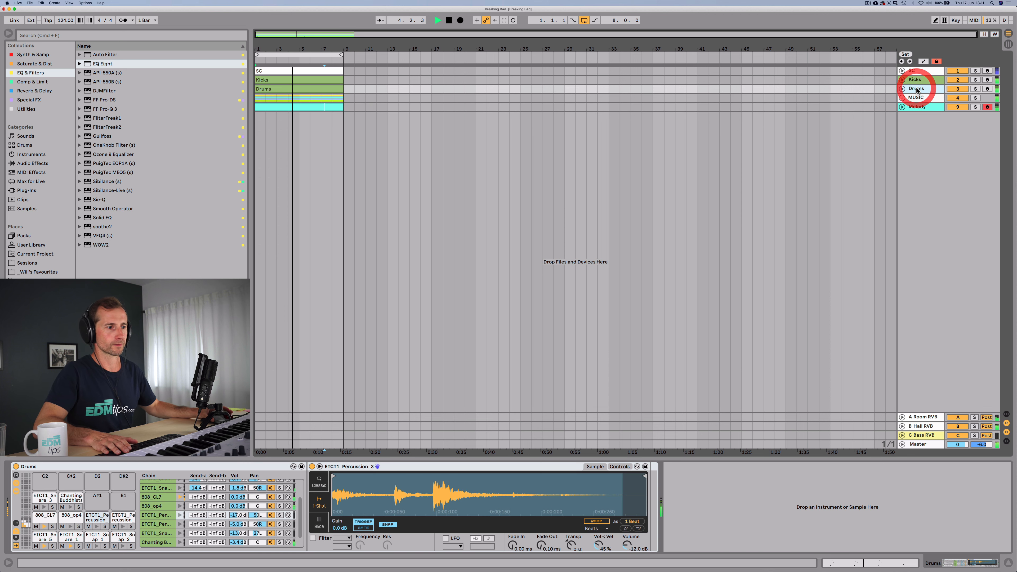
{"action": "key", "text": "space"}
Insert a new audio track directly below the Drums track and name it Loop
{"action": "left_click", "coordinate": [901, 89]}
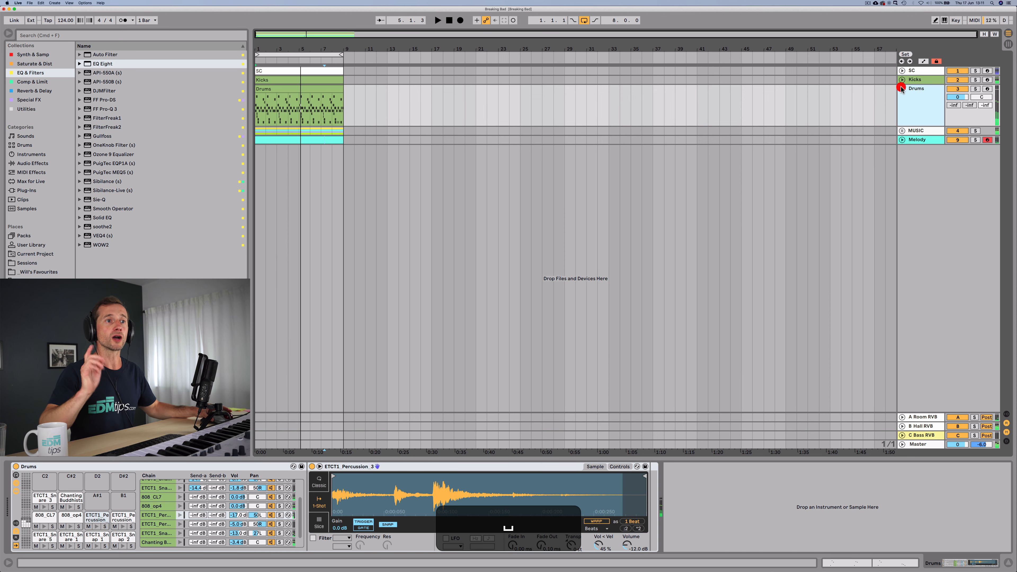
{"action": "left_click", "coordinate": [912, 102]}
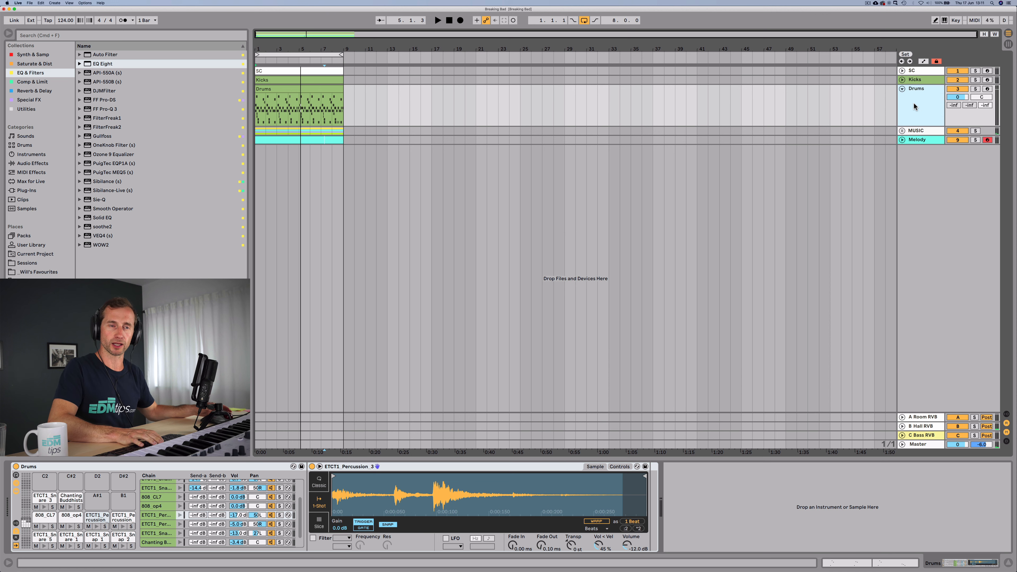
{"action": "key", "text": "super+t"}
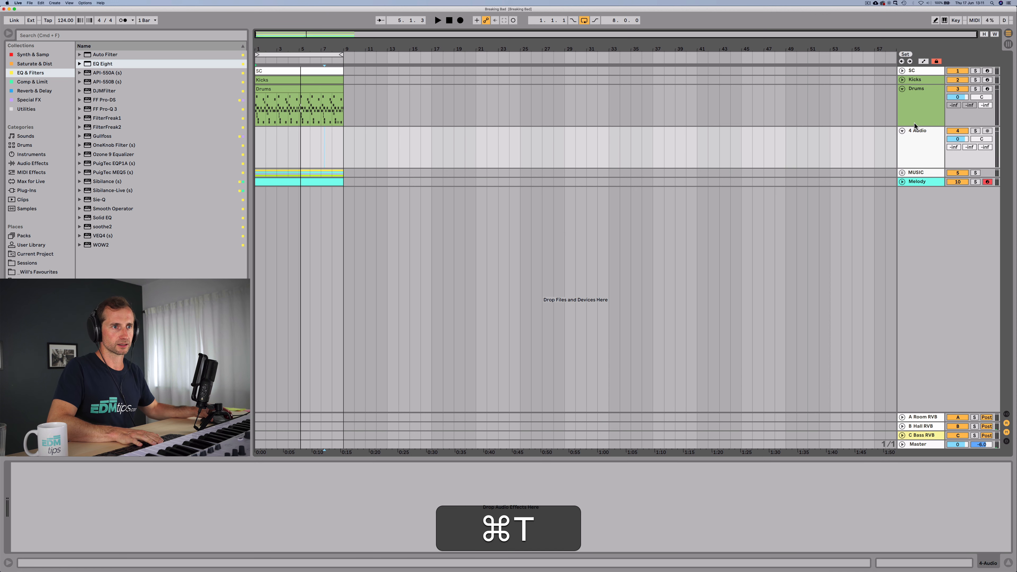
{"action": "left_click", "coordinate": [914, 133]}
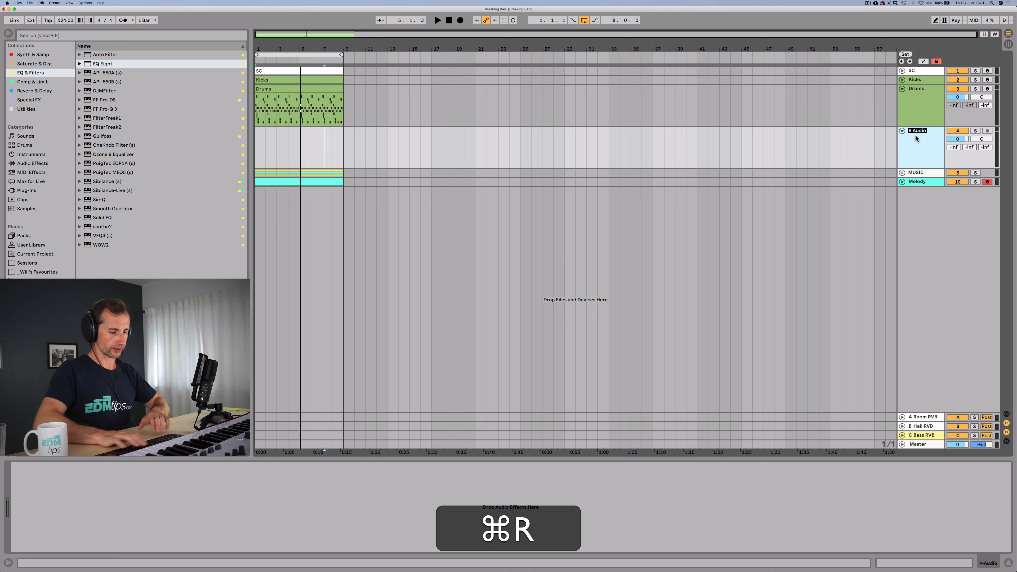
{"action": "key", "text": "shift+super+r"}
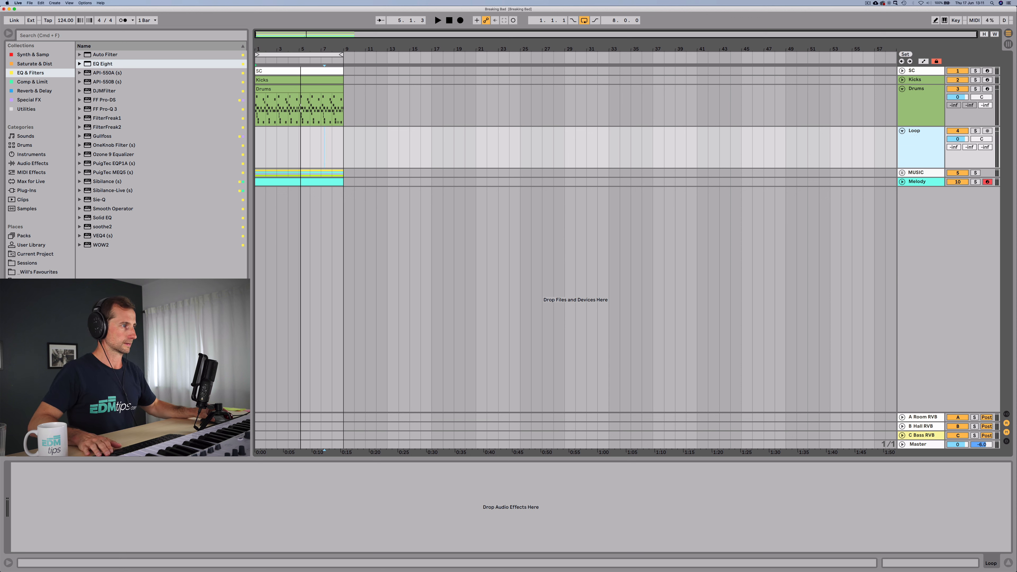
Browse the drum loop samples and audition the files in the VEH2 Percussive Loops 128BPM folder
{"action": "left_click", "coordinate": [36, 308]}
{"action": "key", "text": "Right"}
{"action": "key", "text": "Down"}
{"action": "key", "text": "Down"}
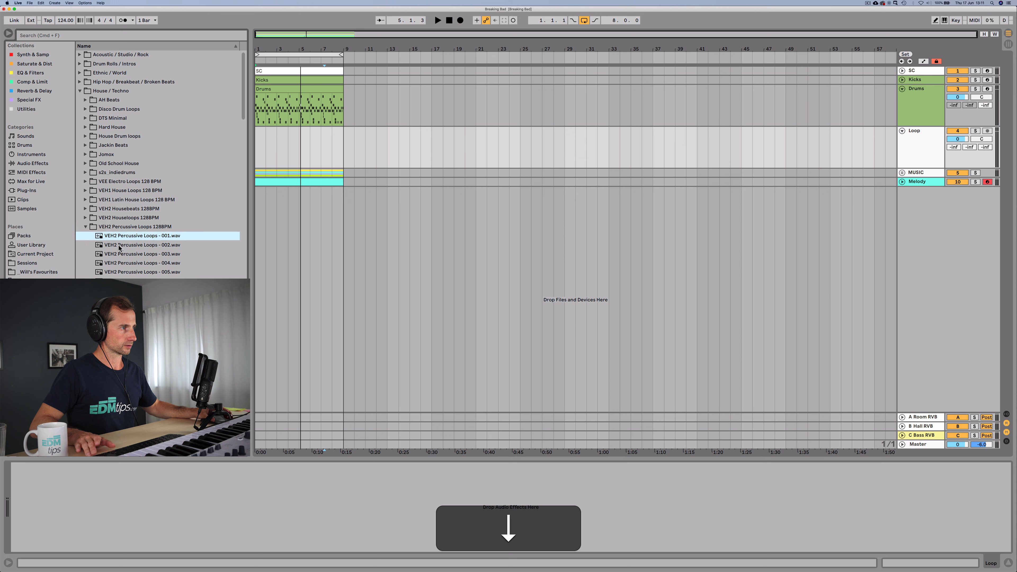
{"action": "key", "text": "Down"}
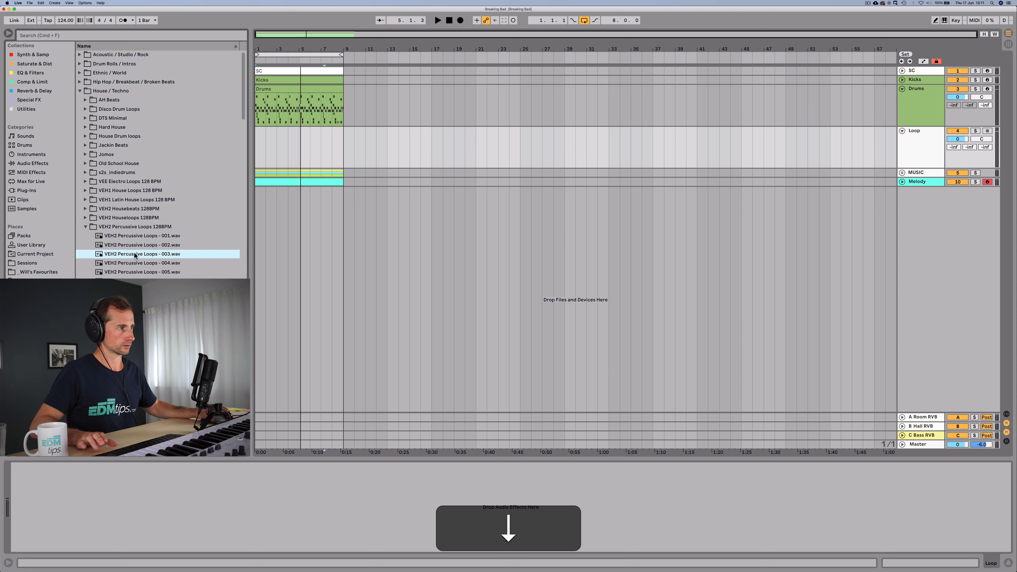
{"action": "key", "text": "Down"}
{"action": "key", "text": "Up"}
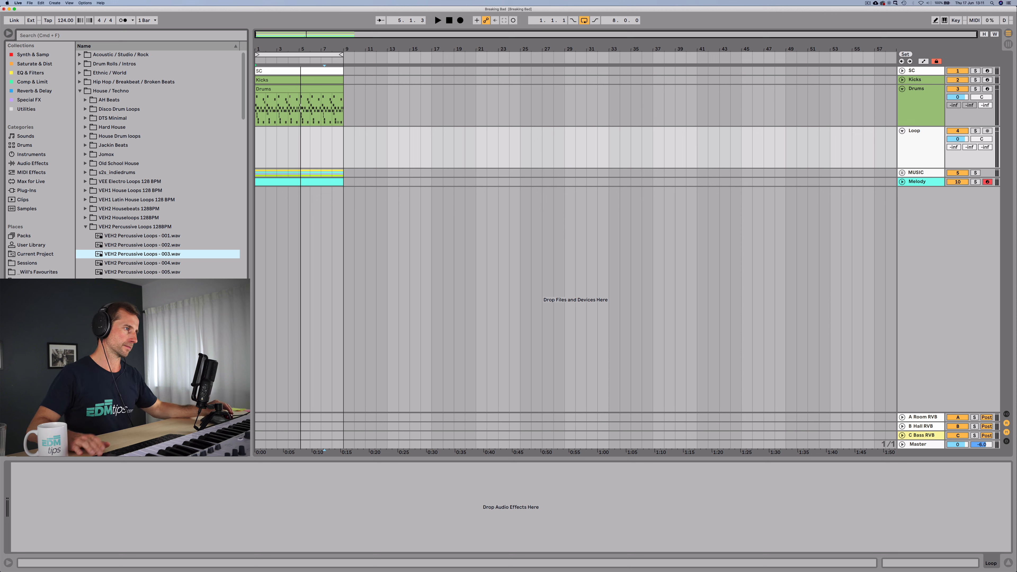
{"action": "left_click", "coordinate": [133, 274]}
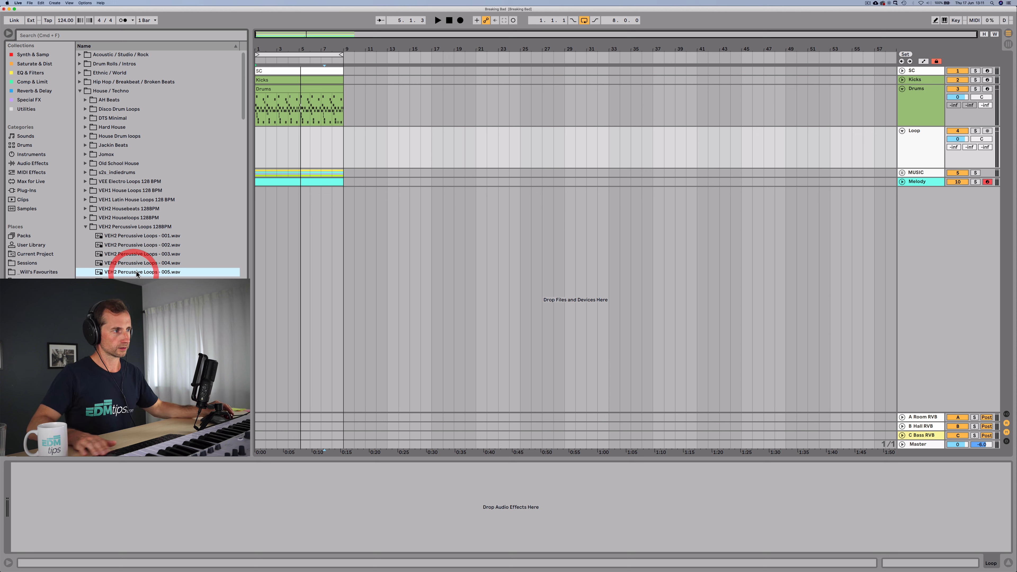
{"action": "left_click", "coordinate": [141, 256]}
{"action": "key", "text": "Up"}
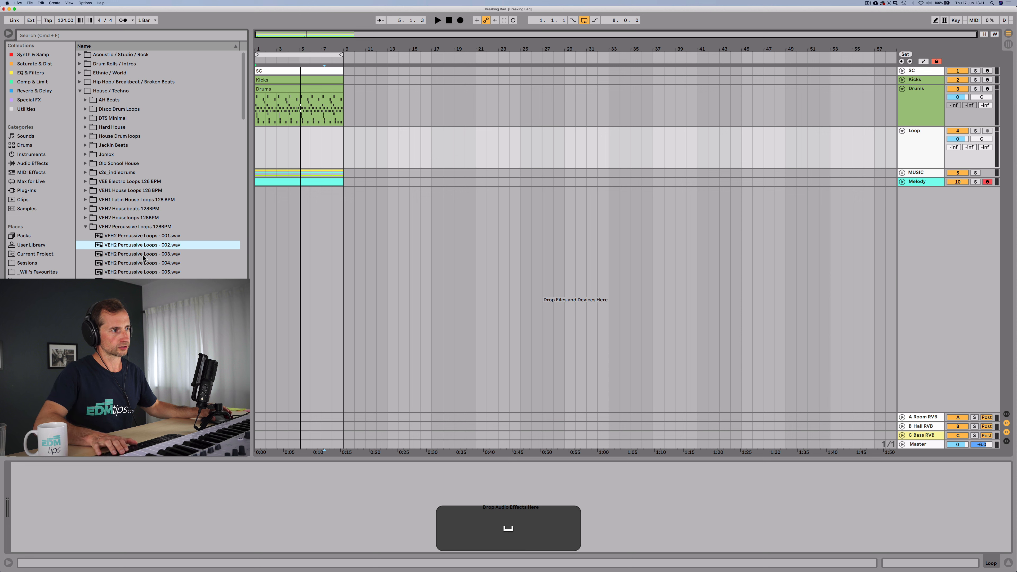
{"action": "key", "text": "Down"}
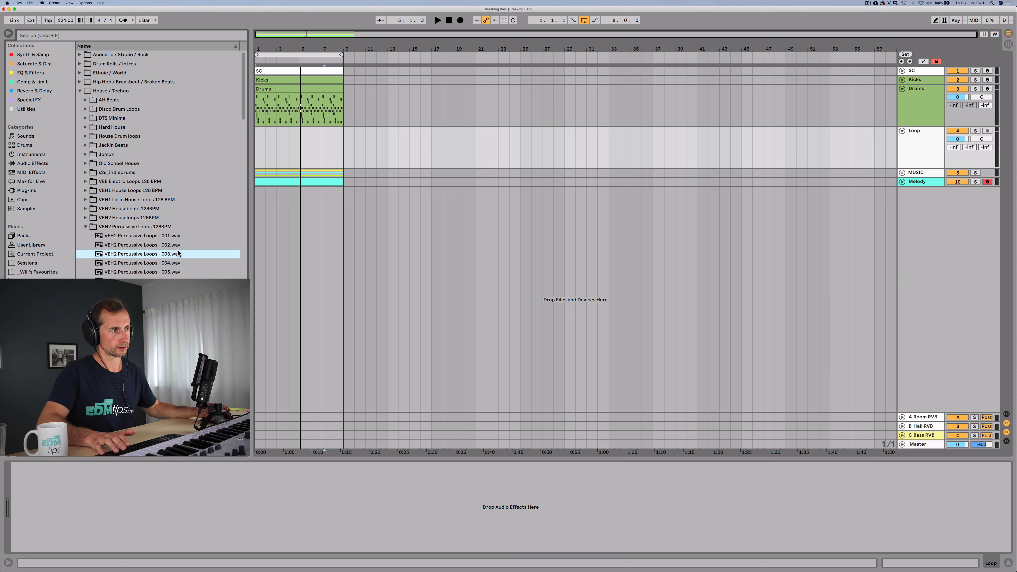
{"action": "key", "text": "space"}
Place VEH2 Percussive Loops - 003.wav at bar 1 of the Loop track and extend the clip to 9.1.1
{"action": "left_click_drag", "start_coordinate": [162, 257], "coordinate": [256, 156]}
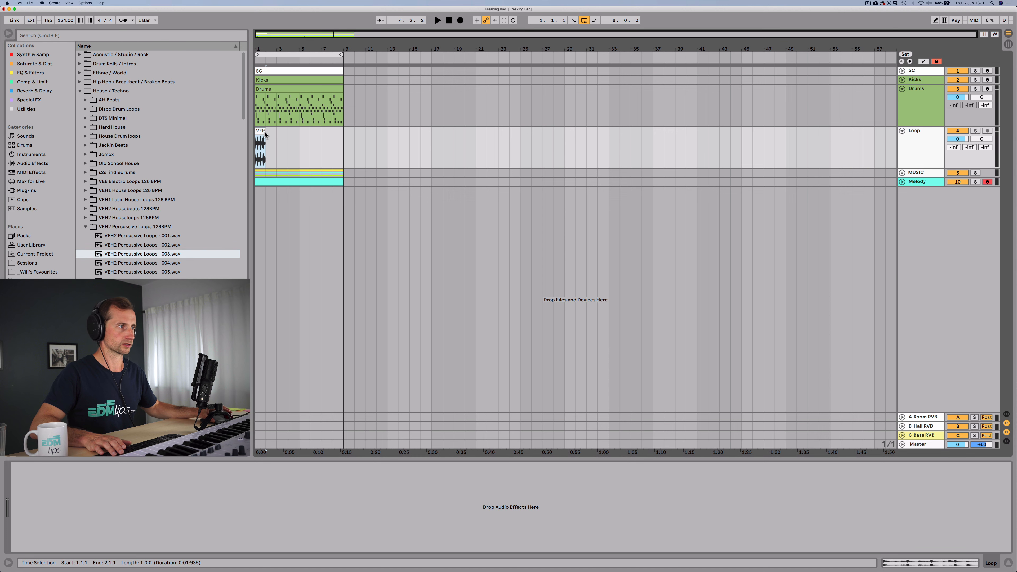
{"action": "mouse_move", "coordinate": [265, 49]}
{"action": "left_mouse_down"}
{"action": "mouse_move", "coordinate": [256, 49]}
{"action": "mouse_move", "coordinate": [277, 43]}
{"action": "left_mouse_up"}
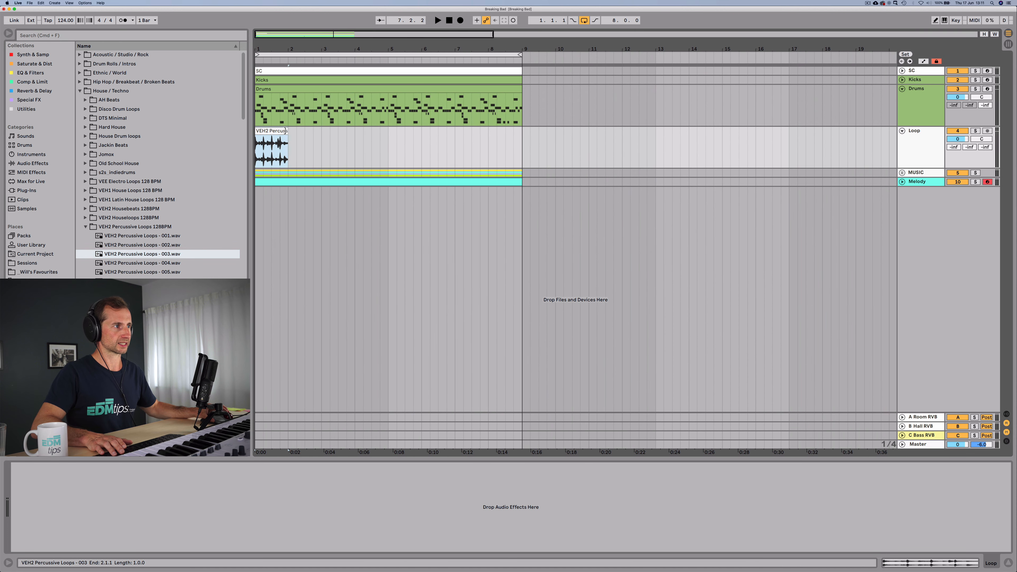
{"action": "left_click_drag", "start_coordinate": [285, 130], "coordinate": [521, 153]}
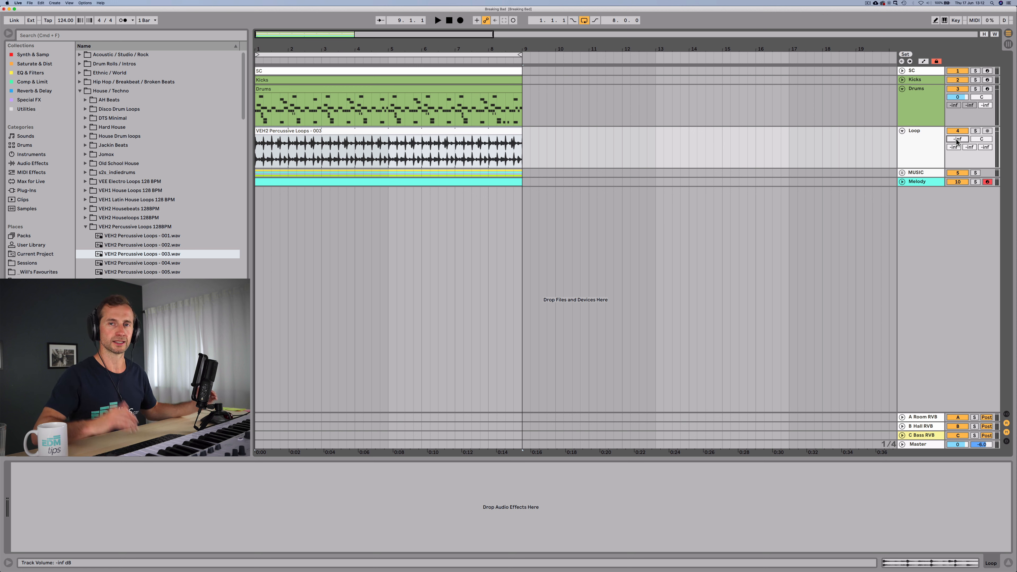
Turn the Loop track up from silence to -10.8 dB while the arrangement plays
{"action": "key", "text": "space"}
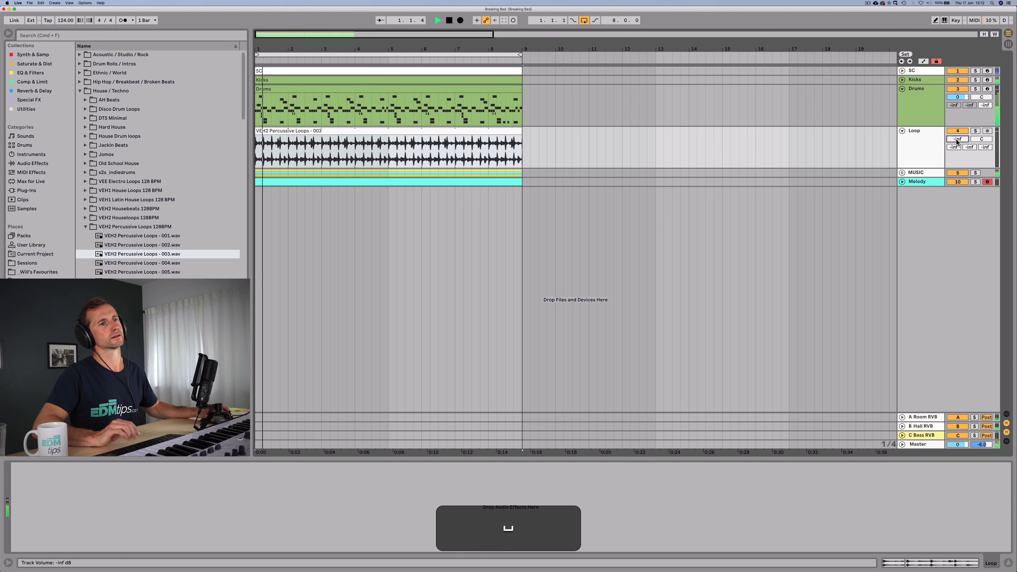
{"action": "left_click_drag", "start_coordinate": [957, 141], "coordinate": [957, 128]}
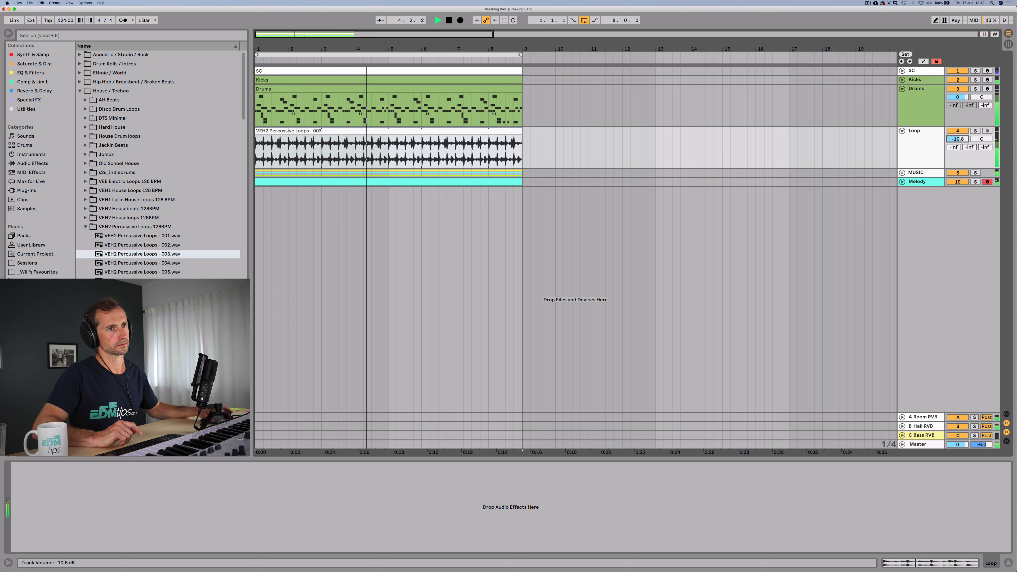
{"action": "key", "text": "space"}
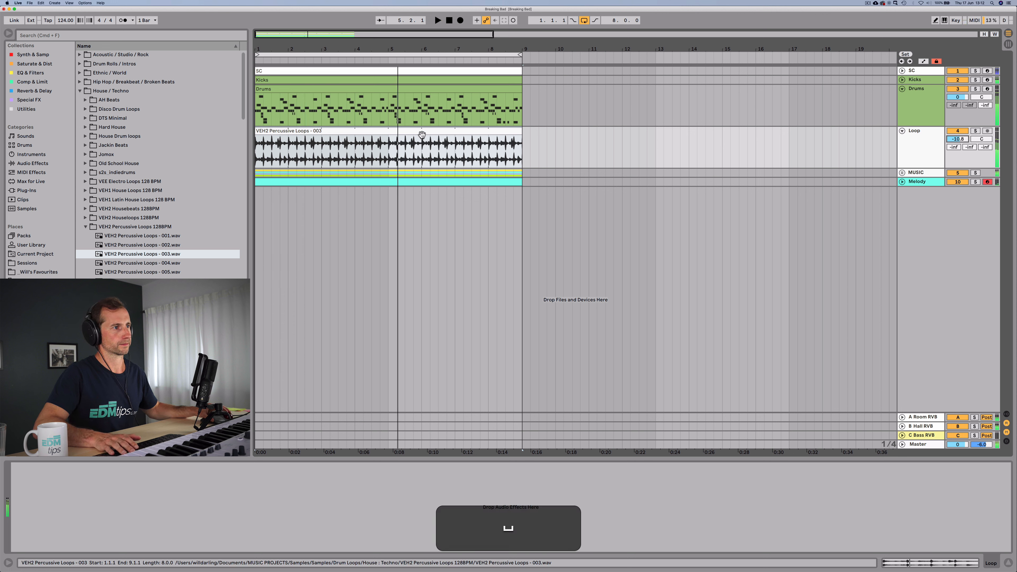
Solo the Loop track and play the percussion loop from bar 1 to find a segment worth keeping
{"action": "left_click", "coordinate": [974, 131]}
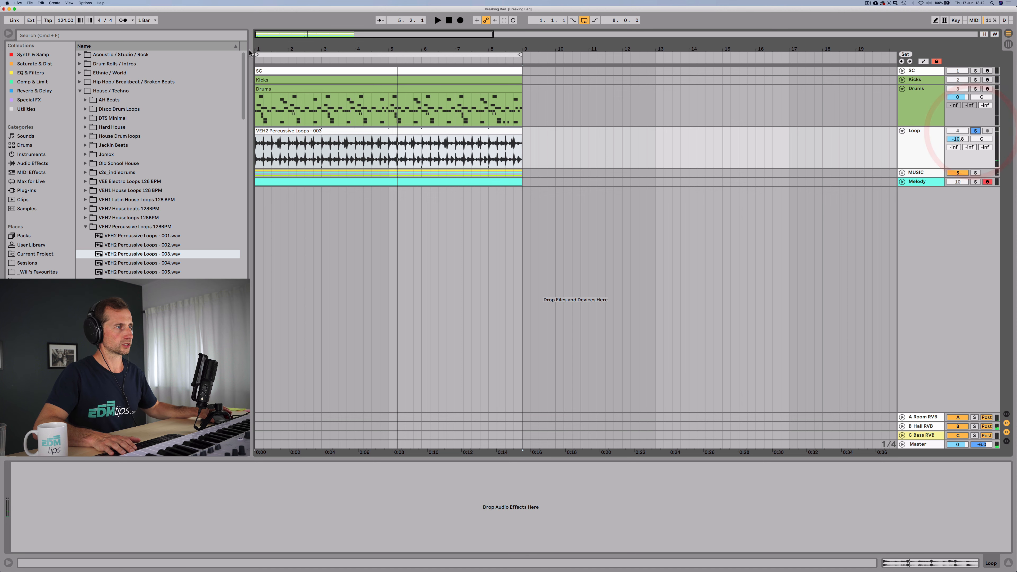
{"action": "left_click_drag", "start_coordinate": [261, 50], "coordinate": [277, 160]}
{"action": "key", "text": "space"}
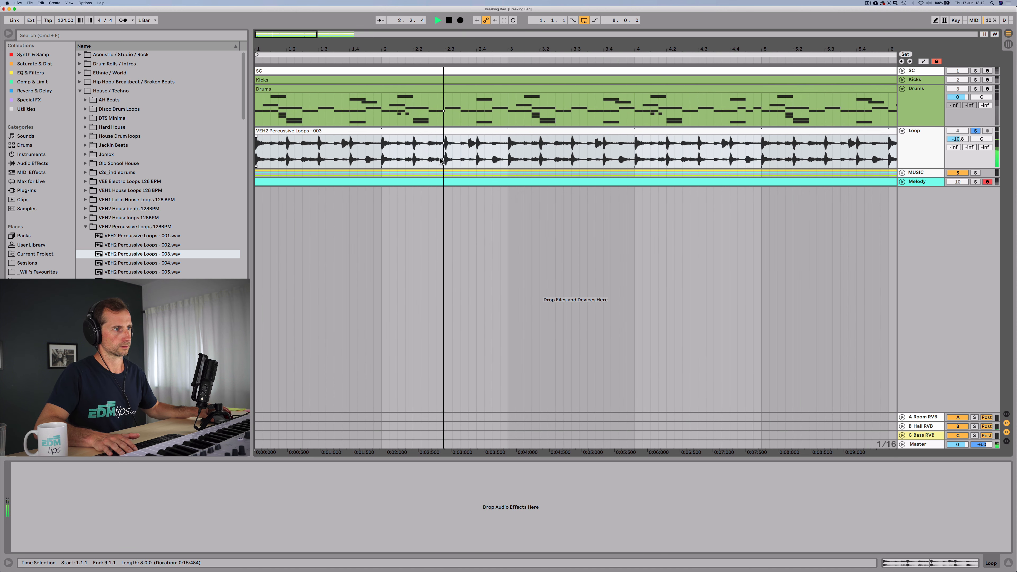
{"action": "key", "text": "space"}
Cut the percussion loop down to the segment from 2.3.1 to 3.1.1, deleting the audio before and after it
{"action": "left_click_drag", "start_coordinate": [443, 149], "coordinate": [239, 147]}
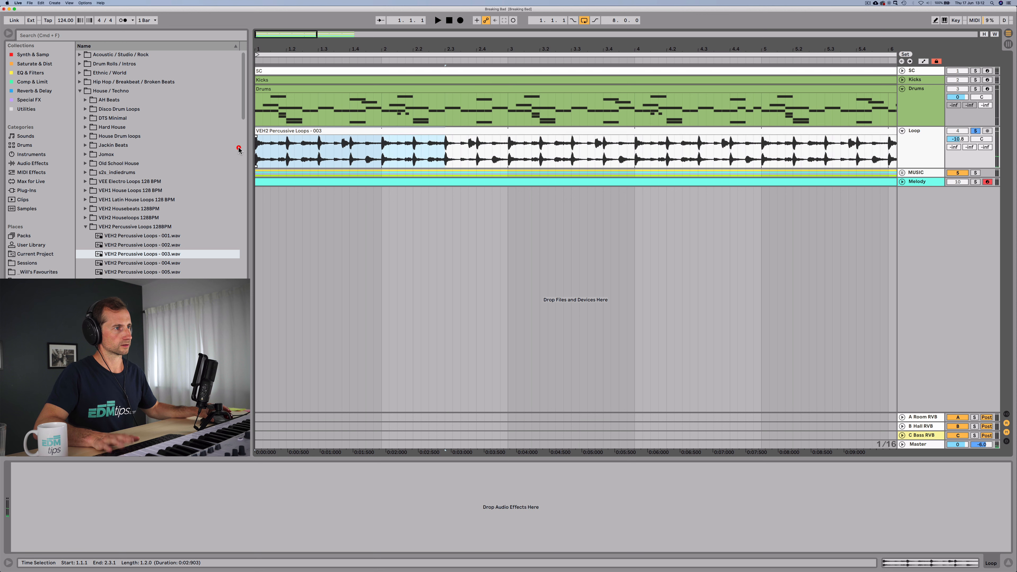
{"action": "key", "text": "BackSpace"}
{"action": "left_click", "coordinate": [251, 149]}
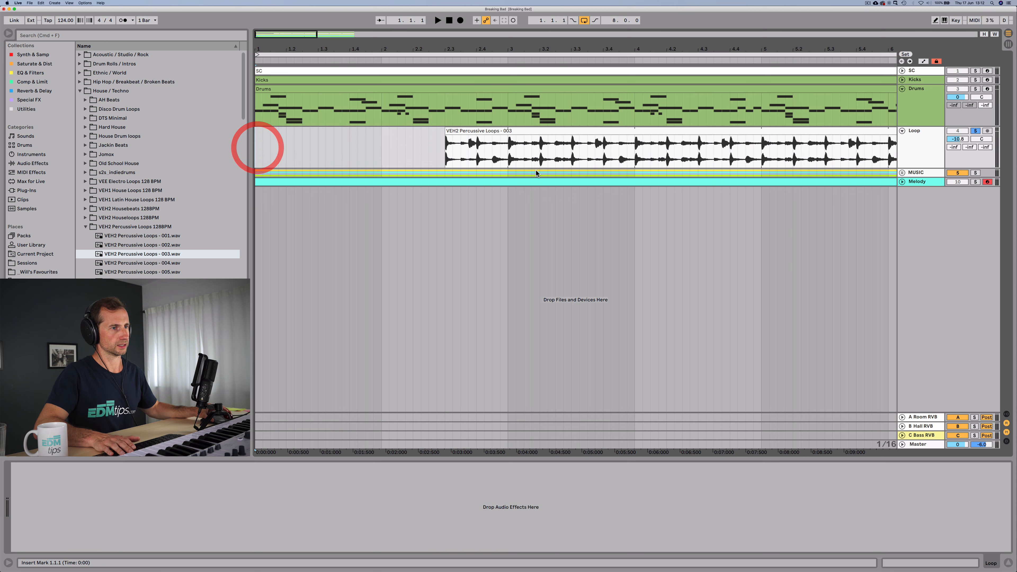
{"action": "left_click", "coordinate": [510, 142]}
{"action": "key", "text": "super+e"}
{"action": "left_click", "coordinate": [518, 129]}
{"action": "key", "text": "super+BackSpace"}
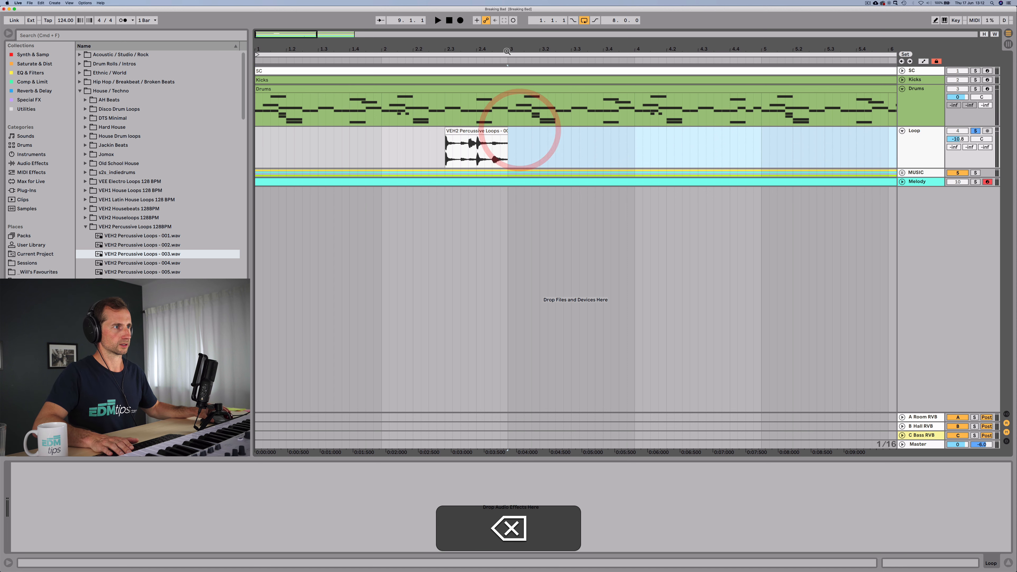
Duplicate the Loop track's two-bar section from 1.1.1 to 3.1.1 twice along the timeline and play the result
{"action": "left_click_drag", "start_coordinate": [507, 52], "coordinate": [507, 12]}
{"action": "left_click_drag", "start_coordinate": [291, 148], "coordinate": [250, 146]}
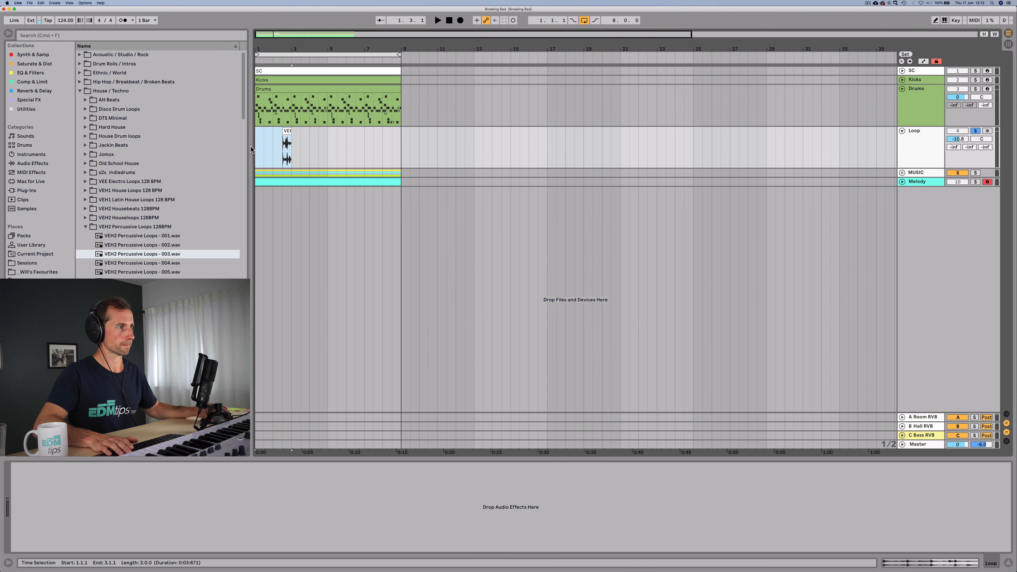
{"action": "key", "text": "super+d"}
{"action": "key", "text": "super+d"}
{"action": "key", "text": "super+space"}
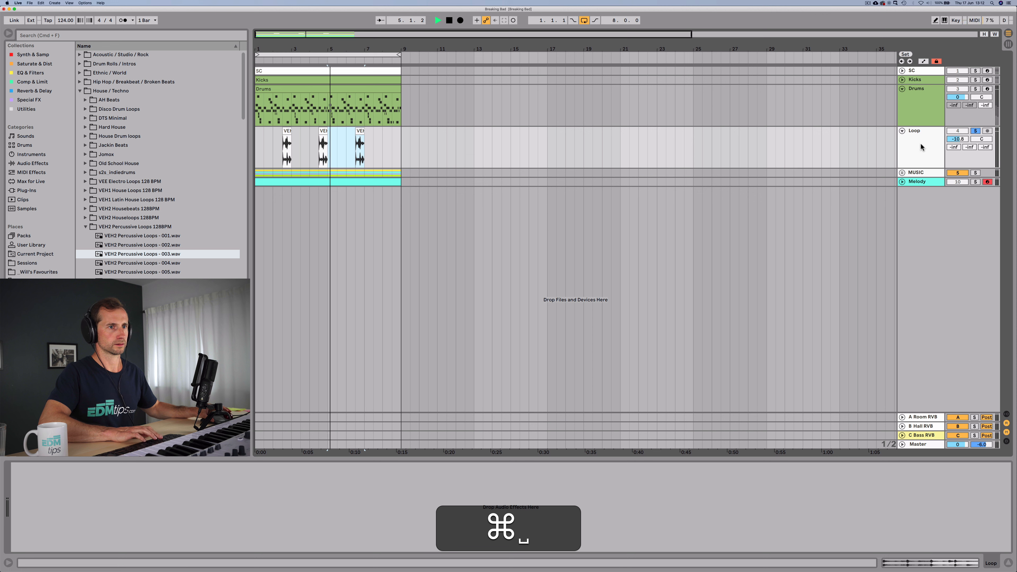
Take the Loop track out of solo and play the full arrangement from 1.1.1
{"action": "key", "text": "space"}
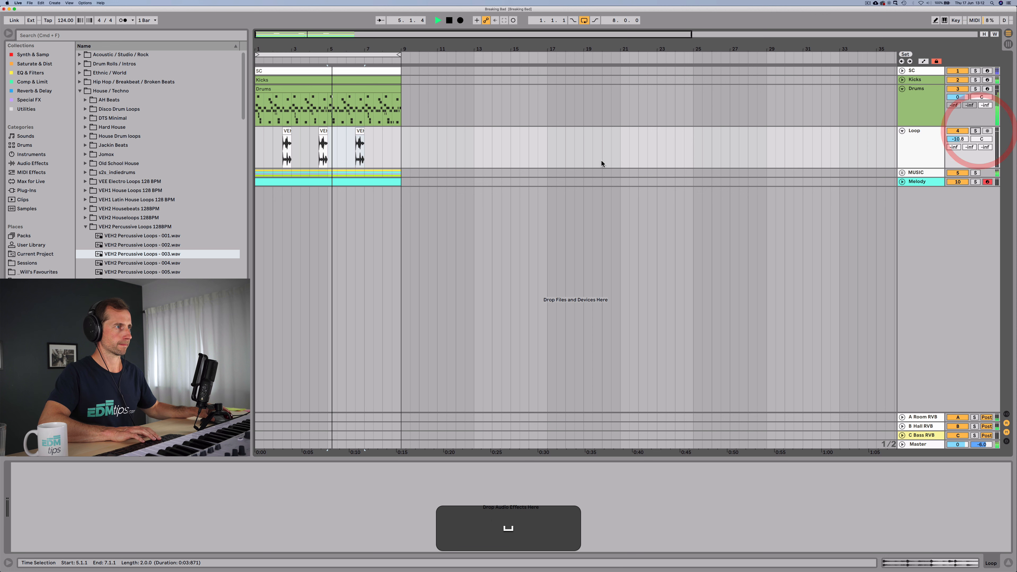
{"action": "left_click", "coordinate": [256, 146]}
{"action": "left_click", "coordinate": [256, 144]}
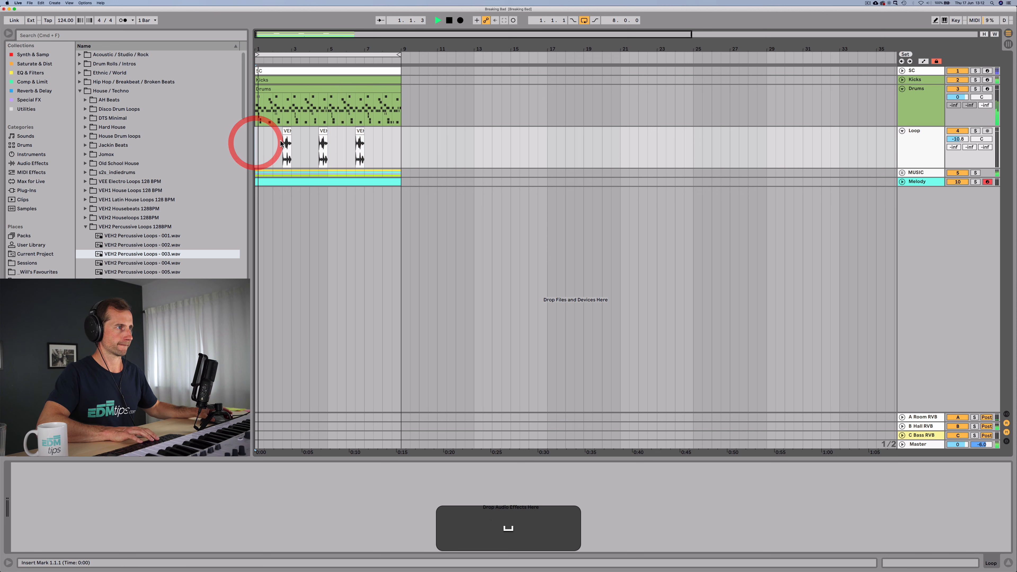
{"action": "key", "text": "space"}
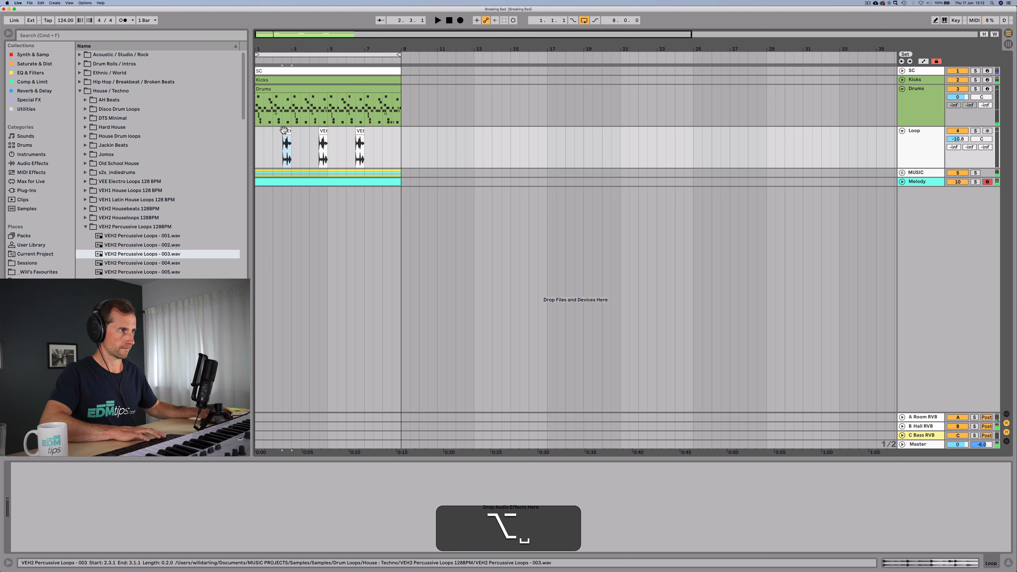
Copy the percussion segment at 2.3.1 on the Loop track to 1.3.1 and play from bar 1
{"action": "left_click_drag", "start_coordinate": [285, 129], "coordinate": [268, 130]}
{"action": "left_click", "coordinate": [256, 146]}
{"action": "key", "text": "space"}
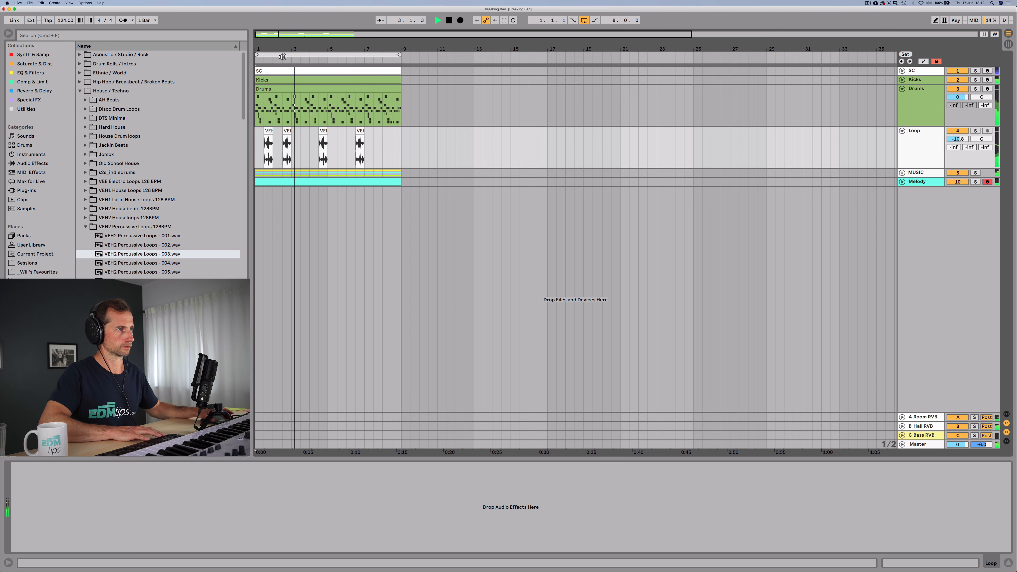
Stop playback and delete the Loop track's audio from 3.4.1 to 8.2.1
{"action": "left_click_drag", "start_coordinate": [280, 49], "coordinate": [454, 148]}
{"action": "key", "text": "space"}
{"action": "scroll", "coordinate": [318, 120], "scroll_direction": "down", "scroll_amount": 5}
{"action": "key", "text": "BackSpace"}
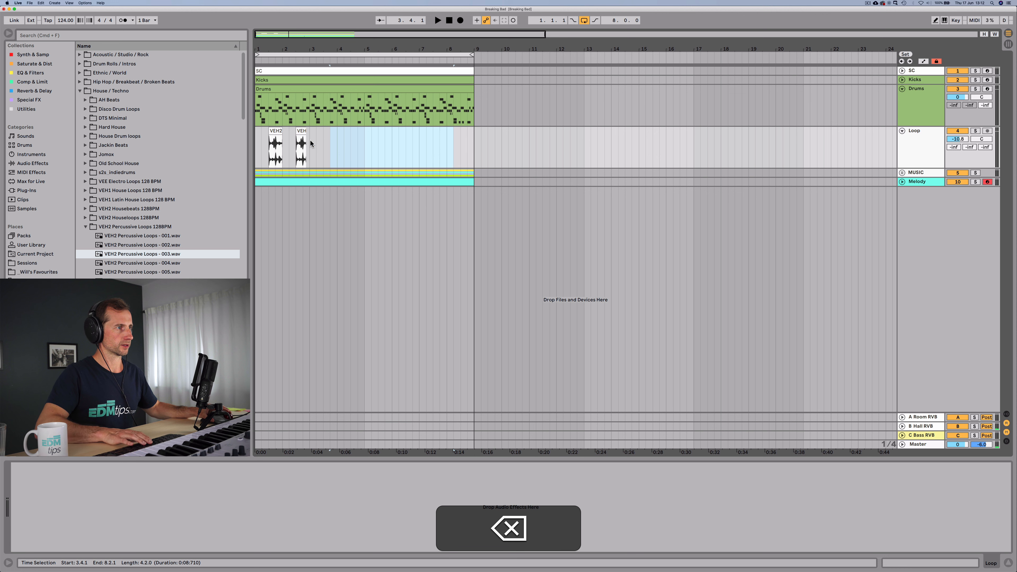
Audition other percussive loops against the arrangement and place VEH2 Percussive Loops - 010 on the Loop track at 3.1.1
{"action": "left_click", "coordinate": [256, 146]}
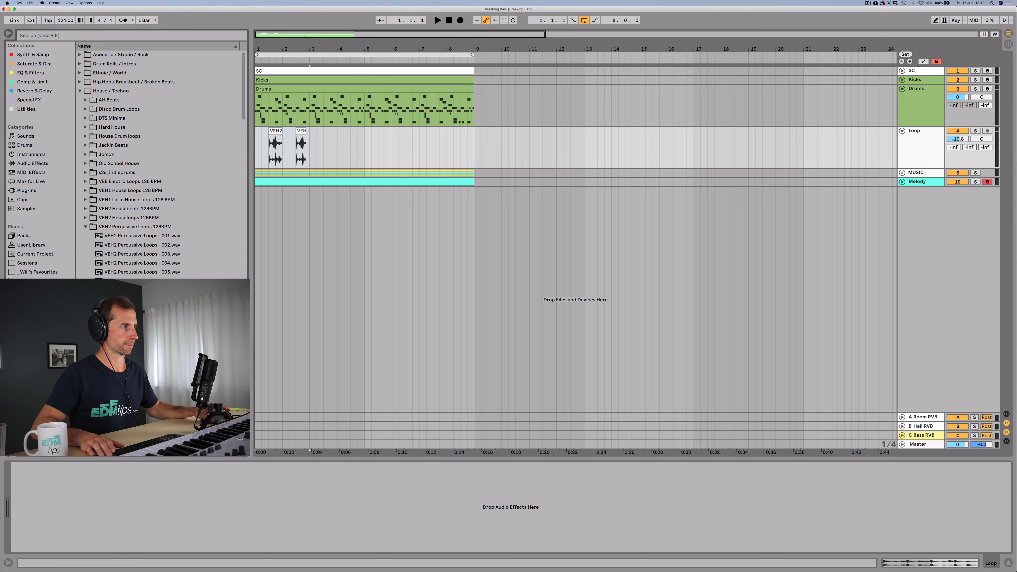
{"action": "key", "text": "Down"}
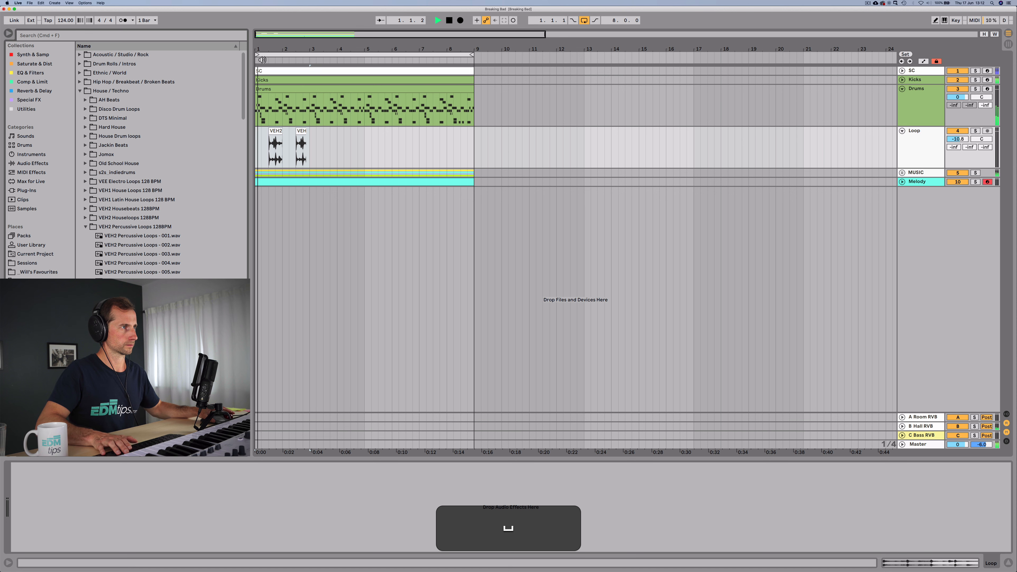
{"action": "key", "text": "space"}
{"action": "left_click_drag", "start_coordinate": [262, 50], "coordinate": [262, 104]}
{"action": "key", "text": "space"}
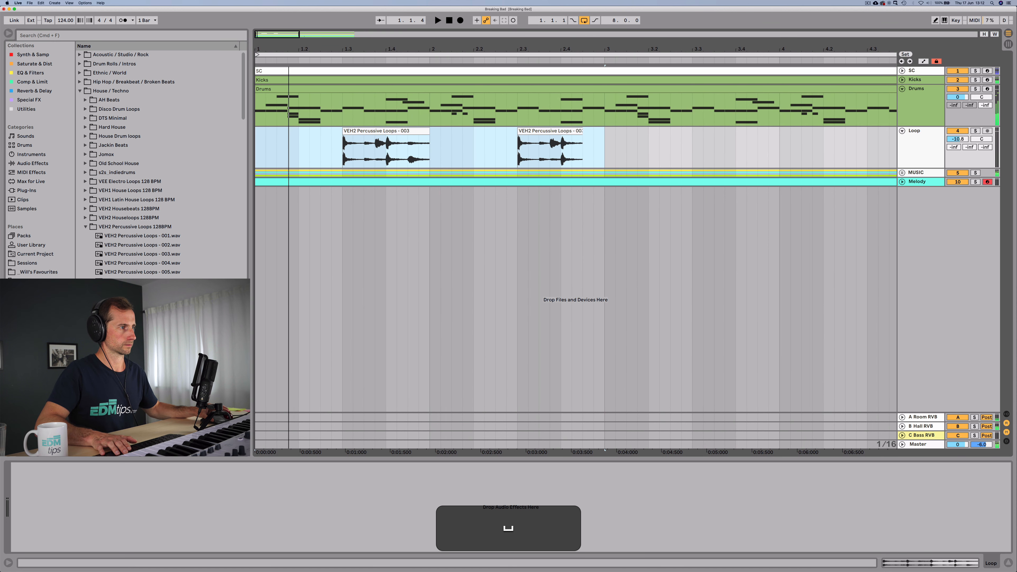
{"action": "left_click_drag", "start_coordinate": [143, 318], "coordinate": [610, 138]}
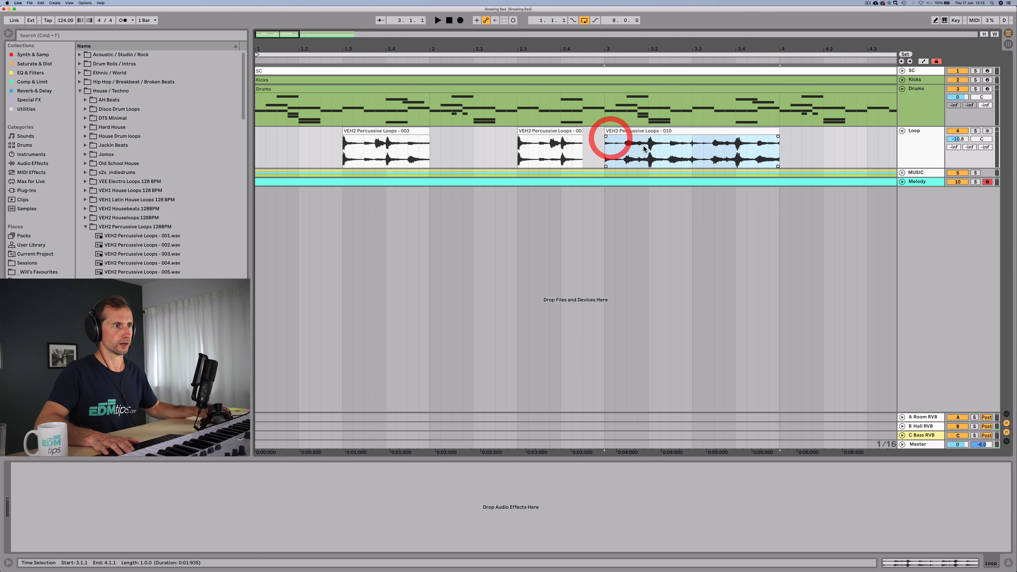
Play the arrangement repeatedly from 3.1.1 to hear the VEH2 Percussive Loops - 010 clip in context
{"action": "left_click", "coordinate": [604, 141]}
{"action": "key", "text": "space"}
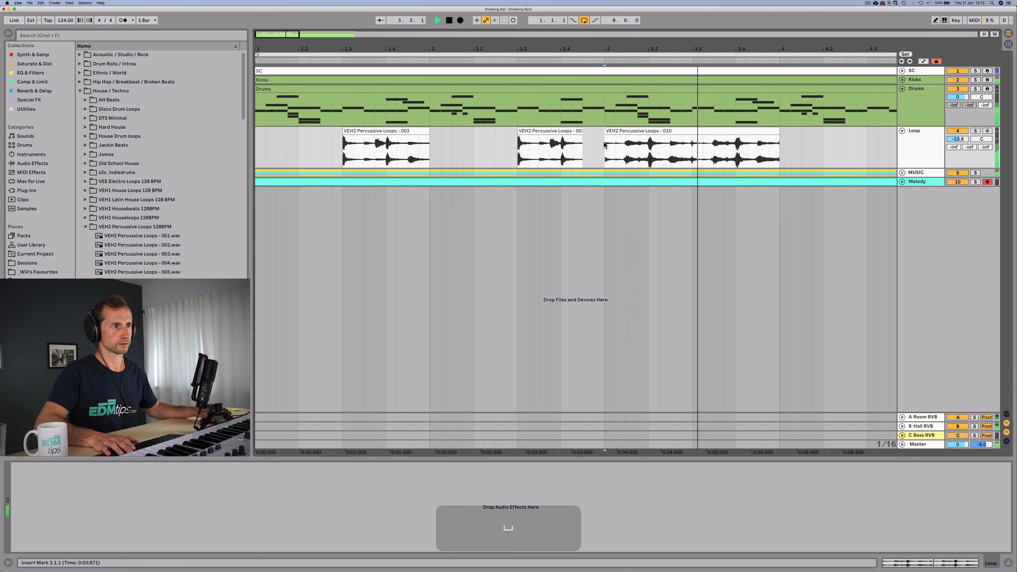
{"action": "key", "text": "space"}
{"action": "key", "text": "space"}
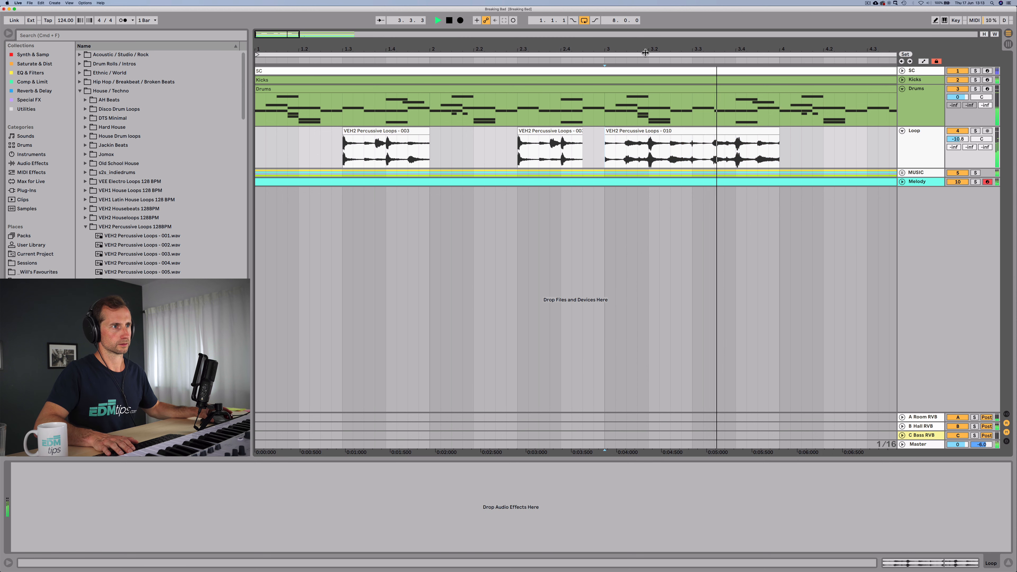
{"action": "left_click_drag", "start_coordinate": [646, 53], "coordinate": [432, 45]}
{"action": "key", "text": "space"}
{"action": "key", "text": "space"}
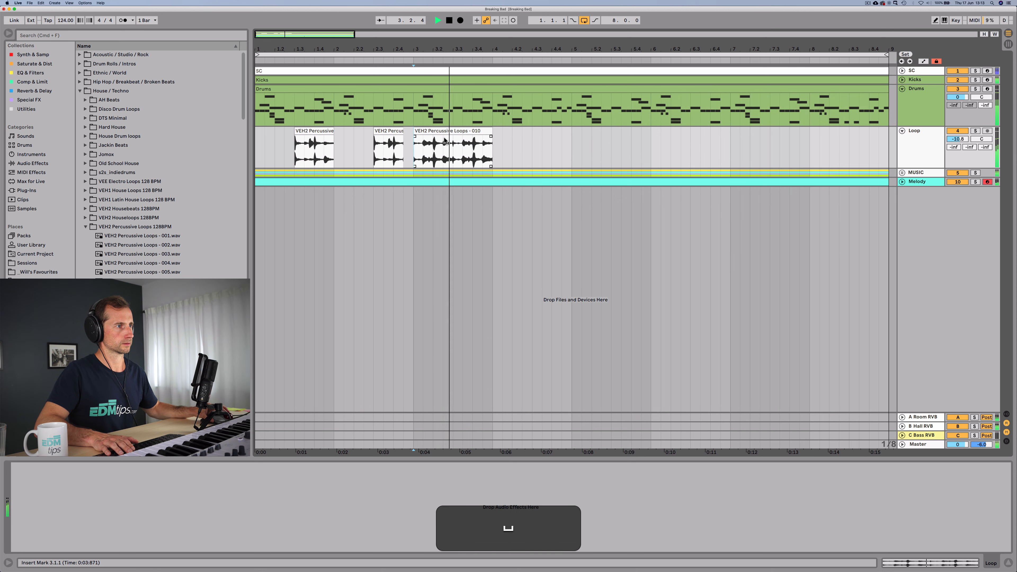
Move the VEH2 Percussive Loops - 010 clip to 1.1.1 and play from there
{"action": "key", "text": "space"}
{"action": "left_click_drag", "start_coordinate": [444, 141], "coordinate": [292, 134]}
{"action": "key", "text": "space"}
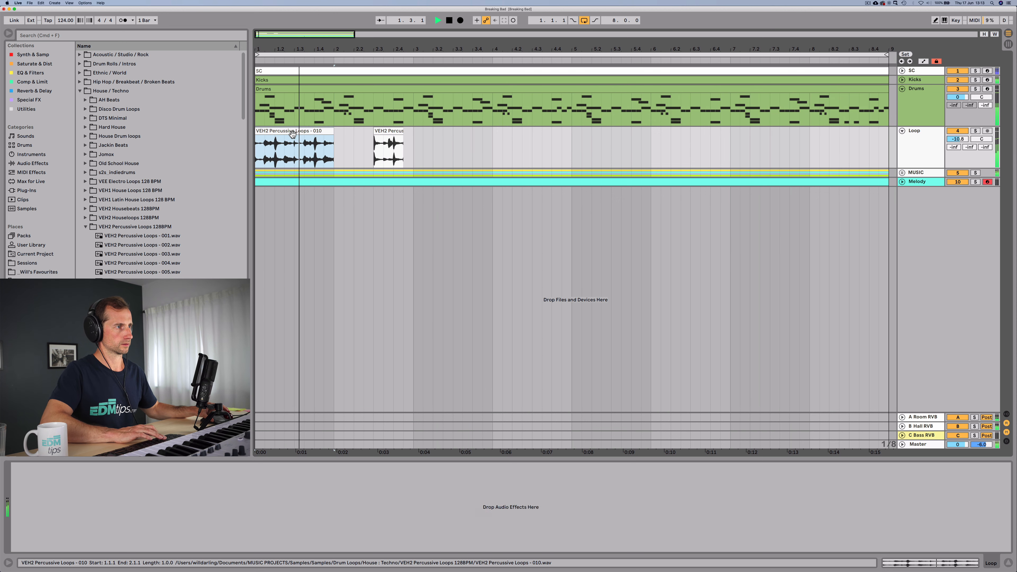
Duplicate the one-bar VEH2 Percussive Loops - 010 clip repeatedly to fill the Loop track up to 9.1.1
{"action": "left_click", "coordinate": [293, 135]}
{"action": "key", "text": "super+d"}
{"action": "left_click_drag", "start_coordinate": [341, 52], "coordinate": [287, 49]}
{"action": "key", "text": "super+d"}
{"action": "key", "text": "super+d"}
{"action": "key", "text": "super+d"}
{"action": "key", "text": "super+d"}
{"action": "key", "text": "super+d"}
{"action": "key", "text": "super+d"}
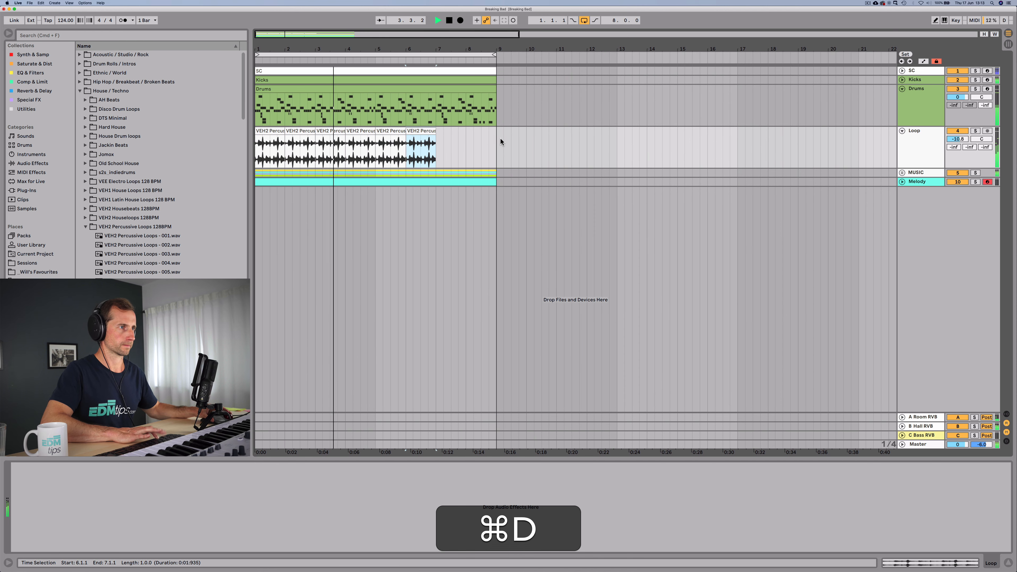
Undo a first volume change on the Loop track and lower its volume to -13.4 dB
{"action": "left_click_drag", "start_coordinate": [957, 140], "coordinate": [957, 188]}
{"action": "key", "text": "super+z"}
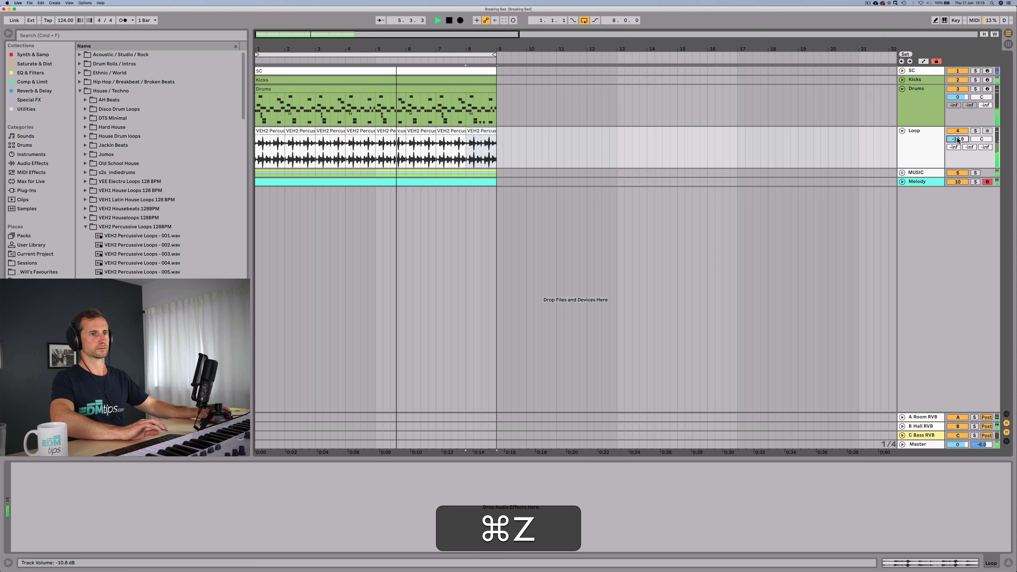
{"action": "left_click_drag", "start_coordinate": [957, 139], "coordinate": [957, 142]}
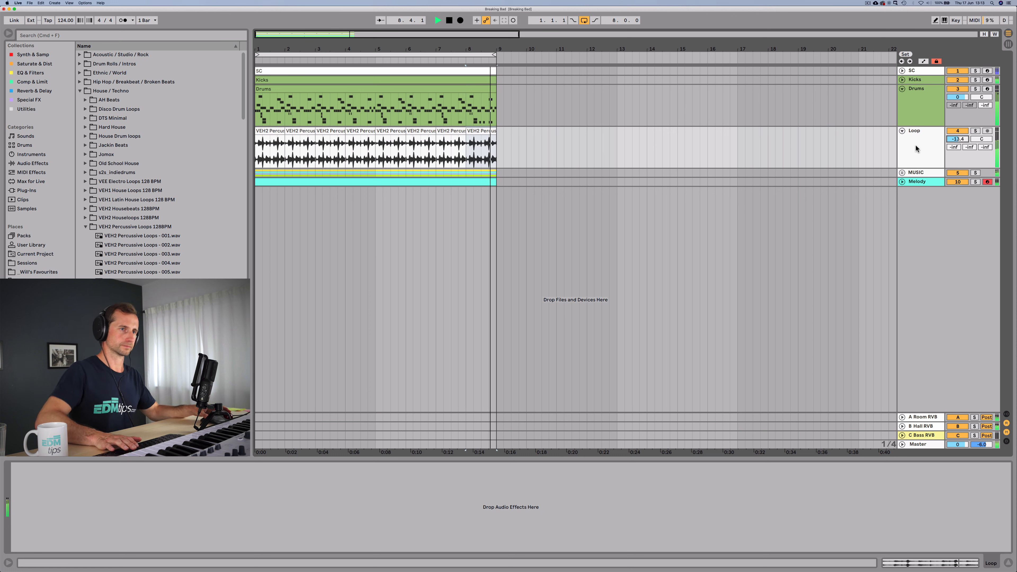
Listen to the Loop track in solo, collapse the House / Techno folder, and unsolo the track
{"action": "left_click", "coordinate": [976, 130]}
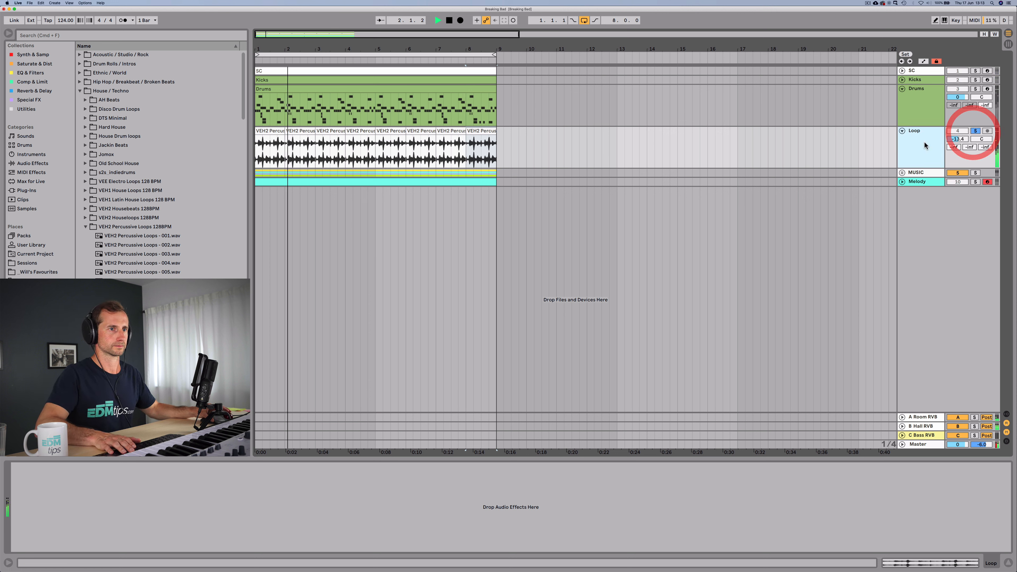
{"action": "left_click", "coordinate": [80, 92]}
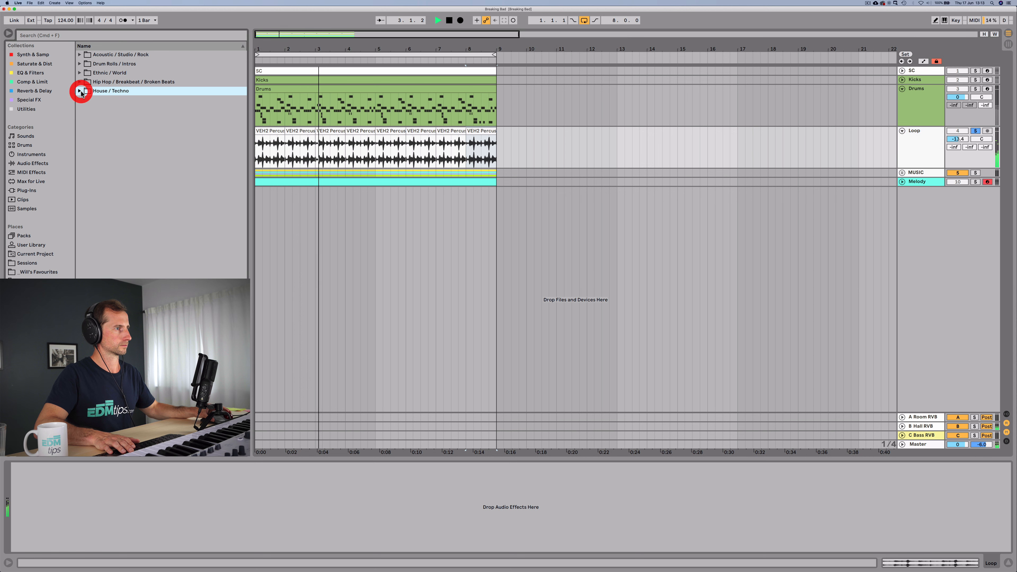
{"action": "left_click", "coordinate": [975, 130]}
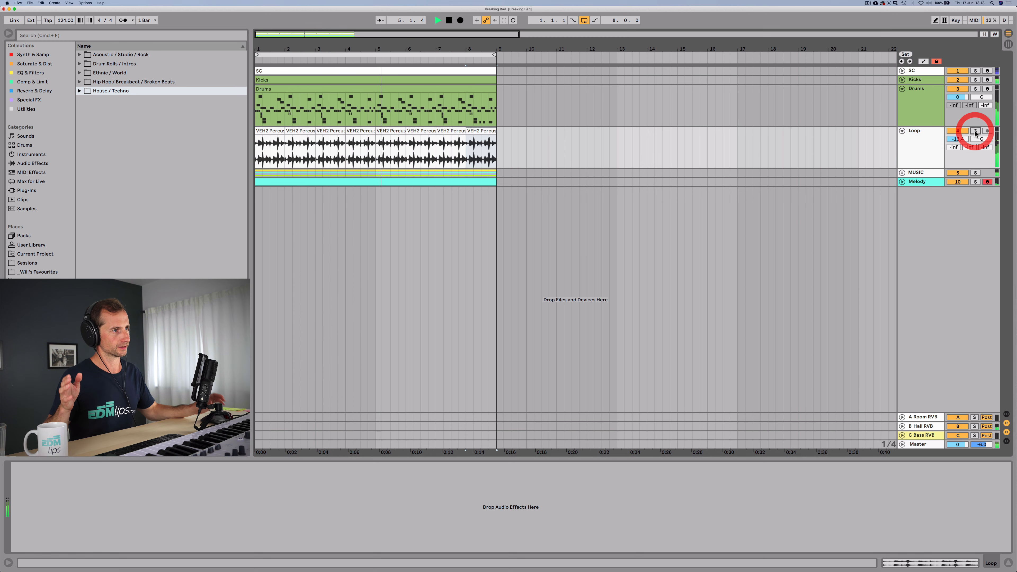
Fold the Loop track, save the project, and stop playback
{"action": "left_click", "coordinate": [902, 130]}
{"action": "left_click_drag", "start_coordinate": [627, 45], "coordinate": [626, 30]}
{"action": "key", "text": "super+s"}
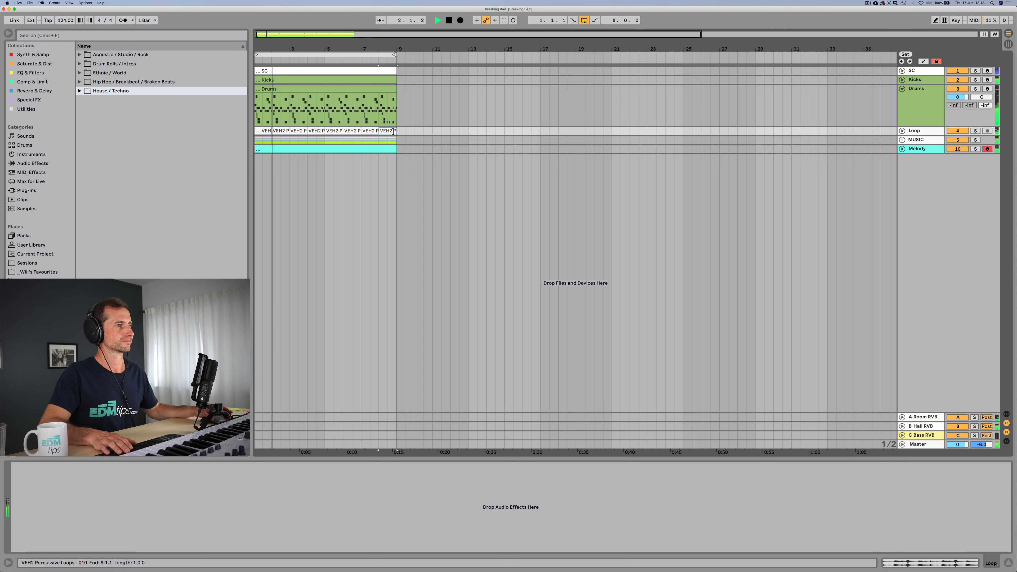
{"action": "key", "text": "super+space"}
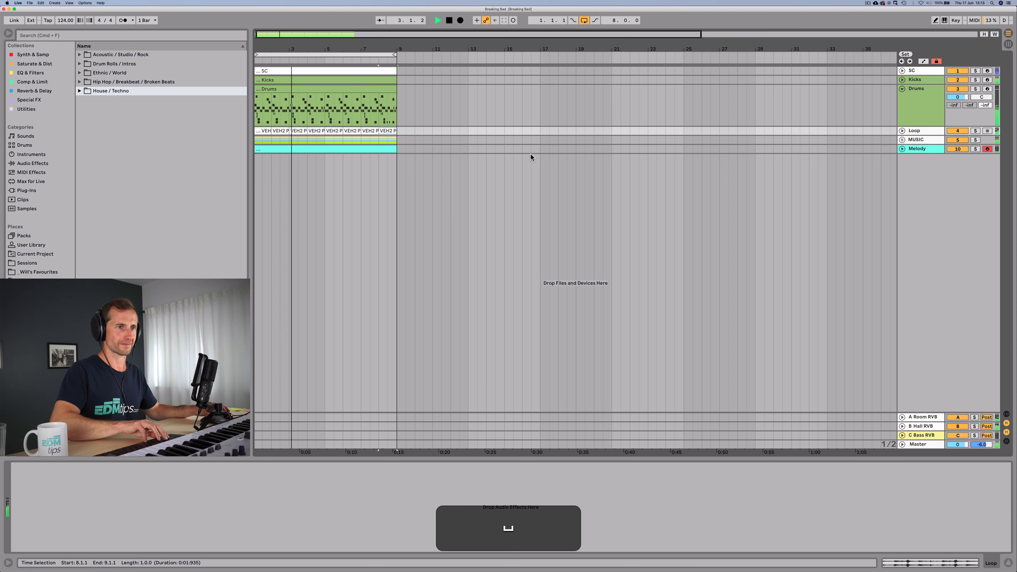
Add a Drum Buss from the Saturate & Dist collection to the end of the Drums track's device chain
{"action": "left_click", "coordinate": [903, 105]}
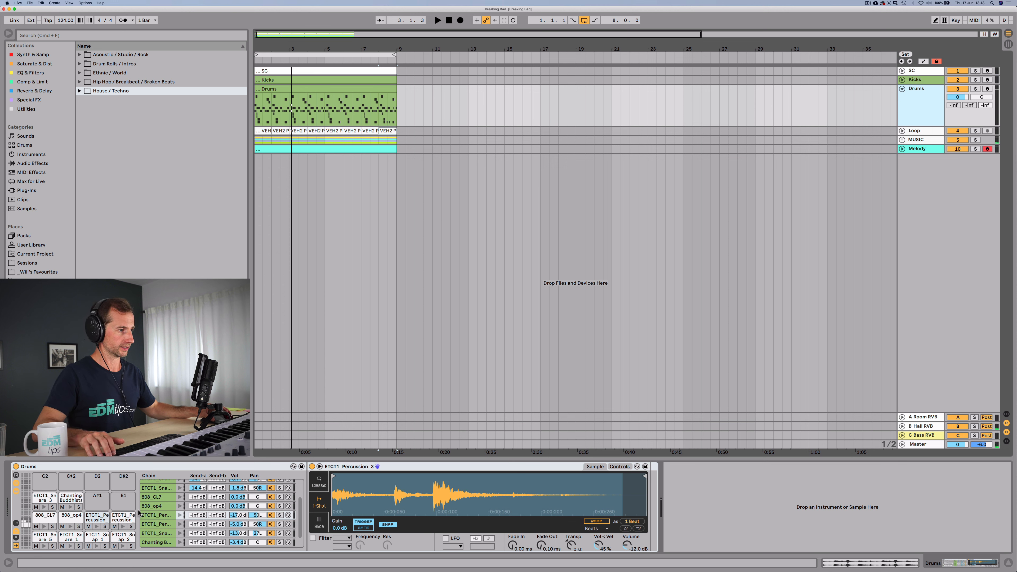
{"action": "scroll", "coordinate": [157, 501], "scroll_direction": "down", "scroll_amount": 1}
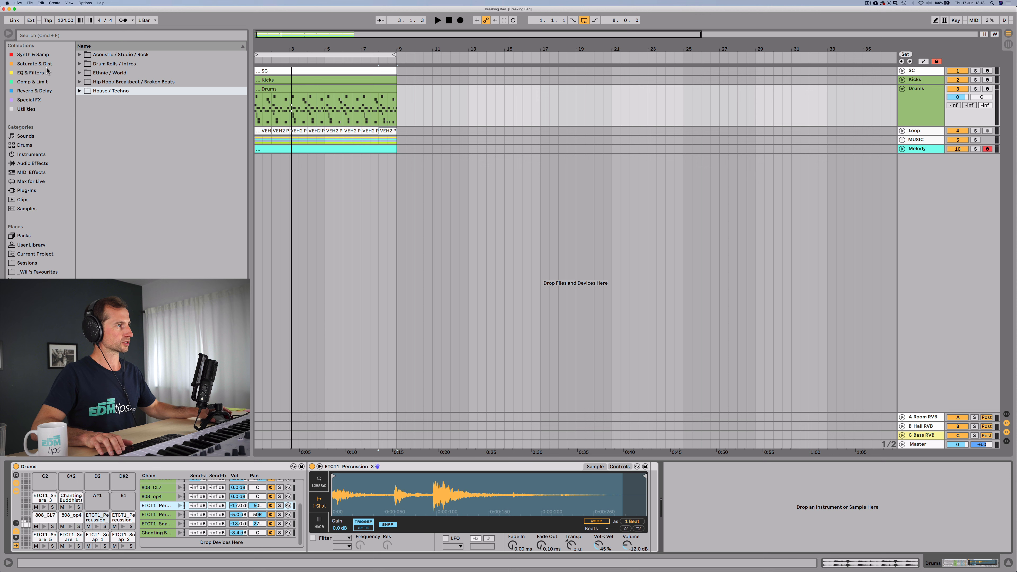
{"action": "left_click", "coordinate": [35, 83]}
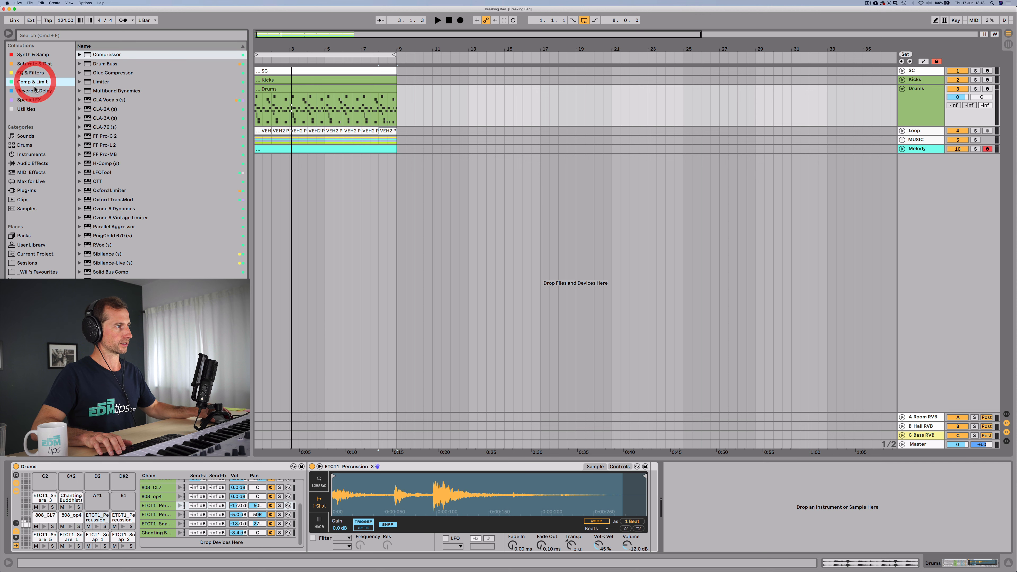
{"action": "left_click", "coordinate": [35, 63]}
{"action": "left_click_drag", "start_coordinate": [104, 64], "coordinate": [531, 172]}
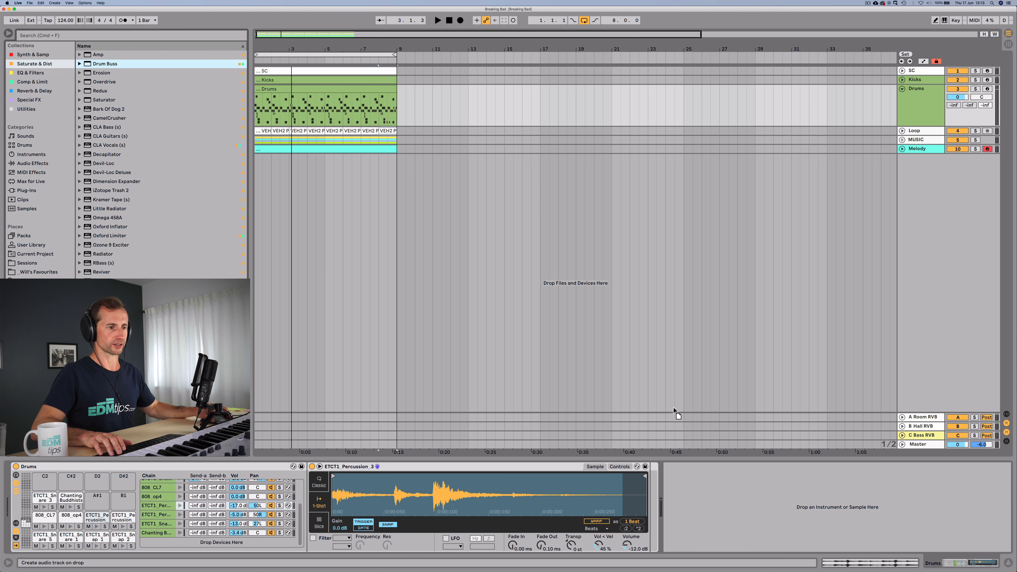
{"action": "left_click_drag", "start_coordinate": [684, 538], "coordinate": [685, 540]}
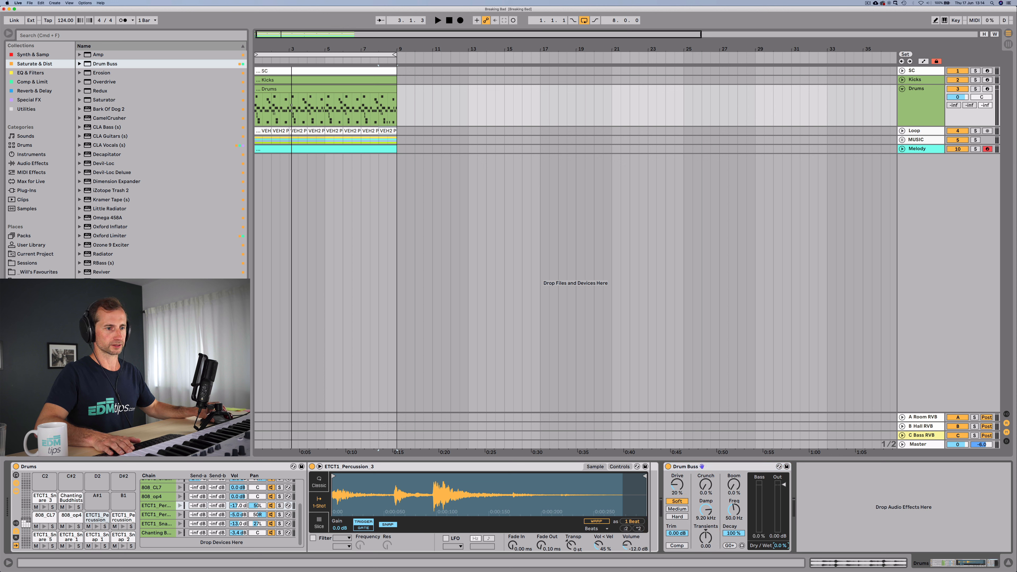
Play the arrangement and raise the Drum Buss Dry/Wet to 71 %
{"action": "key", "text": "space"}
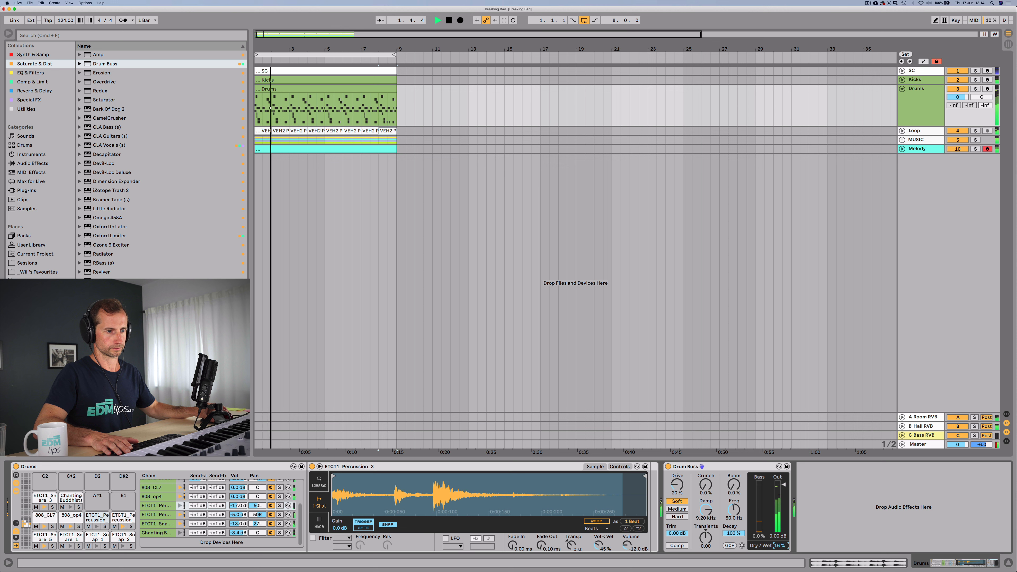
{"action": "left_click_drag", "start_coordinate": [779, 545], "coordinate": [779, 539]}
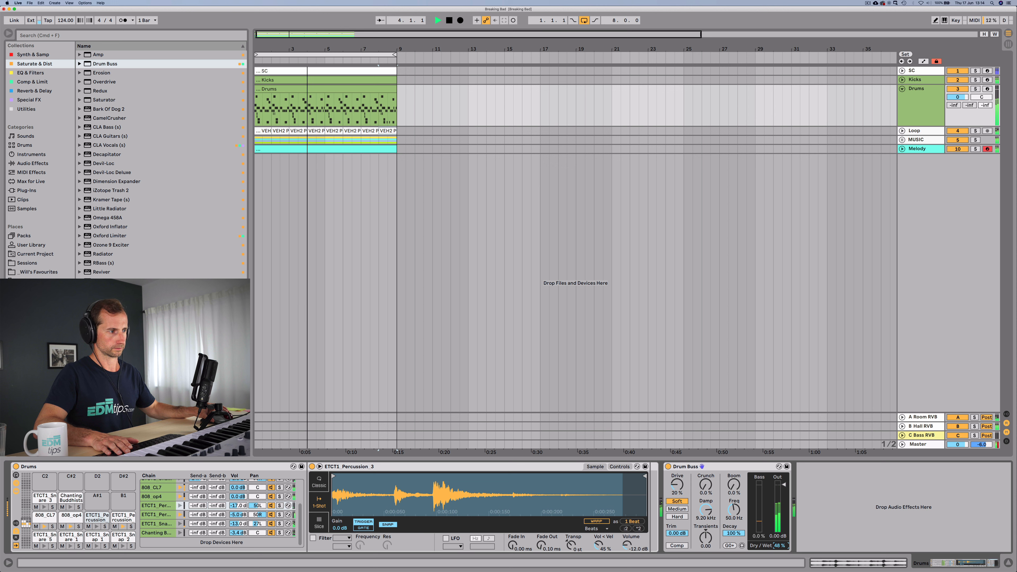
{"action": "left_click_drag", "start_coordinate": [779, 545], "coordinate": [779, 543]}
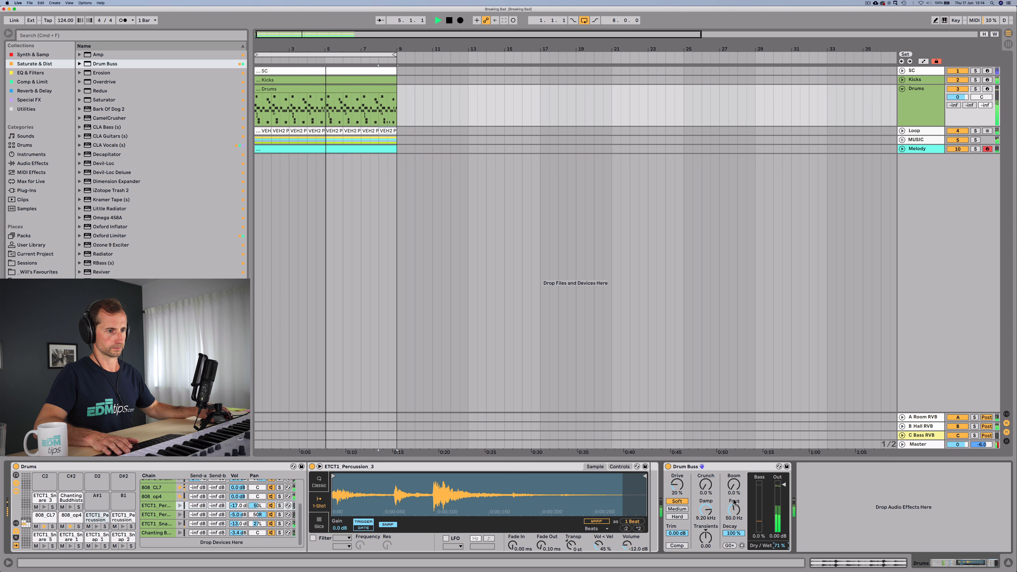
Set the Drum Buss Crunch to 72 % and its output to -10.7 dB, comparing the sound with the device bypassed
{"action": "left_click_drag", "start_coordinate": [705, 485], "coordinate": [705, 464]}
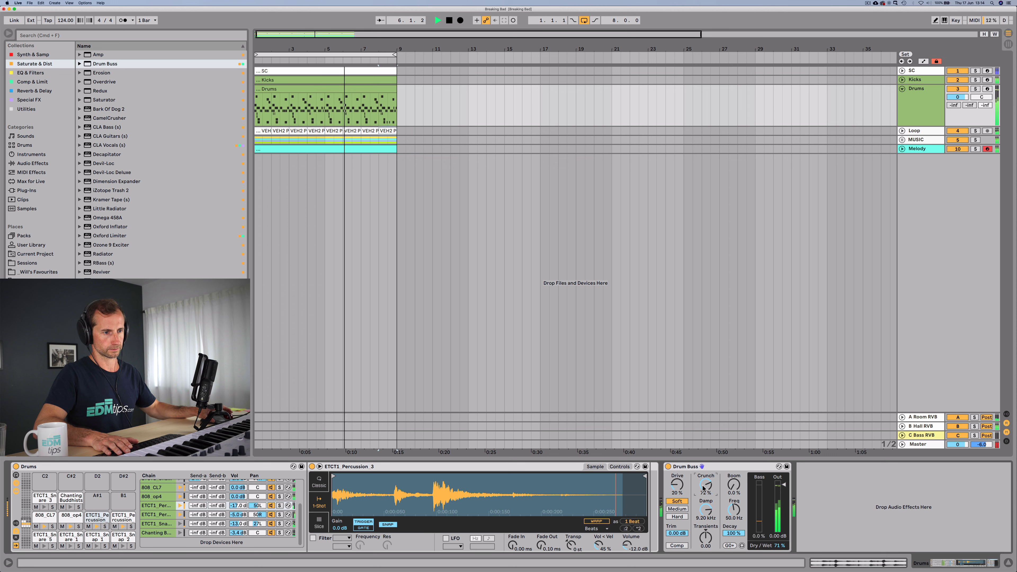
{"action": "left_click_drag", "start_coordinate": [778, 528], "coordinate": [778, 538]}
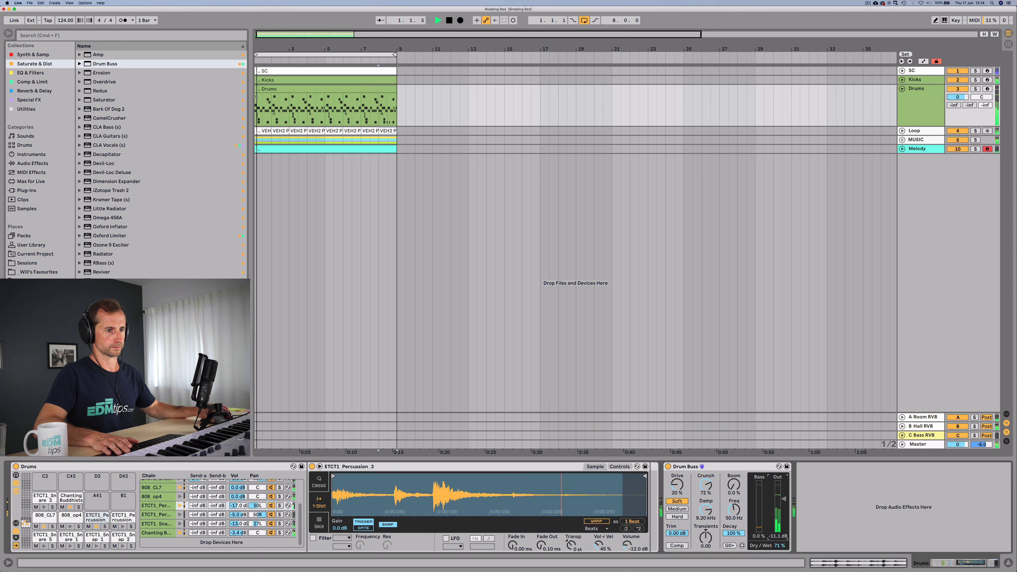
{"action": "left_click", "coordinate": [668, 466]}
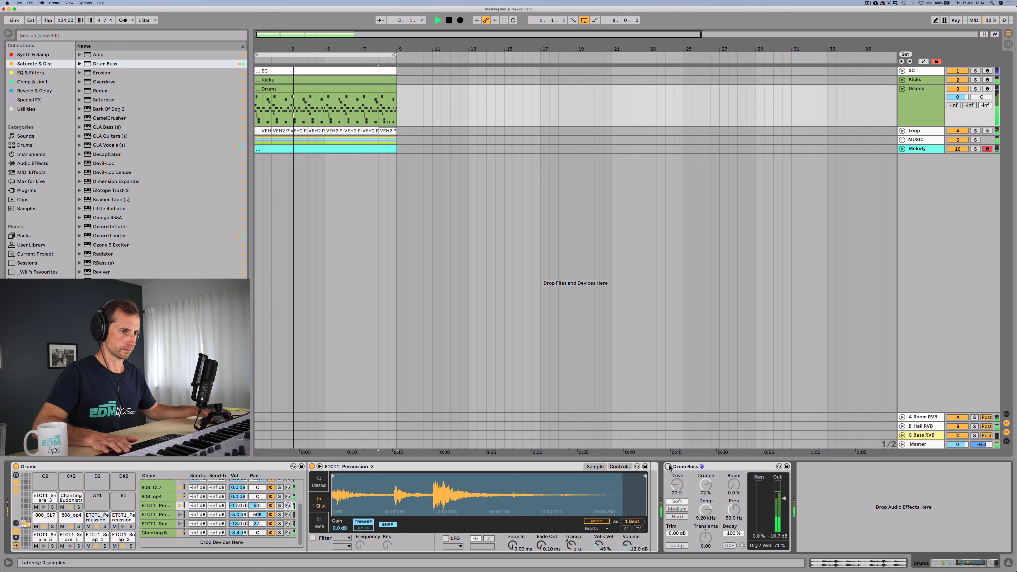
{"action": "left_click", "coordinate": [668, 466]}
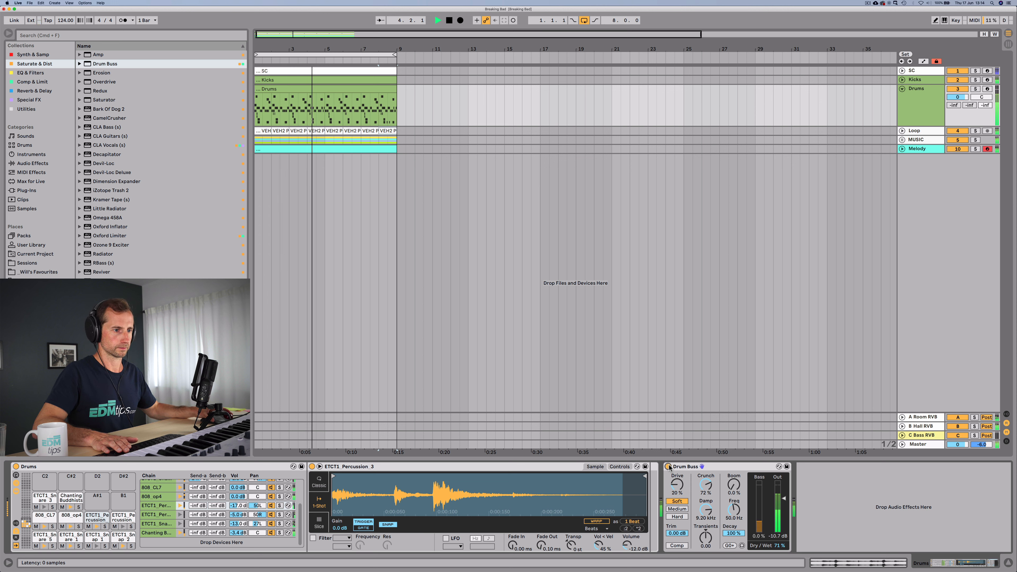
Set the Drum Buss Damp to 20.0 kHz and Dry/Wet to 82 %, and stop playback
{"action": "left_click_drag", "start_coordinate": [704, 513], "coordinate": [703, 480]}
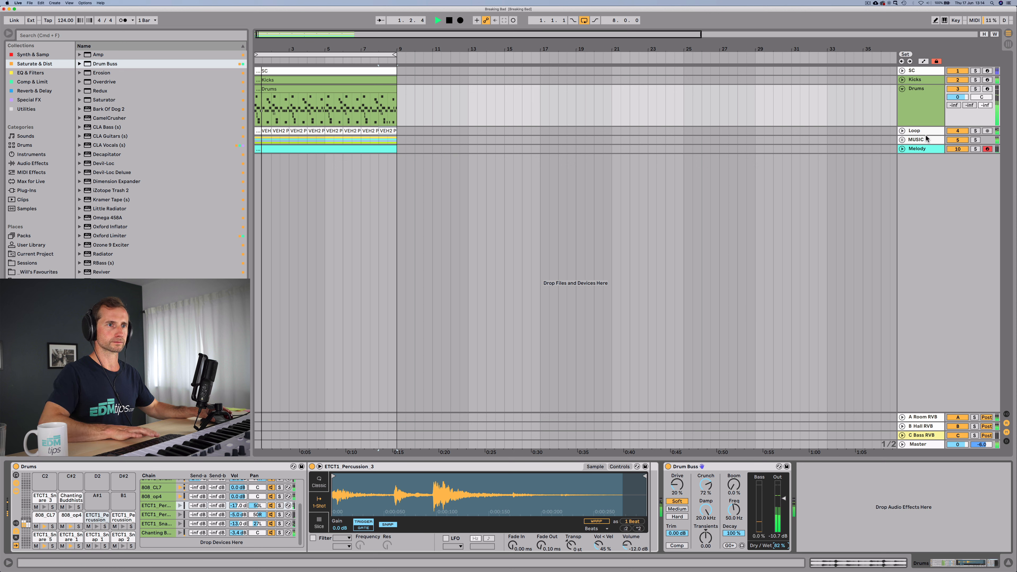
{"action": "key", "text": "space"}
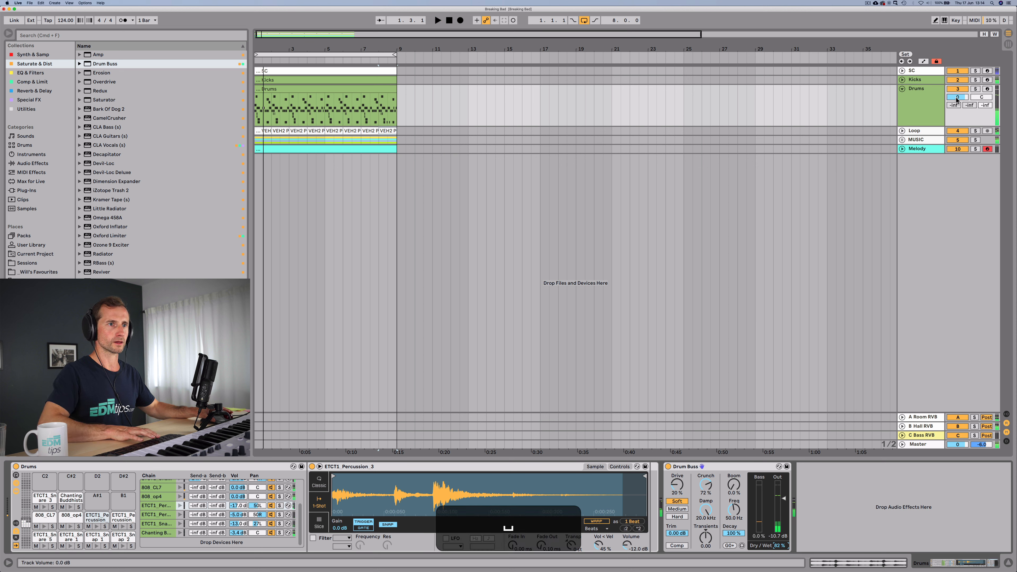
Expand the MUSIC group and restart playback from the beginning of the loop
{"action": "left_click", "coordinate": [902, 140]}
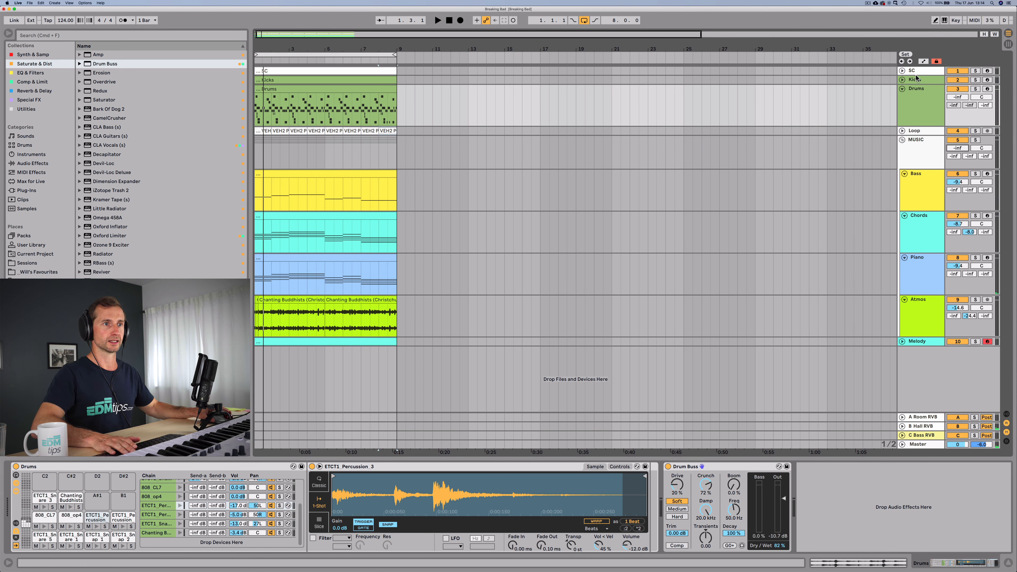
{"action": "key", "text": "space"}
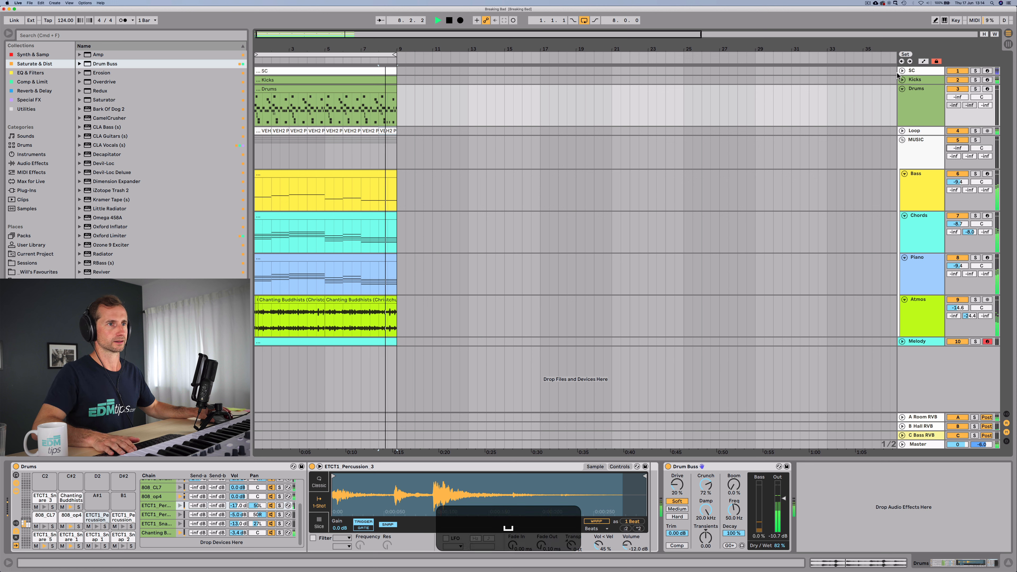
{"action": "key", "text": "space"}
{"action": "left_click", "coordinate": [449, 20]}
{"action": "key", "text": "space"}
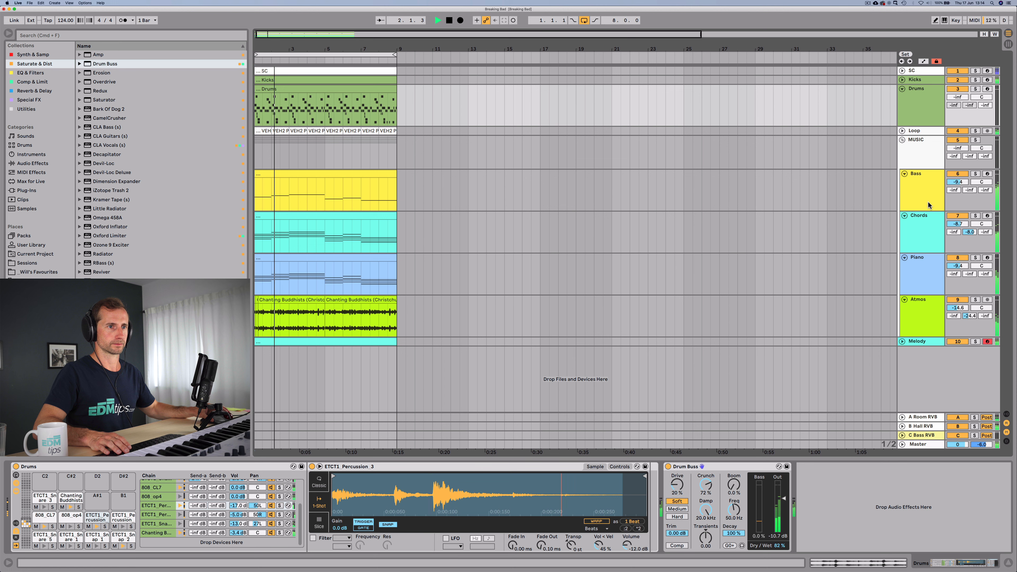
Mute the Melody, Atmos, Piano, Loop and Chords tracks, leaving the Kicks, Drums and Bass tracks active
{"action": "left_click", "coordinate": [956, 341]}
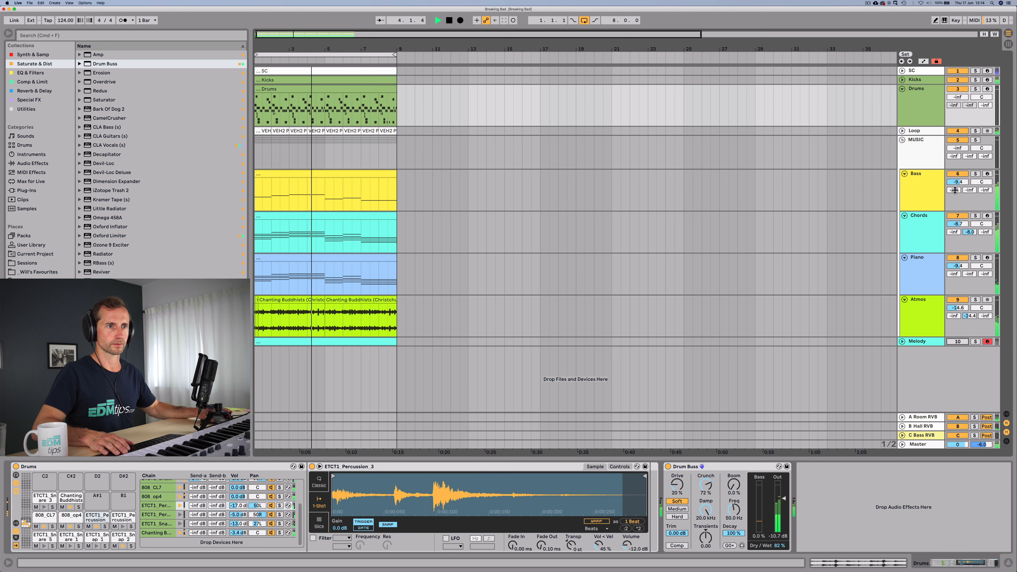
{"action": "left_click", "coordinate": [952, 299]}
{"action": "left_click", "coordinate": [957, 258]}
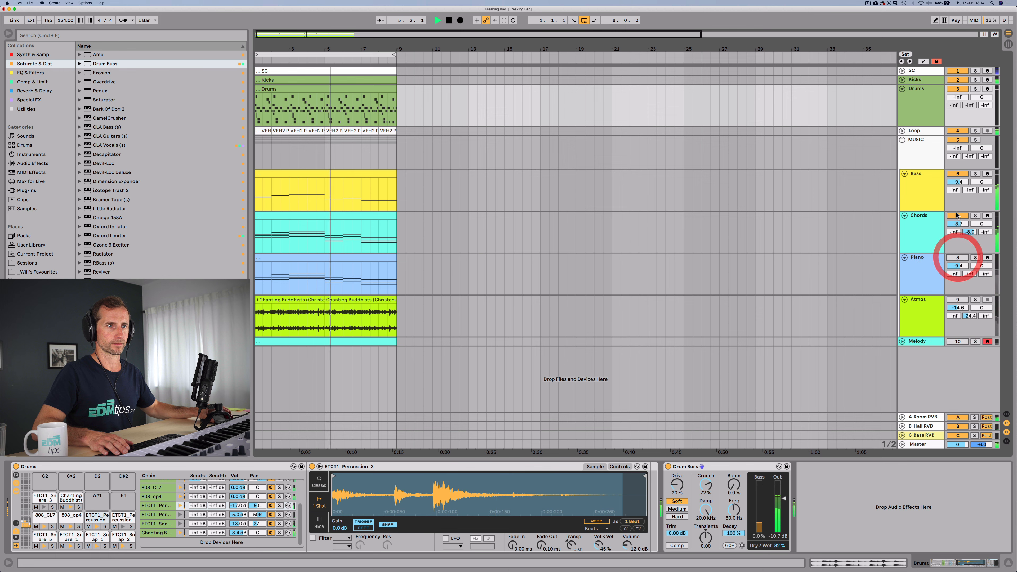
{"action": "left_click", "coordinate": [956, 205]}
{"action": "left_click", "coordinate": [957, 131]}
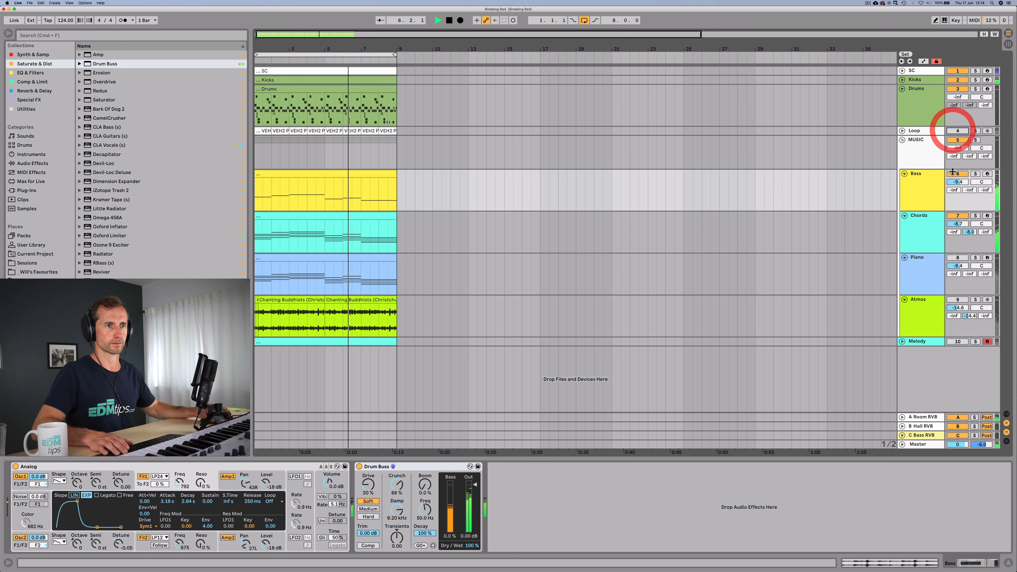
{"action": "left_click", "coordinate": [956, 216]}
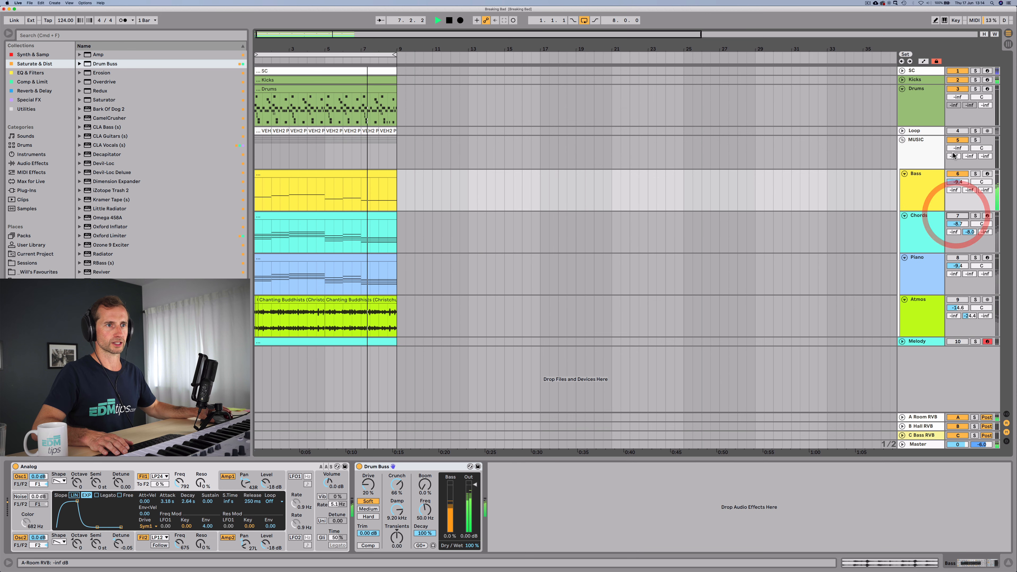
Set the MUSIC group volume to -4.2 dB and the Bass track volume to -4.0 dB
{"action": "mouse_move", "coordinate": [957, 148]}
{"action": "left_mouse_down"}
{"action": "mouse_move", "coordinate": [957, 157]}
{"action": "mouse_move", "coordinate": [957, 139]}
{"action": "left_mouse_up"}
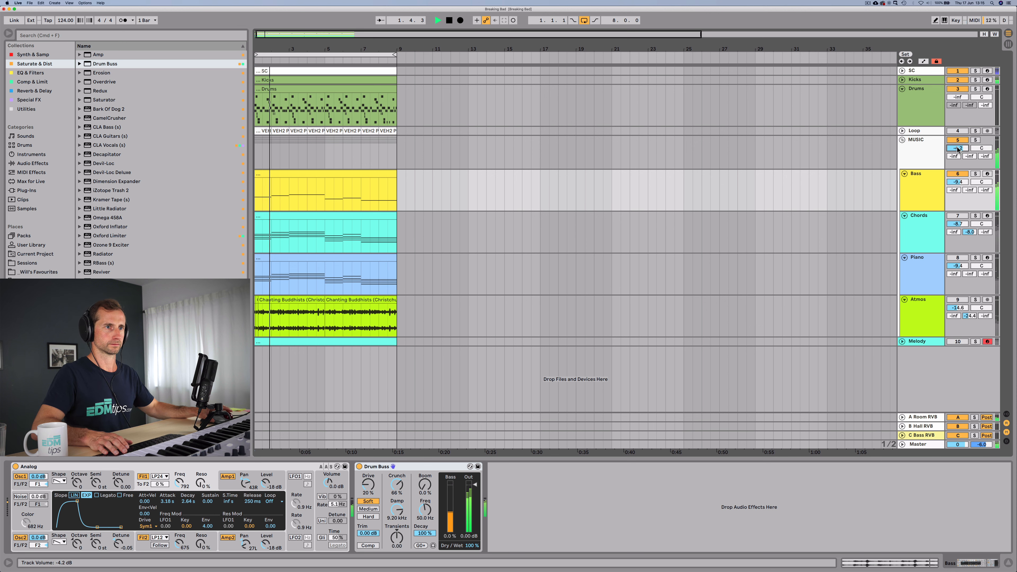
{"action": "left_click", "coordinate": [902, 79]}
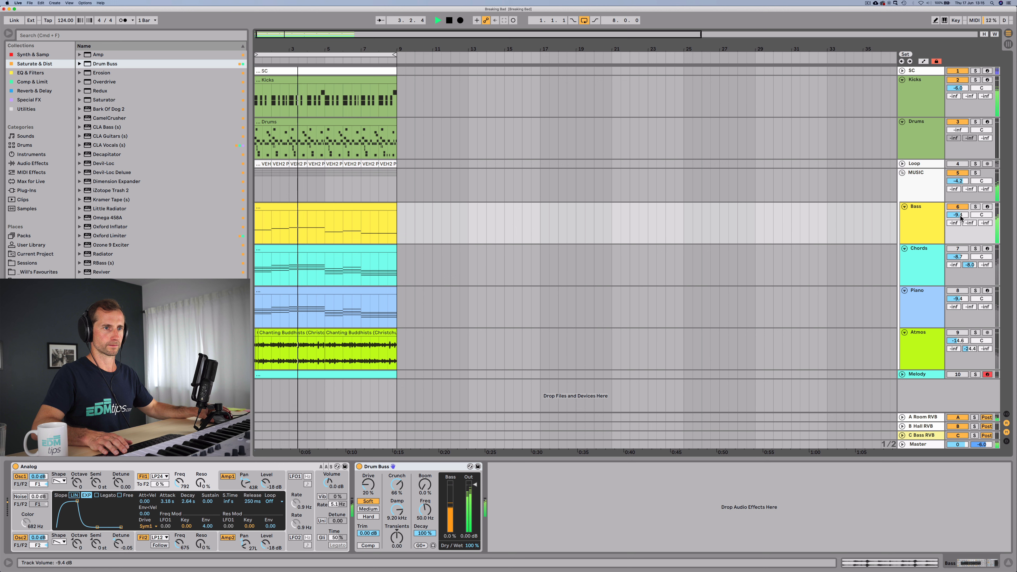
{"action": "left_click_drag", "start_coordinate": [959, 216], "coordinate": [962, 216]}
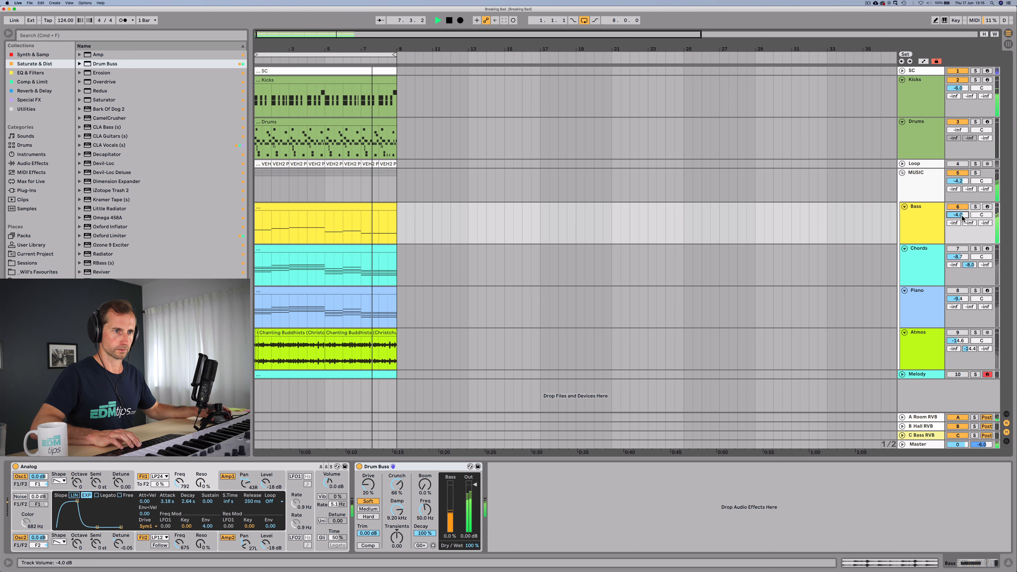
Stop playback and enable the Simpler filter on the ETCT1_Kick_House_5 chain of the Kicks rack
{"action": "left_click", "coordinate": [919, 105]}
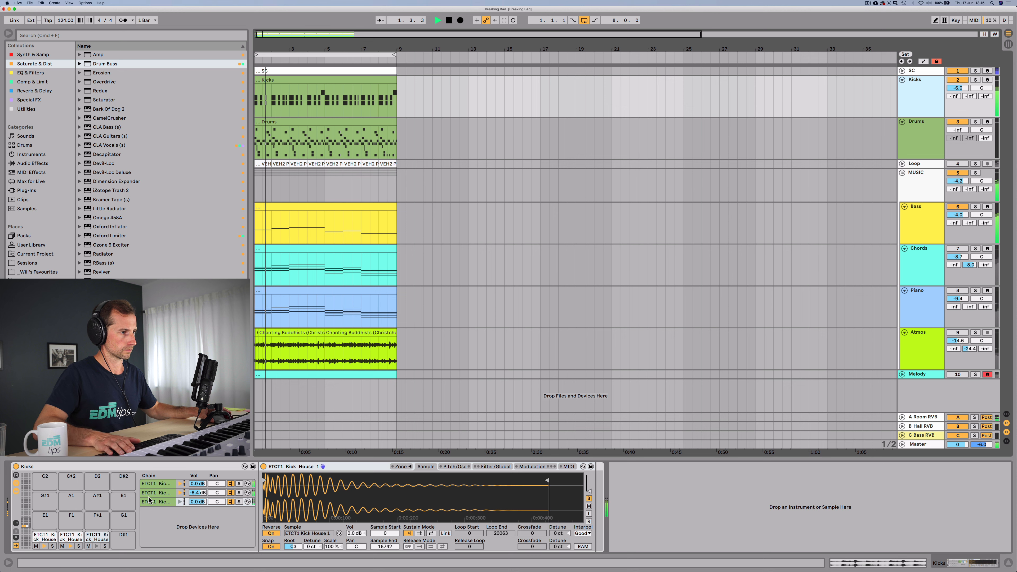
{"action": "left_click", "coordinate": [178, 494]}
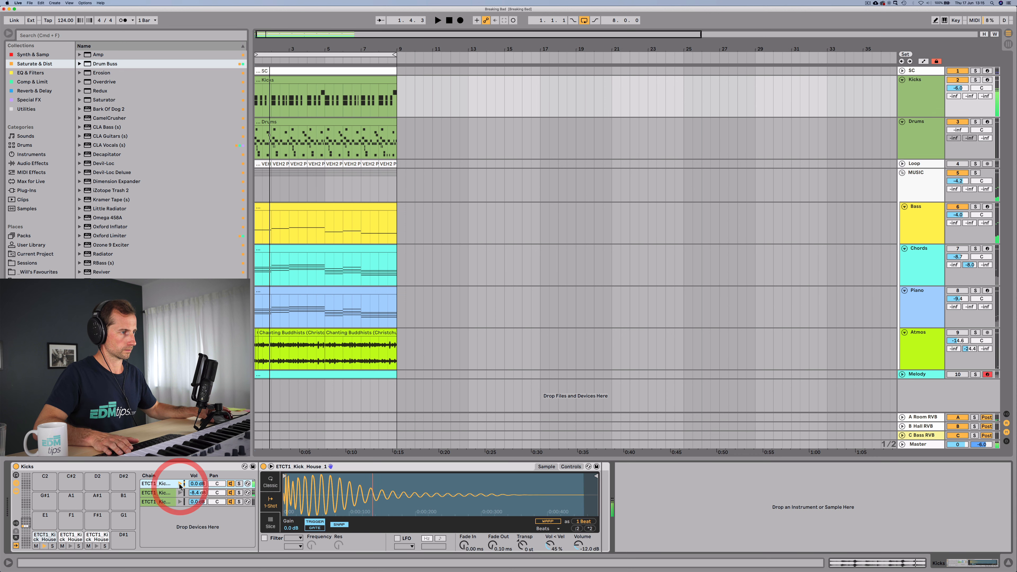
{"action": "left_click", "coordinate": [179, 493]}
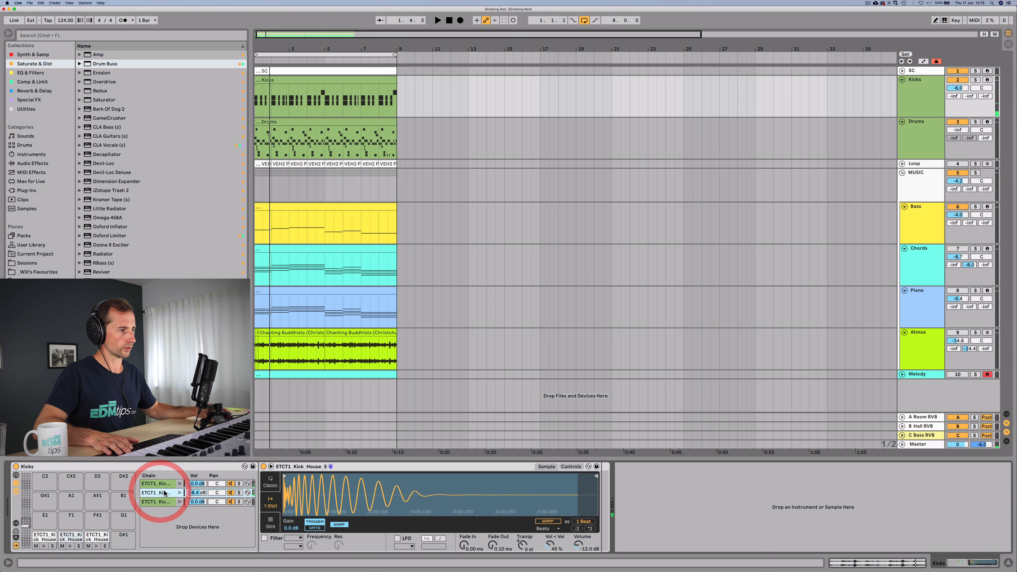
{"action": "left_click", "coordinate": [269, 538]}
{"action": "left_click", "coordinate": [294, 538]}
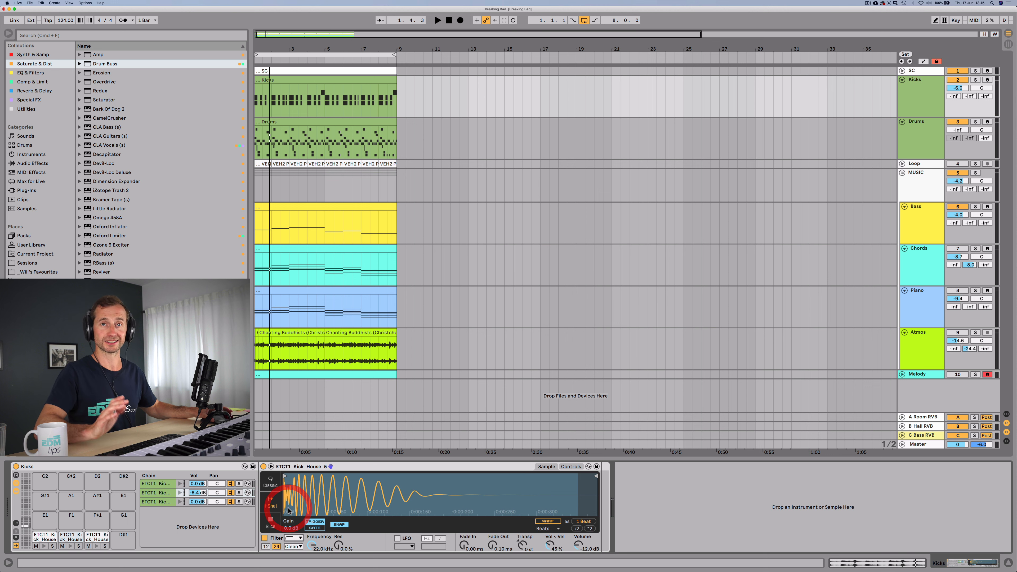
During playback, set the soloed kick's filter frequency to 271 Hz, unsolo it and set its chain volume to -3.4 dB
{"action": "key", "text": "space"}
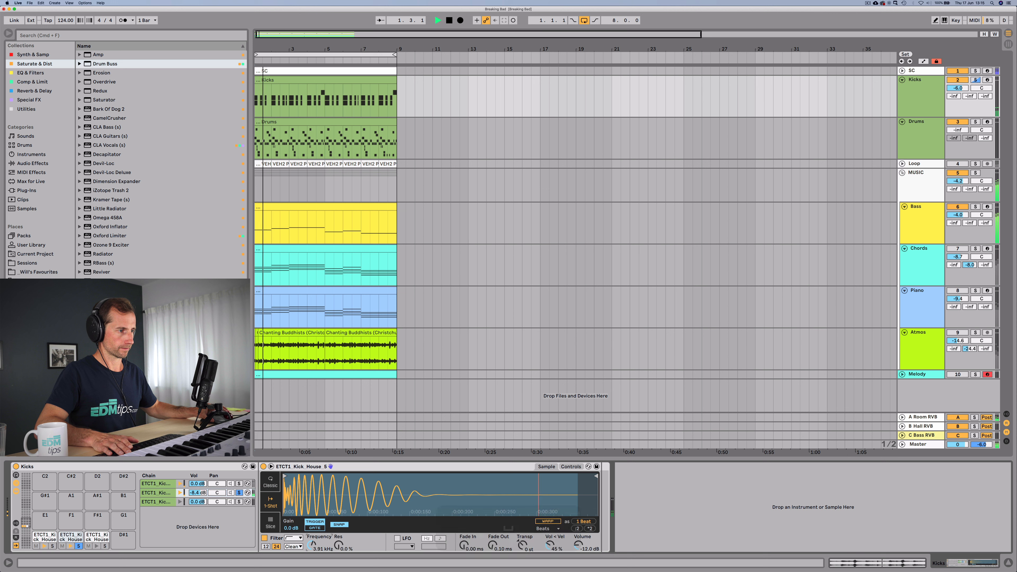
{"action": "left_click_drag", "start_coordinate": [311, 546], "coordinate": [311, 571]}
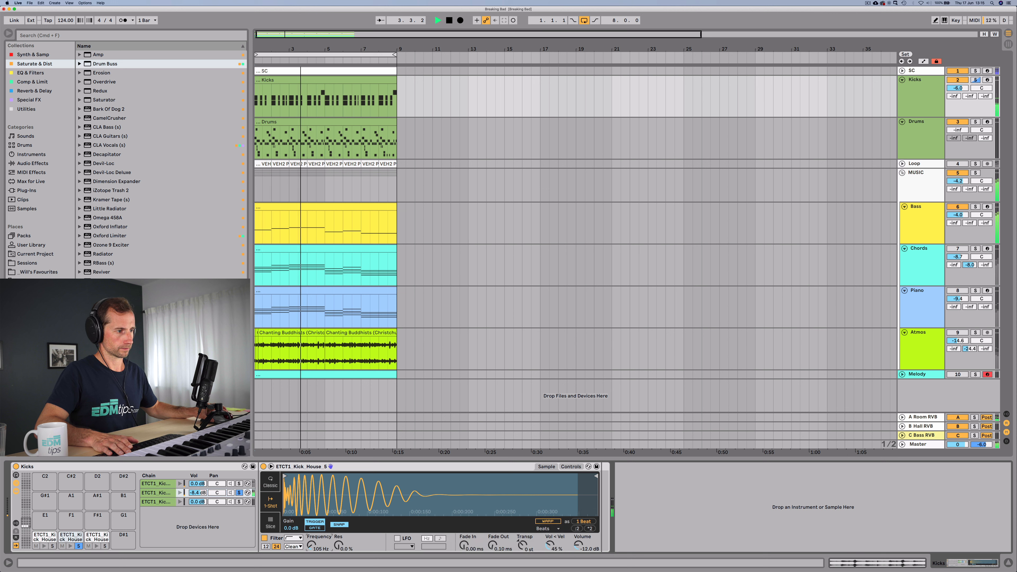
{"action": "left_click", "coordinate": [239, 492]}
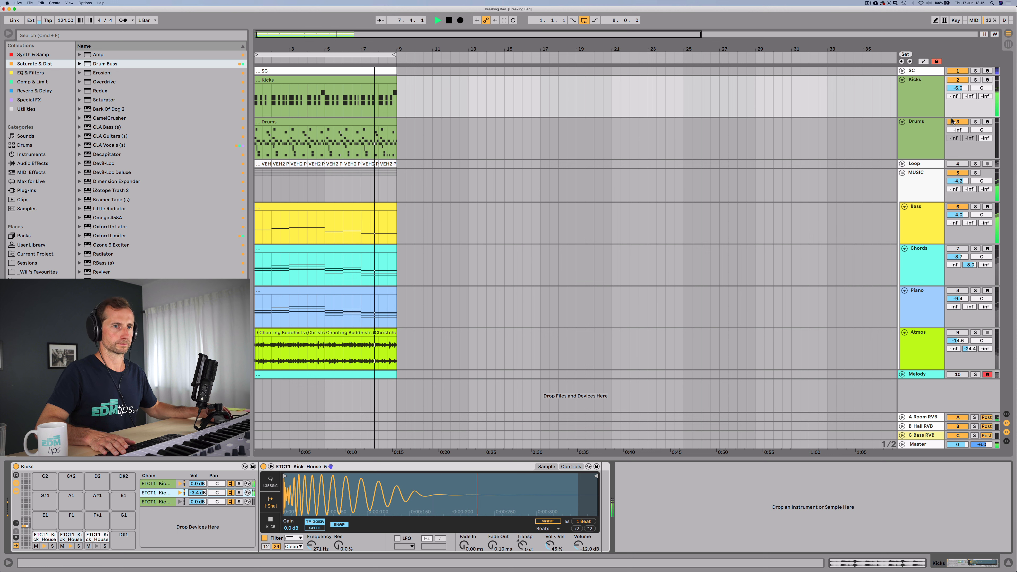
Unmute the Chords track and set its volume to -13.5 dB
{"action": "left_click", "coordinate": [955, 130]}
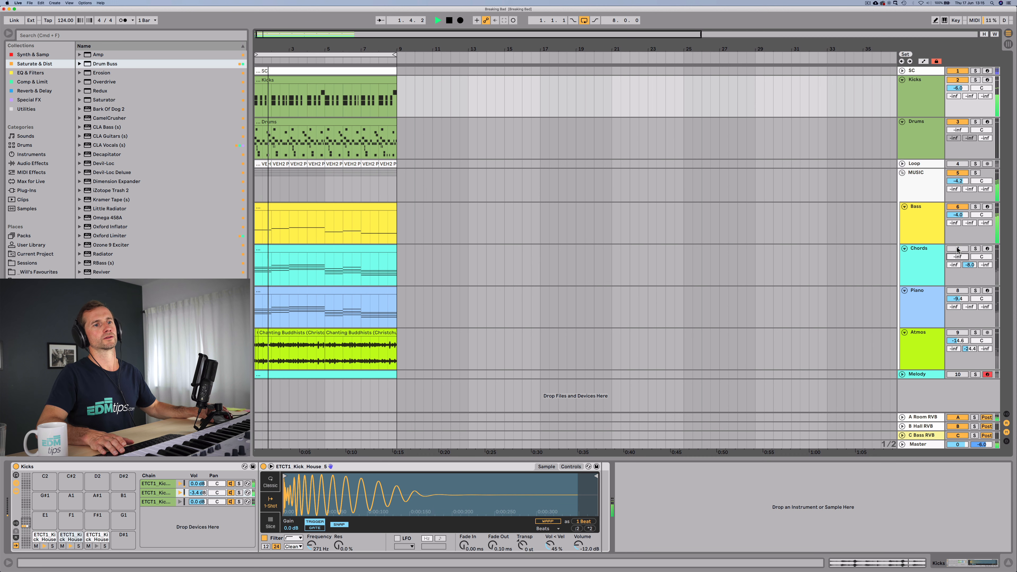
{"action": "left_click_drag", "start_coordinate": [956, 256], "coordinate": [956, 289]}
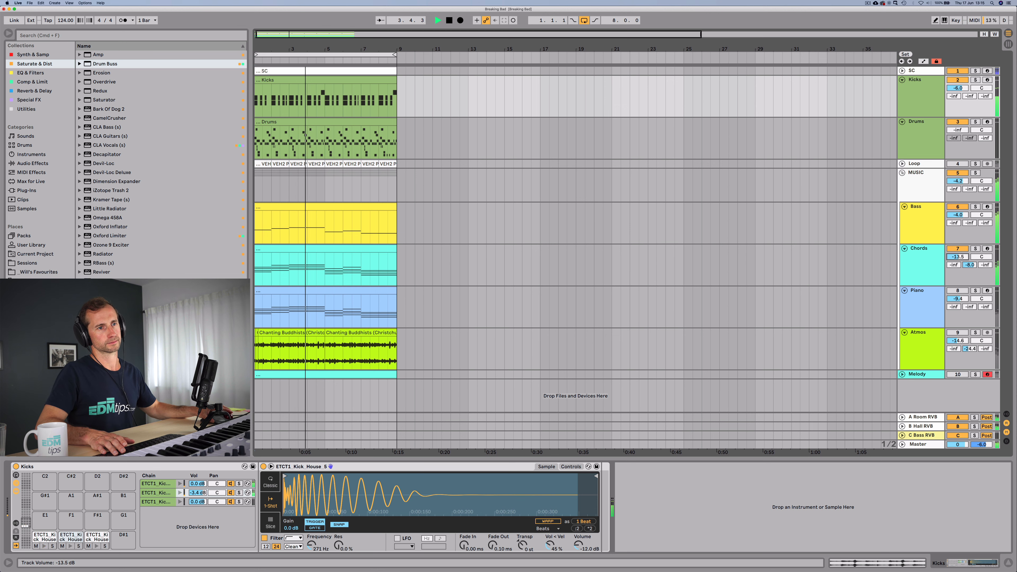
On the Chords track, set the Analog unison detune to 17.97 and boost EQ Eight band 3 by 9.79 dB at 6.96 kHz
{"action": "left_click", "coordinate": [919, 265]}
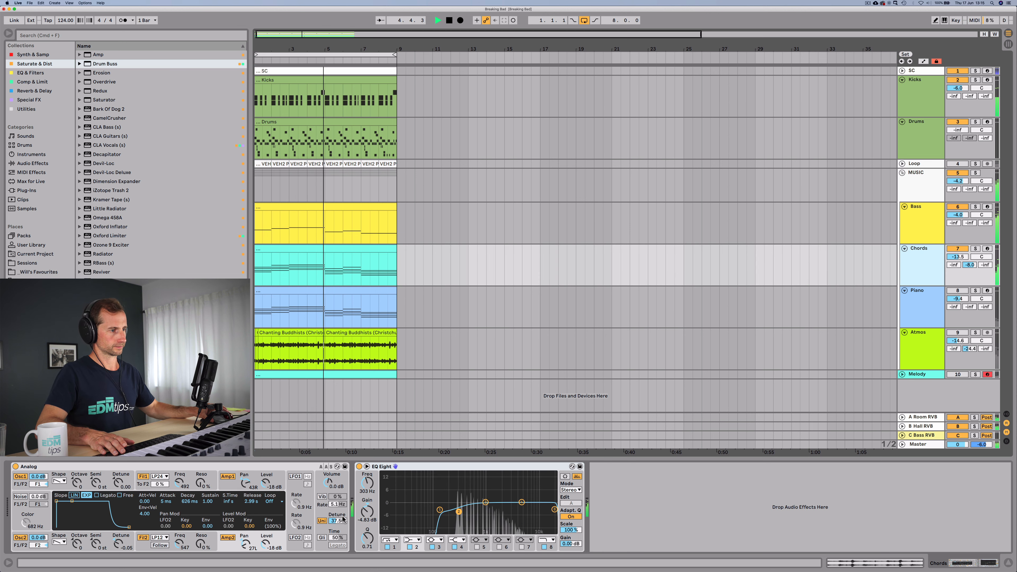
{"action": "left_click_drag", "start_coordinate": [342, 519], "coordinate": [342, 528]}
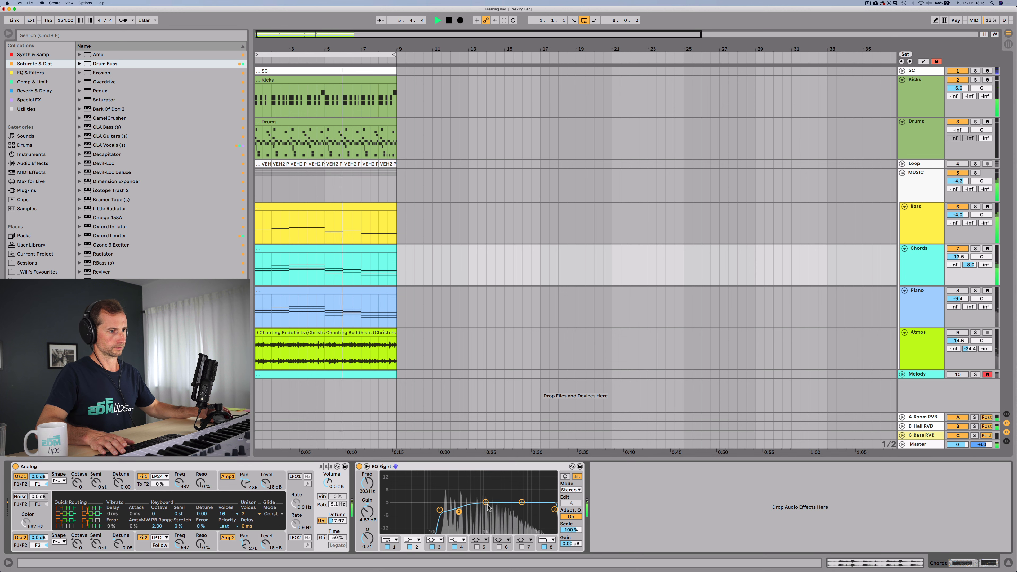
{"action": "left_click_drag", "start_coordinate": [485, 502], "coordinate": [529, 484]}
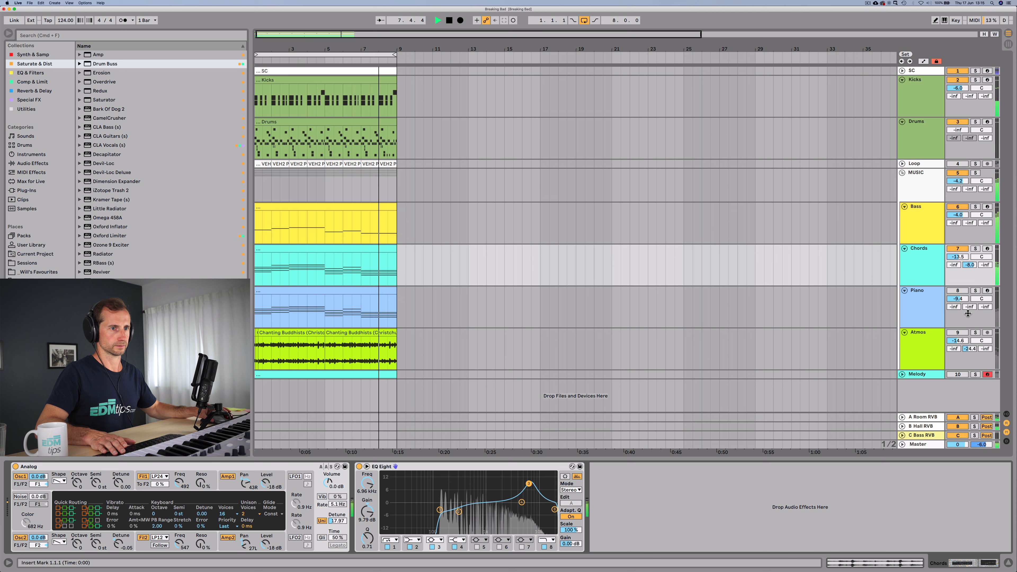
Unmute the Piano track and play it soloed from the start of the loop
{"action": "left_click", "coordinate": [957, 290]}
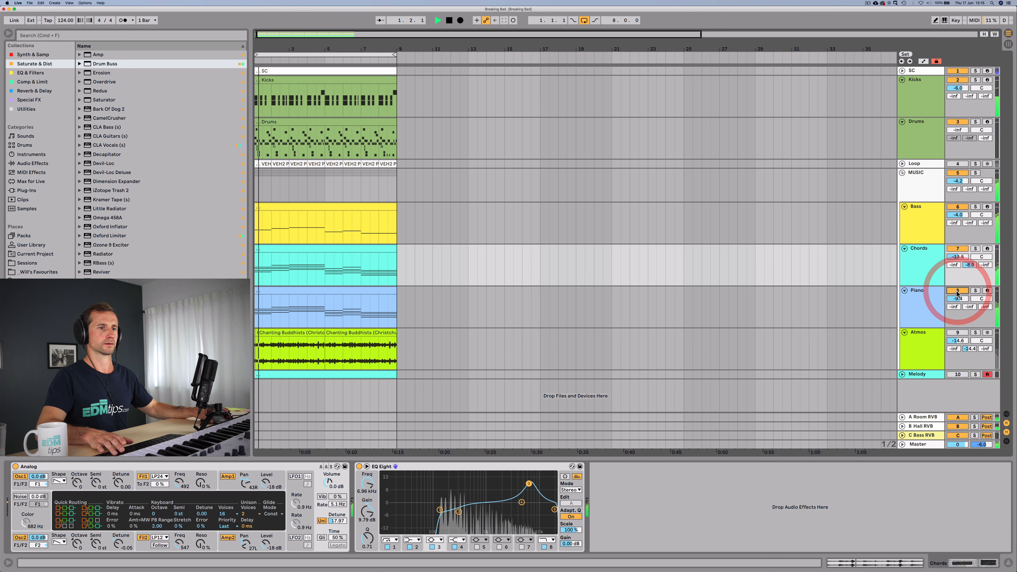
{"action": "left_click", "coordinate": [937, 302]}
{"action": "left_click", "coordinate": [975, 290]}
{"action": "left_click", "coordinate": [926, 303]}
{"action": "key", "text": "space"}
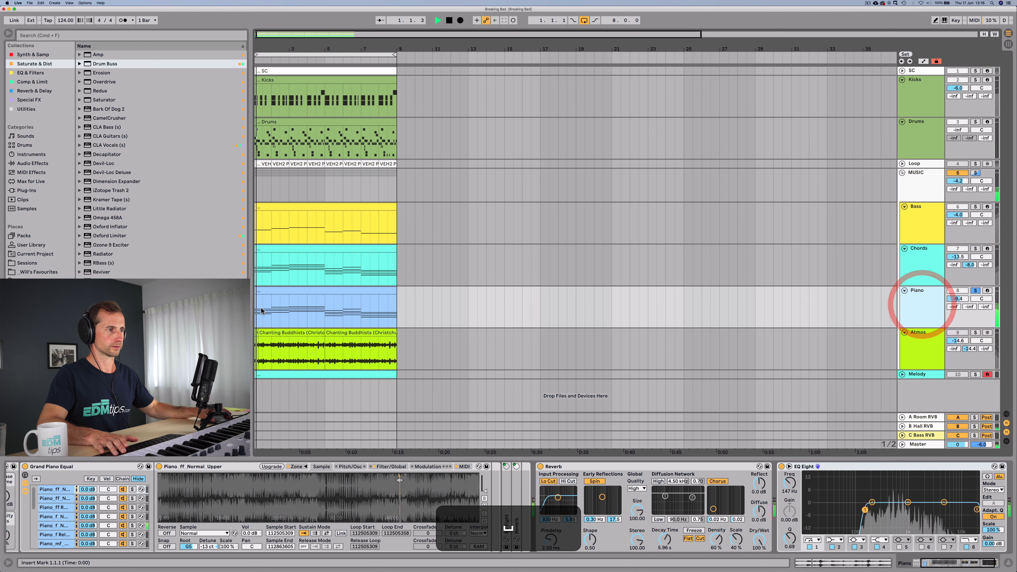
Transpose all notes of the Piano clip down one octave, play it back and return to the track's devices
{"action": "double_click", "coordinate": [269, 290]}
{"action": "key", "text": "space"}
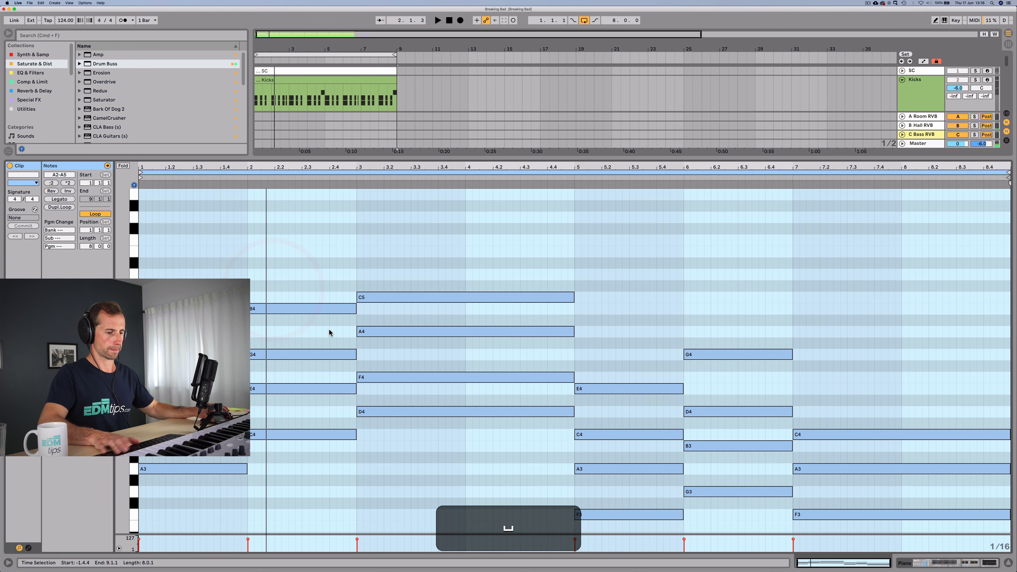
{"action": "key", "text": "super+a"}
{"action": "key", "text": "shift+super+Down"}
{"action": "key", "text": "shift+space"}
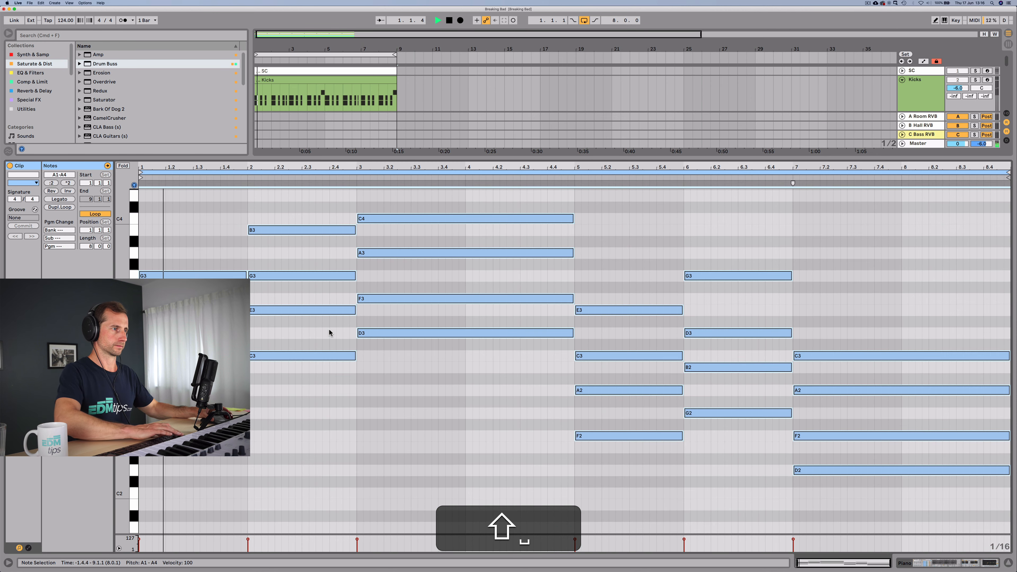
{"action": "key", "text": "shift+Tab"}
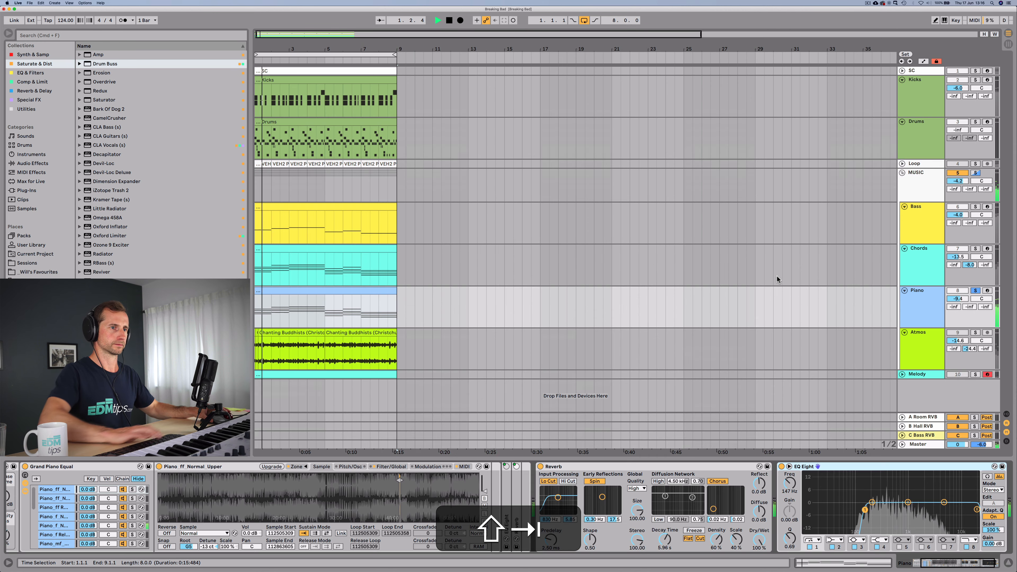
Unsolo the Piano, cut its EQ Eight band 2 by 3.10 dB at 426 Hz and set the track volume to -5.4 dB
{"action": "left_click", "coordinate": [976, 291]}
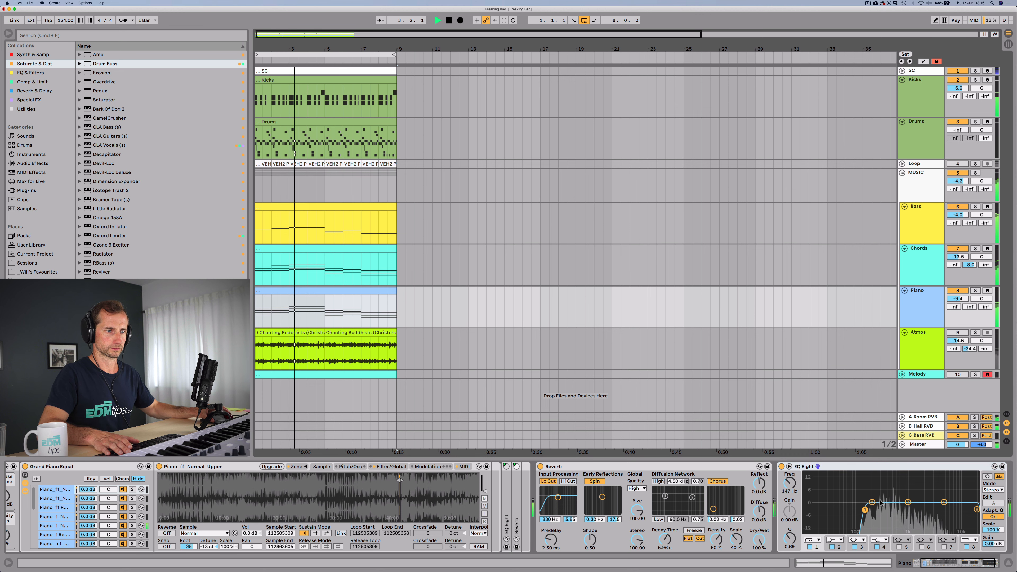
{"action": "left_click_drag", "start_coordinate": [871, 502], "coordinate": [908, 509]}
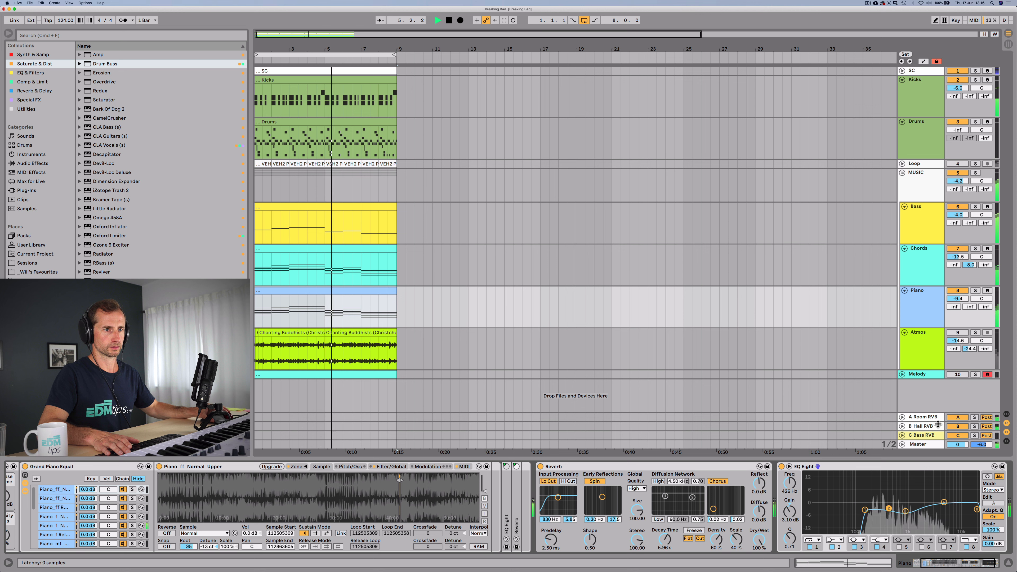
{"action": "left_click_drag", "start_coordinate": [956, 299], "coordinate": [956, 299]}
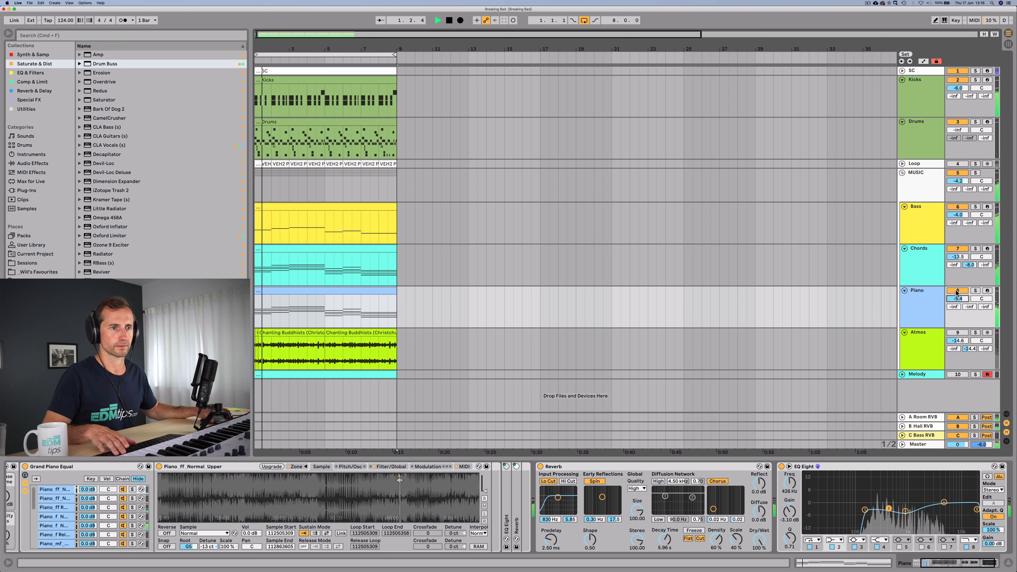
Mute the Piano track, then unmute the Atmos track and set its volume to -16.6 dB
{"action": "left_click", "coordinate": [955, 291]}
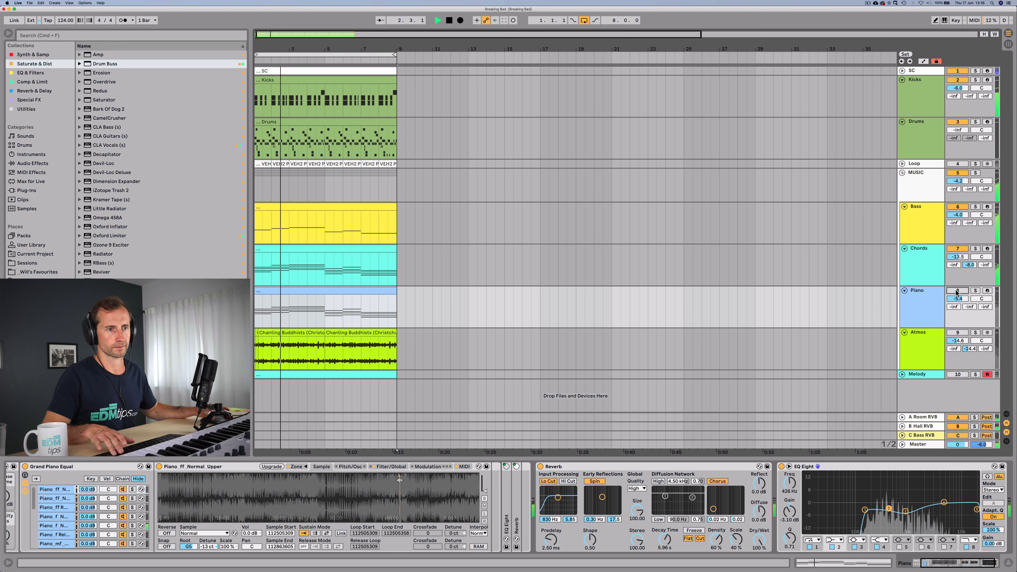
{"action": "left_click", "coordinate": [955, 332]}
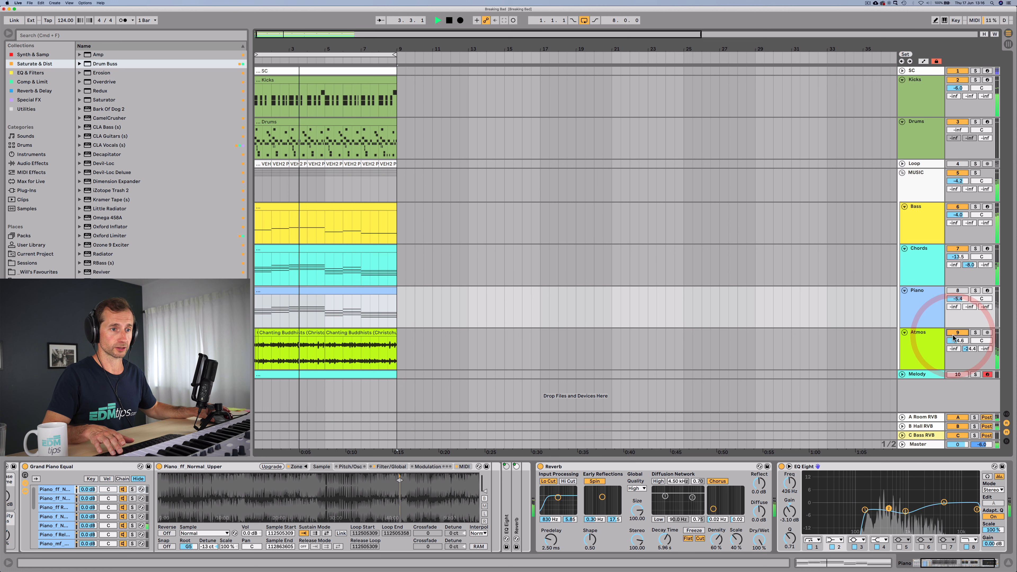
{"action": "left_click_drag", "start_coordinate": [955, 342], "coordinate": [955, 346]}
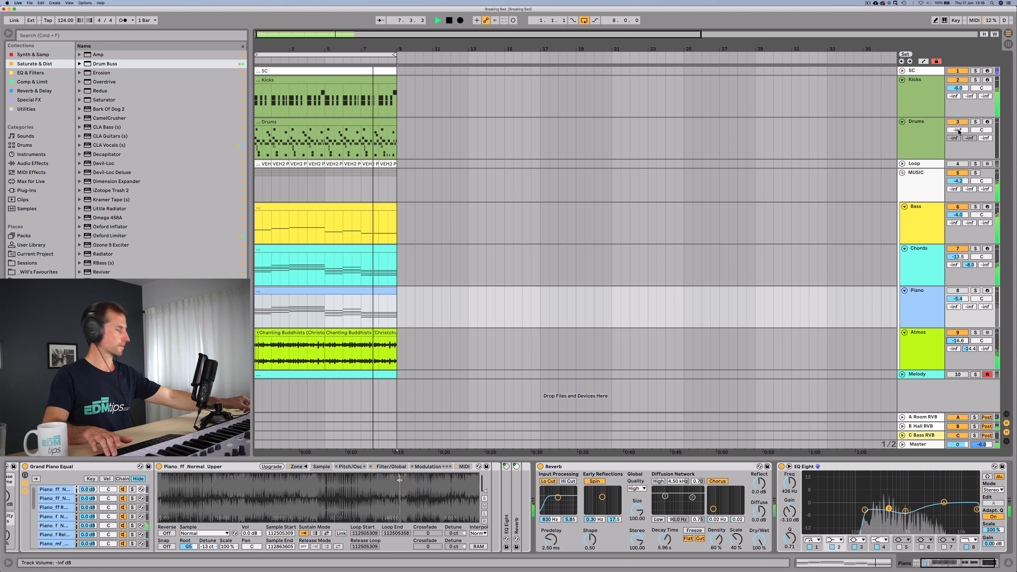
Bring the Drums track volume up to -6.2 dB and display the track's devices
{"action": "left_click_drag", "start_coordinate": [958, 131], "coordinate": [958, 124]}
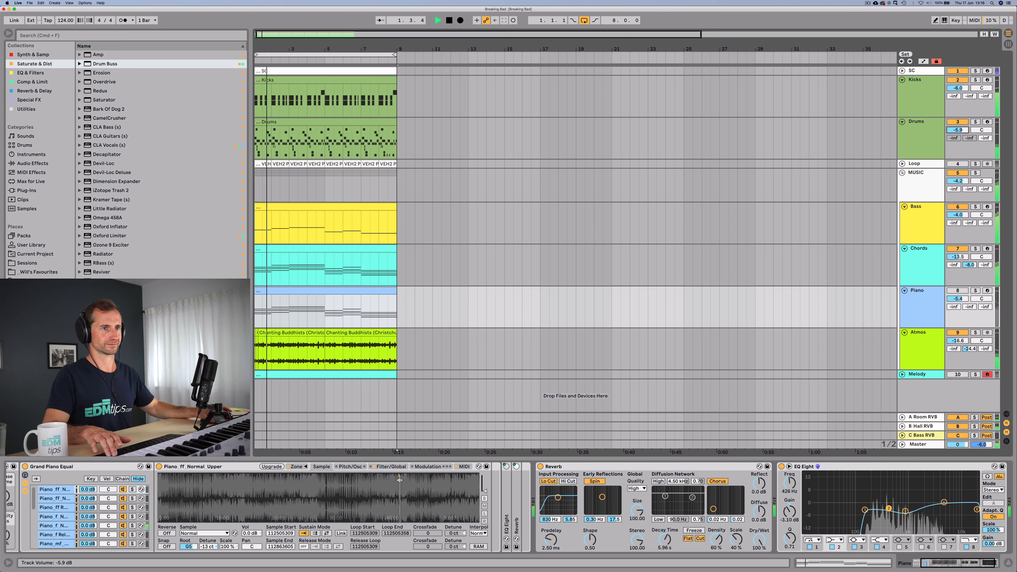
{"action": "left_click_drag", "start_coordinate": [958, 130], "coordinate": [958, 131]}
{"action": "left_click", "coordinate": [930, 132]}
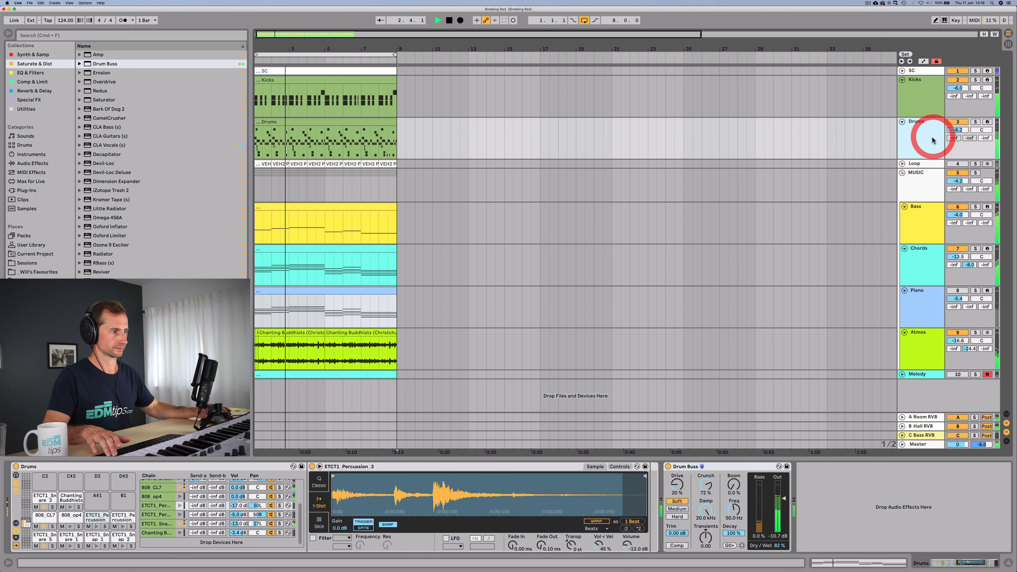
Lower the ETCT1_Snare_3 chain in the Drums rack to -17.4 dB and raise the Drum Buss drive to 28%
{"action": "left_click", "coordinate": [156, 524]}
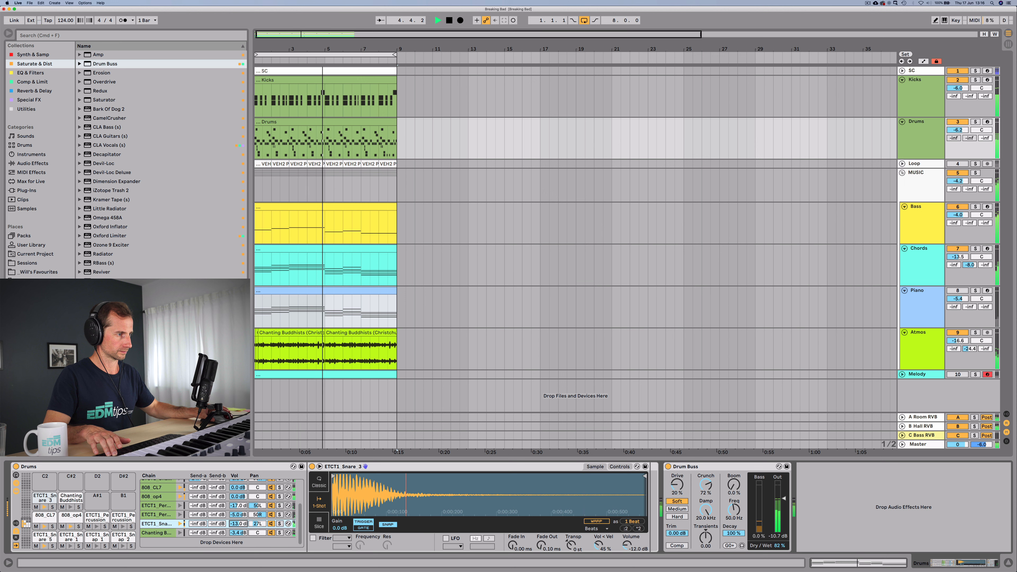
{"action": "left_click_drag", "start_coordinate": [238, 524], "coordinate": [239, 527]}
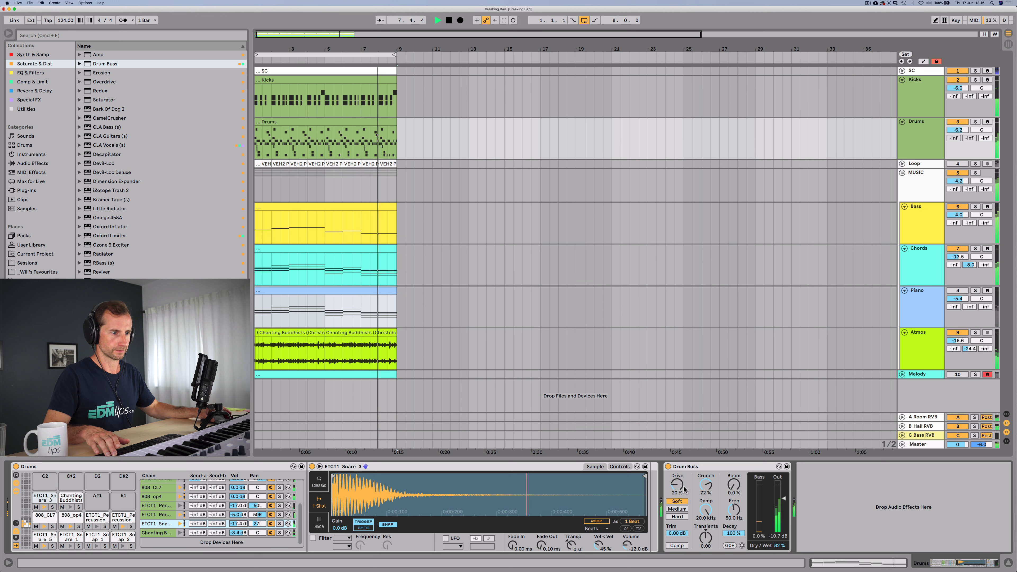
{"action": "left_click_drag", "start_coordinate": [684, 489], "coordinate": [683, 488]}
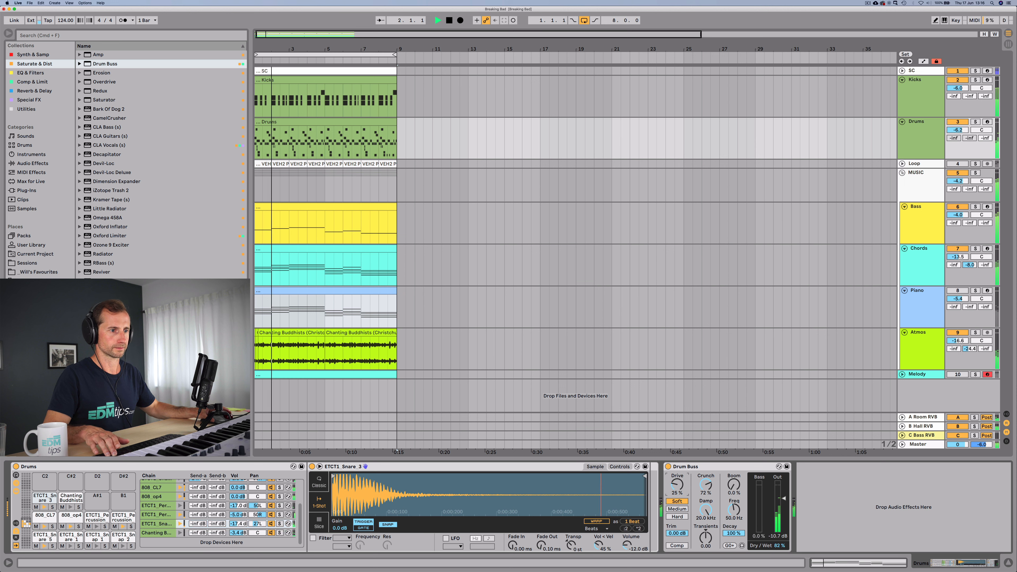
Check the ETCT1_Snare_1 and ETCT1_Snare_5 chains in the Drums rack and set Snare 5's Send-a to -13.0 dB during playback
{"action": "scroll", "coordinate": [160, 508], "scroll_direction": "up", "scroll_amount": 3}
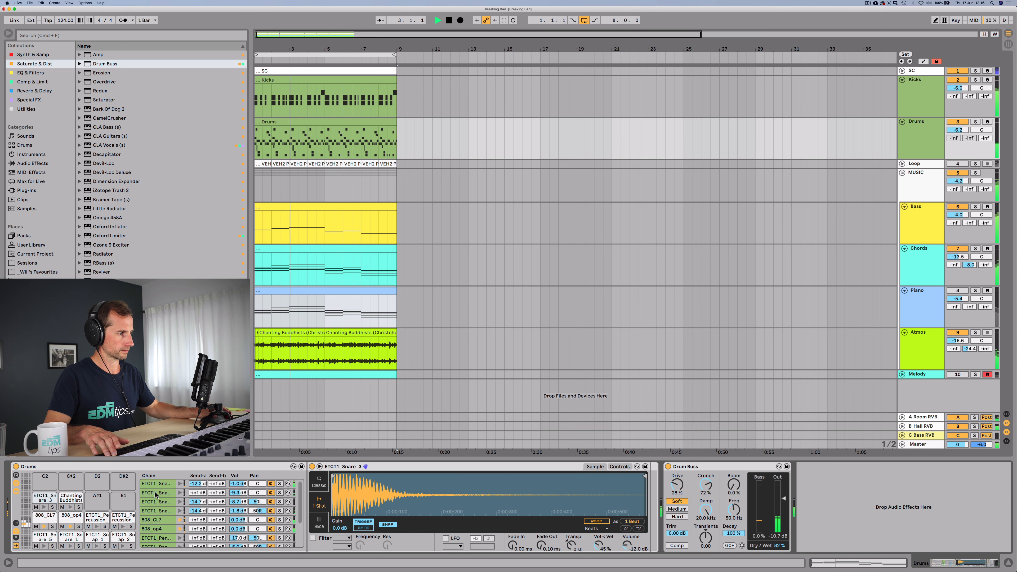
{"action": "left_click", "coordinate": [156, 492]}
{"action": "key", "text": "space"}
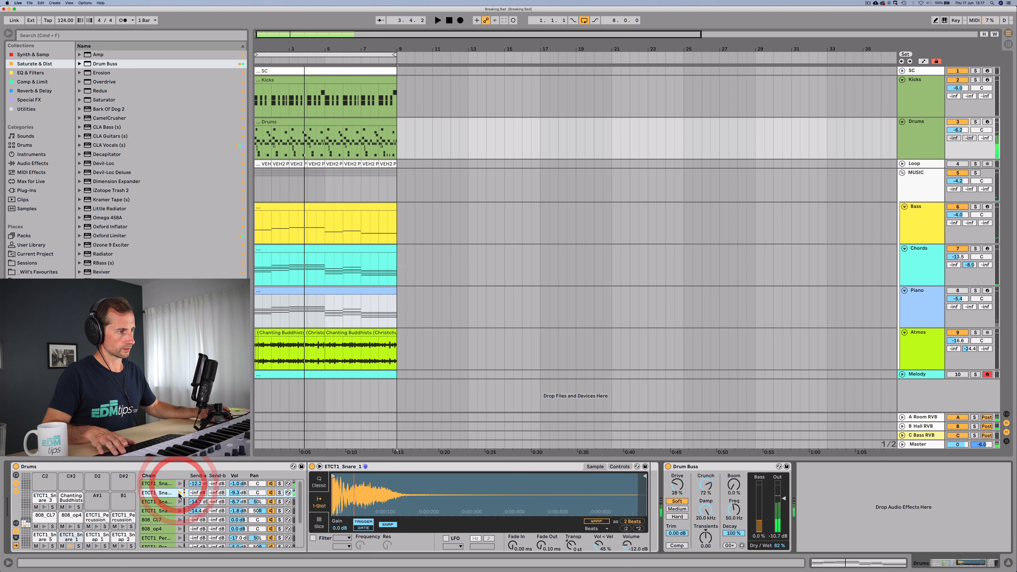
{"action": "left_click", "coordinate": [177, 493]}
{"action": "left_click", "coordinate": [179, 483]}
{"action": "key", "text": "space"}
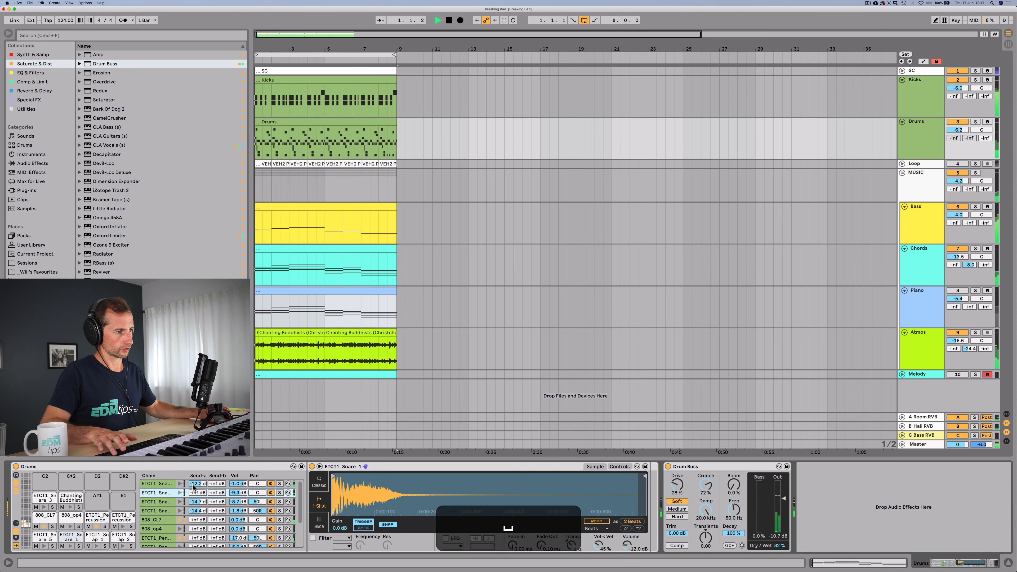
{"action": "left_click_drag", "start_coordinate": [194, 485], "coordinate": [196, 489]}
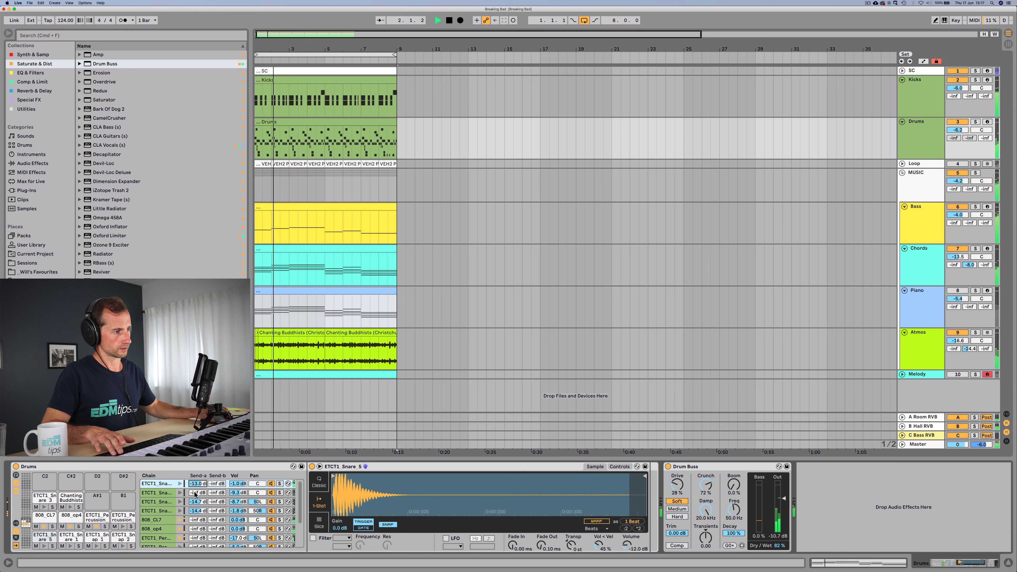
Set the Chanting Buddhists chain's volume to -6.0 dB and its Send-a to -10.0 dB
{"action": "scroll", "coordinate": [196, 499], "scroll_direction": "down", "scroll_amount": 3}
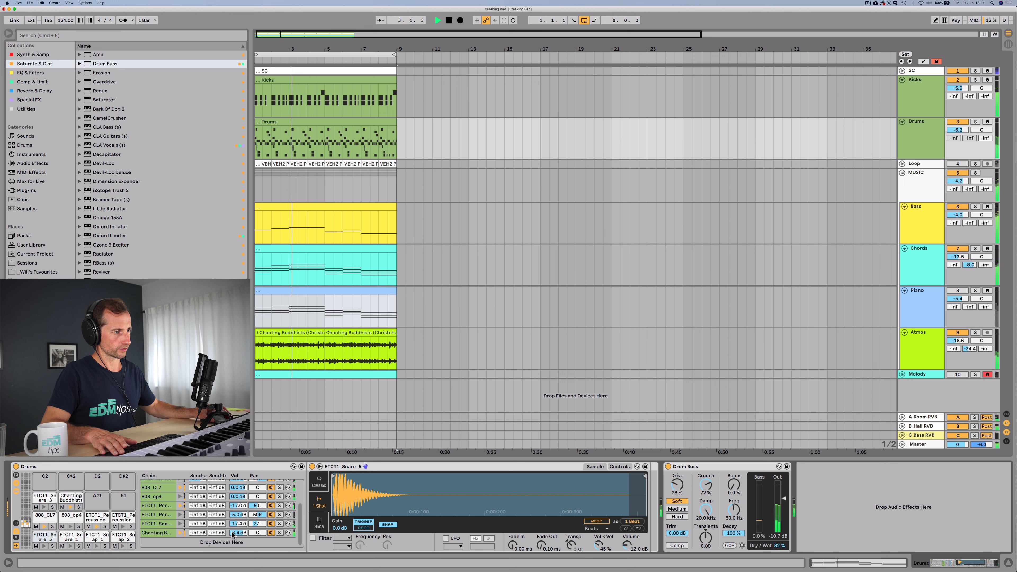
{"action": "left_click_drag", "start_coordinate": [237, 532], "coordinate": [238, 535]}
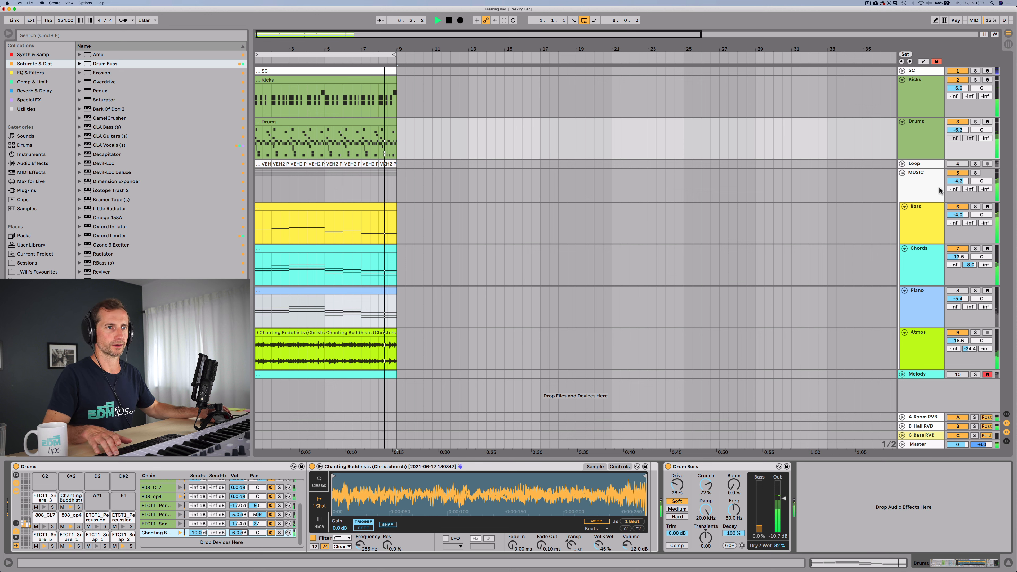
Unmute and unfold the Loop track and set its volume to -17.7 dB
{"action": "left_click", "coordinate": [955, 164]}
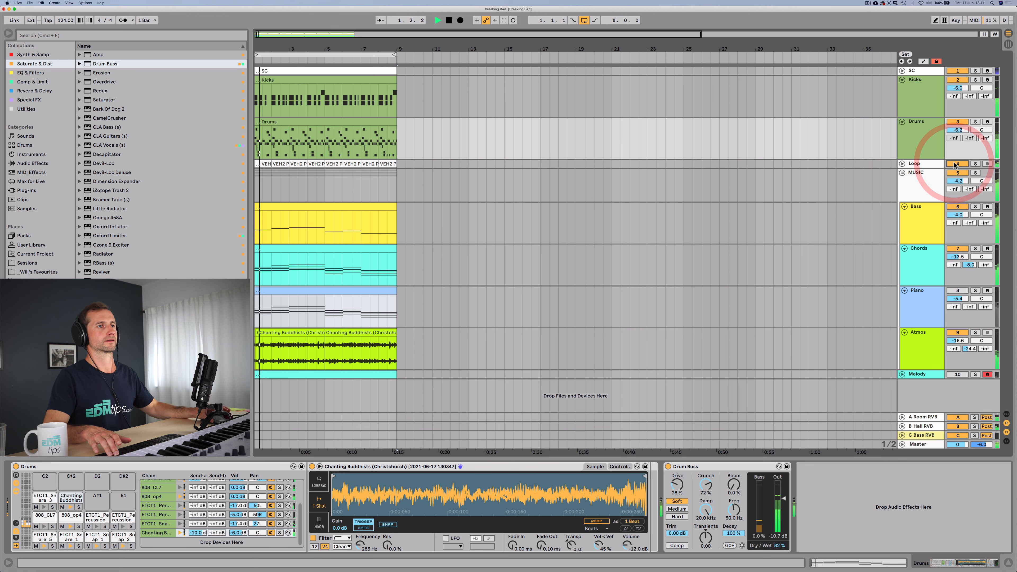
{"action": "left_click", "coordinate": [902, 163]}
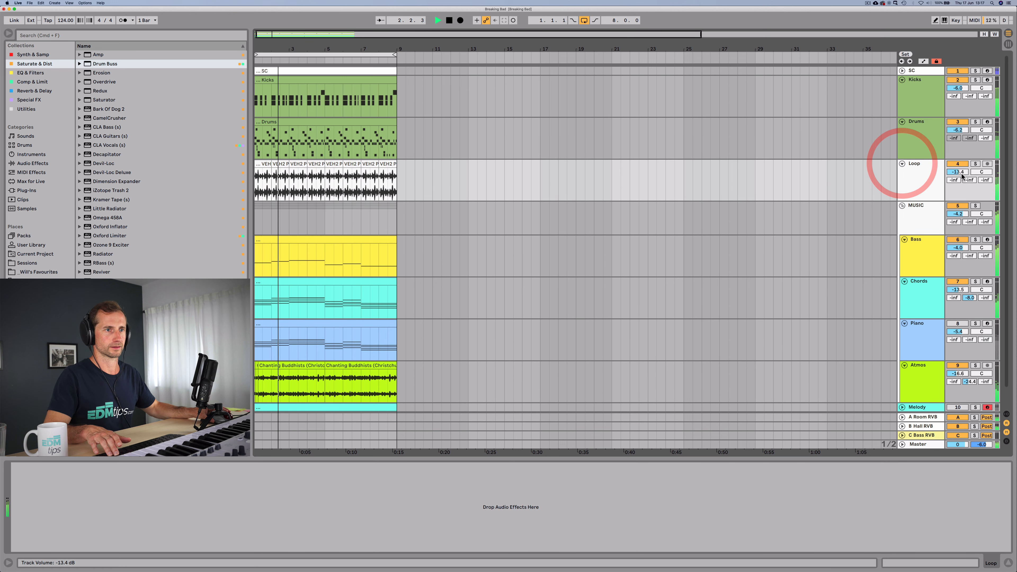
{"action": "left_click_drag", "start_coordinate": [962, 172], "coordinate": [963, 175]}
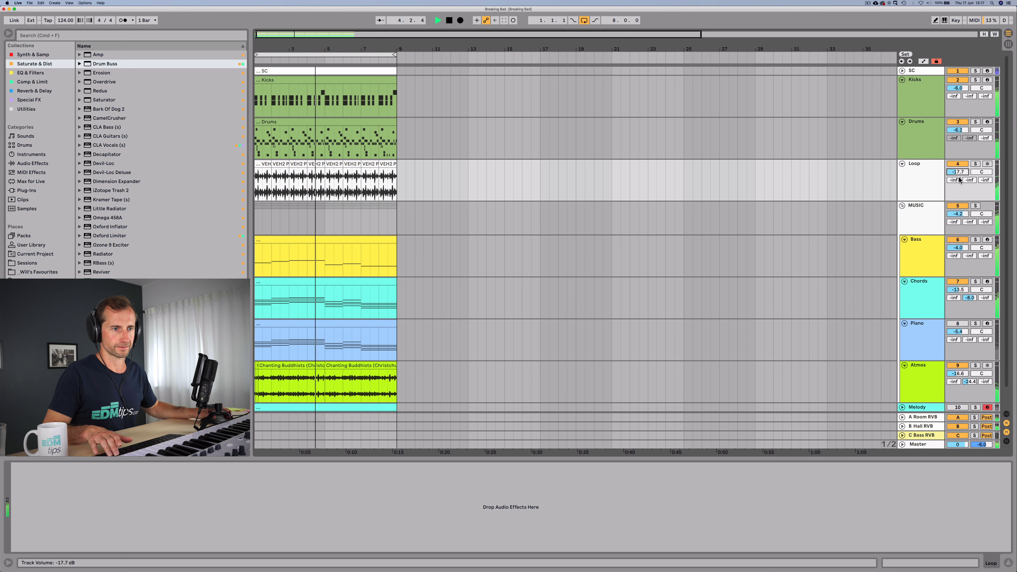
Unmute and unfold the Melody track and set its volume to -12.8 dB
{"action": "scroll", "coordinate": [923, 218], "scroll_direction": "down", "scroll_amount": 1}
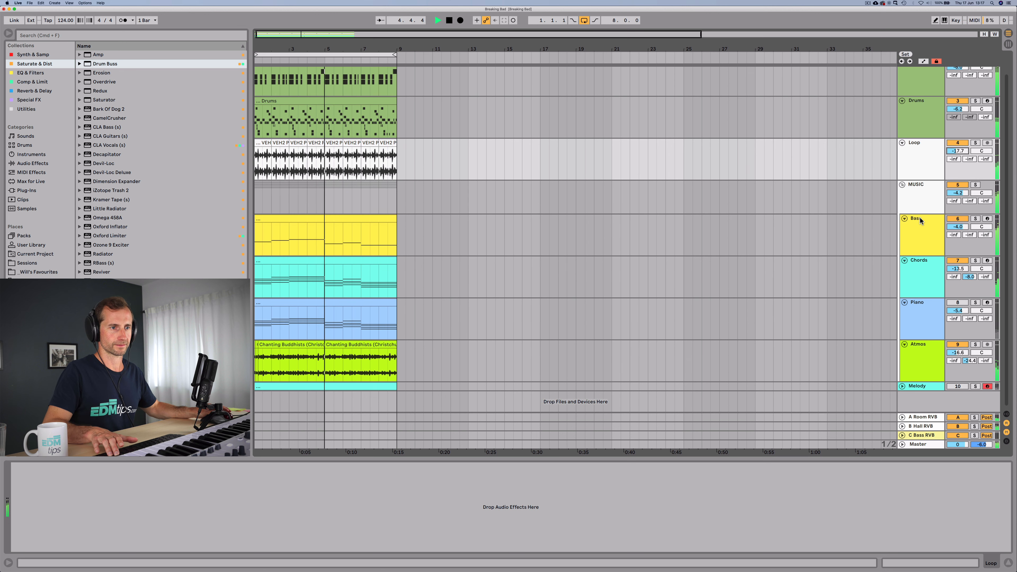
{"action": "left_click", "coordinate": [954, 387]}
{"action": "left_click", "coordinate": [910, 387]}
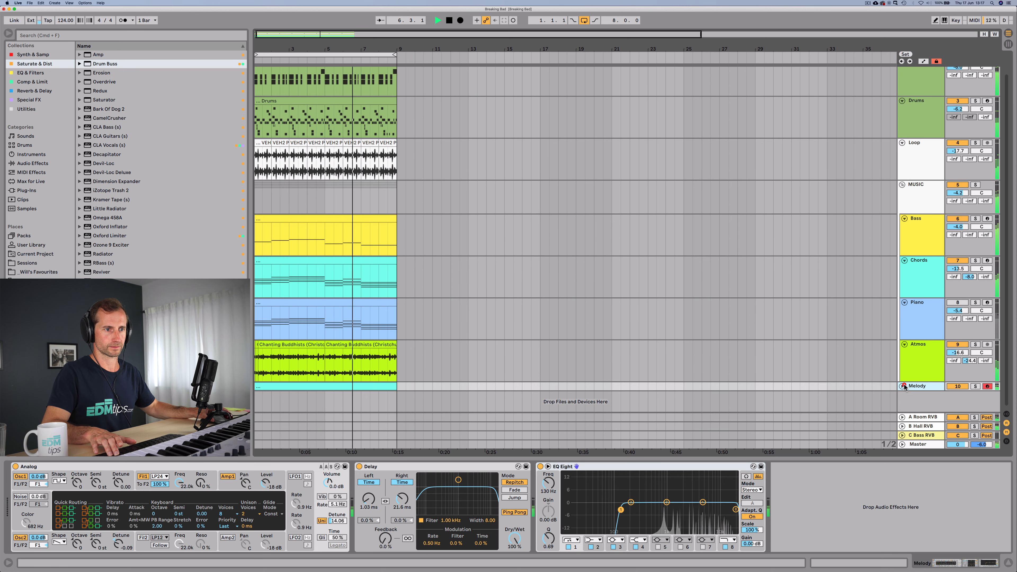
{"action": "left_click", "coordinate": [902, 386]}
{"action": "left_click_drag", "start_coordinate": [957, 383], "coordinate": [957, 391]}
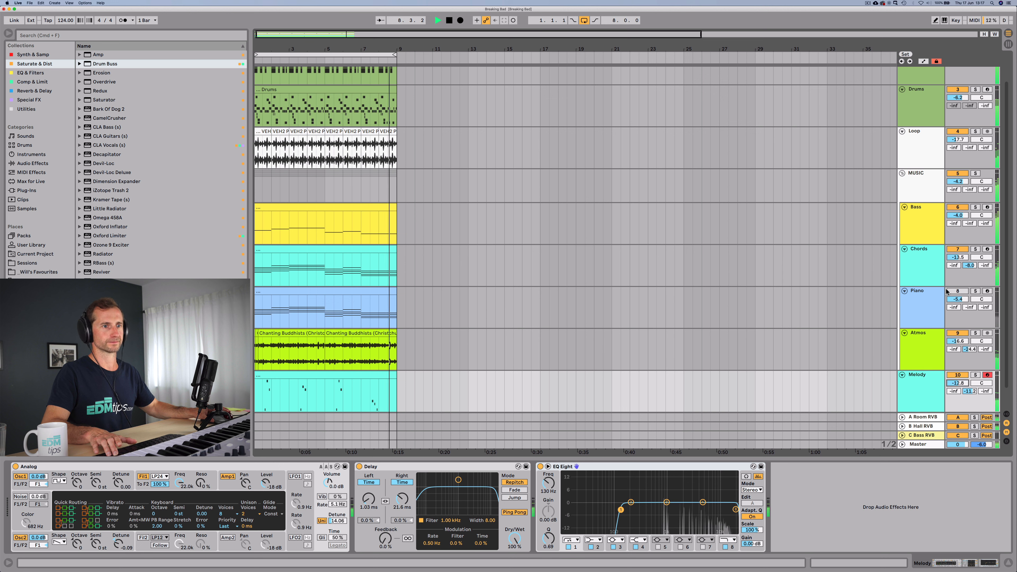
Unmute the Piano track, set its volume to -6.0 dB, and listen to the mix with the MUSIC group selected before stopping playback
{"action": "left_click", "coordinate": [956, 291]}
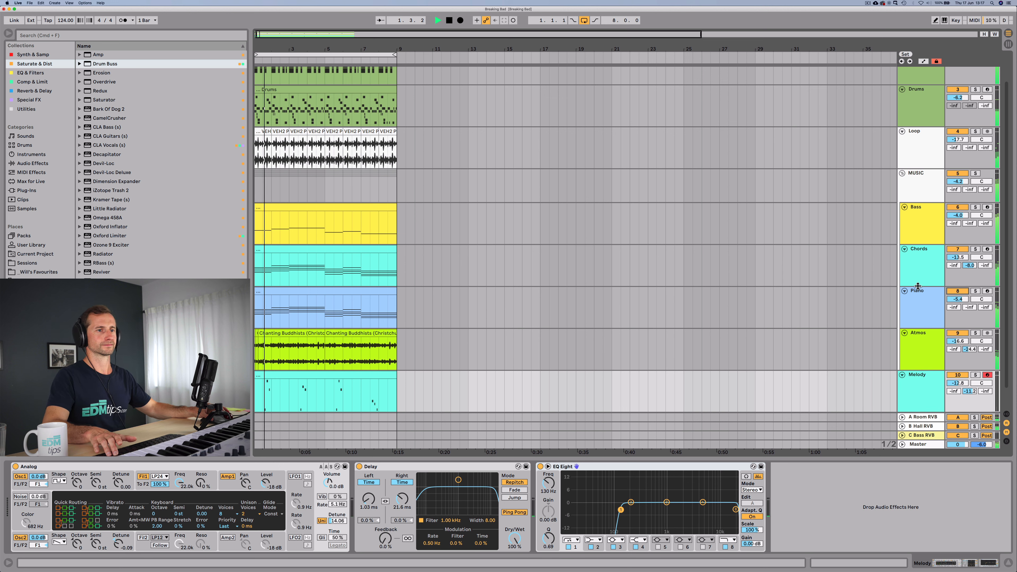
{"action": "left_click_drag", "start_coordinate": [953, 299], "coordinate": [953, 300]}
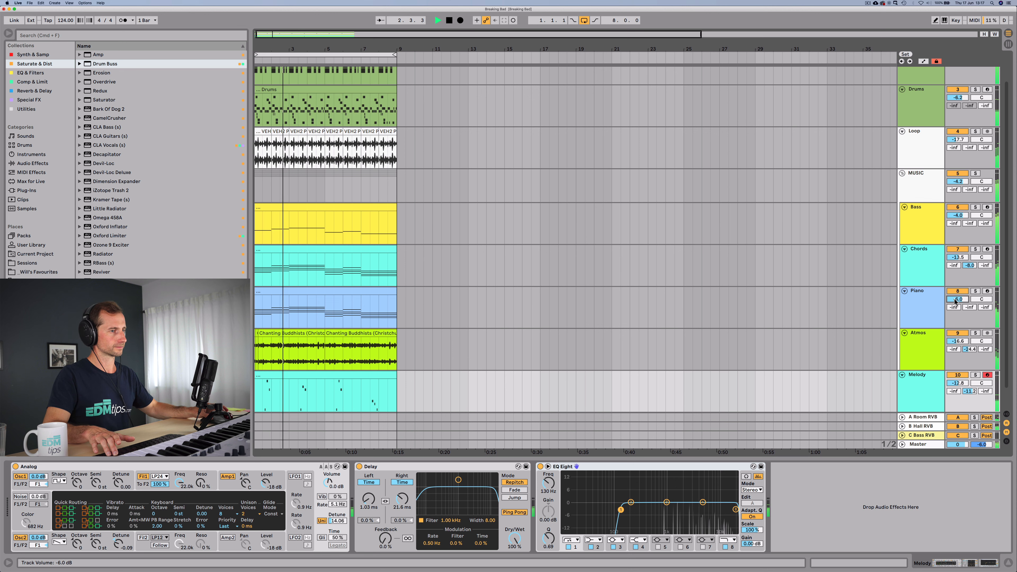
{"action": "left_click", "coordinate": [925, 177]}
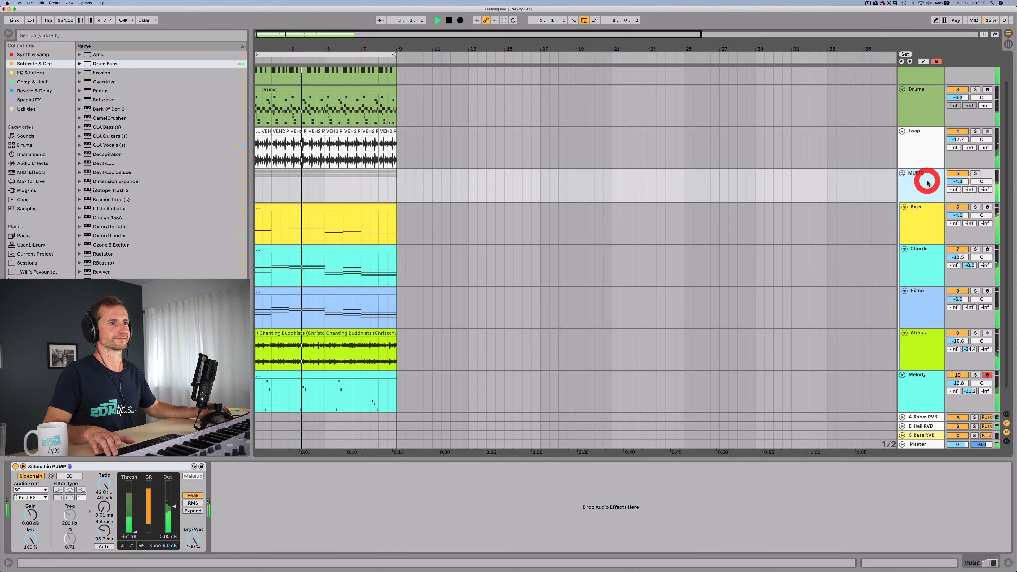
{"action": "scroll", "coordinate": [921, 172], "scroll_direction": "up", "scroll_amount": 2}
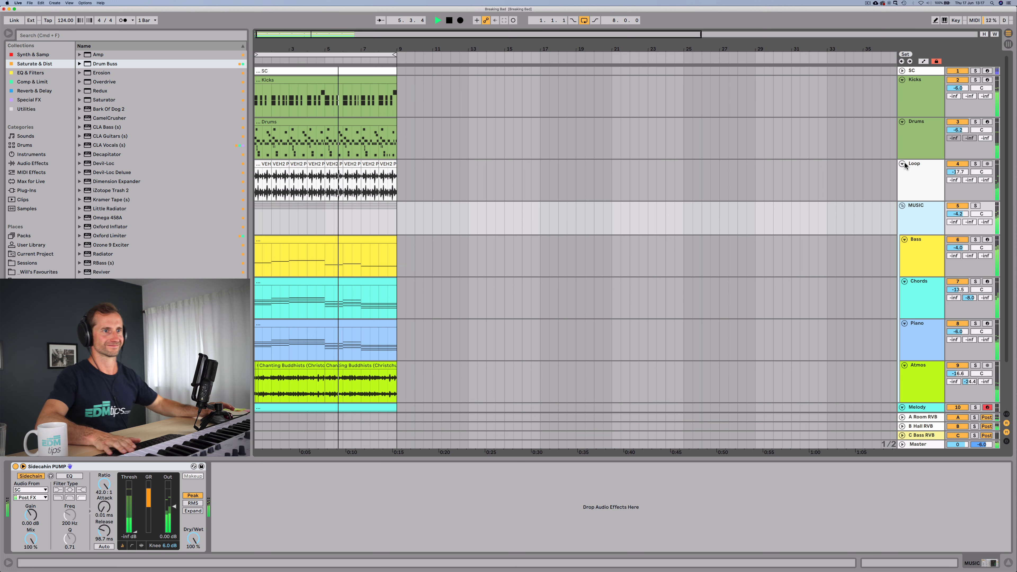
{"action": "key", "text": "space"}
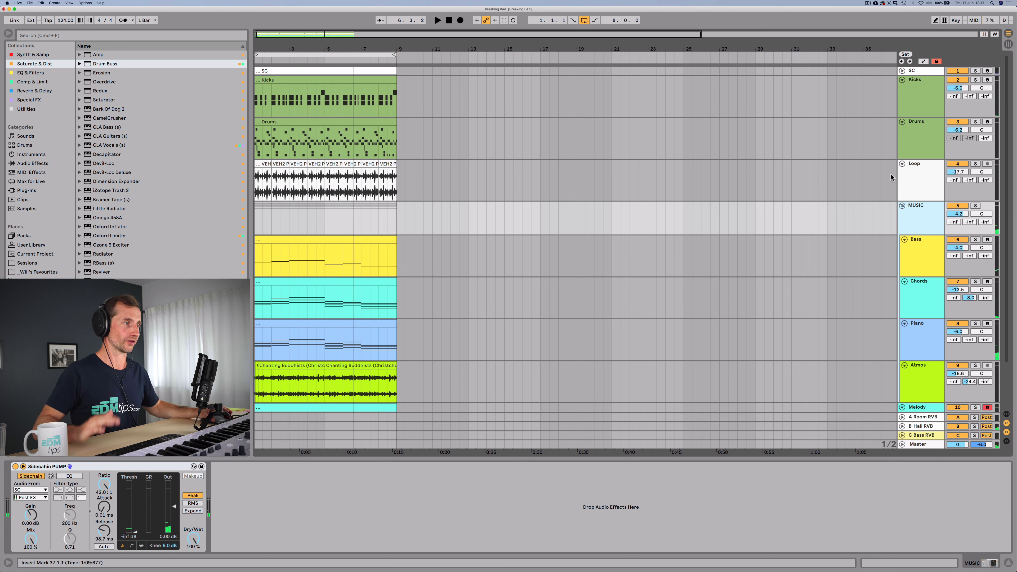
Fold the Atmos, Piano and Chords tracks and collapse the MUSIC group to make room for arranging
{"action": "left_click_drag", "start_coordinate": [437, 49], "coordinate": [368, 49]}
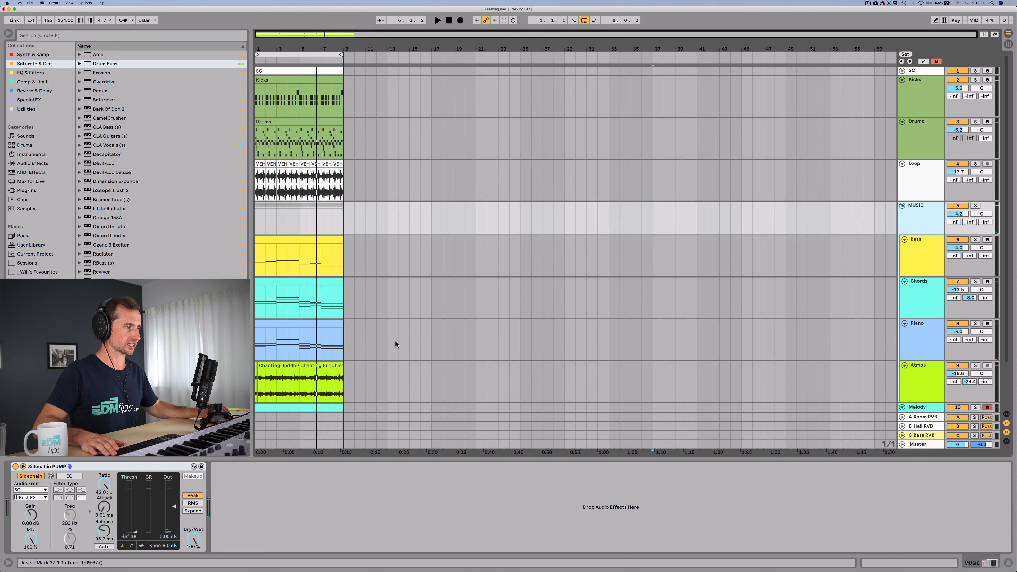
{"action": "left_click", "coordinate": [904, 364]}
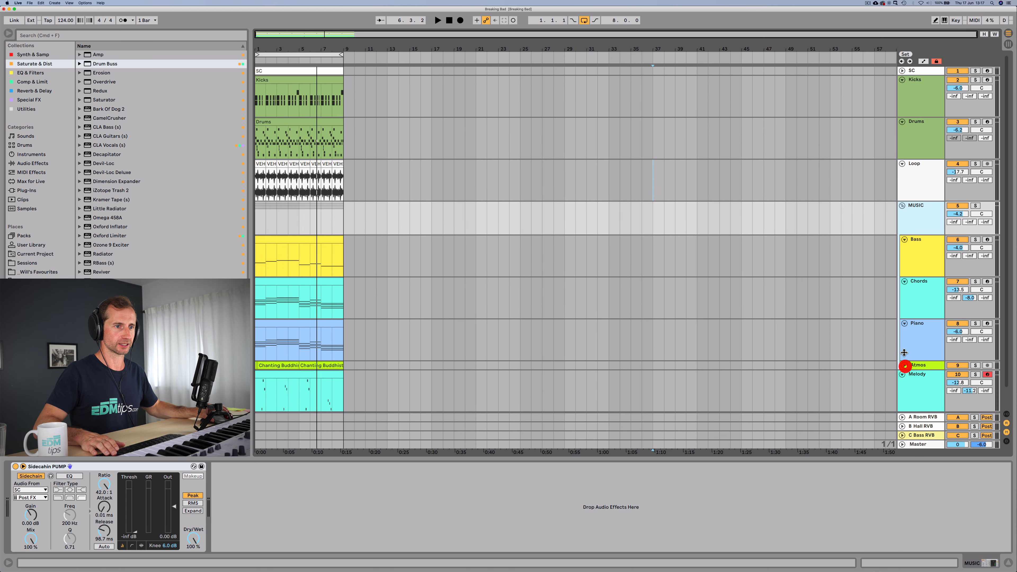
{"action": "left_click", "coordinate": [904, 323]}
{"action": "left_click", "coordinate": [905, 281]}
{"action": "left_click", "coordinate": [902, 206]}
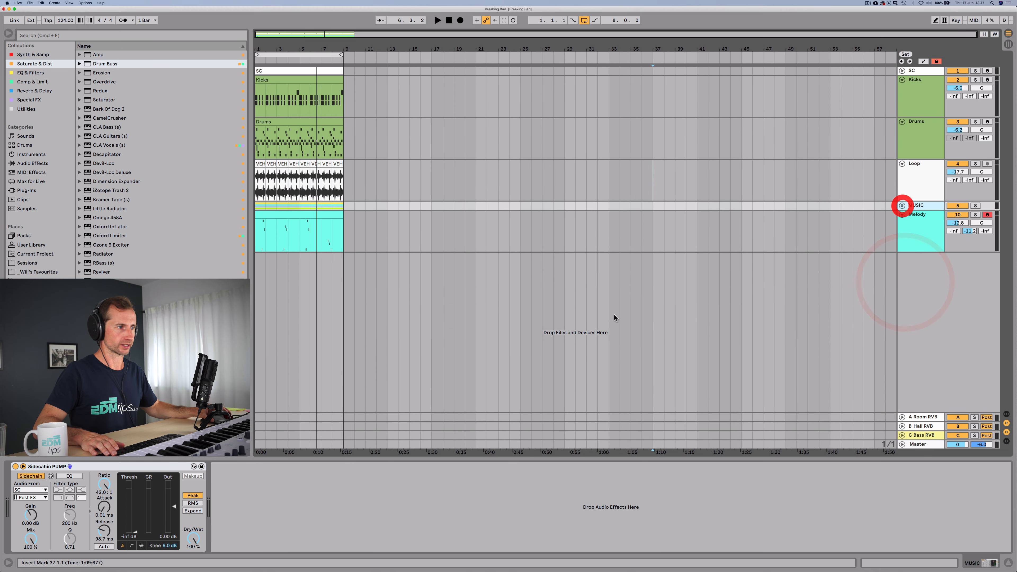
Duplicate the whole eight-bar section three times and extend the arrangement loop to 32 bars
{"action": "left_click_drag", "start_coordinate": [341, 241], "coordinate": [266, 82]}
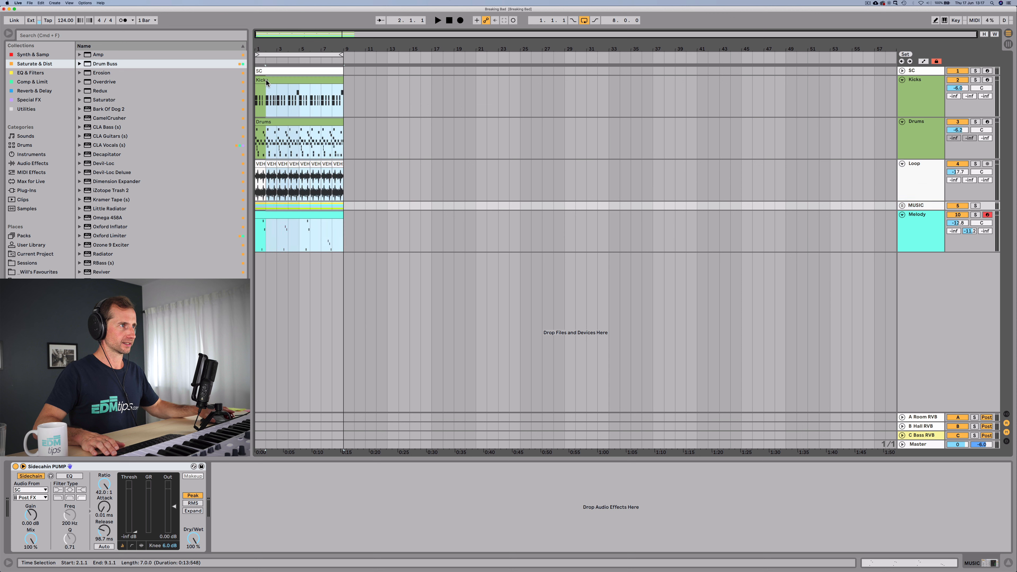
{"action": "left_click", "coordinate": [258, 56]}
{"action": "key", "text": "super+d"}
{"action": "key", "text": "super+d"}
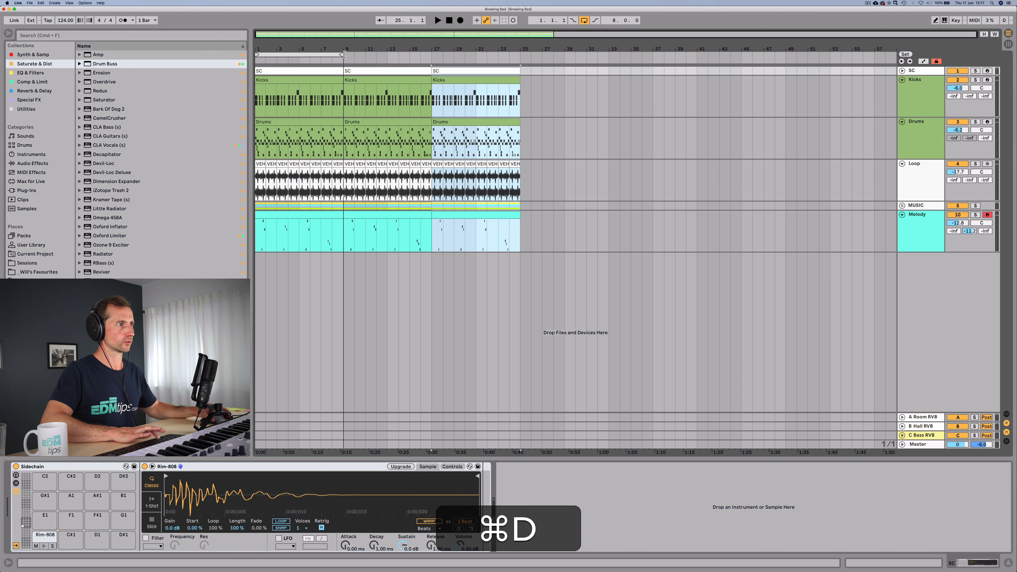
{"action": "key", "text": "super+d"}
{"action": "left_click_drag", "start_coordinate": [341, 54], "coordinate": [604, 53]}
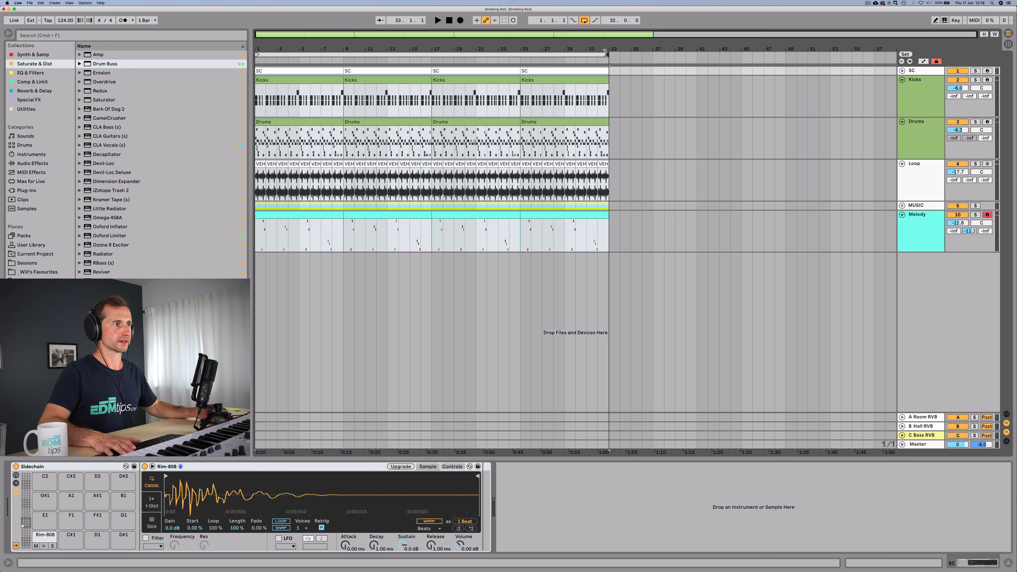
Return to the start of the arrangement and delete the Melody clips in the first 16 bars
{"action": "left_click", "coordinate": [449, 20]}
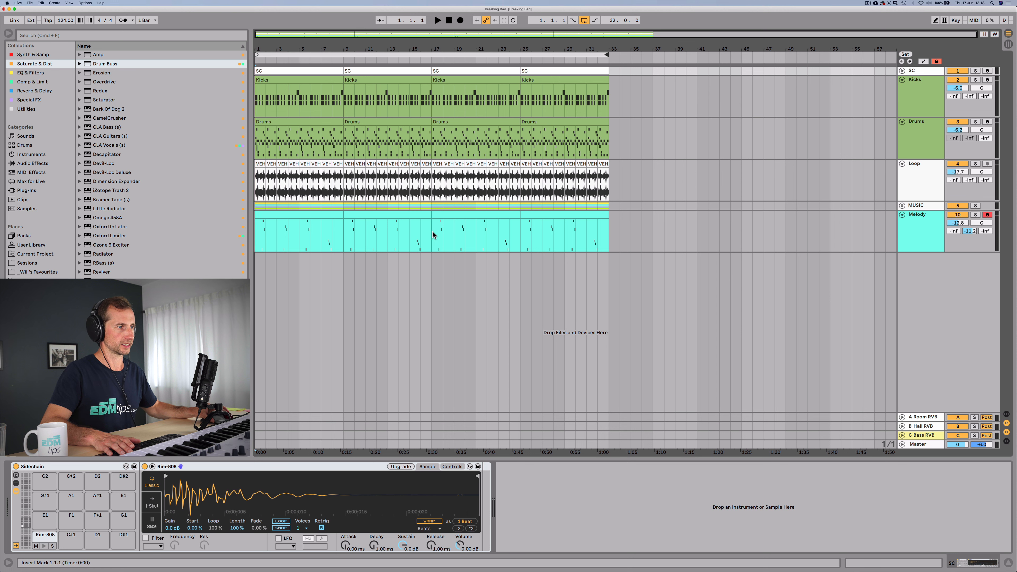
{"action": "left_click_drag", "start_coordinate": [432, 231], "coordinate": [257, 234]}
{"action": "key", "text": "BackSpace"}
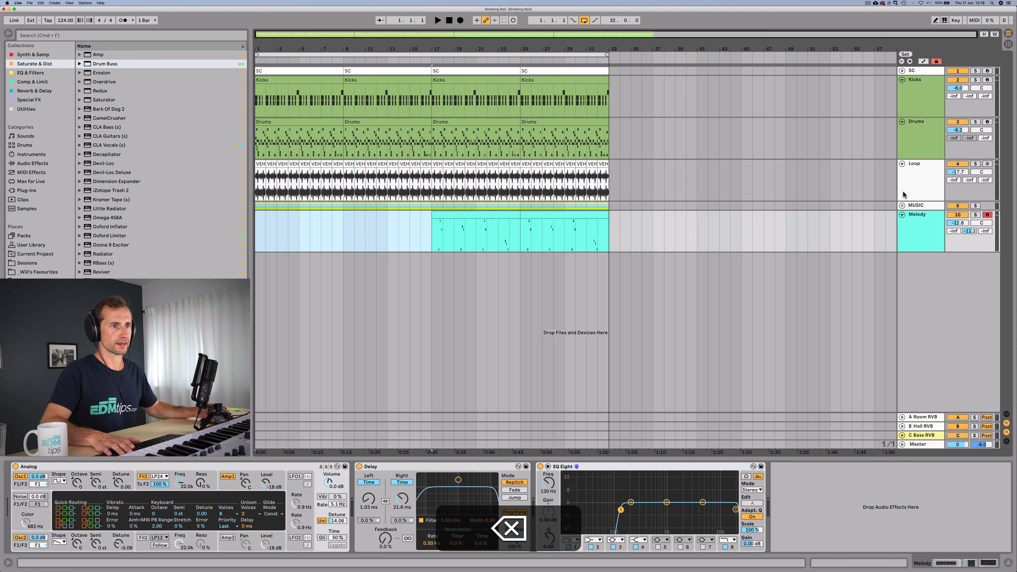
Expand the MUSIC group, mute the Chords and Piano tracks, and play the arrangement while toggling the Atmos track off and on
{"action": "left_click", "coordinate": [902, 205]}
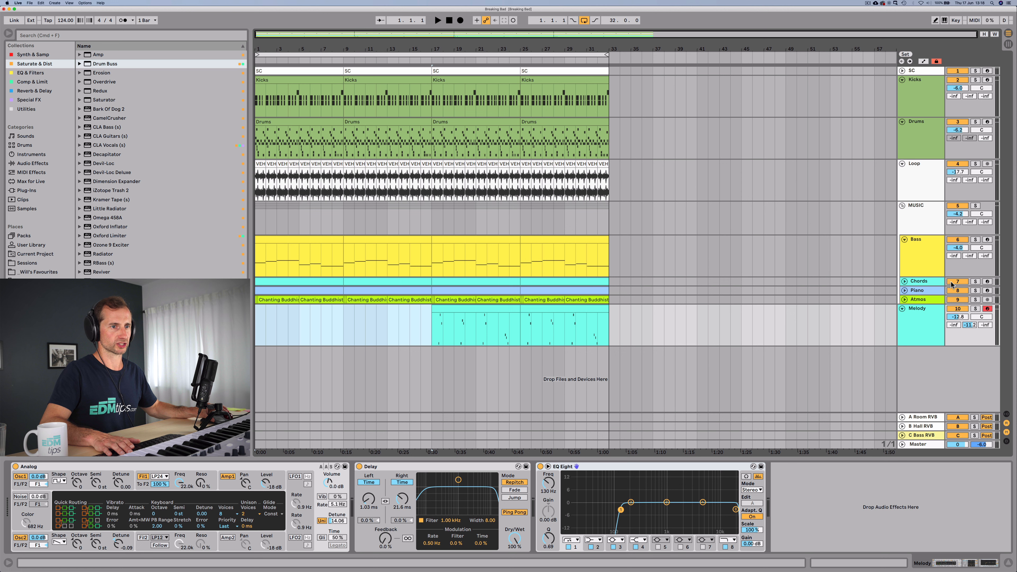
{"action": "left_click", "coordinate": [955, 290]}
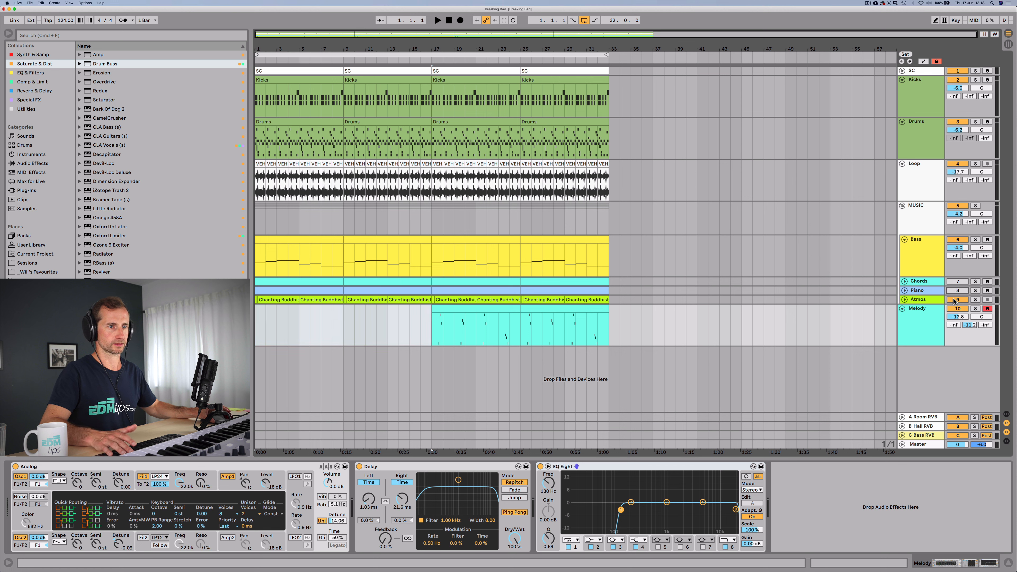
{"action": "key", "text": "space"}
{"action": "left_click", "coordinate": [955, 299]}
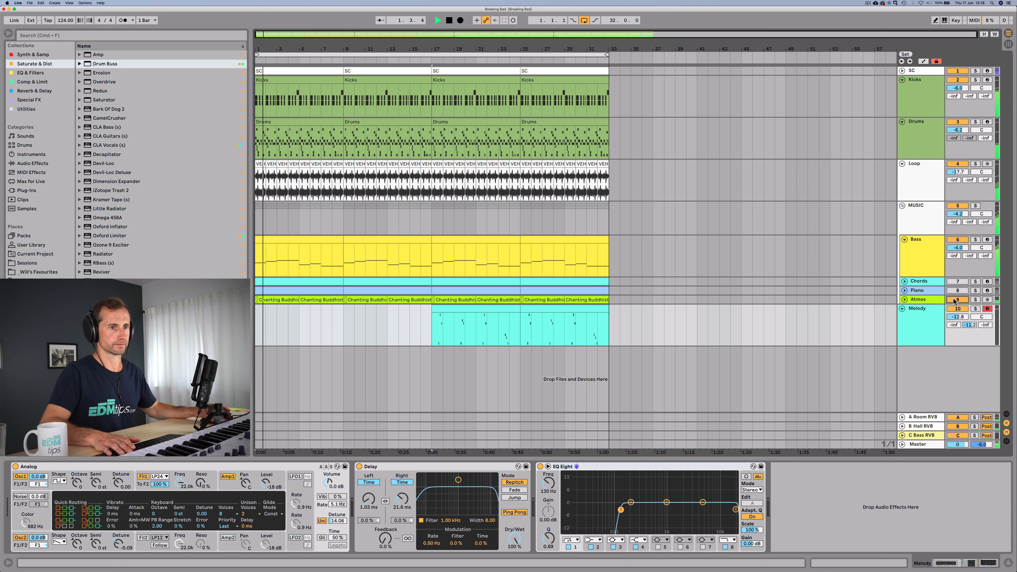
{"action": "left_click", "coordinate": [953, 299]}
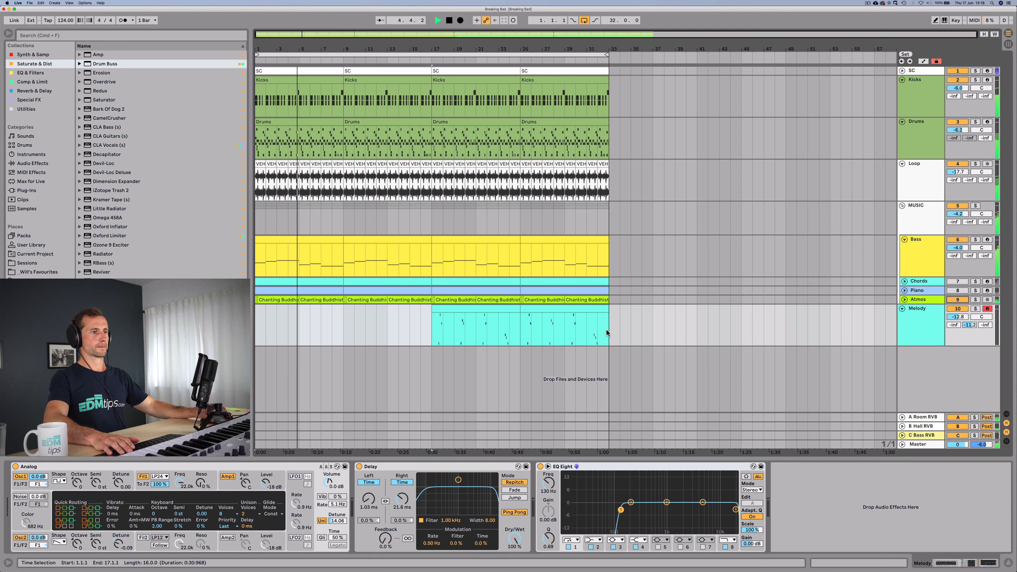
Duplicate bars 17 to 33 of all tracks directly after bar 33 and stop playback
{"action": "left_click_drag", "start_coordinate": [606, 333], "coordinate": [425, 46]}
{"action": "key", "text": "super+d"}
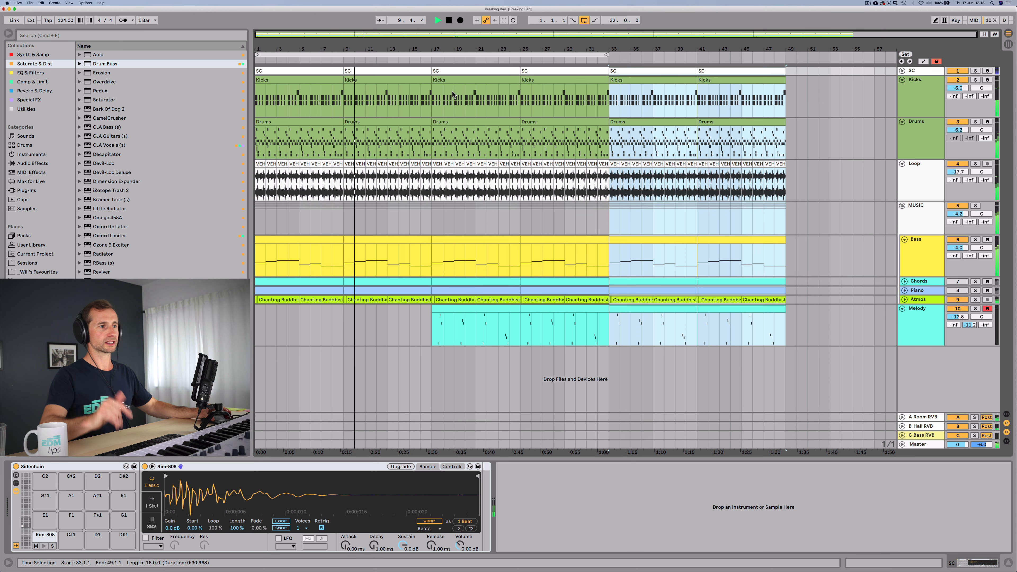
{"action": "key", "text": "space"}
Delete the Kicks clip in bars 9 to 17 and play from about bar 7 with the SC clip kept in place
{"action": "left_click", "coordinate": [394, 80]}
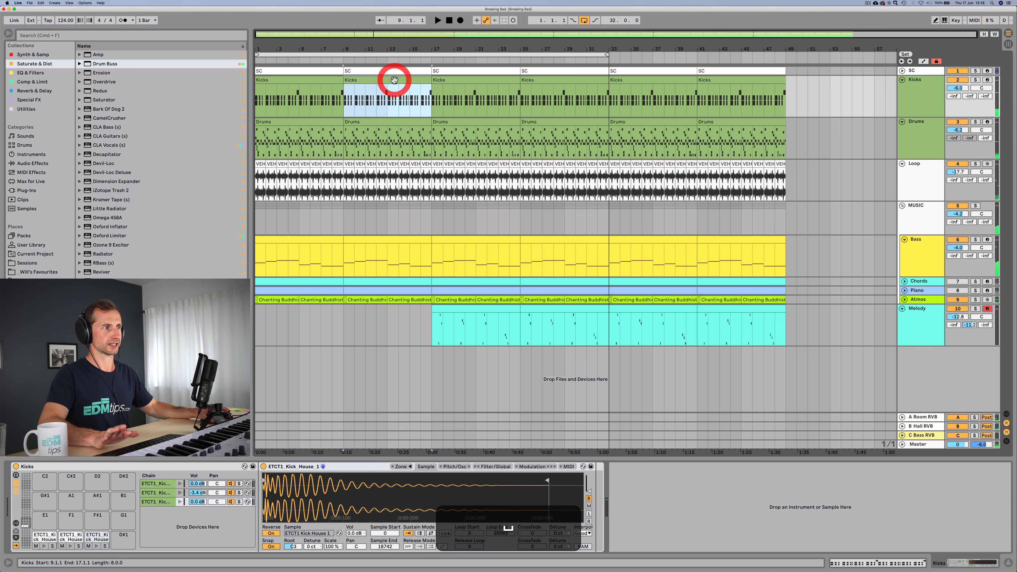
{"action": "key", "text": "BackSpace"}
{"action": "left_click", "coordinate": [394, 71]}
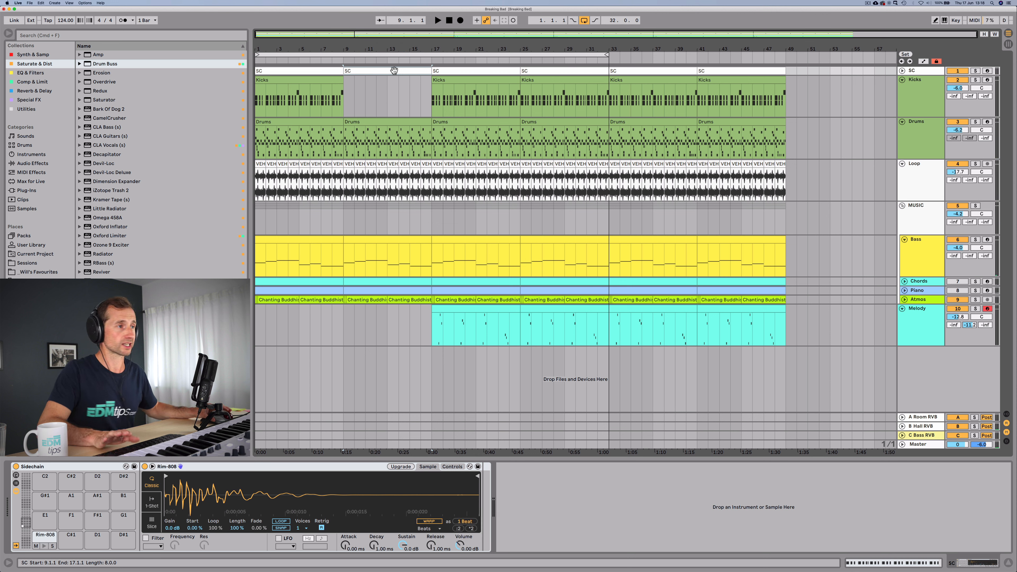
{"action": "key", "text": "BackSpace"}
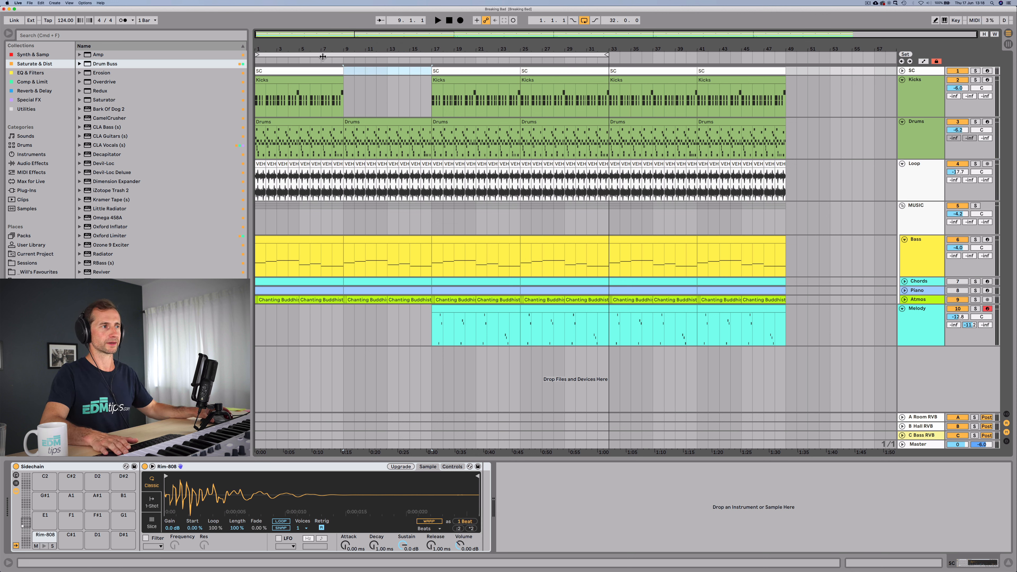
{"action": "key", "text": "super+z"}
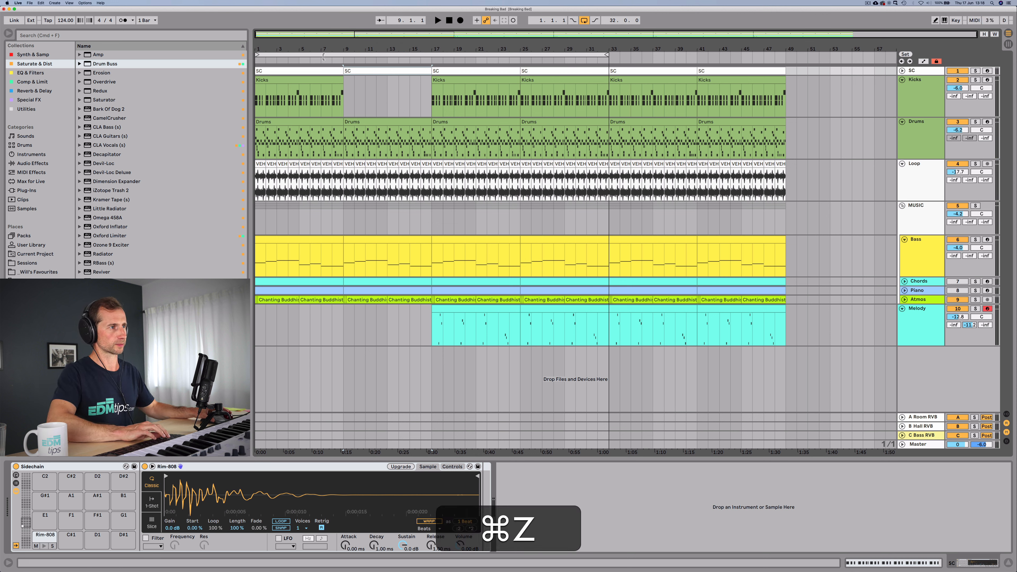
{"action": "left_click", "coordinate": [325, 57]}
{"action": "left_click", "coordinate": [325, 61]}
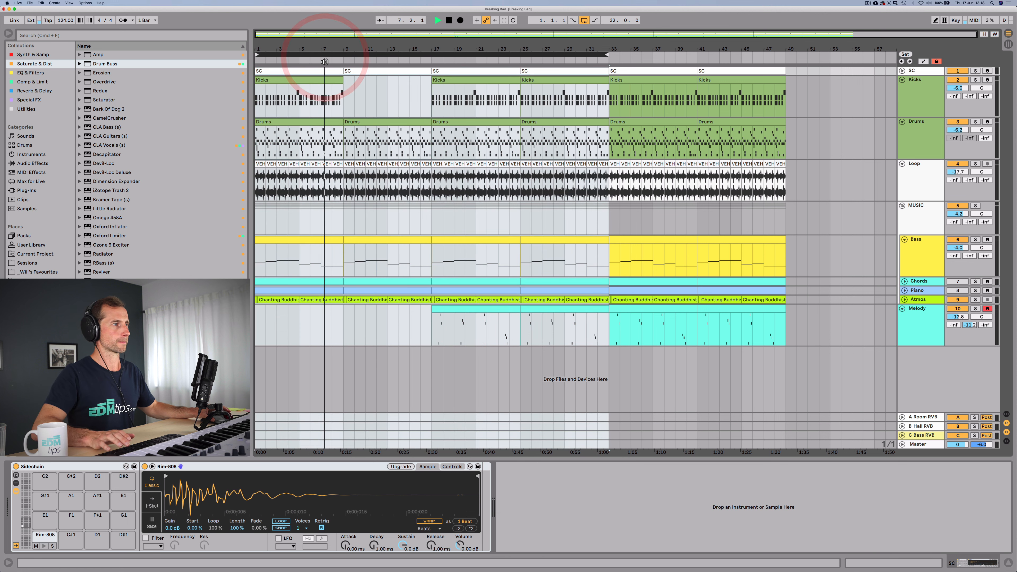
{"action": "left_click", "coordinate": [406, 92]}
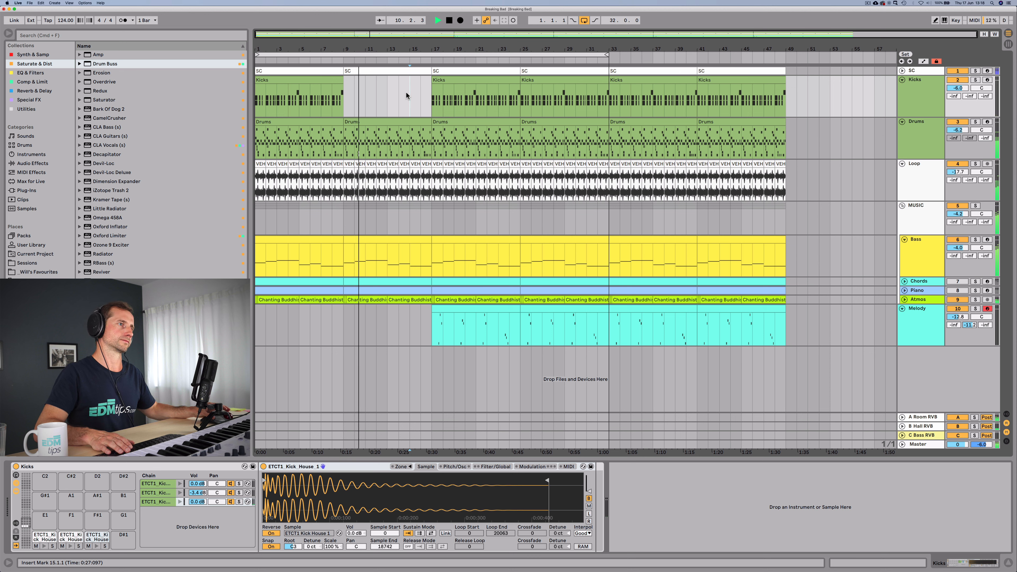
{"action": "key", "text": "space"}
Remove the SC clip in bars 9 to 17 and play the passage from about bar 7 to compare it without sidechain pumping
{"action": "left_click", "coordinate": [367, 69]}
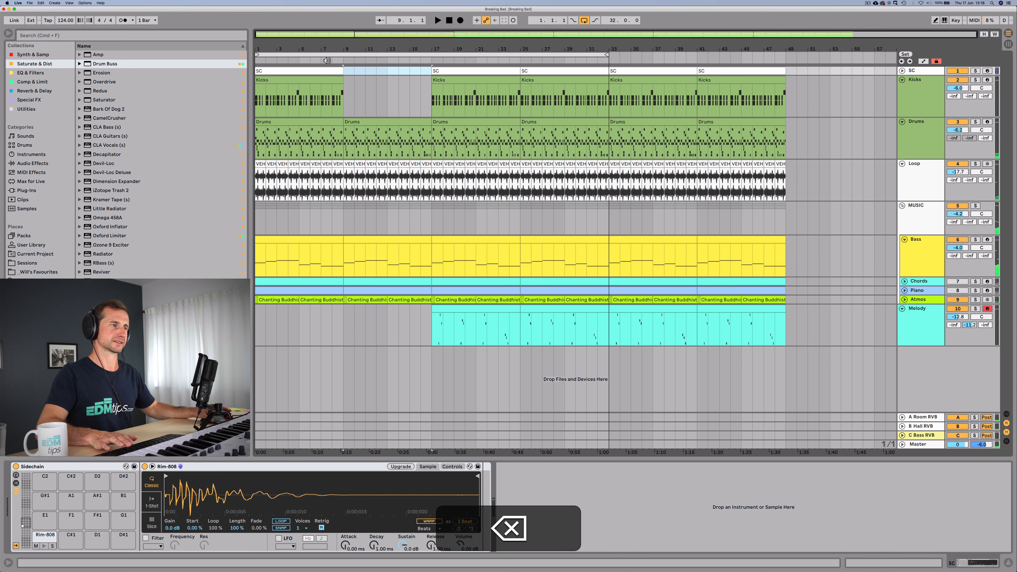
{"action": "left_click", "coordinate": [324, 57]}
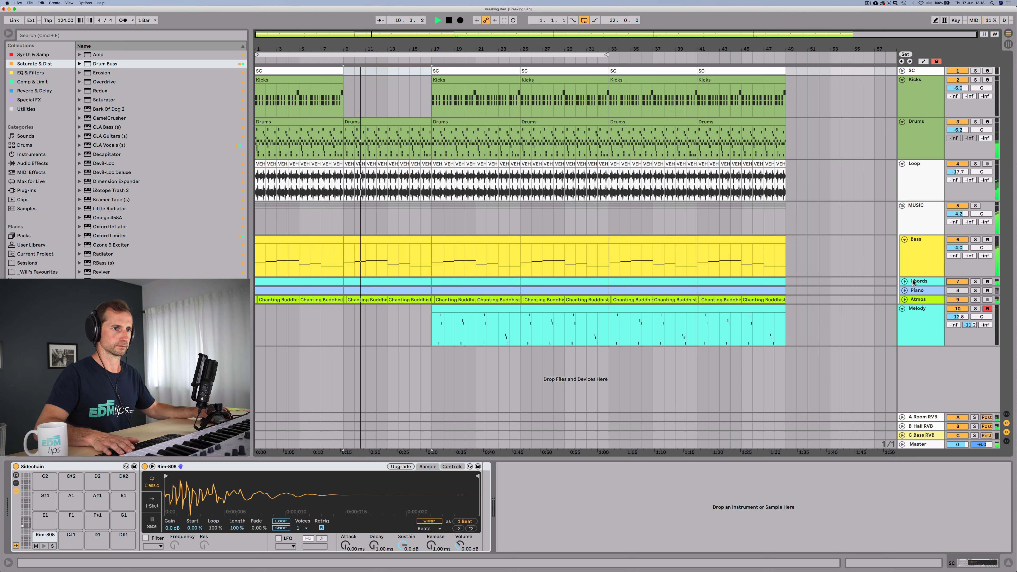
{"action": "left_click", "coordinate": [908, 172]}
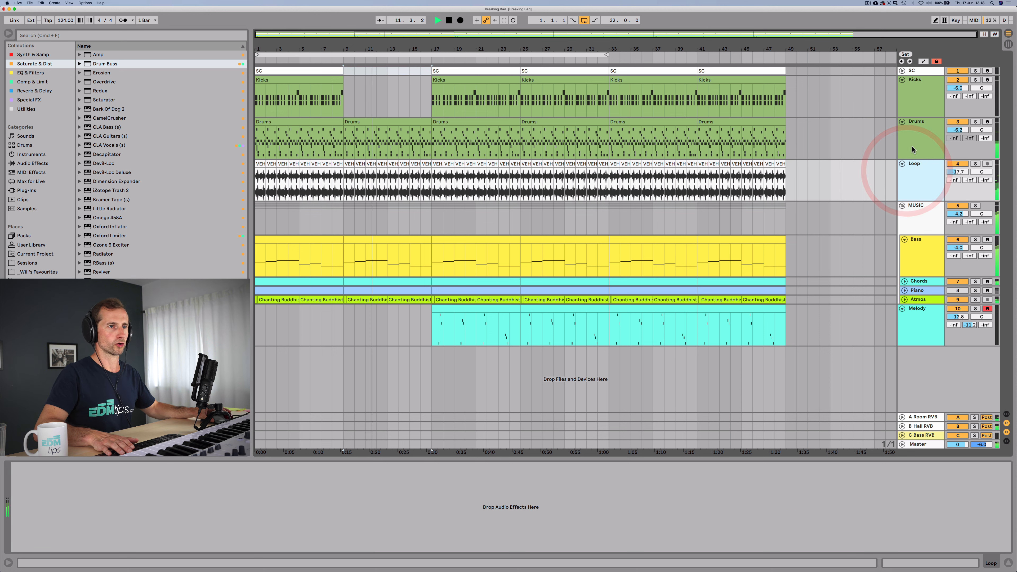
{"action": "left_click", "coordinate": [925, 218]}
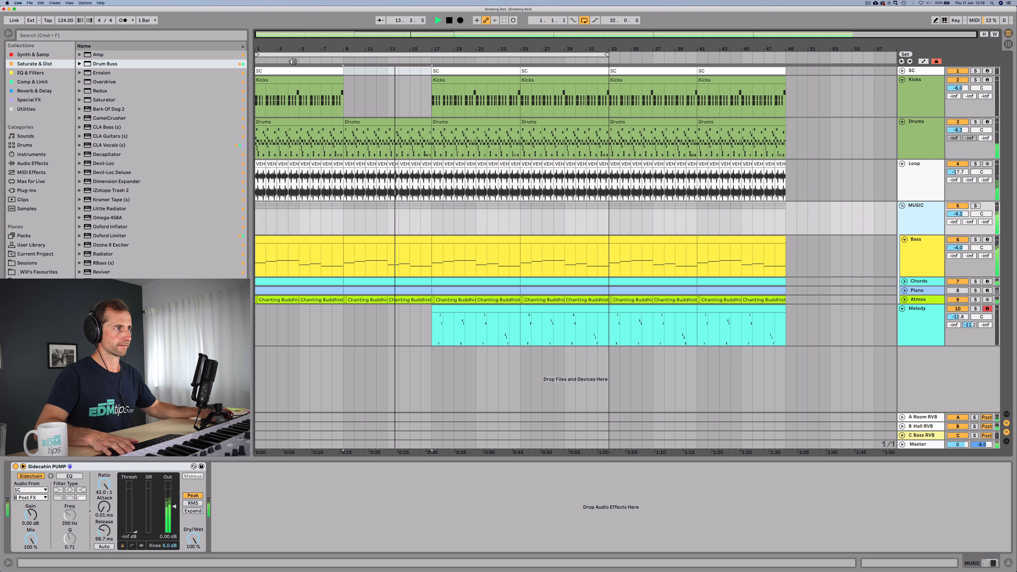
Duplicate the first SC clip into bars 9 to 17 and play the section with the MUSIC group's sidechain compressor displayed
{"action": "left_click", "coordinate": [291, 70]}
{"action": "key", "text": "cmd+d"}
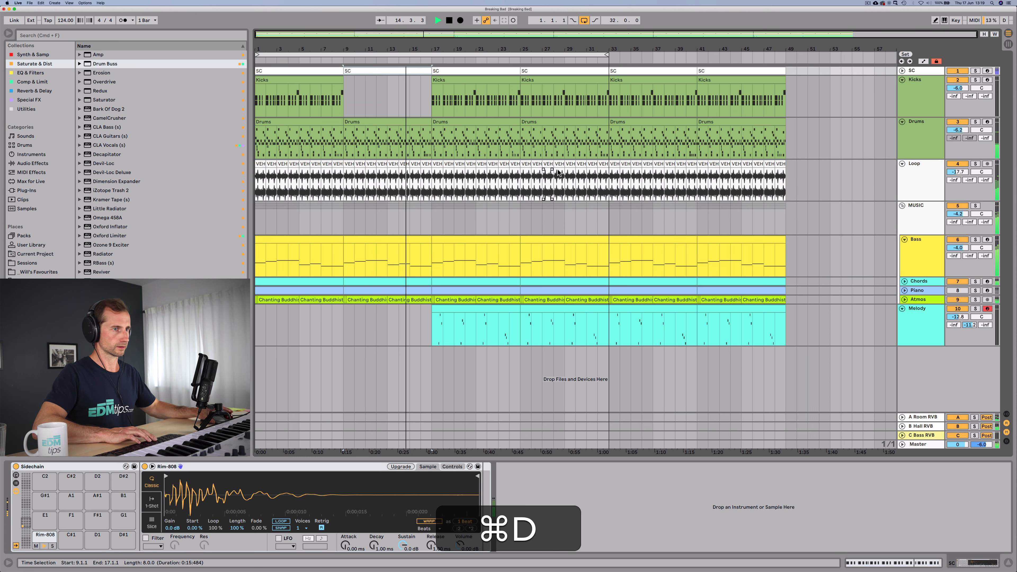
{"action": "key", "text": "space"}
{"action": "left_click", "coordinate": [919, 197]}
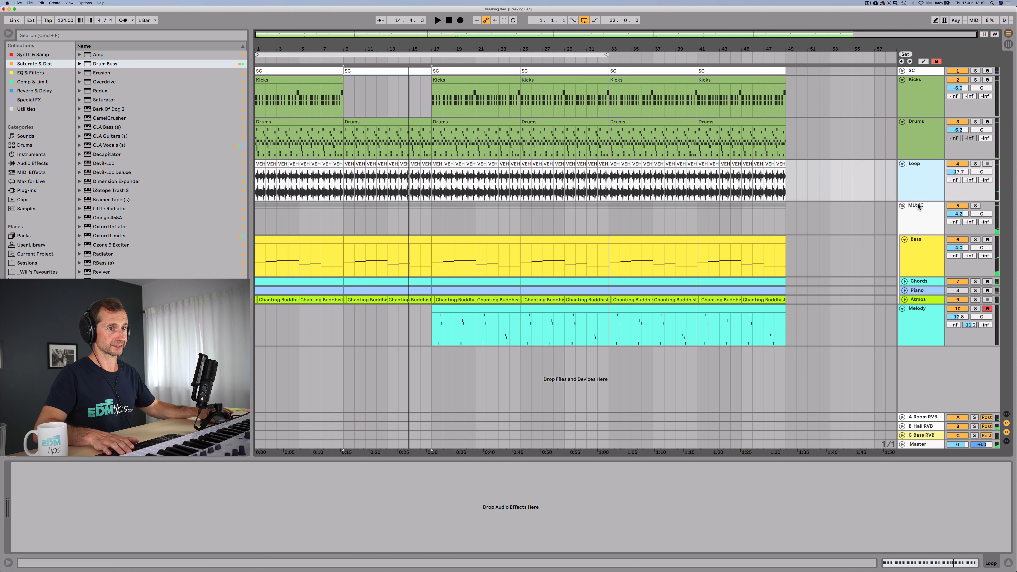
{"action": "left_click", "coordinate": [923, 229]}
{"action": "mouse_move", "coordinate": [193, 538]}
{"action": "left_mouse_down"}
{"action": "mouse_move", "coordinate": [193, 551]}
{"action": "mouse_move", "coordinate": [193, 542]}
{"action": "left_mouse_up"}
{"action": "key", "text": "space"}
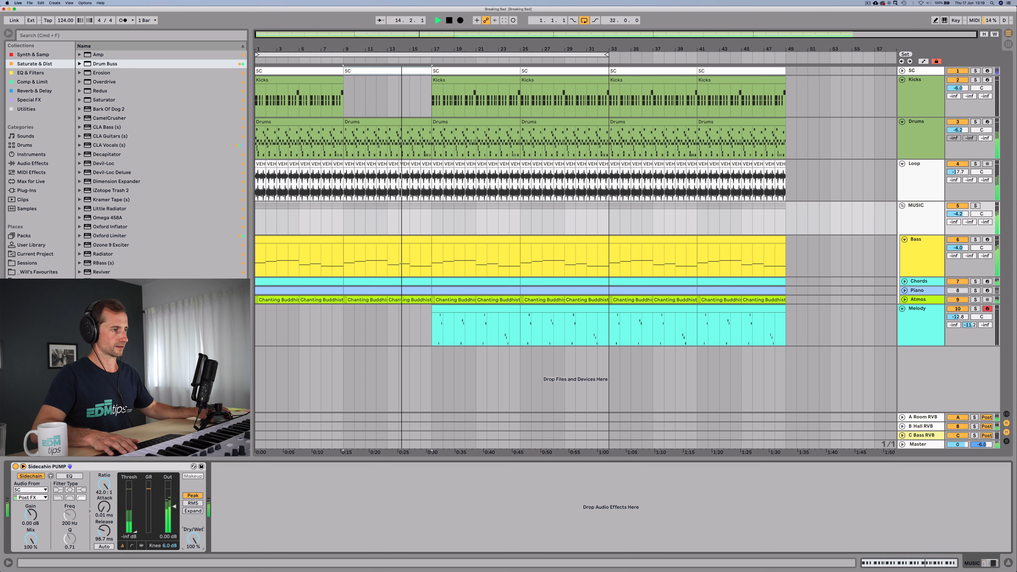
Stop playback and duplicate the first Kicks clip into bars 9 to 17
{"action": "key", "text": "space"}
{"action": "left_click", "coordinate": [317, 79]}
{"action": "key", "text": "cmd+d"}
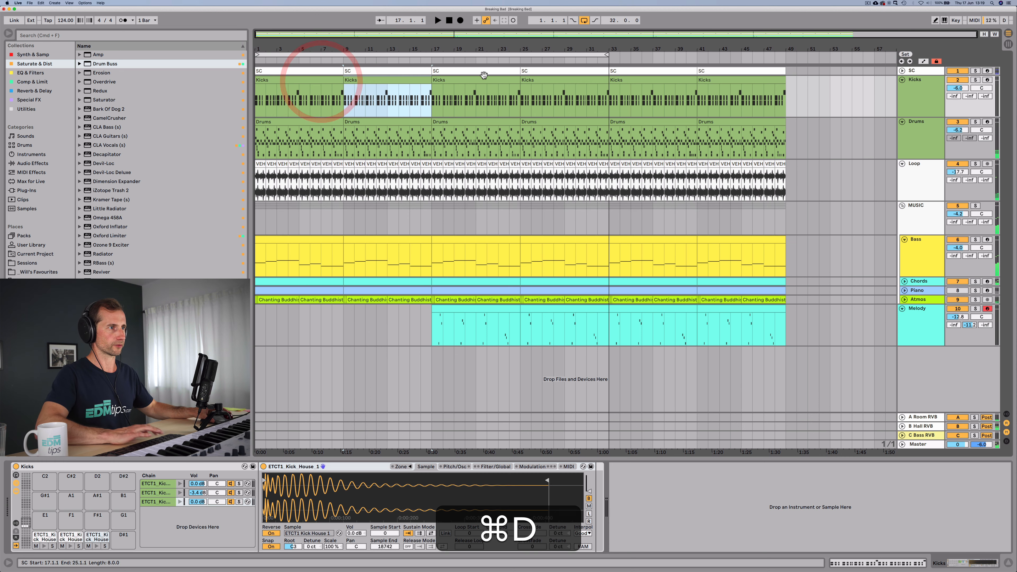
Delete the Kicks and SC clips in bars 17 to 33 and the Drums clip in bars 17 to 25
{"action": "left_click", "coordinate": [482, 80]}
{"action": "key", "text": "cmd+BackSpace"}
{"action": "left_click", "coordinate": [531, 78]}
{"action": "key", "text": "BackSpace"}
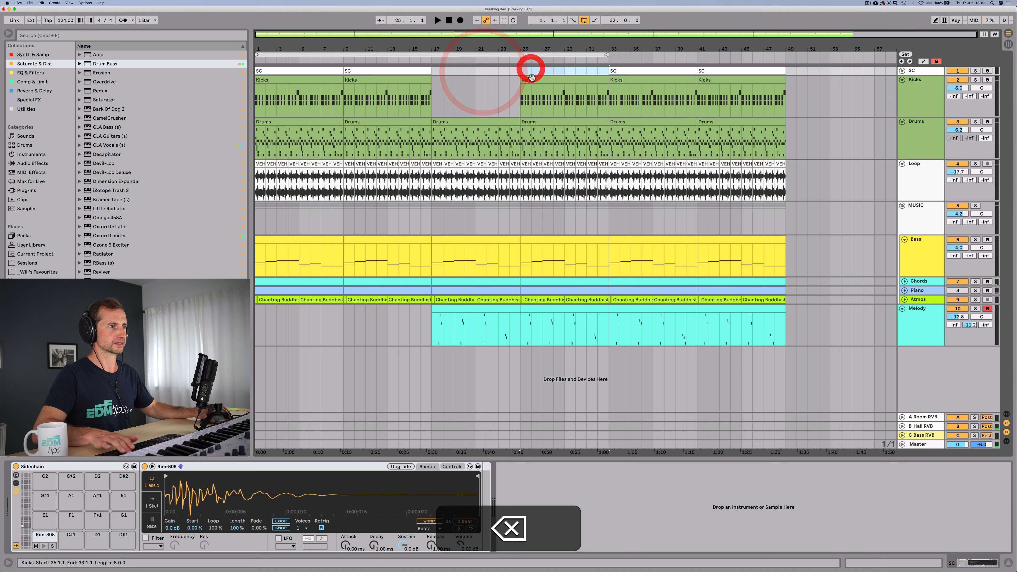
{"action": "left_click", "coordinate": [456, 119]}
{"action": "key", "text": "BackSpace"}
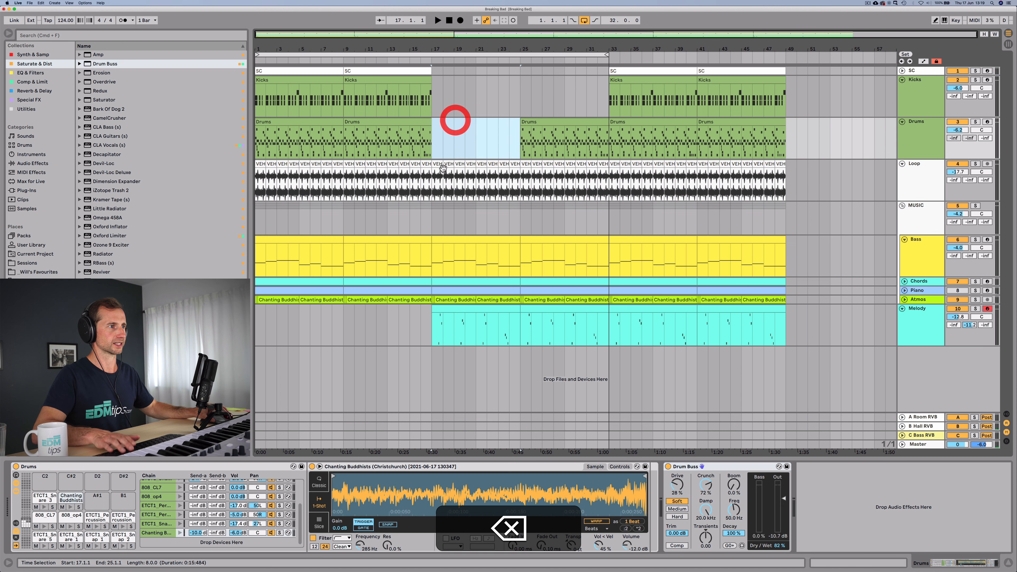
Delete the Loop clips between bars 17 and 33 while playing the arrangement from about bar 14
{"action": "left_click", "coordinate": [437, 164]}
{"action": "key", "text": "BackSpace"}
{"action": "left_click", "coordinate": [402, 56]}
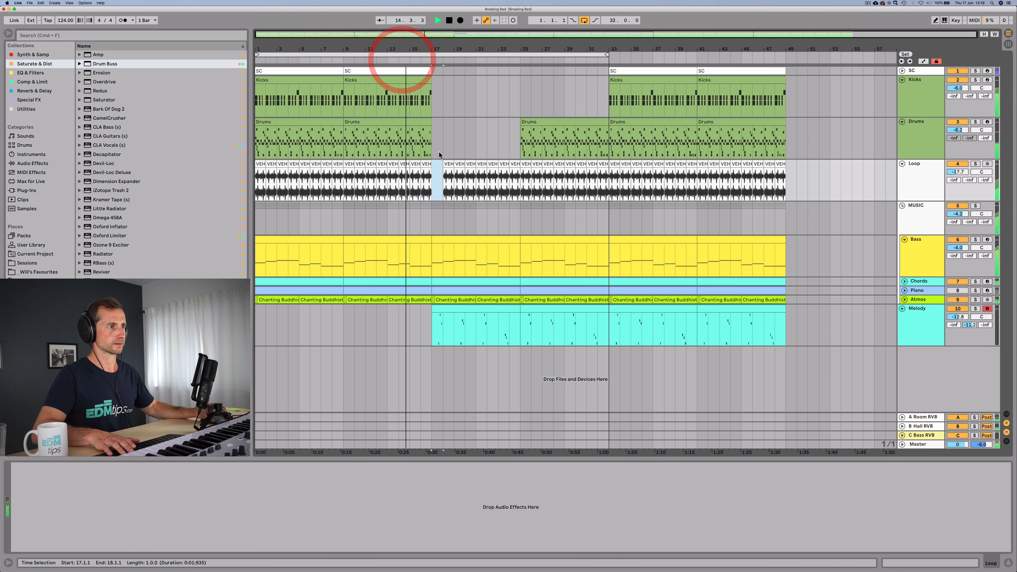
{"action": "left_click", "coordinate": [517, 166]}
{"action": "key", "text": "BackSpace"}
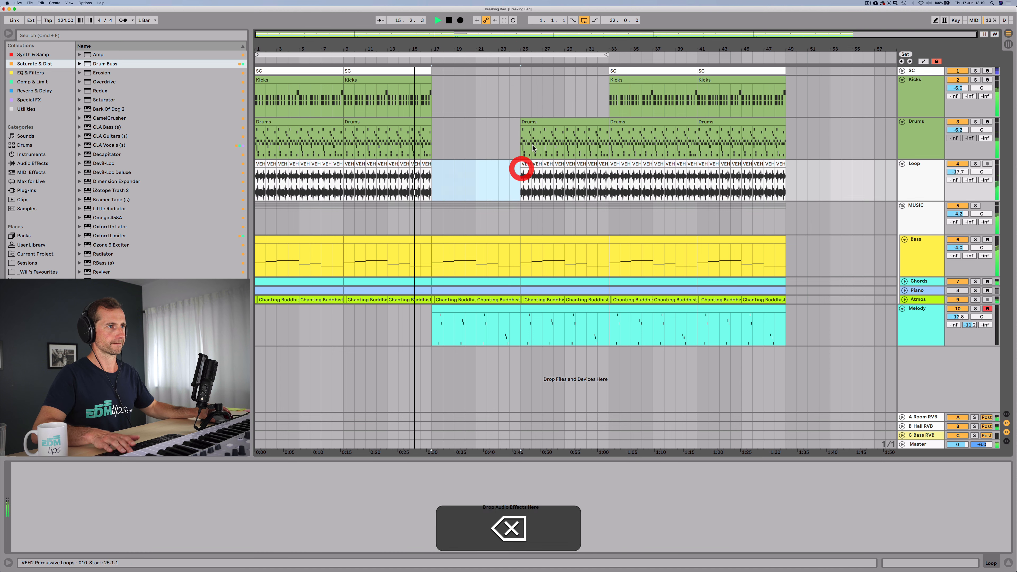
{"action": "left_click", "coordinate": [542, 122]}
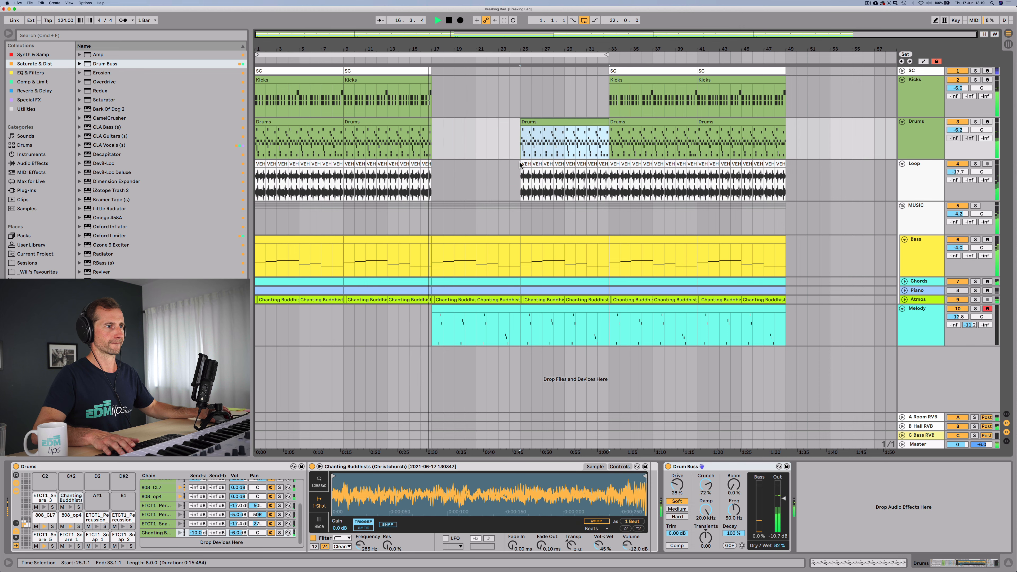
{"action": "left_click", "coordinate": [604, 190]}
{"action": "key", "text": "BackSpace"}
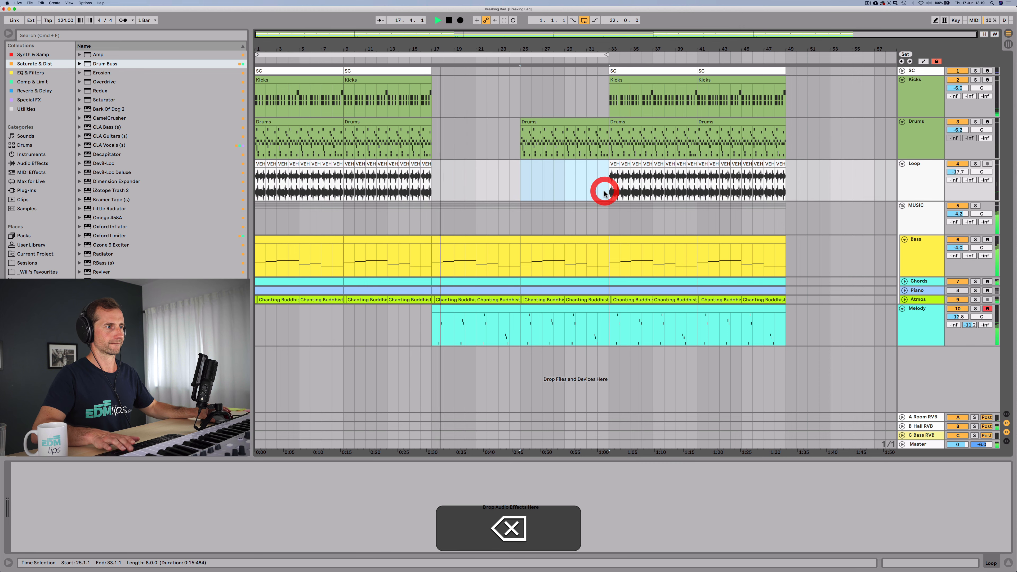
Delete the two Bass clips in bars 17 to 33 and stop playback
{"action": "left_click", "coordinate": [476, 238]}
{"action": "key", "text": "BackSpace"}
{"action": "left_click", "coordinate": [529, 239]}
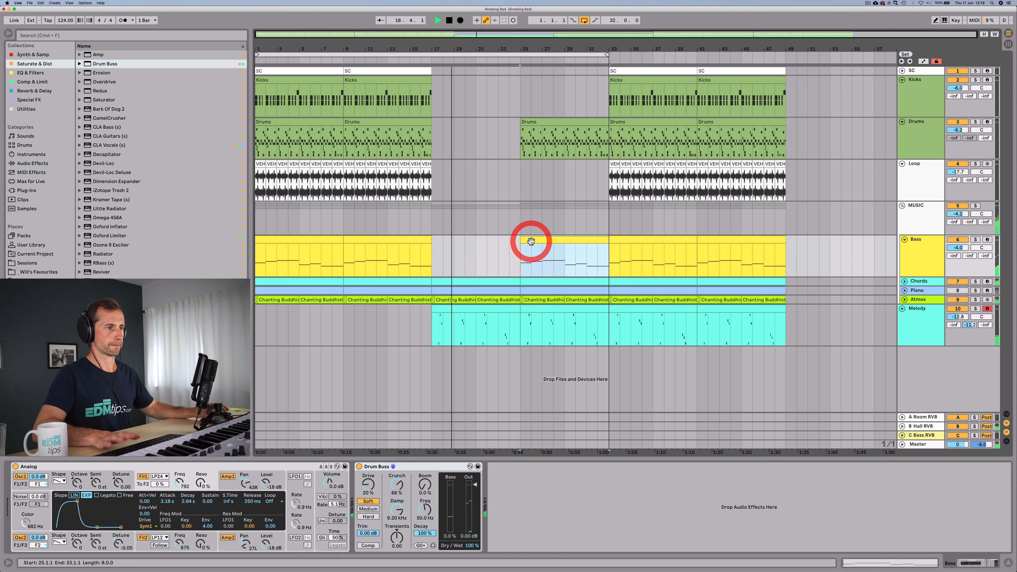
{"action": "key", "text": "BackSpace"}
{"action": "left_click", "coordinate": [476, 256]}
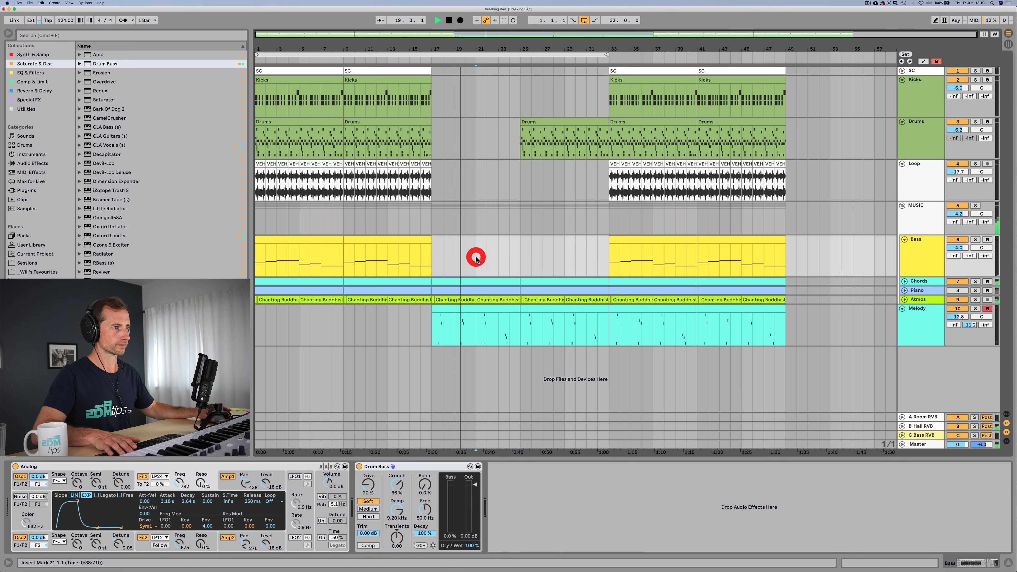
{"action": "key", "text": "space"}
In the Chords clip at bar 17, copy the lowest note of each chord one octave down and play the arrangement
{"action": "double_click", "coordinate": [457, 281]}
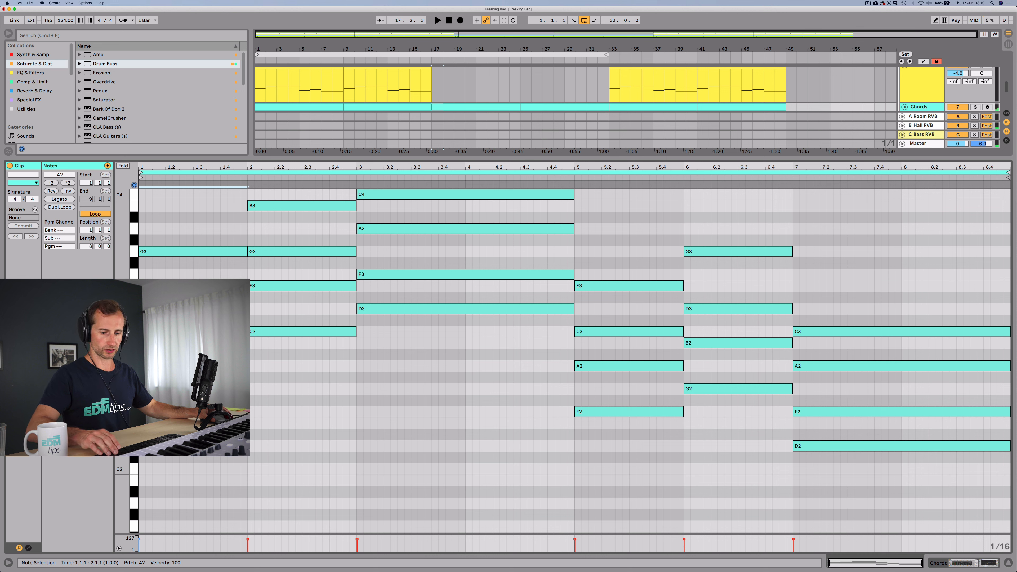
{"action": "left_click", "coordinate": [383, 310]}
{"action": "left_click", "coordinate": [233, 366]}
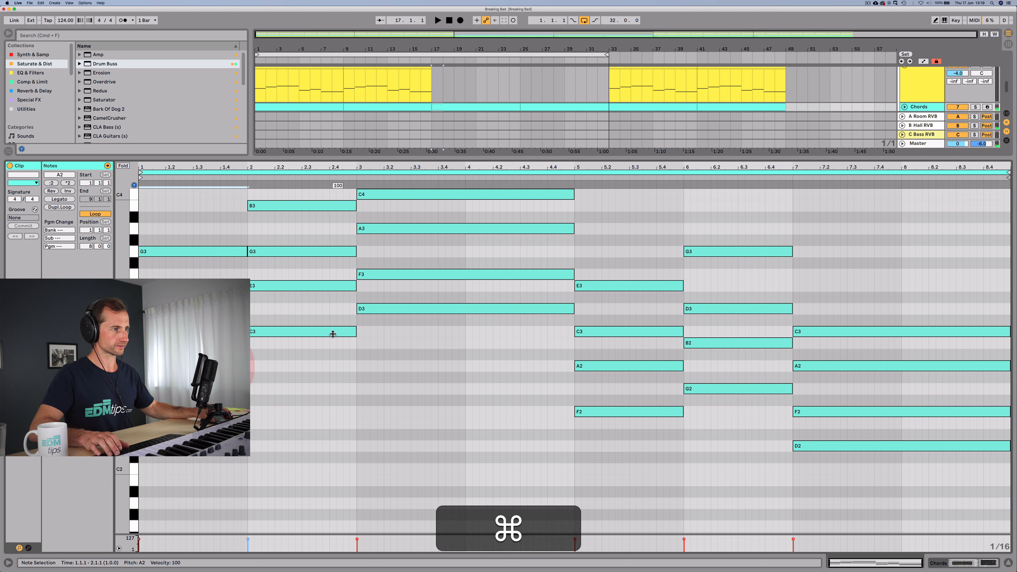
{"action": "left_click", "coordinate": [282, 331], "text": "shift"}
{"action": "left_click", "coordinate": [374, 310], "text": "shift"}
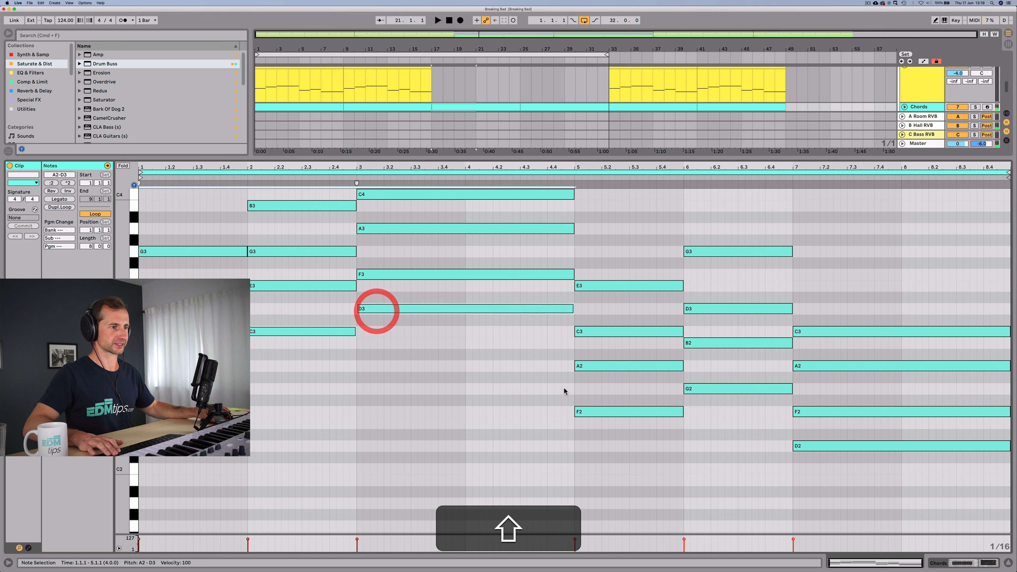
{"action": "left_click", "coordinate": [713, 391], "text": "shift"}
{"action": "left_click", "coordinate": [805, 444], "text": "shift"}
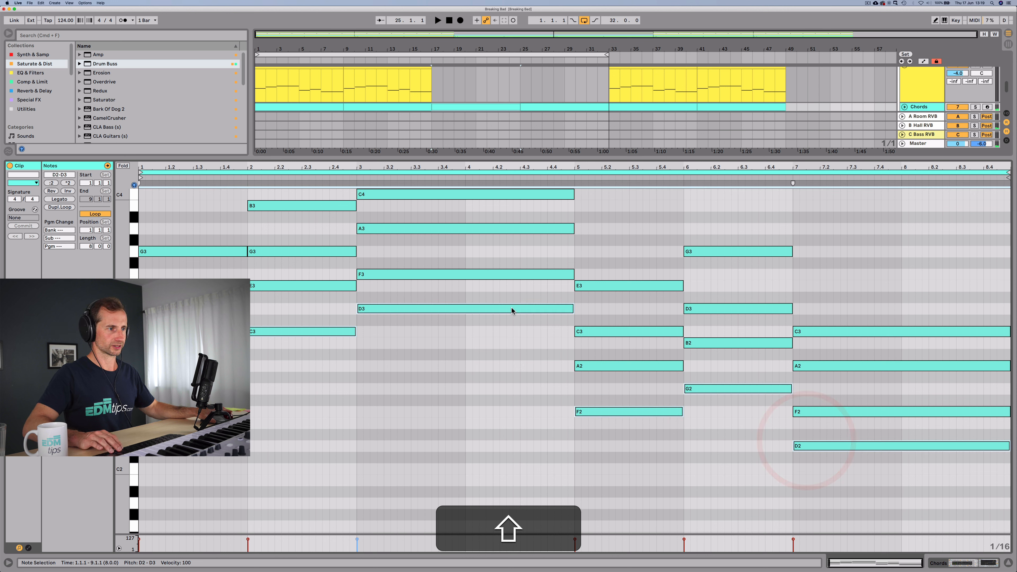
{"action": "left_click_drag", "start_coordinate": [511, 309], "coordinate": [511, 321]}
{"action": "key", "text": "shift+Down"}
{"action": "key", "text": "Up"}
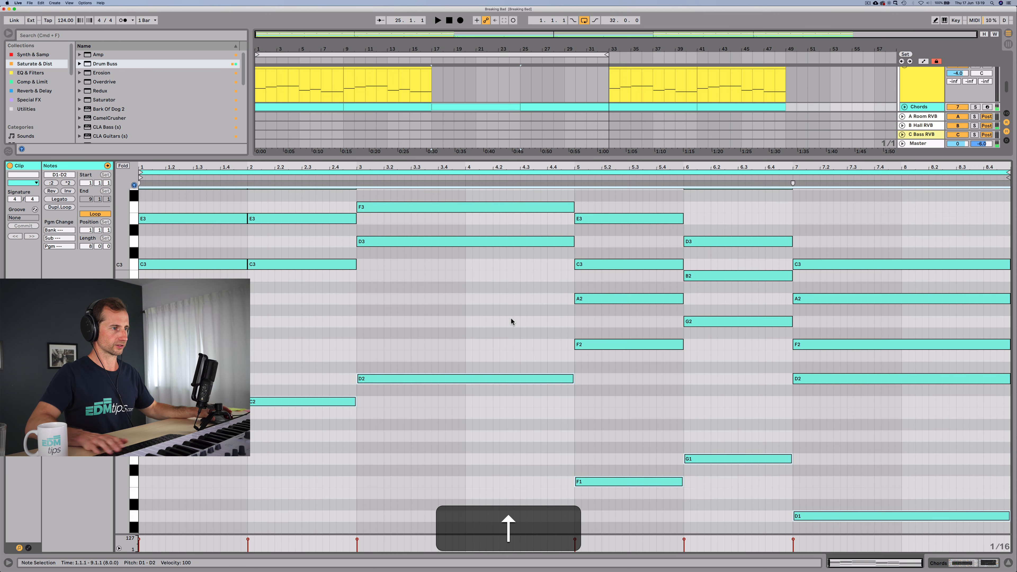
{"action": "key", "text": "shift+Tab"}
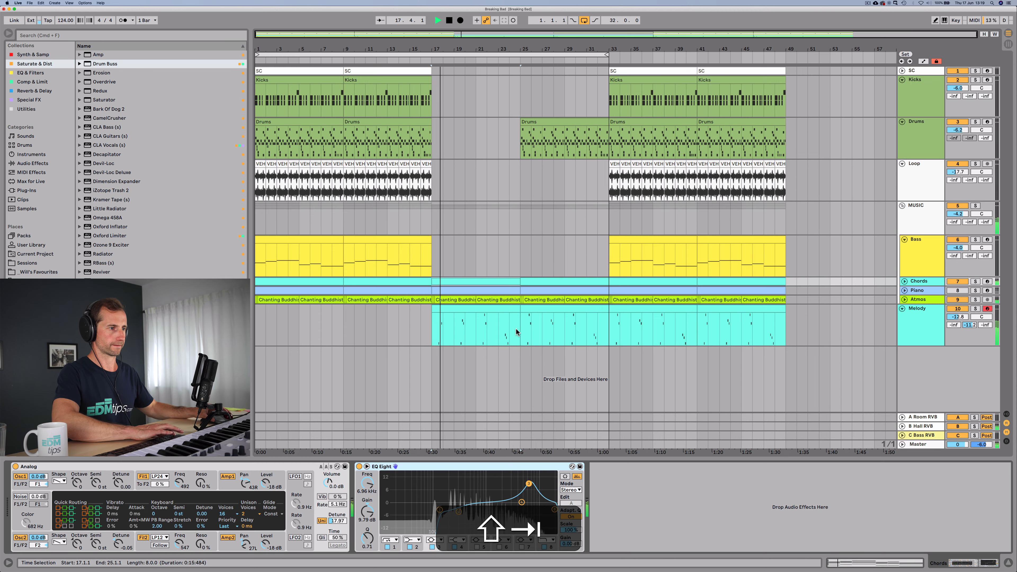
Lower the Chords EQ Eight low-cut frequency to 79.1 Hz and transpose the clip's copied bass notes down another octave
{"action": "left_click_drag", "start_coordinate": [441, 509], "coordinate": [429, 503]}
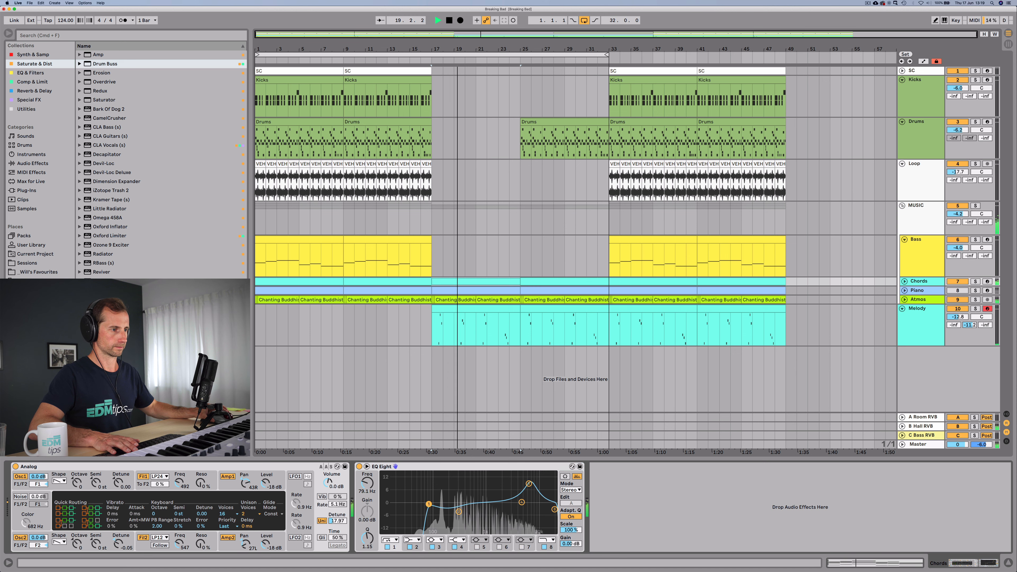
{"action": "double_click", "coordinate": [465, 281]}
{"action": "key", "text": "shift+Down"}
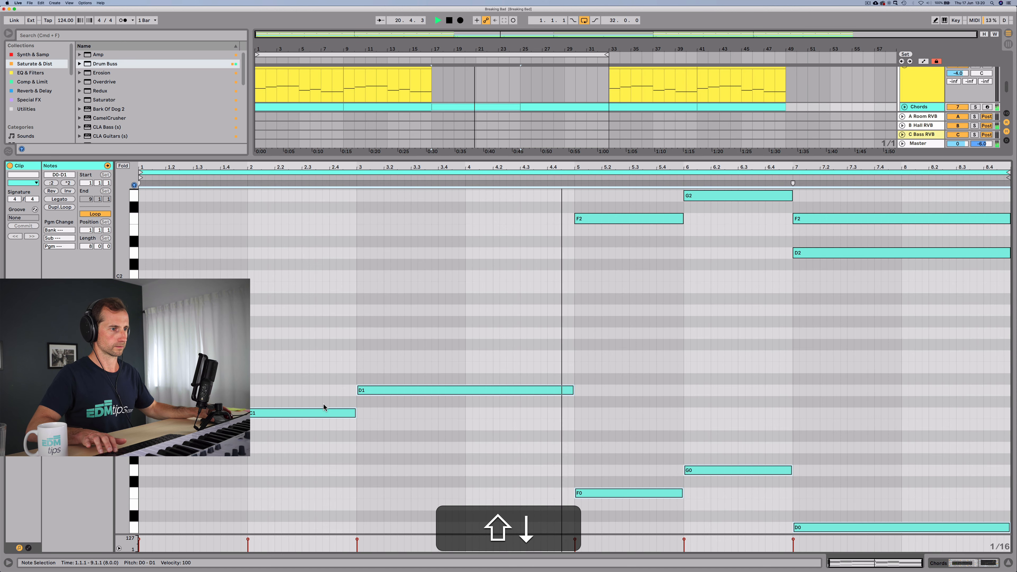
{"action": "key", "text": "shift+Tab"}
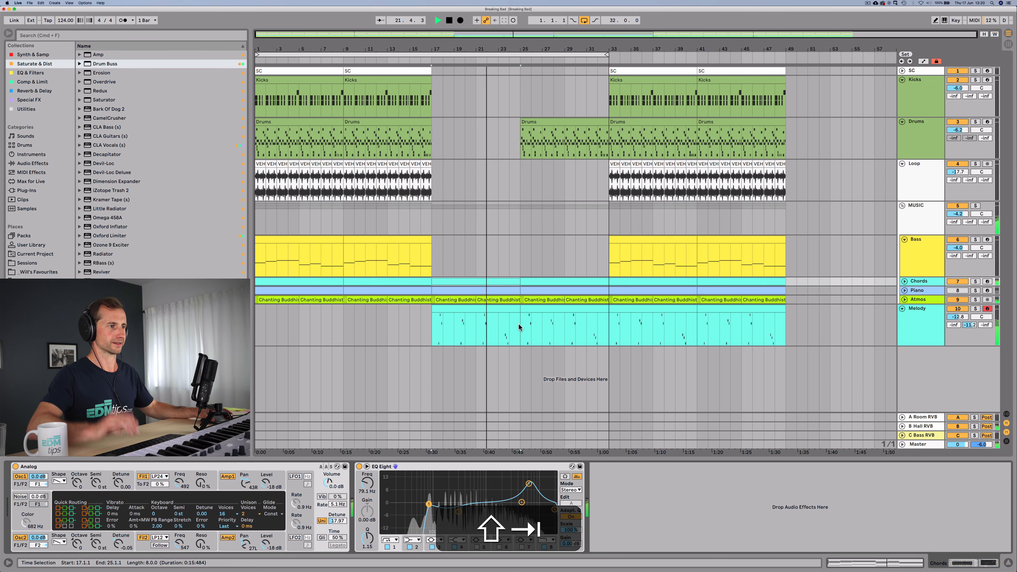
Duplicate the edited Chords clip from bars 17 to 25 into bars 25 to 33 and select the Drums track
{"action": "left_click", "coordinate": [503, 283]}
{"action": "key", "text": "super+d"}
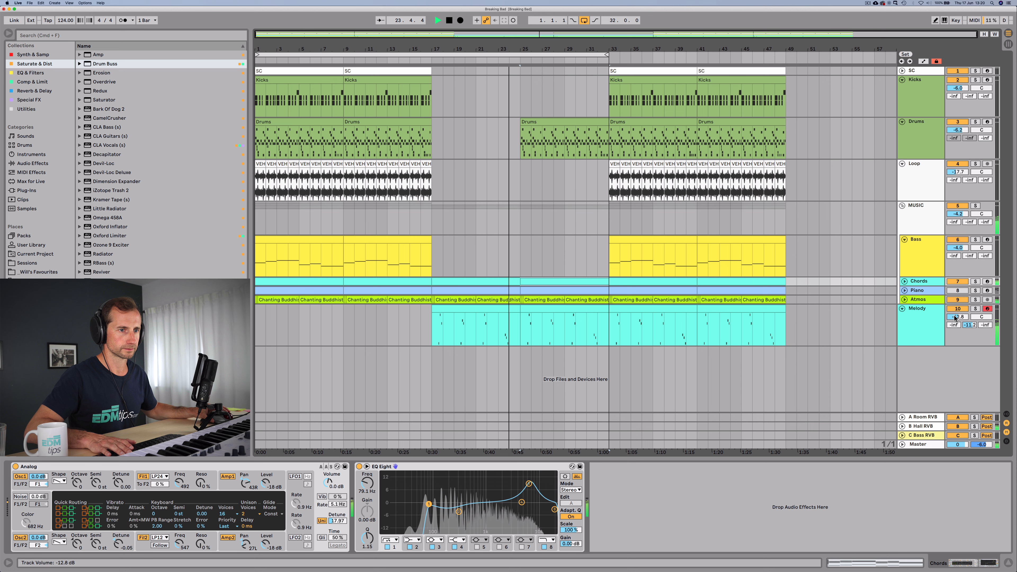
{"action": "left_click", "coordinate": [919, 137]}
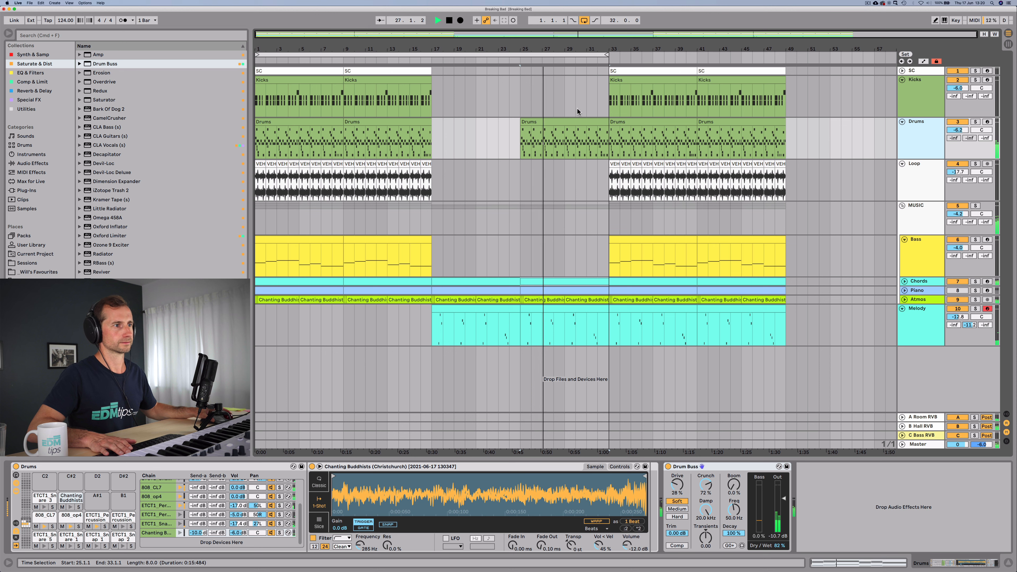
Turn off the arrangement loop and delete the Chords and Piano clips in bars 33 to 49
{"action": "left_click", "coordinate": [581, 22]}
{"action": "left_click", "coordinate": [635, 281]}
{"action": "key", "text": "BackSpace"}
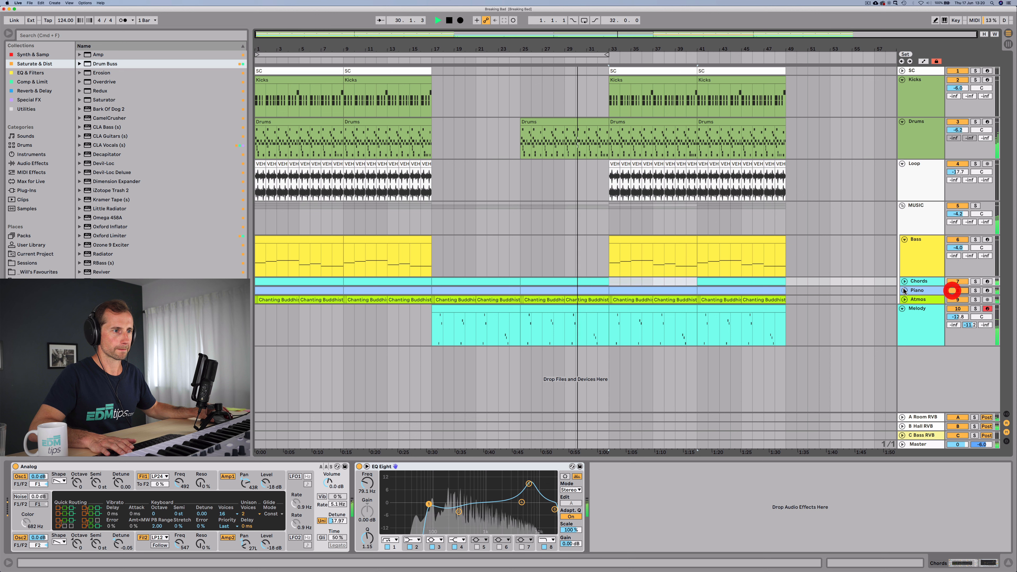
{"action": "left_click", "coordinate": [670, 290]}
{"action": "key", "text": "BackSpace"}
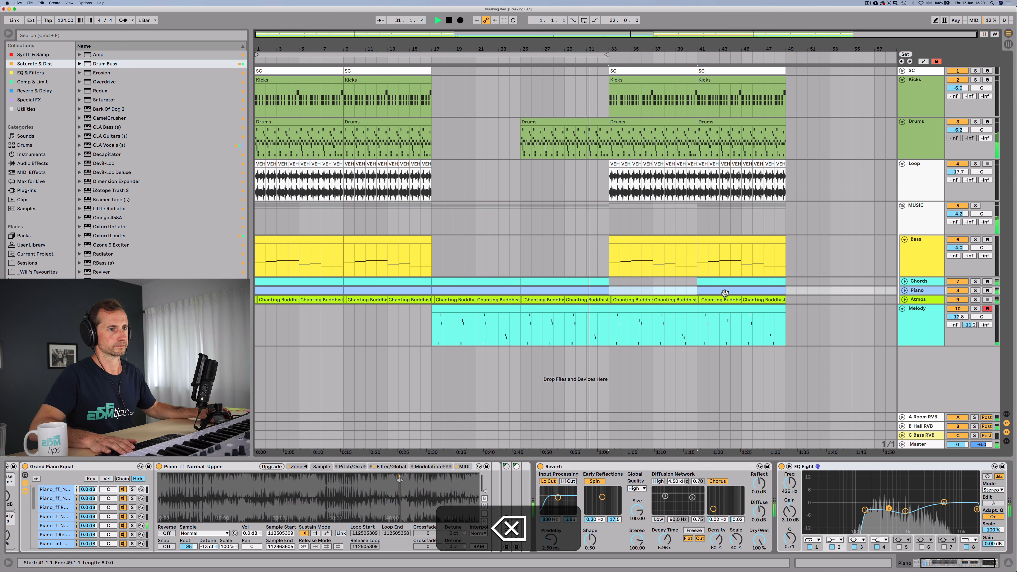
{"action": "left_click", "coordinate": [724, 292]}
{"action": "key", "text": "BackSpace"}
{"action": "left_click", "coordinate": [718, 281]}
{"action": "key", "text": "BackSpace"}
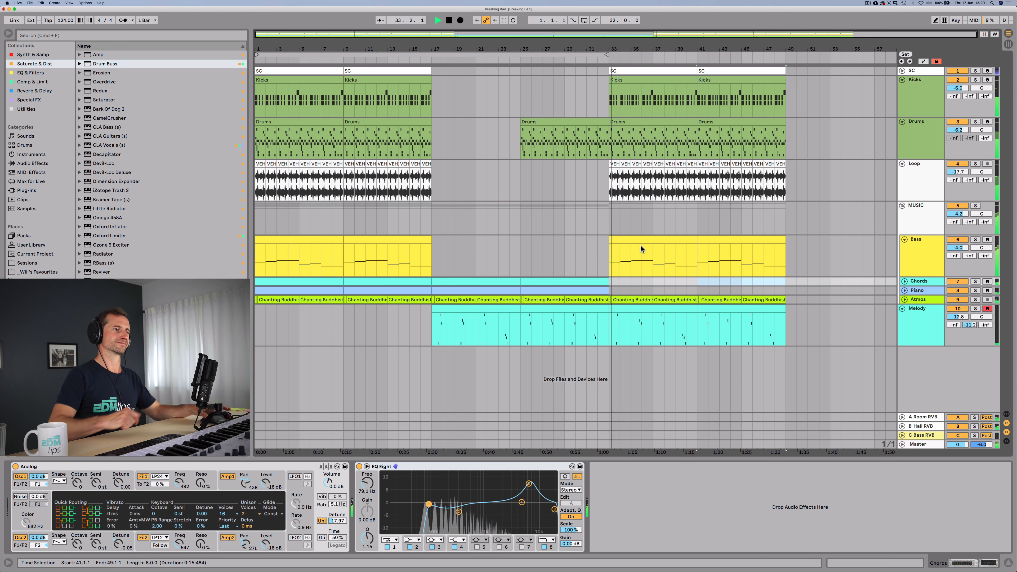
Delete the two Melody clips in bars 33 to 49
{"action": "left_click", "coordinate": [634, 310]}
{"action": "key", "text": "BackSpace"}
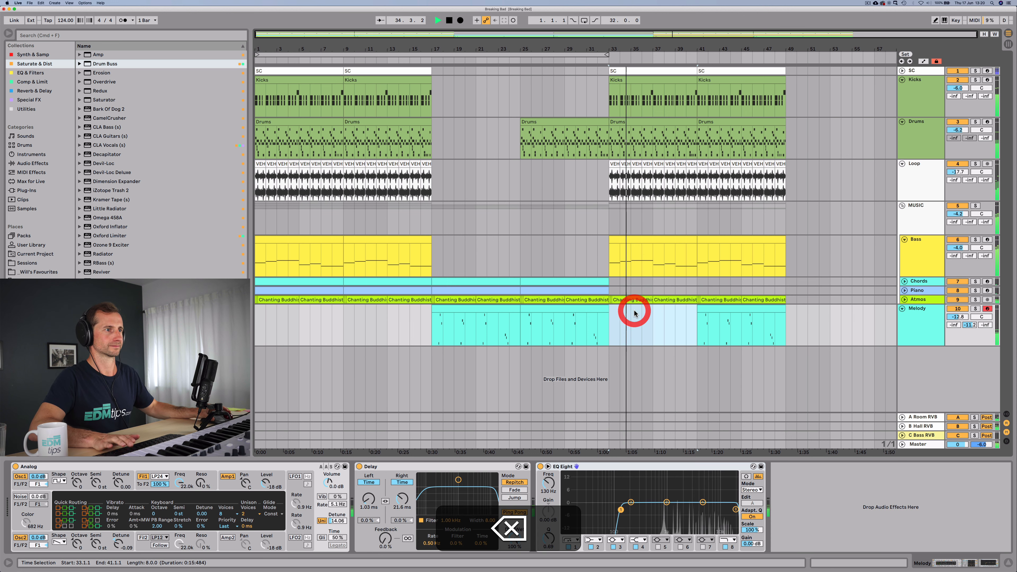
{"action": "left_click", "coordinate": [708, 312]}
{"action": "key", "text": "BackSpace"}
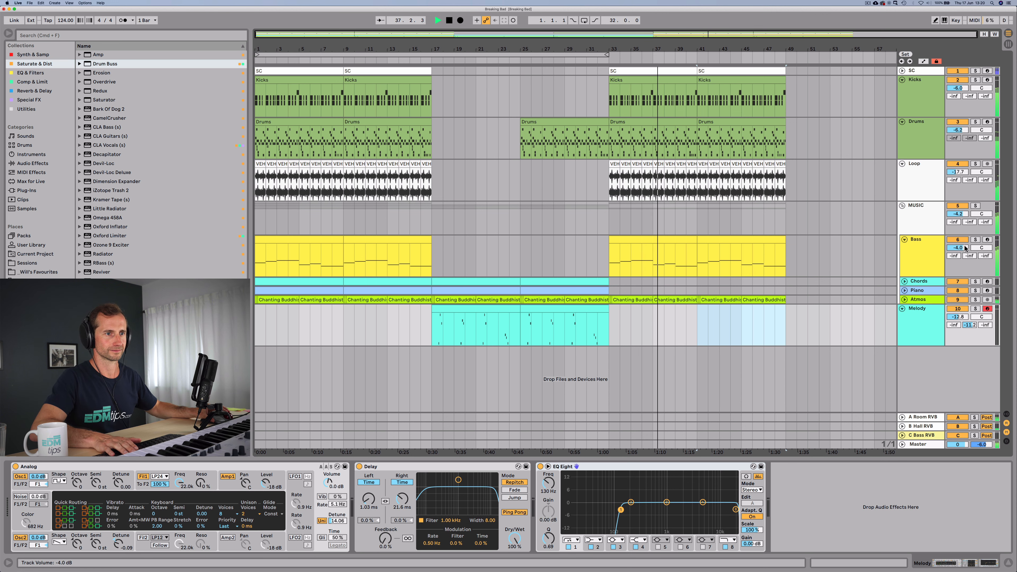
Lower the Bass track's volume to -4.7 dB and stop playback
{"action": "left_click", "coordinate": [928, 256]}
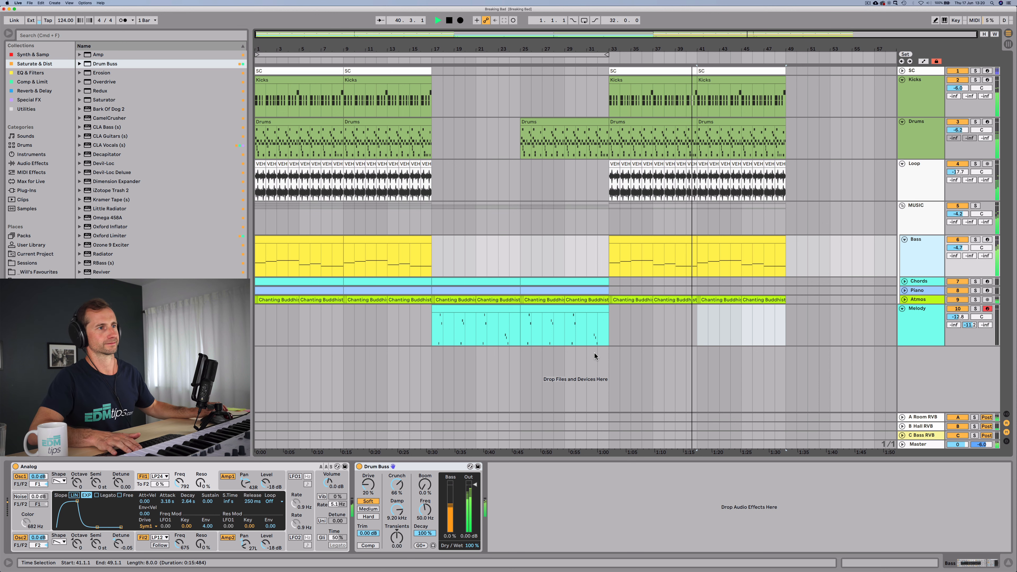
{"action": "key", "text": "space"}
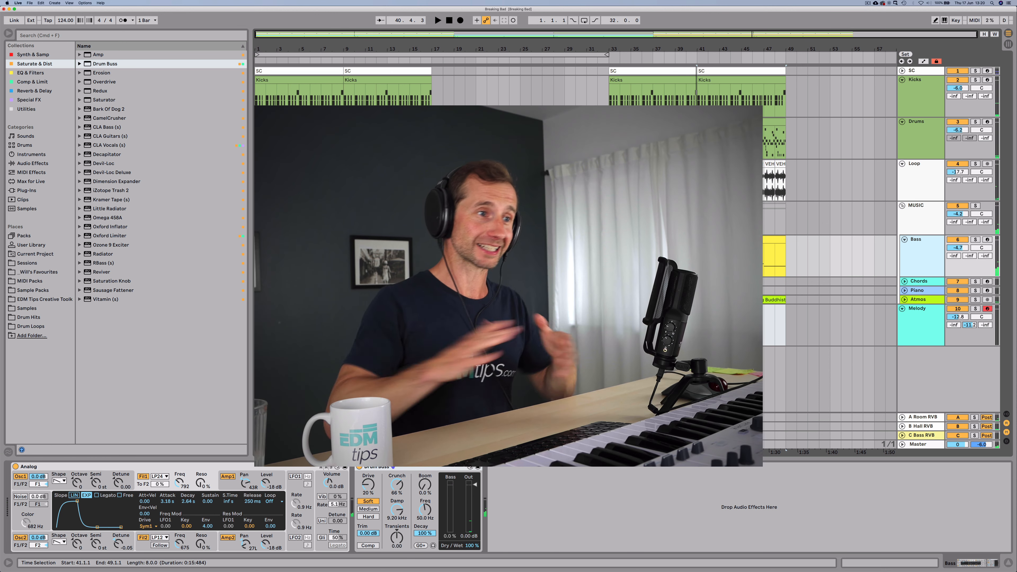